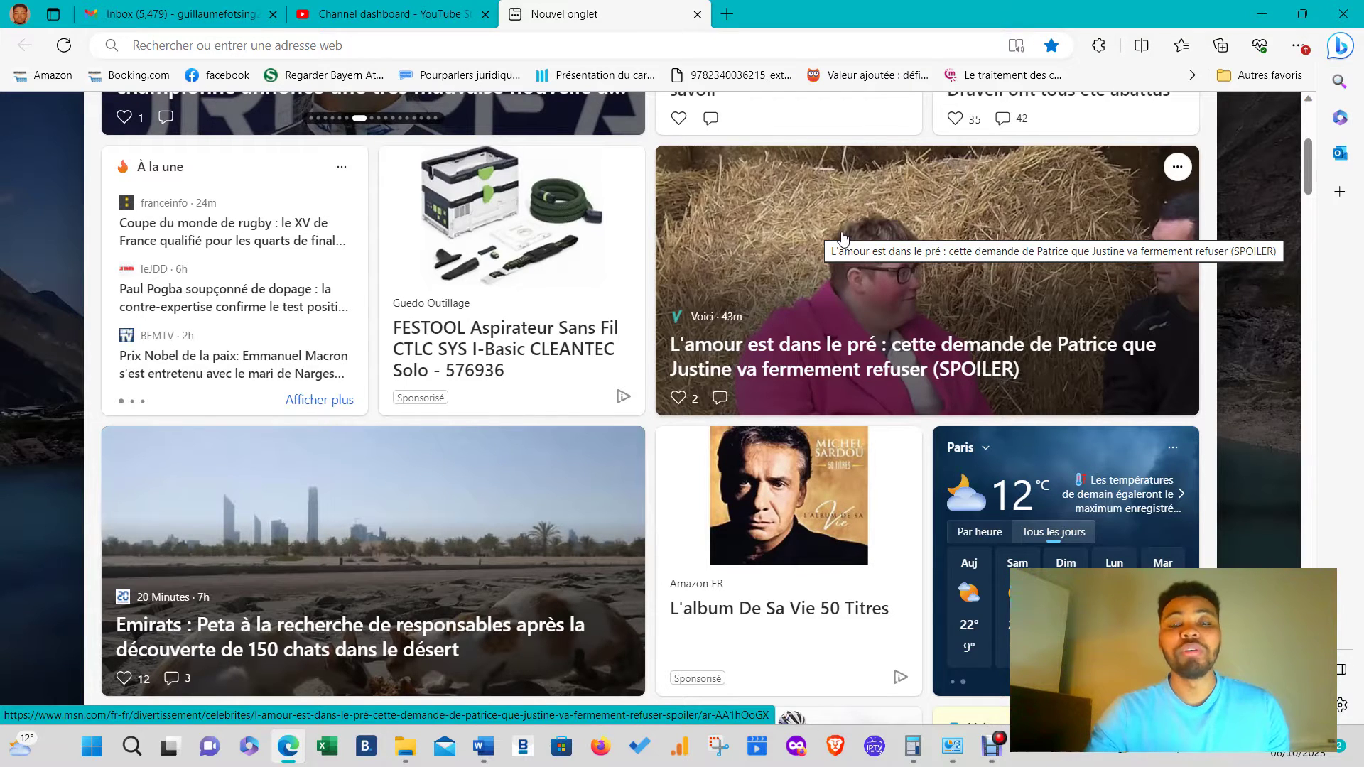
- Scroll the Microsoft Start news page to the top and switch to the Gmail inbox tab
scroll(770, 427, "up", 5)
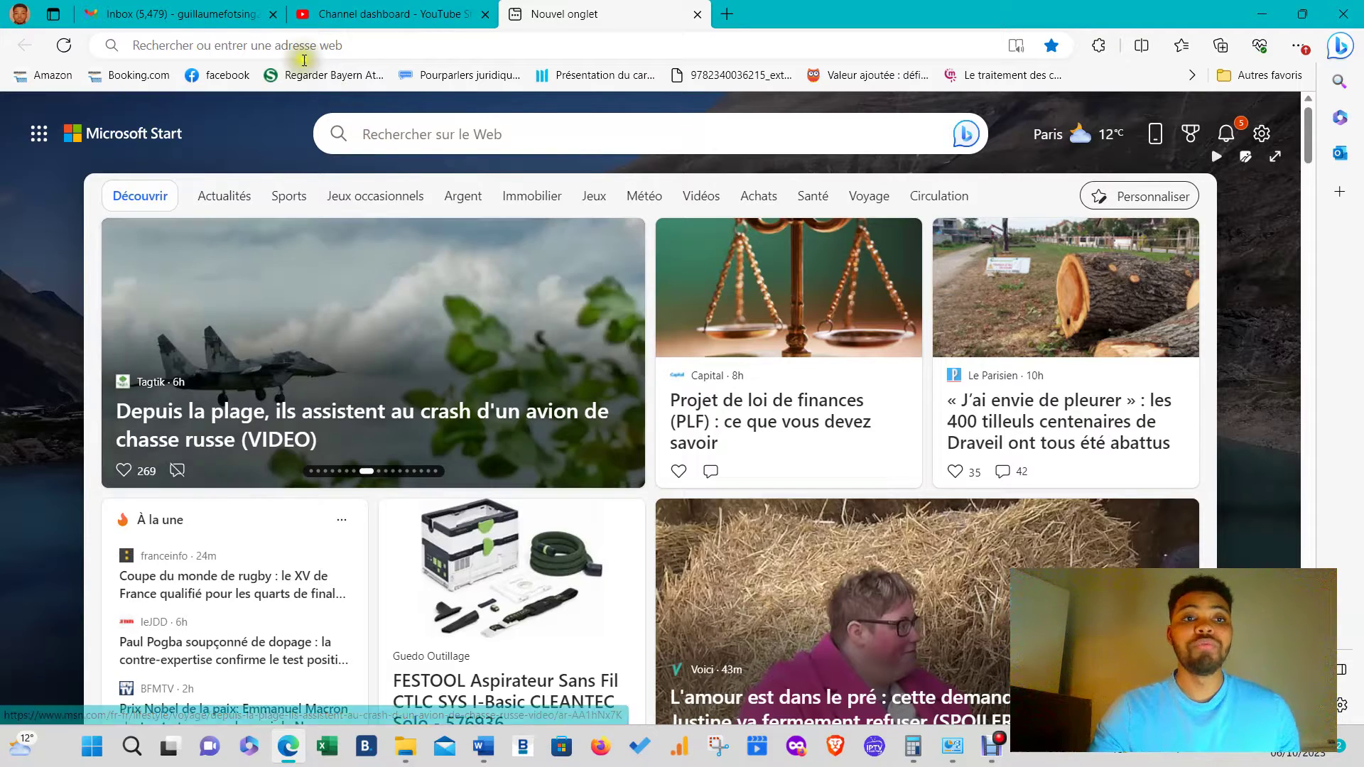
left_click(250, 15)
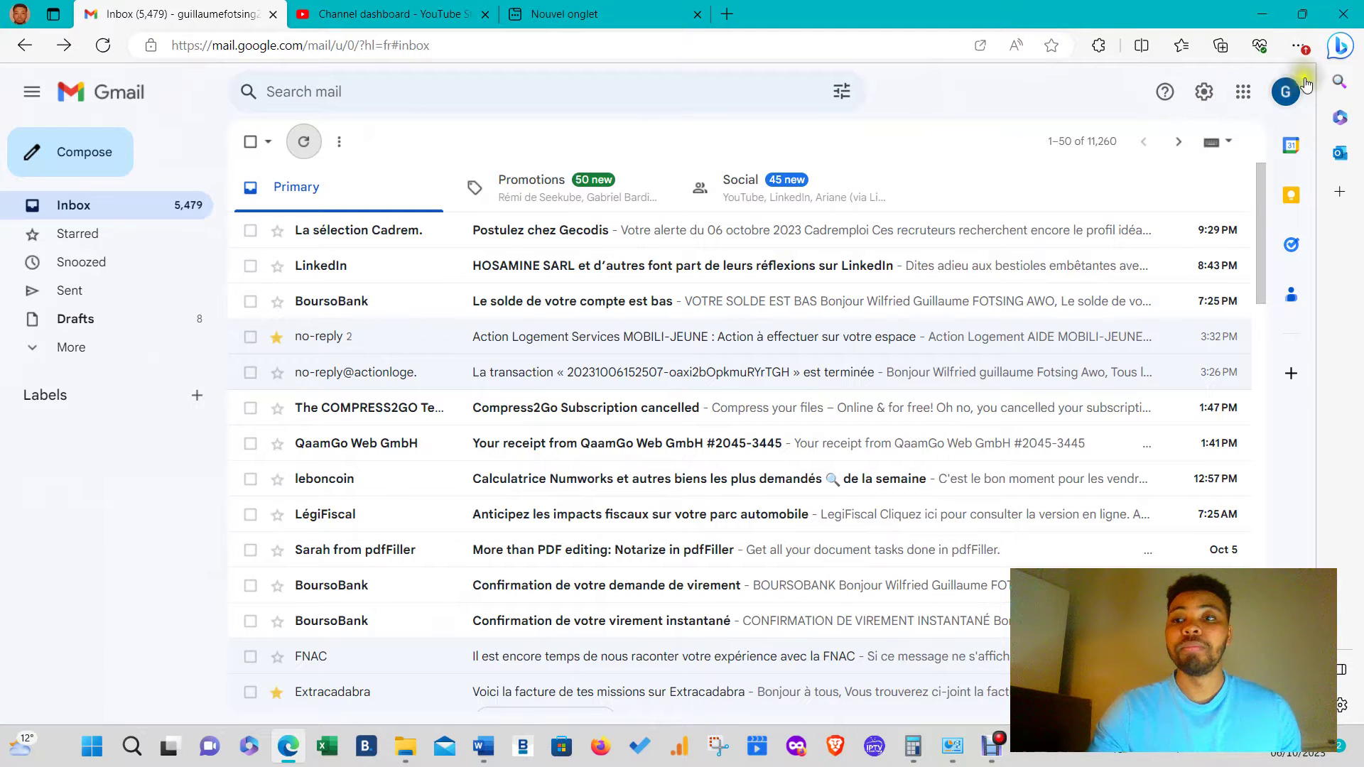
- Open the second Google account's mailbox in its own tab, then return to the new-tab search box
left_click(1286, 91)
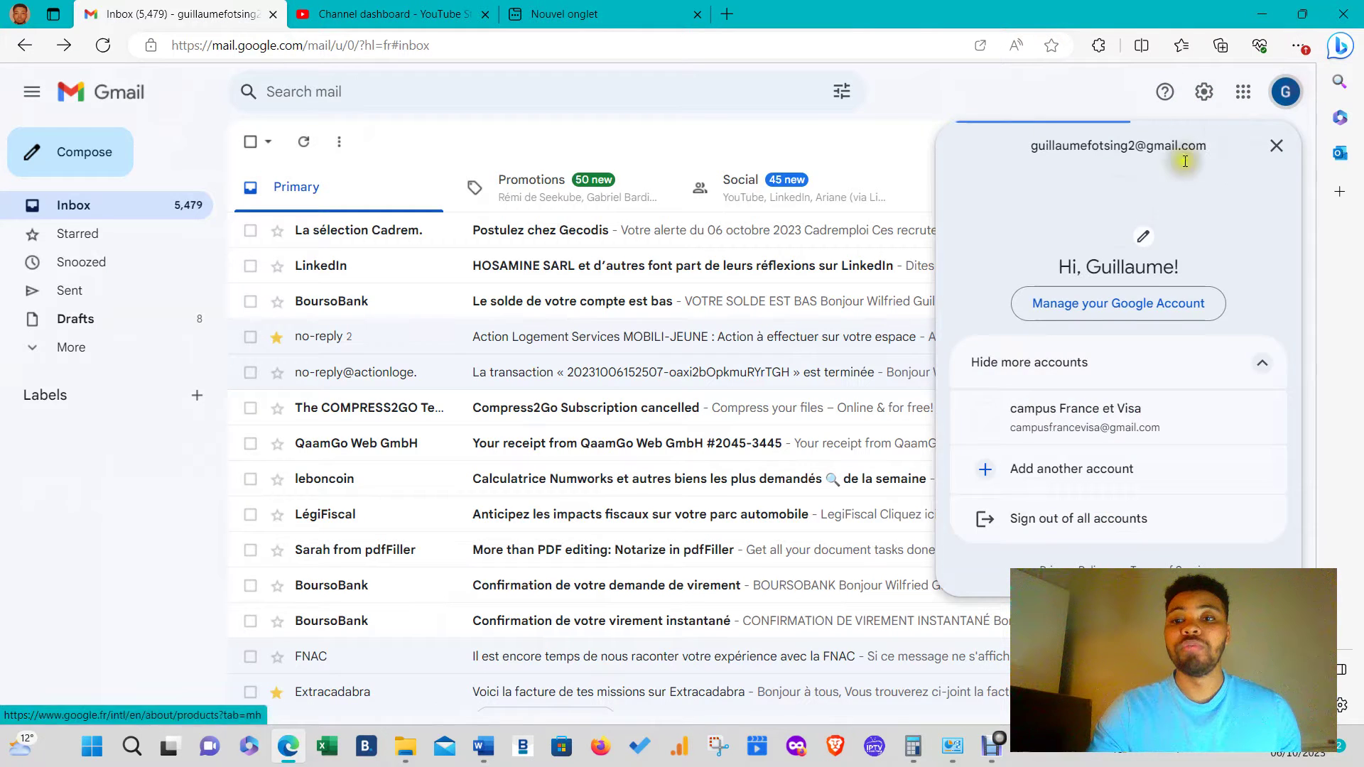
left_click(1081, 427)
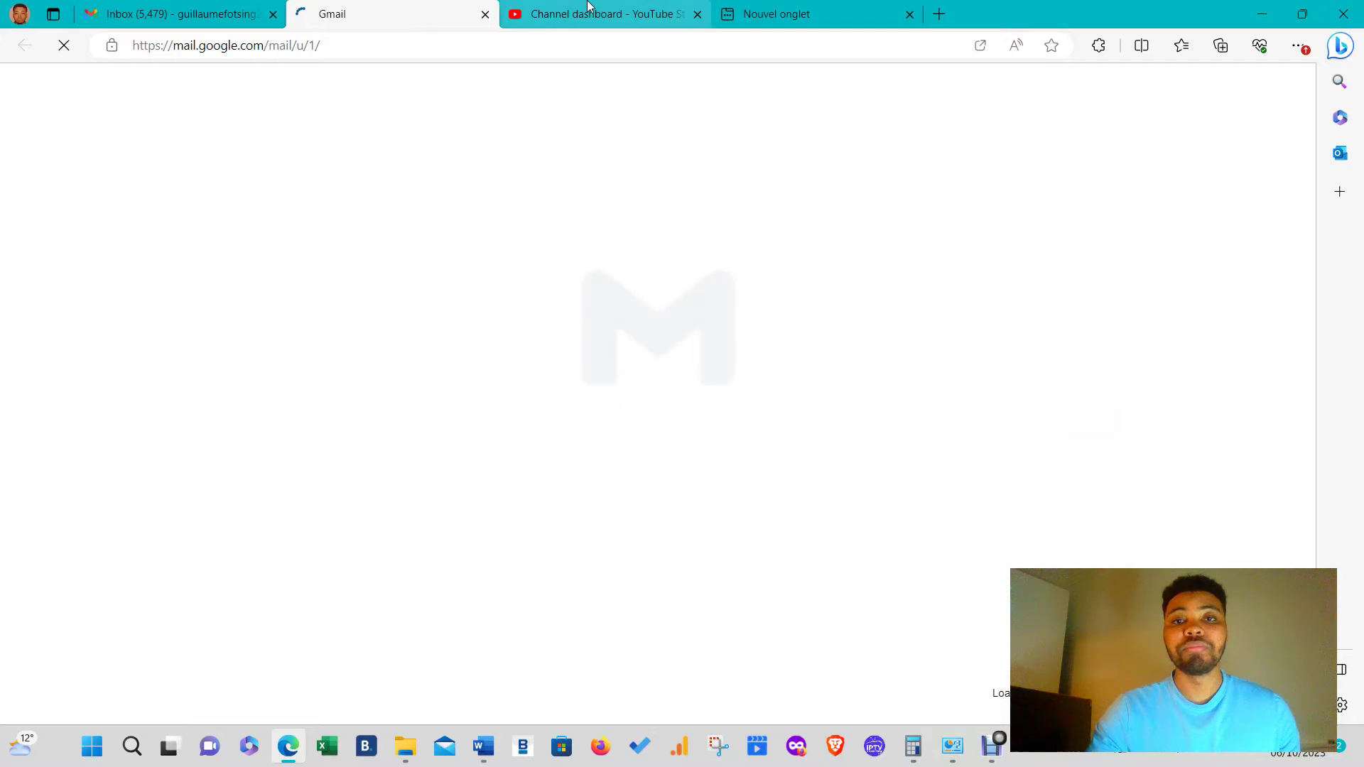
left_click(770, 8)
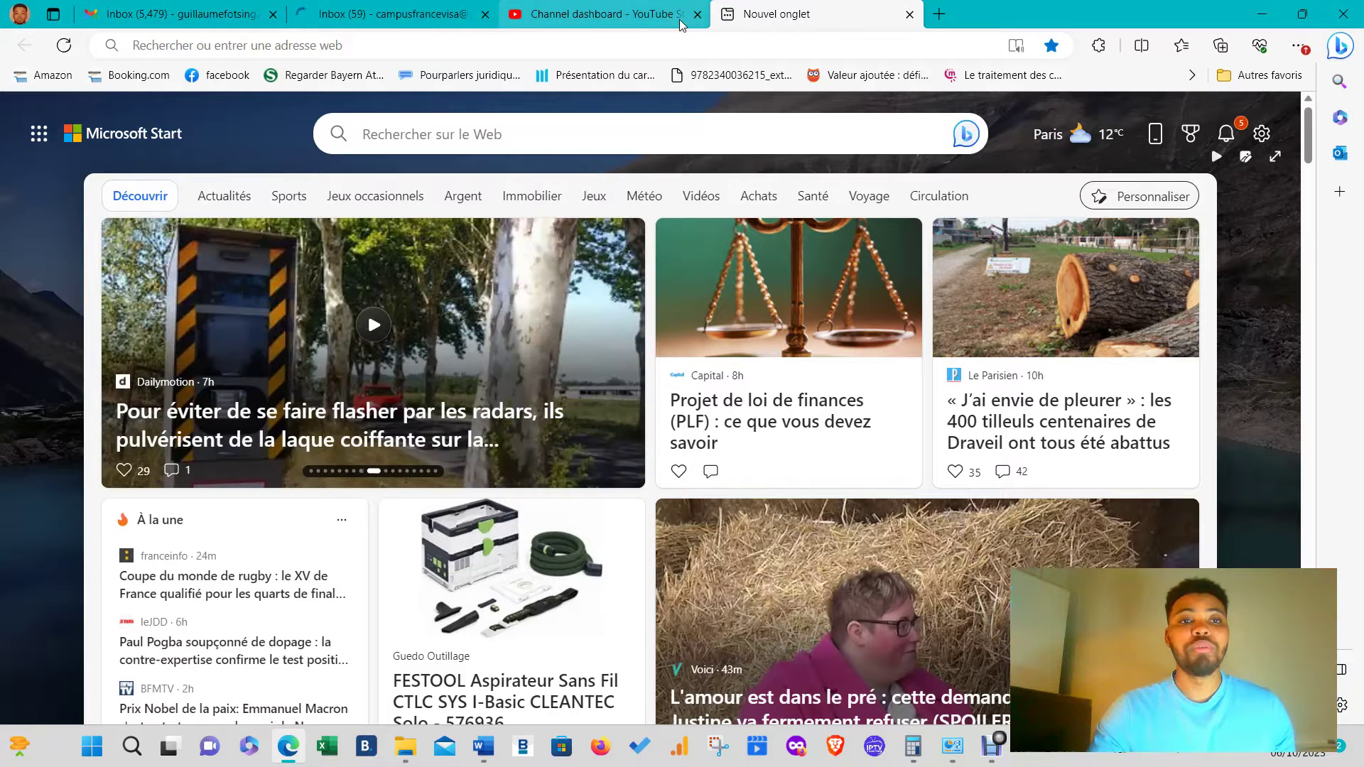
left_click(411, 14)
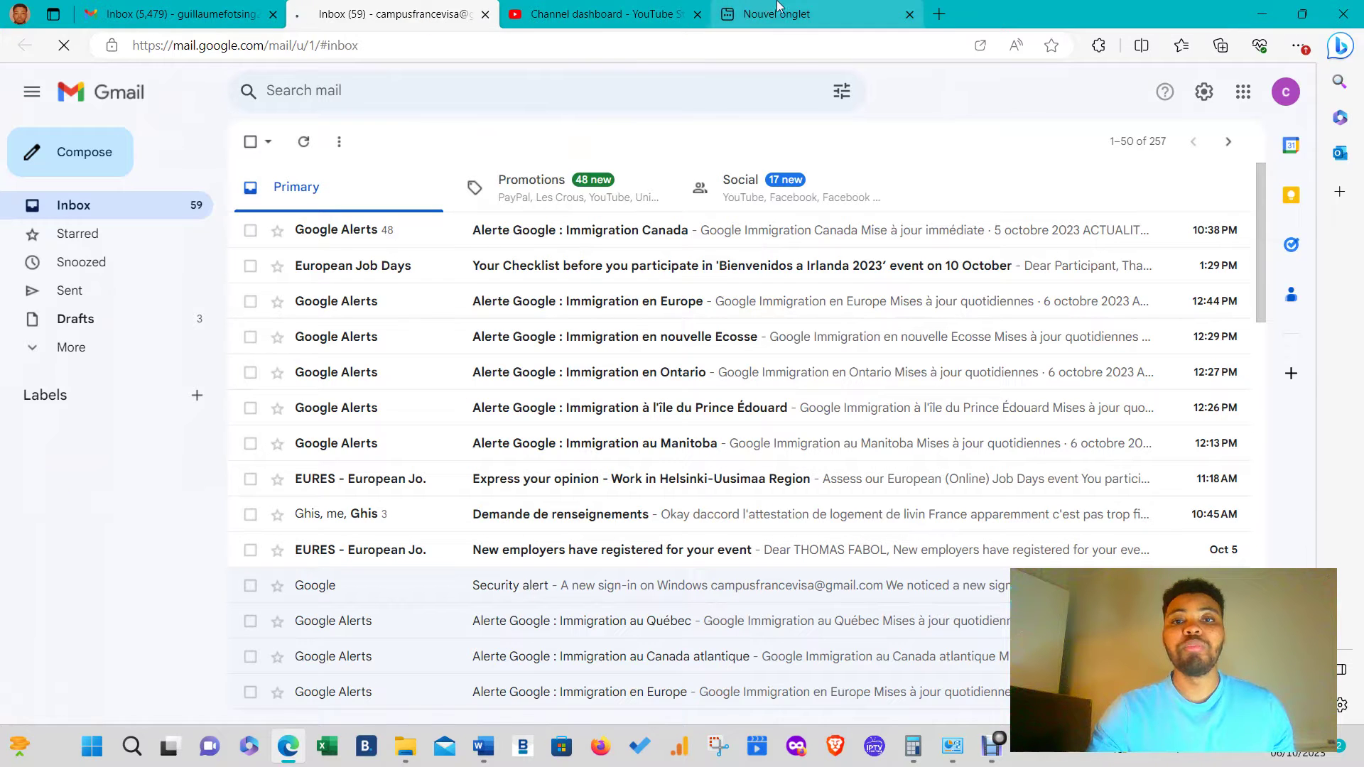
left_click(739, 14)
left_click(437, 135)
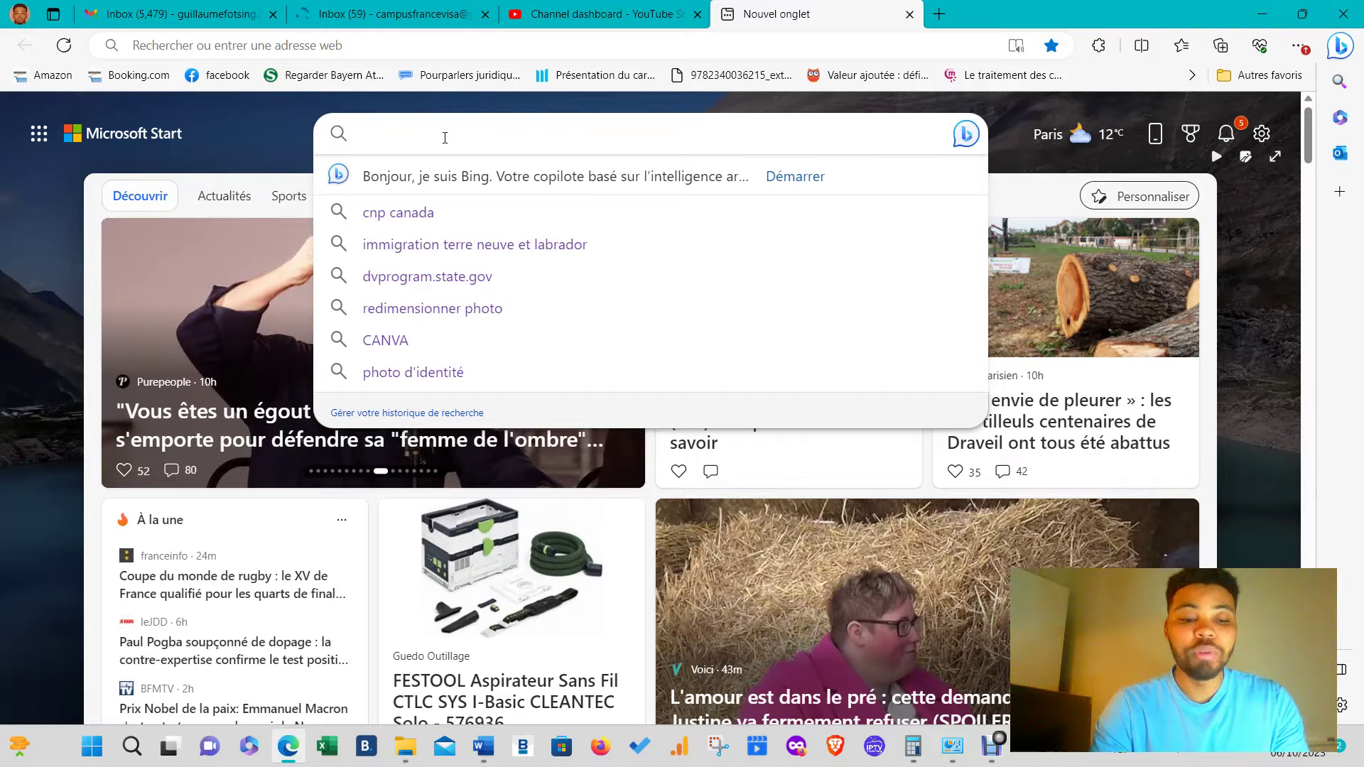
- Search Bing for 'PASTEL', choose the 'pastel diplomatie' suggestion and scan the results
type("PS")
key("BackSpace")
type("ASTEL")
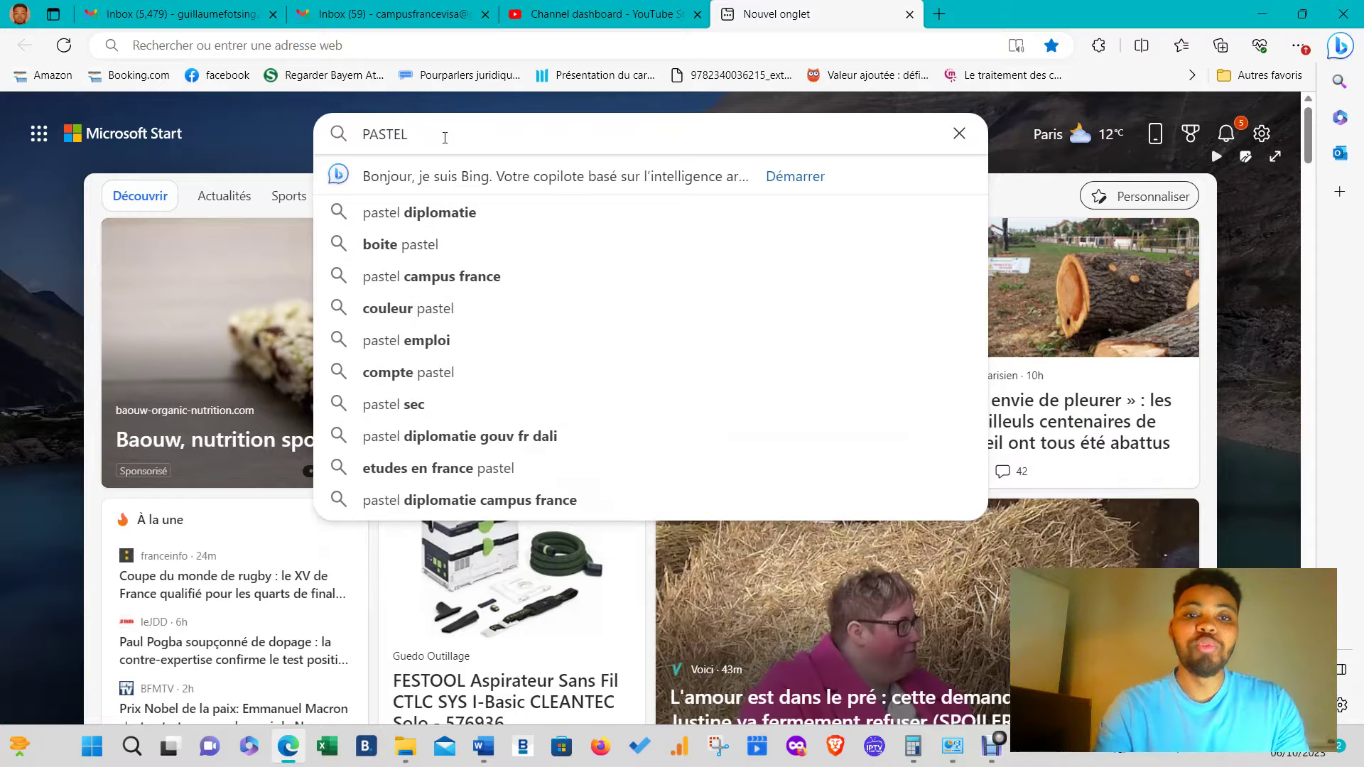
left_click(407, 211)
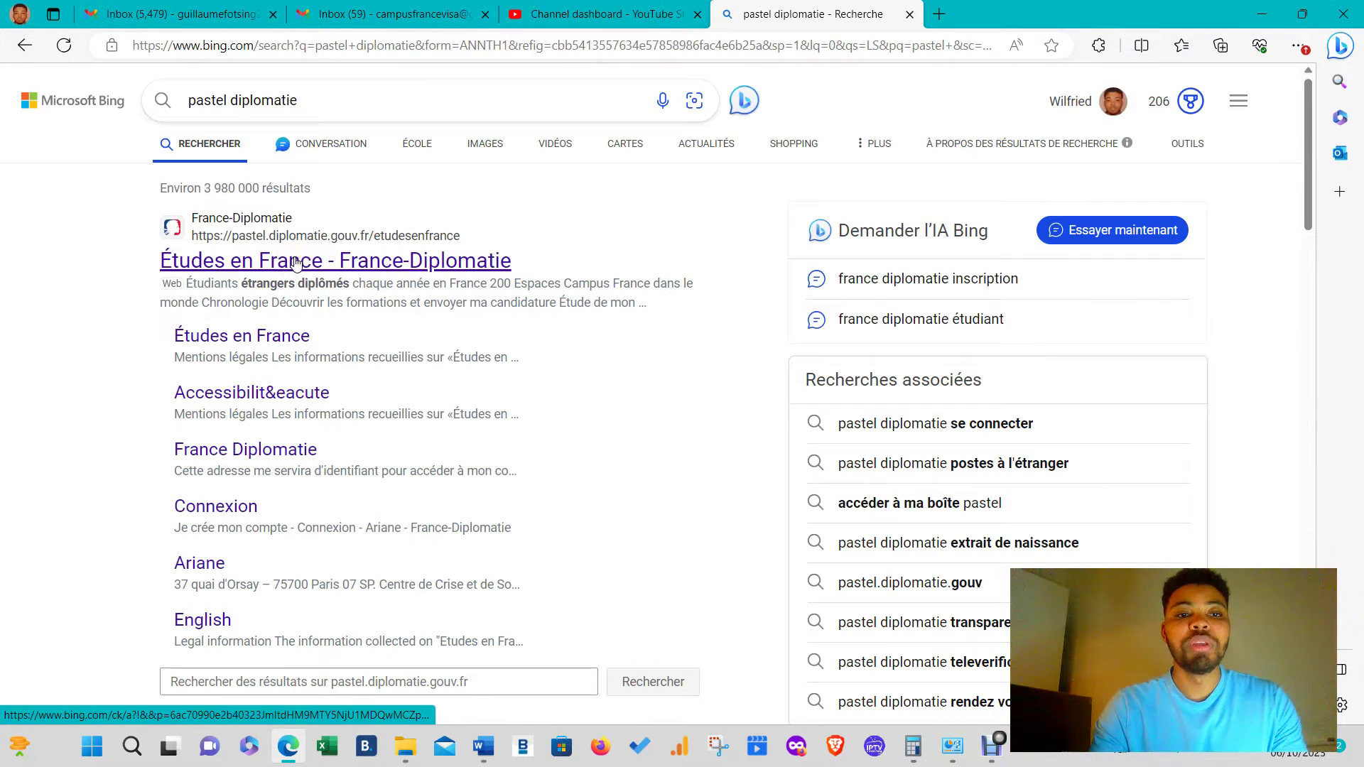
scroll(298, 274, "down", 5)
scroll(298, 277, "down", 10)
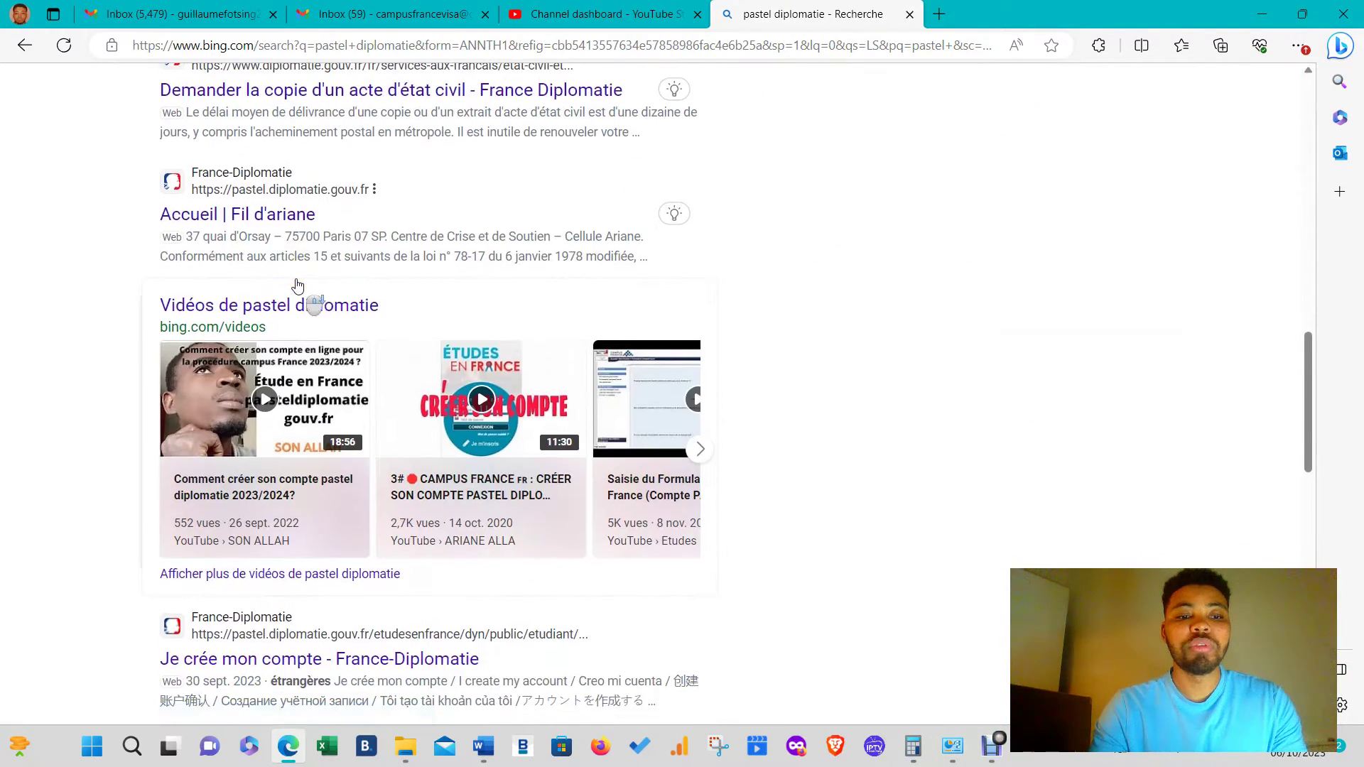
scroll(305, 284, "down", 10)
scroll(339, 290, "up", 20)
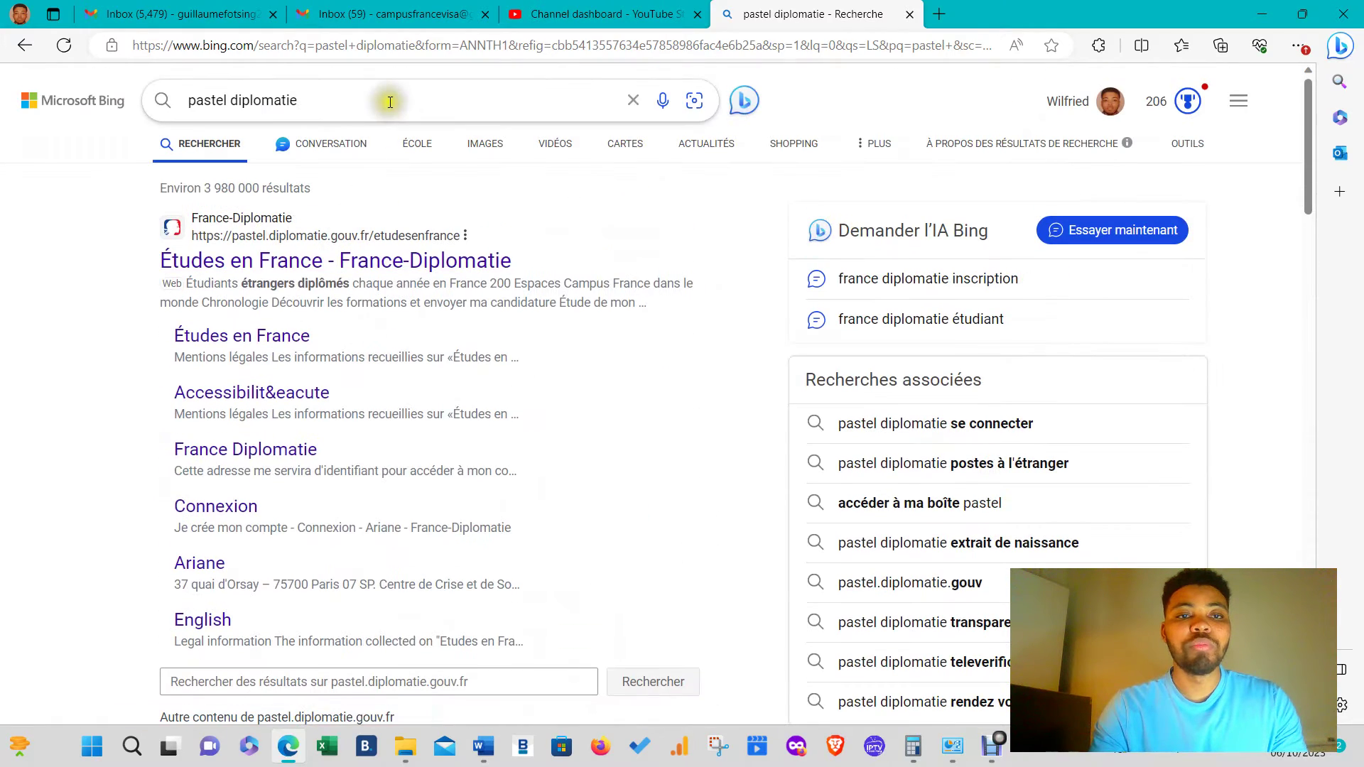
- Refine to 'pastel diplomatie campus france' and open the Études en France - France-Diplomatie result
left_click(381, 100)
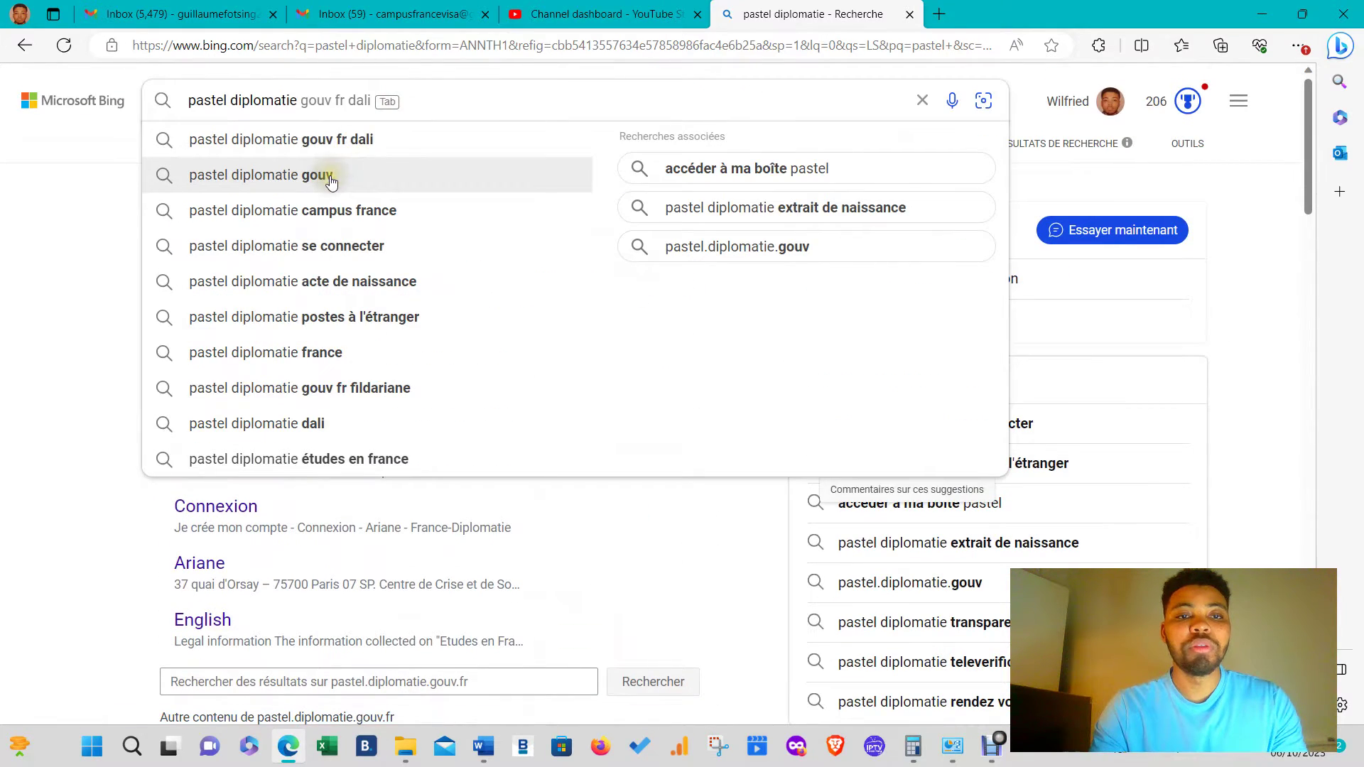
left_click(322, 207)
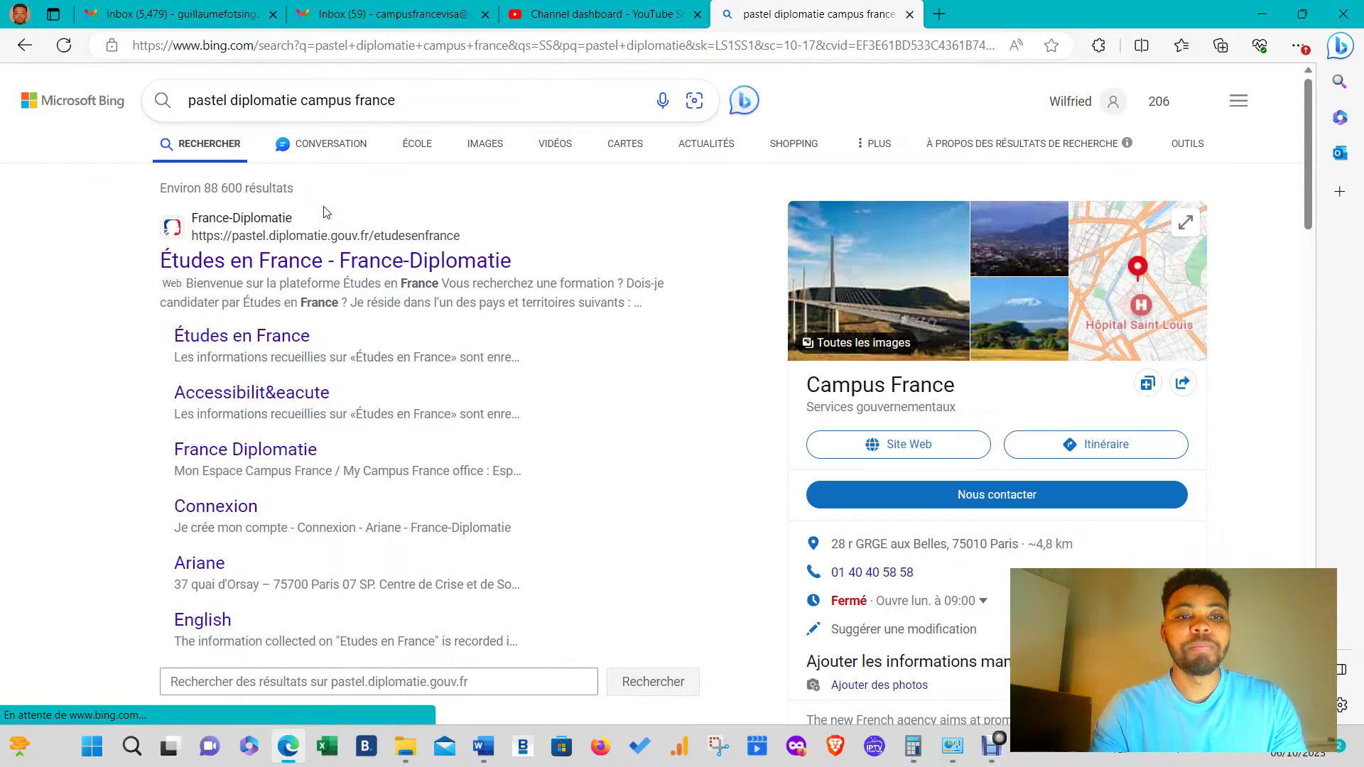
left_click(260, 262)
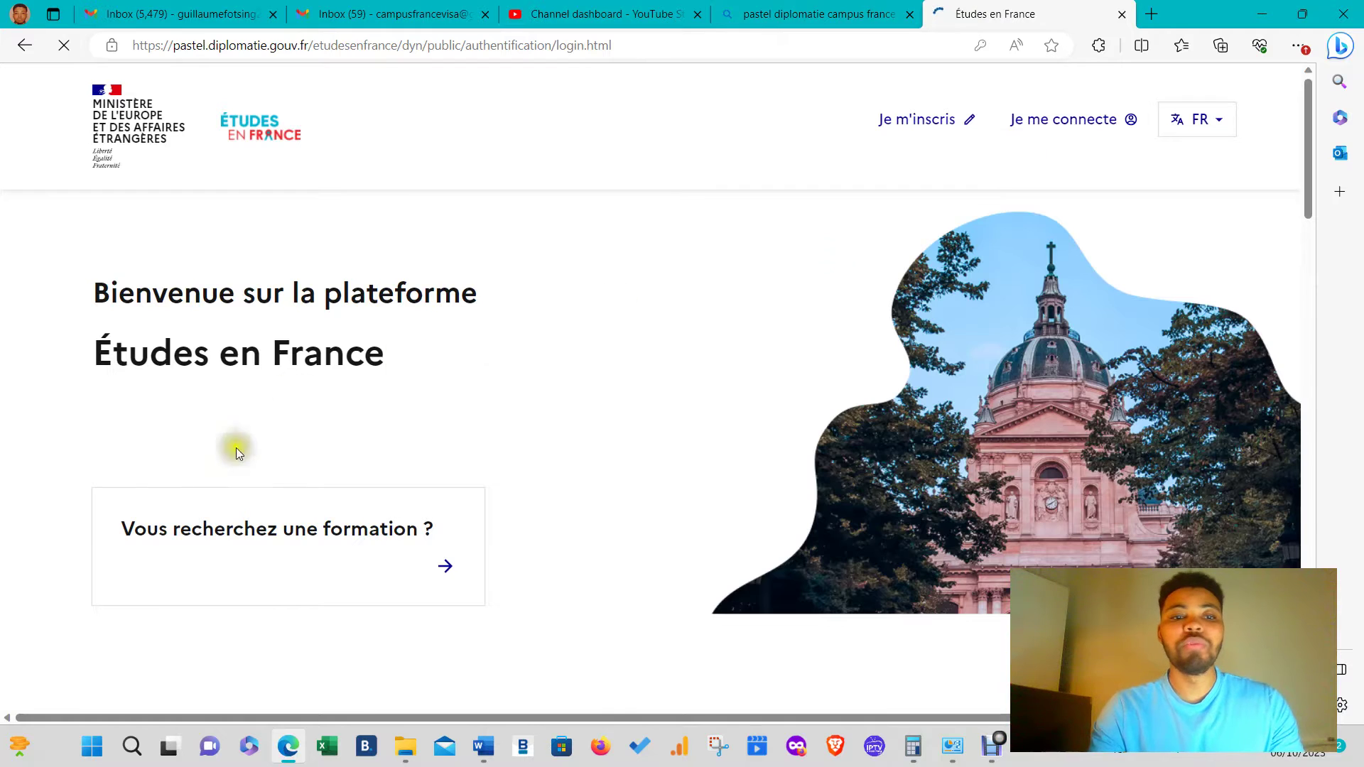
scroll(682, 284, "down", 10)
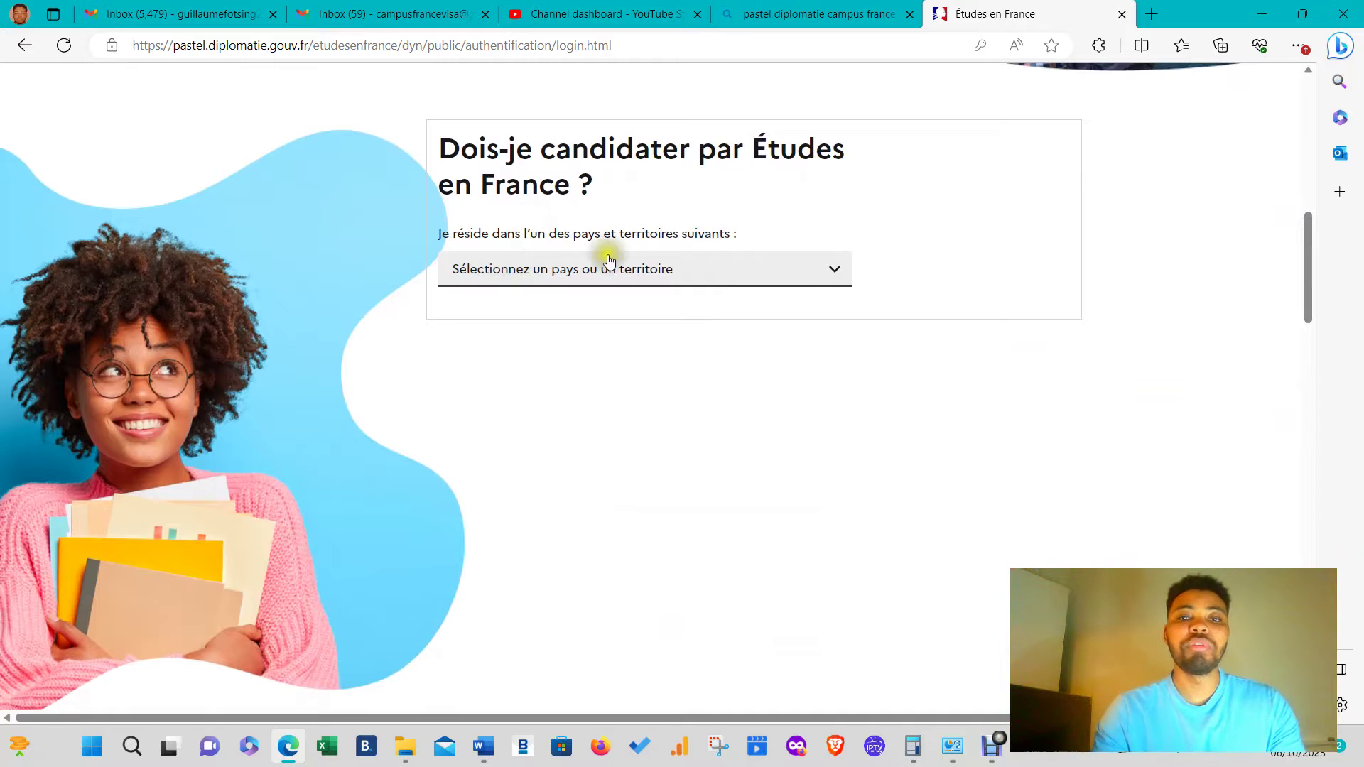
scroll(682, 288, "down", 5)
scroll(581, 307, "up", 5)
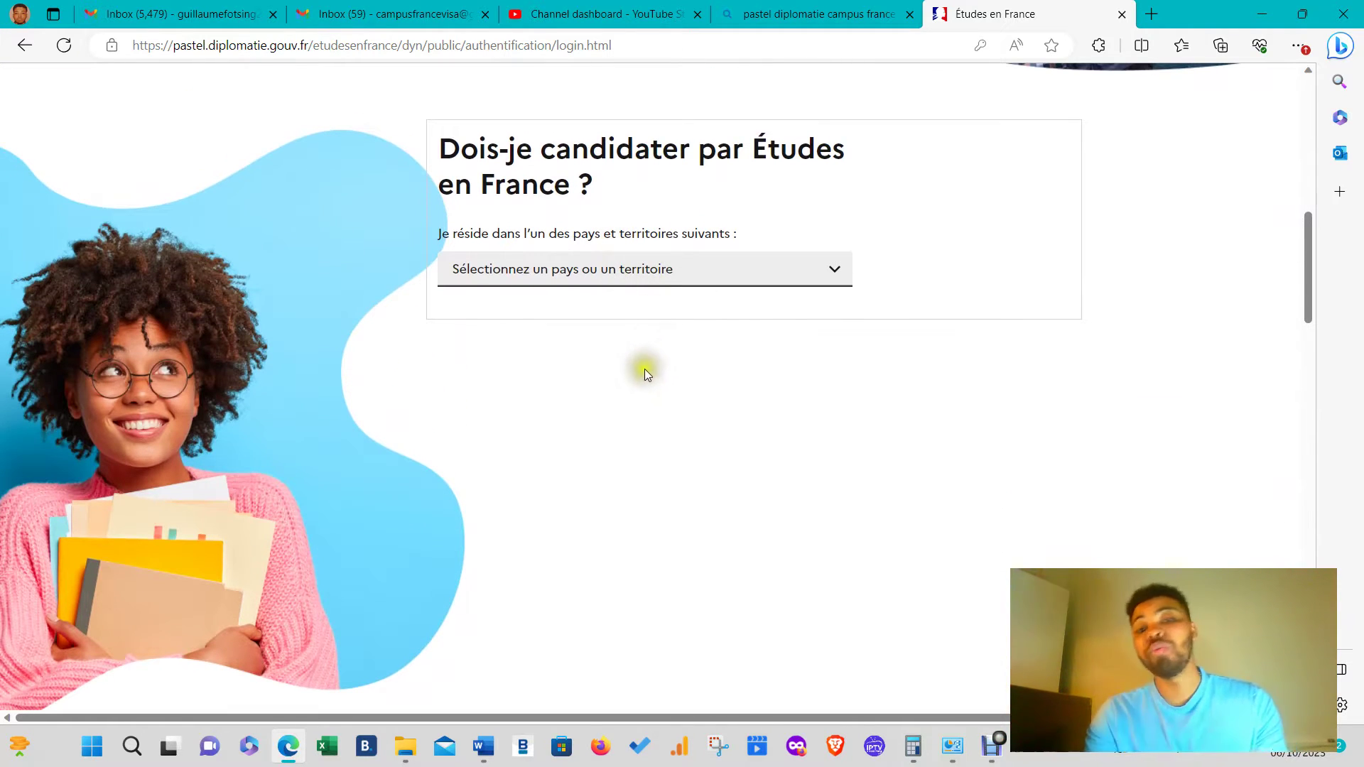
scroll(640, 376, "down", 5)
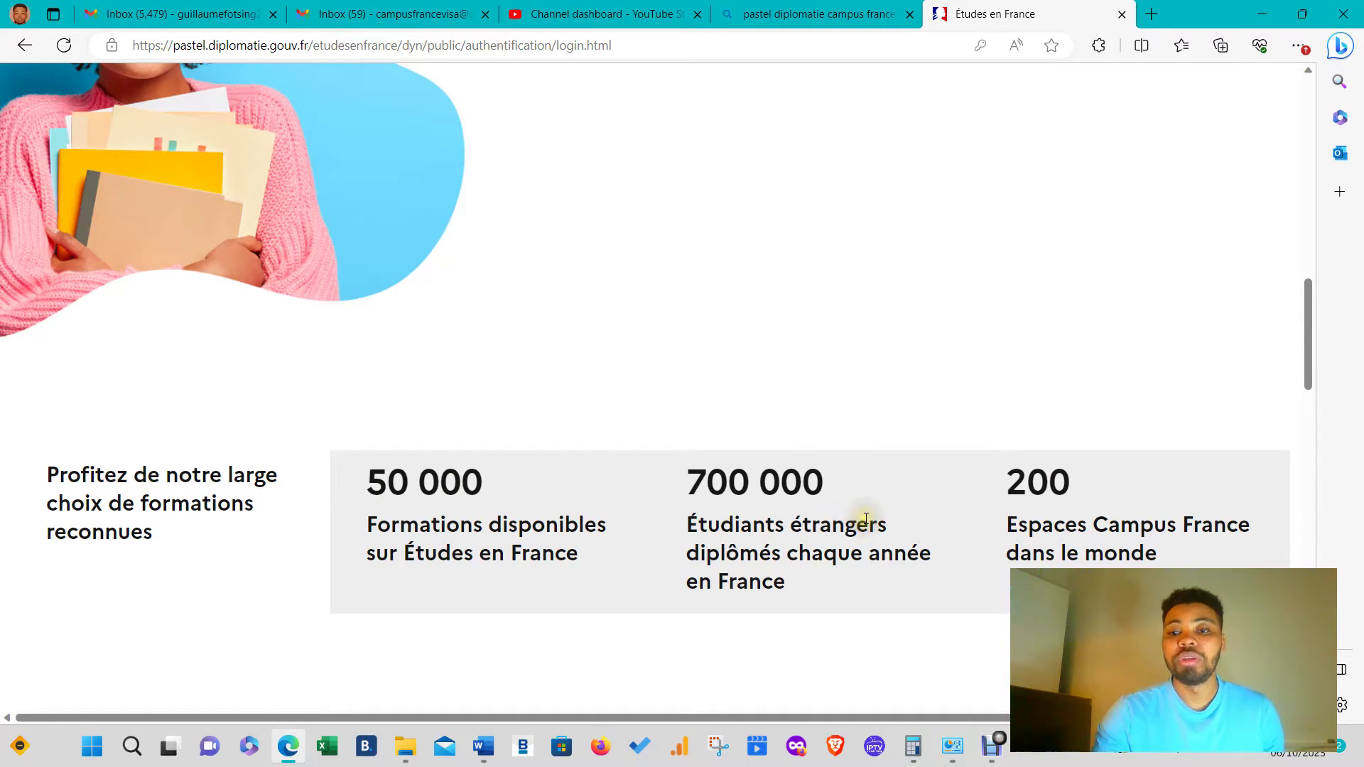
scroll(755, 381, "down", 5)
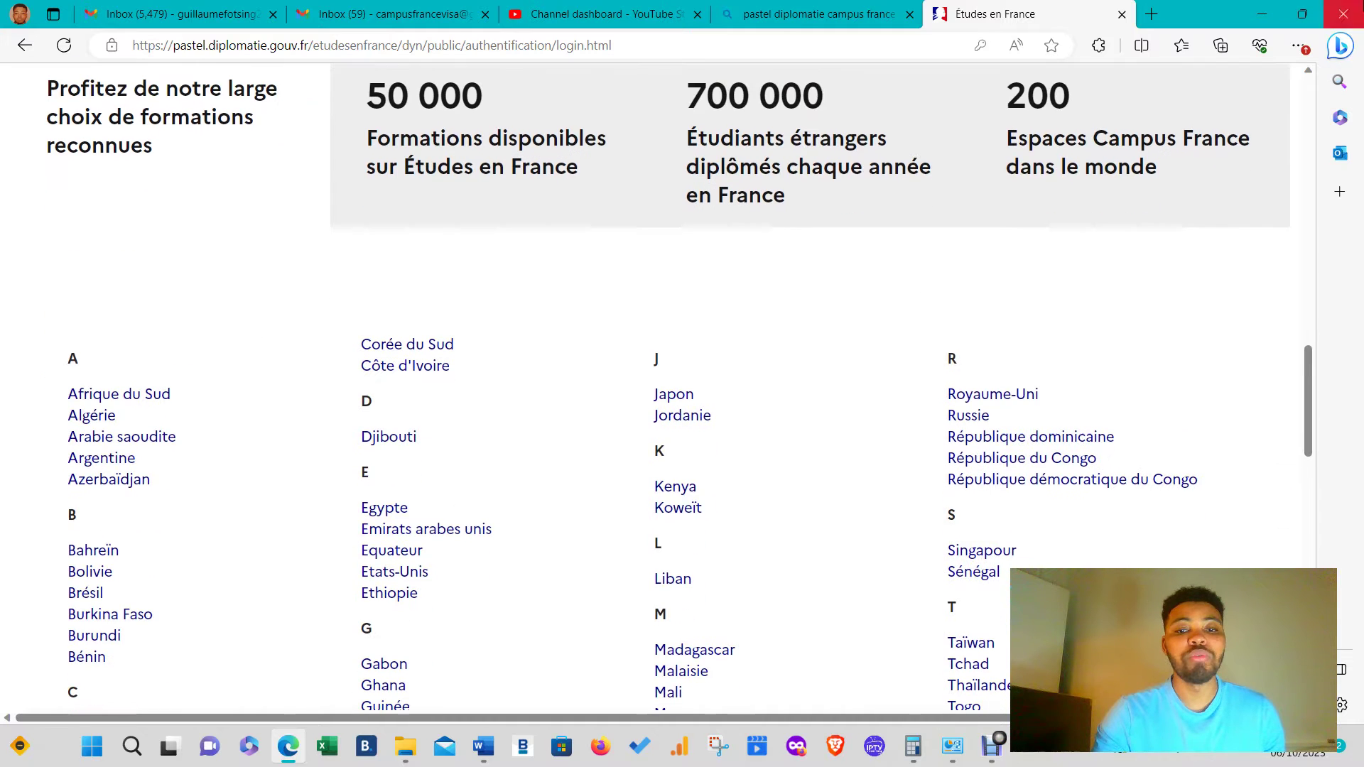
scroll(1110, 338, "up", 10)
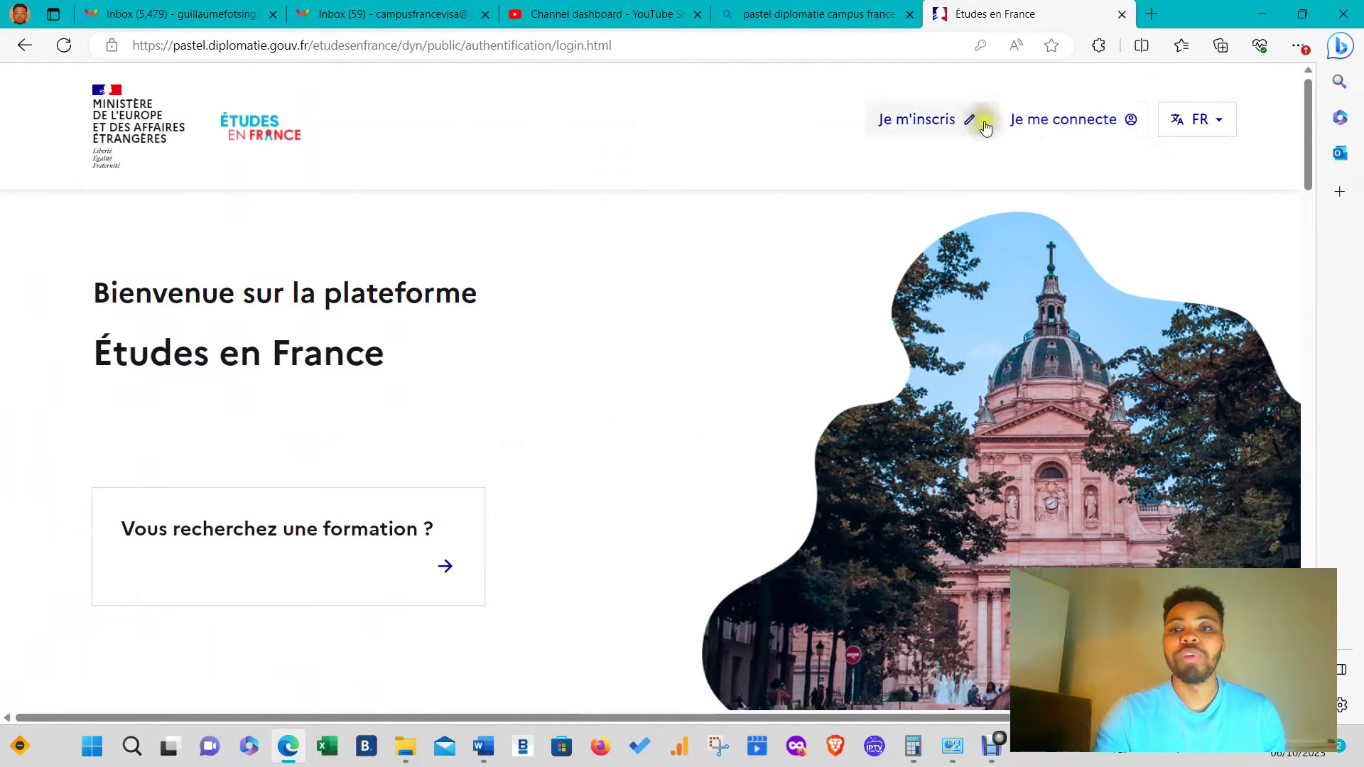
- Start a new account (Je m'inscris) and choose Espace Campus France Cameroun as the office
left_click(964, 127)
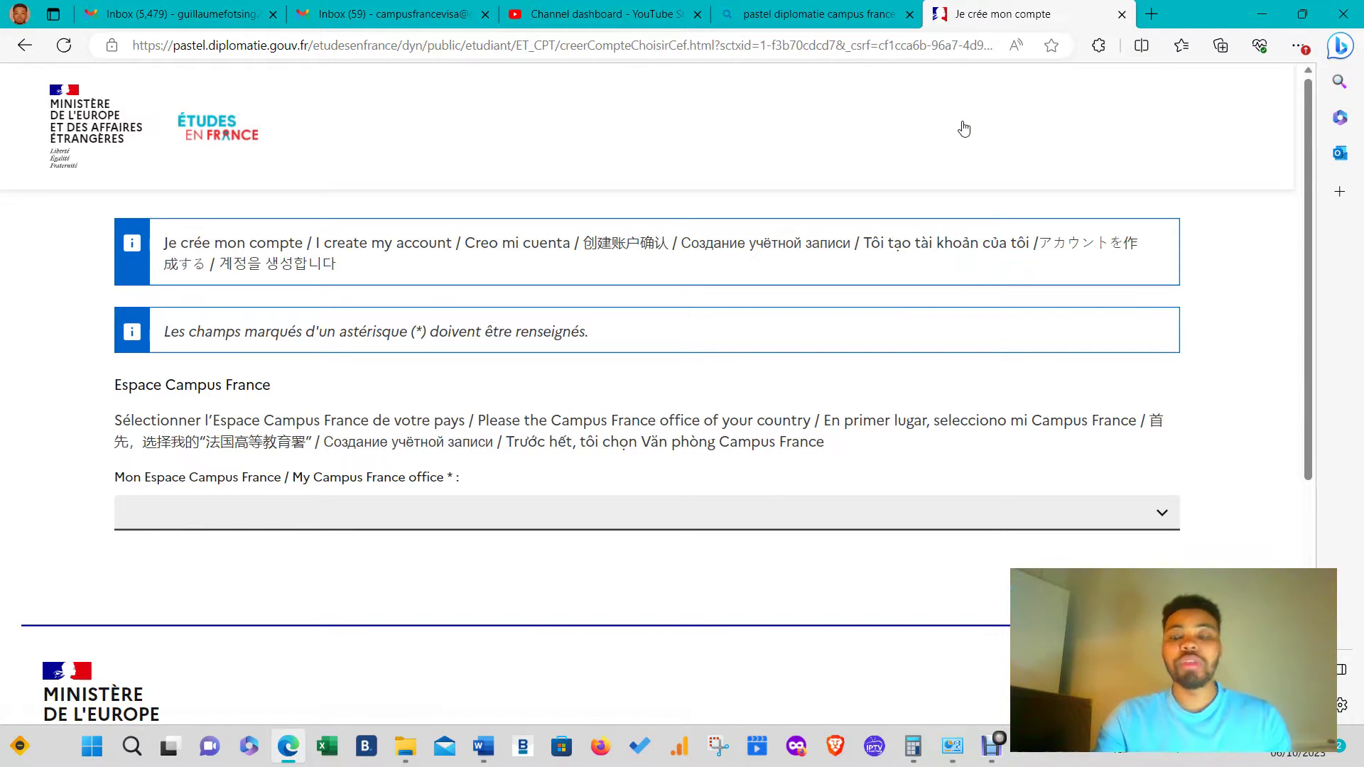
scroll(731, 435, "down", 2)
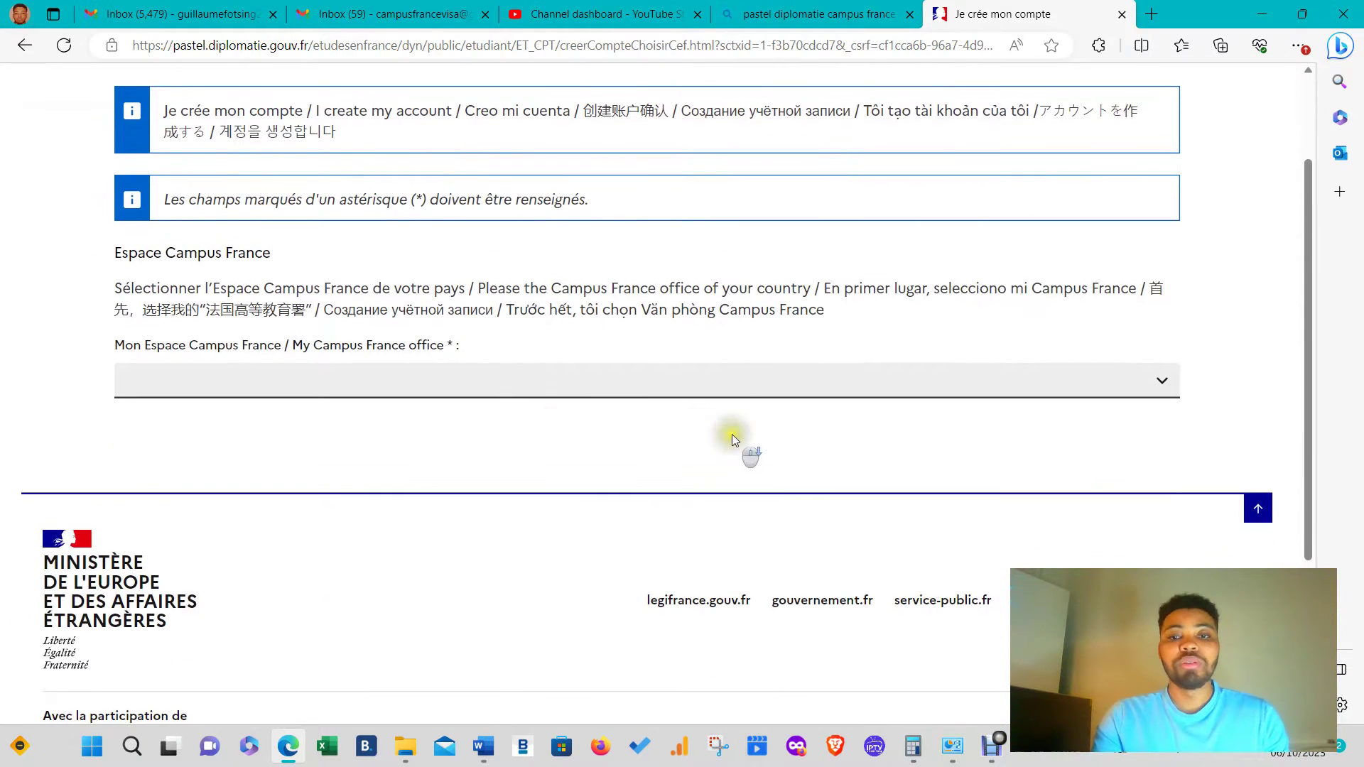
left_click(724, 375)
scroll(518, 222, "down", 1)
scroll(760, 189, "up", 1)
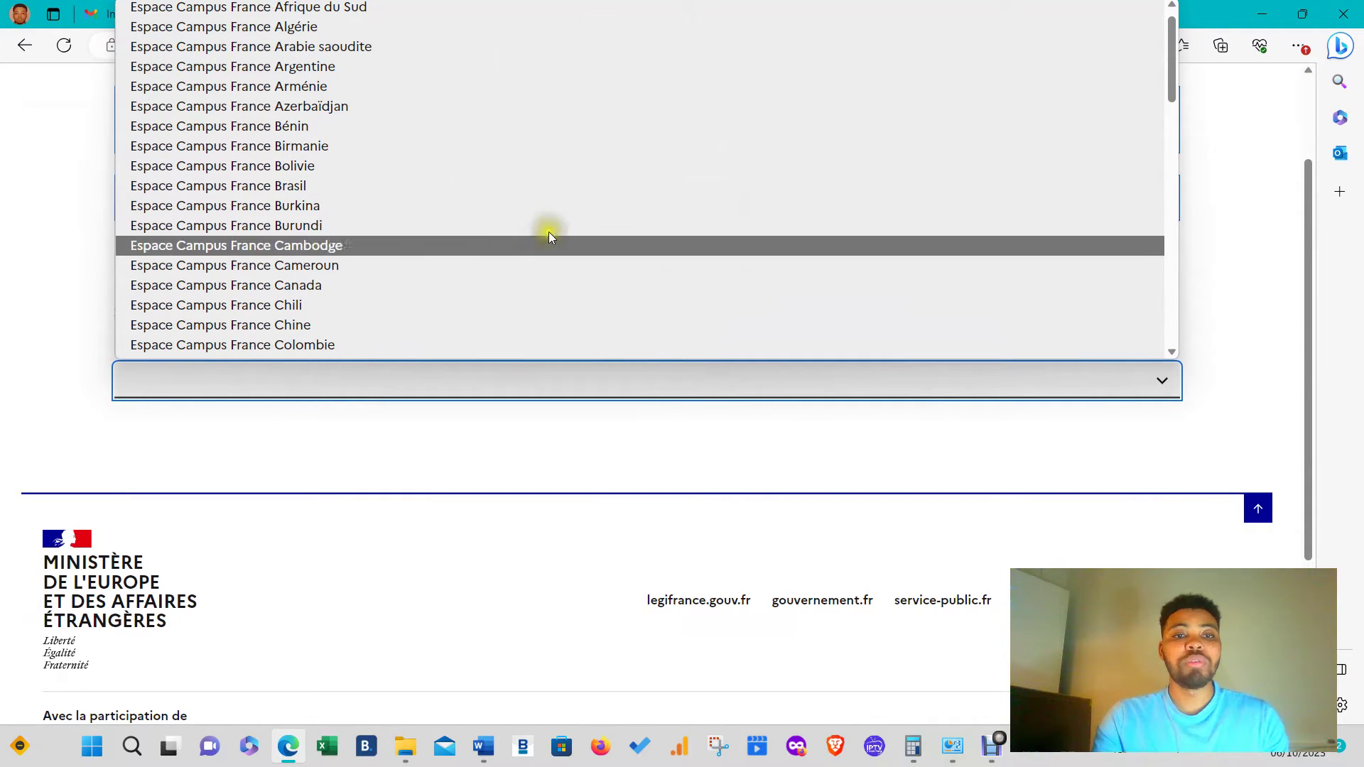
left_click(355, 268)
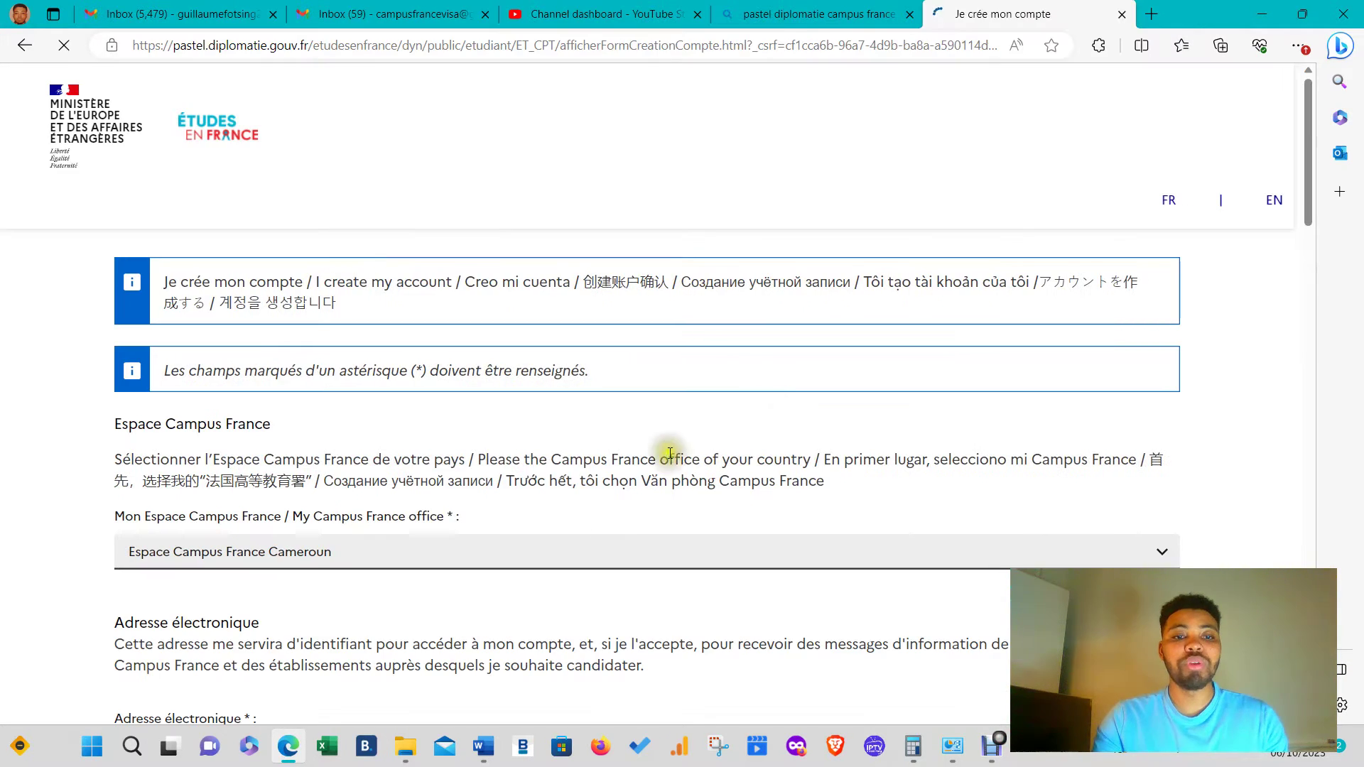
scroll(574, 483, "down", 3)
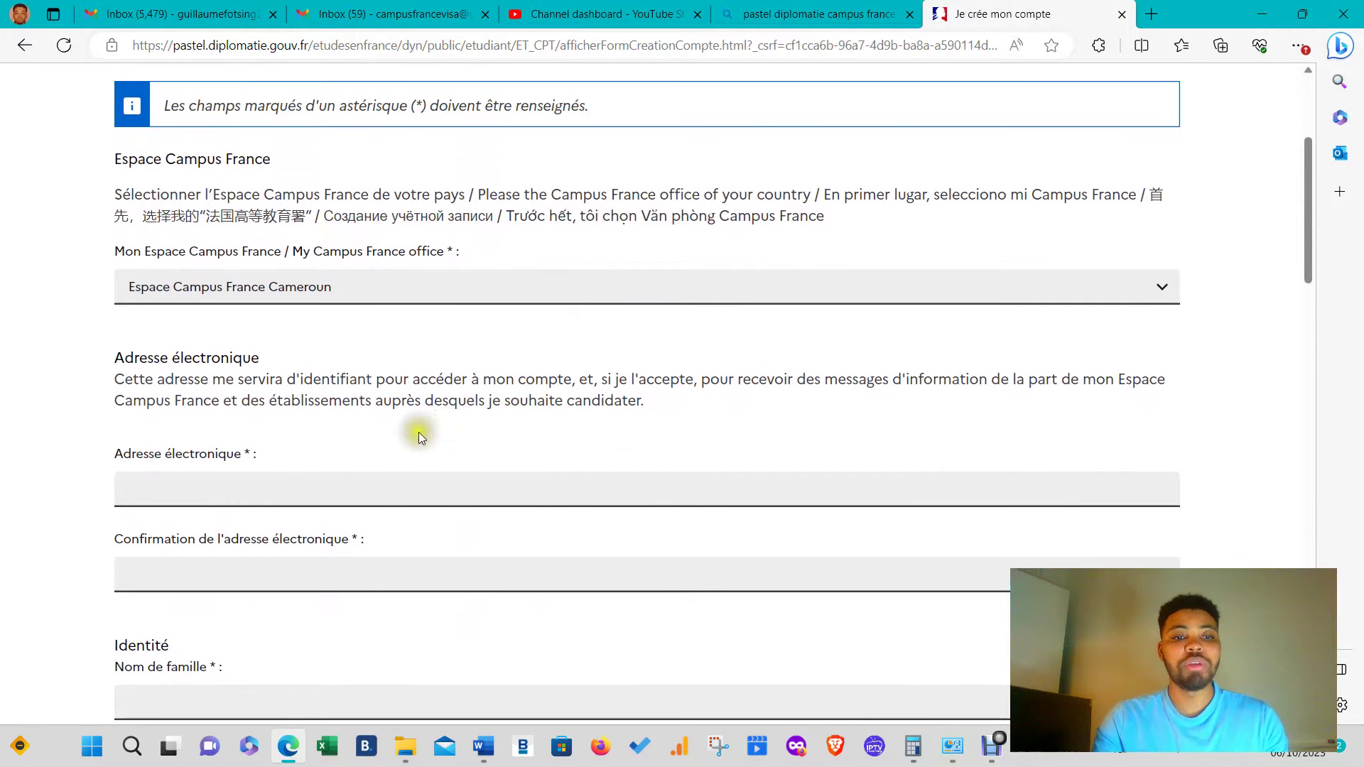
scroll(398, 398, "down", 2)
left_click(378, 370)
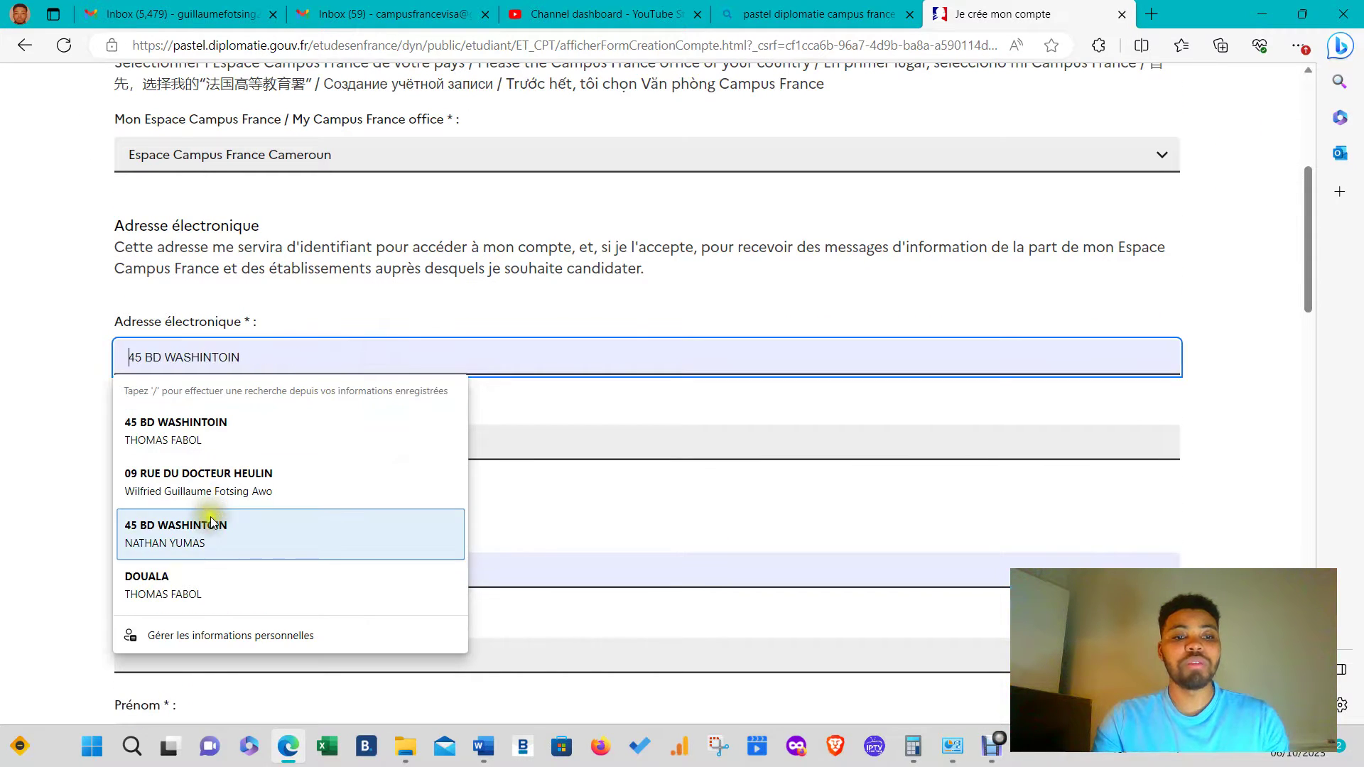
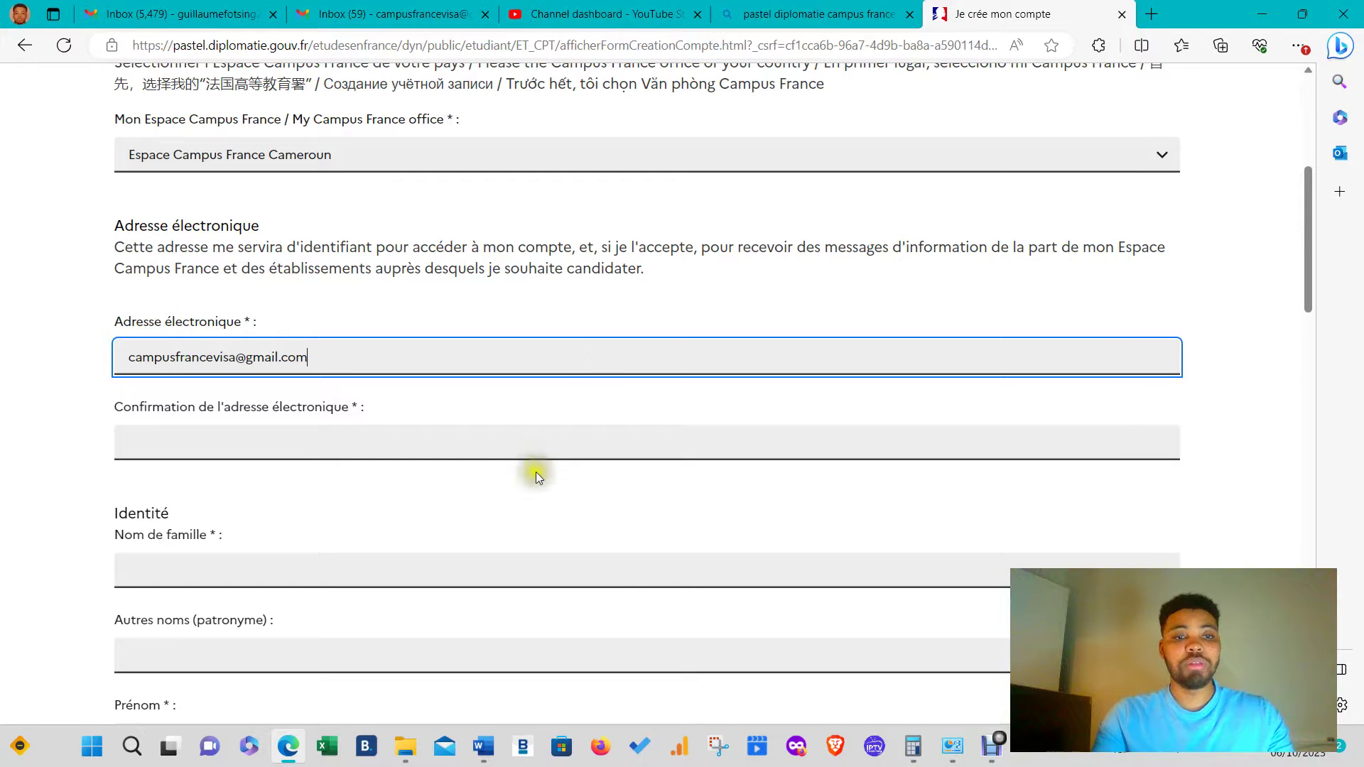
- Enter the applicant's Gmail address and paste it into the e-mail confirmation field
left_click_drag(313, 356, 101, 381)
key("ctrl+c")
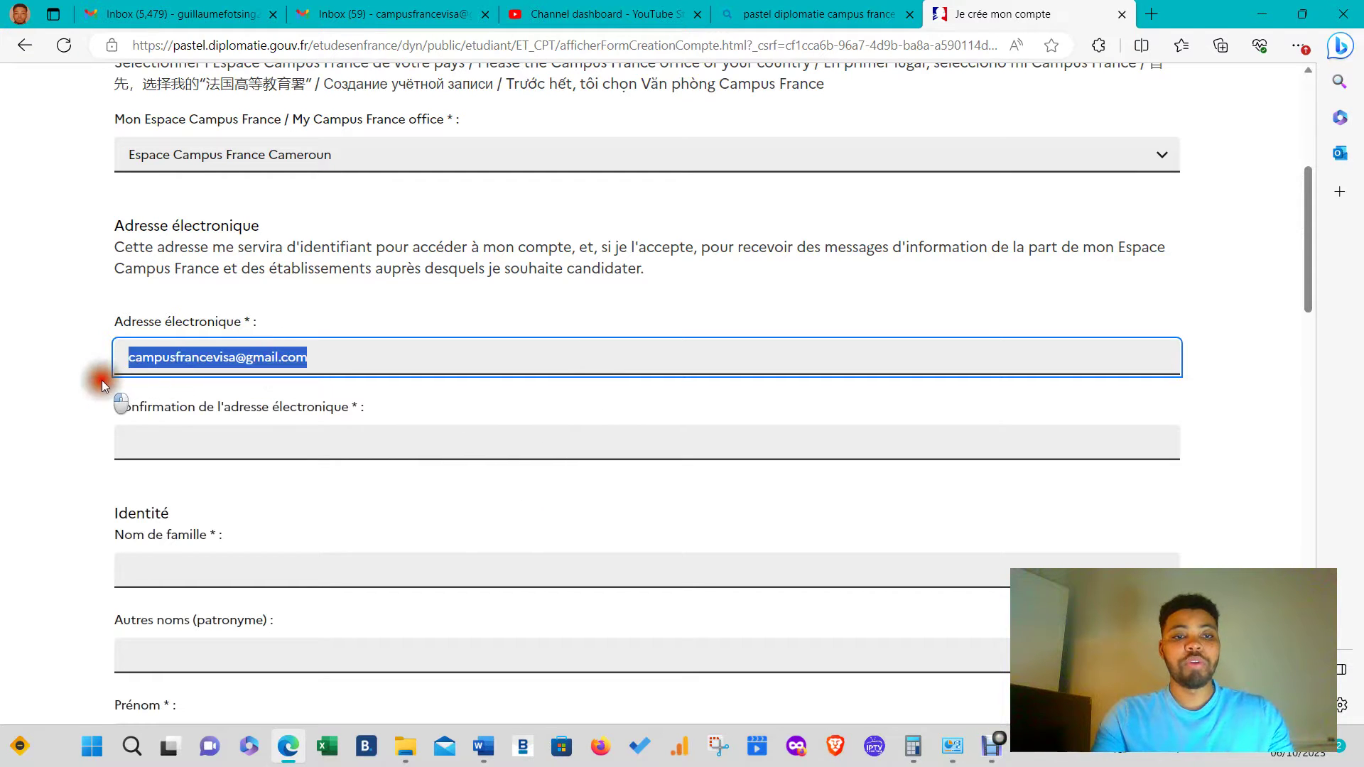
key("Tab")
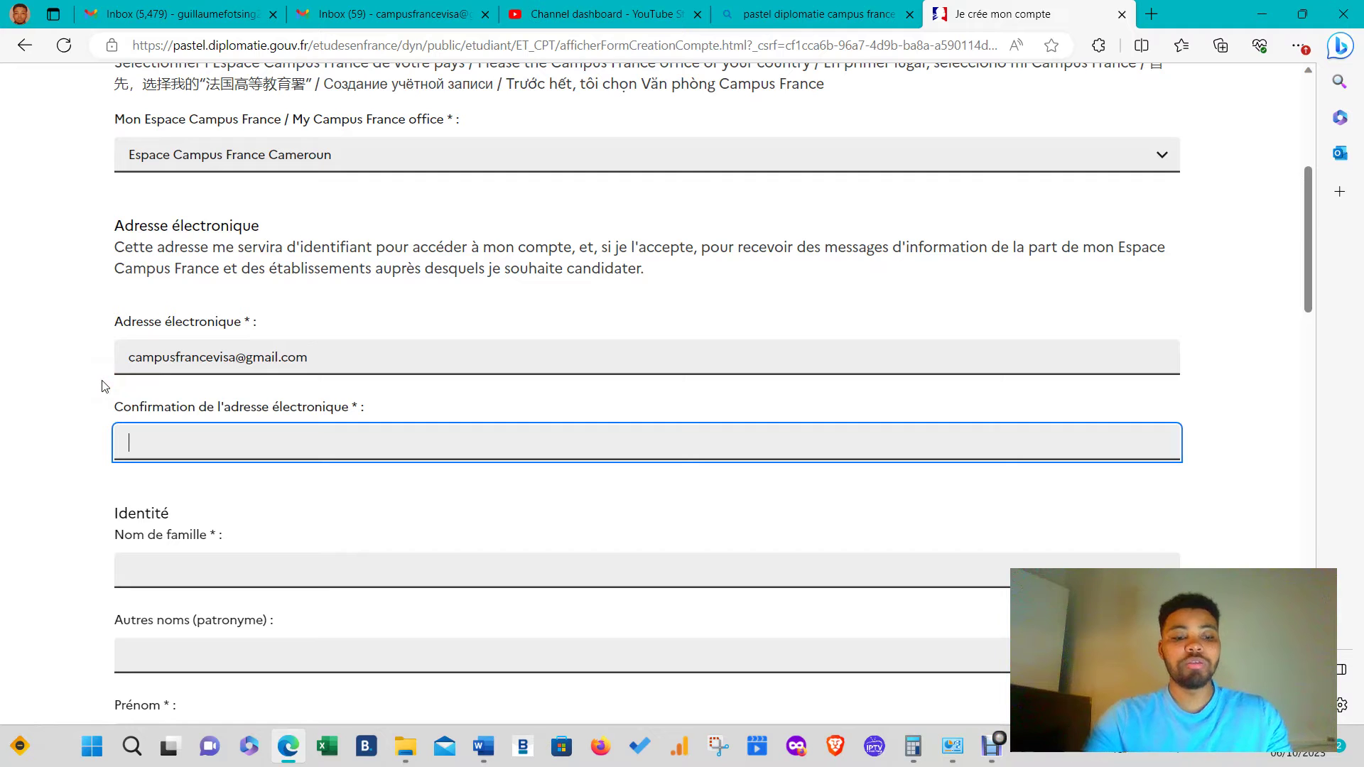
key("ctrl+v")
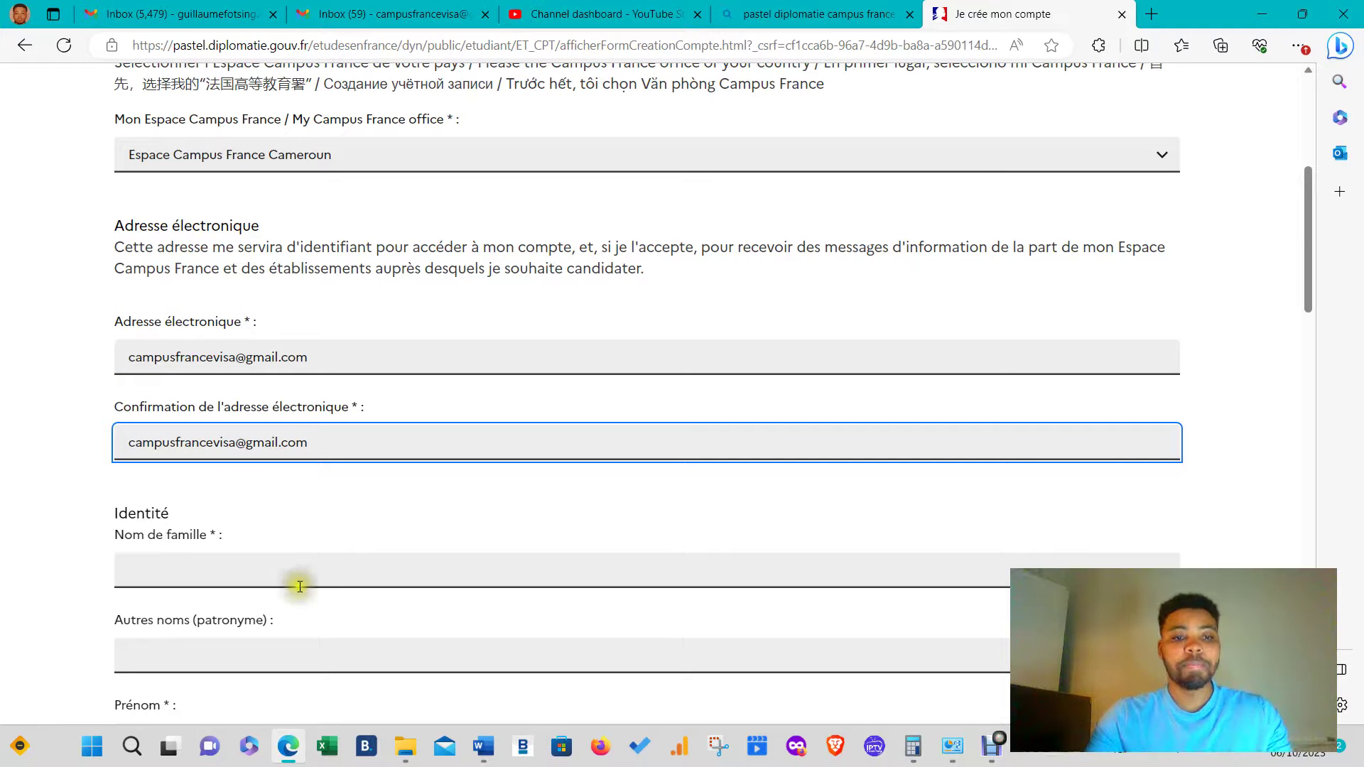
scroll(302, 557, "down", 3)
- Replace the autofilled family name with the applicant's family name and enter the first name
left_click(259, 320)
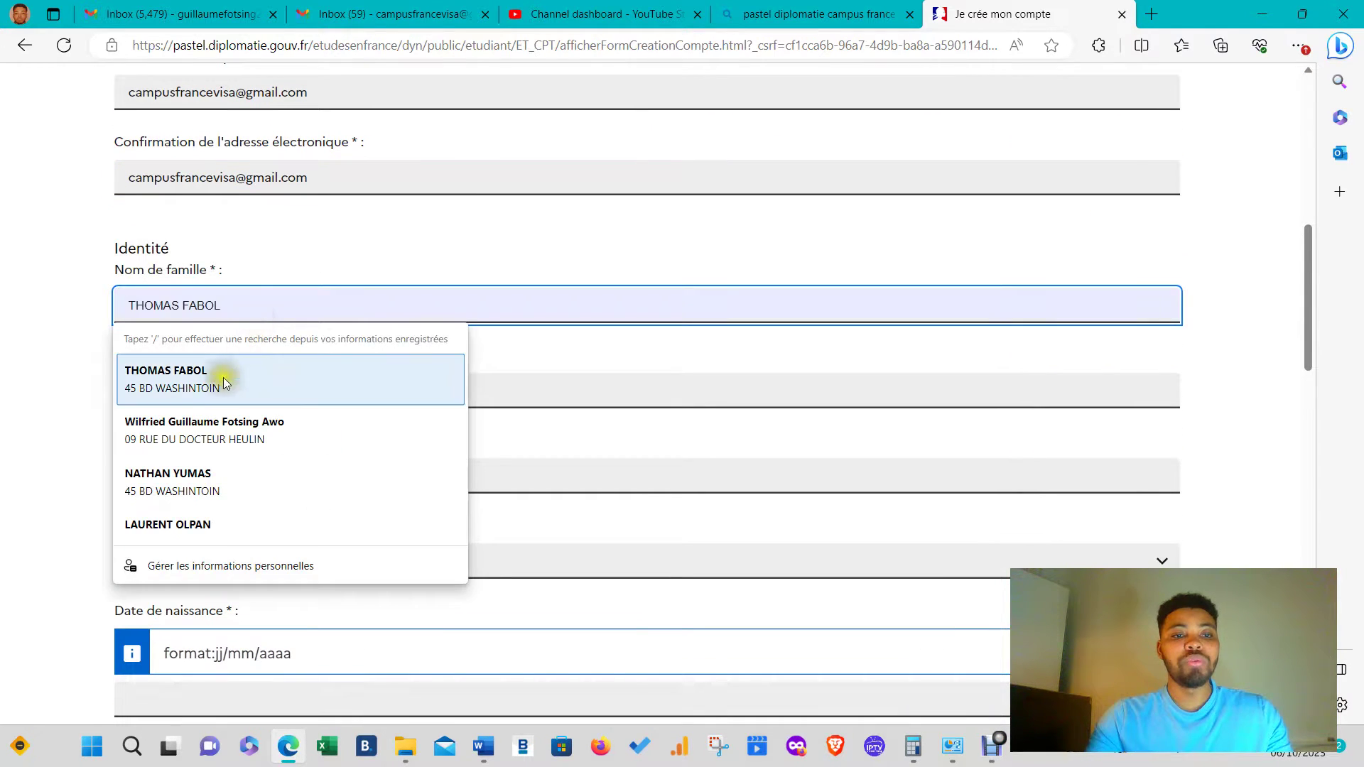
left_click(201, 377)
left_click(255, 392)
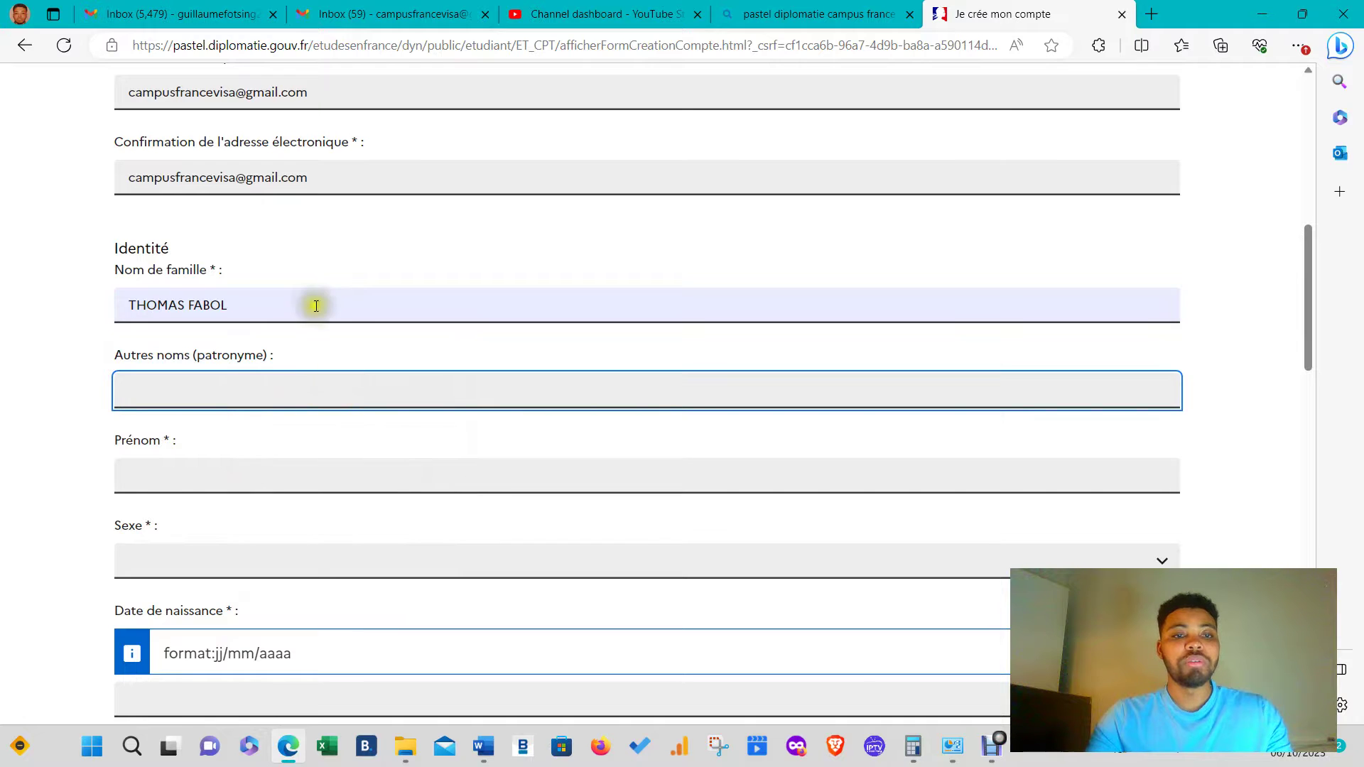
left_click(291, 306)
key("BackSpace")
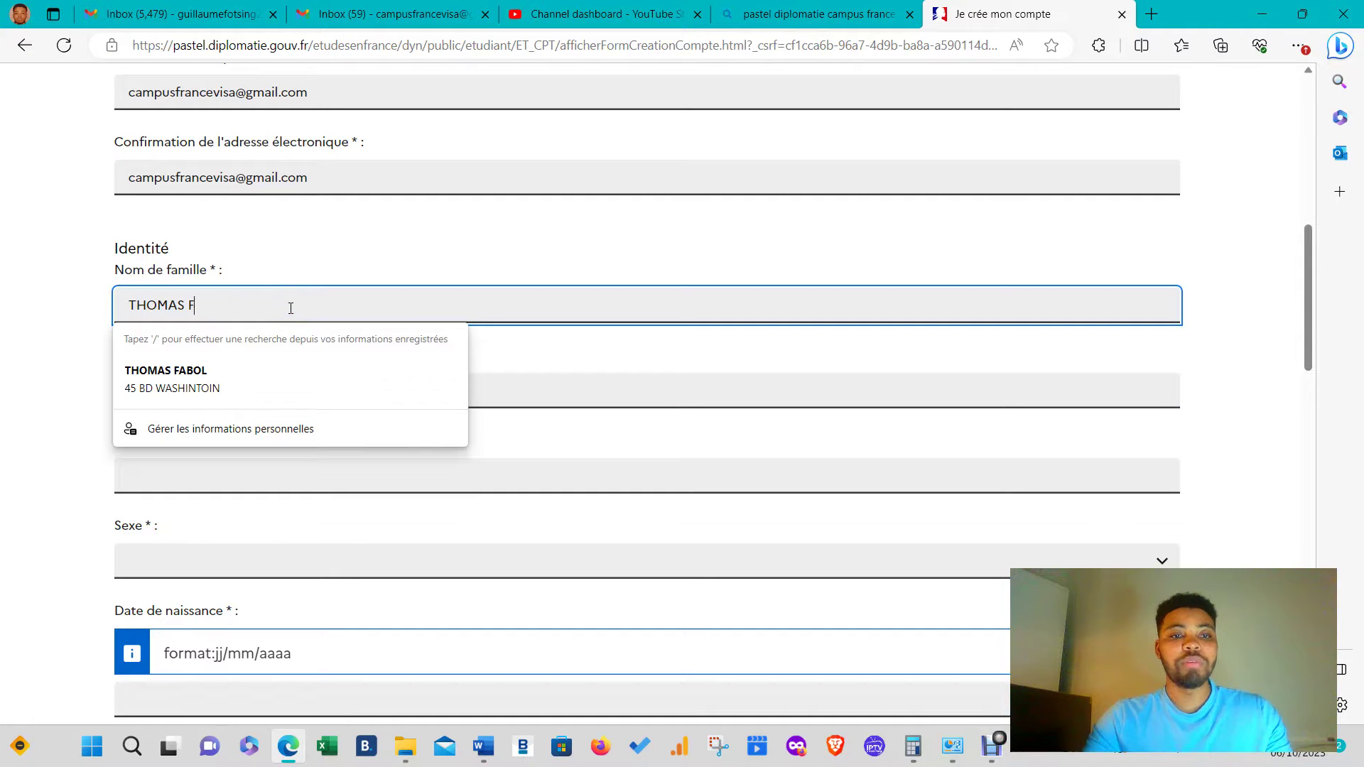
key("BackSpace")
key("BackSpace")
key("BackSpace")
key("BackSpace")
key("BackSpace")
key("BackSpace")
key("BackSpace")
key("BackSpace")
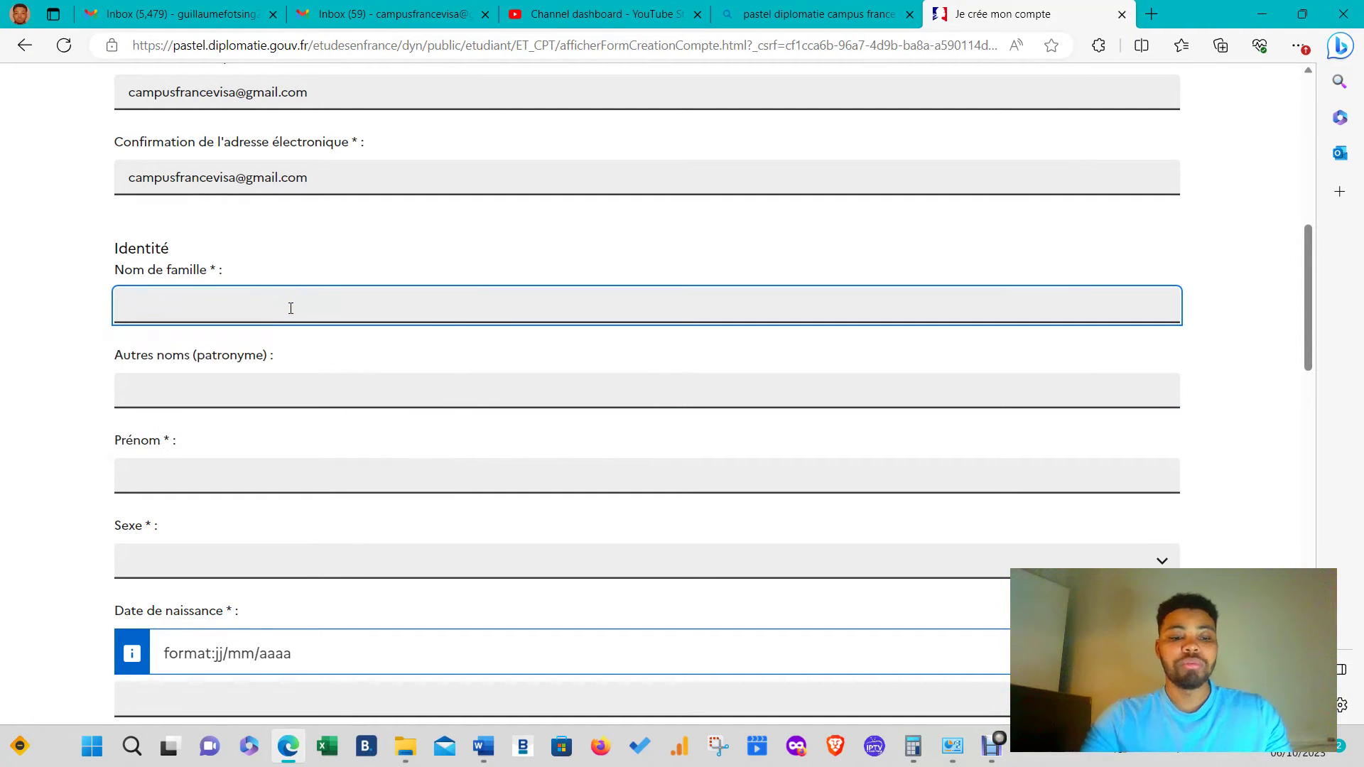
key("Tab")
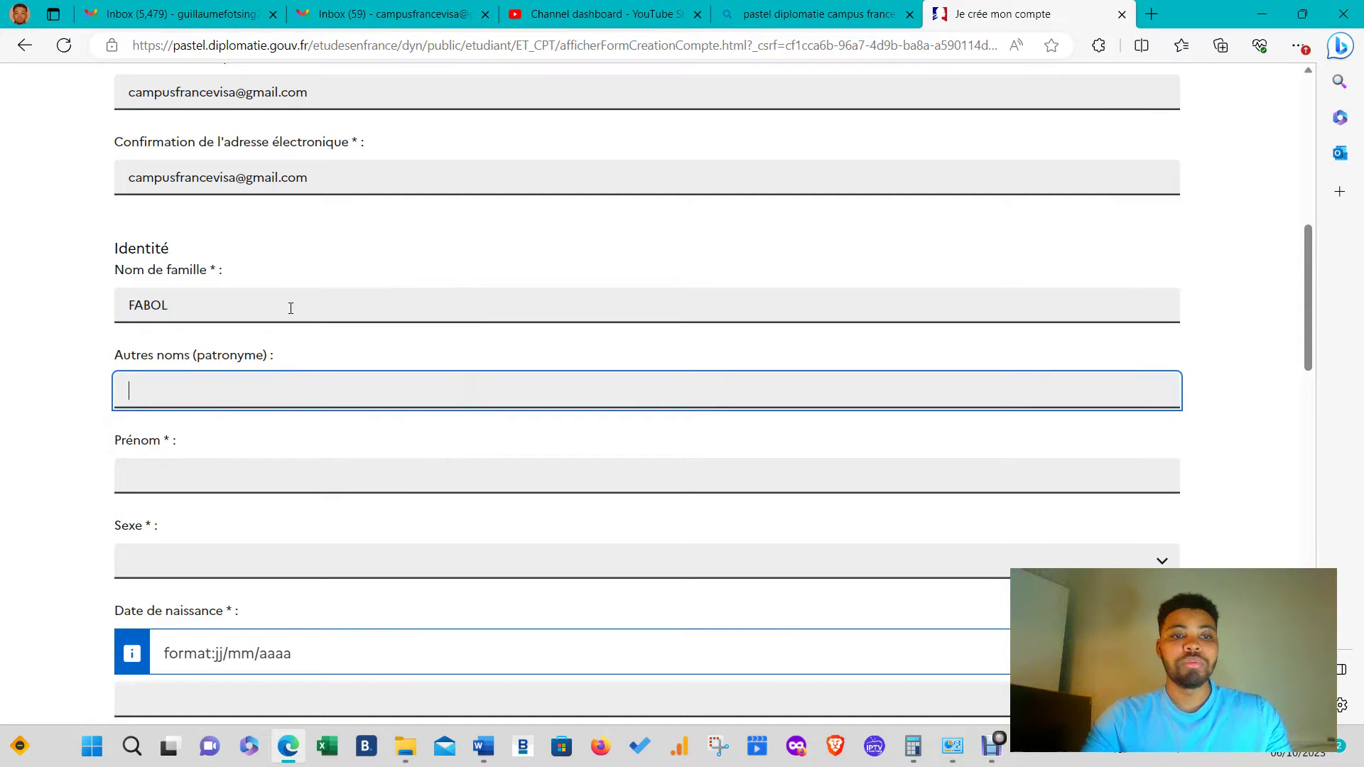
key("Tab")
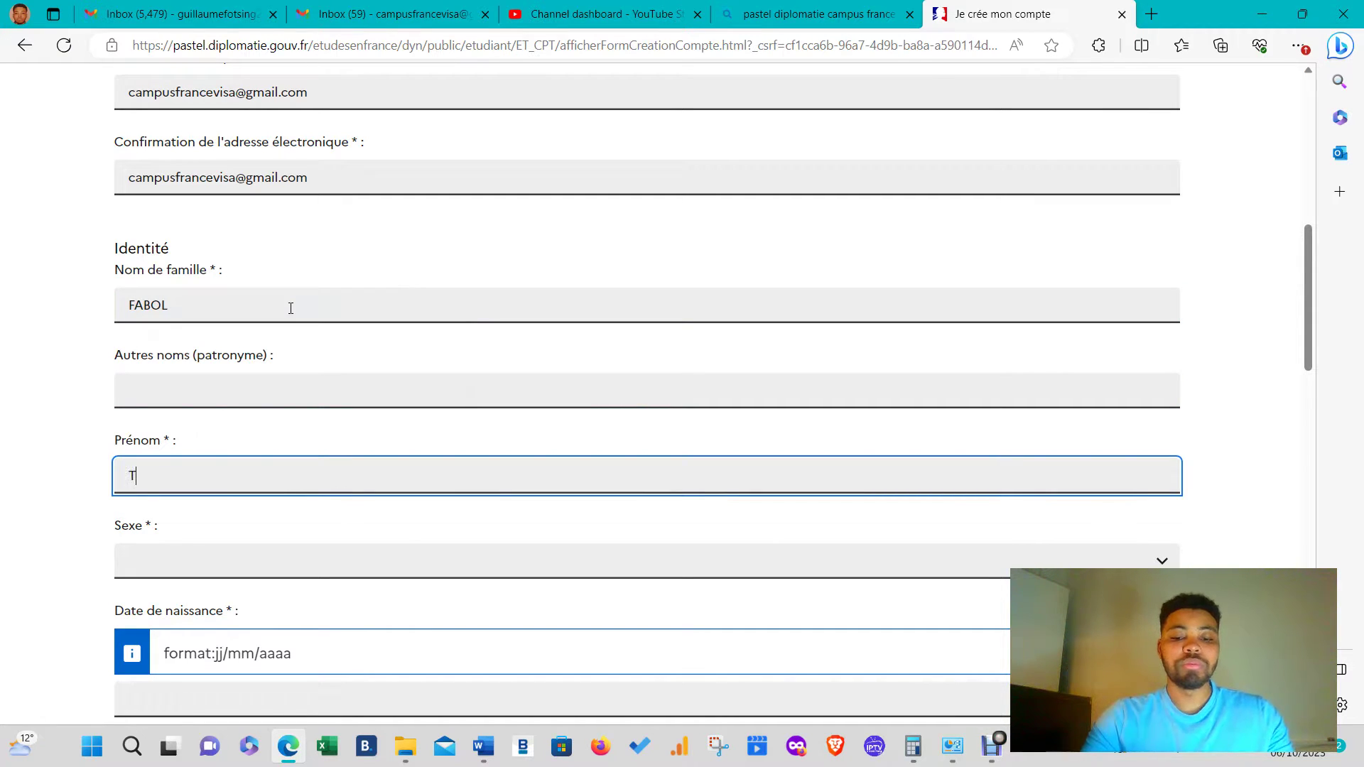
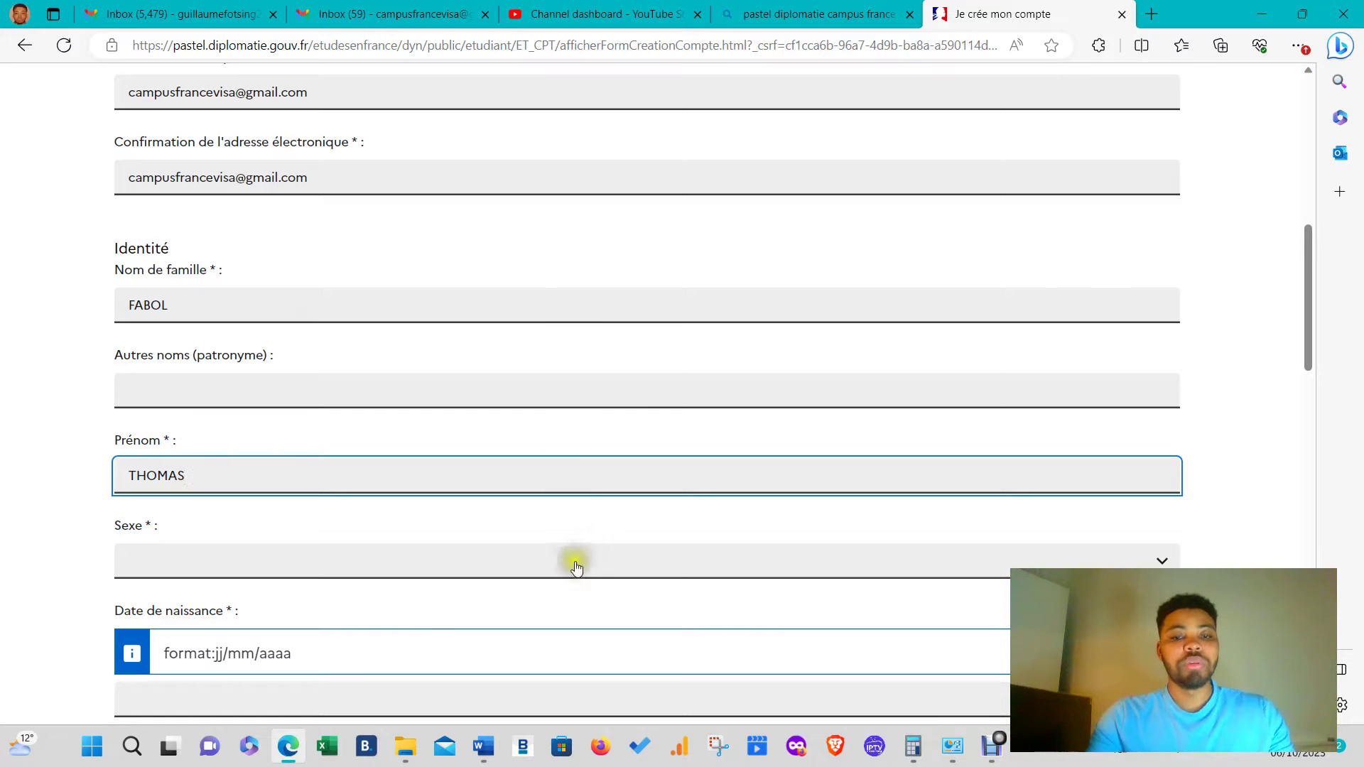
left_click(574, 562)
left_click(244, 609)
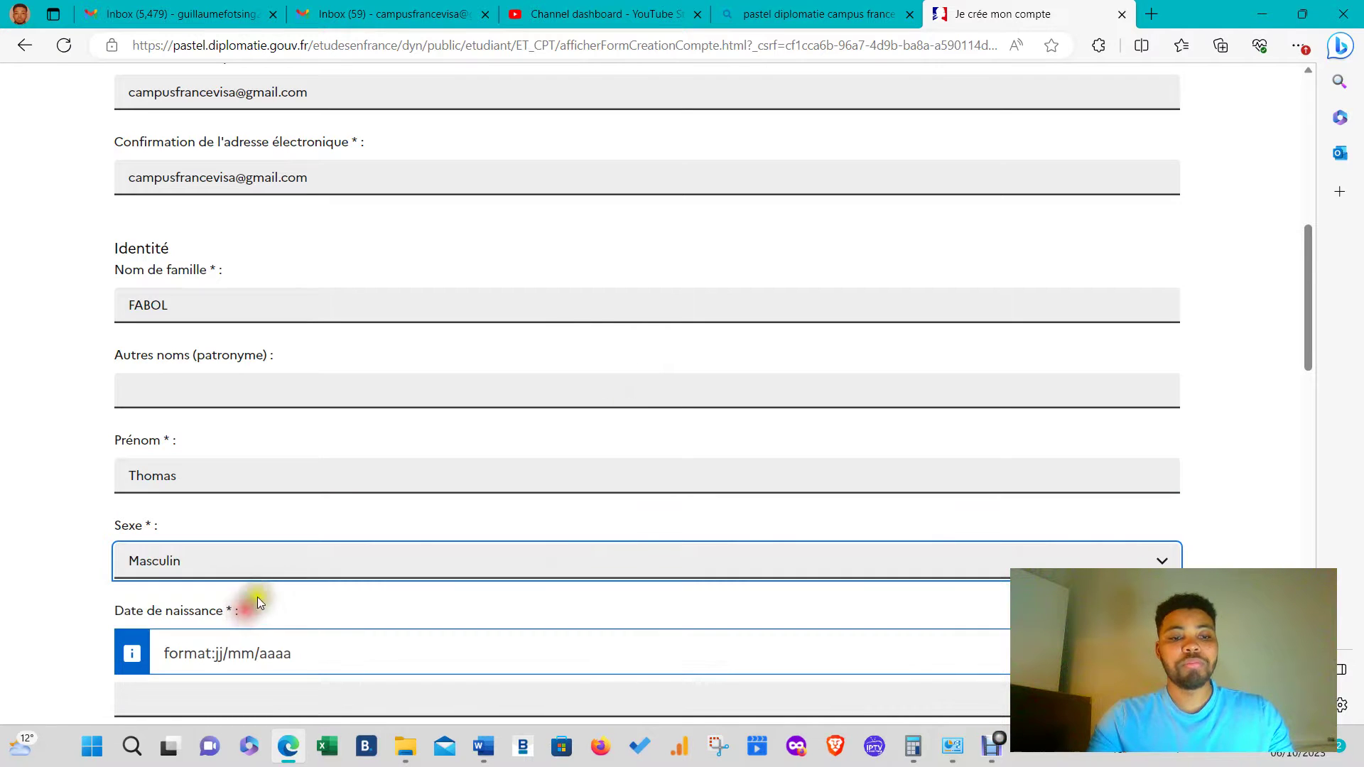
scroll(258, 597, "down", 5)
left_click(277, 260)
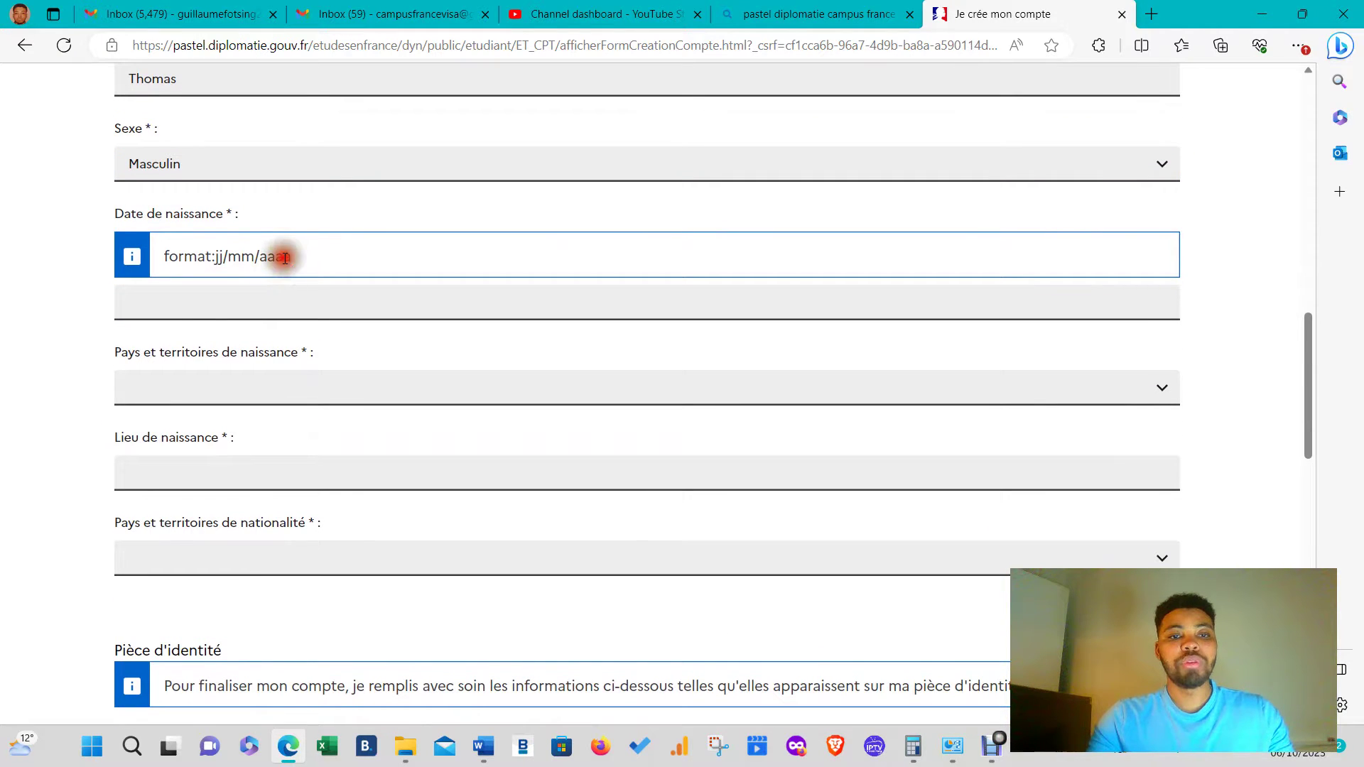
left_click(260, 287)
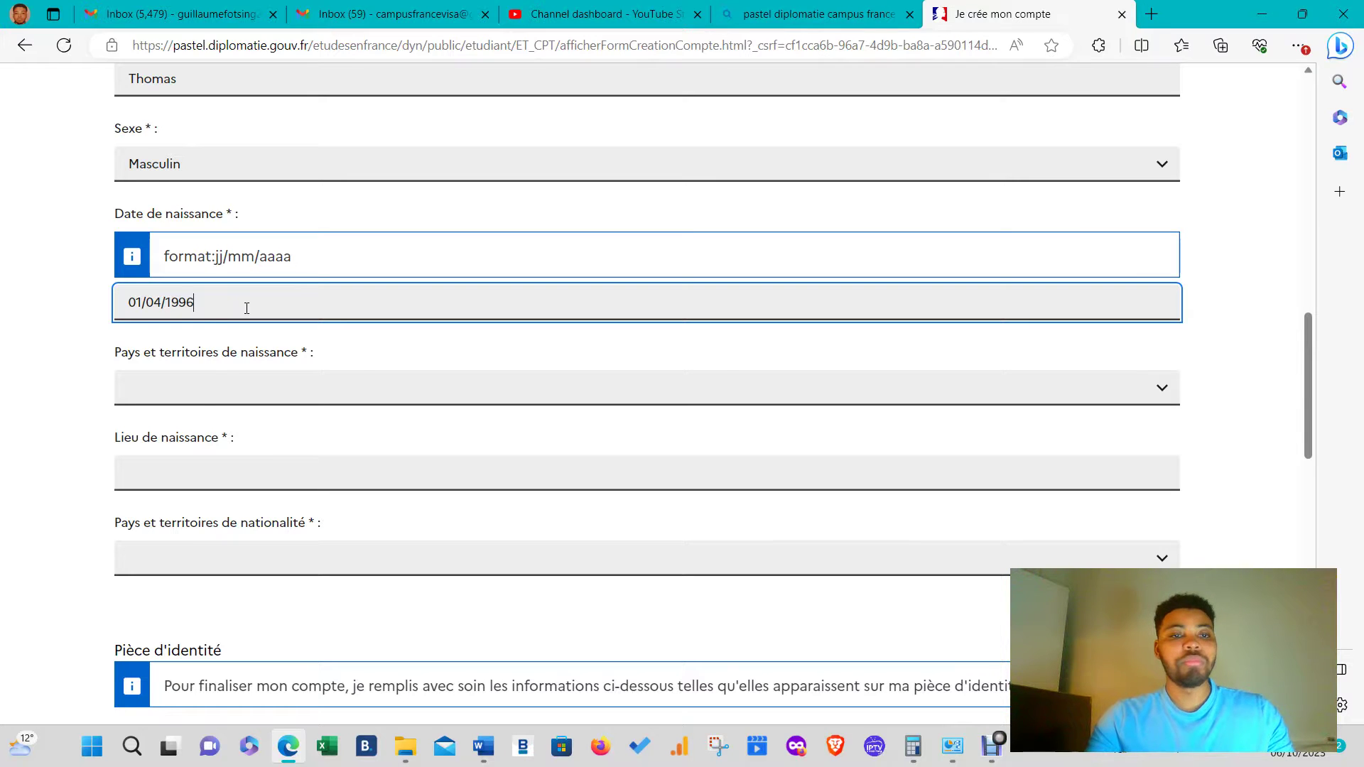
- Set the birth country to Cameroun and the place of birth to DOUALA
left_click(192, 387)
scroll(206, 323, "down", 4)
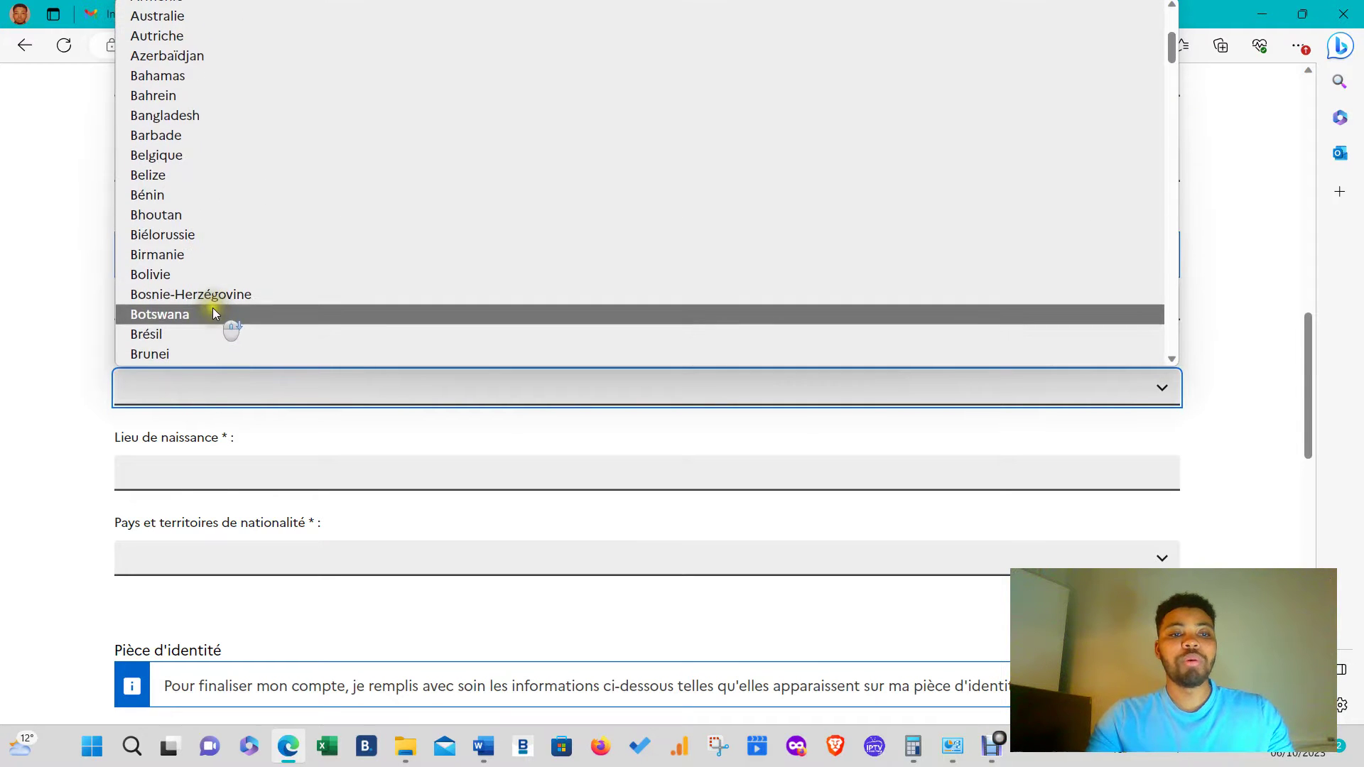
scroll(214, 305, "down", 3)
left_click(237, 222)
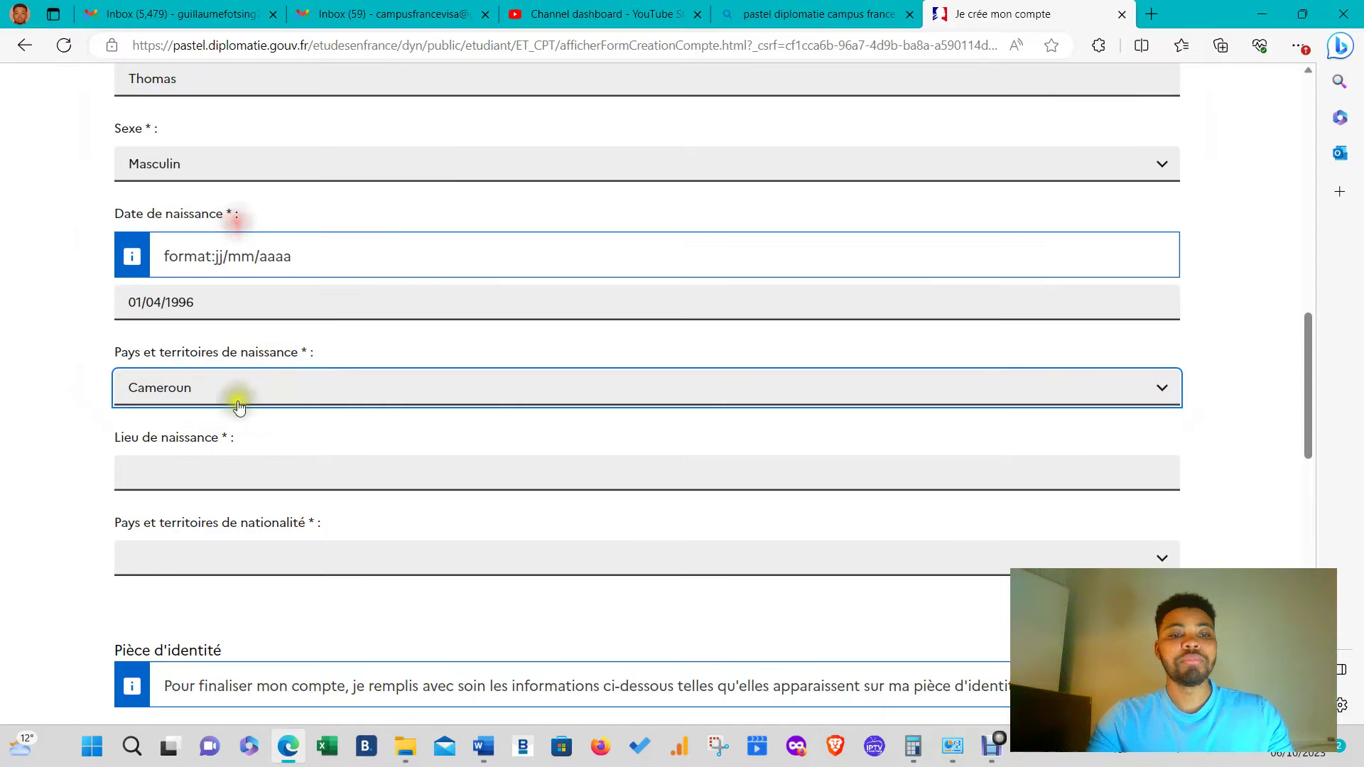
left_click(205, 473)
type("DOU")
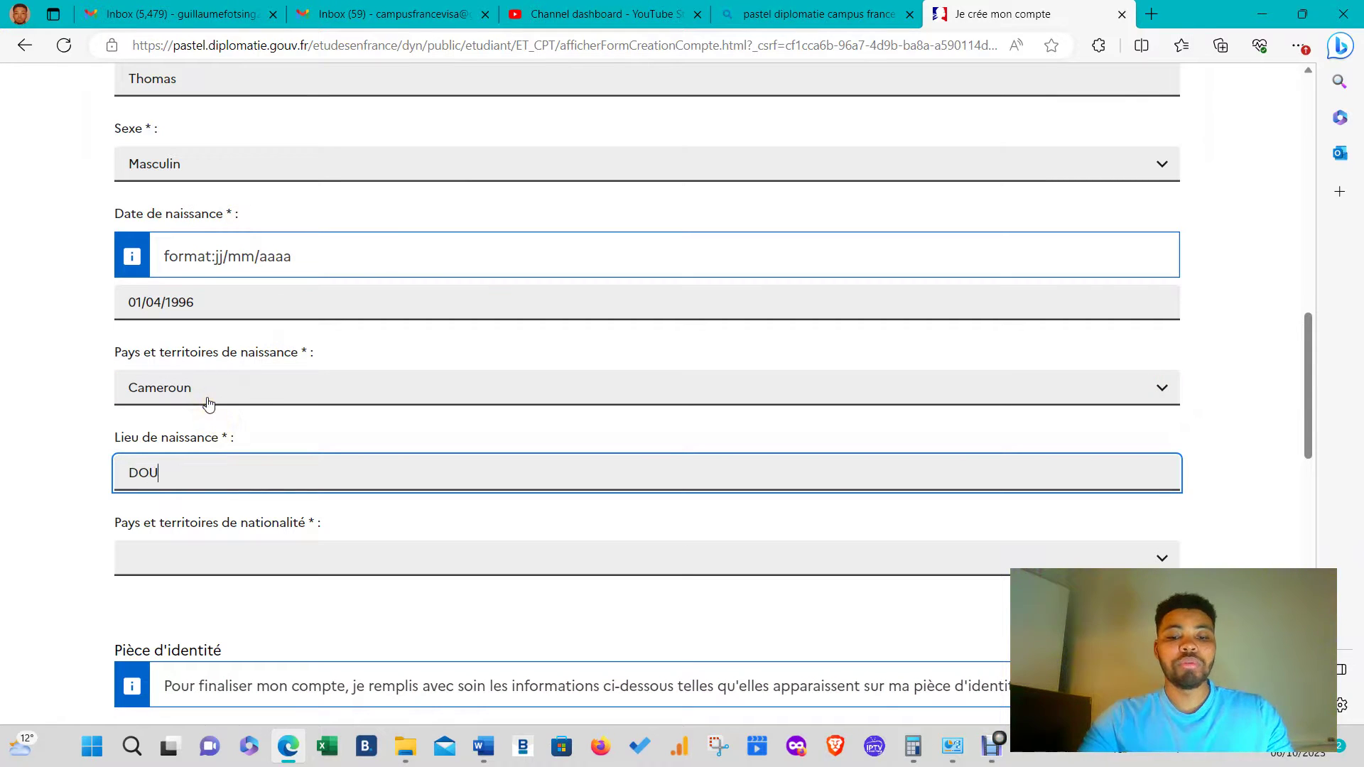
type("ALA")
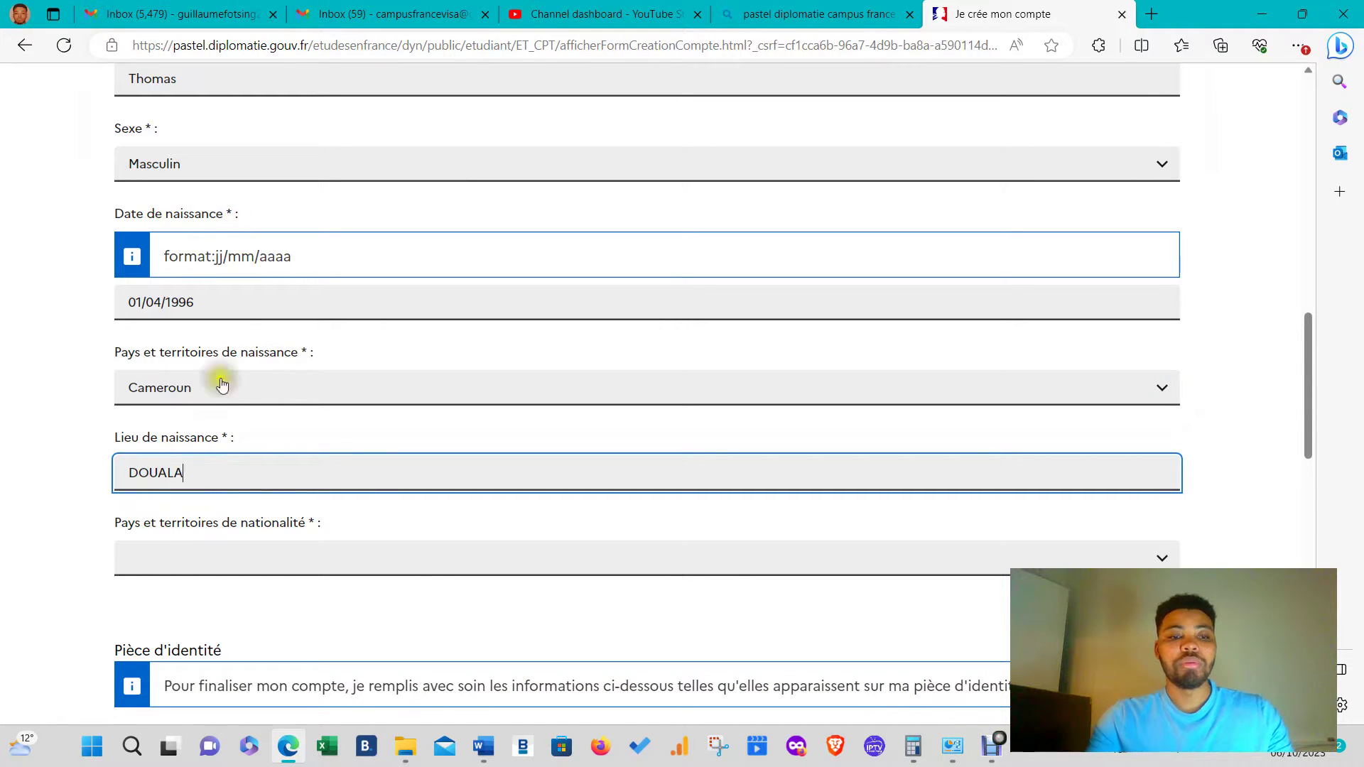
- Choose Cameroun as the nationality
left_click(425, 557)
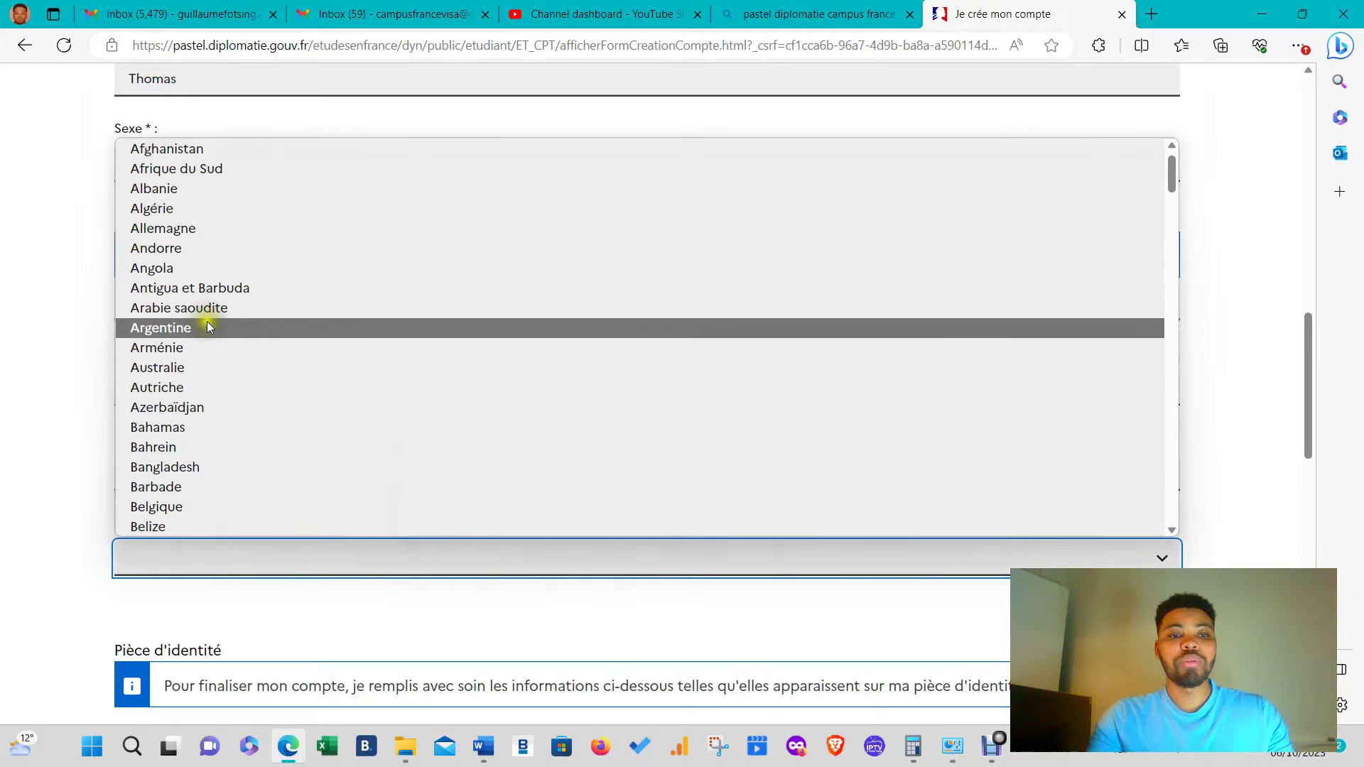
scroll(222, 463, "down", 4)
scroll(213, 455, "down", 3)
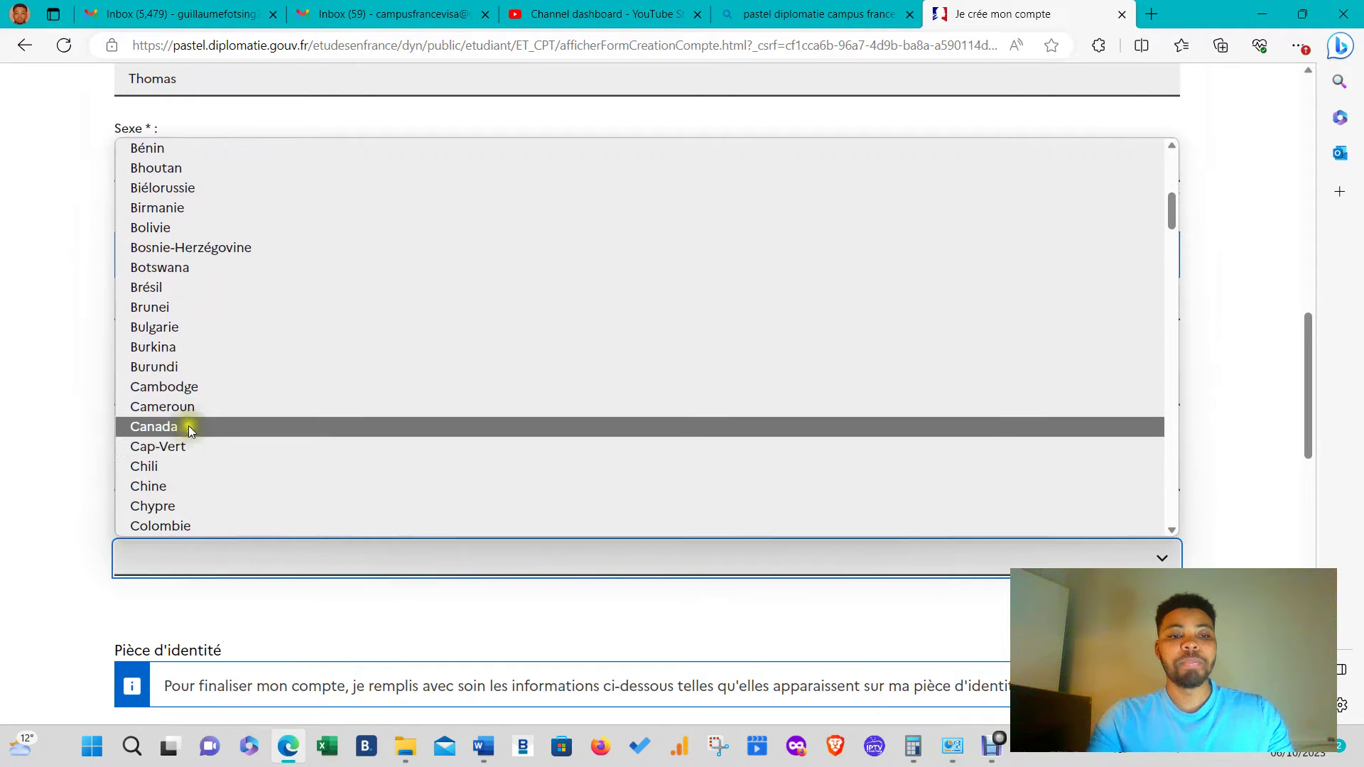
left_click(202, 403)
scroll(348, 515, "down", 7)
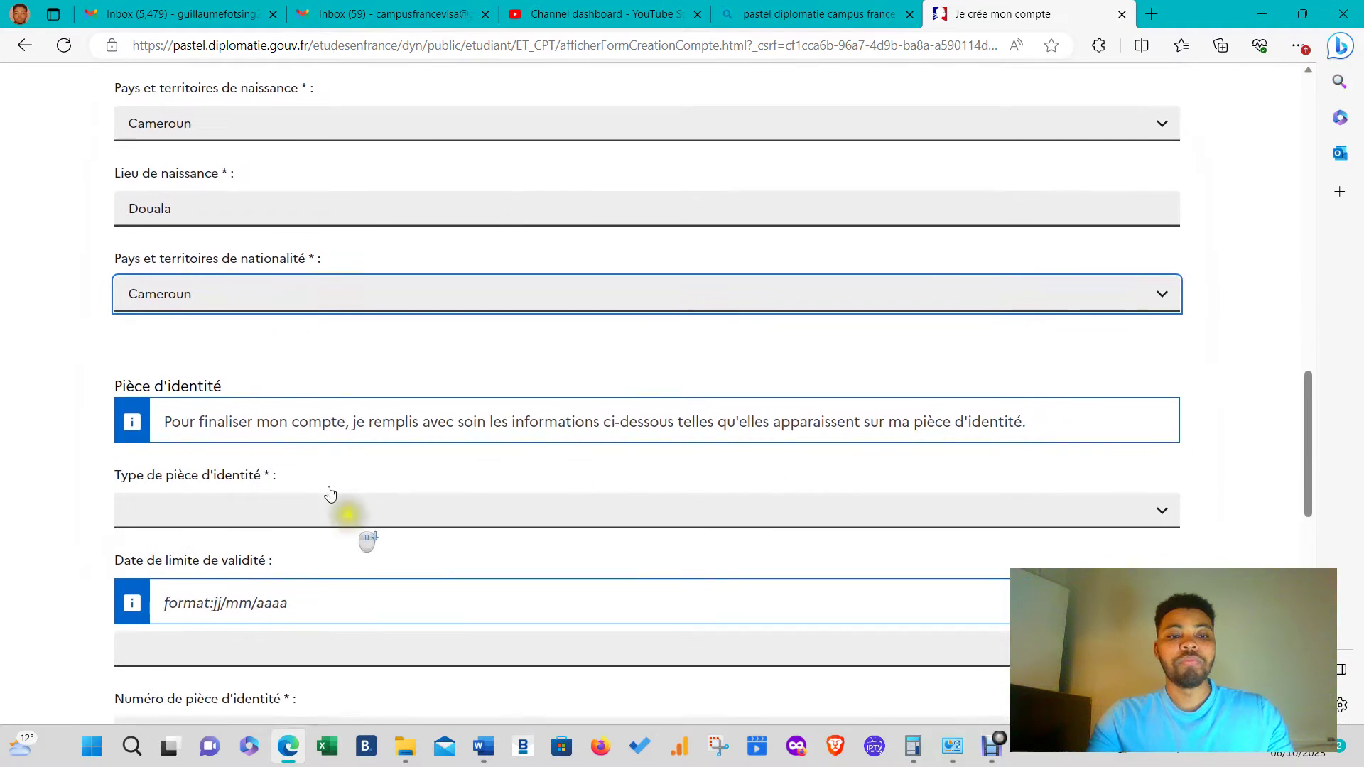
- Set Type de pièce to Passeport and enter the passport expiry date and number
left_click(206, 244)
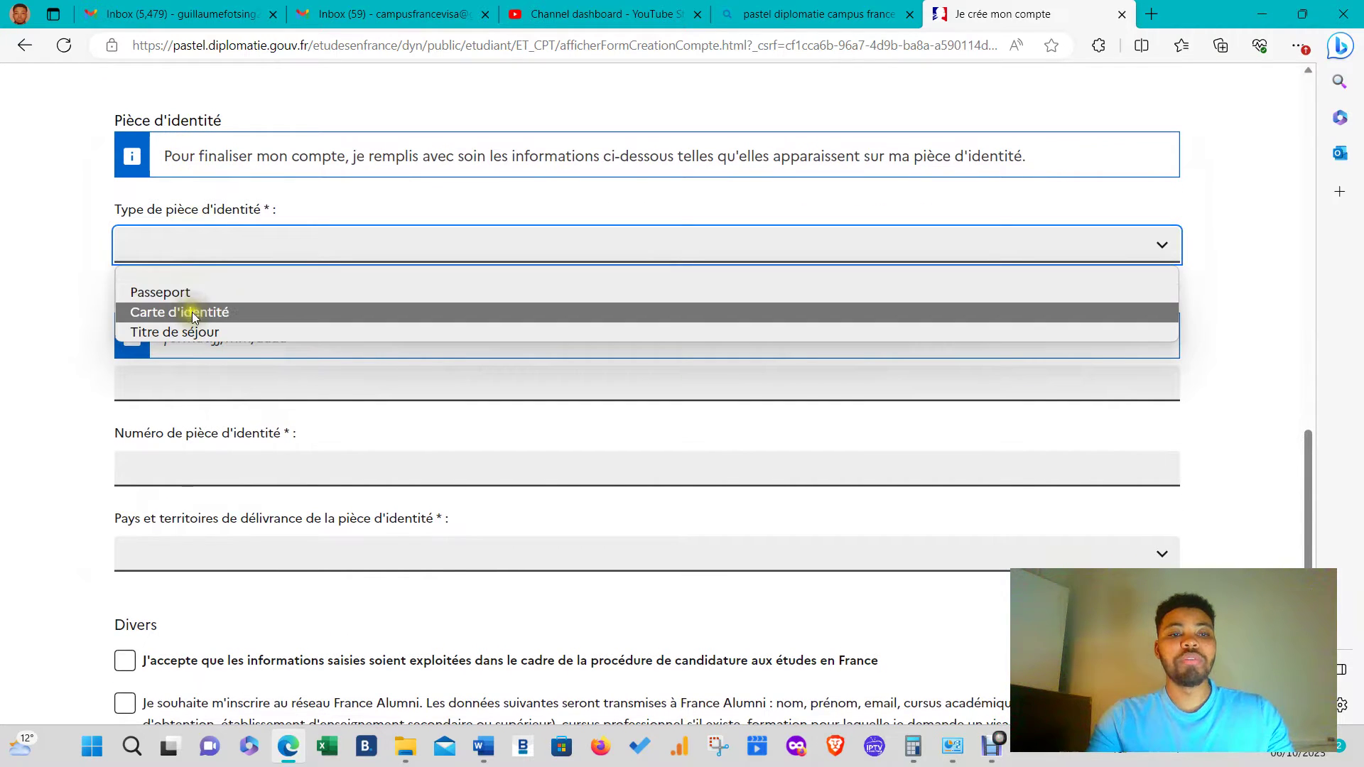
left_click(249, 313)
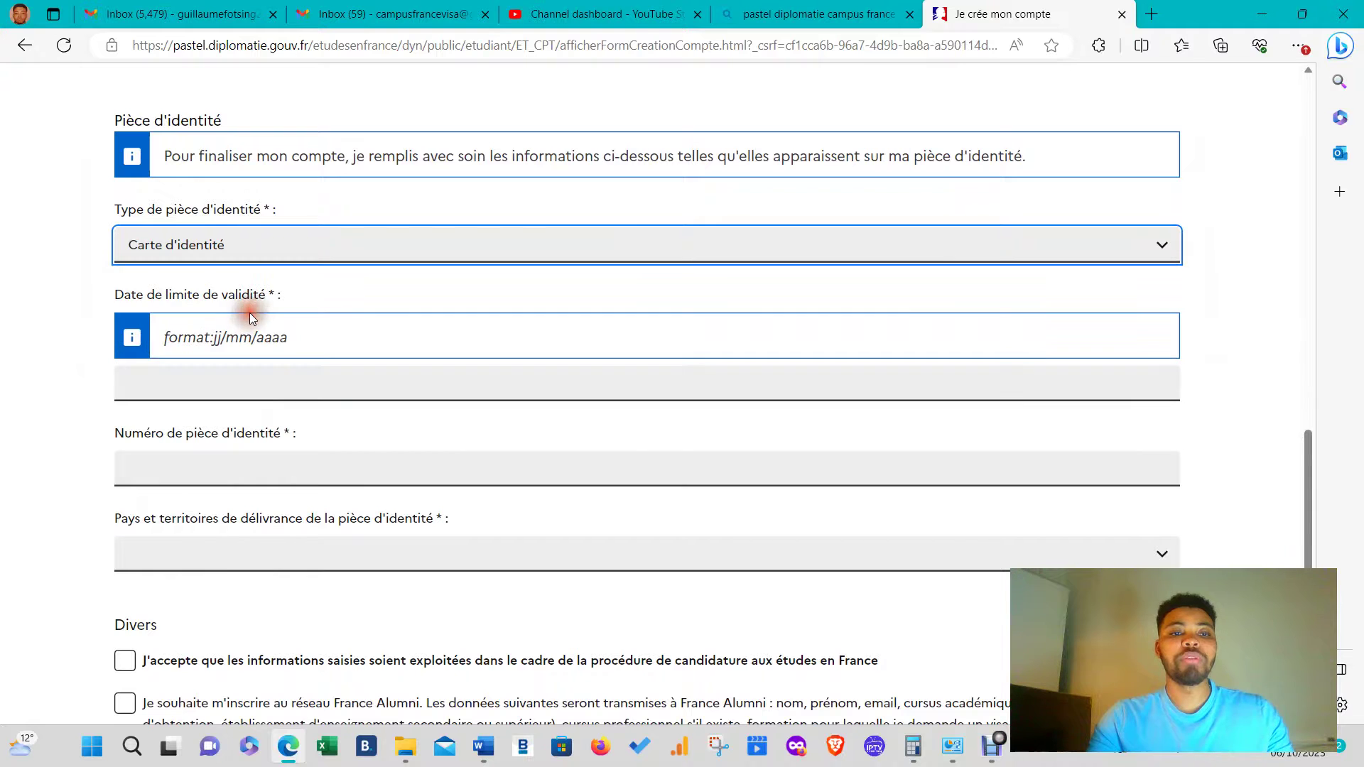
left_click(261, 243)
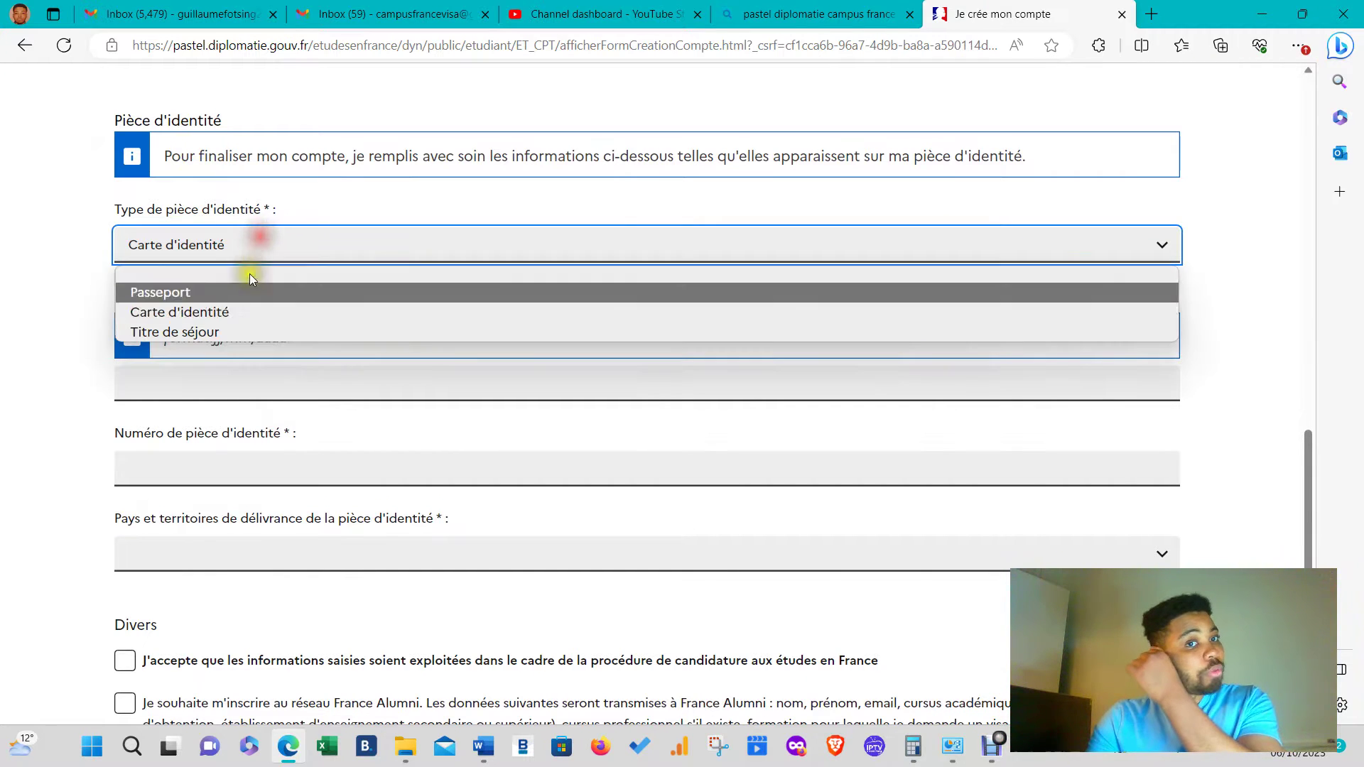
left_click(228, 291)
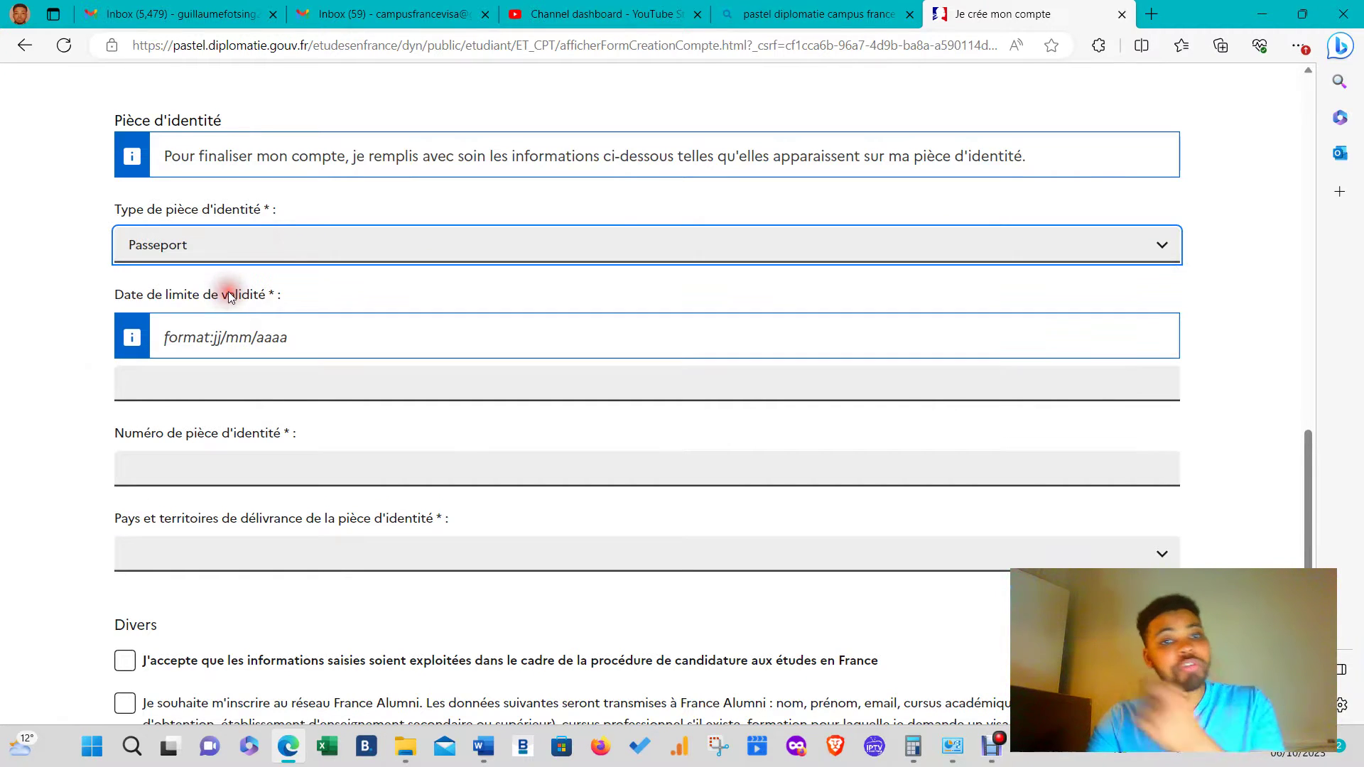
left_click(251, 384)
scroll(251, 382, "down", 1)
scroll(251, 381, "down", 1)
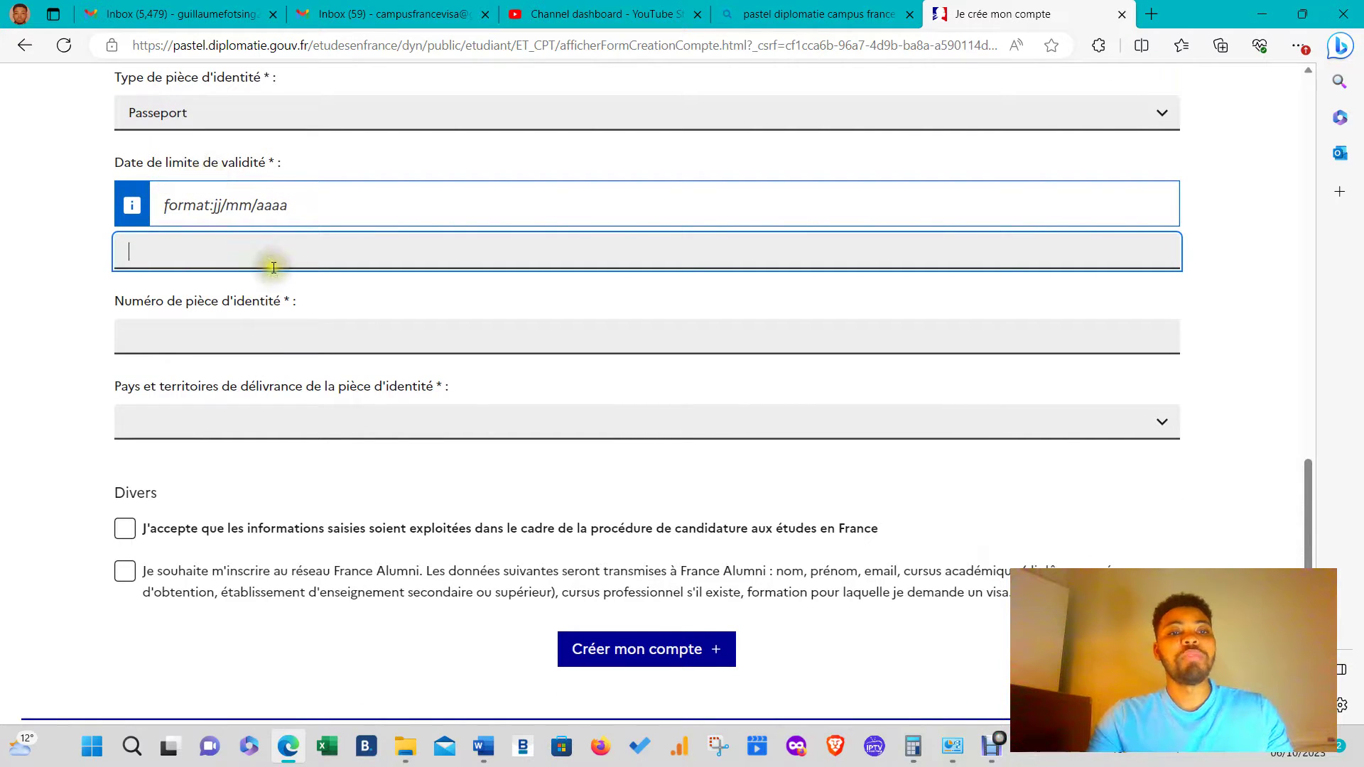
type("25/04/2025")
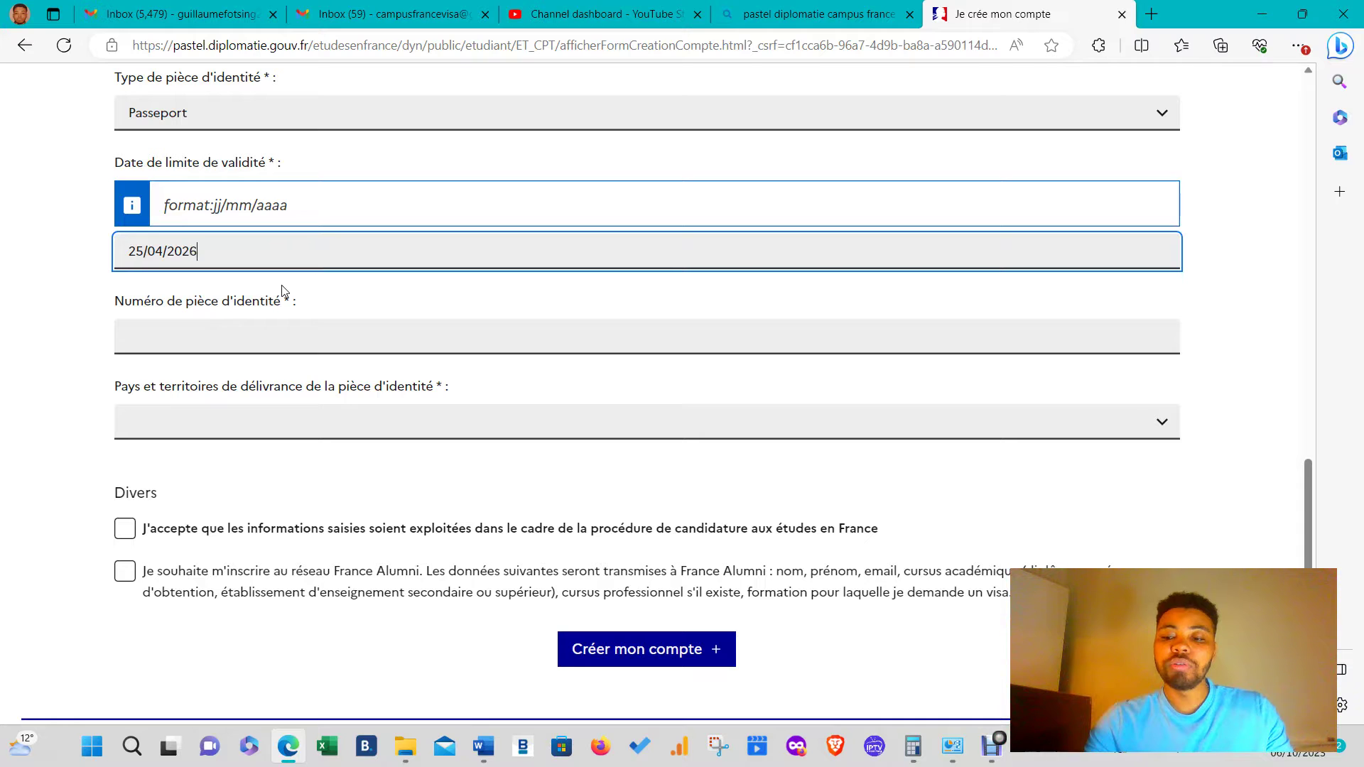
left_click(259, 332)
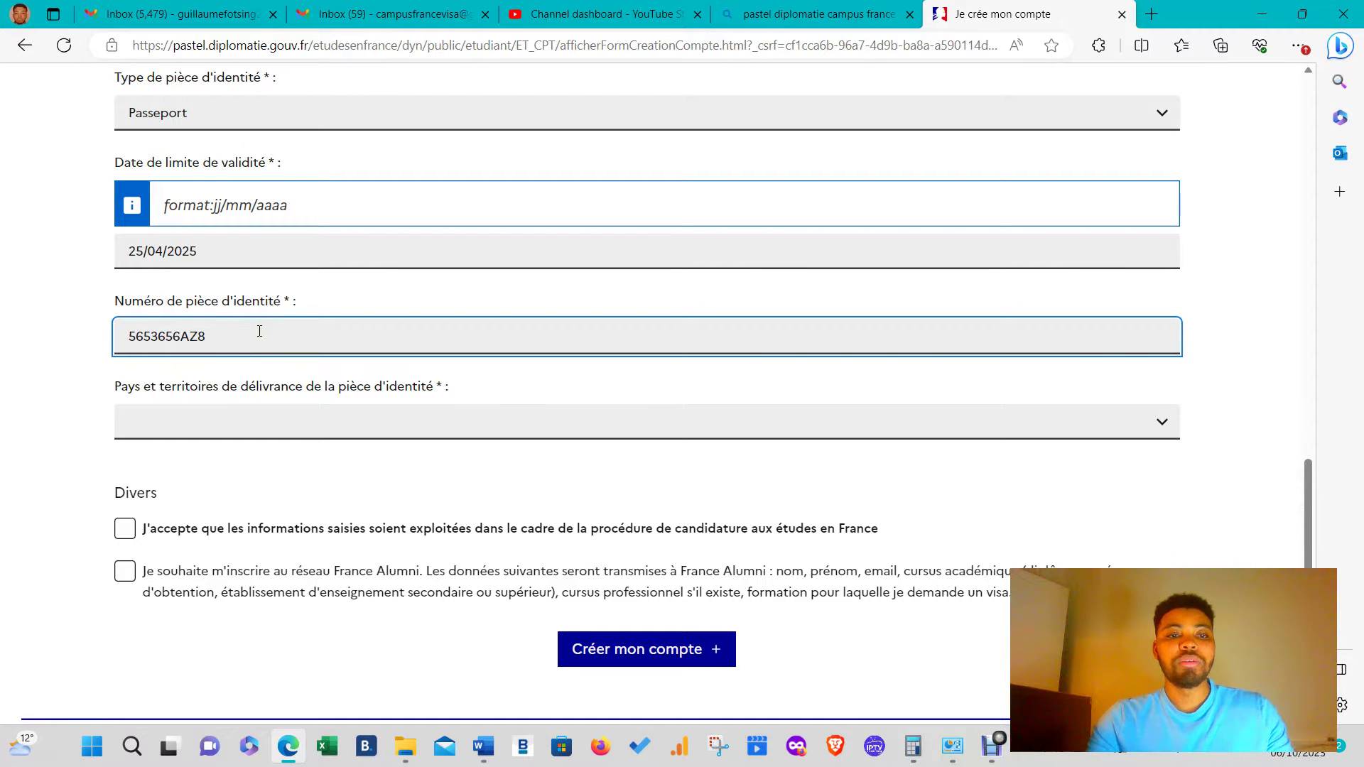
- Pick Cameroun as issuing country and tick the consent and France Alumni checkboxes
left_click(197, 412)
scroll(232, 297, "down", 9)
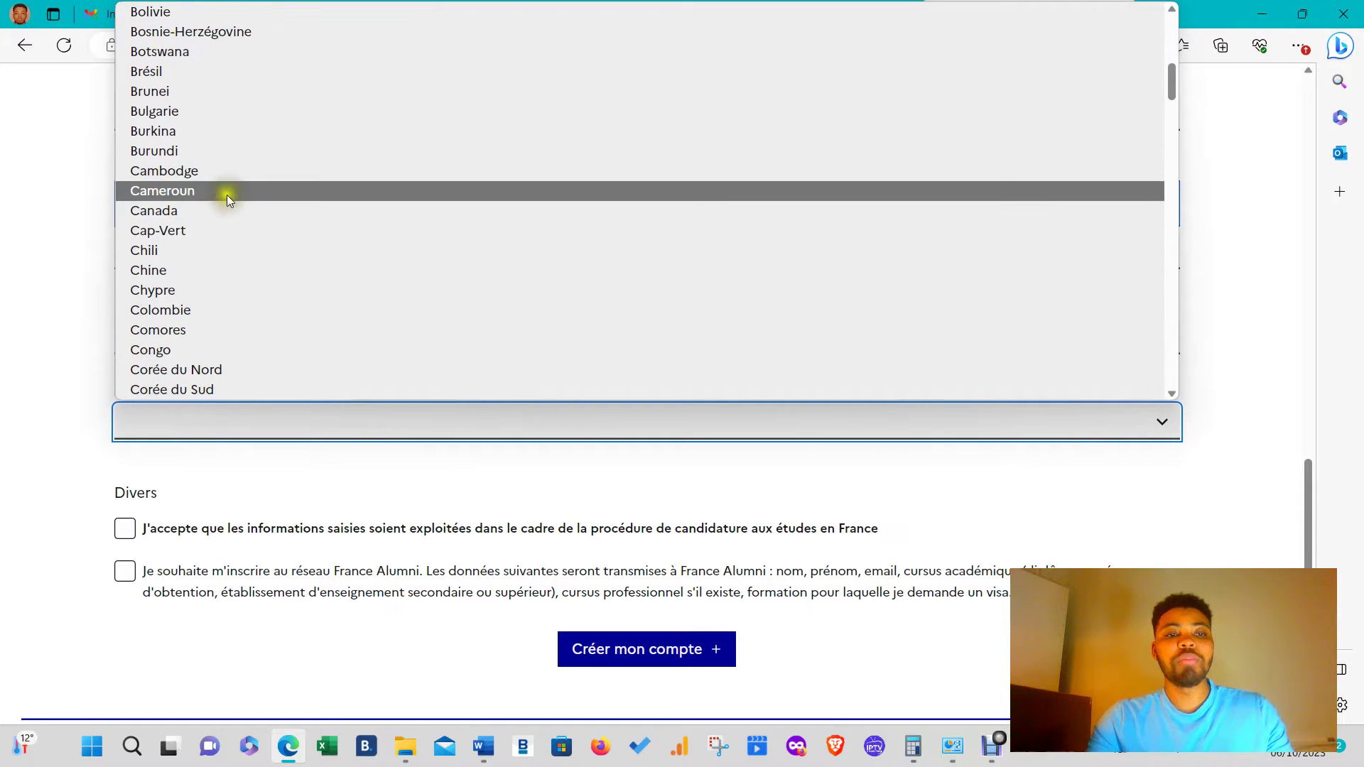
left_click(227, 194)
scroll(261, 506, "down", 4)
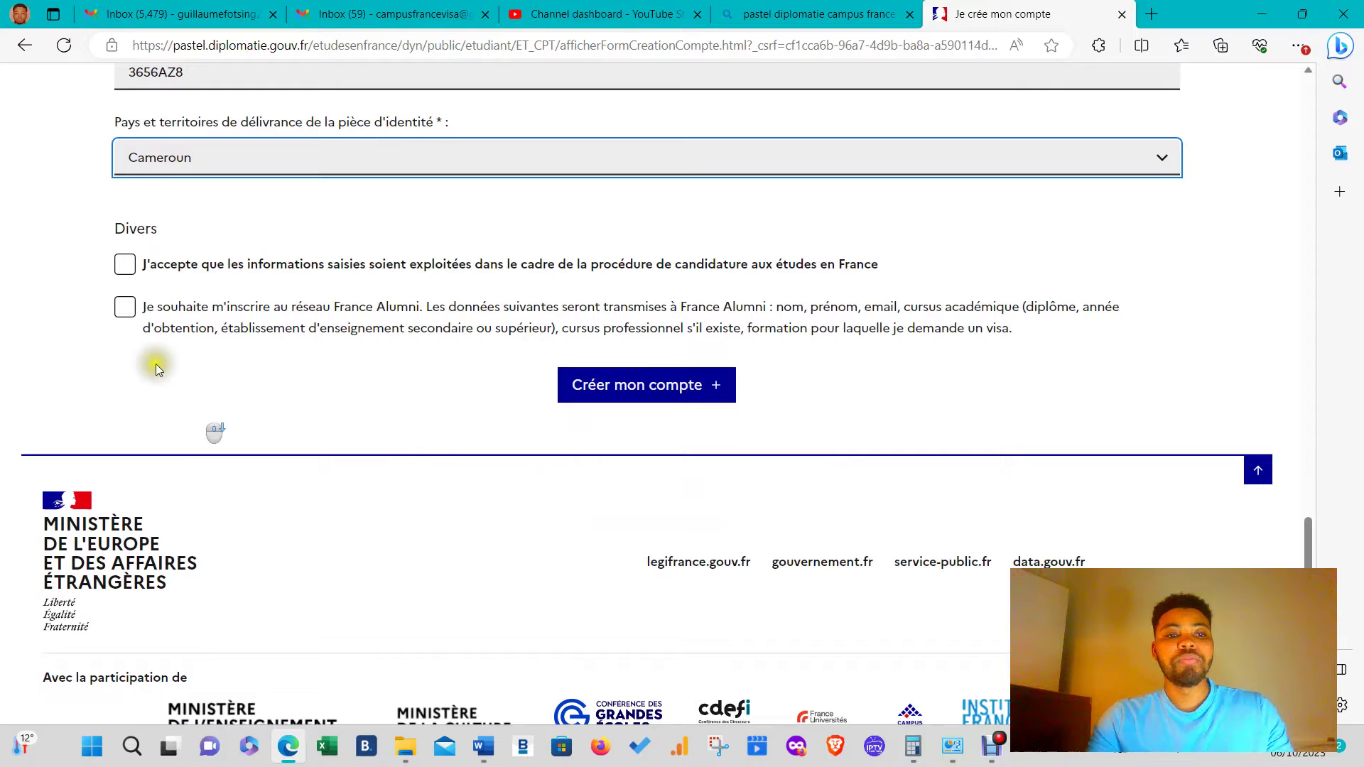
left_click(125, 264)
left_click(125, 306)
- Submit Créer mon compte, get the e-mail-already-used error, and go to Gmail
left_click(650, 384)
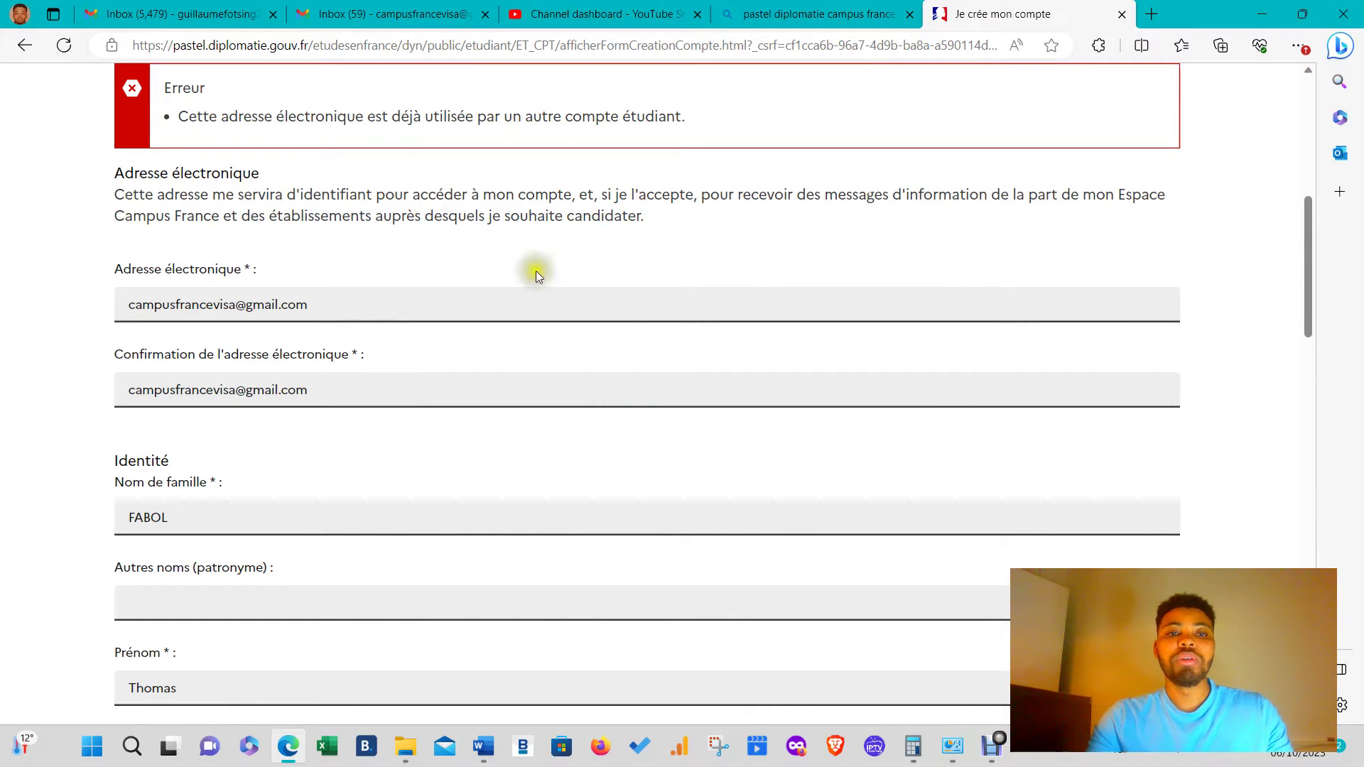
scroll(540, 383, "up", 8)
scroll(544, 493, "down", 8)
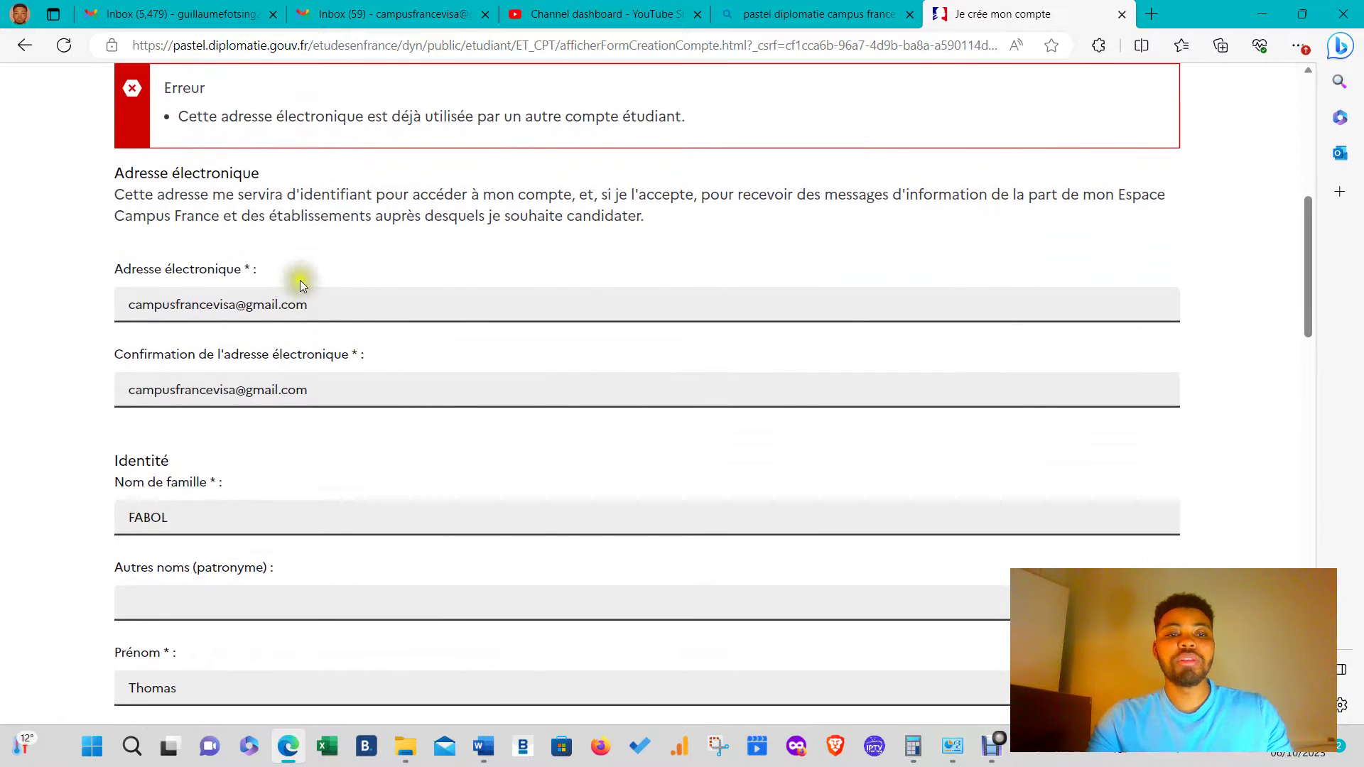
left_click(346, 6)
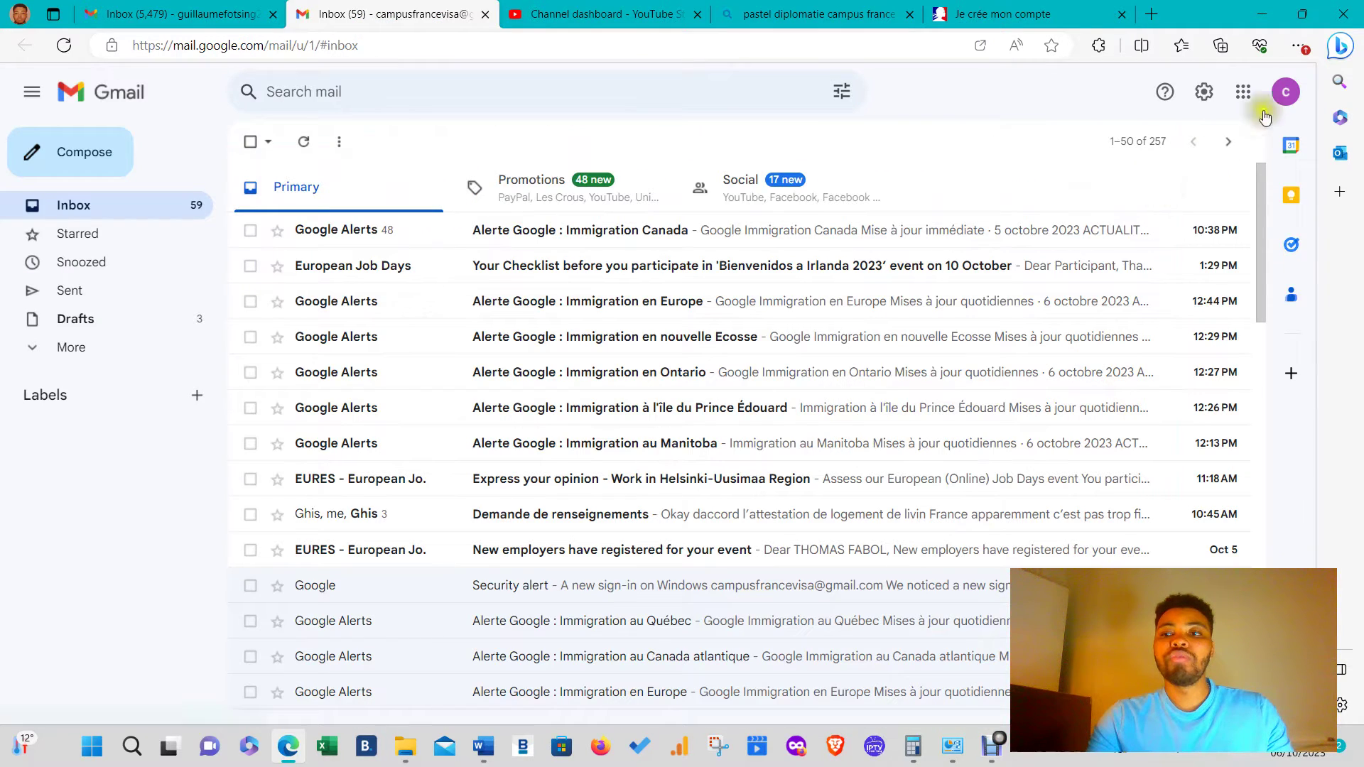
- Sign the signed-out Google account back in via the identity check, then return to the Études en France form
left_click(1285, 92)
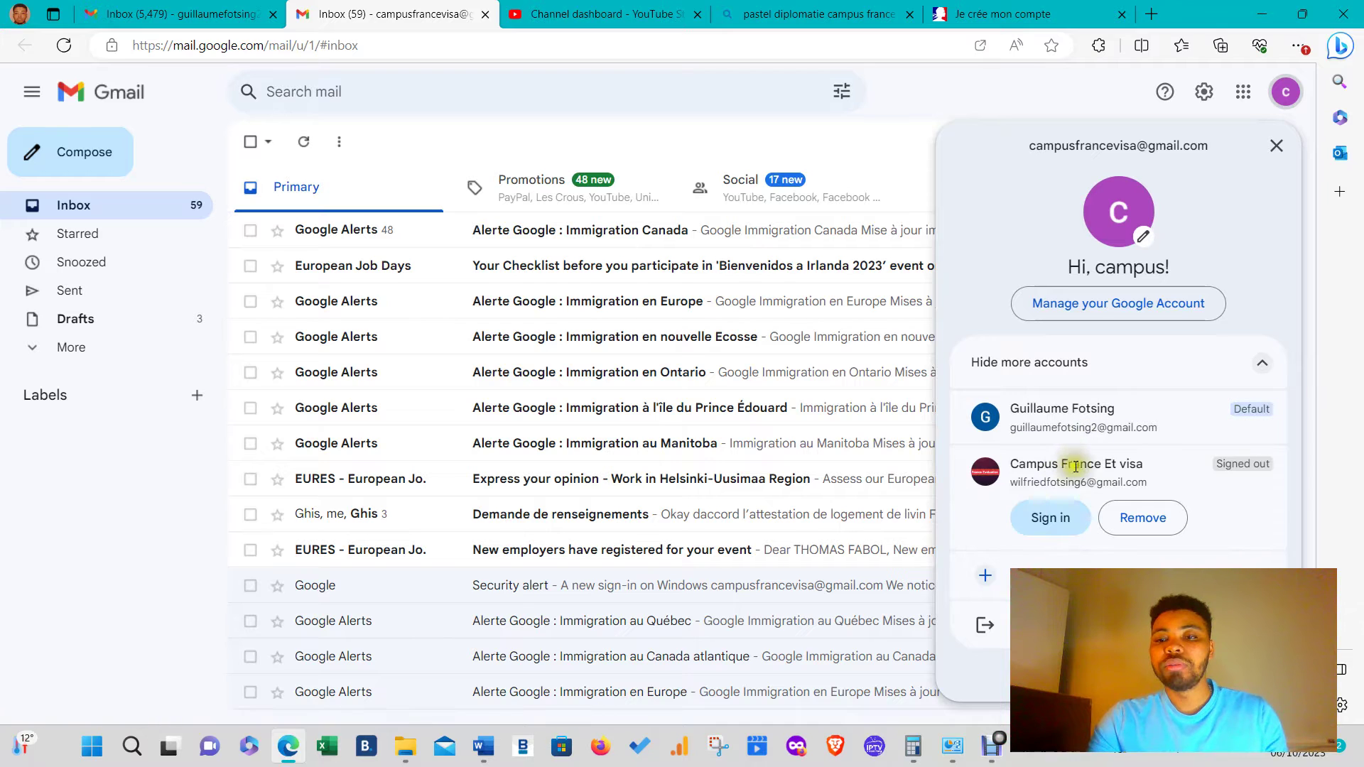
left_click(1071, 519)
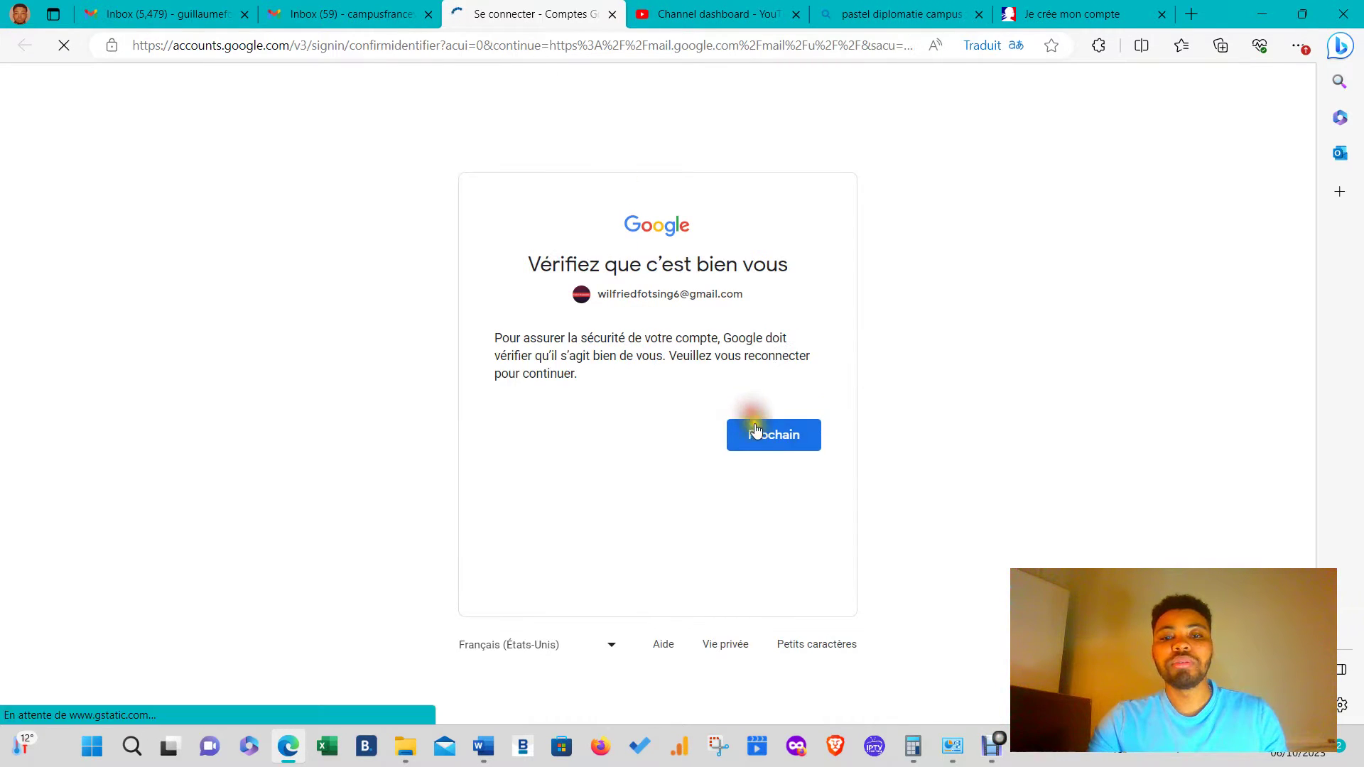
left_click(758, 436)
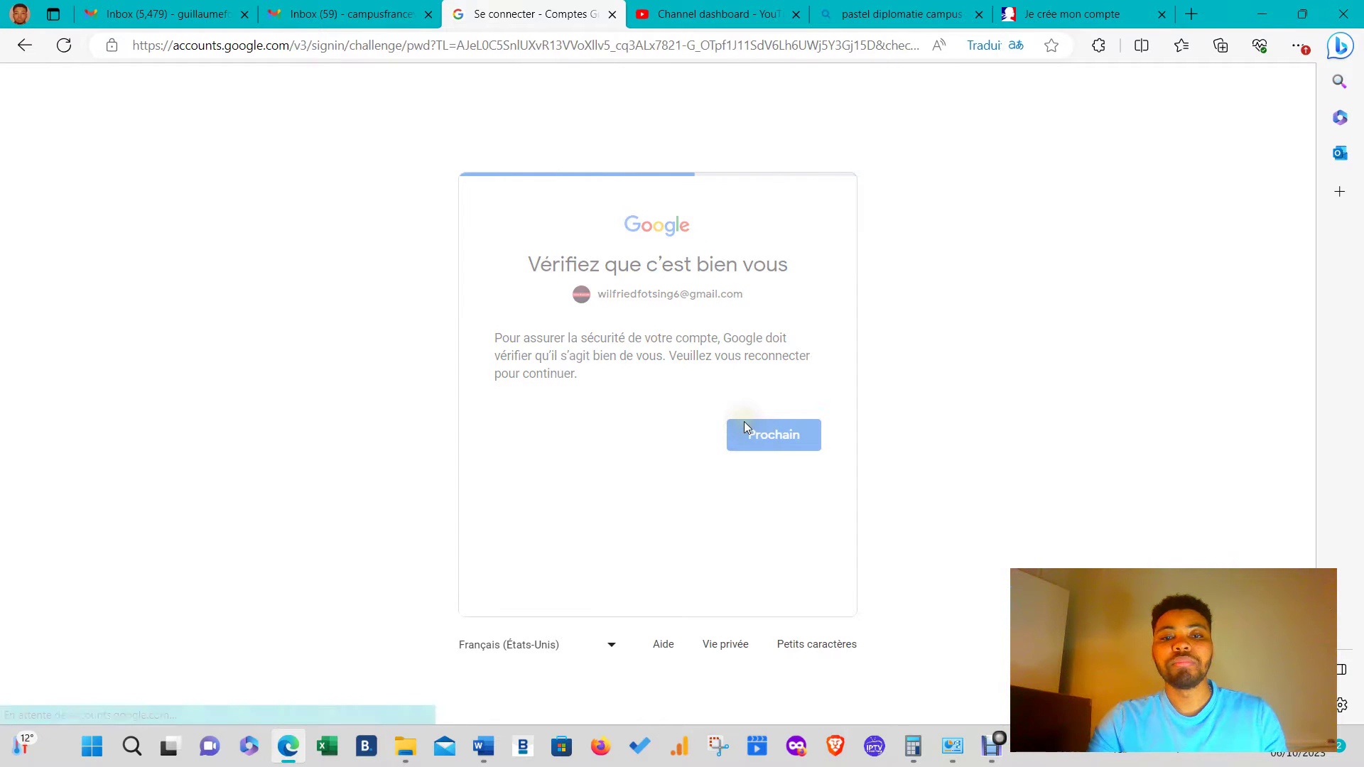
left_click(760, 509)
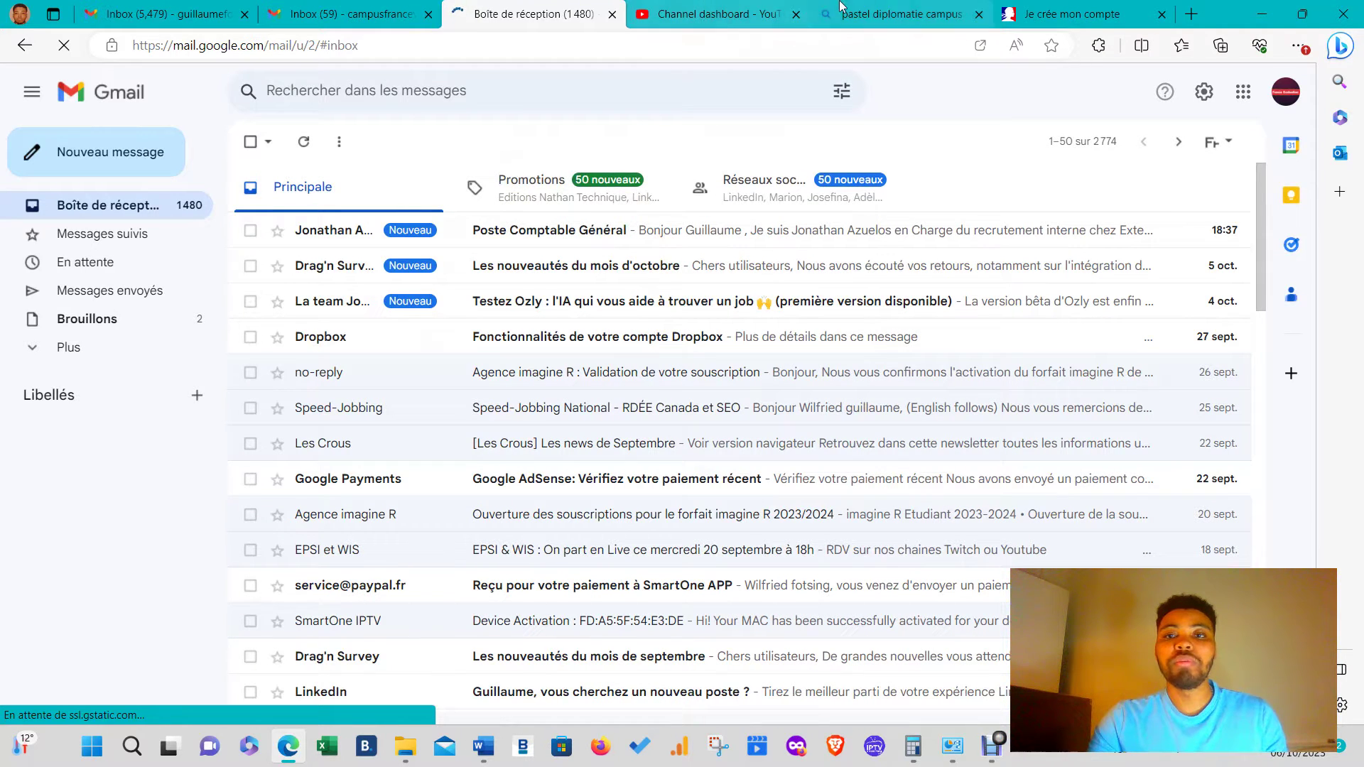
left_click(1027, 7)
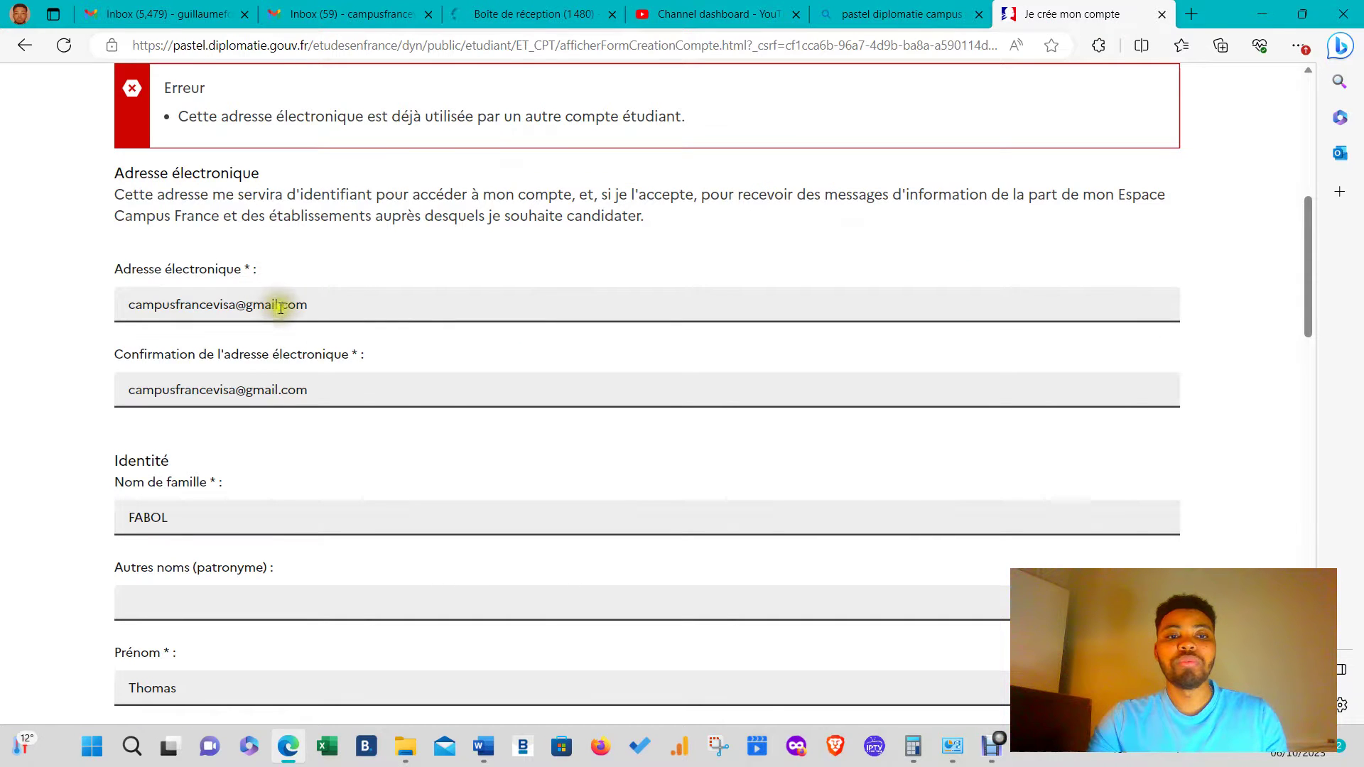
- Replace the e-mail with a new Gmail address, copy it into the confirmation field, and submit
left_click_drag(308, 305, 137, 304)
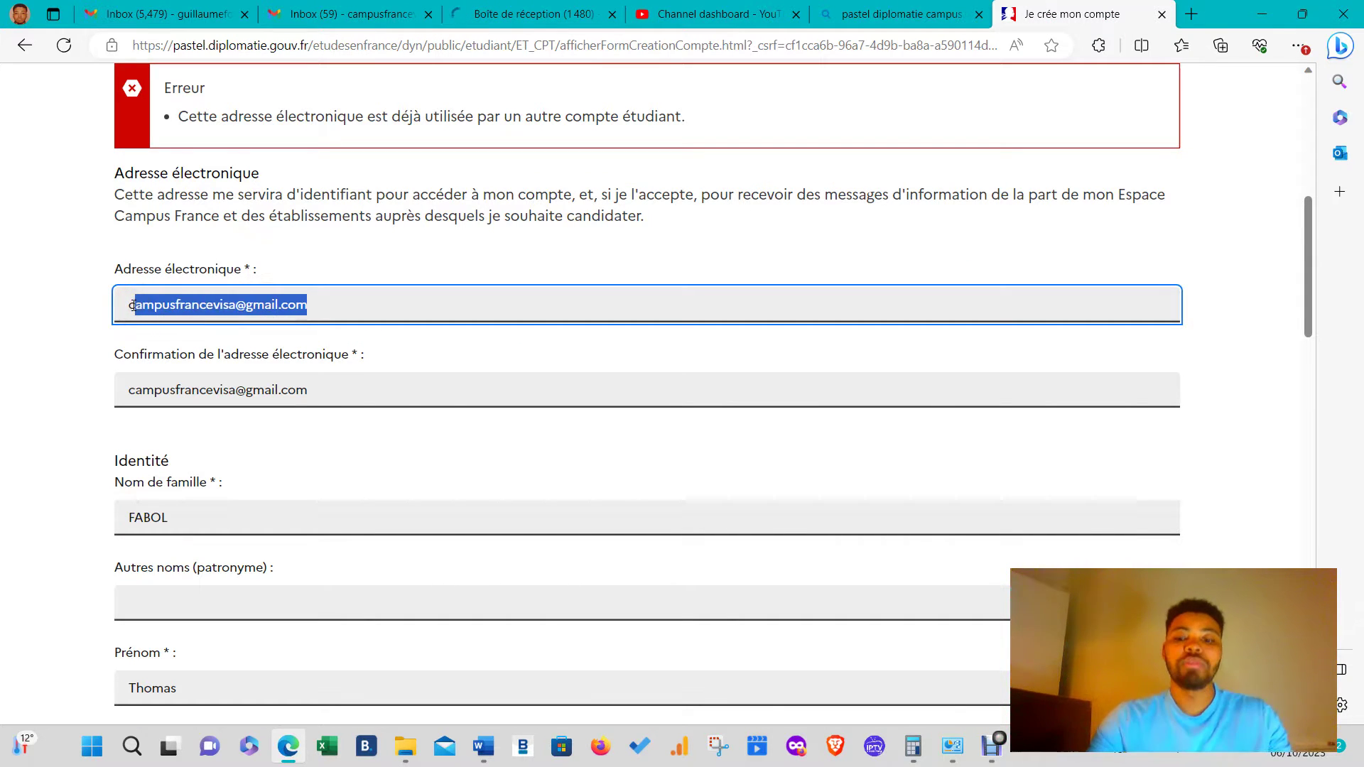
key("BackSpace")
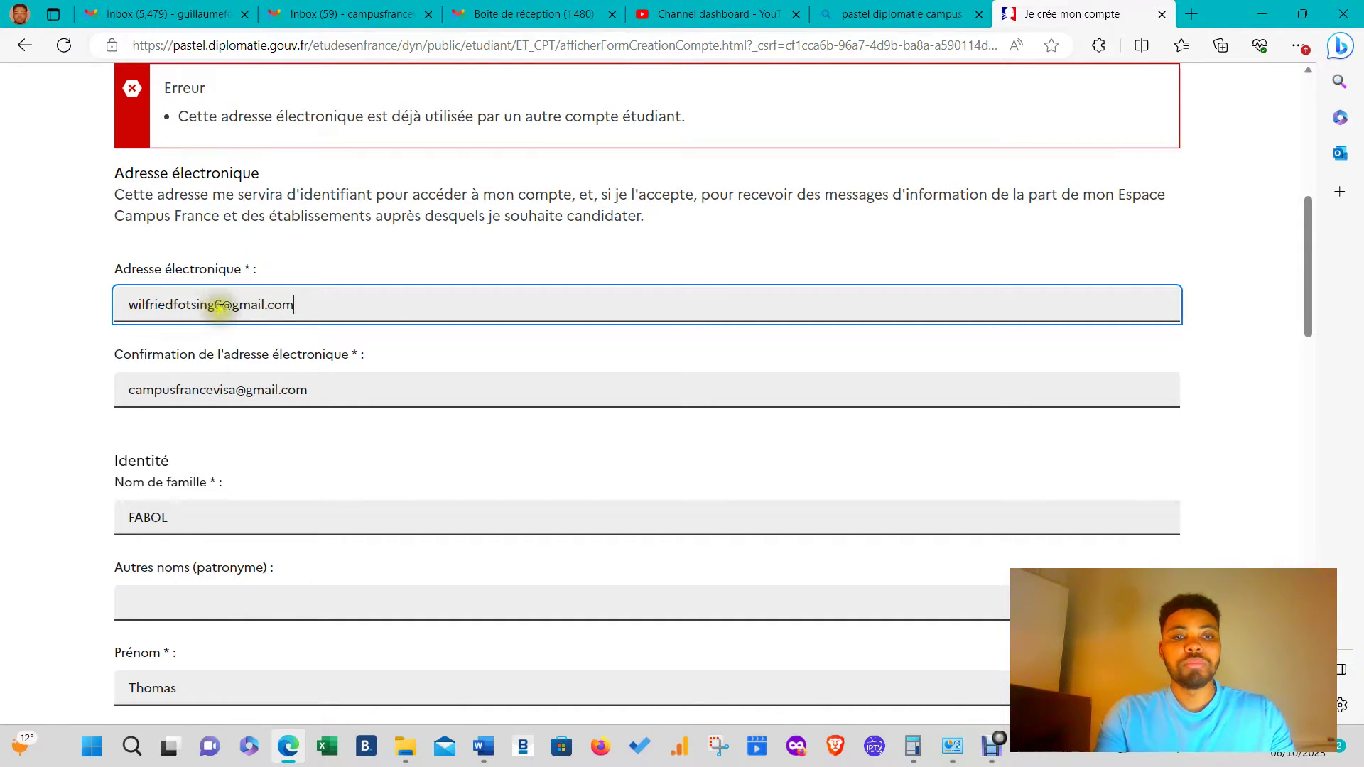
left_click_drag(306, 304, 122, 302)
key("ctrl+c")
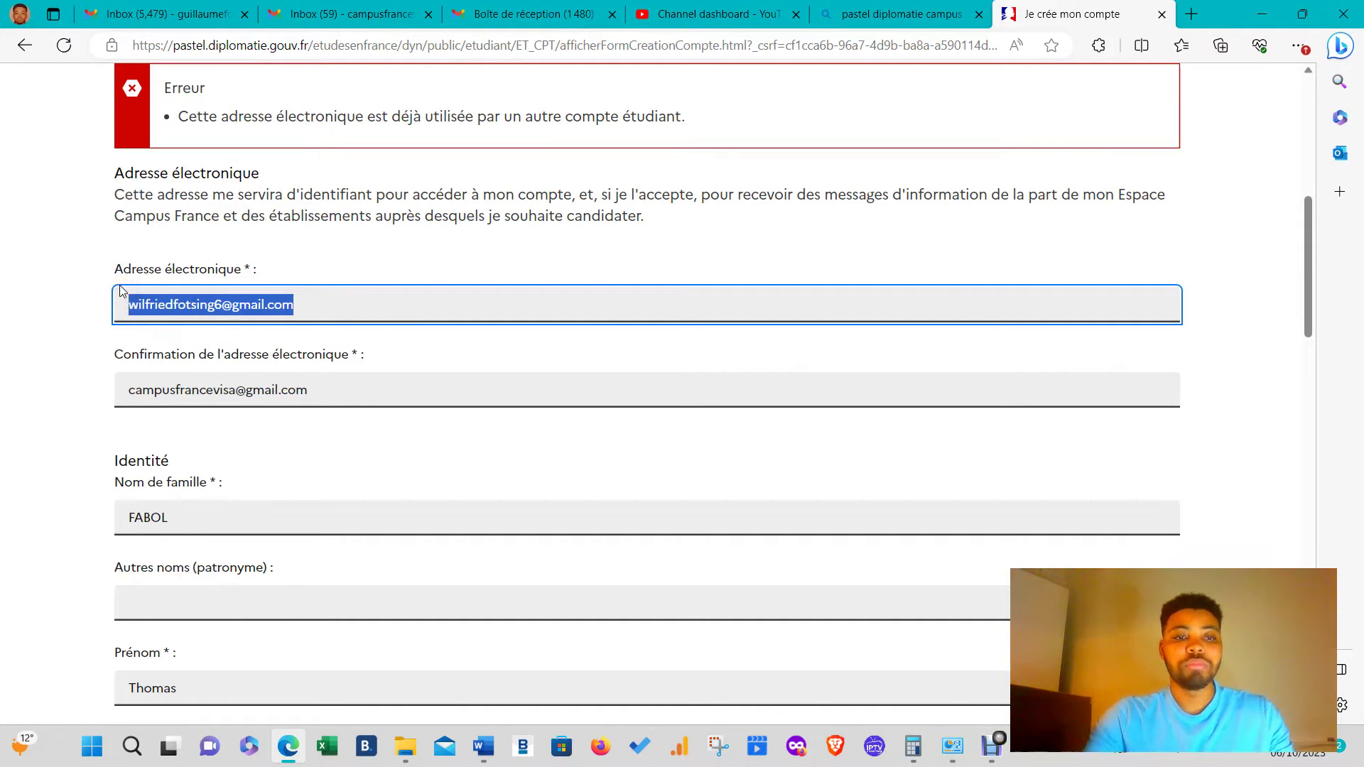
left_click_drag(344, 390, 2, 364)
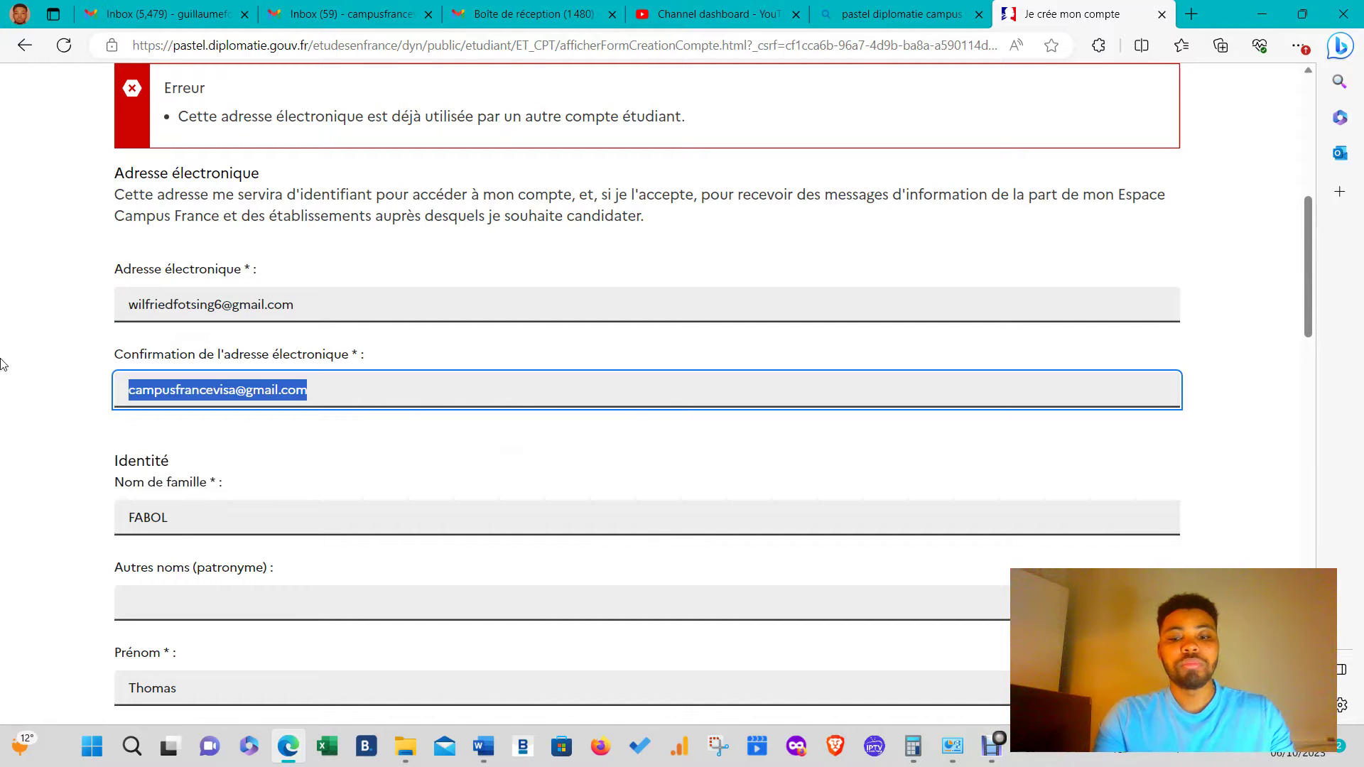
key("ctrl+v")
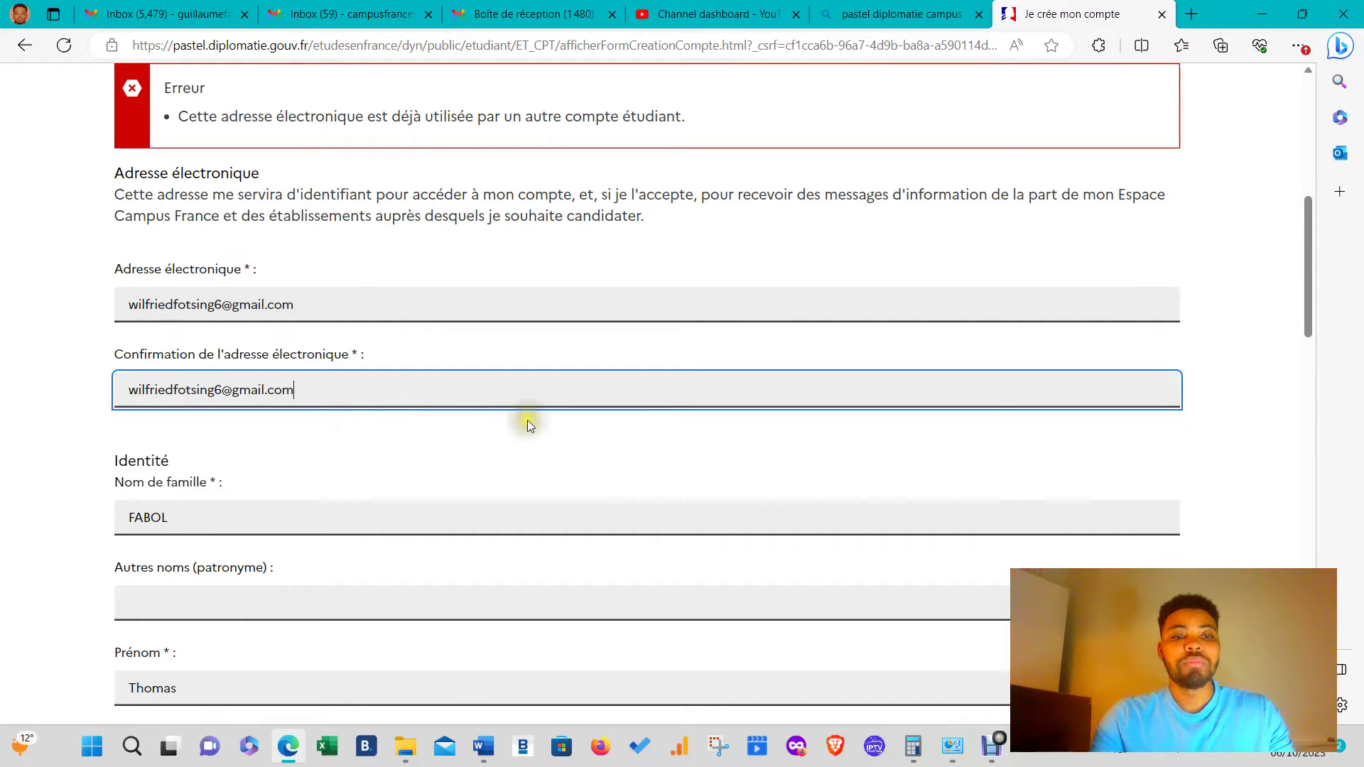
scroll(528, 419, "down", 20)
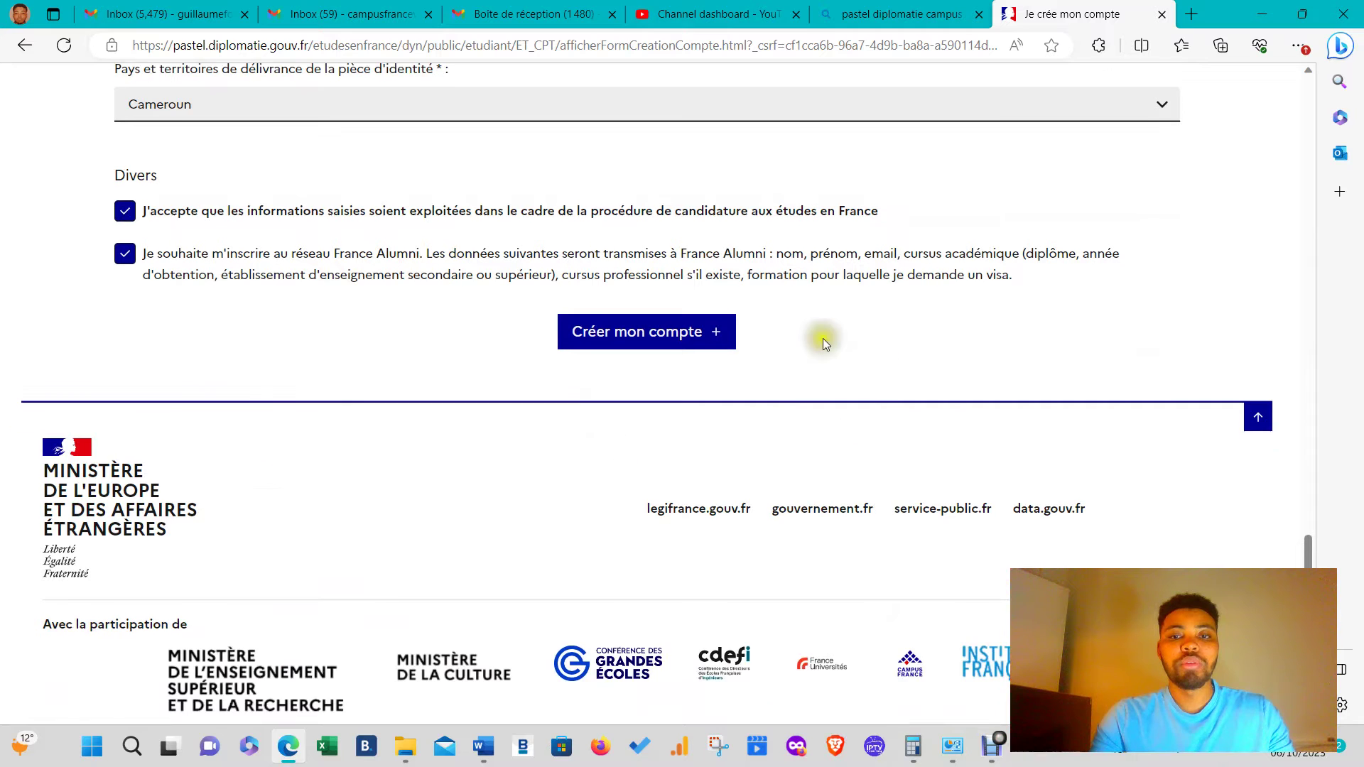
left_click(609, 343)
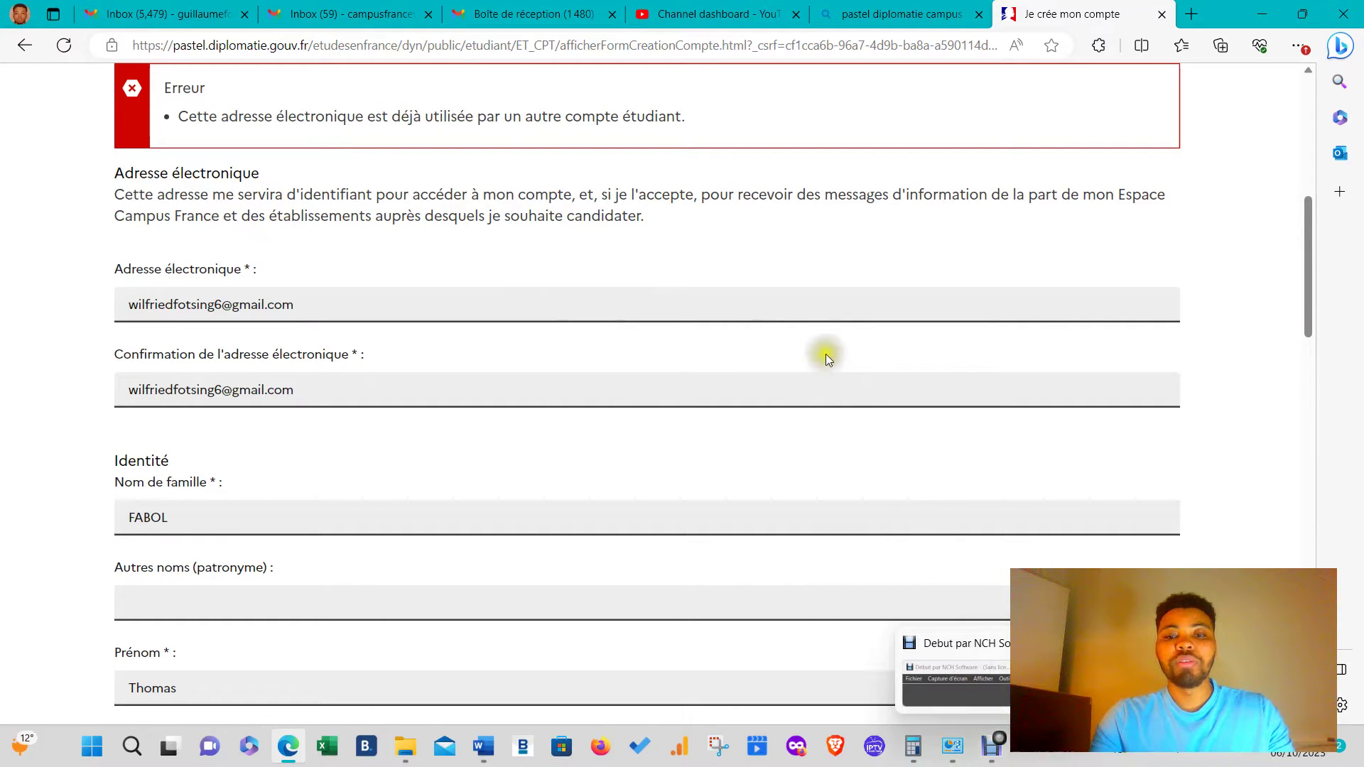
- After the rejection, paste a different Gmail address into both the e-mail and confirmation fields
scroll(938, 470, "down", 2)
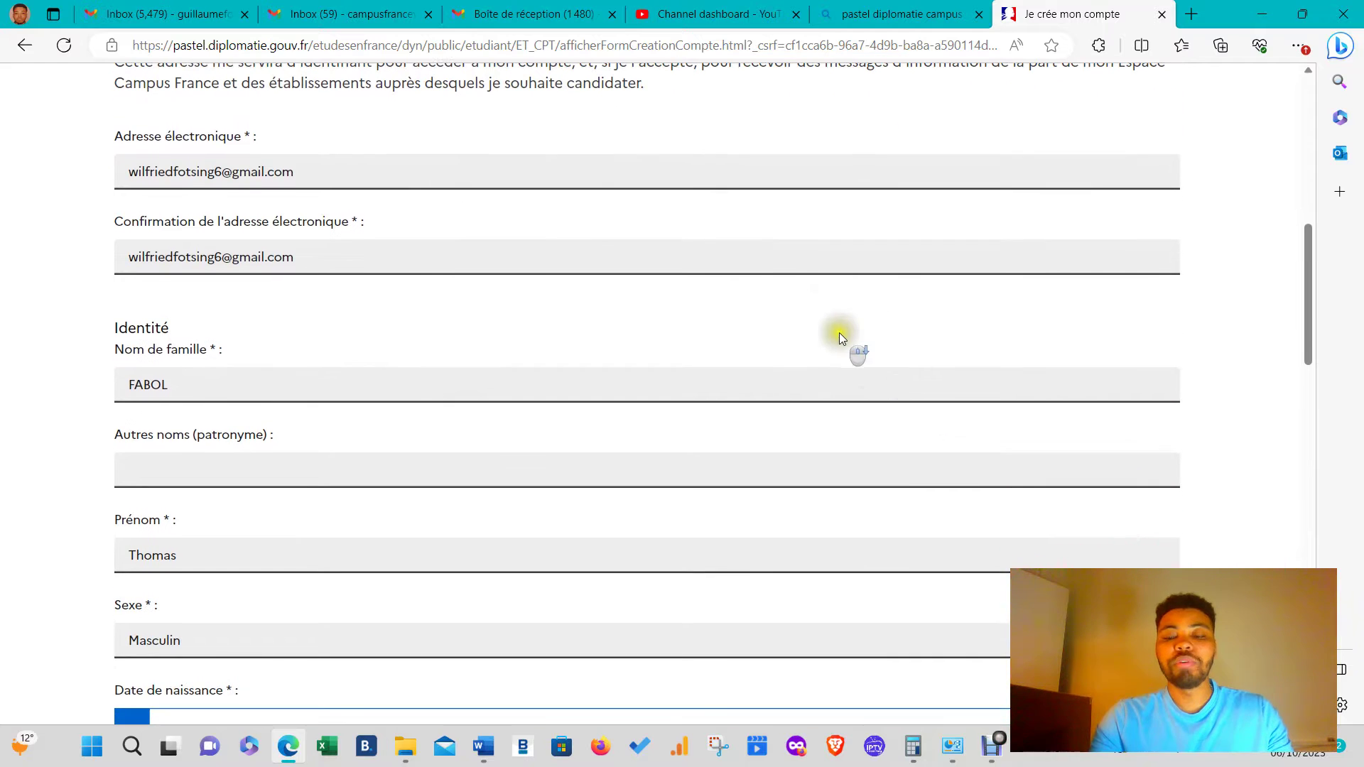
left_click(994, 746)
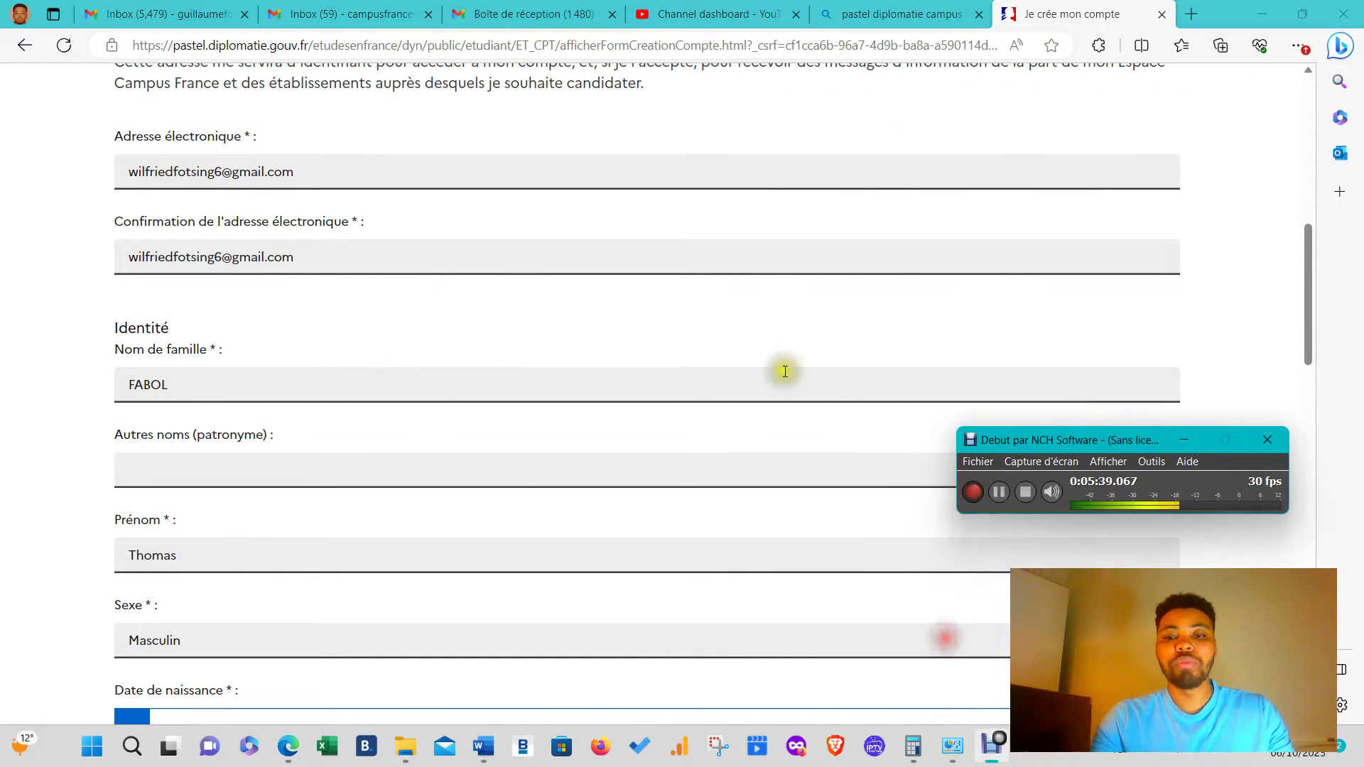
left_click(988, 496)
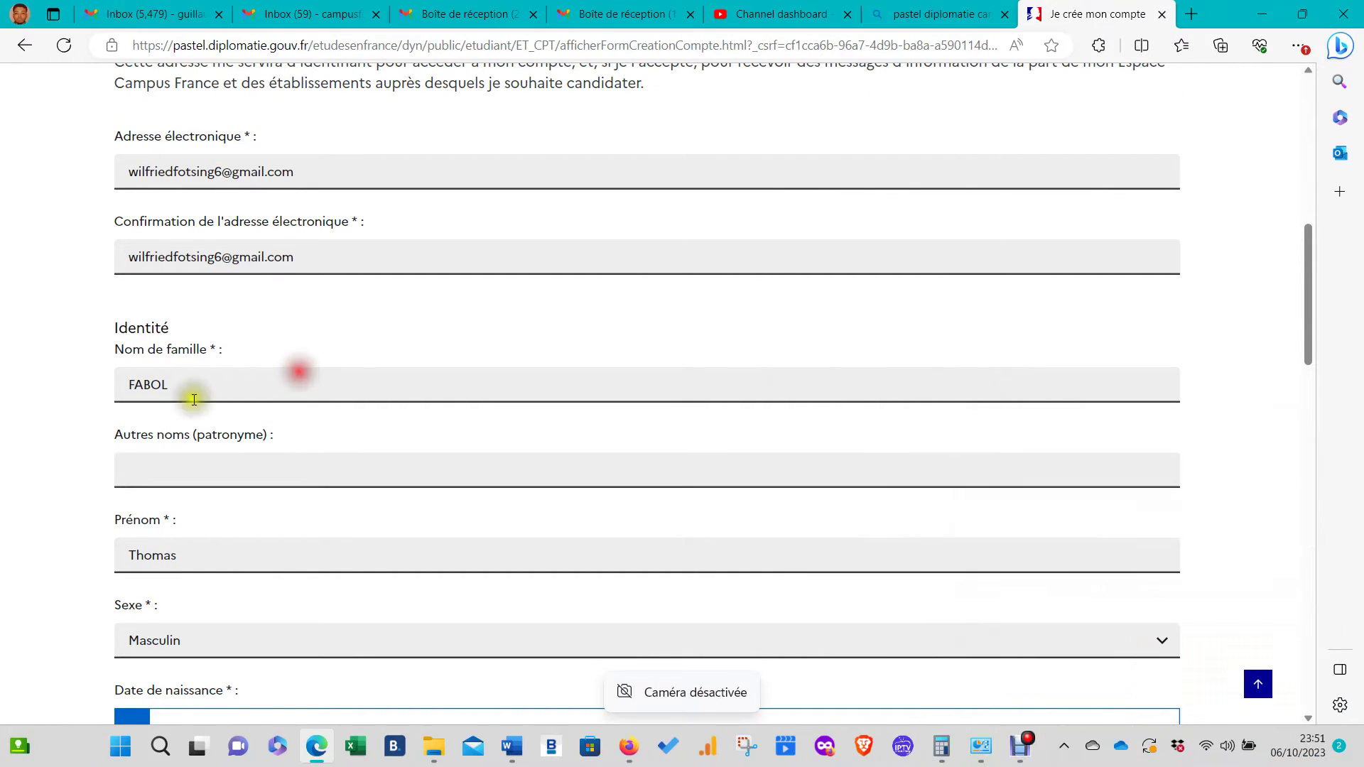
scroll(283, 341, "up", 6)
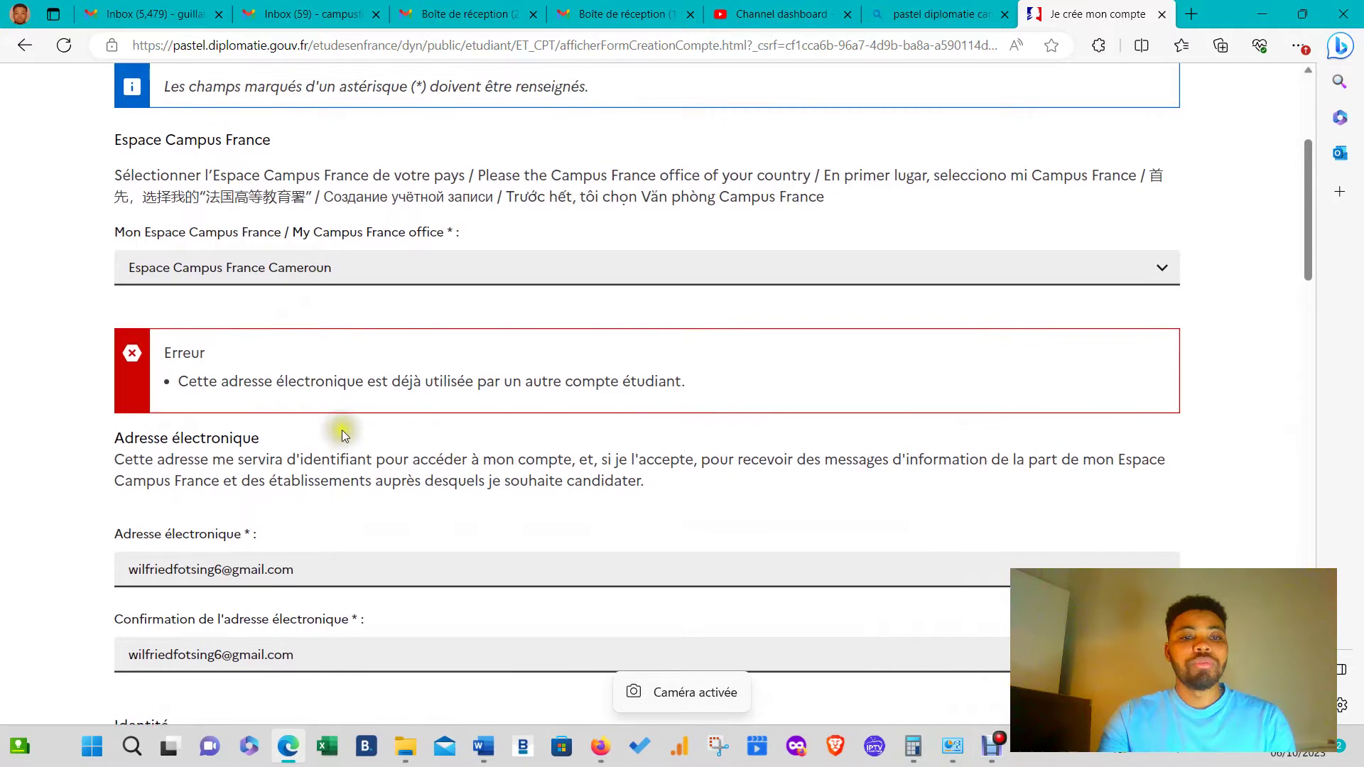
scroll(299, 290, "down", 4)
left_click_drag(300, 290, 86, 313)
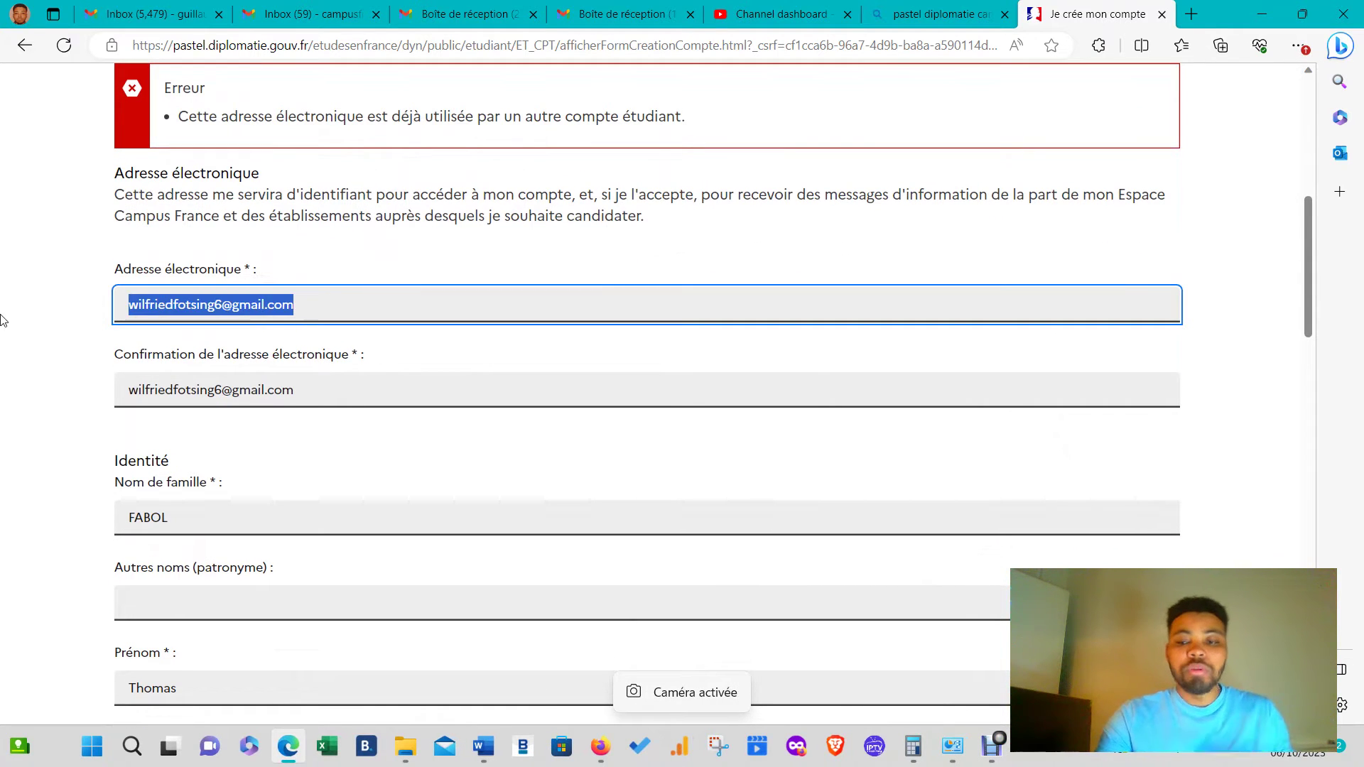
key("BackSpace")
key("ctrl+v")
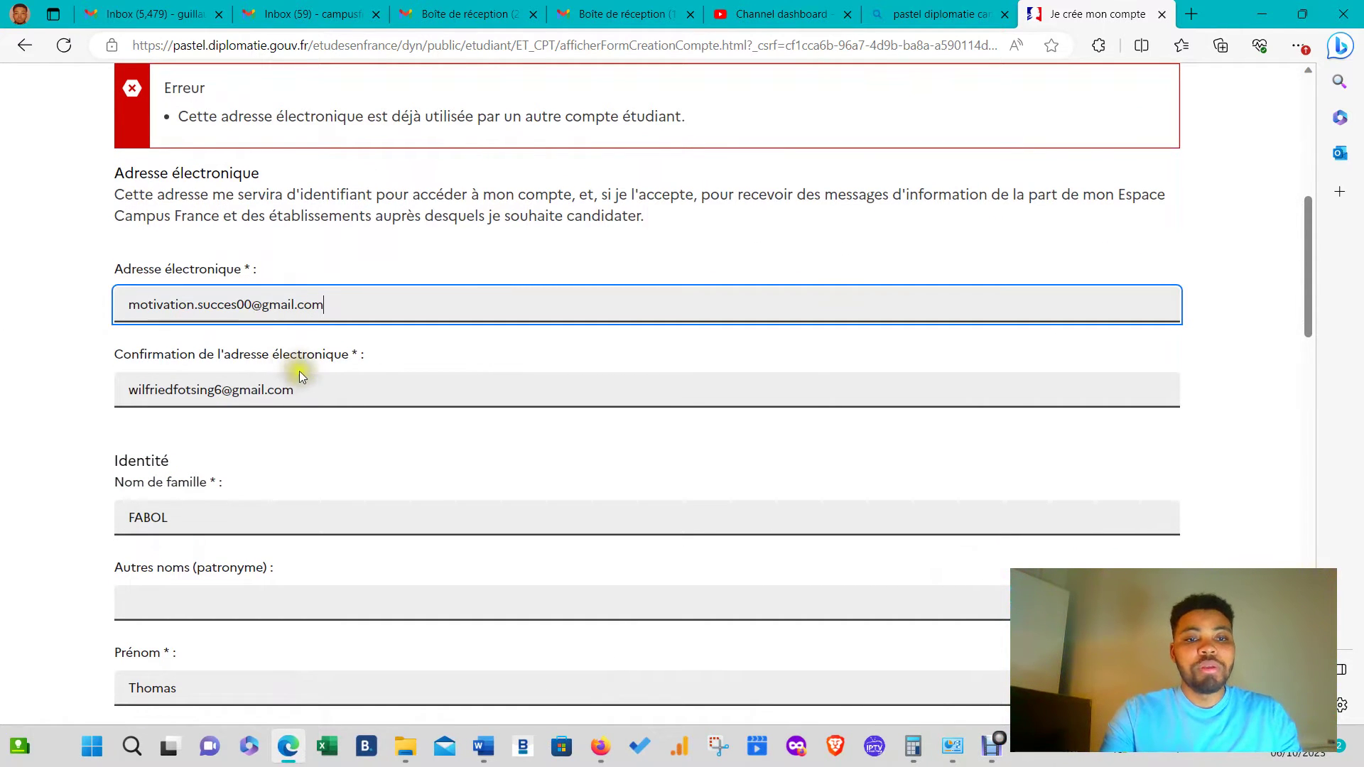
left_click_drag(303, 388, 7, 369)
key("ctrl+v")
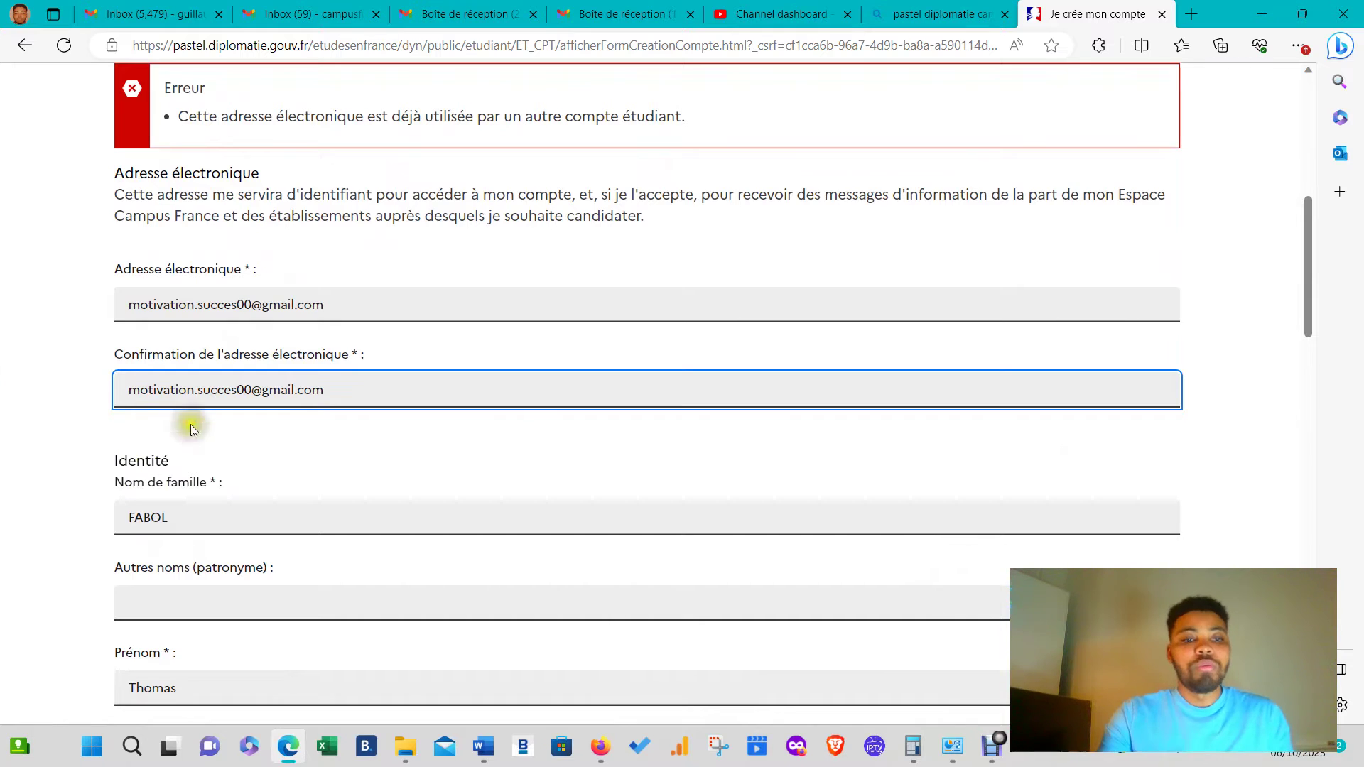
scroll(190, 424, "down", 20)
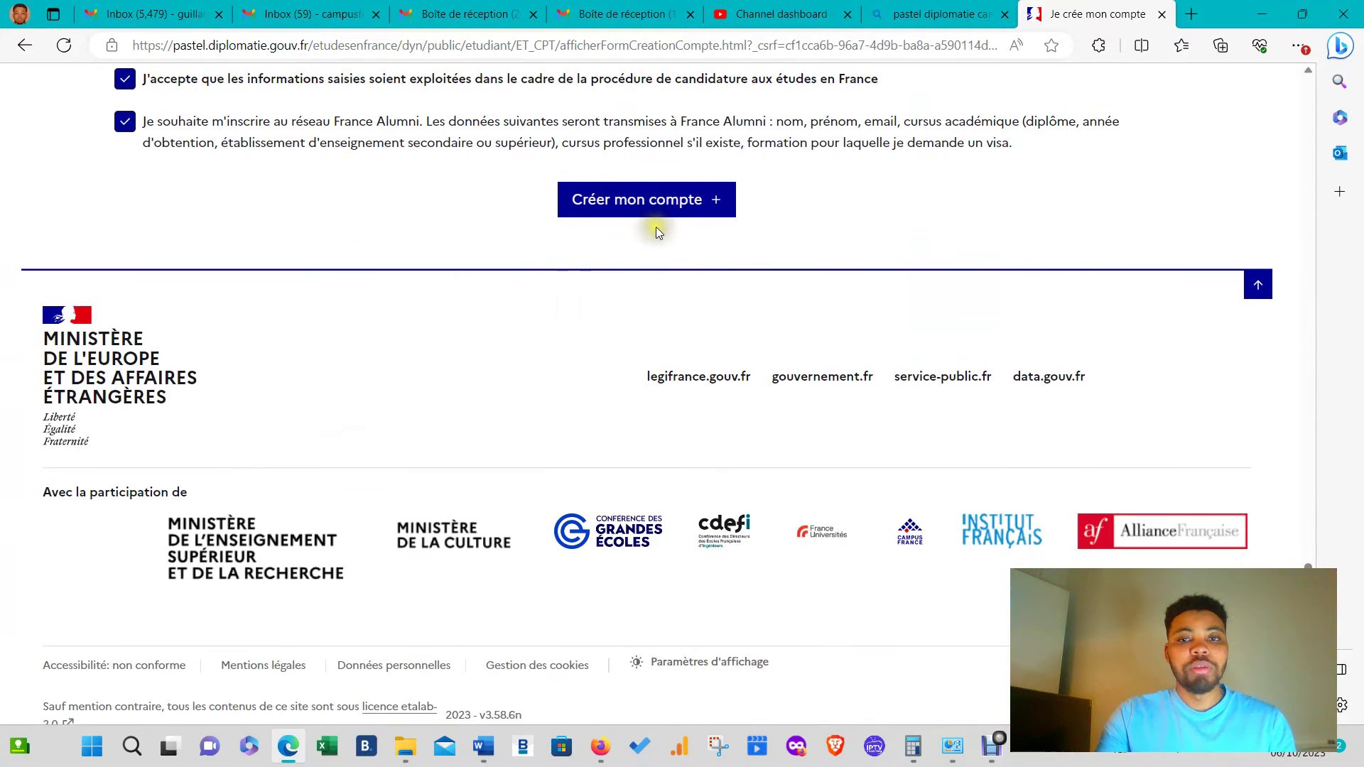
- Submit Créer mon compte, then open the new account's Gmail inbox and refresh it
left_click(656, 208)
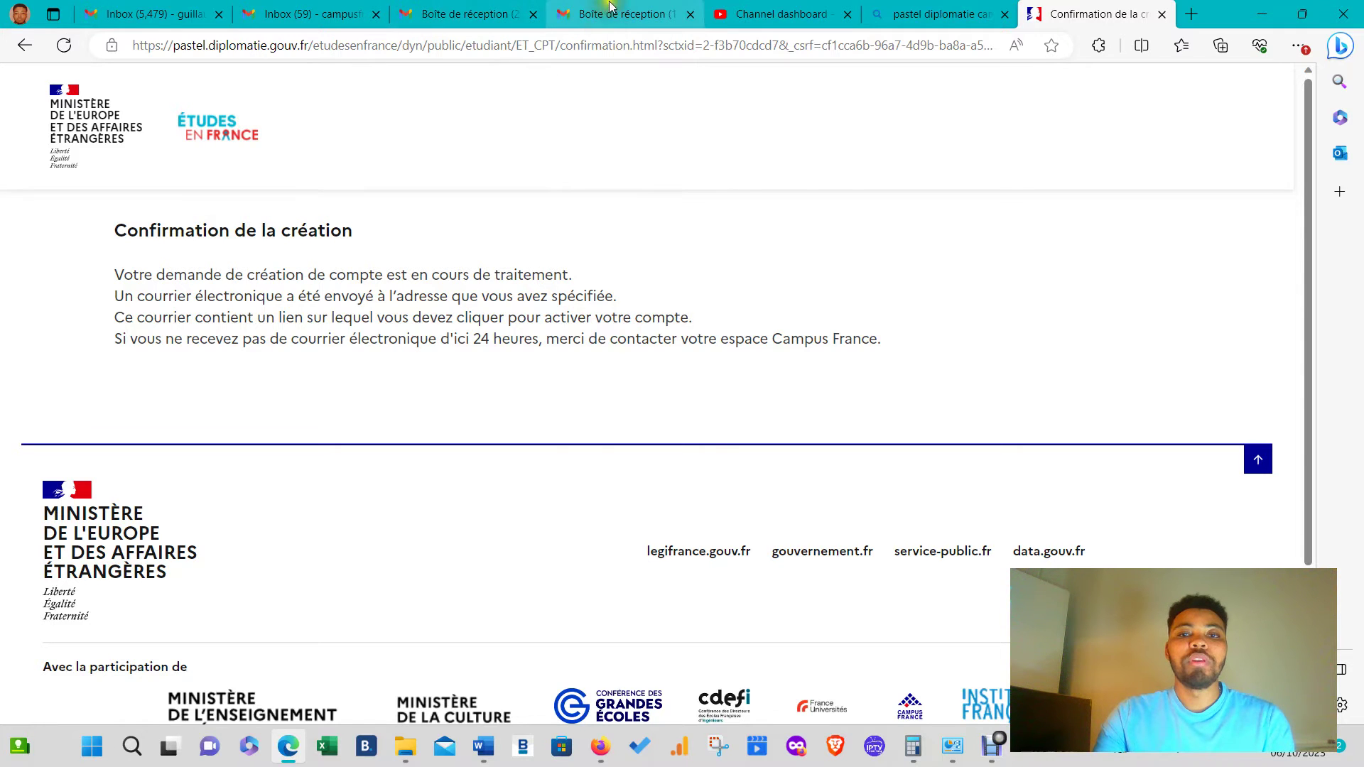
left_click(605, 24)
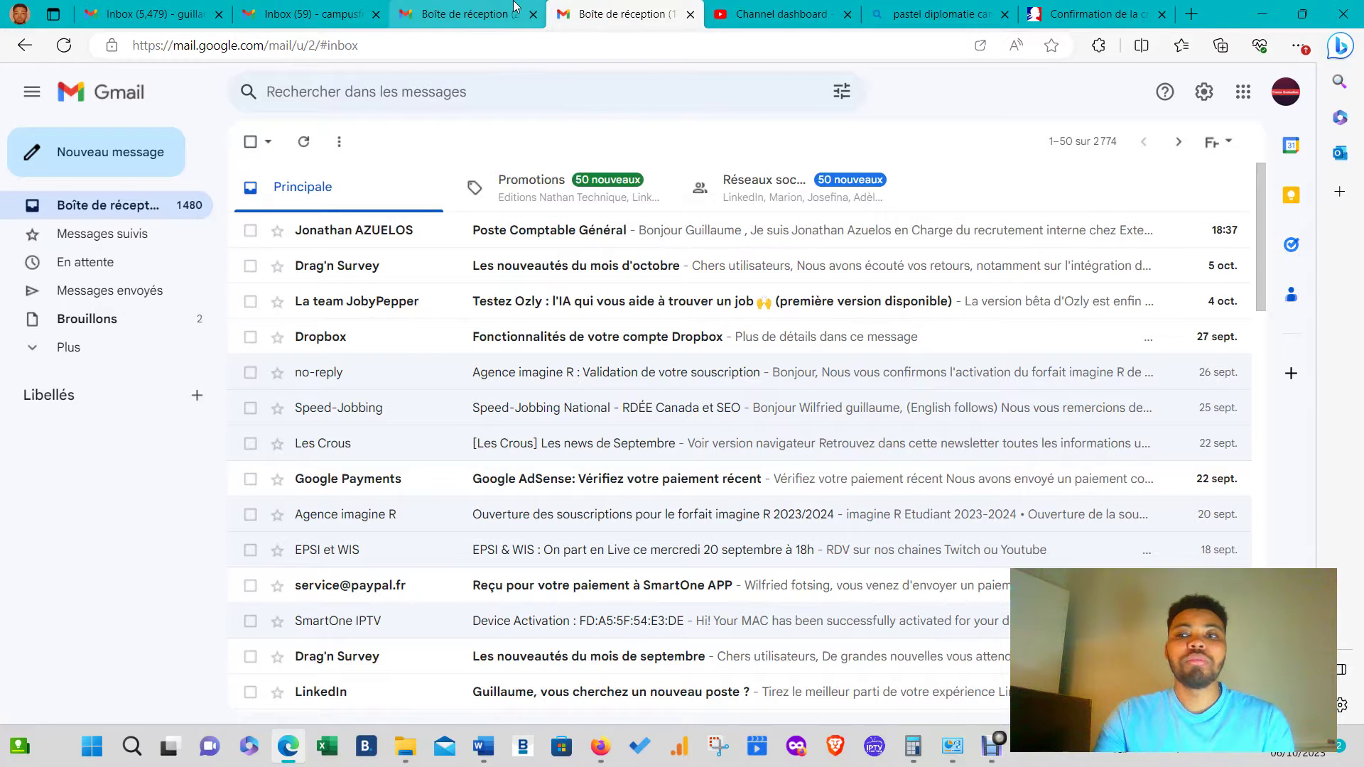
left_click(479, 7)
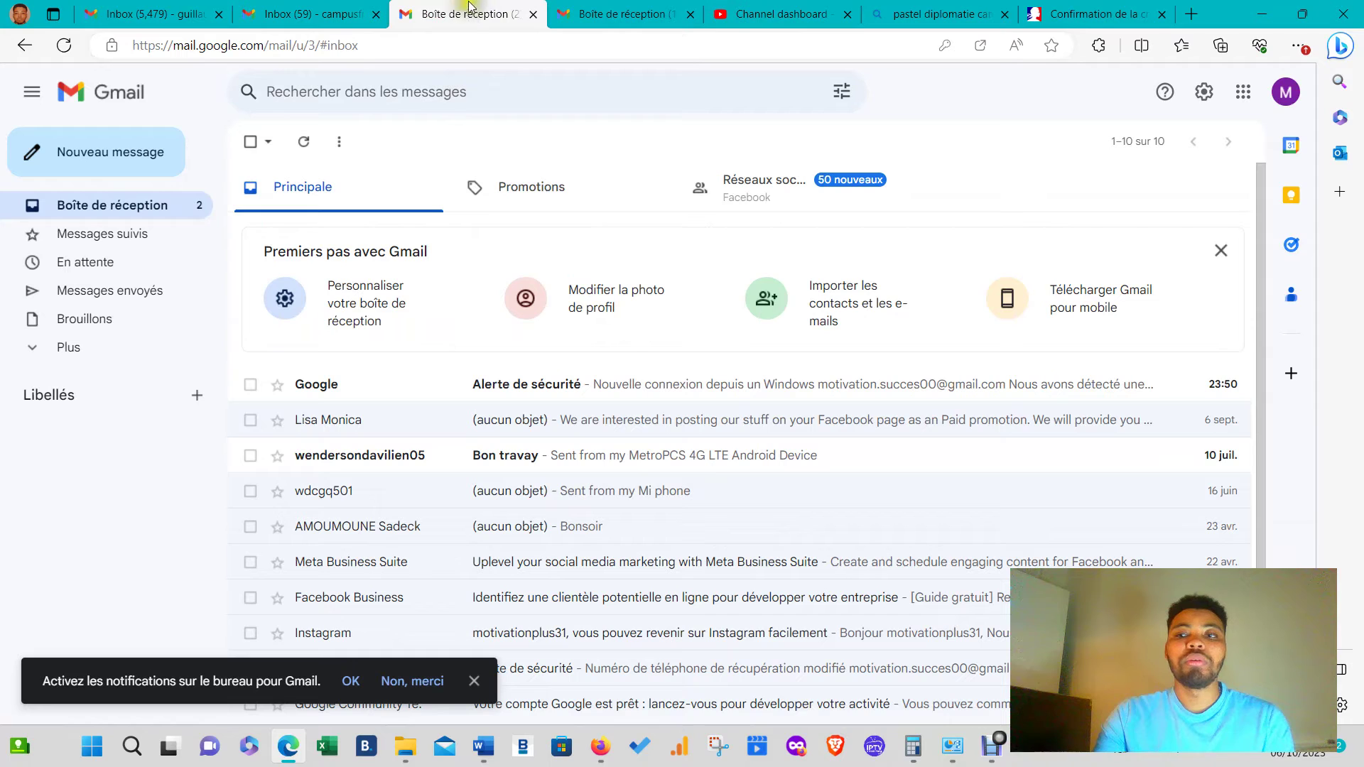
left_click(302, 144)
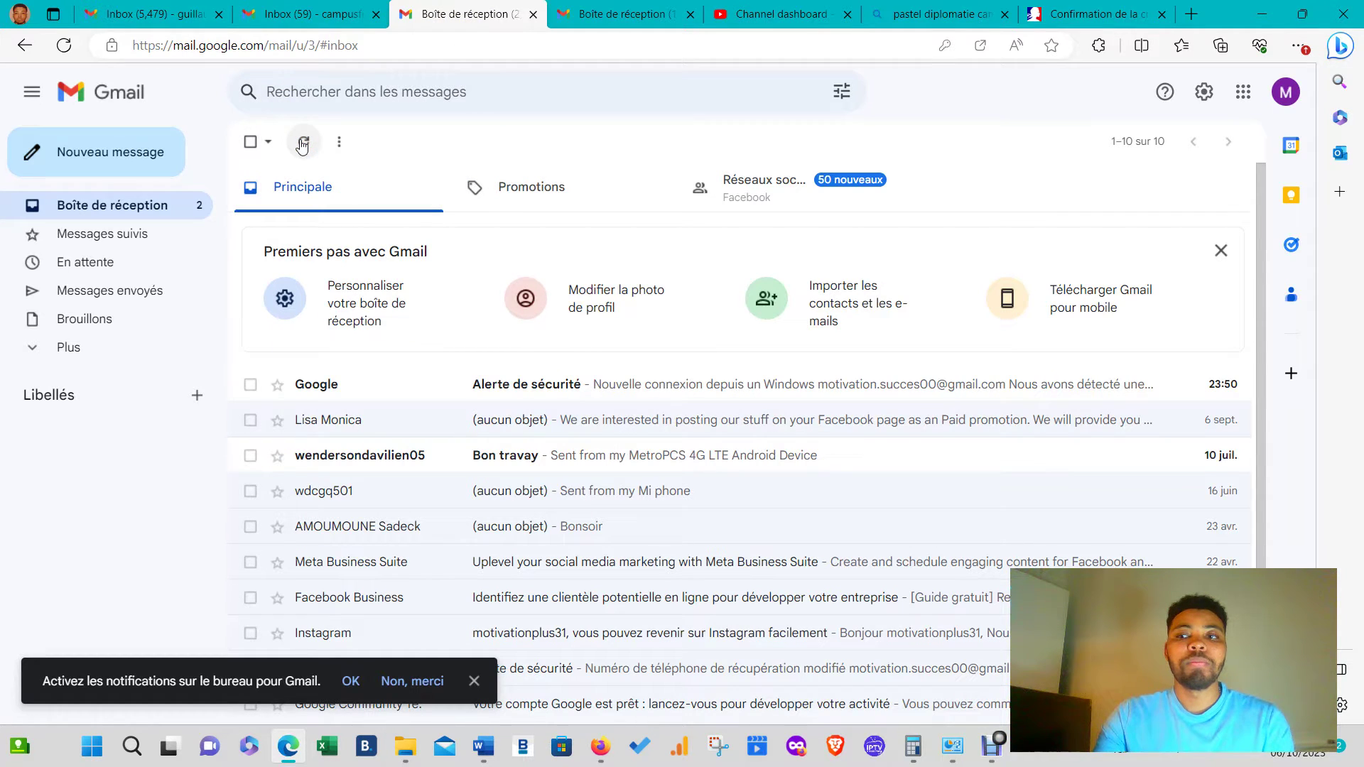
left_click(303, 144)
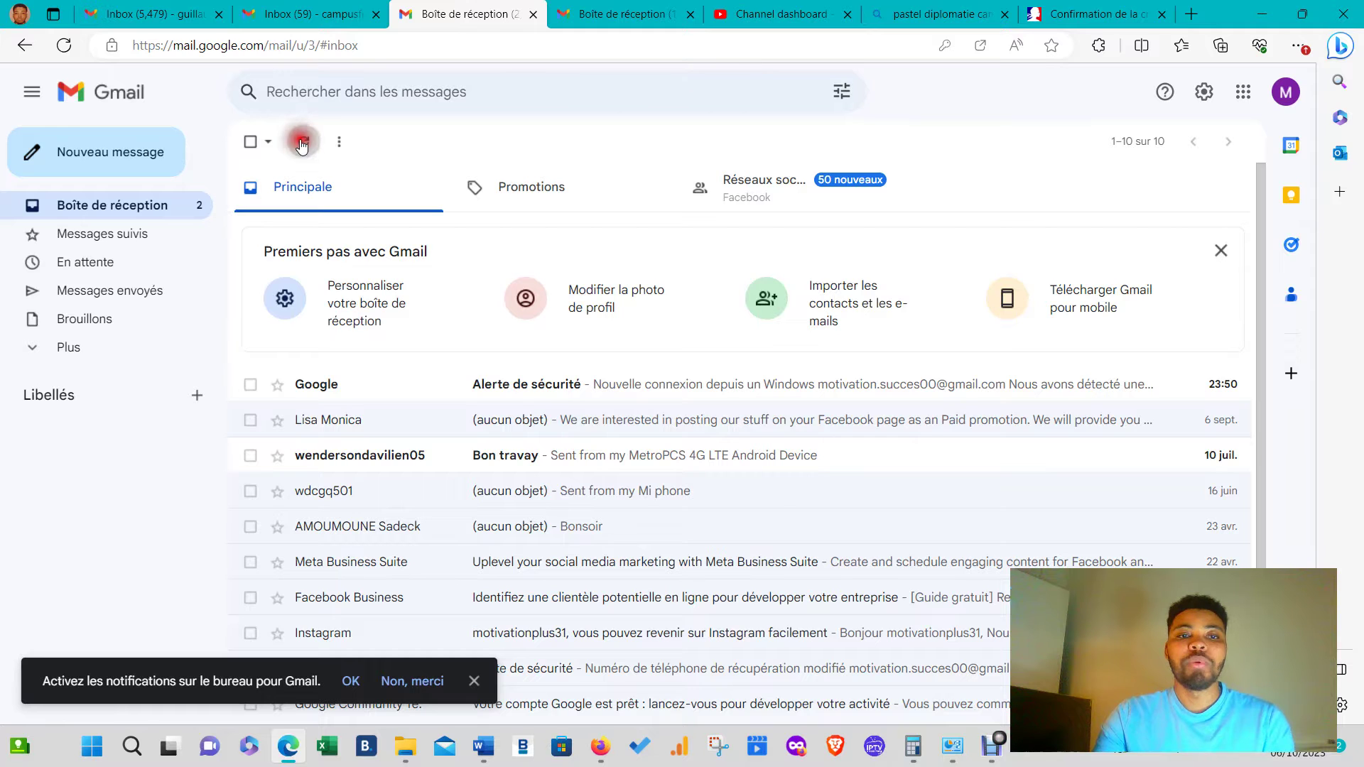
- Close the extra Gmail tabs, move YouTube Studio to the first tab, and reopen the new inbox
left_click(353, 6)
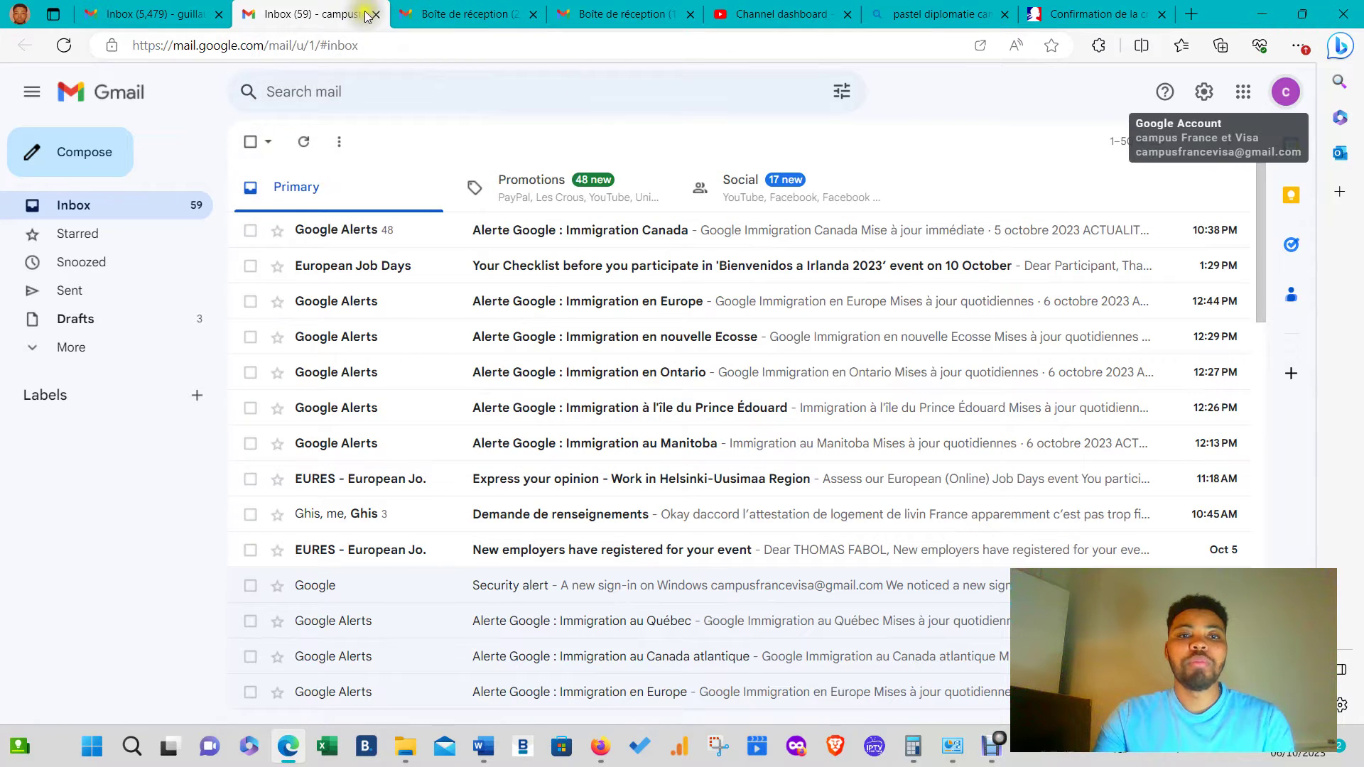
left_click(375, 15)
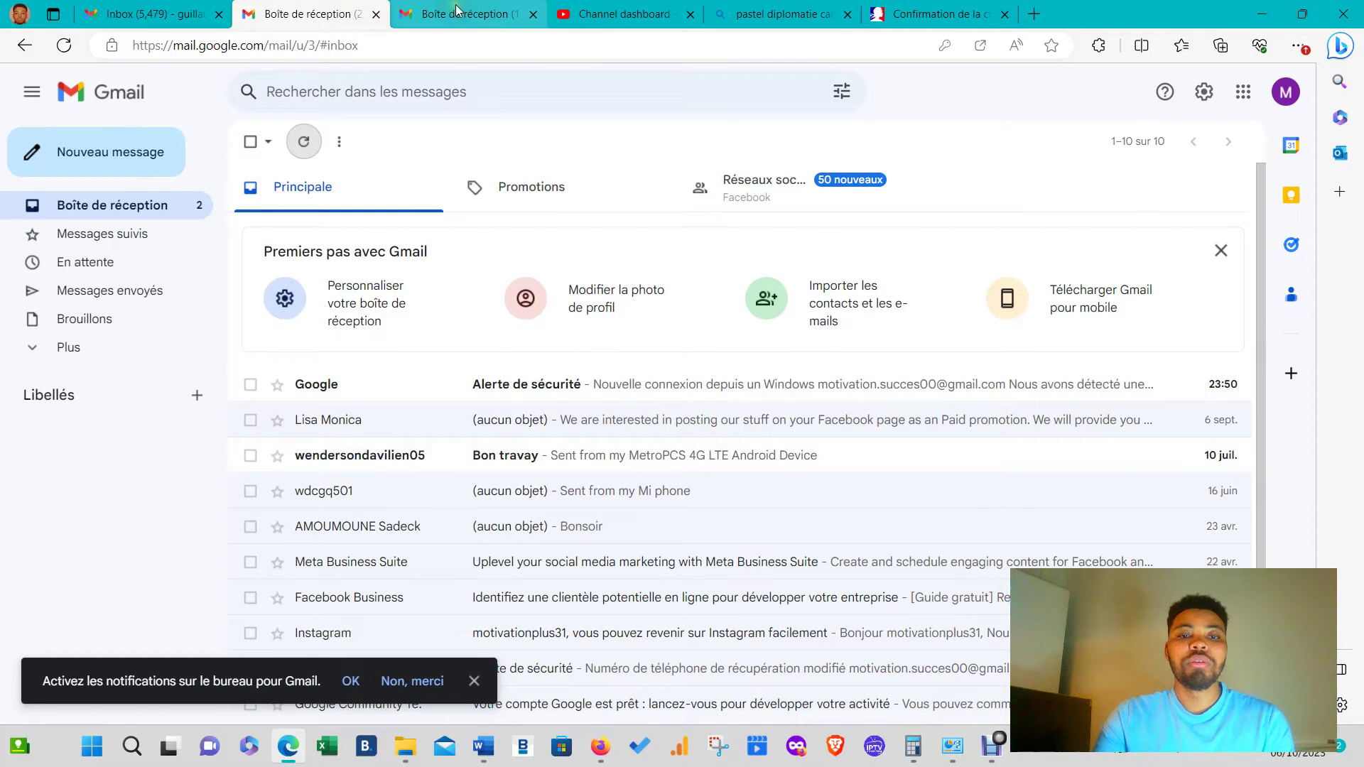
left_click(457, 9)
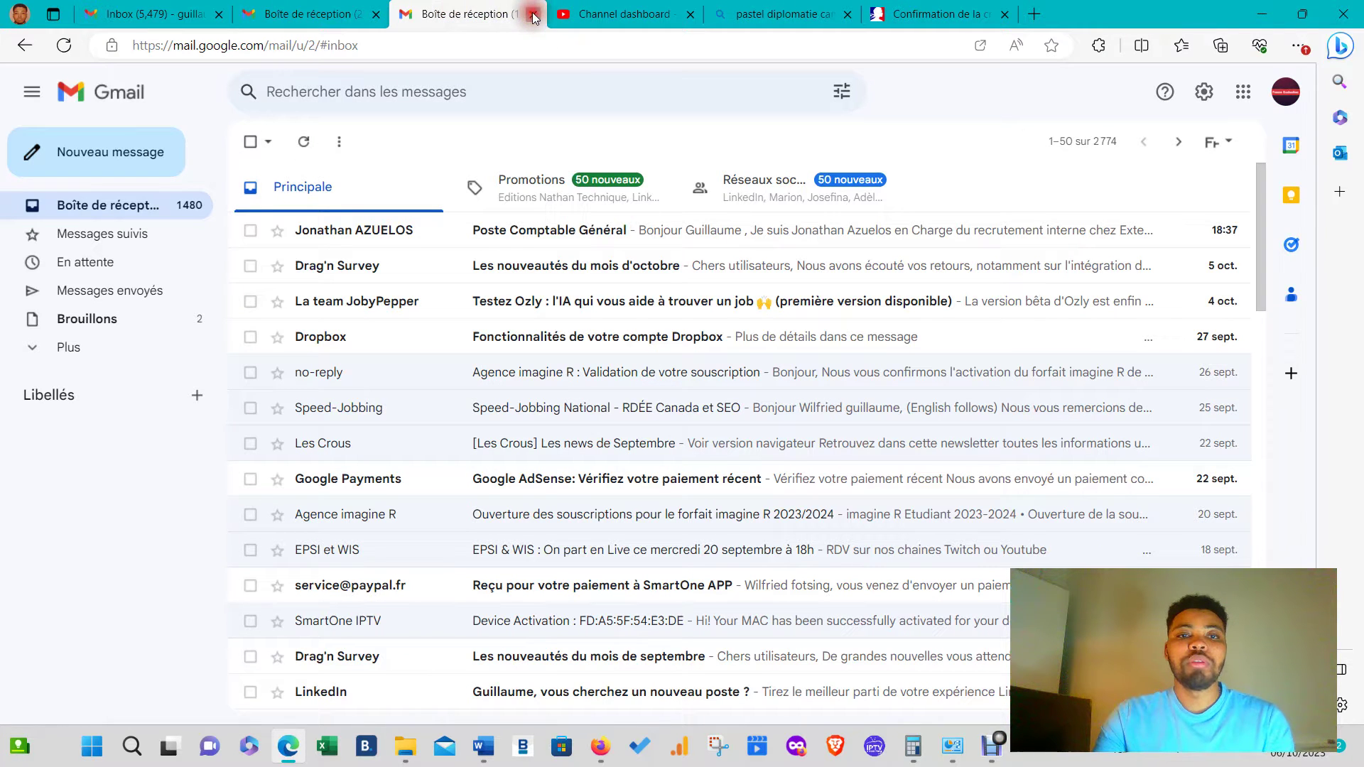
left_click(534, 16)
left_click(671, 7)
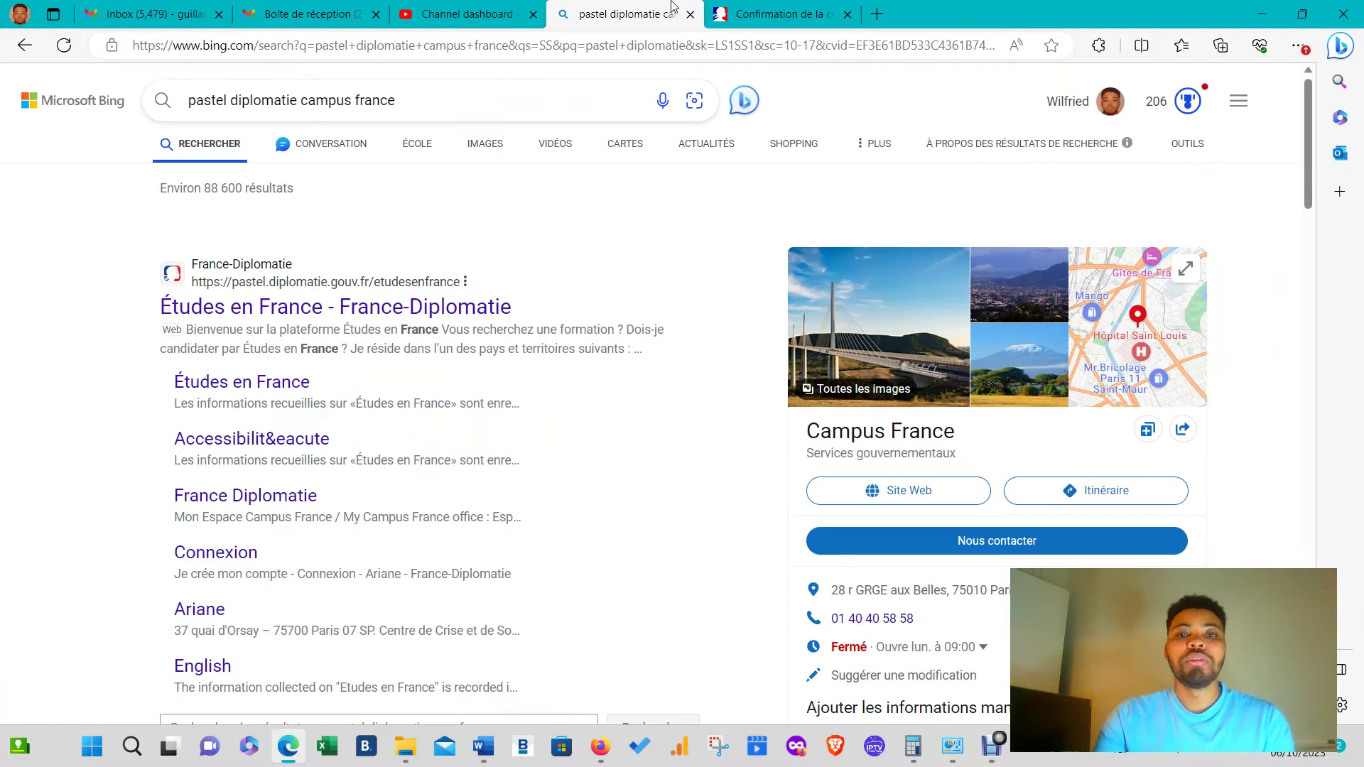
left_click(515, 7)
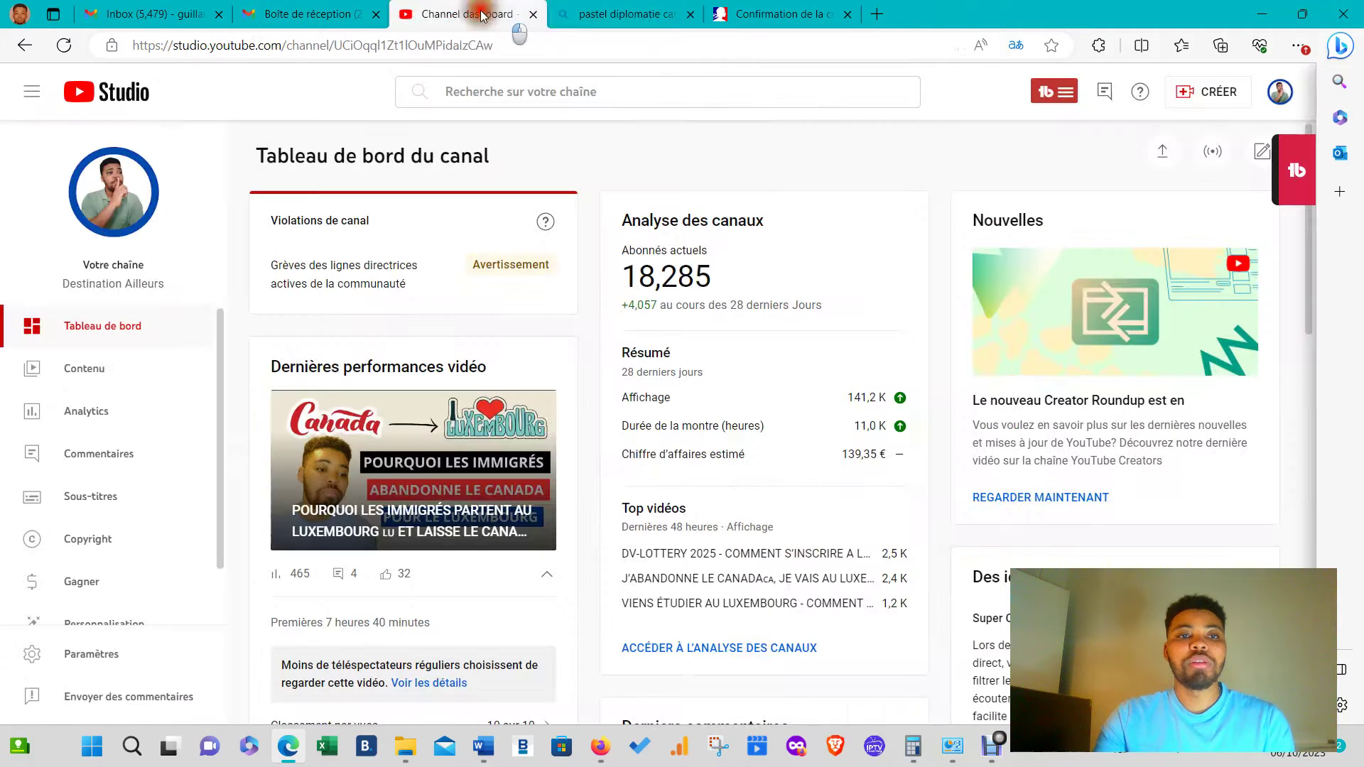
key("ctrl+shift+Page_Up")
key("ctrl+shift+Page_Up")
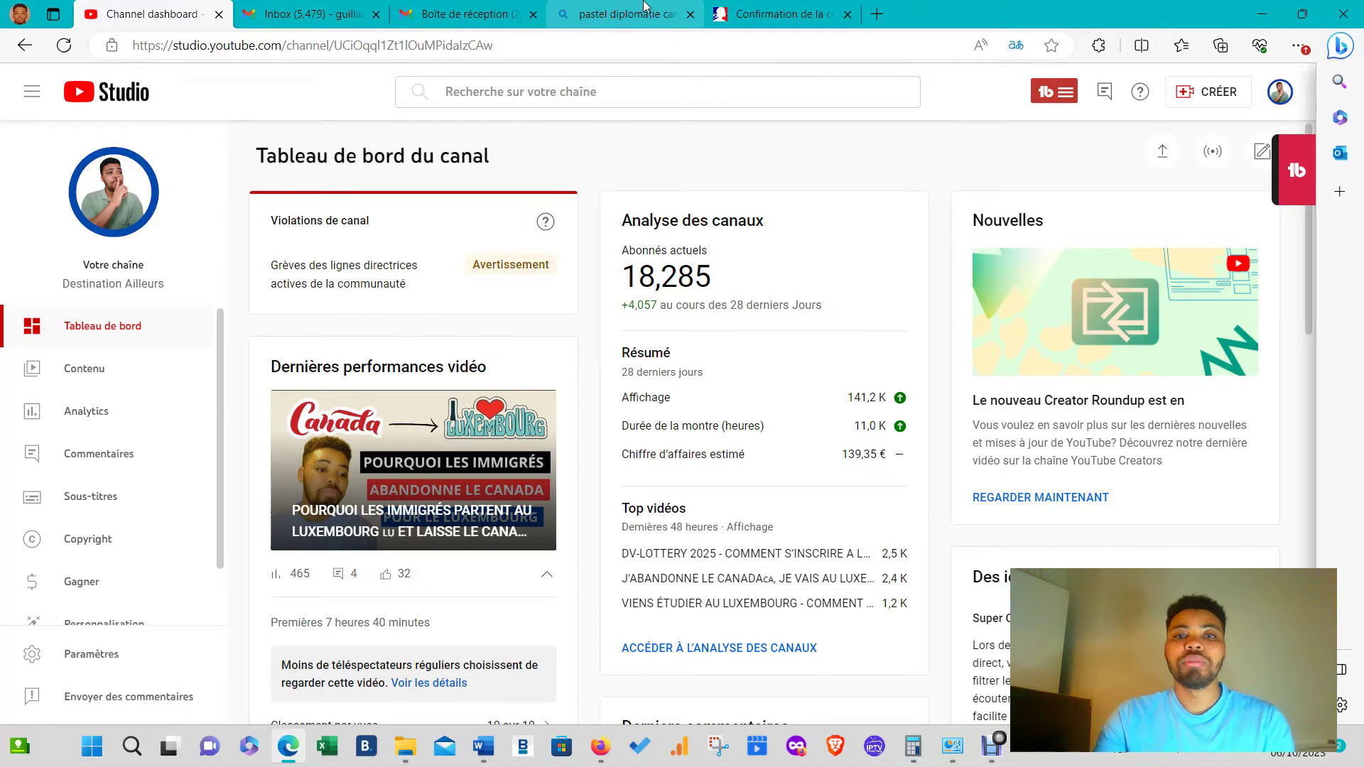
left_click(648, 8)
left_click(714, 14)
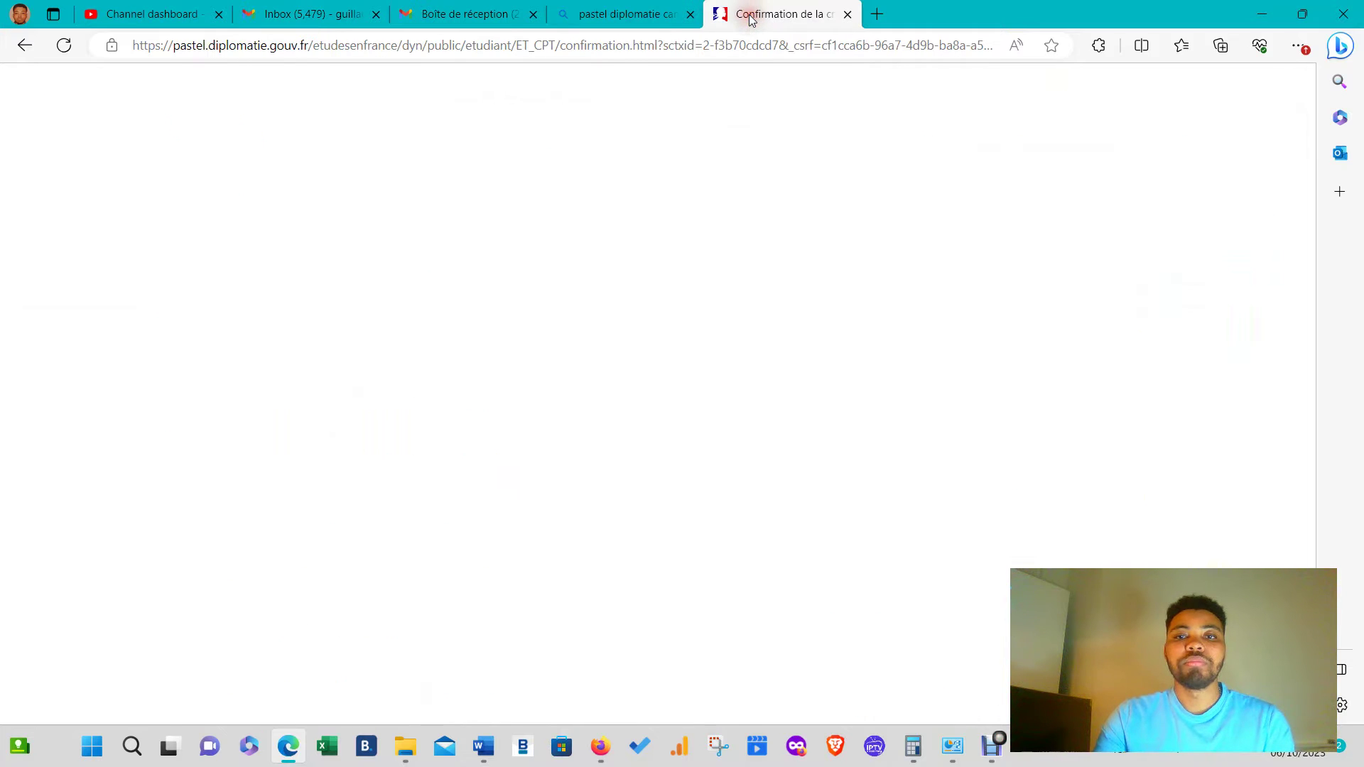
left_click(312, 14)
left_click(465, 14)
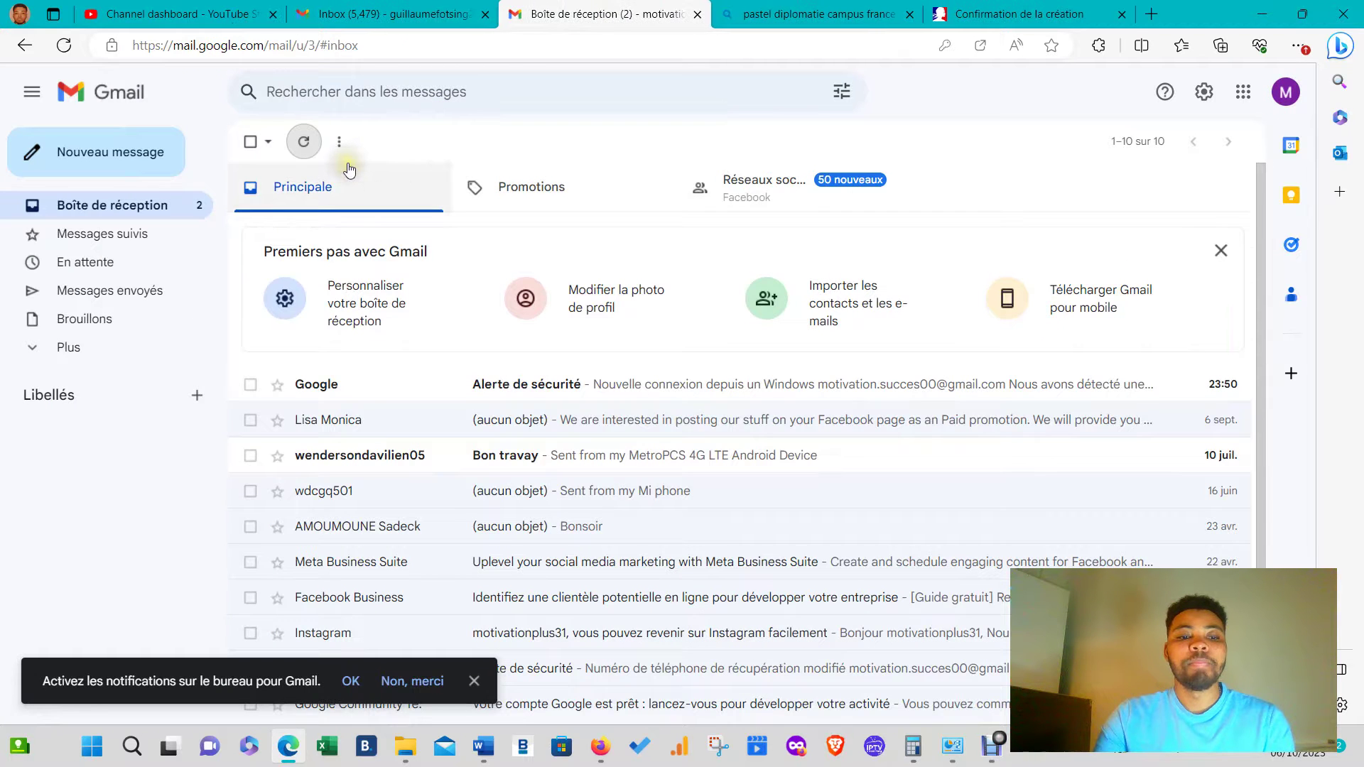
- Refresh the new account's inbox repeatedly while waiting for the activation e-mail
left_click(306, 142)
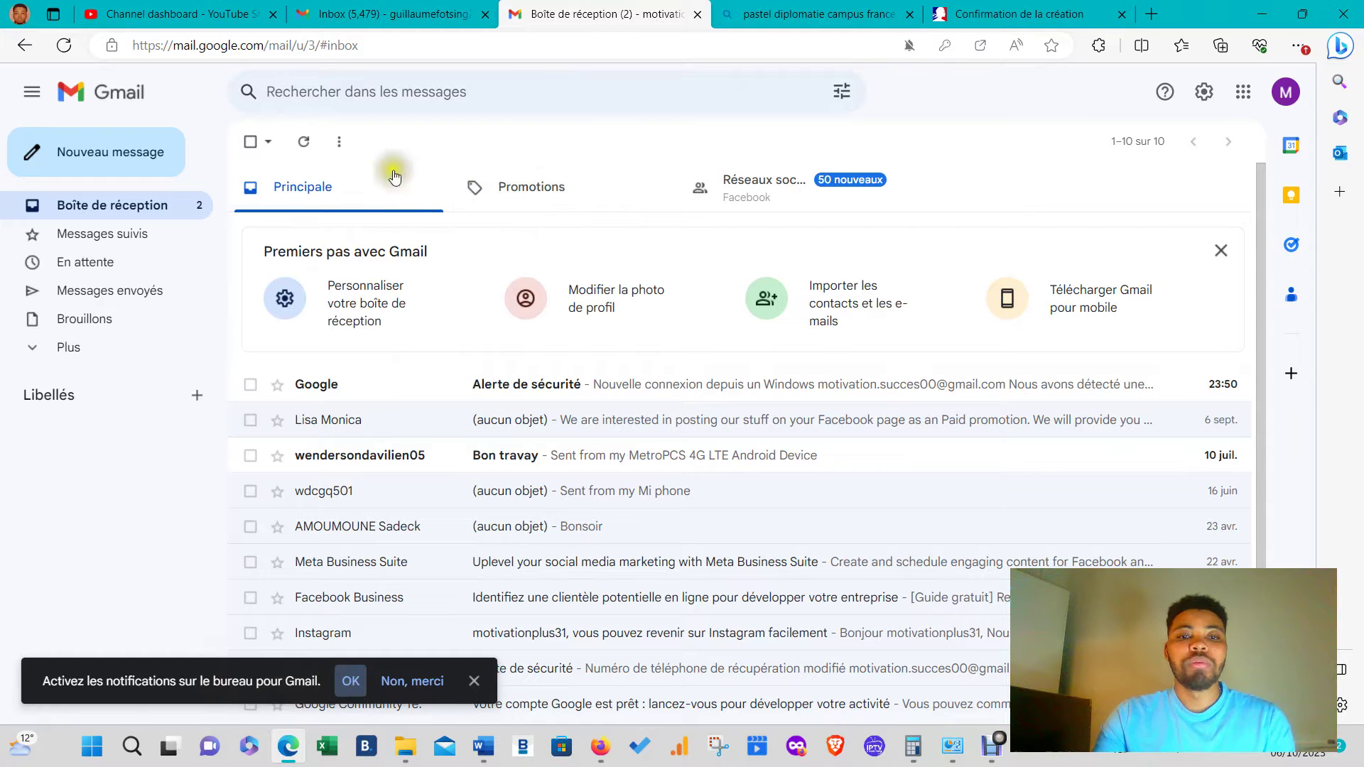
left_click(339, 141)
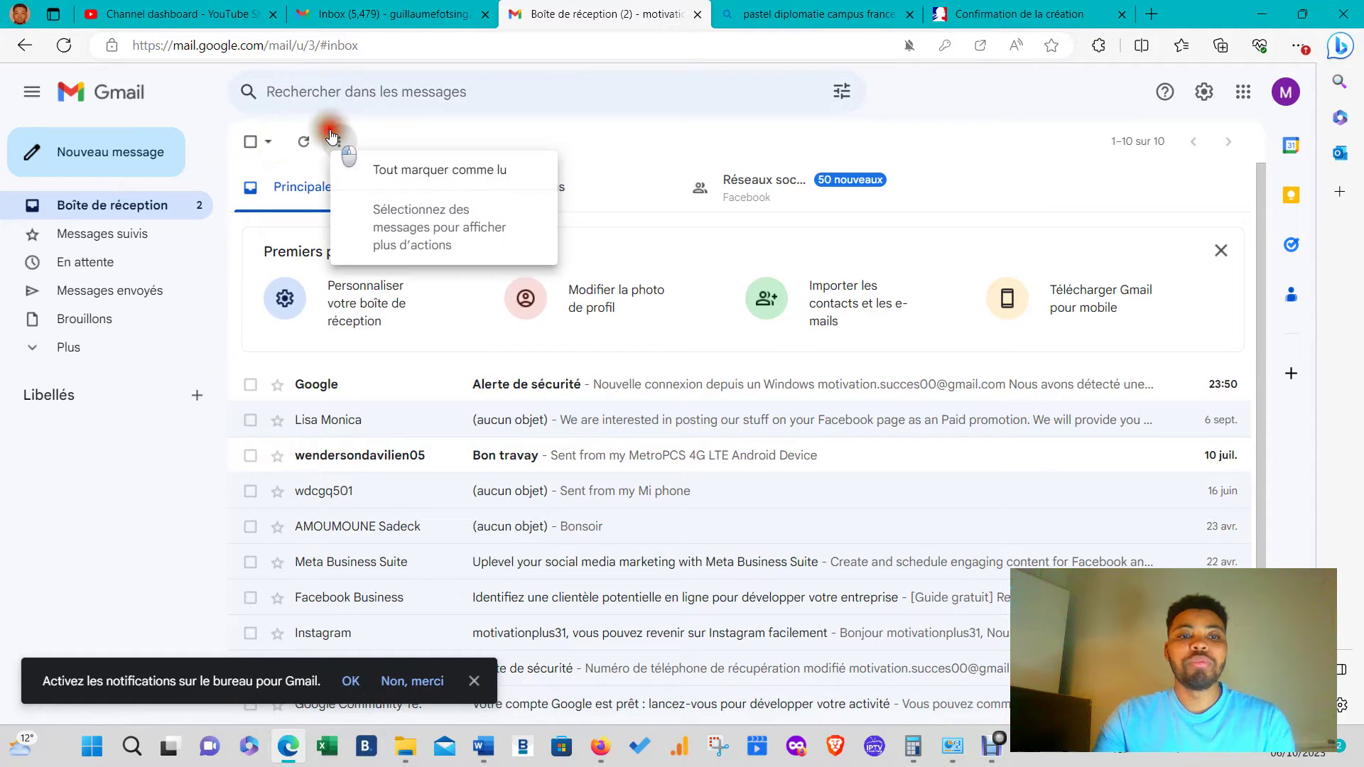
left_click(310, 143)
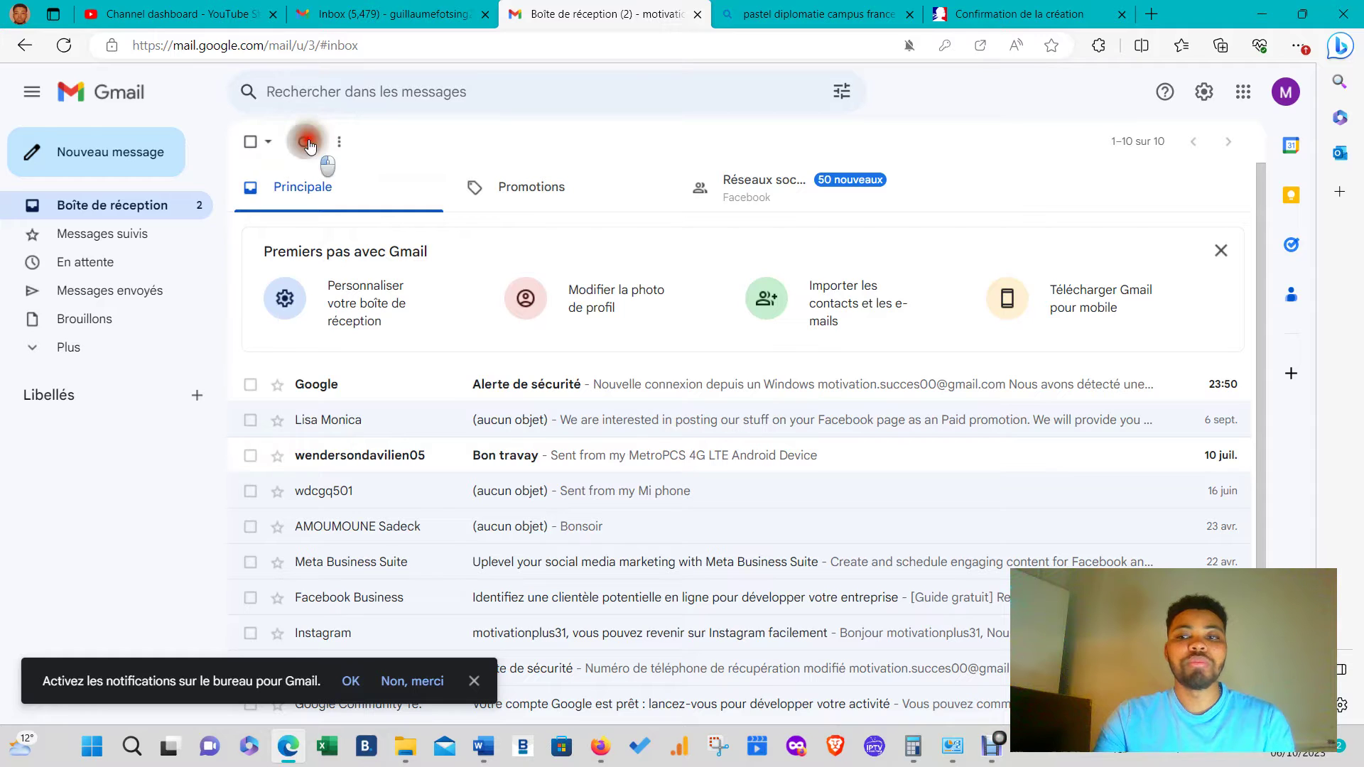
left_click(1286, 93)
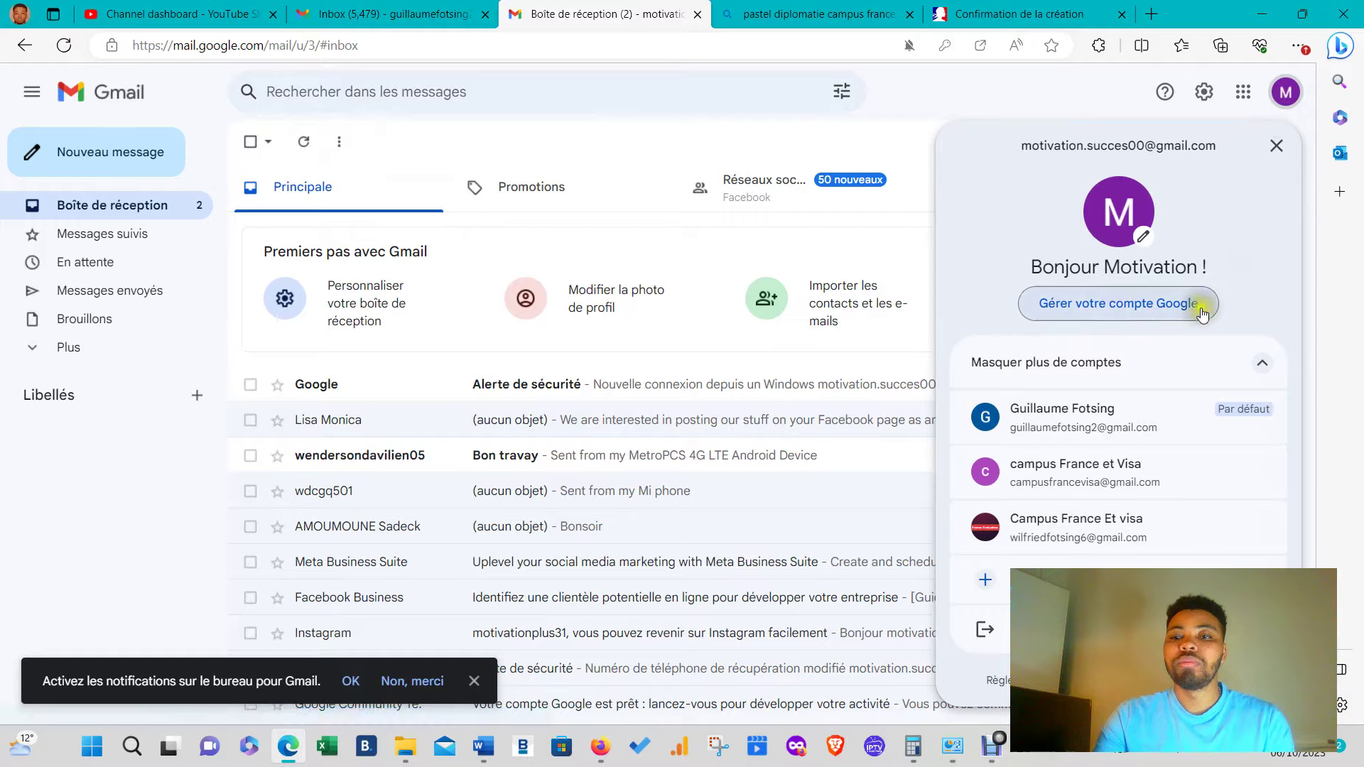
left_click(883, 165)
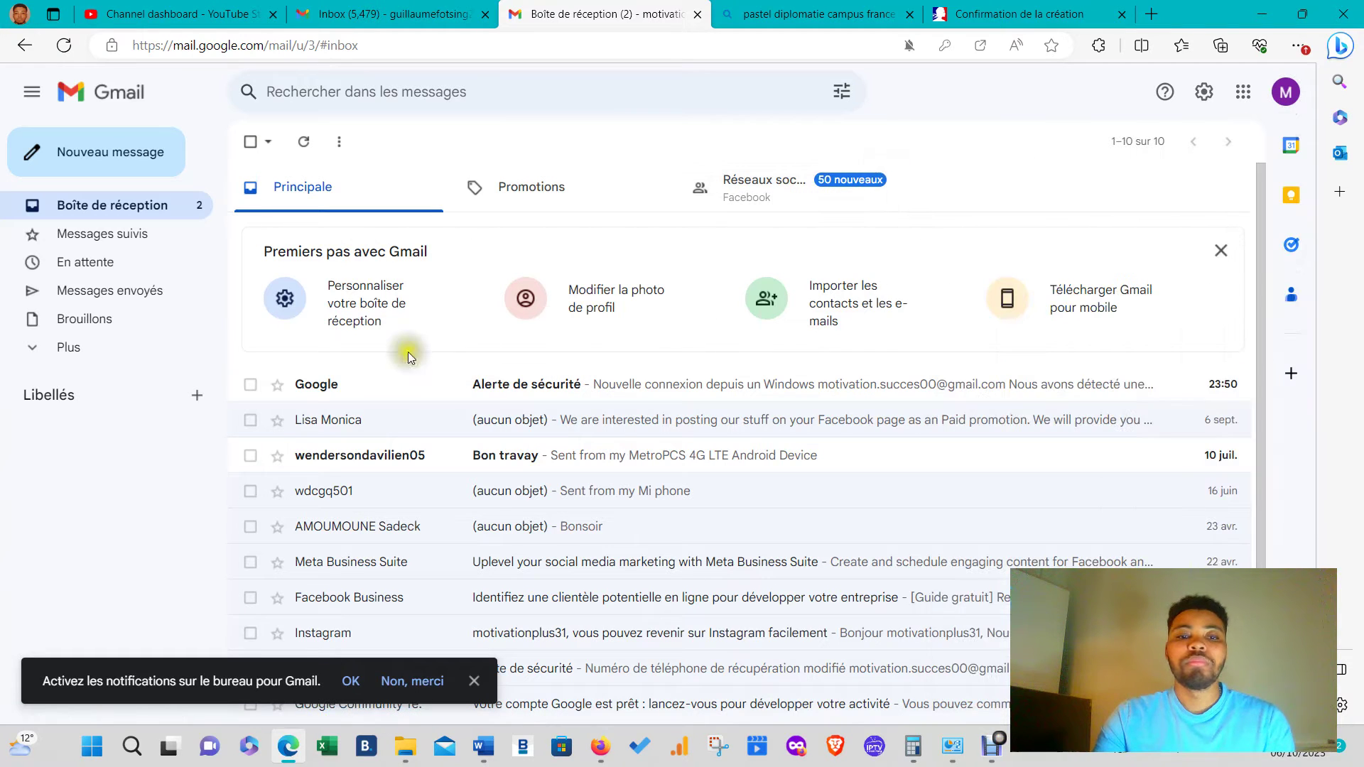
left_click(307, 148)
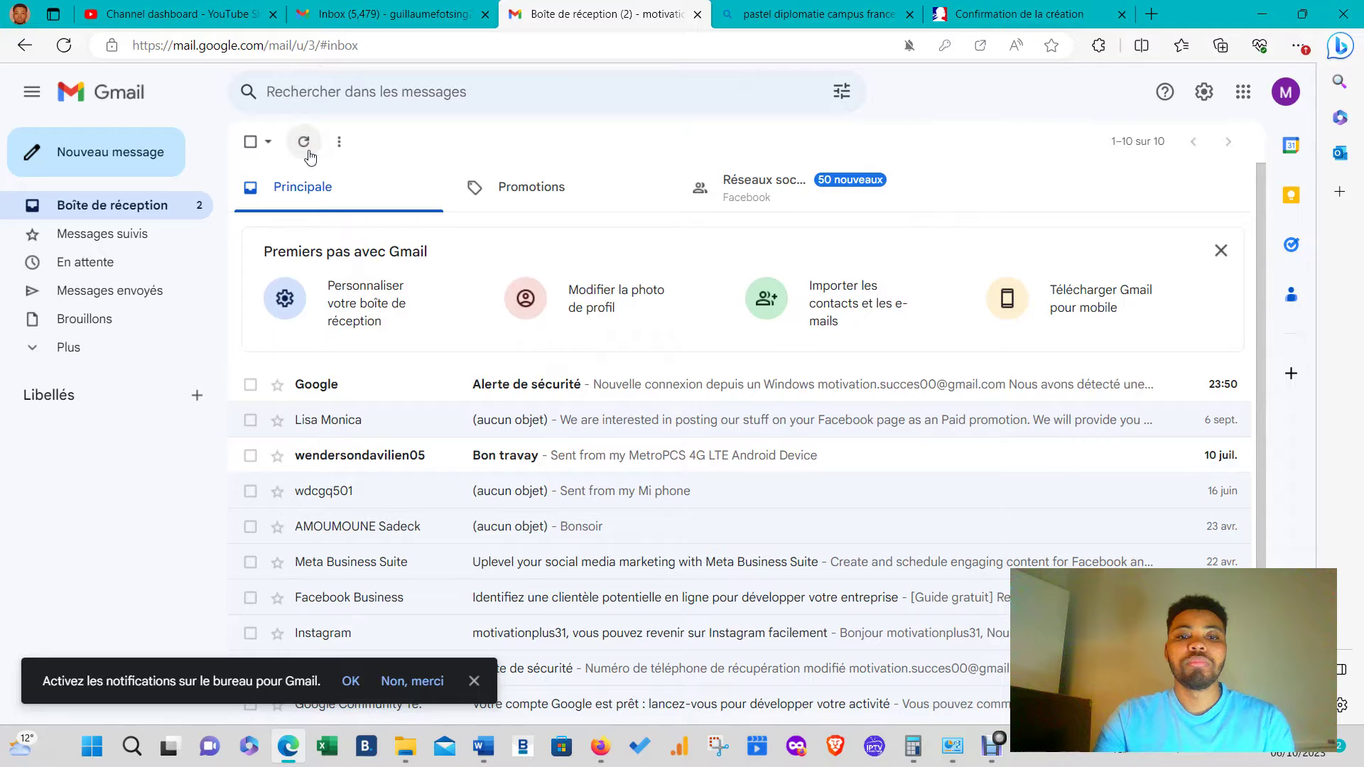
left_click(846, 9)
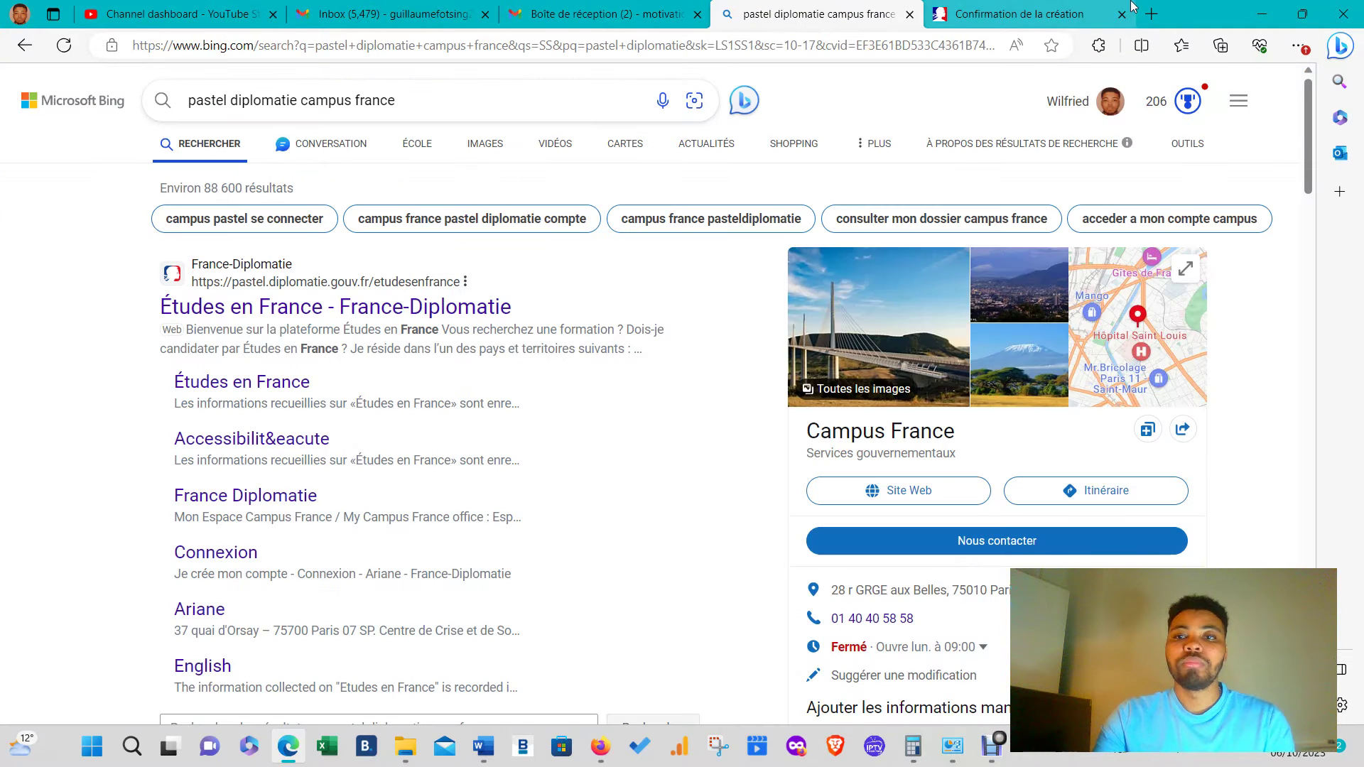
left_click(1030, 11)
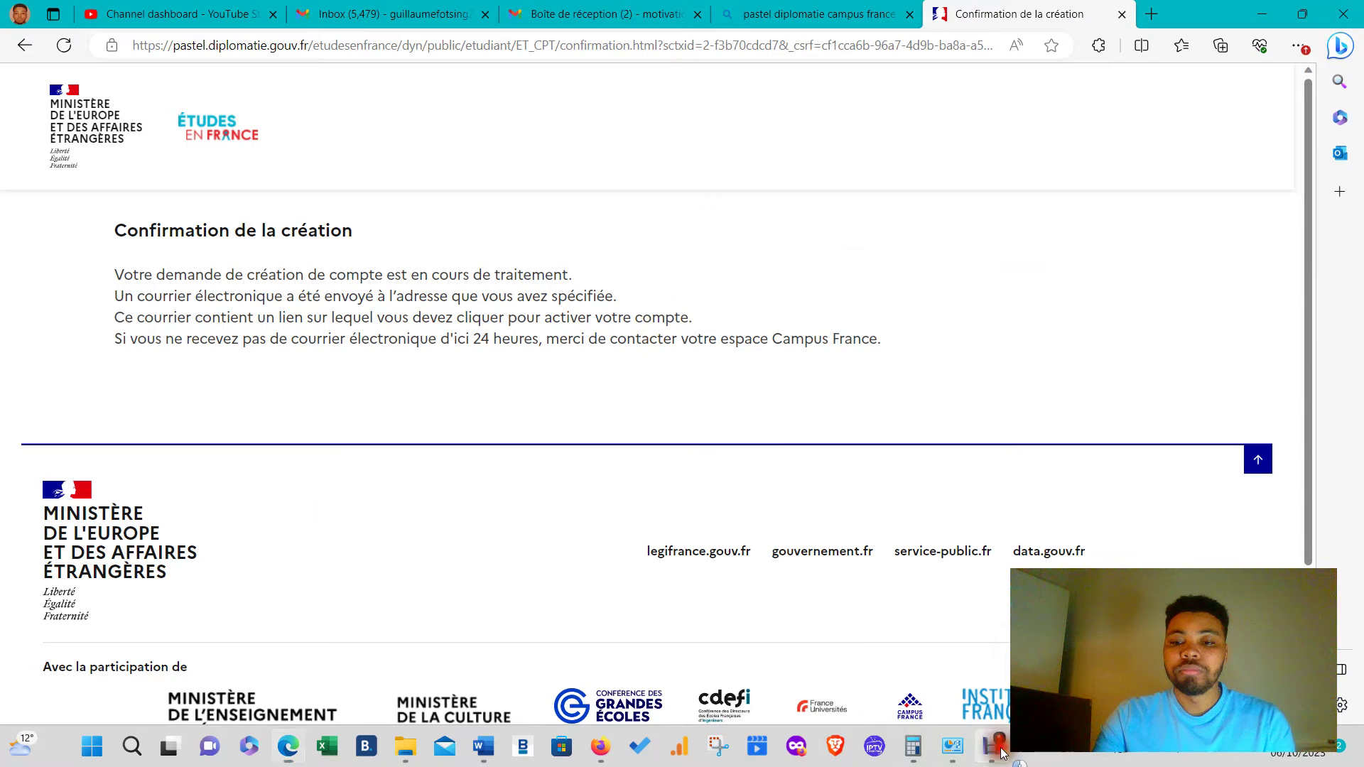
- Open the 'Etudes en France : confirmation de création de compte' e-mail
left_click(1025, 760)
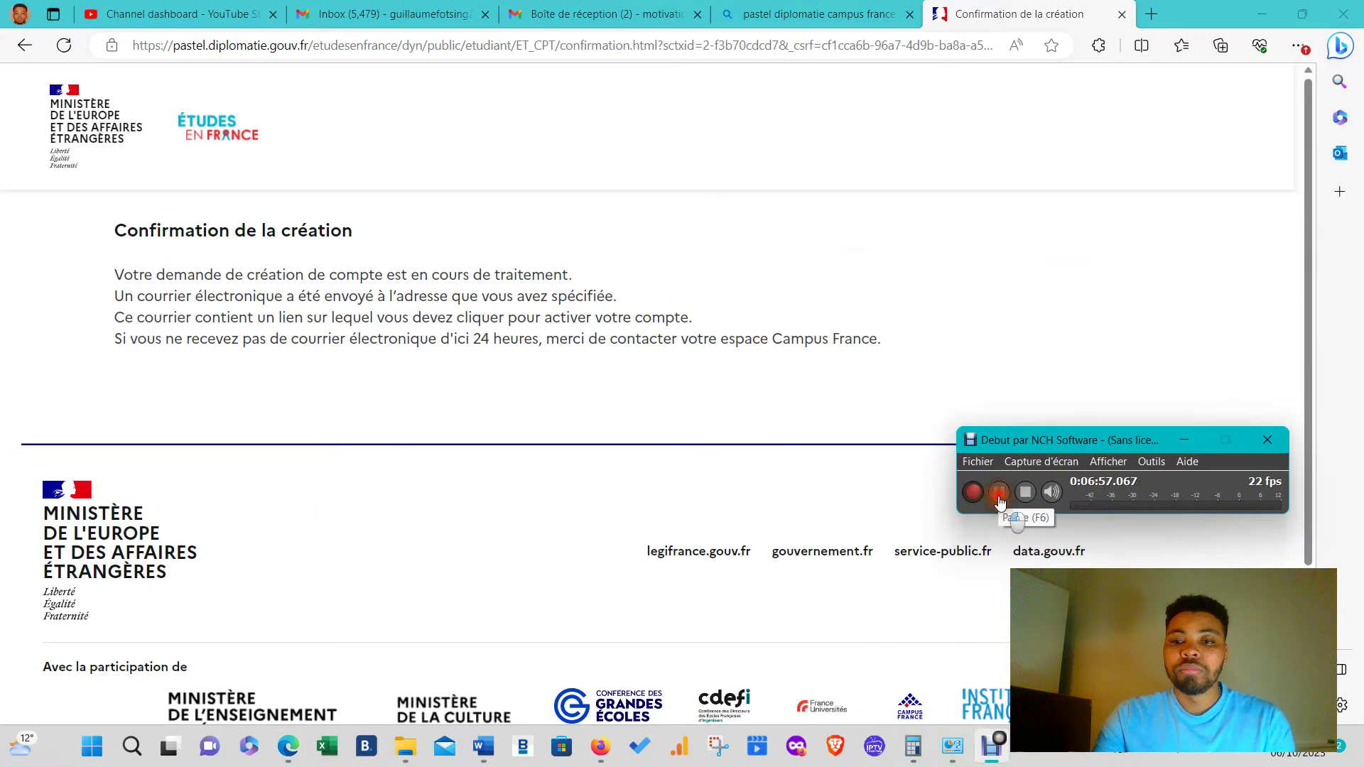
left_click(1004, 518)
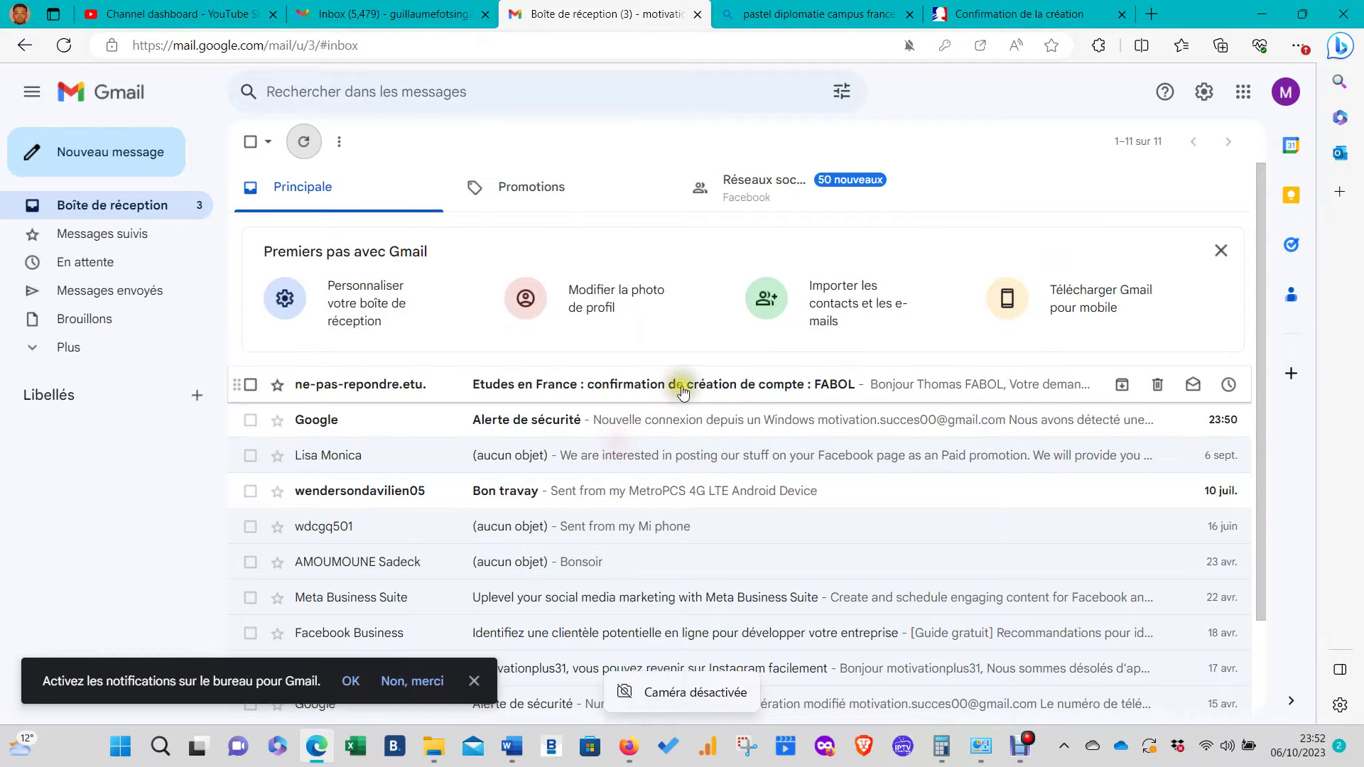
left_click(680, 387)
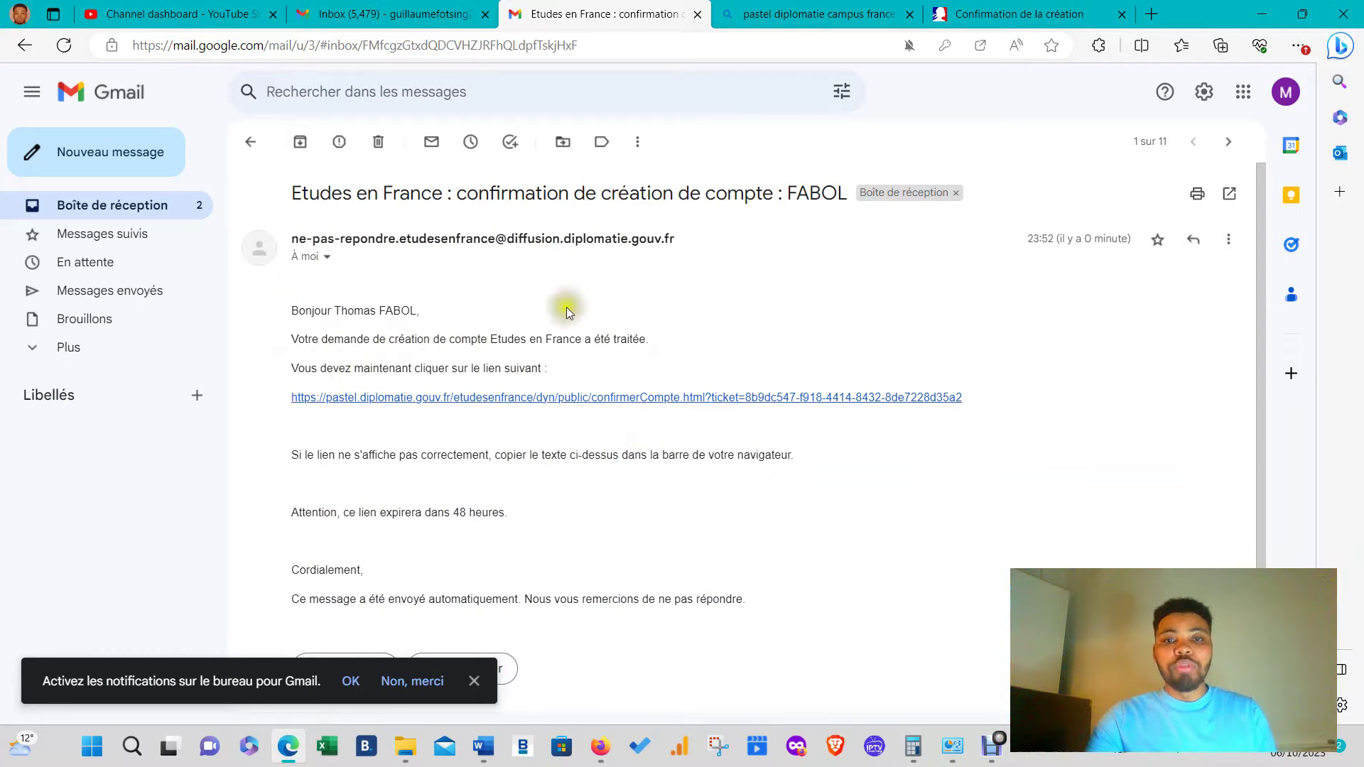
- Open the confirmerCompte activation link from the Études en France e-mail in a new tab
scroll(692, 464, "down", 1)
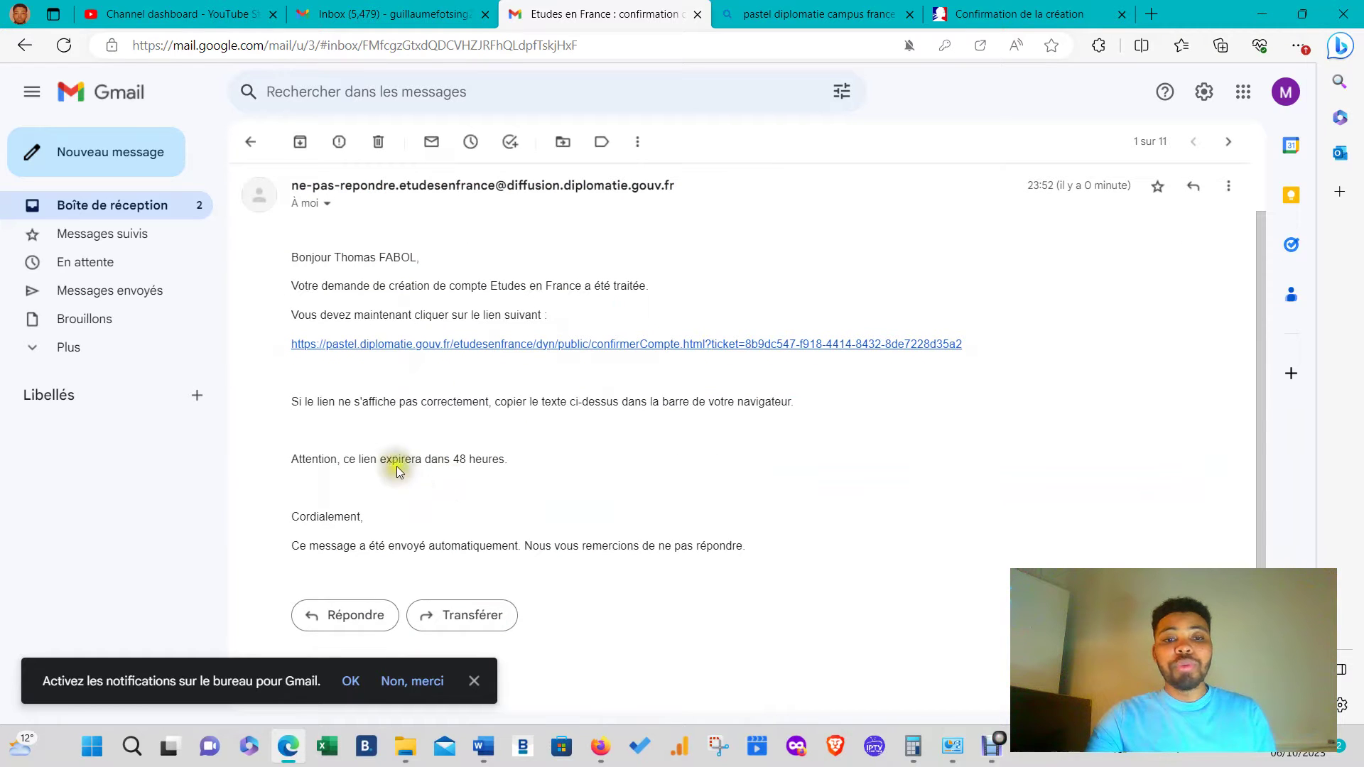
left_click(503, 345)
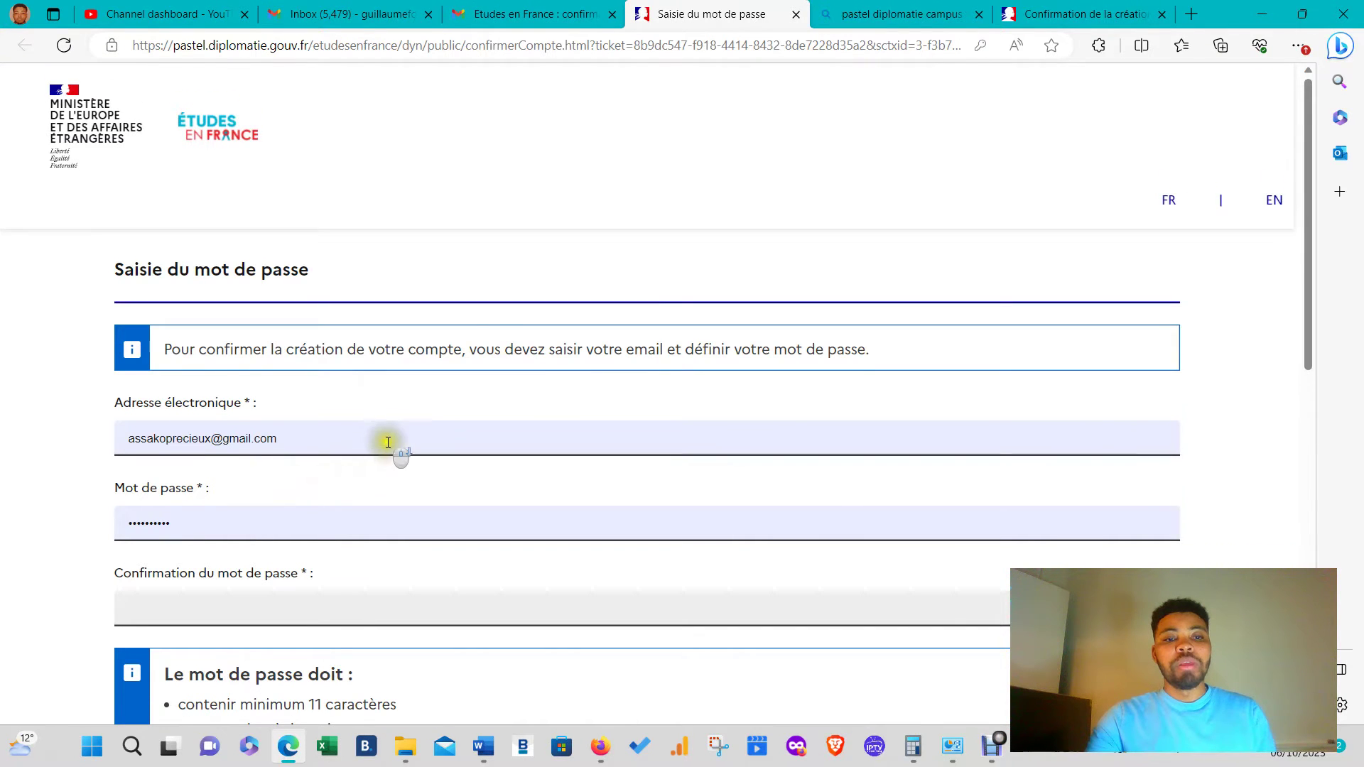
- Replace the prefilled e-mail with the account's e-mail address by pasting it
scroll(407, 435, "down", 4)
scroll(407, 434, "down", 4)
scroll(609, 493, "up", 3)
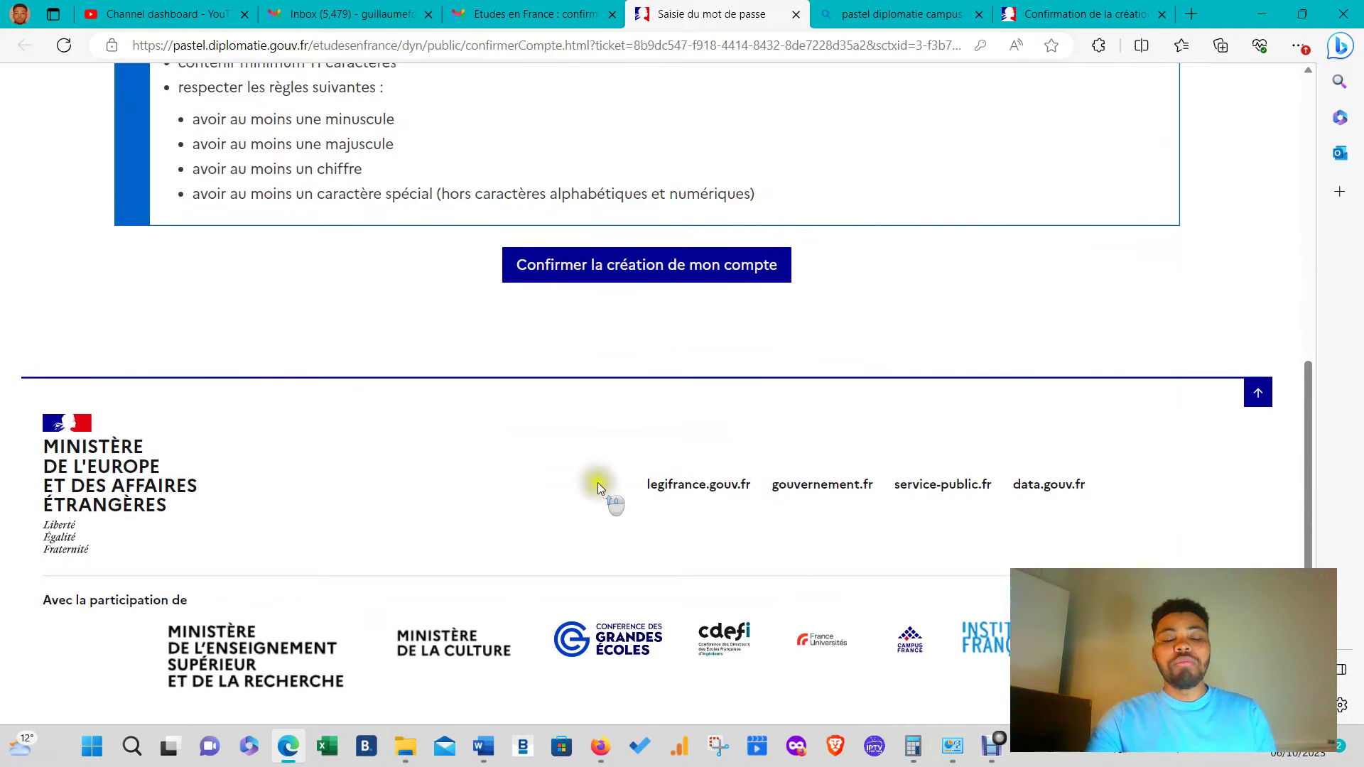
scroll(509, 220, "up", 5)
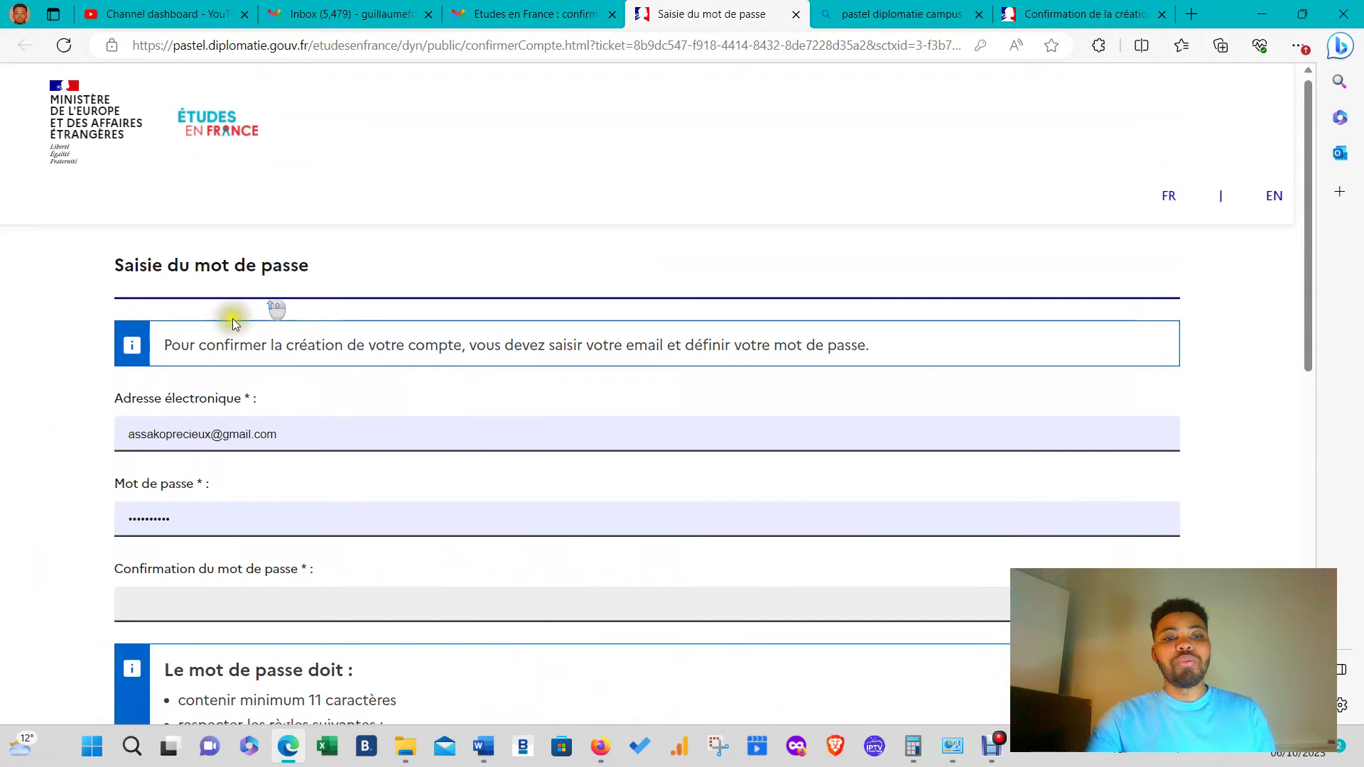
triple_click(281, 435)
key("ctrl+v")
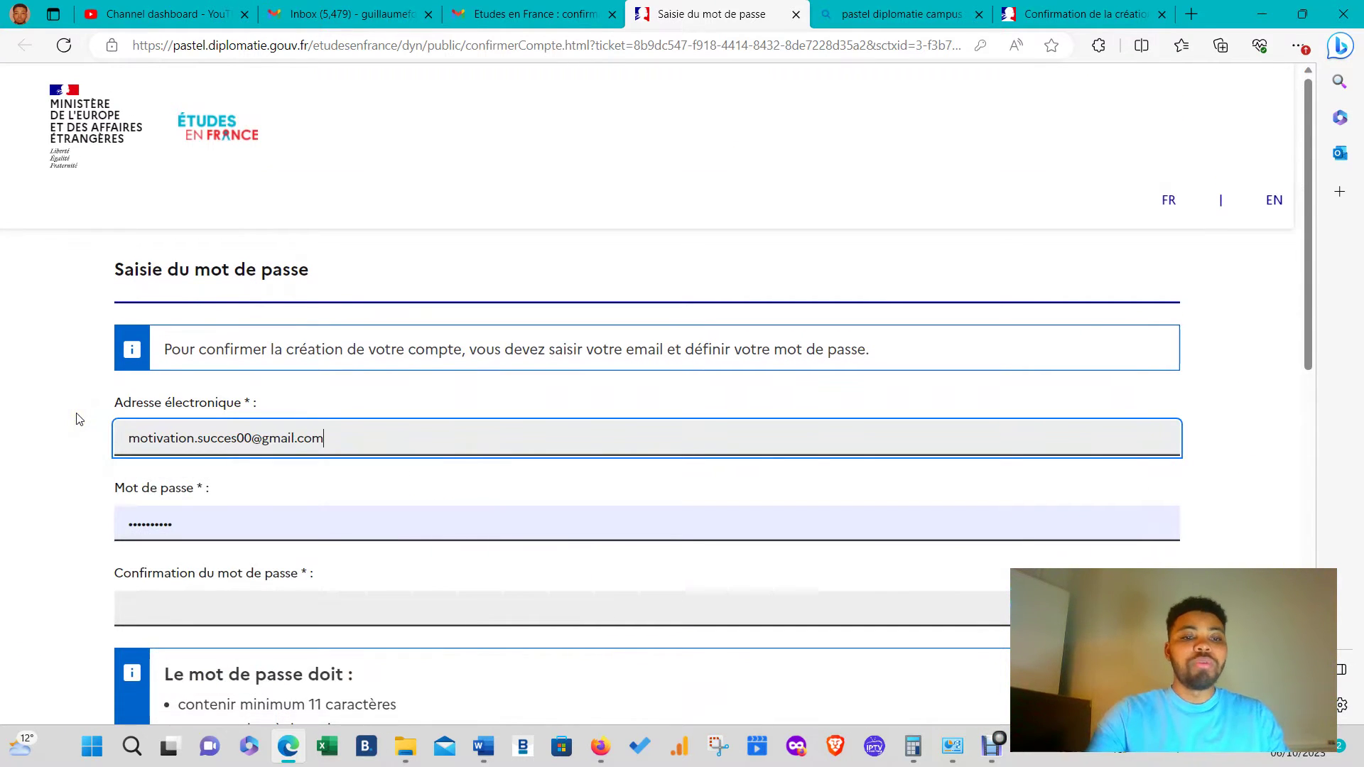
- Enter the new password in both password fields and confirm the account creation
left_click(267, 529)
triple_click(283, 530)
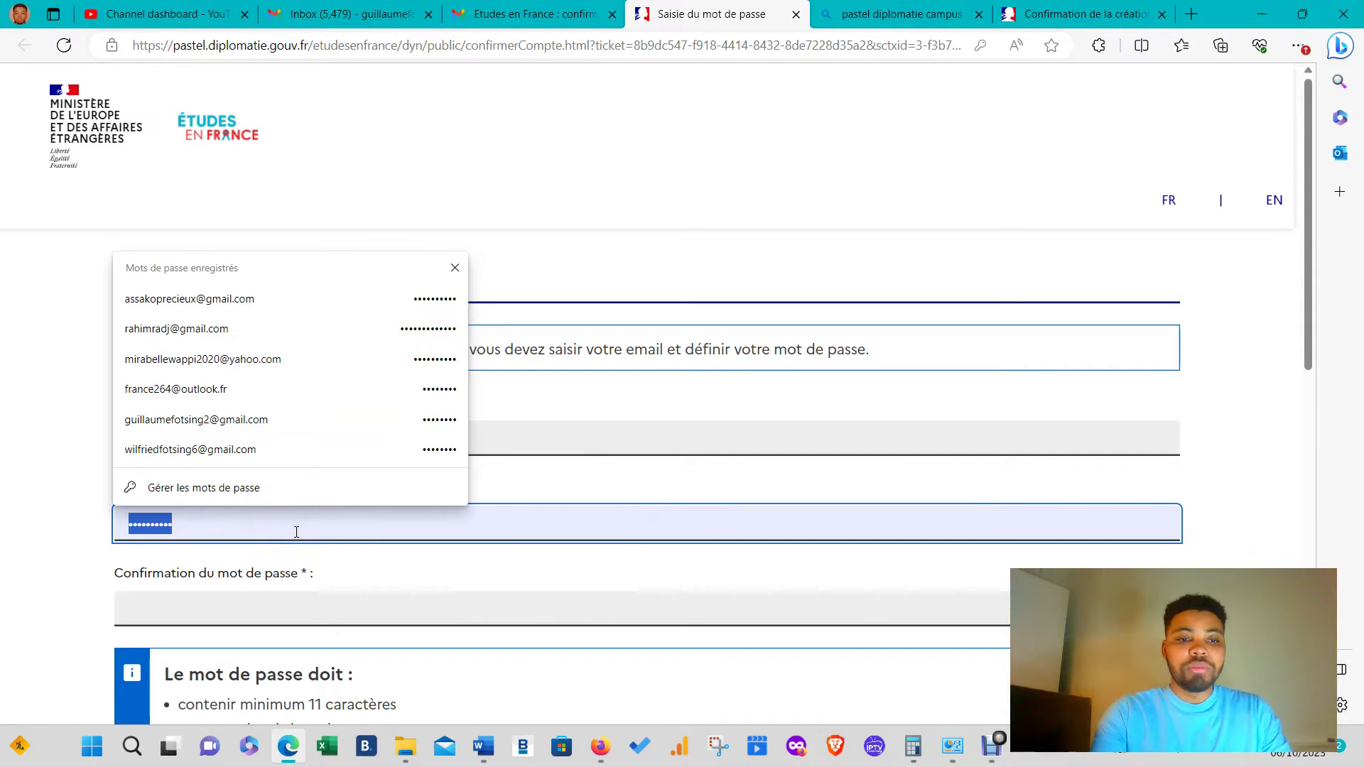
type("M")
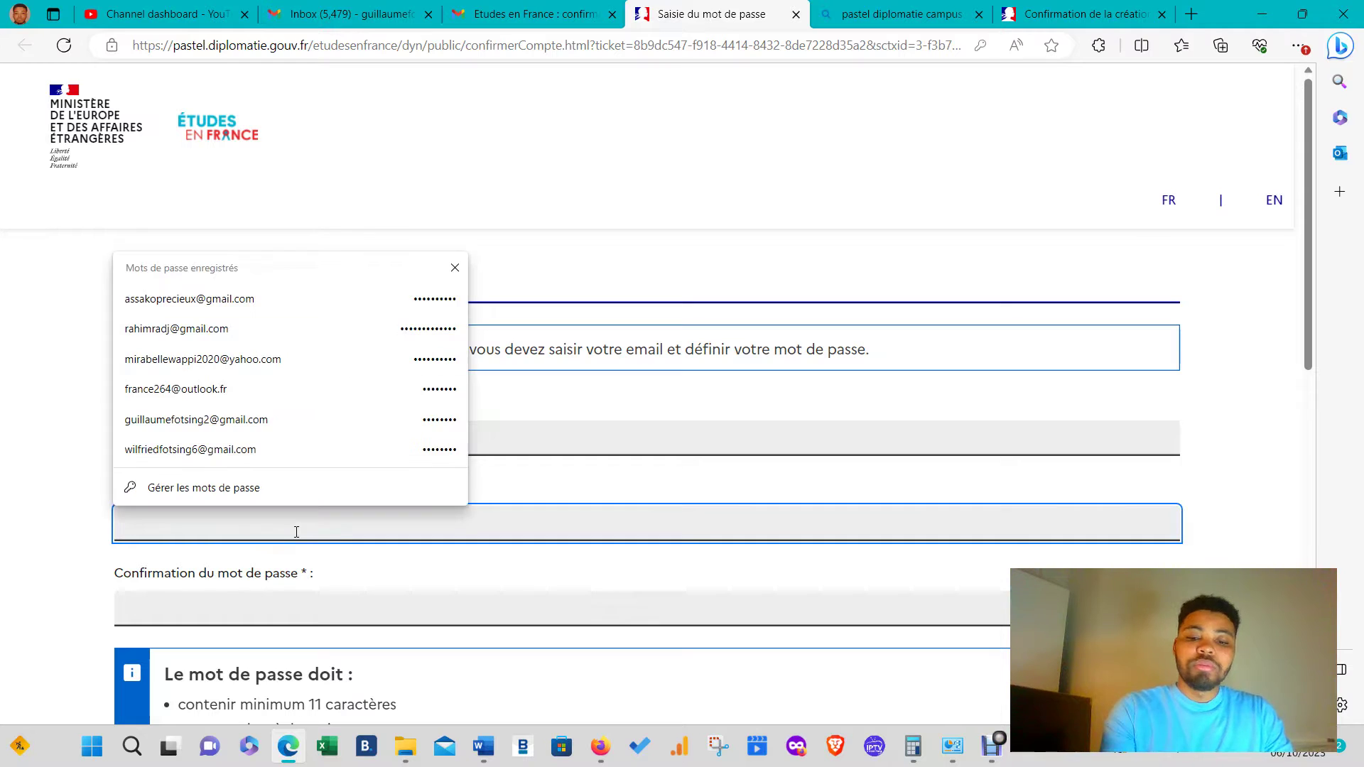
type("o")
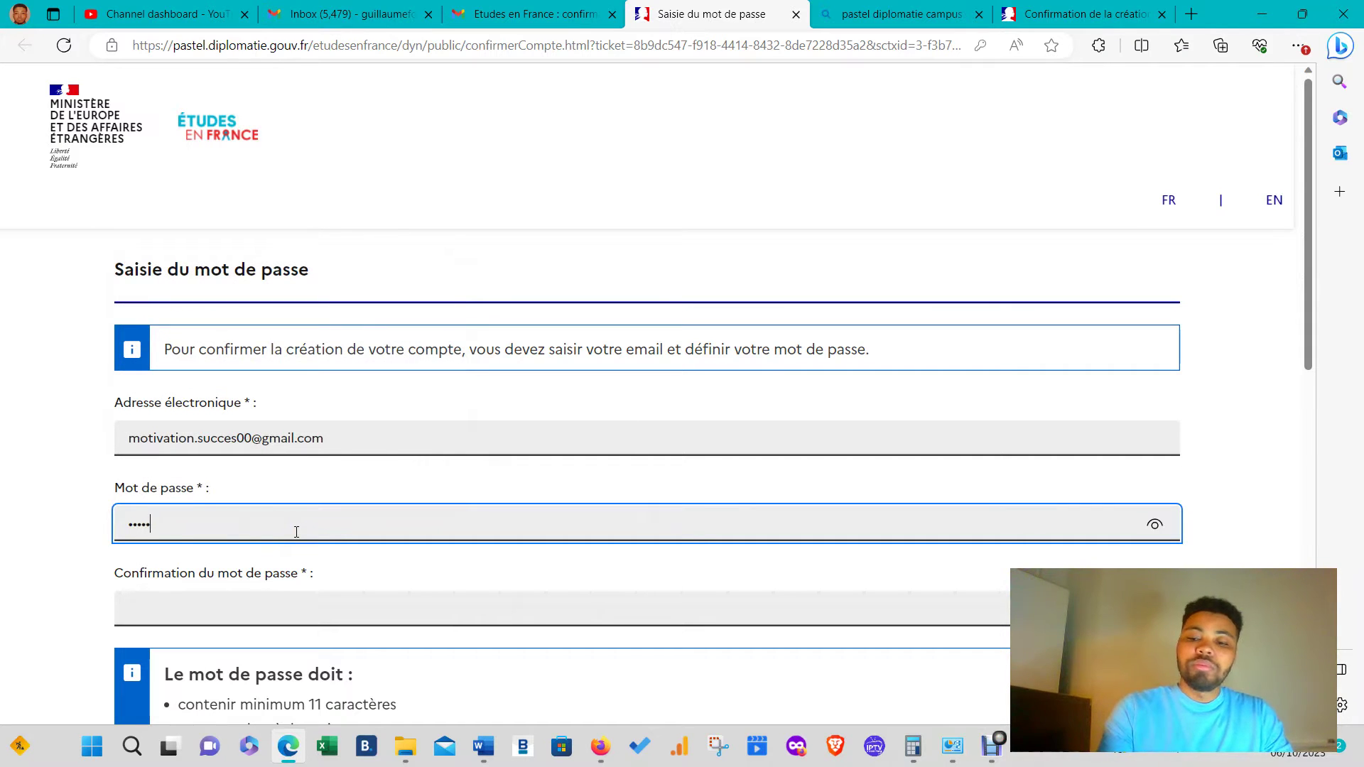
key("Tab")
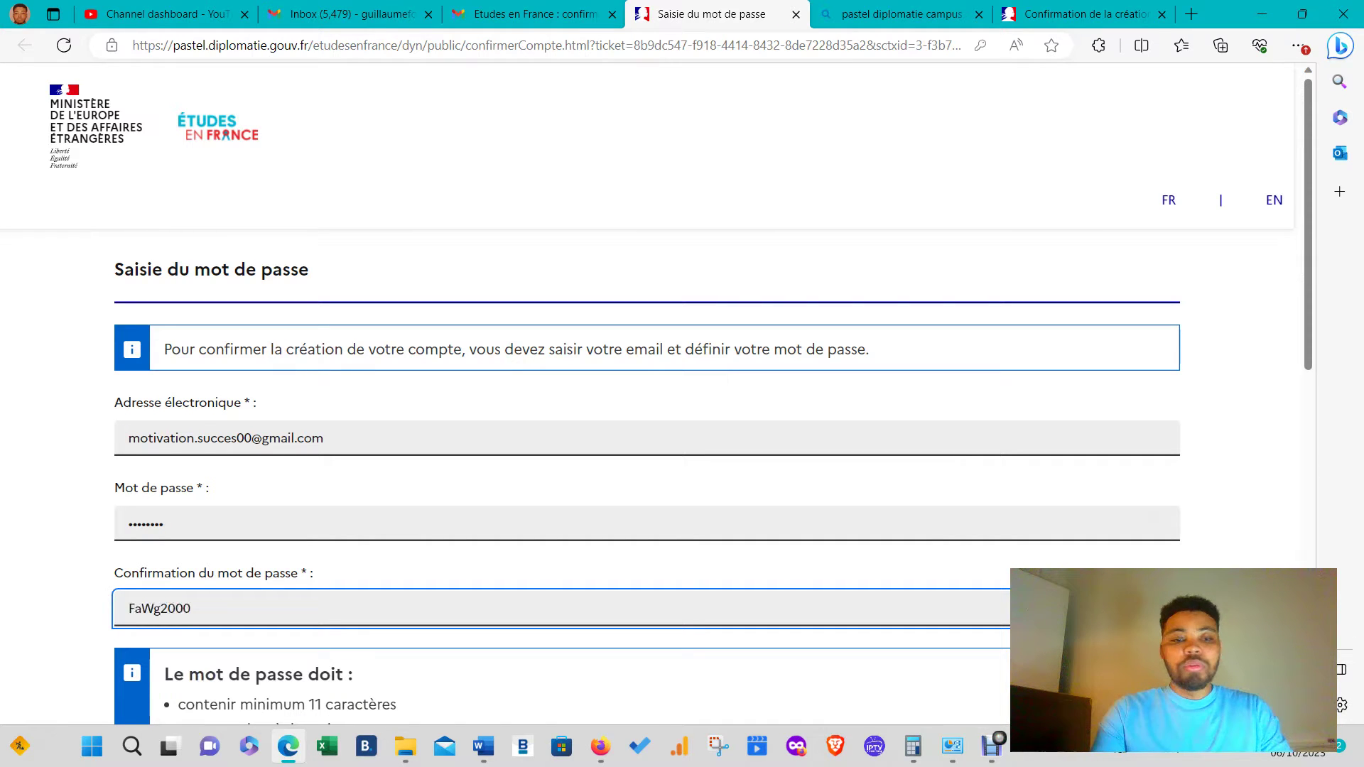
left_click(1152, 527)
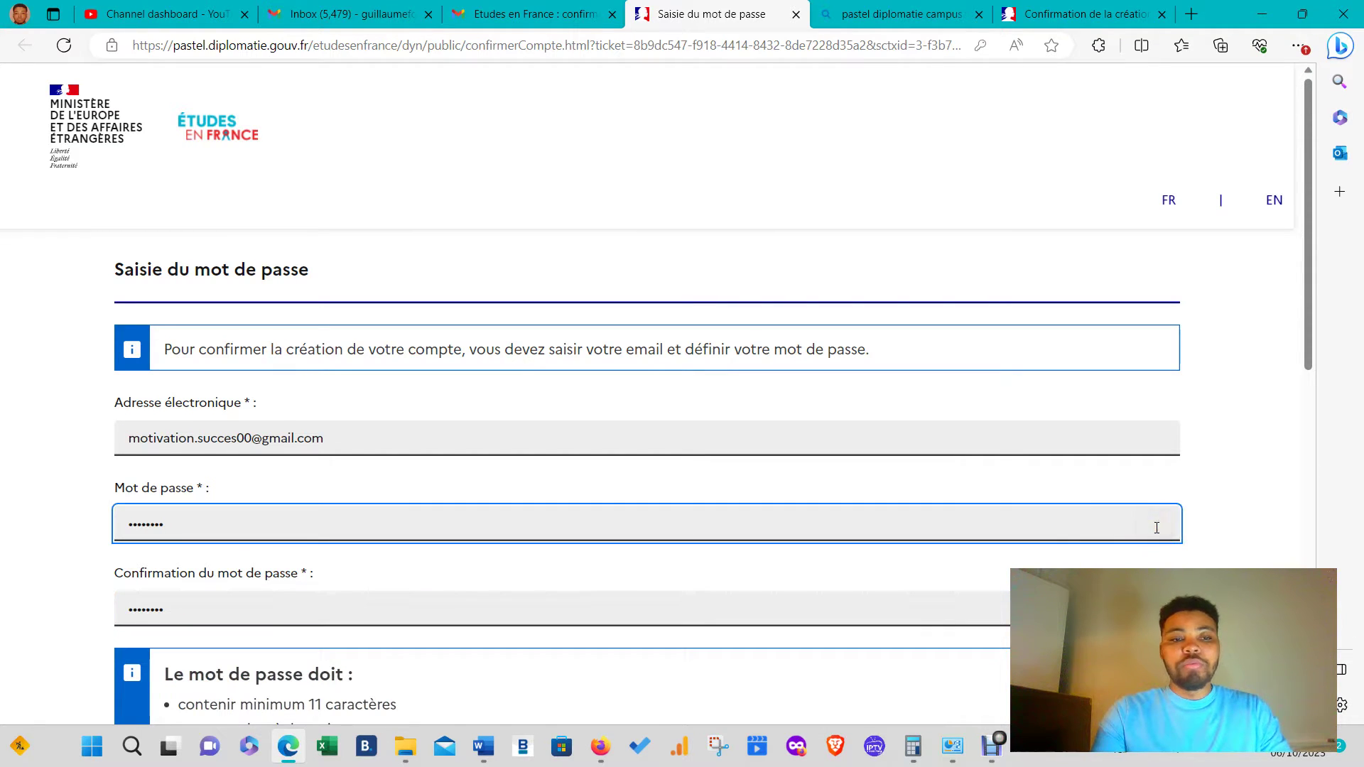
scroll(825, 590, "down", 5)
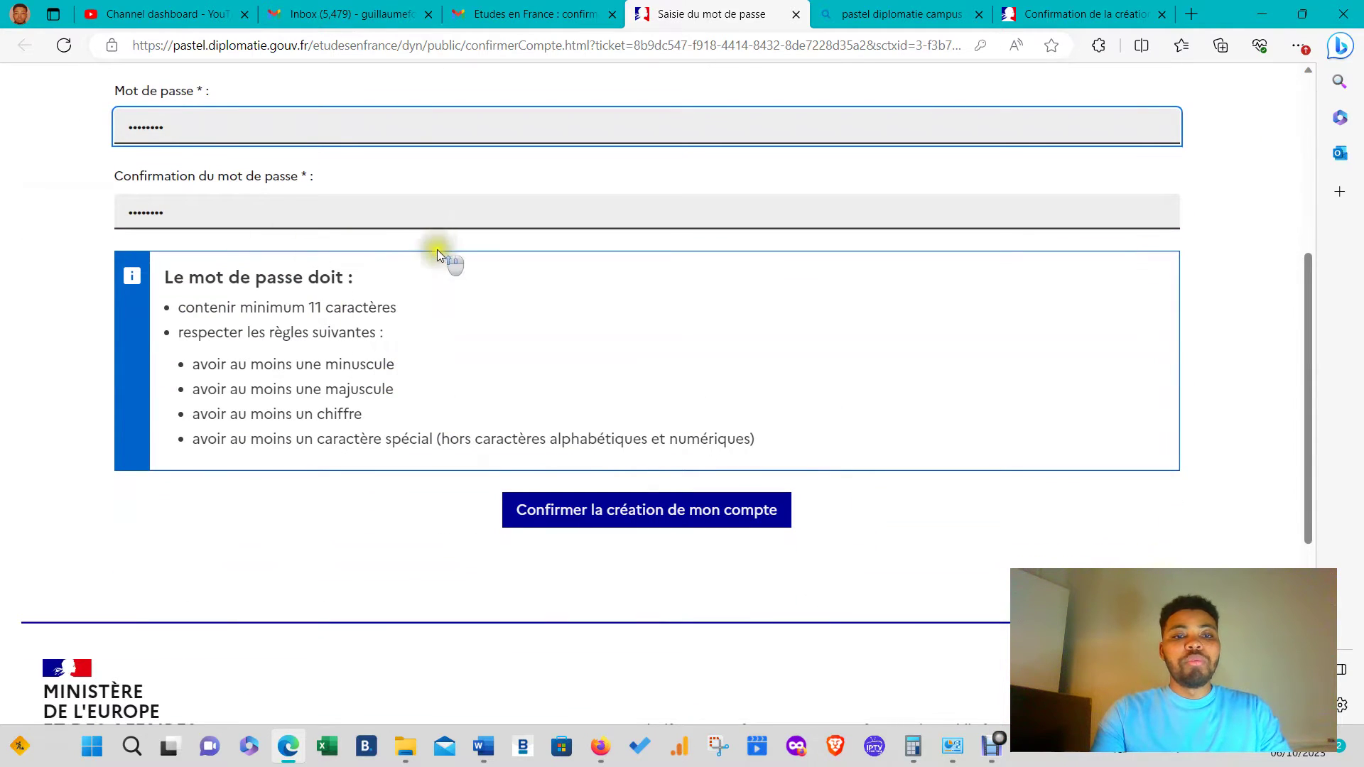
scroll(437, 249, "up", 5)
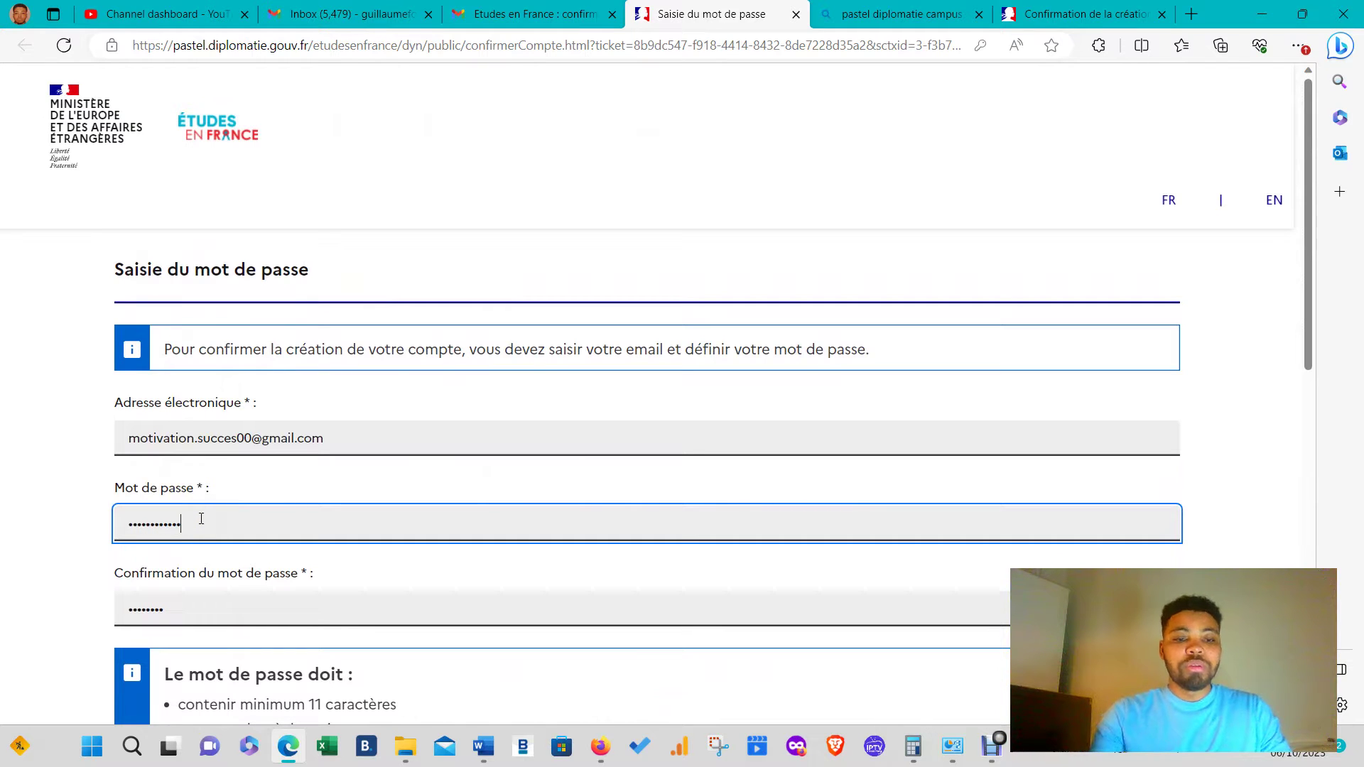
left_click(202, 605)
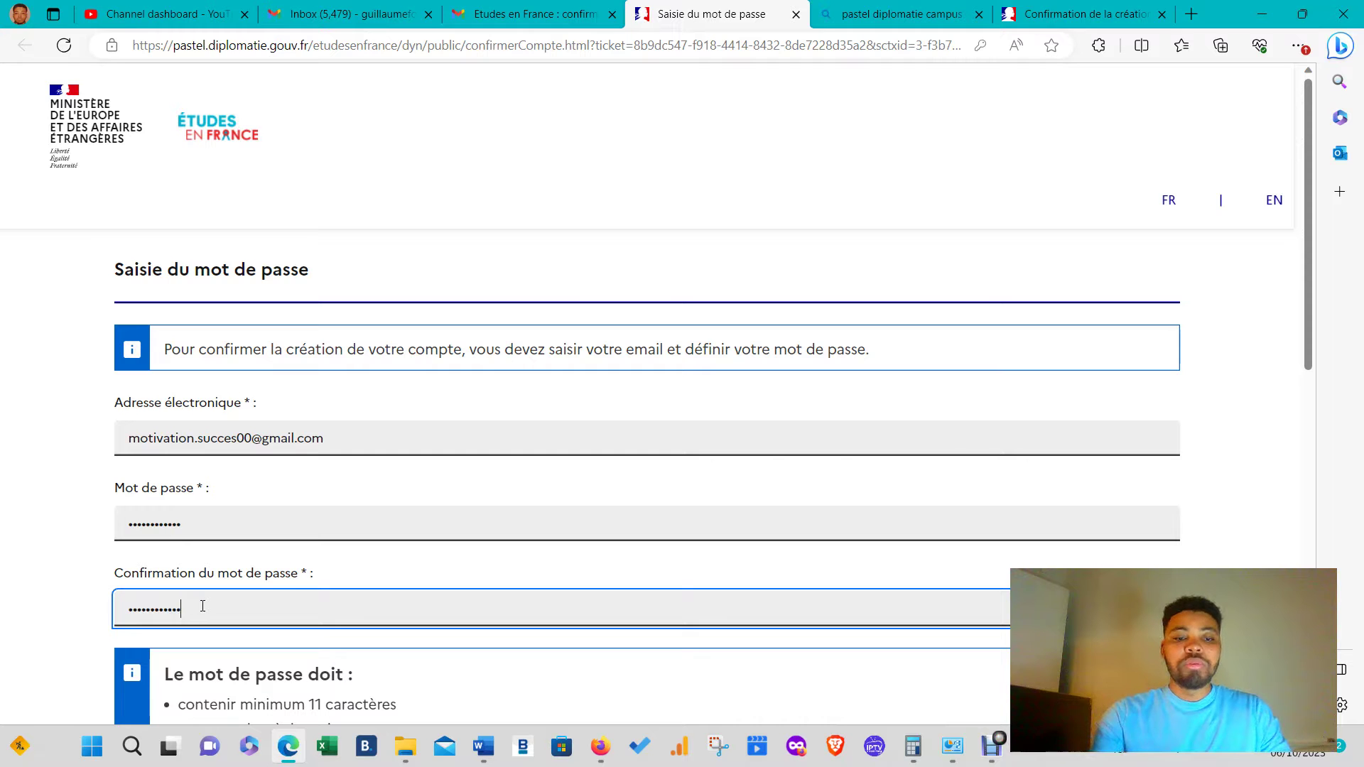
scroll(203, 606, "down", 6)
left_click(728, 388)
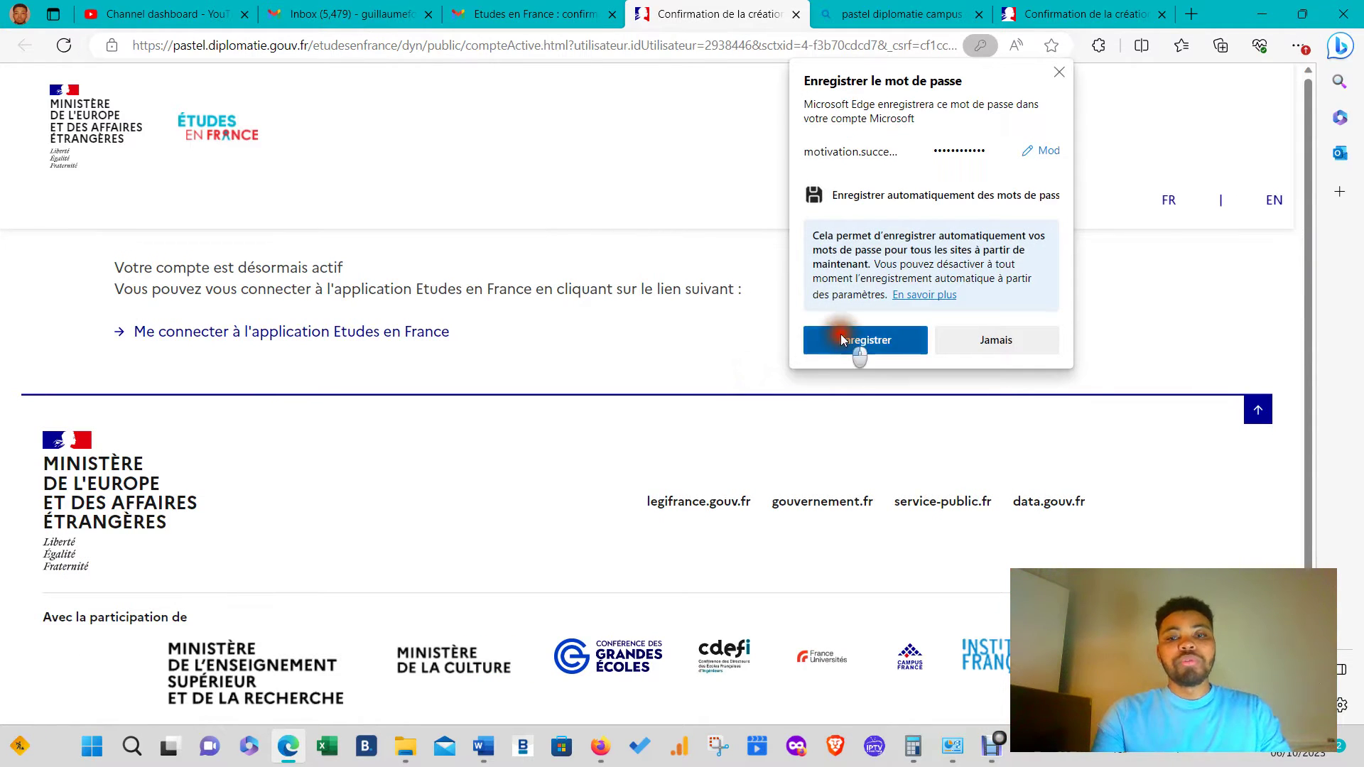
- Save the new password in the browser and open the Études en France login form
left_click(861, 339)
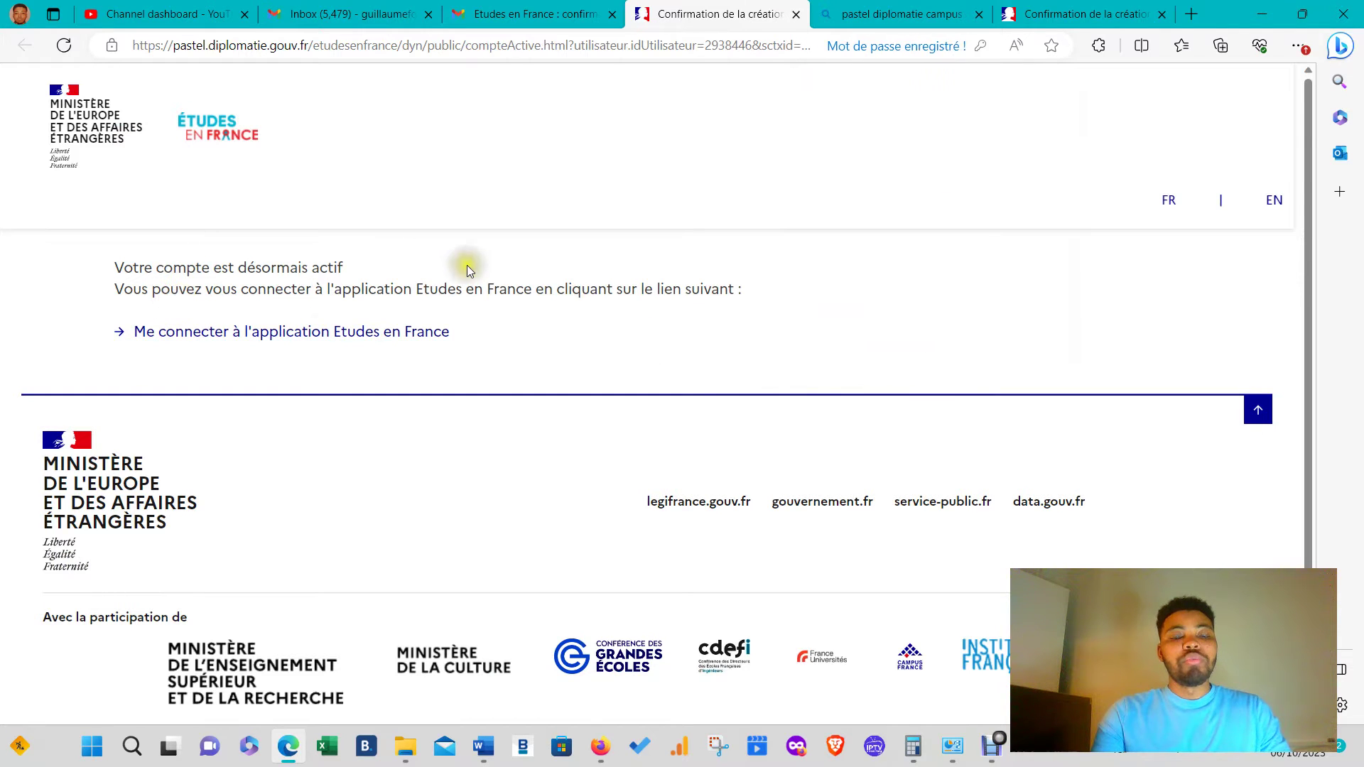
left_click(324, 331)
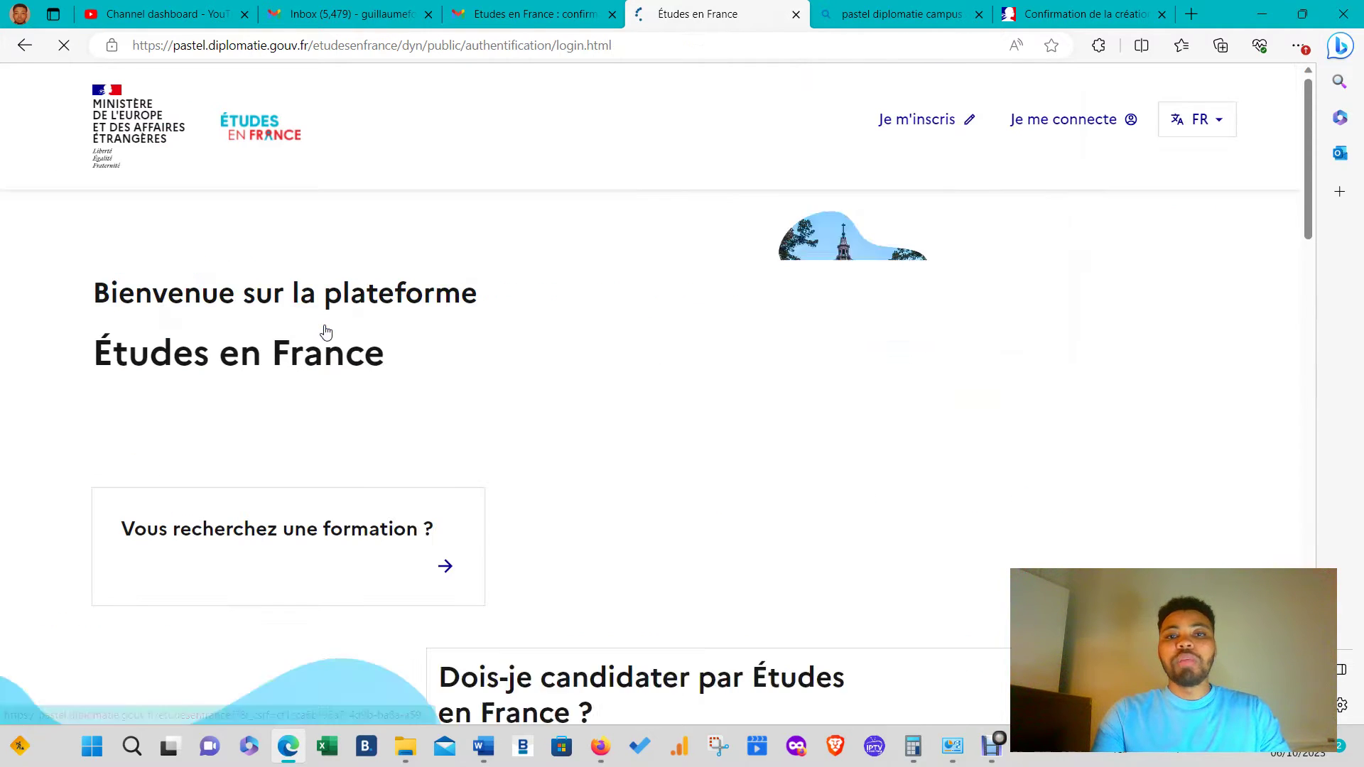
left_click(1087, 119)
left_click(651, 269)
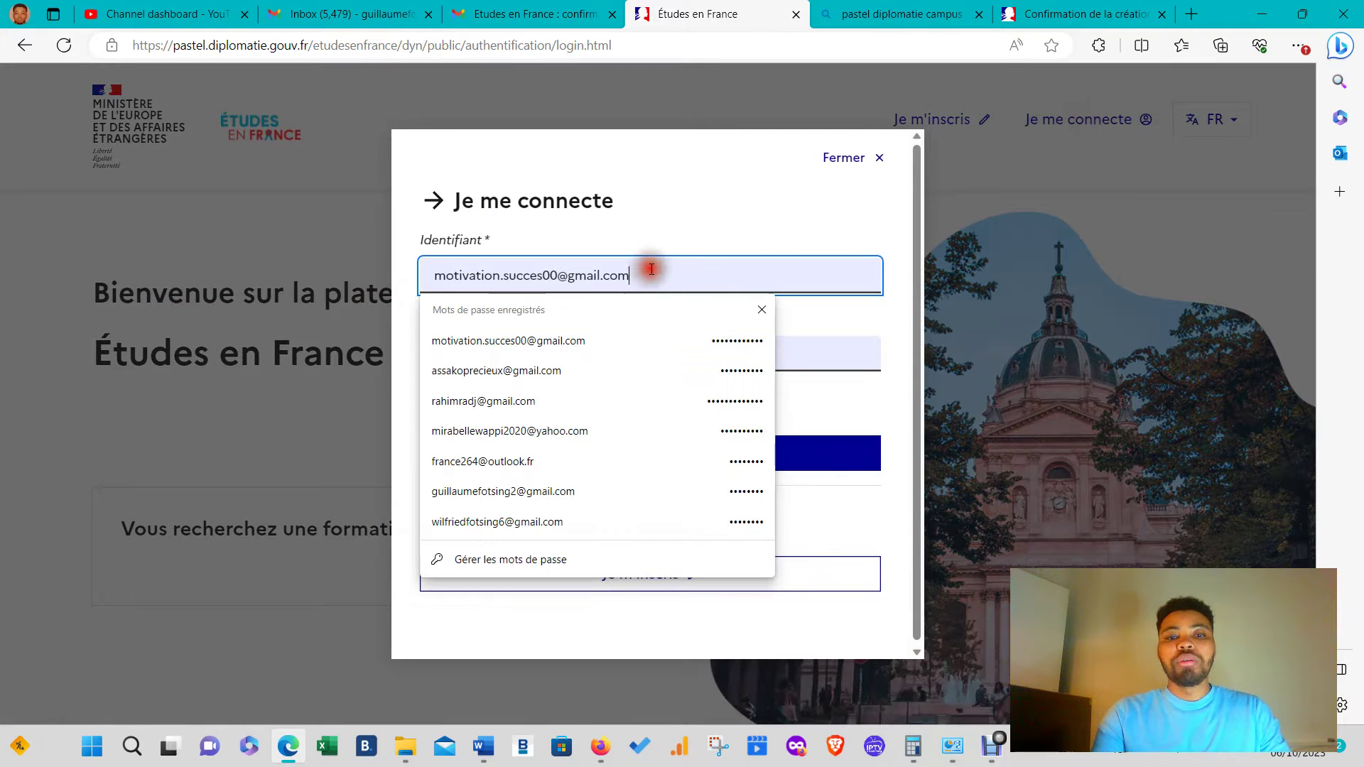
left_click(752, 242)
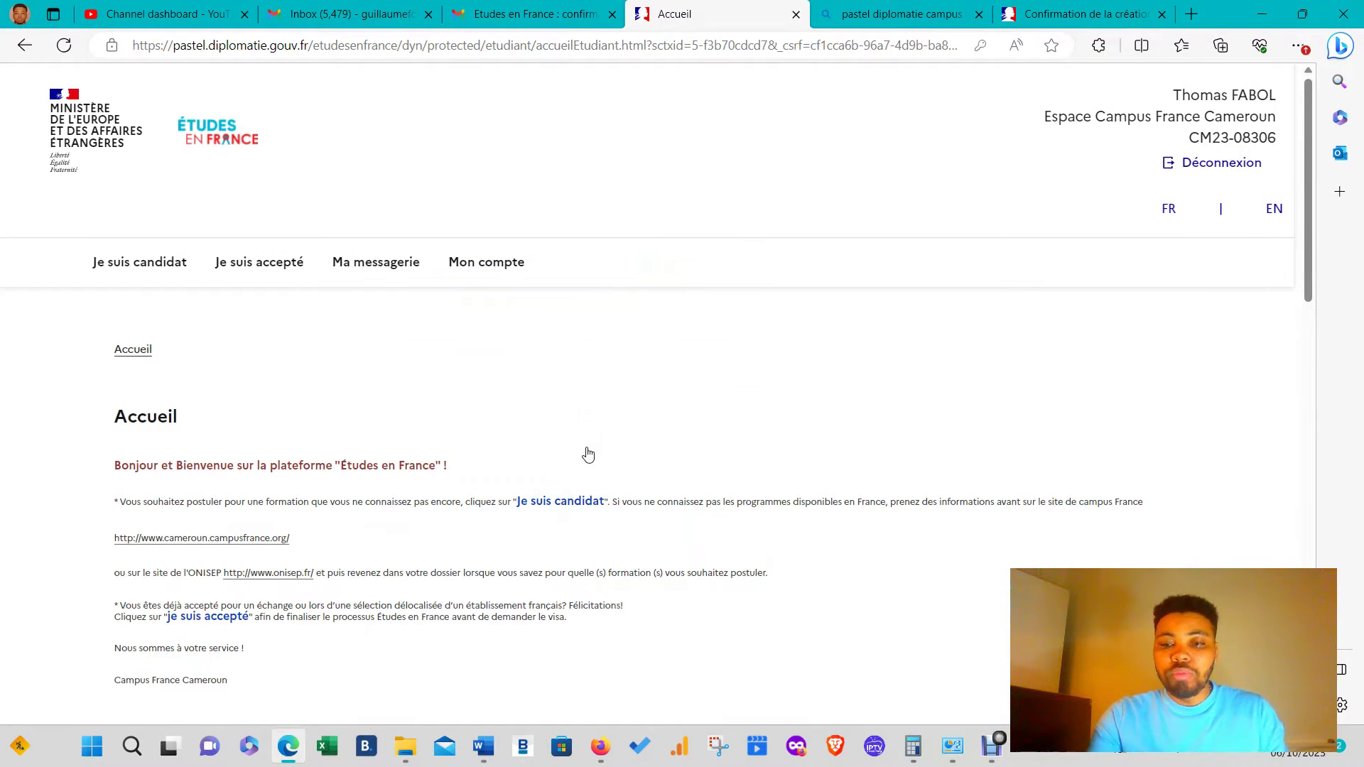
- Zoom the page to 125% and read the Accueil text mentioning Je suis candidat
key("ctrl+plus")
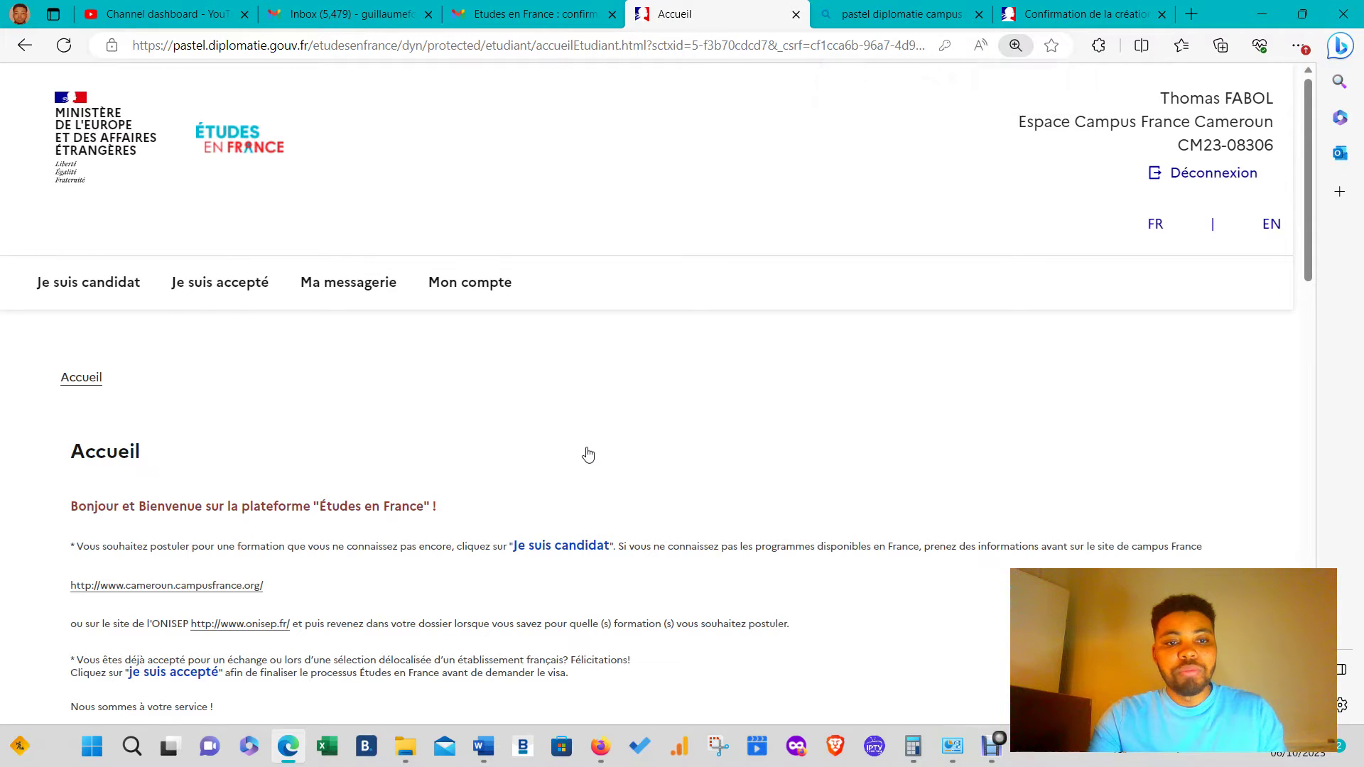
key("ctrl+plus")
scroll(500, 445, "down", 1)
scroll(500, 445, "down", 4)
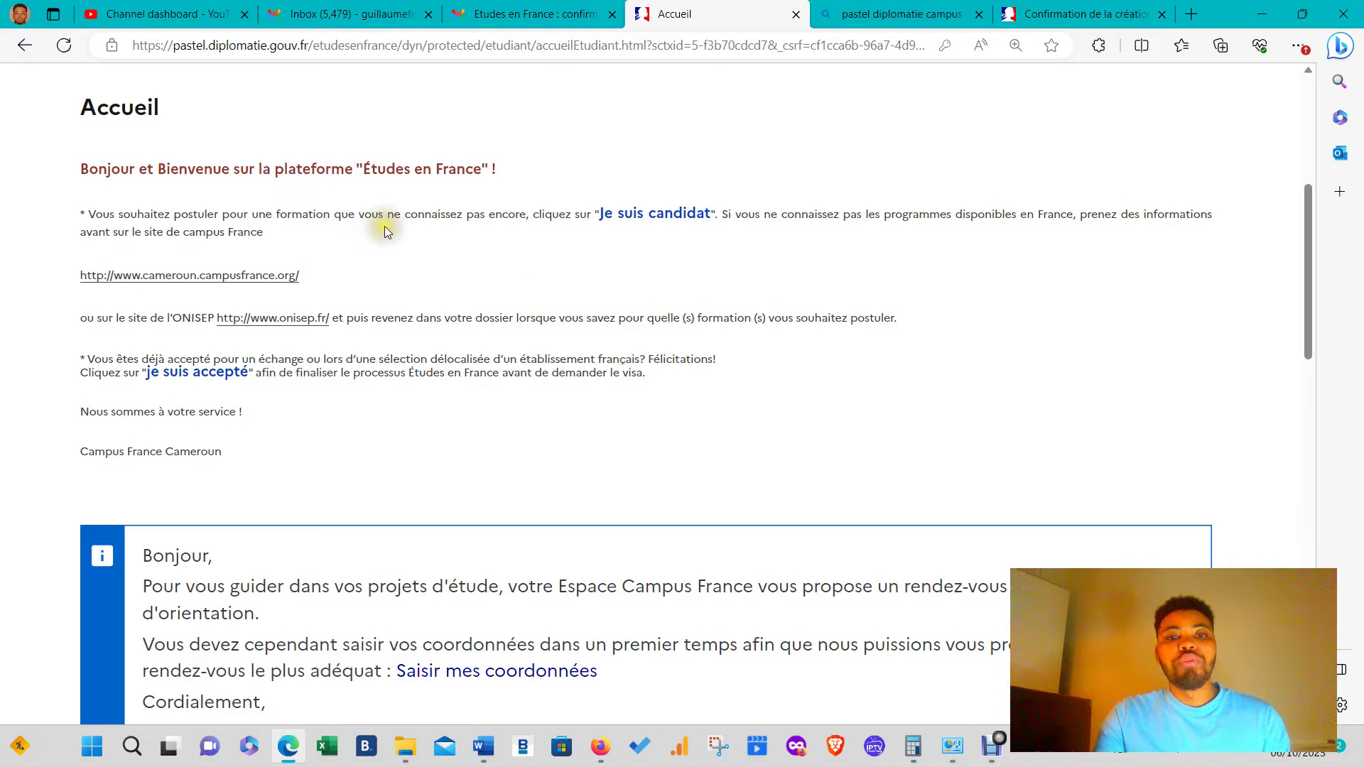
left_click_drag(624, 214, 705, 217)
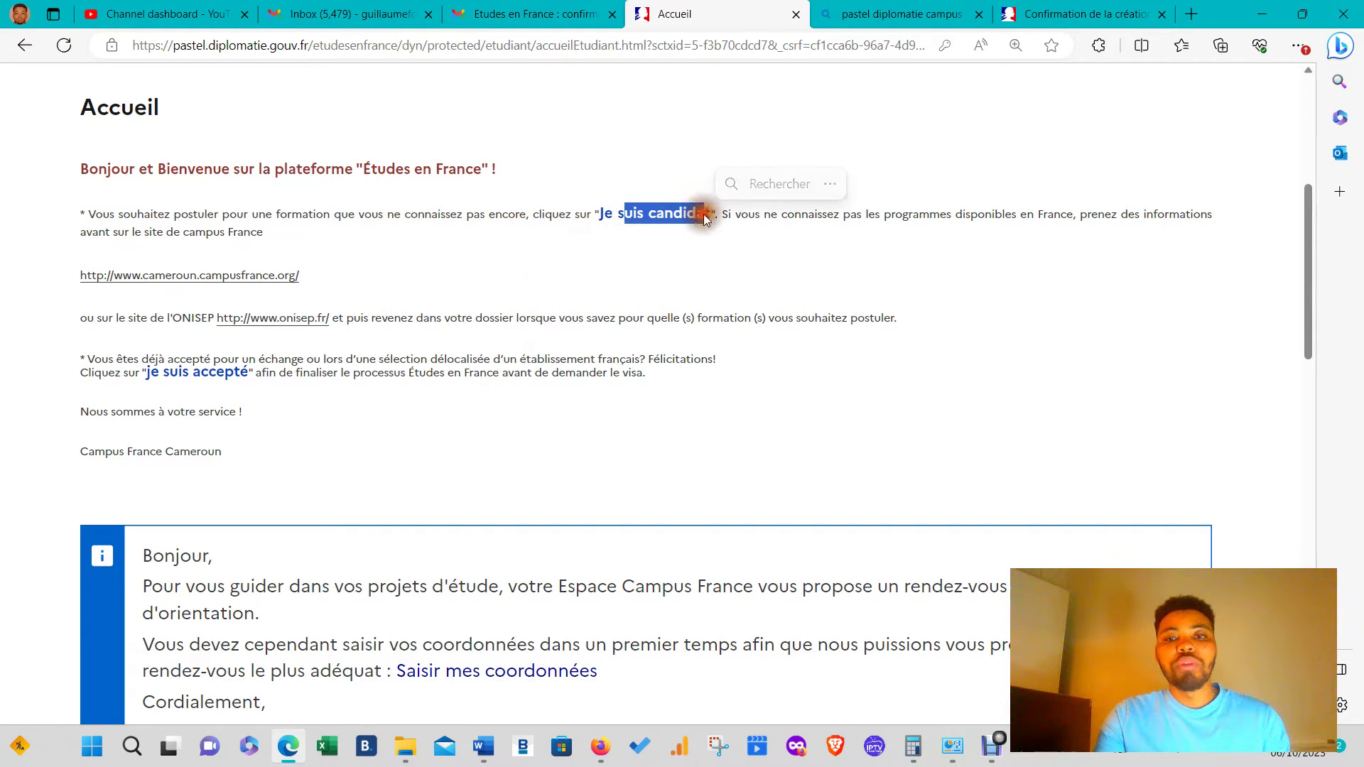
left_click(798, 215)
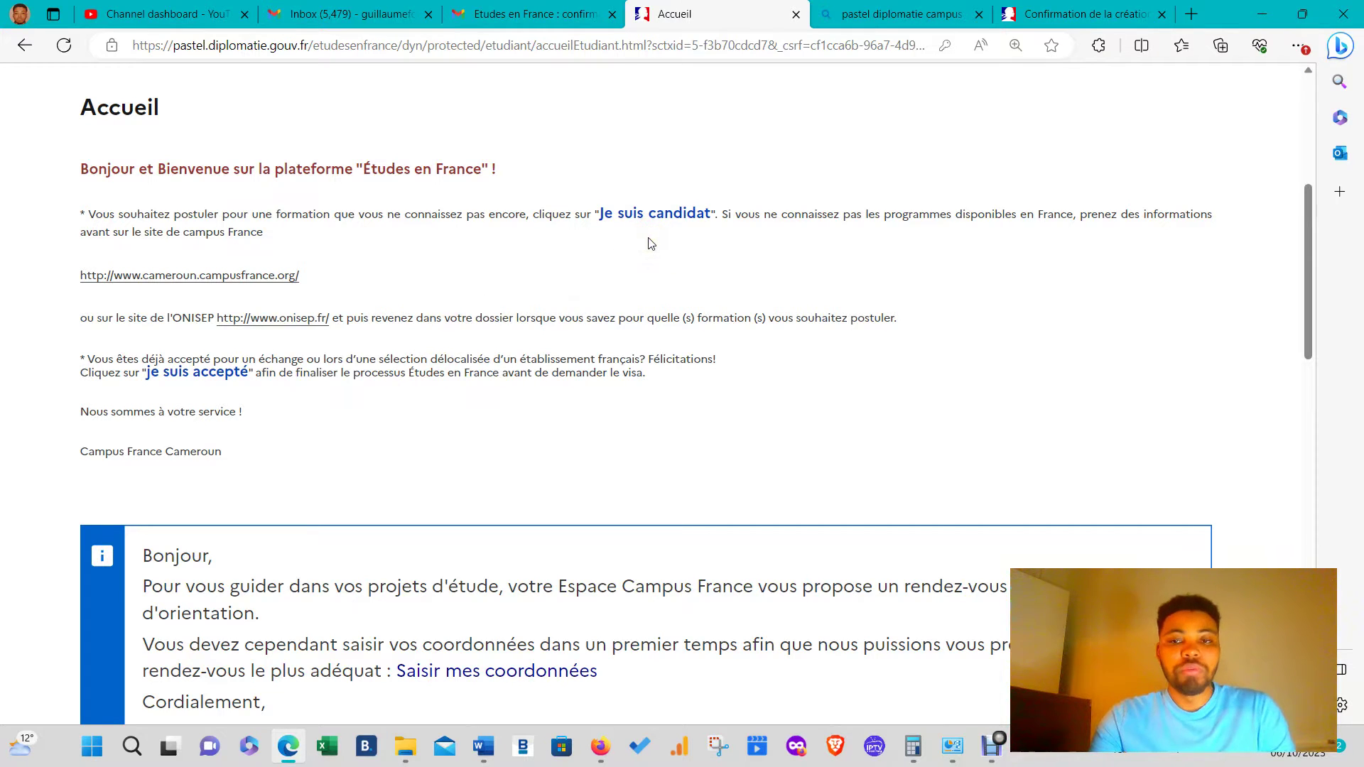
- Scroll through the Accueil page, then go to Je suis candidat from the navigation bar
scroll(622, 286, "down", 5)
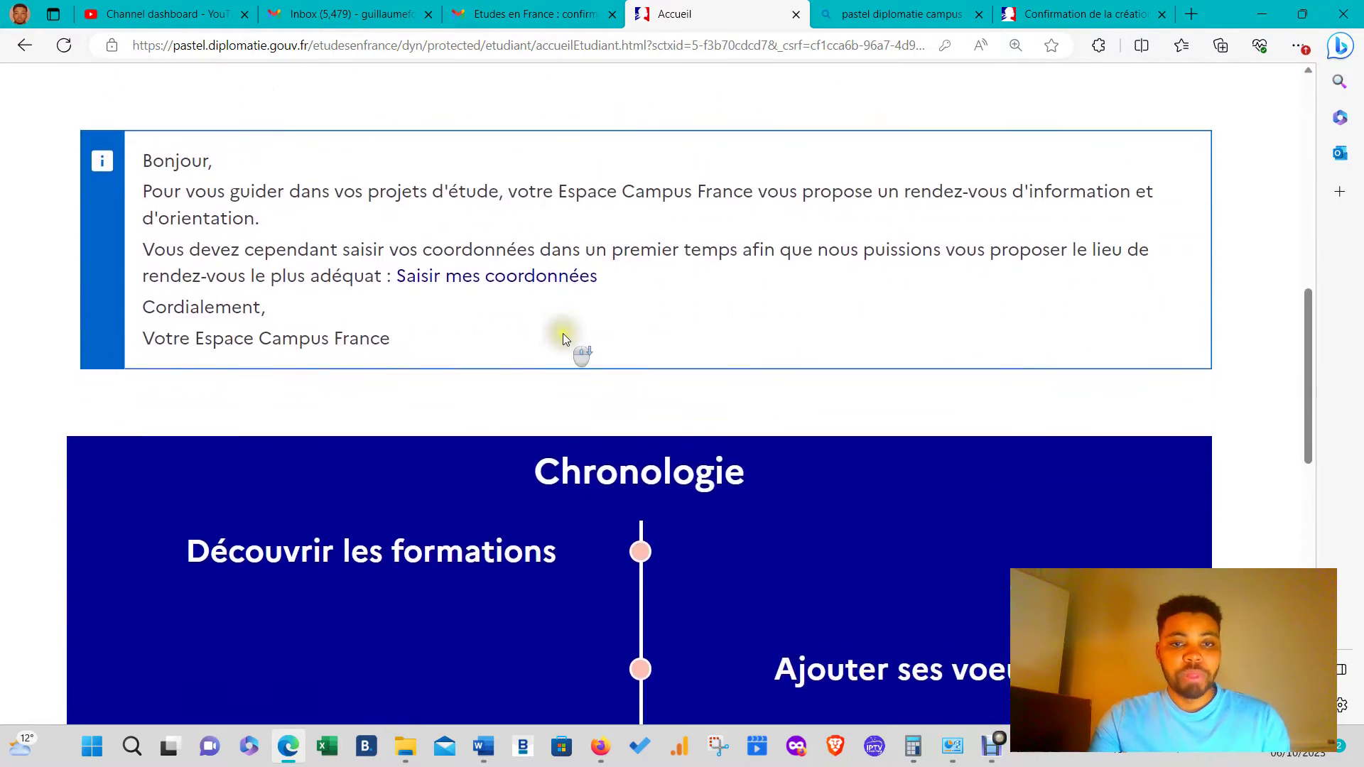
scroll(457, 278, "down", 4)
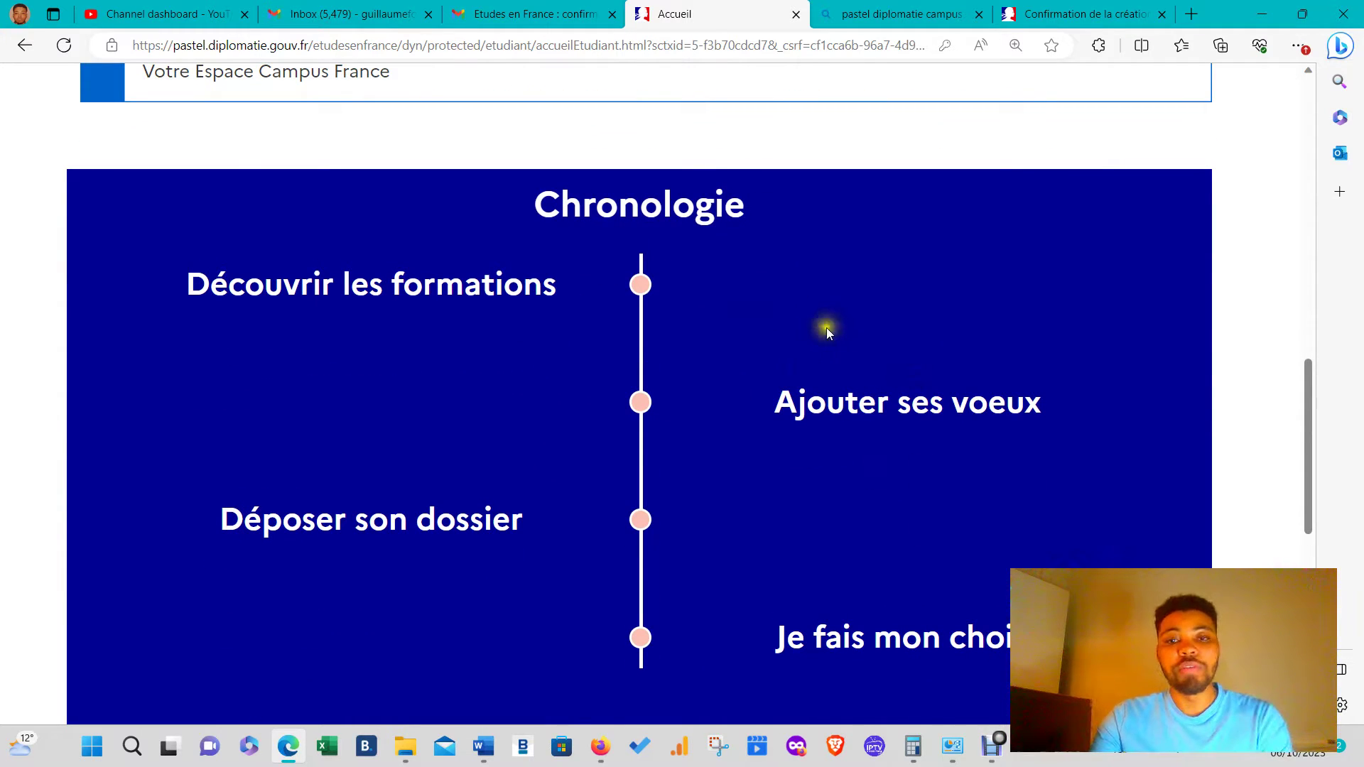
left_click(554, 314)
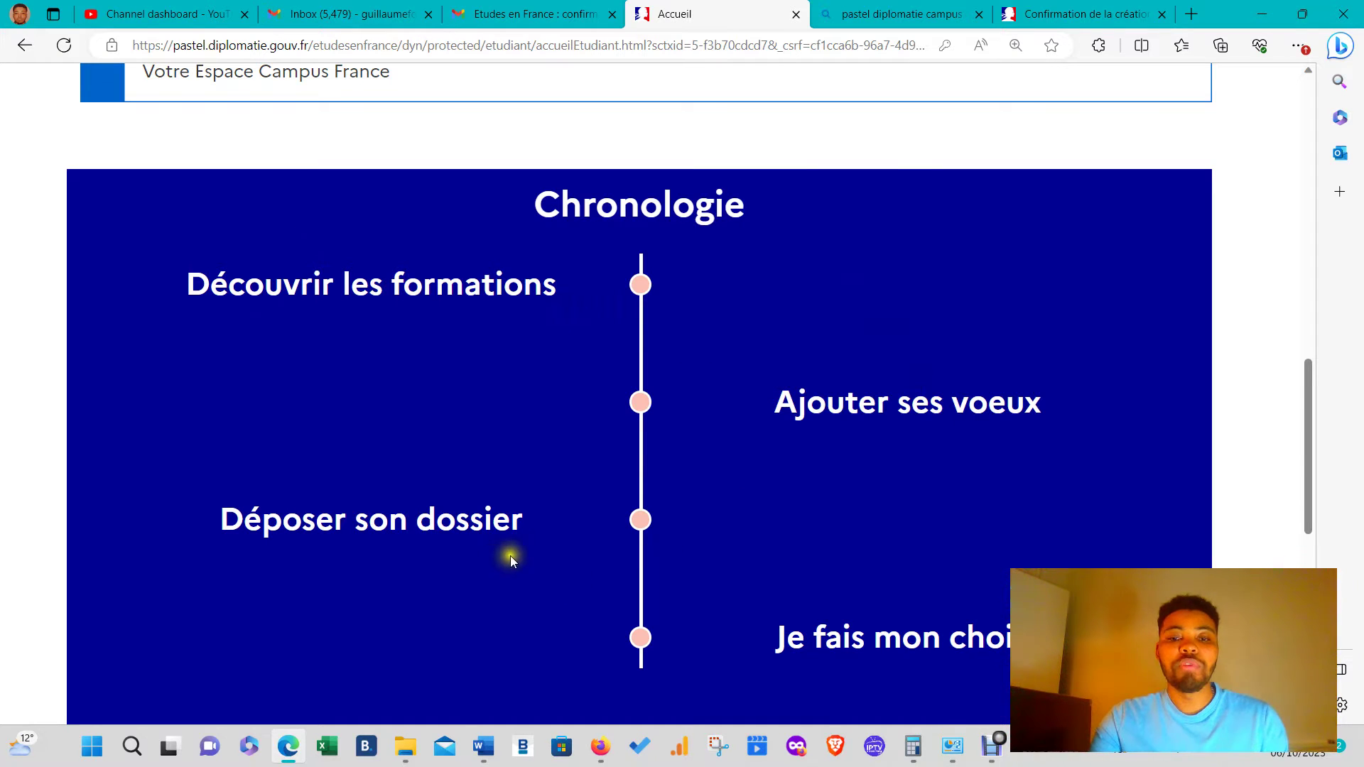
scroll(1247, 472, "down", 10)
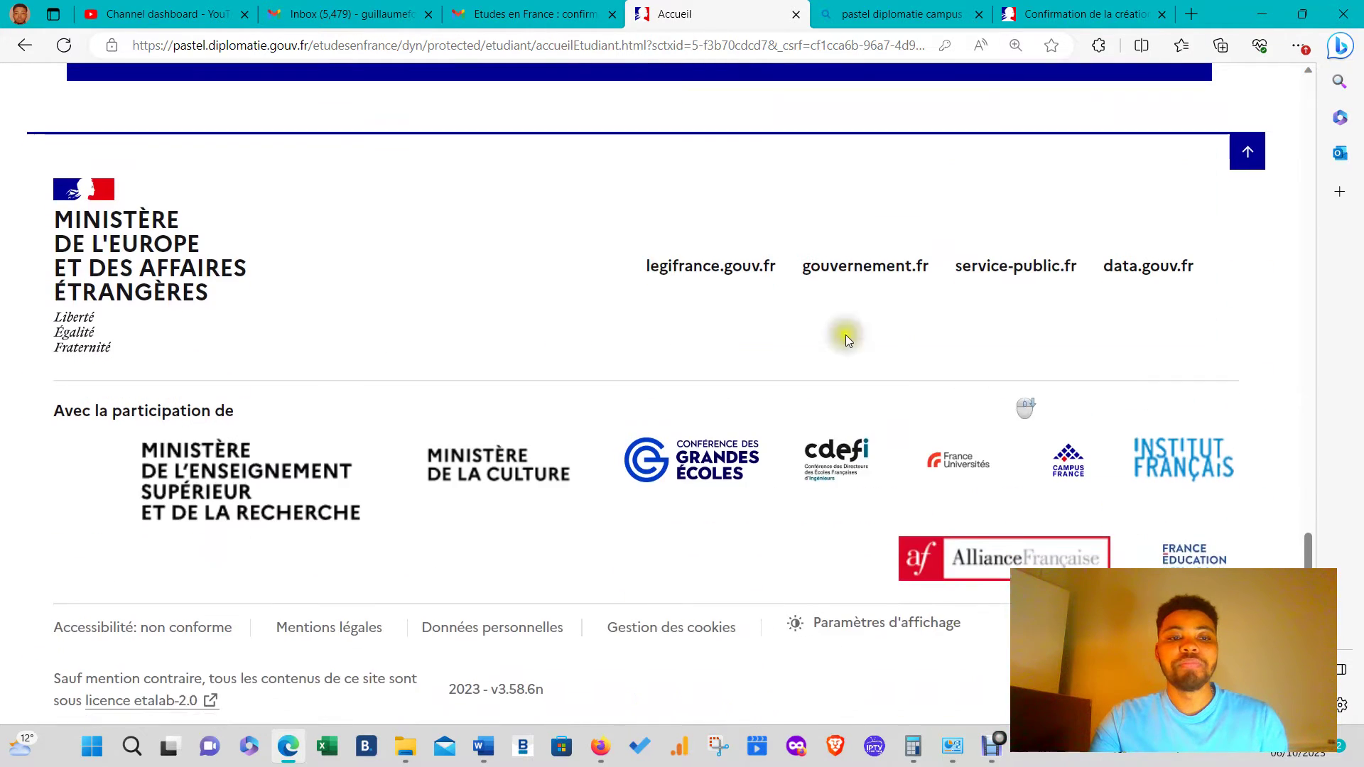
scroll(939, 276, "up", 20)
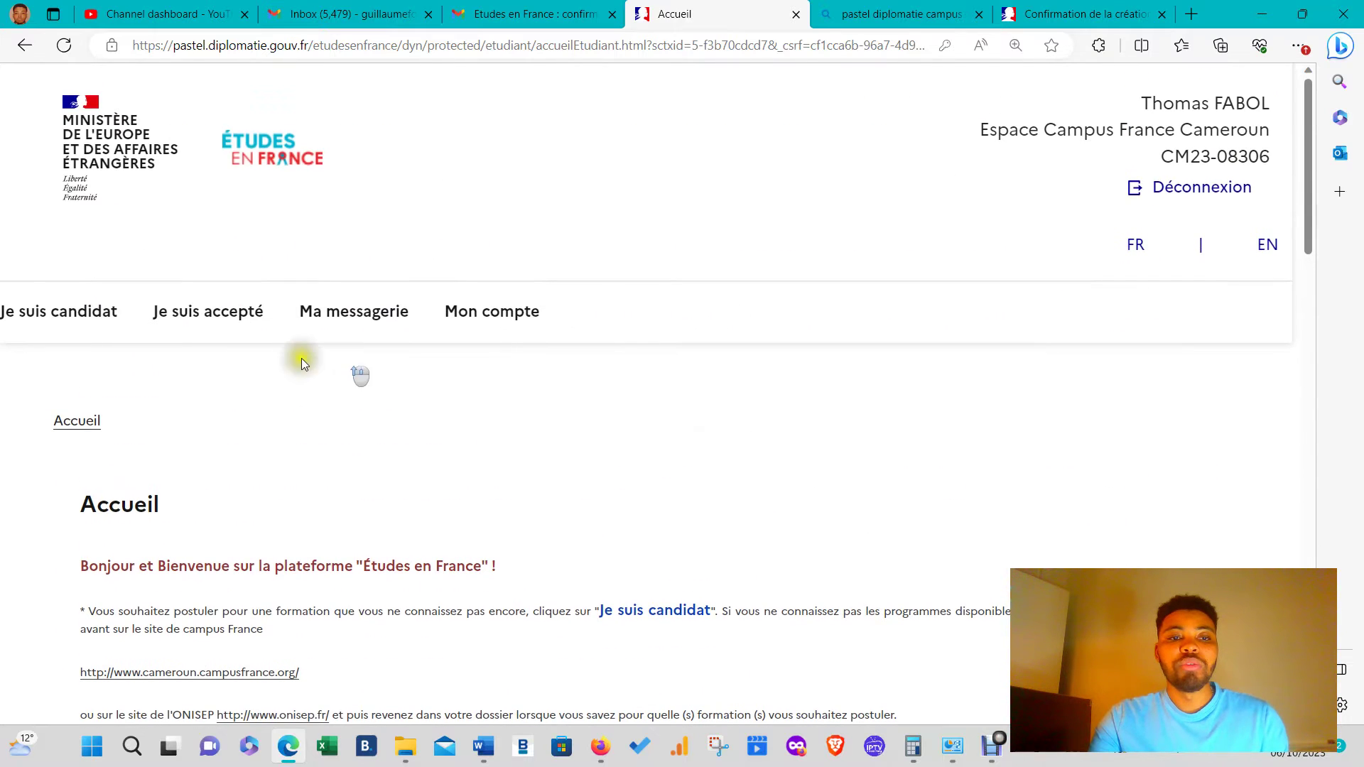
left_click(41, 315)
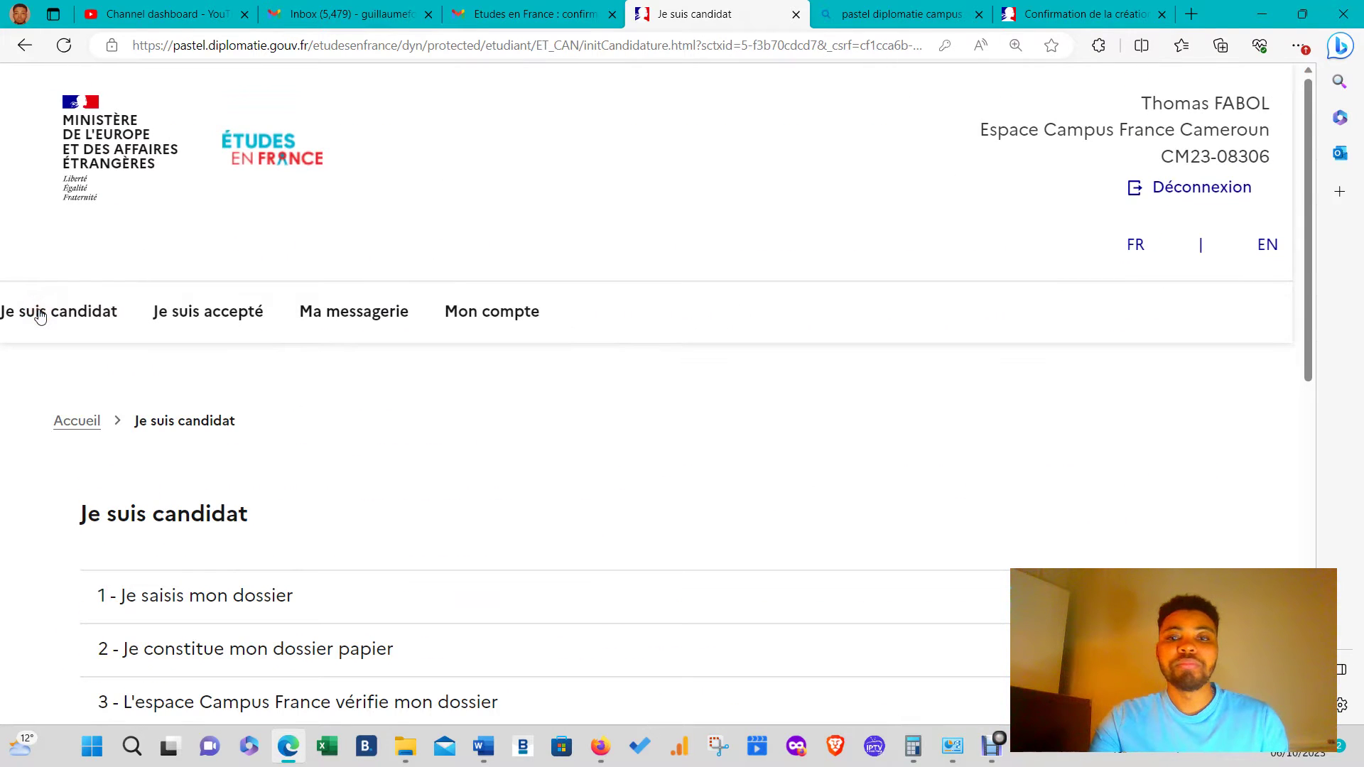
- Expand and collapse the paper dossier, Campus France check and institutions steps to read them
scroll(441, 364, "down", 2)
scroll(181, 424, "down", 4)
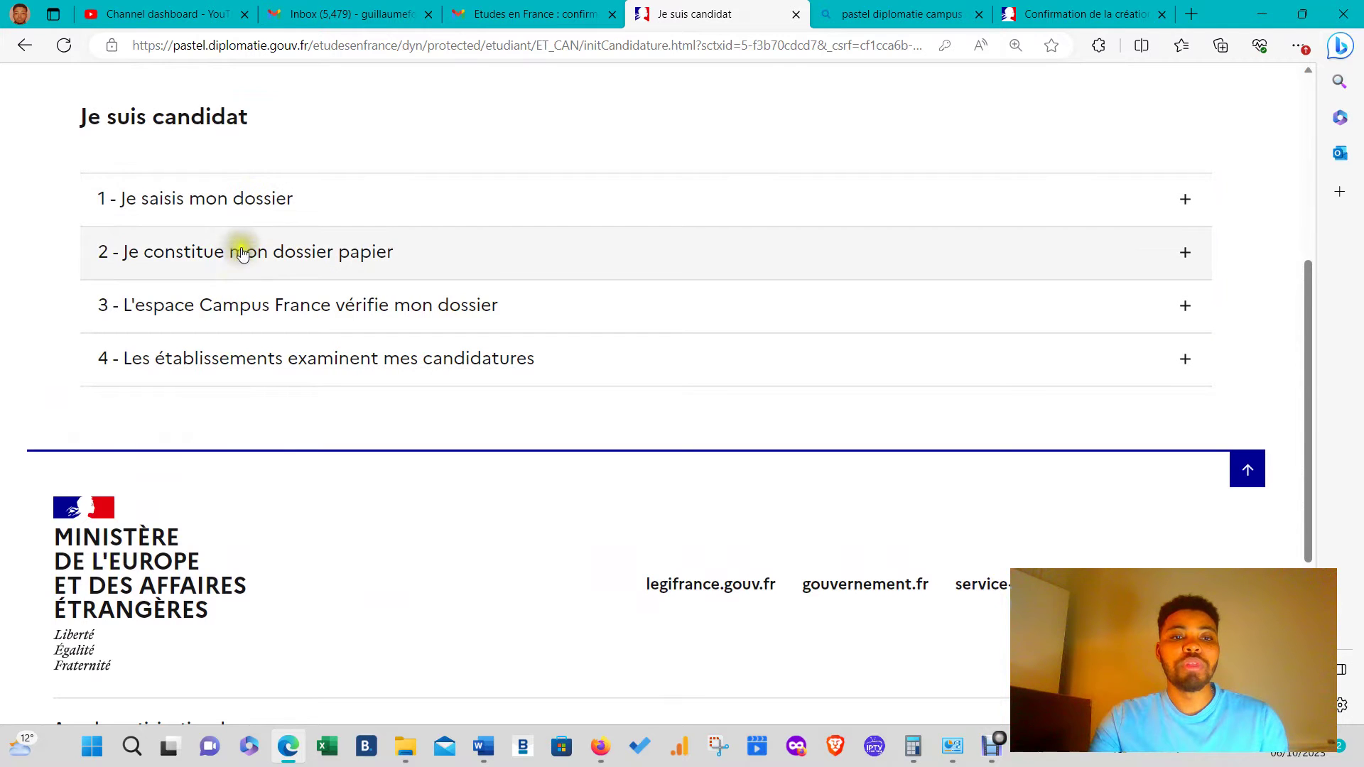
left_click(358, 258)
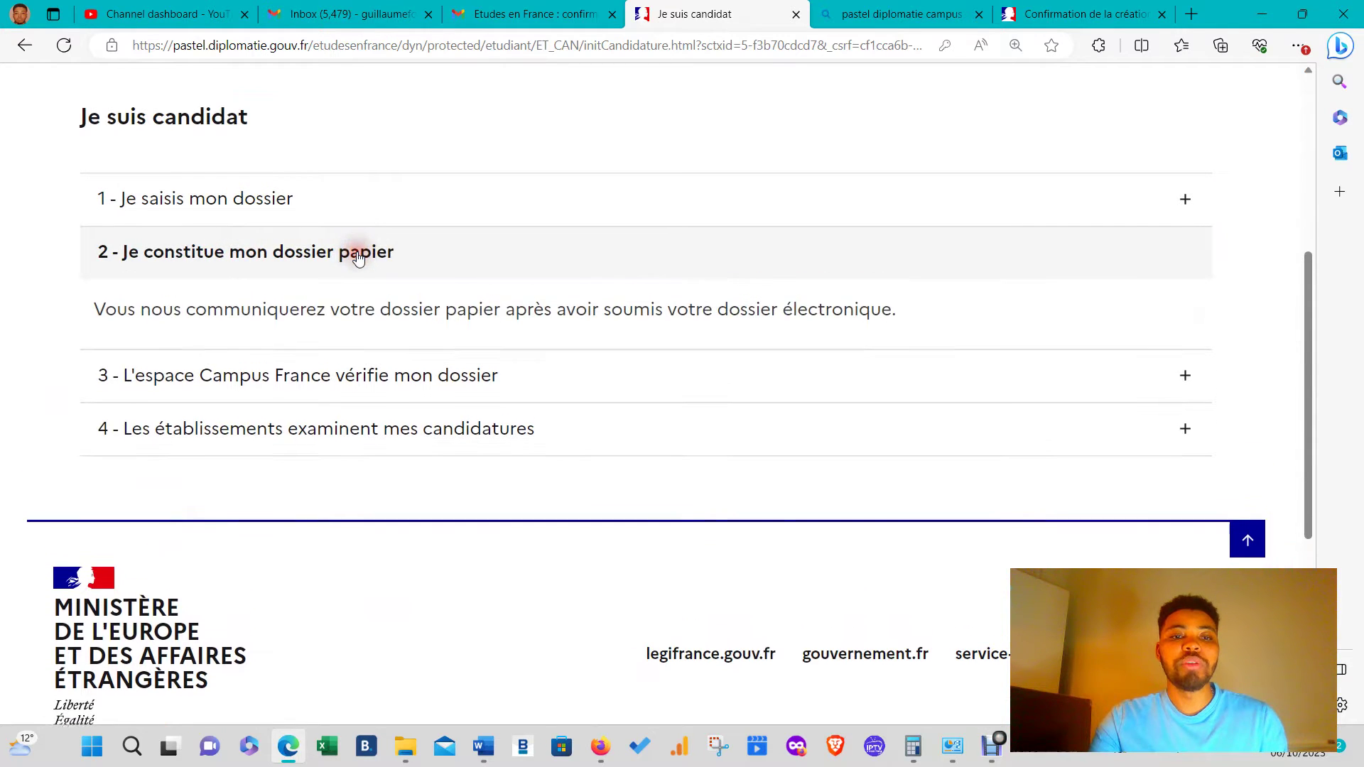
left_click(280, 267)
left_click(267, 307)
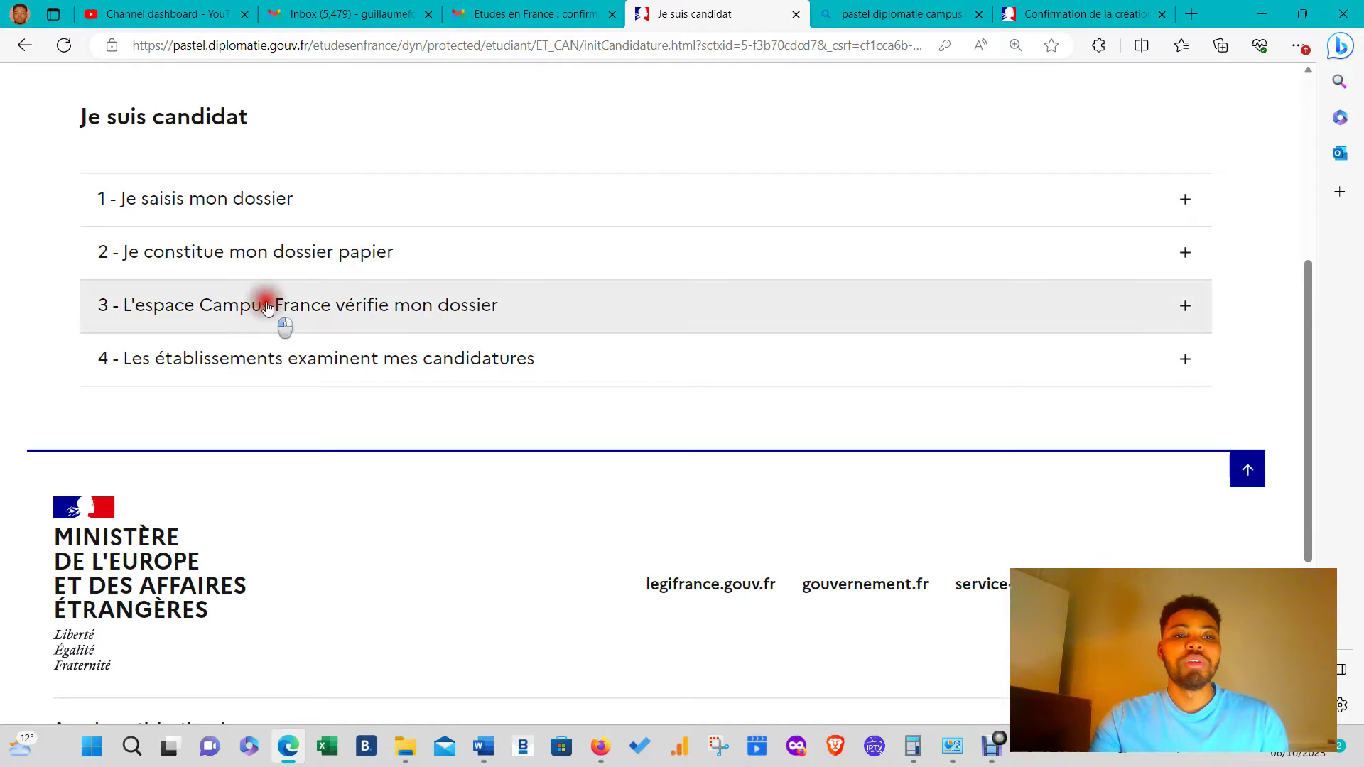
left_click(267, 307)
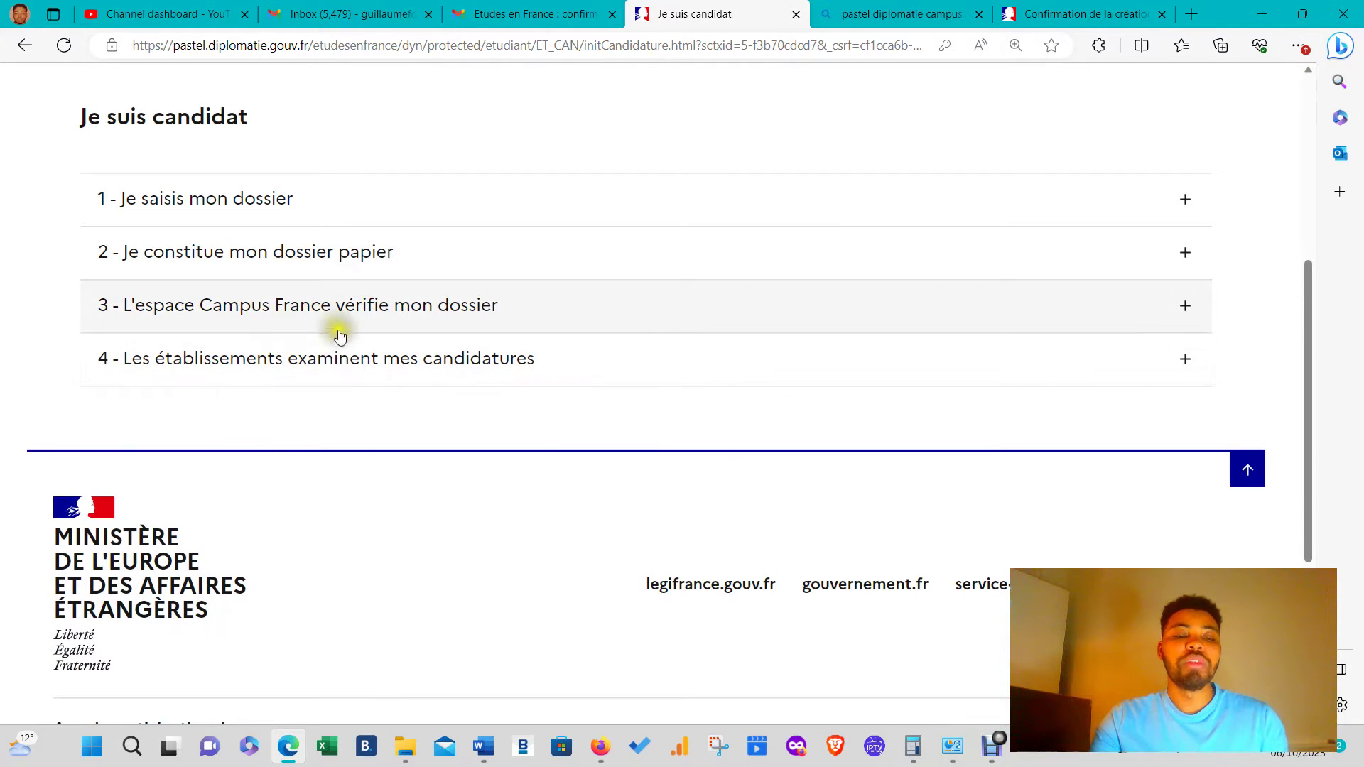
left_click(333, 363)
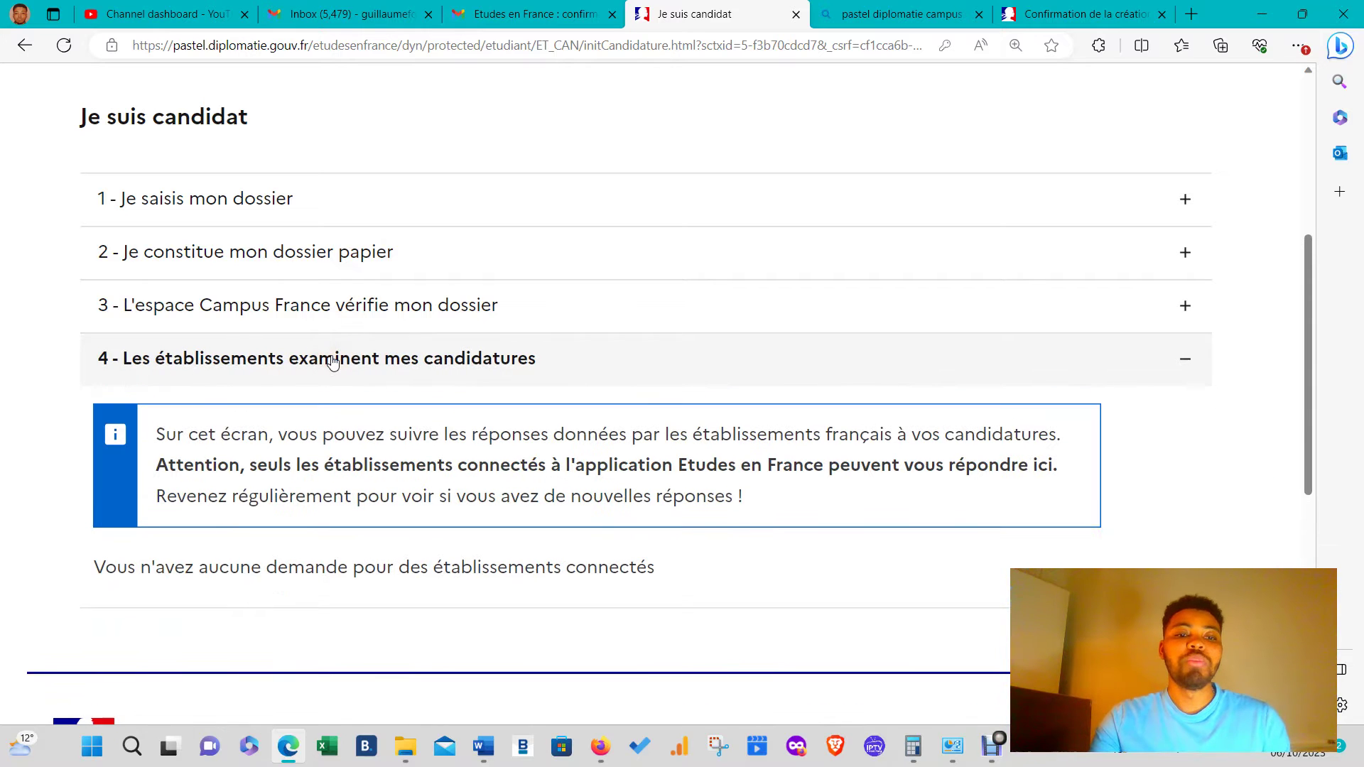
left_click(333, 361)
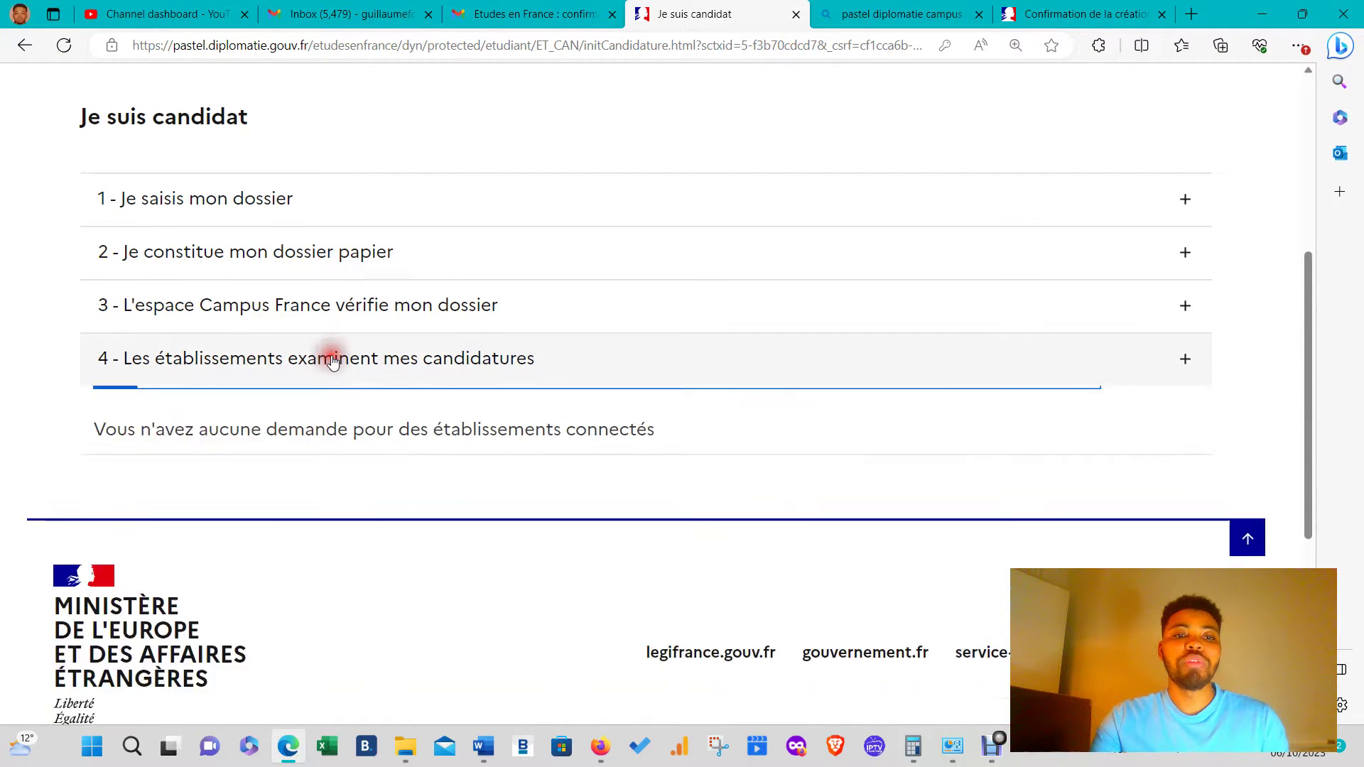
- Expand step 1 and open 1.1 - Je saisis mes informations personnelles
left_click(244, 200)
scroll(491, 378, "down", 2)
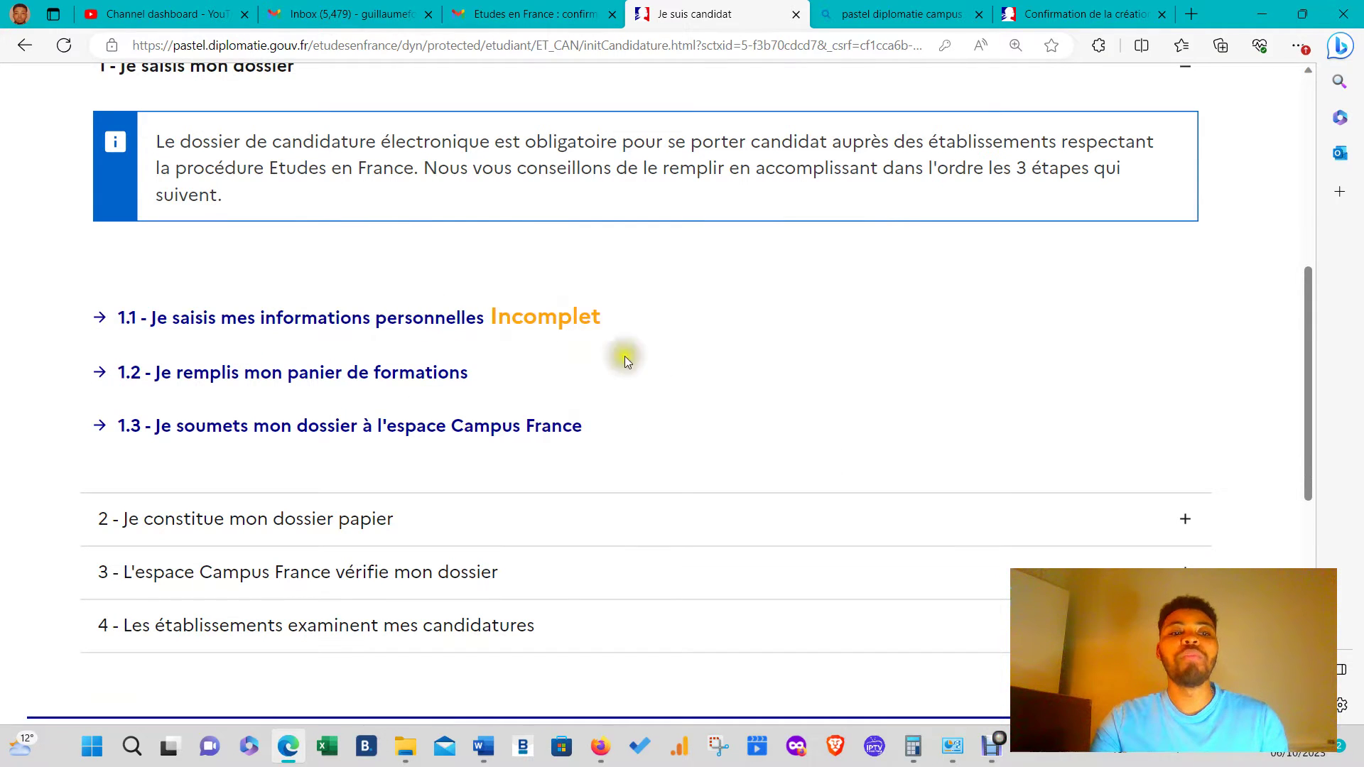
left_click(444, 325)
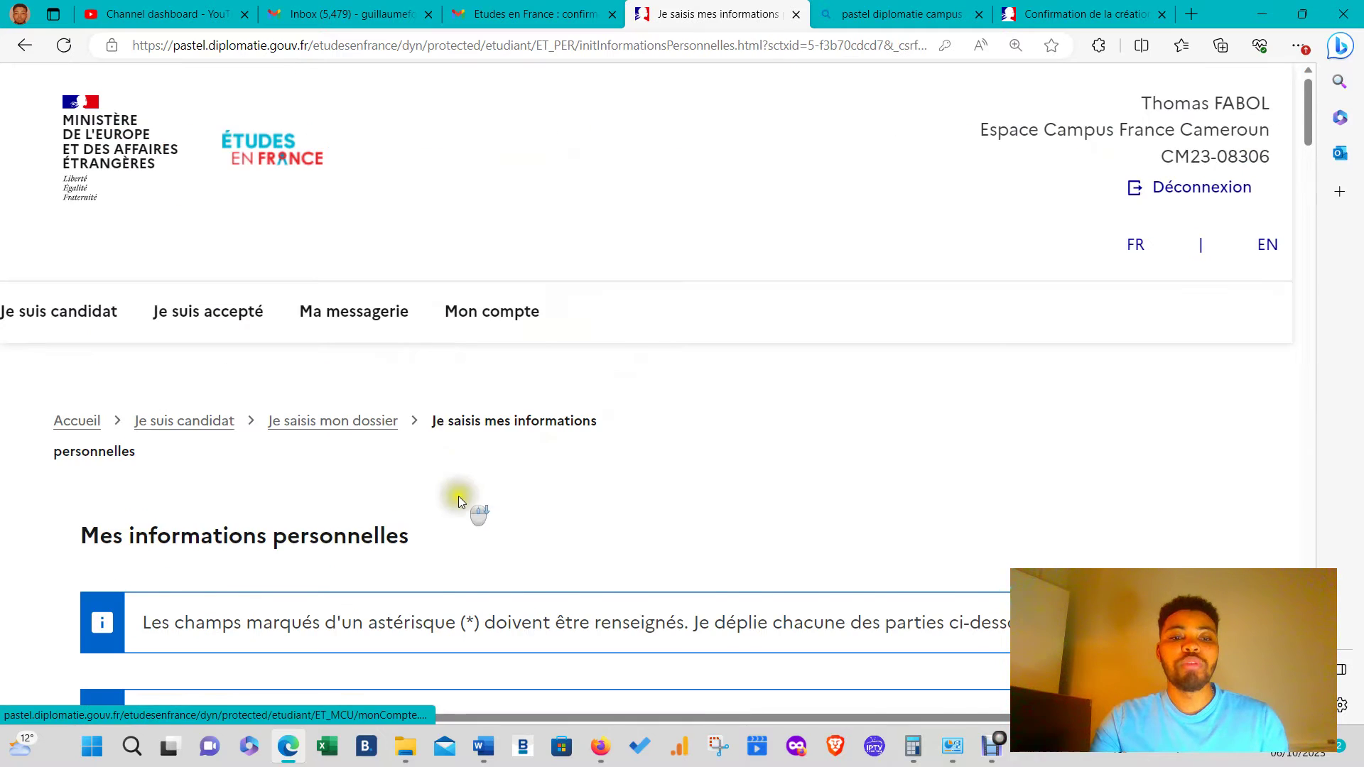
- Scroll the personal information page and highlight the Études en France identifier
scroll(458, 496, "down", 8)
scroll(417, 430, "down", 2)
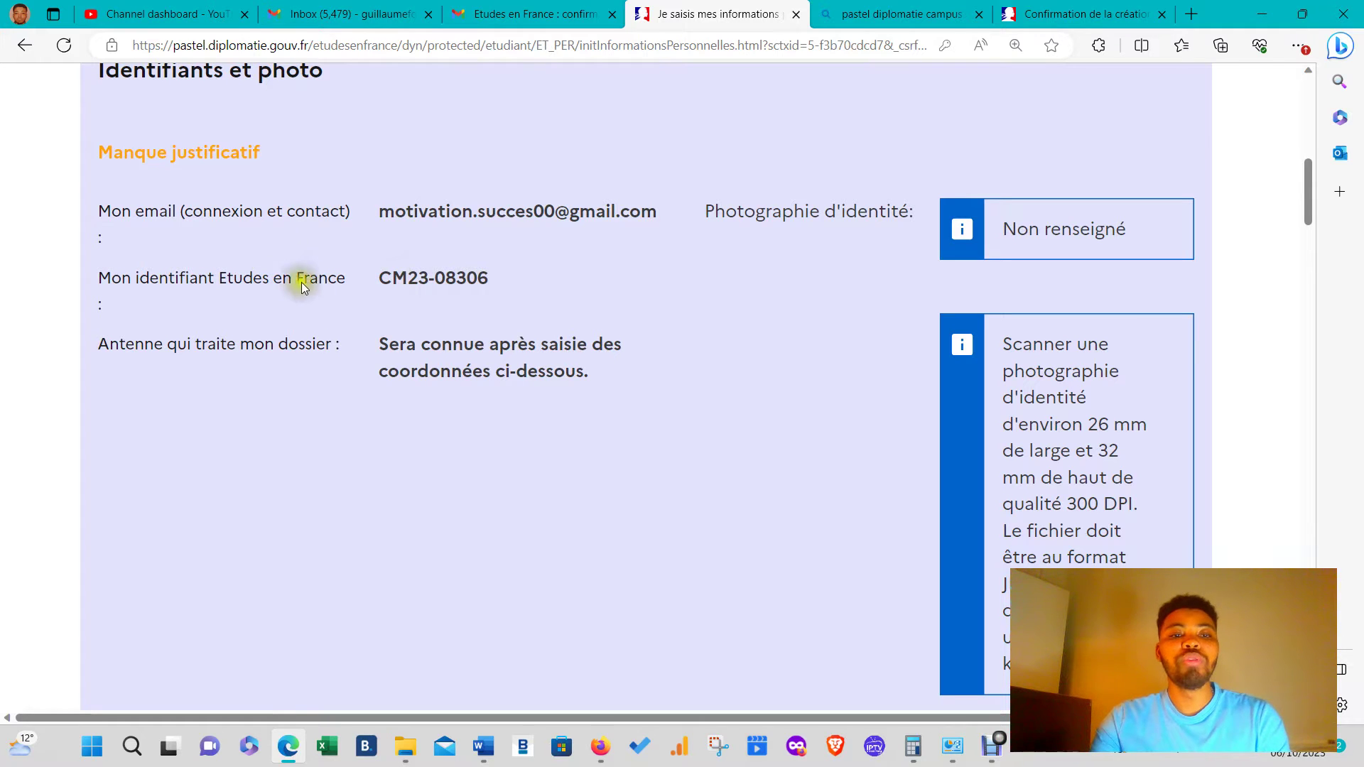
left_click_drag(369, 281, 490, 278)
left_click(443, 351)
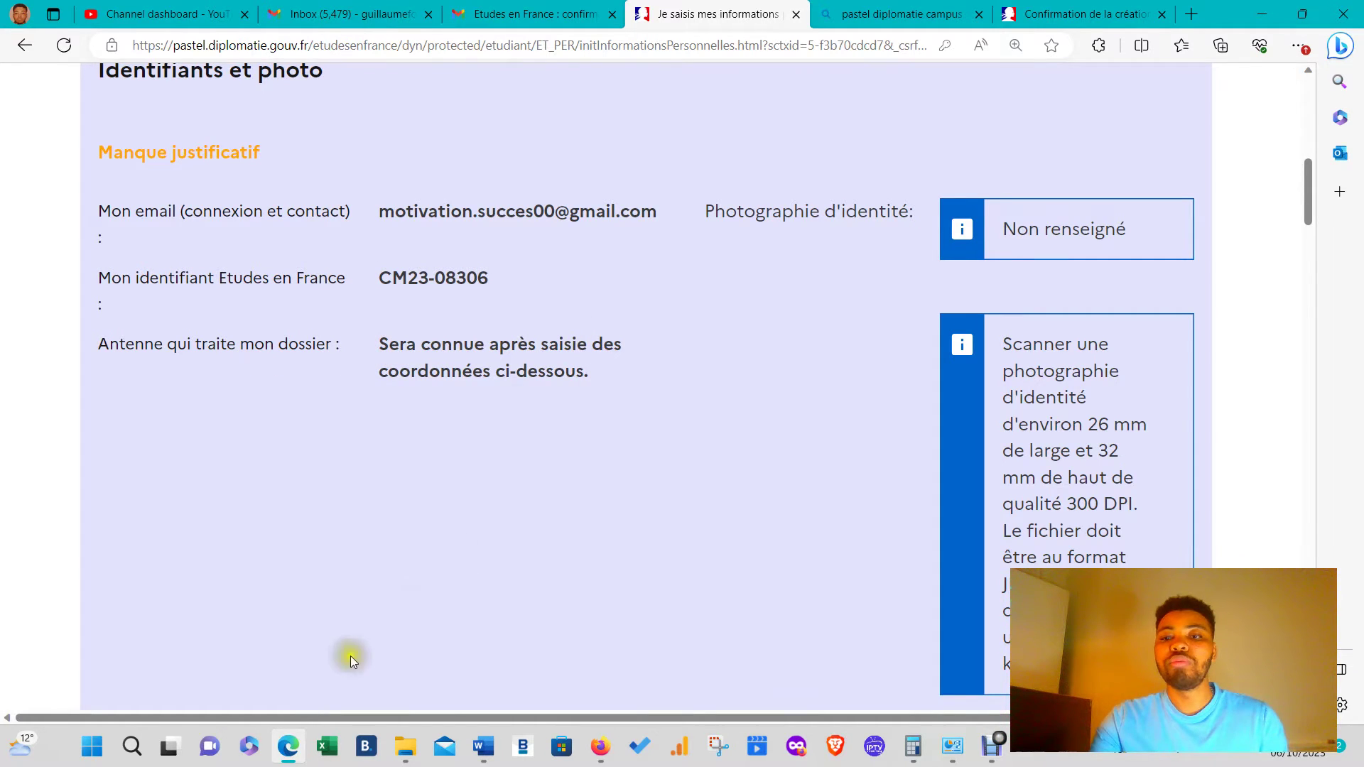
scroll(443, 601, "down", 3)
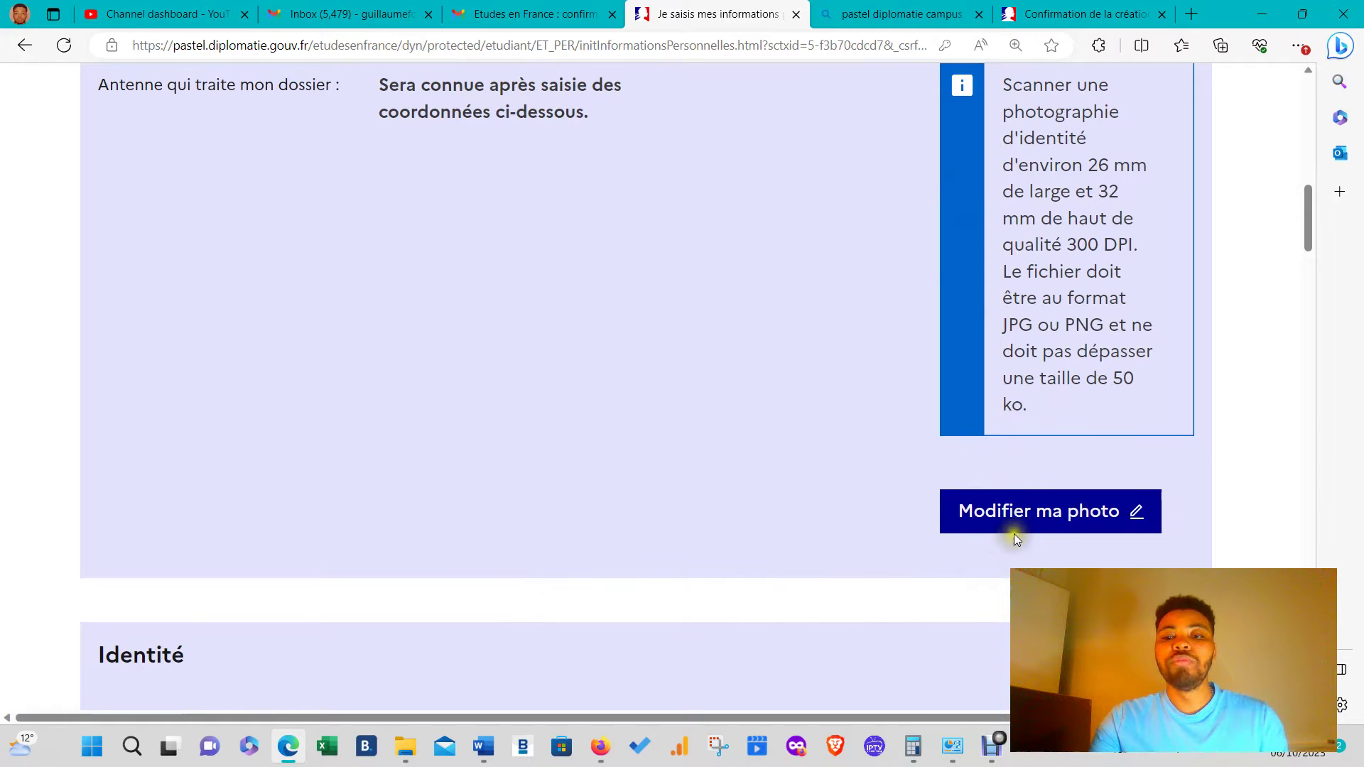
- Upload size-correct from Téléchargements as the new identity photo
left_click(1034, 512)
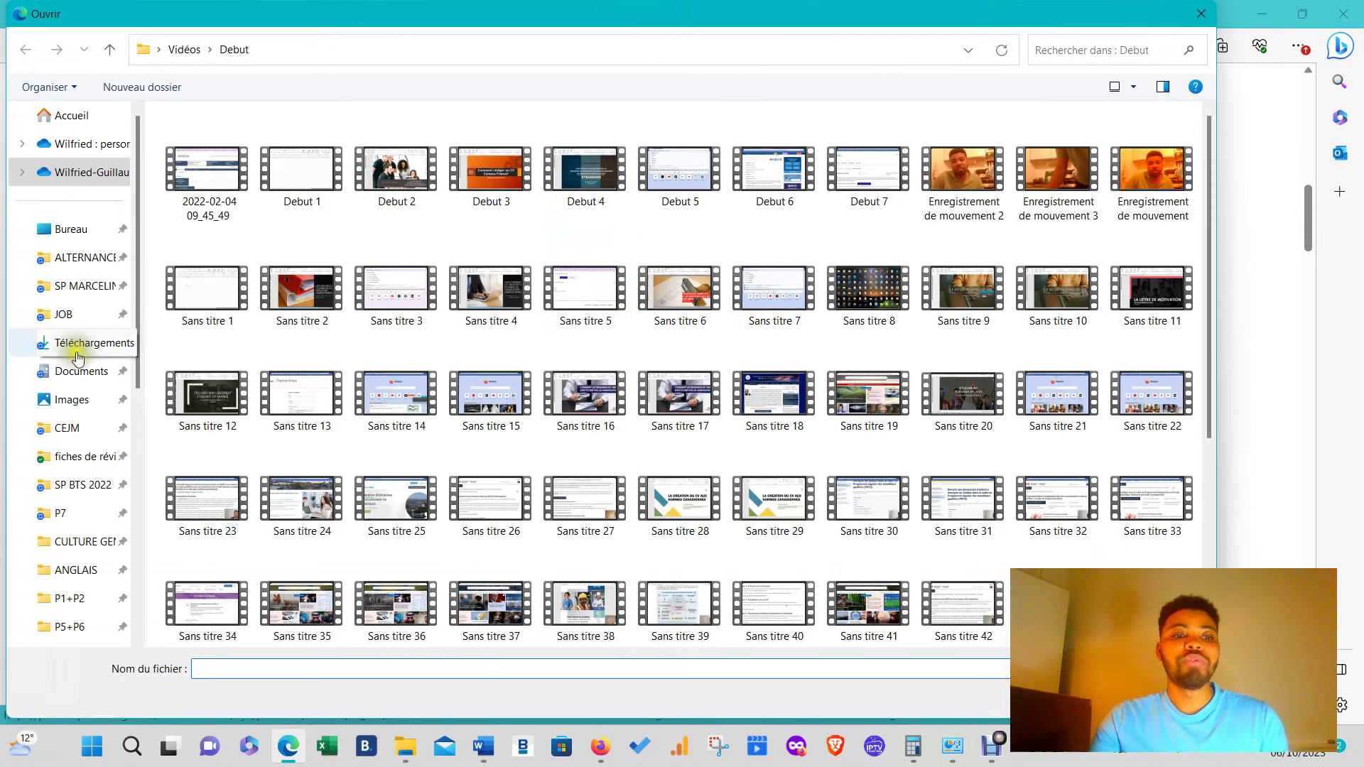
left_click(71, 342)
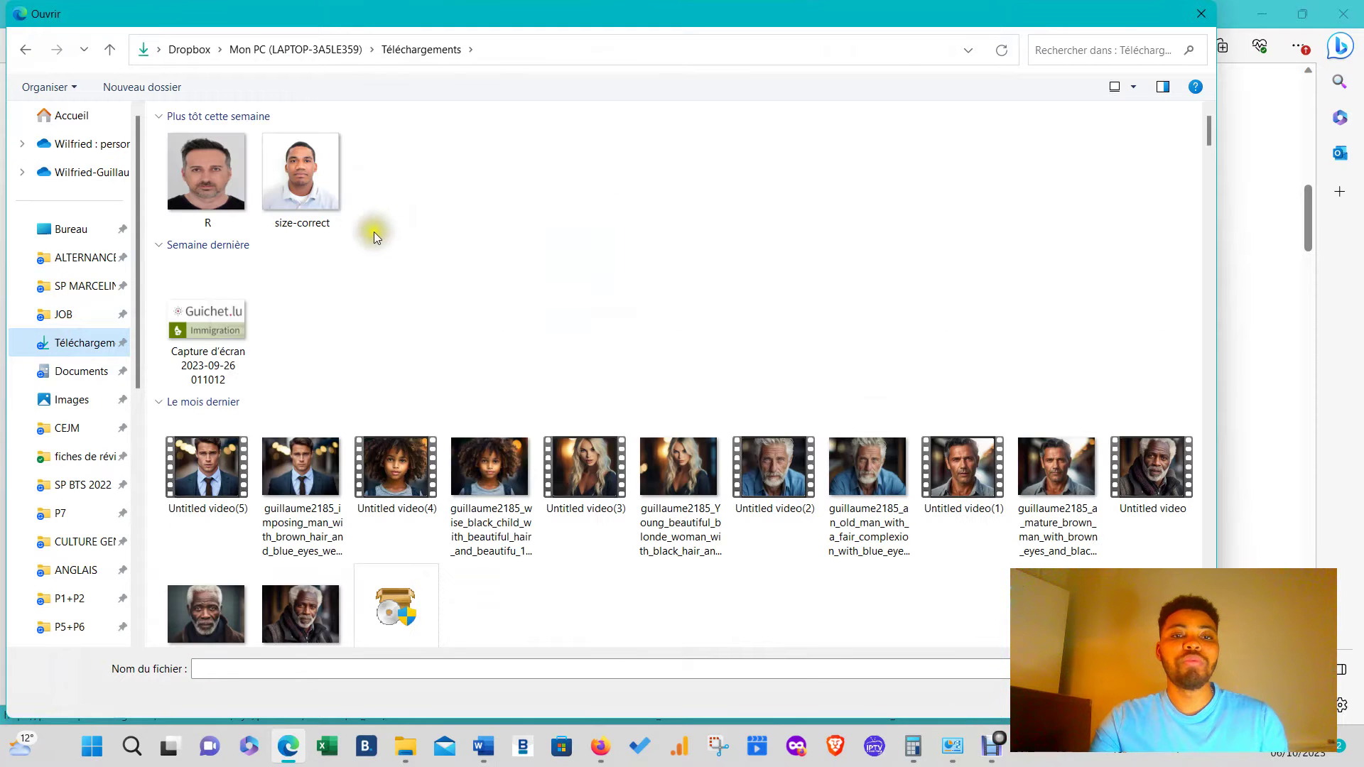
left_click(311, 193)
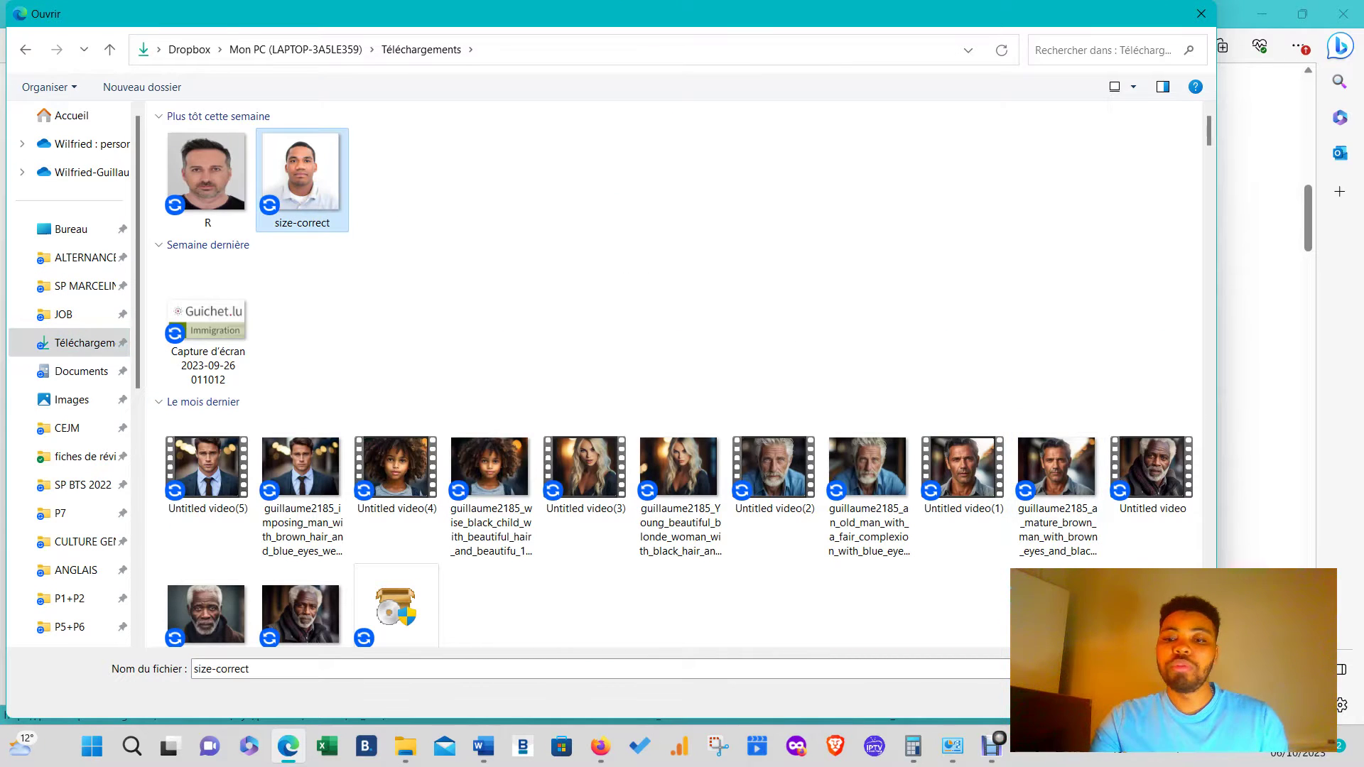
left_click(1079, 697)
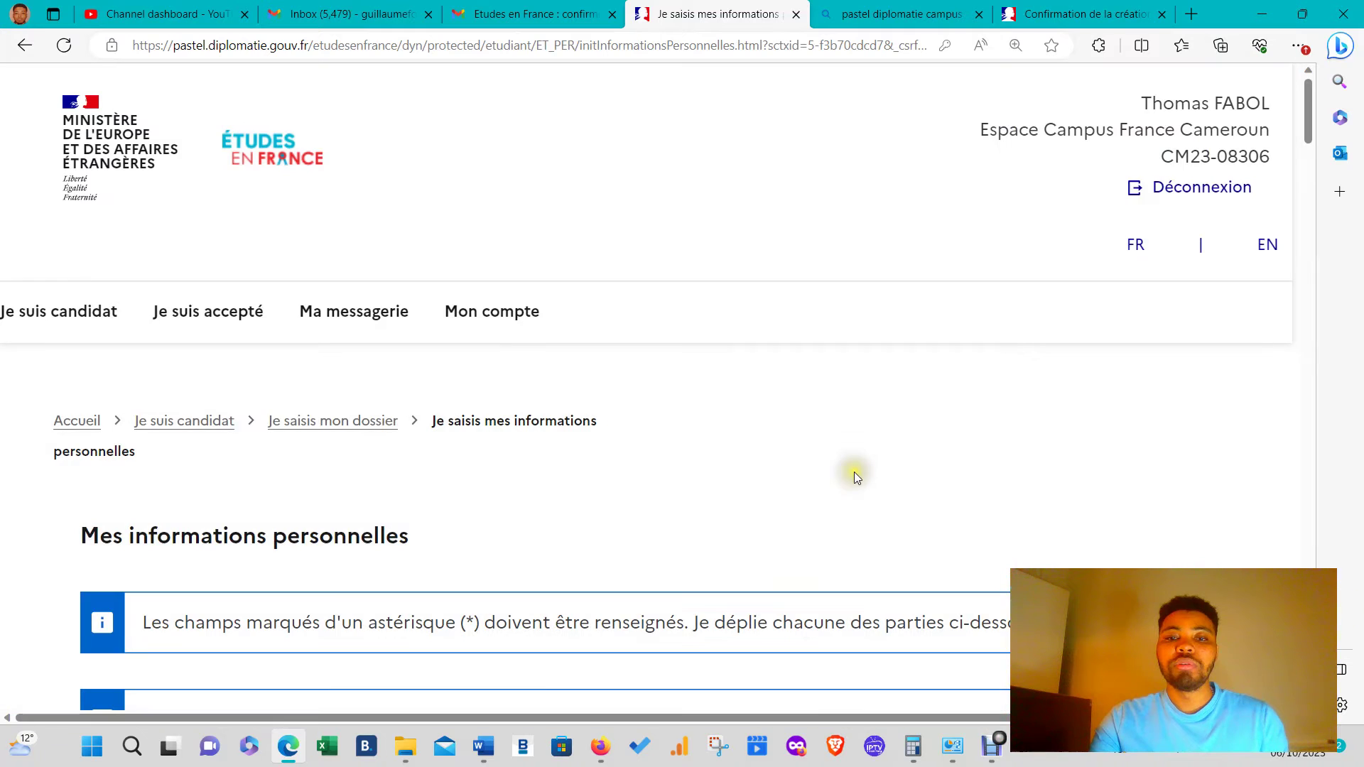
scroll(586, 555, "down", 9)
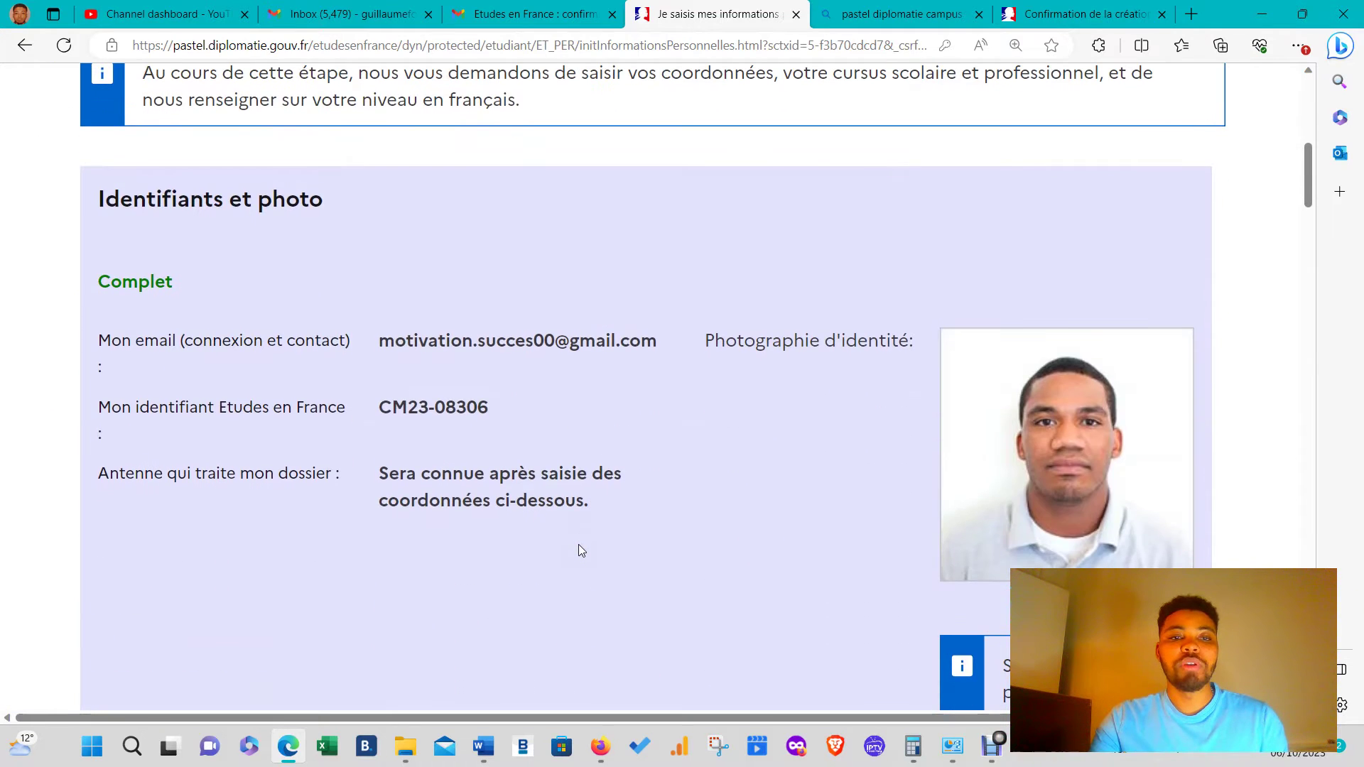
scroll(578, 551, "down", 10)
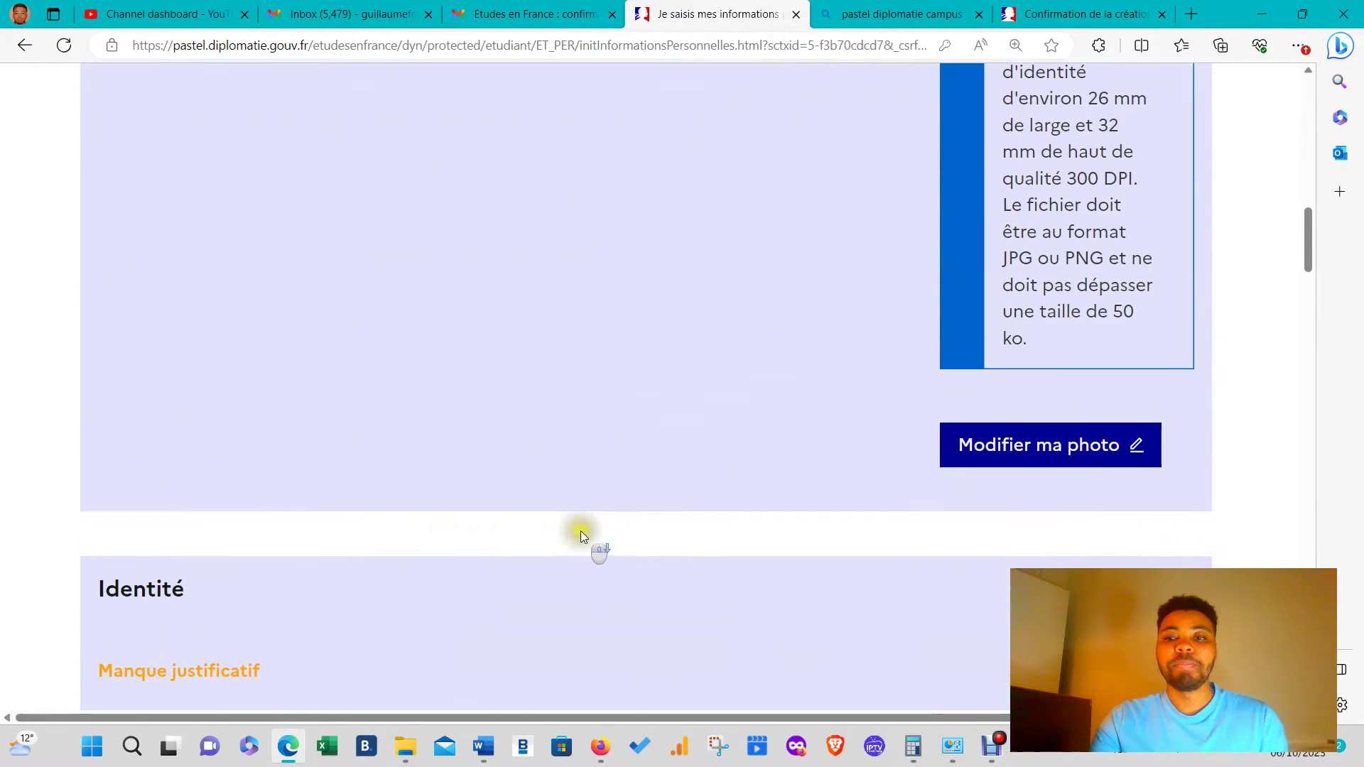
scroll(585, 522, "down", 5)
scroll(462, 454, "up", 3)
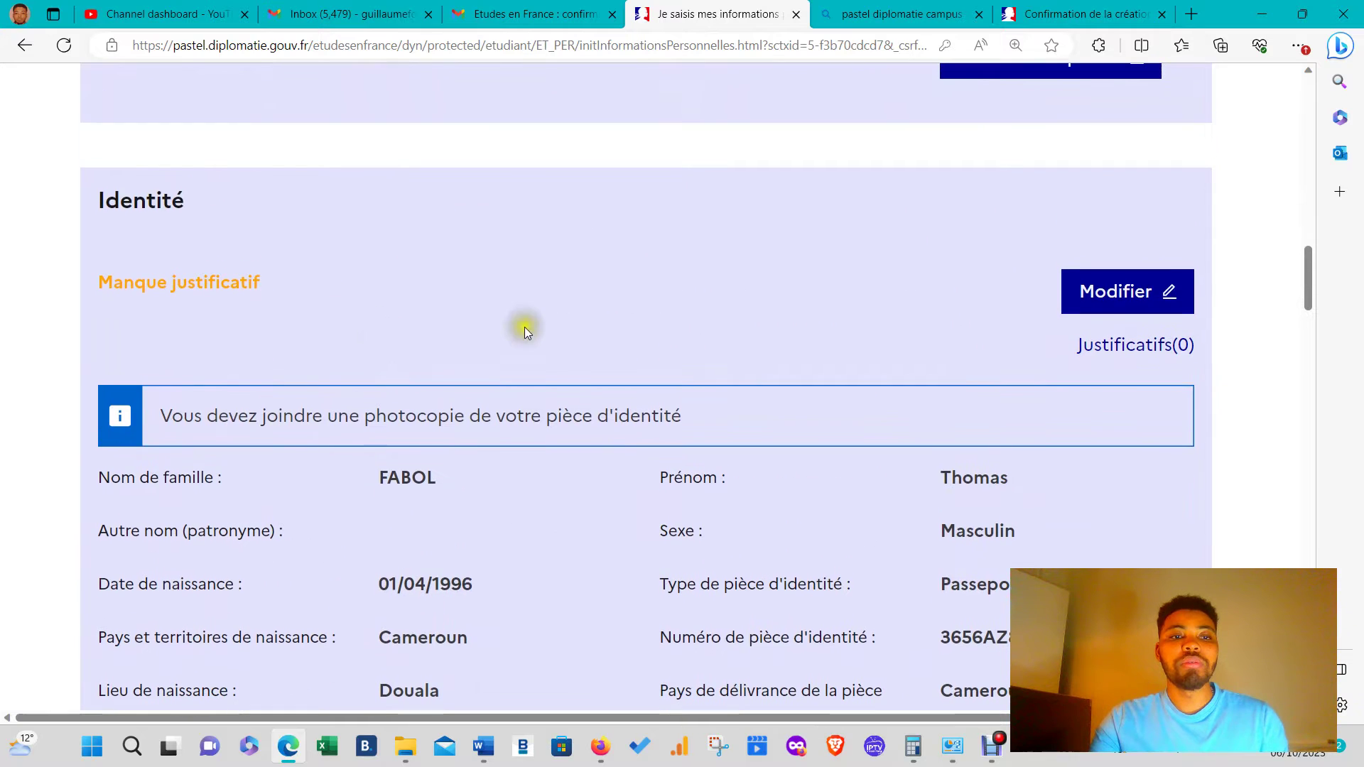
- Re-save the Identité details unchanged and open its Justificatifs(0) document list
left_click(1084, 302)
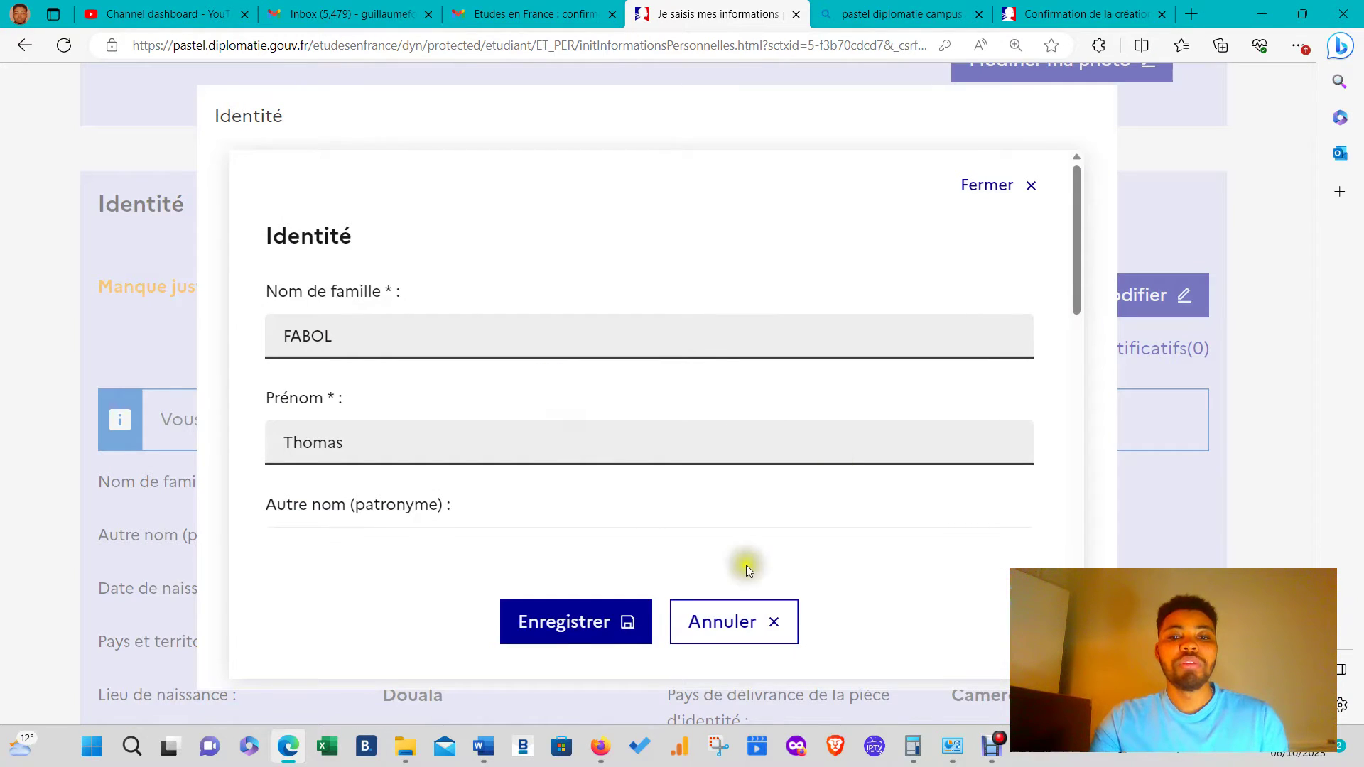
scroll(600, 569, "down", 4)
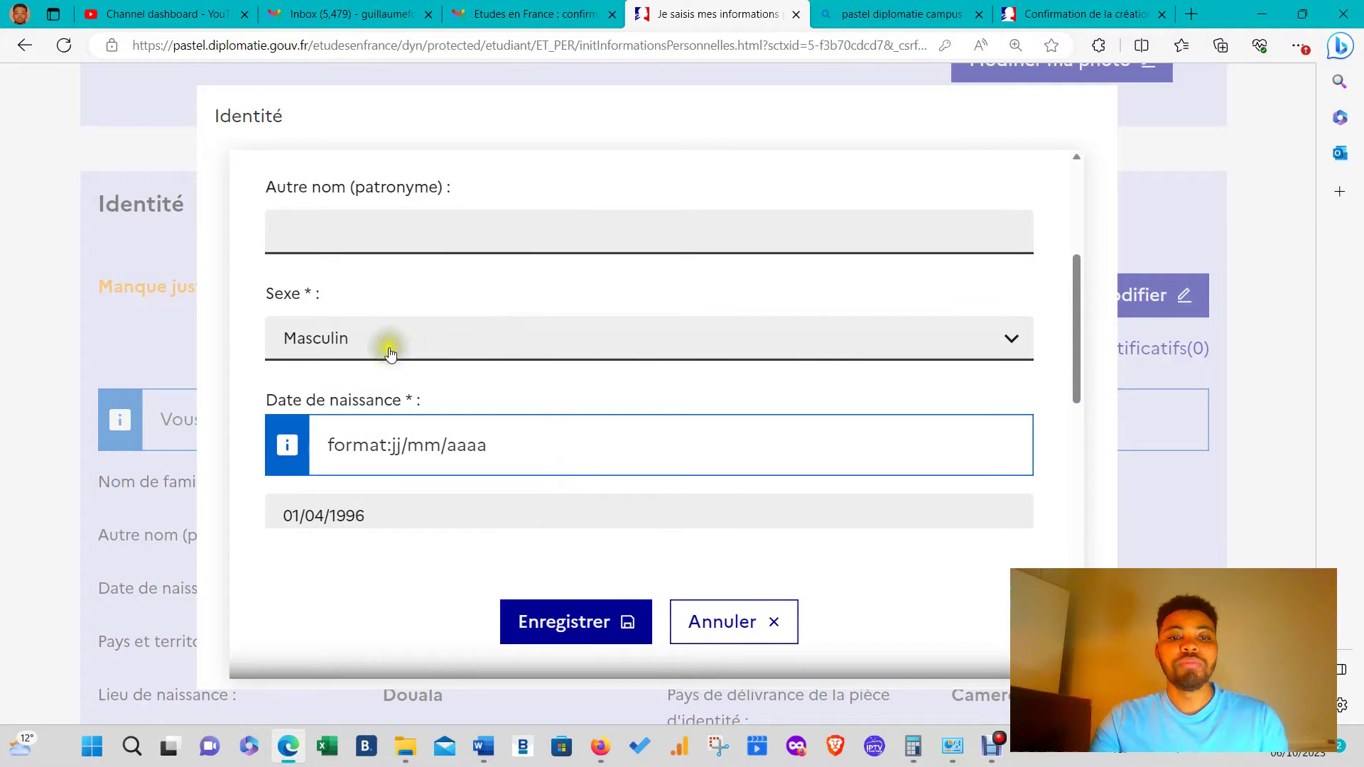
scroll(536, 431, "down", 10)
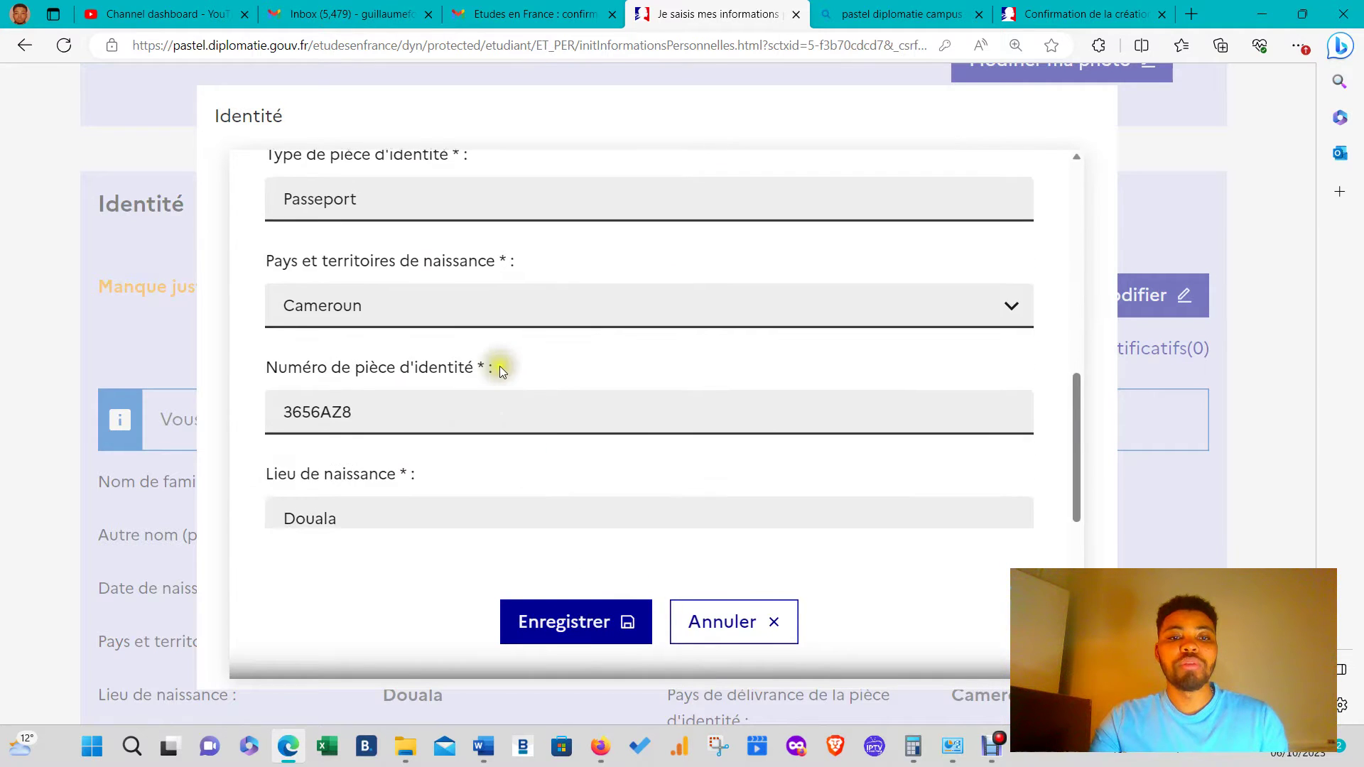
scroll(501, 368, "down", 4)
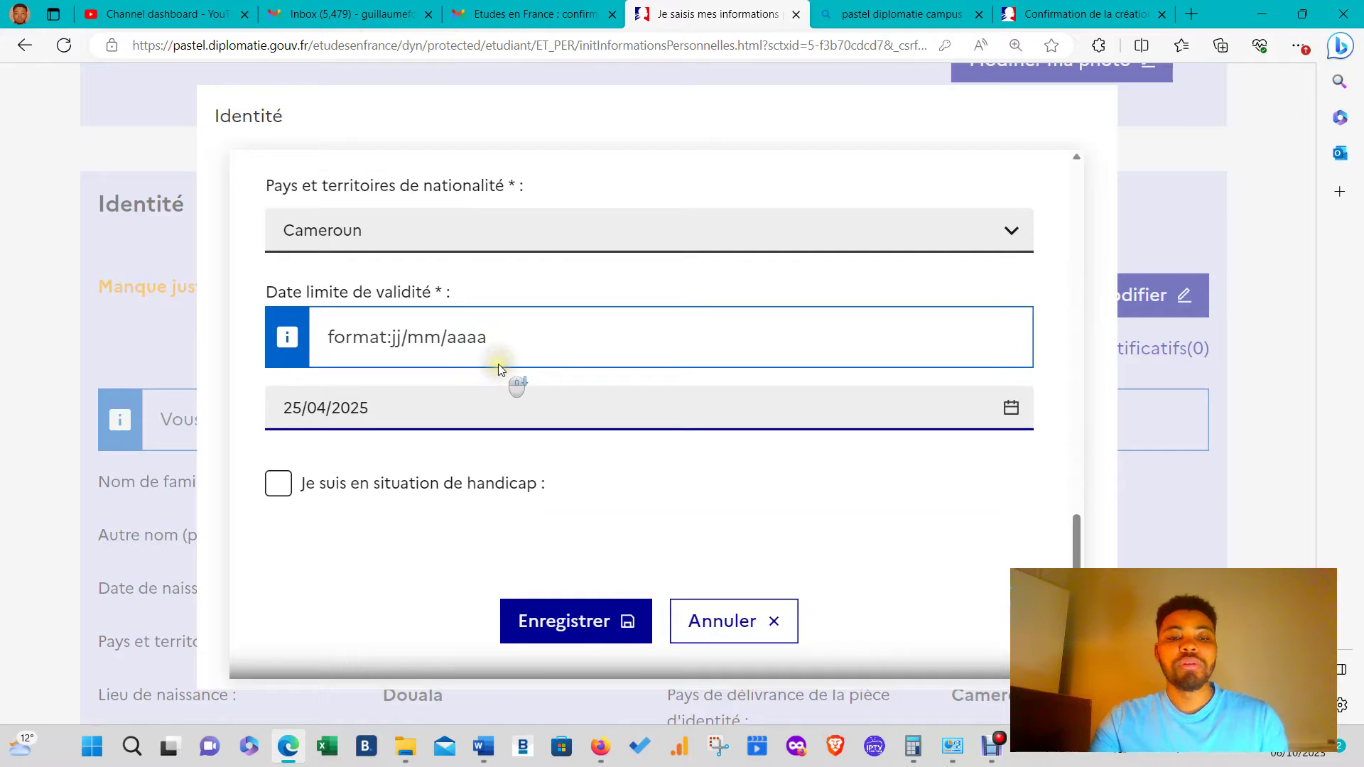
left_click(604, 631)
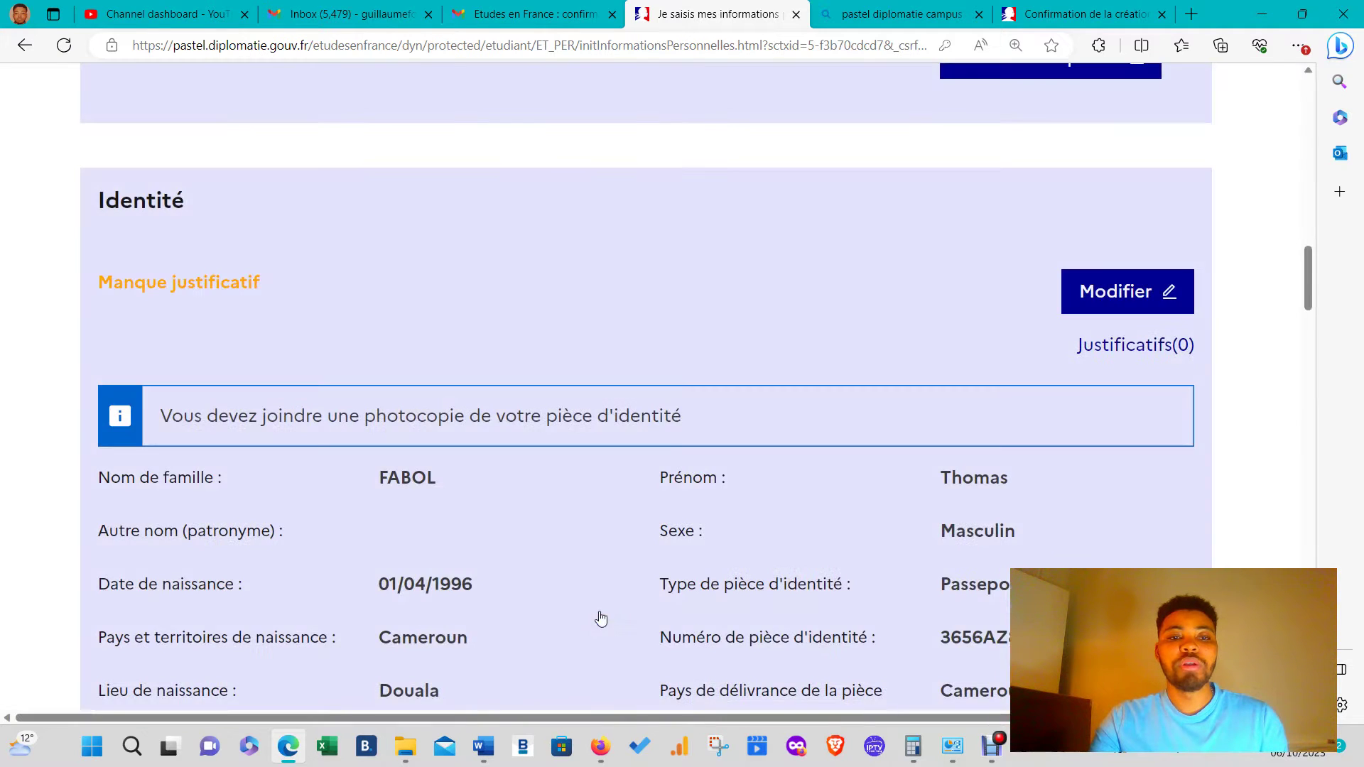
scroll(655, 554, "down", 1)
scroll(655, 553, "down", 5)
scroll(693, 491, "up", 4)
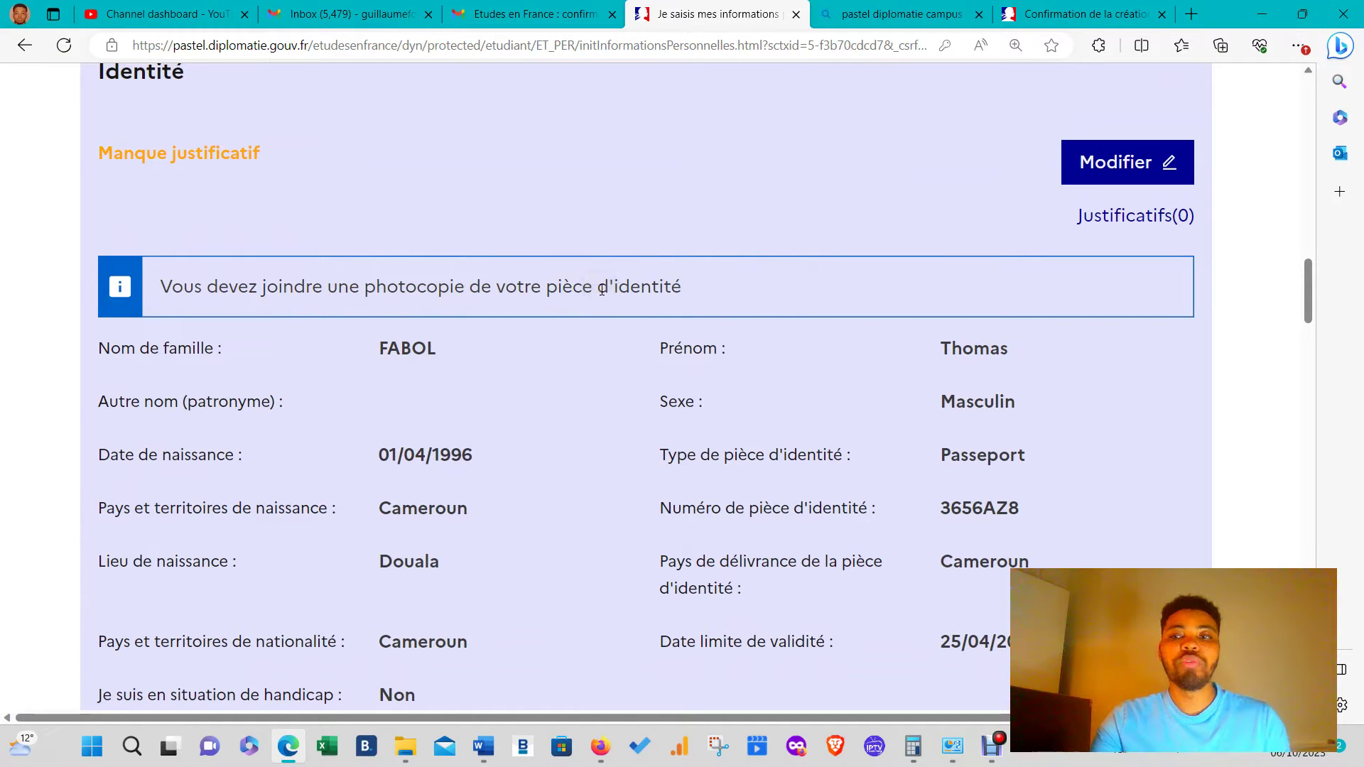
left_click(1173, 221)
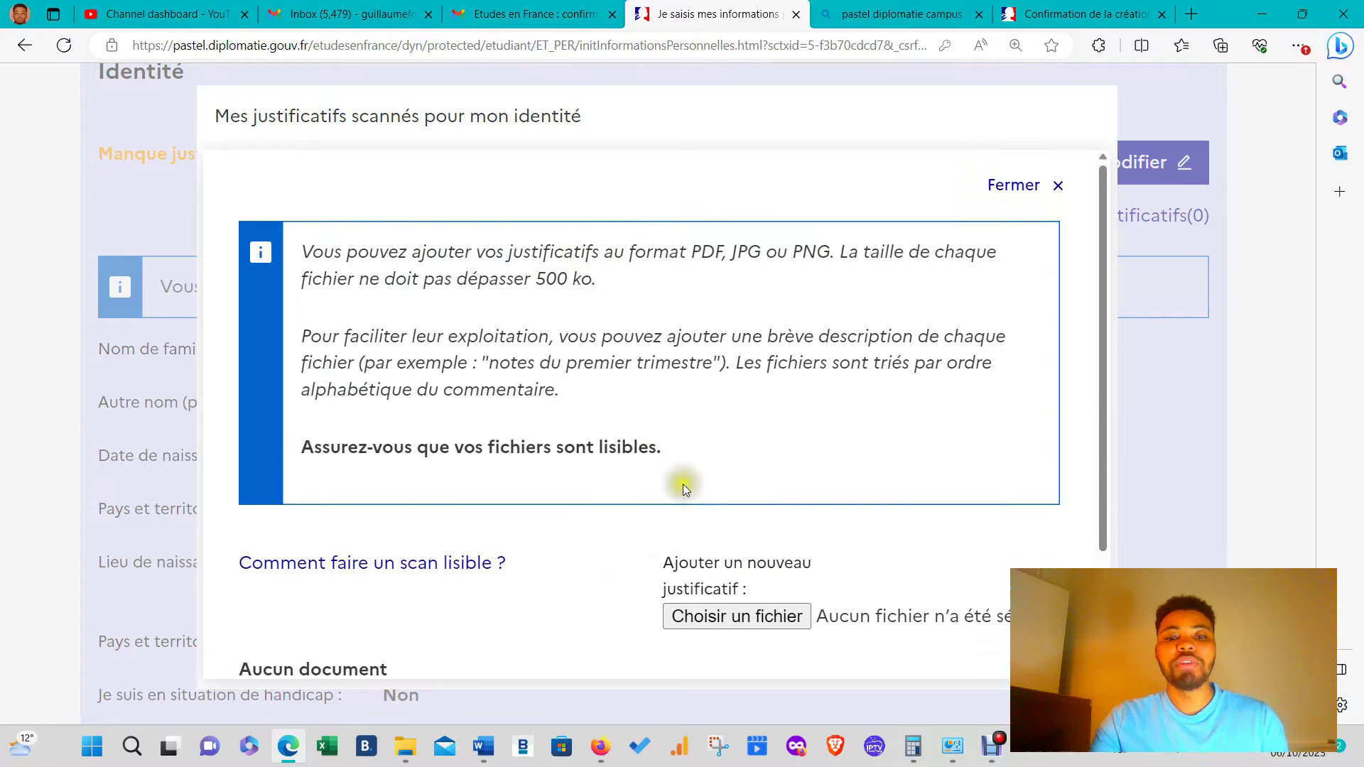
- Try uploading a PDF from Téléchargements as identity proof, then close the window after rejection
scroll(692, 486, "down", 2)
left_click(751, 462)
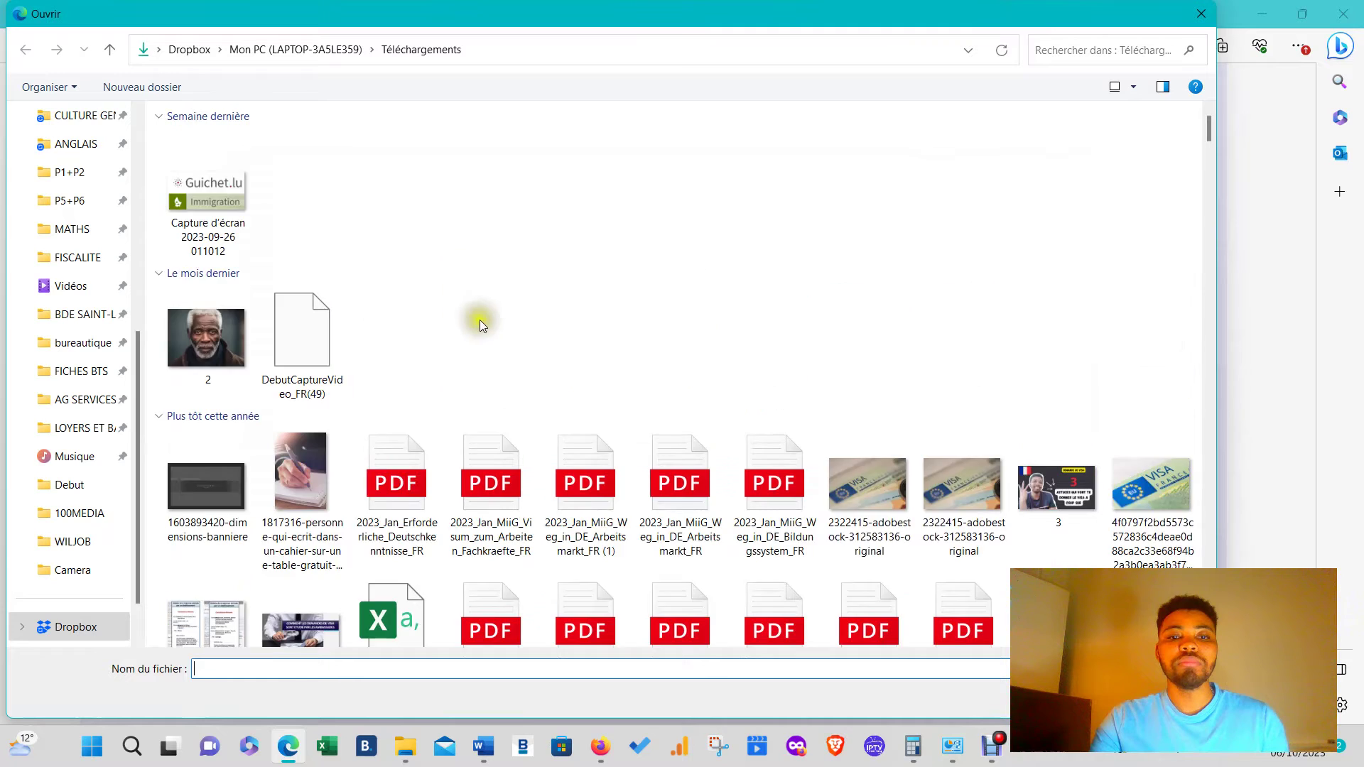
scroll(96, 206, "up", 5)
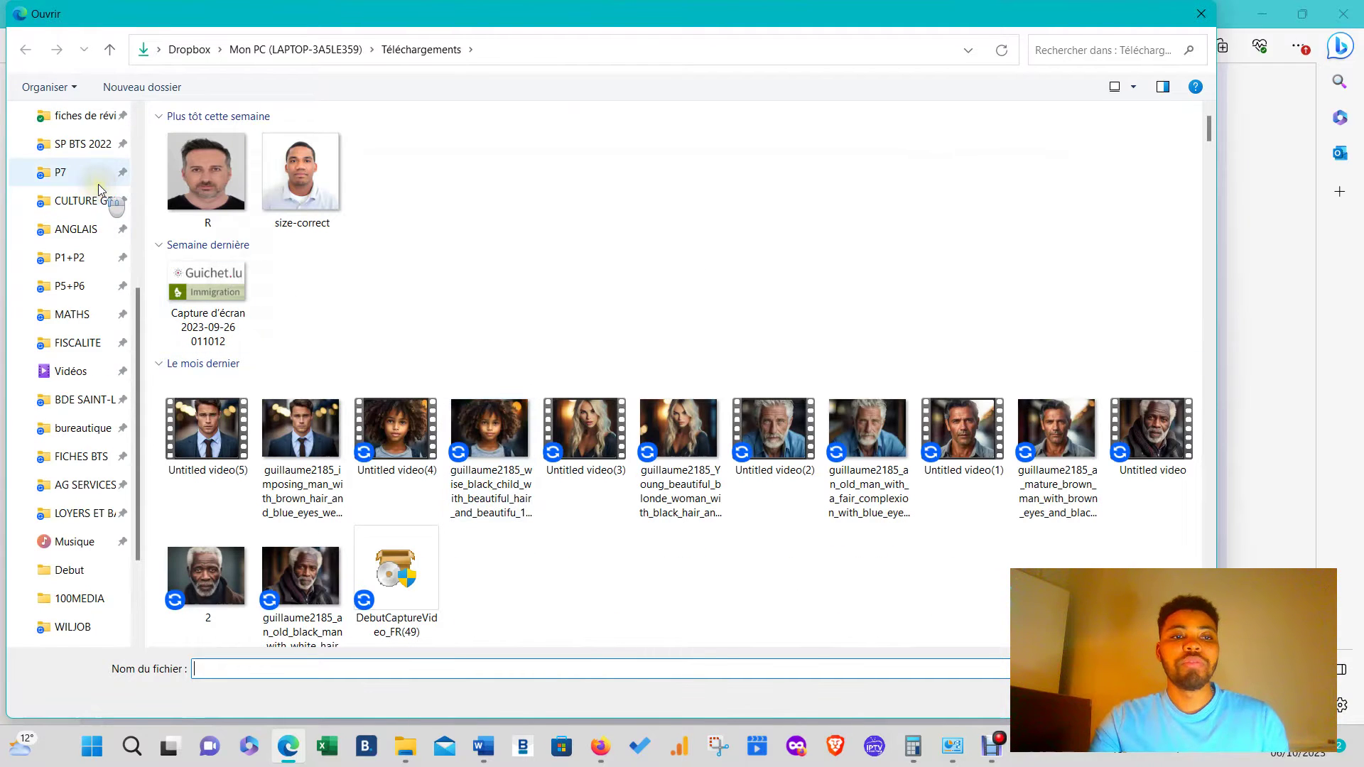
left_click(85, 203)
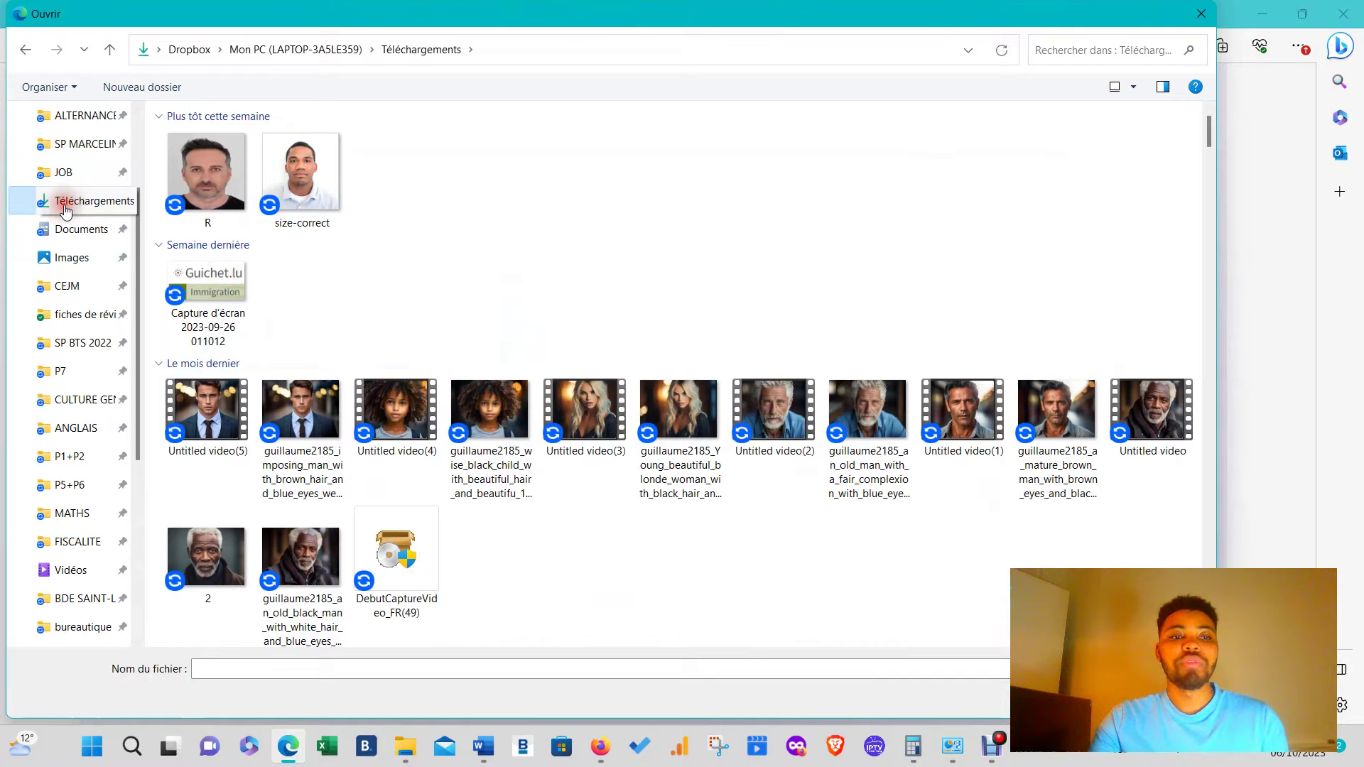
left_click(104, 237)
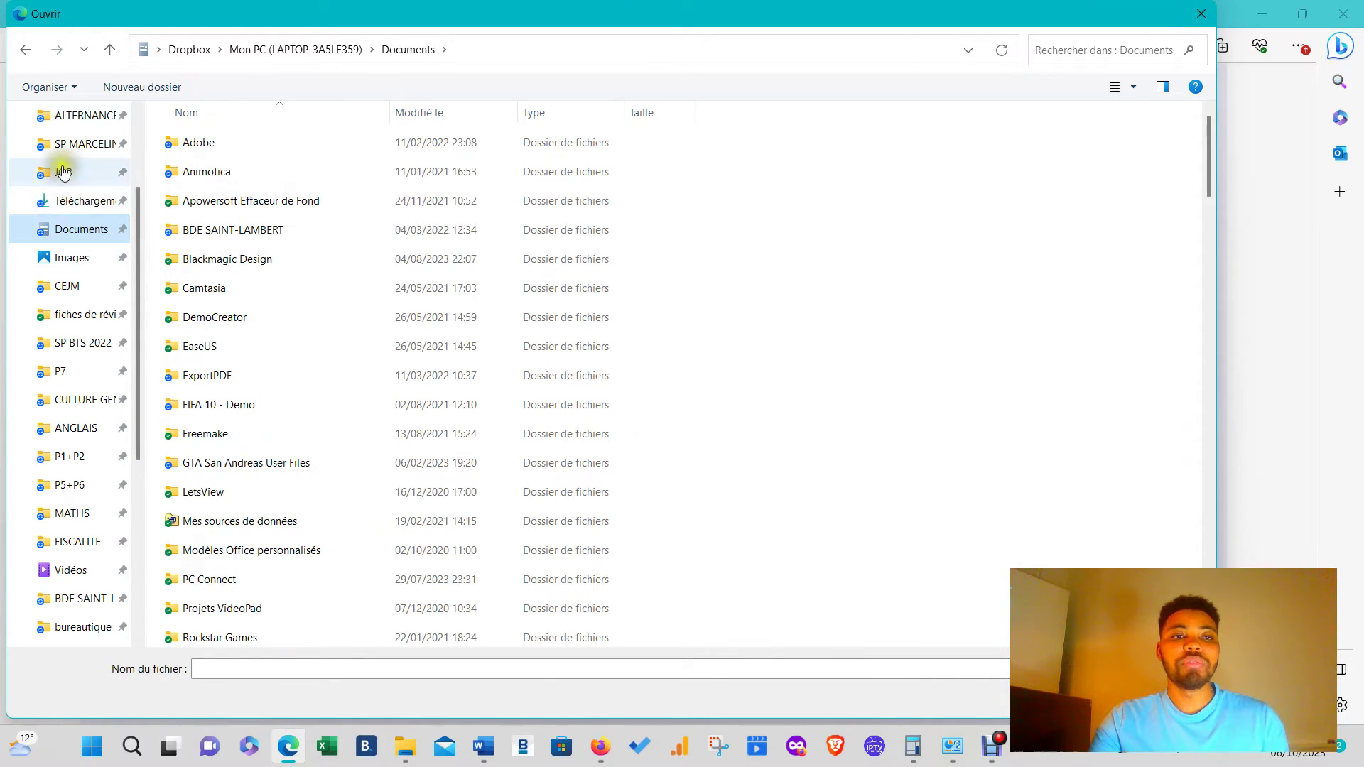
scroll(62, 178, "up", 5)
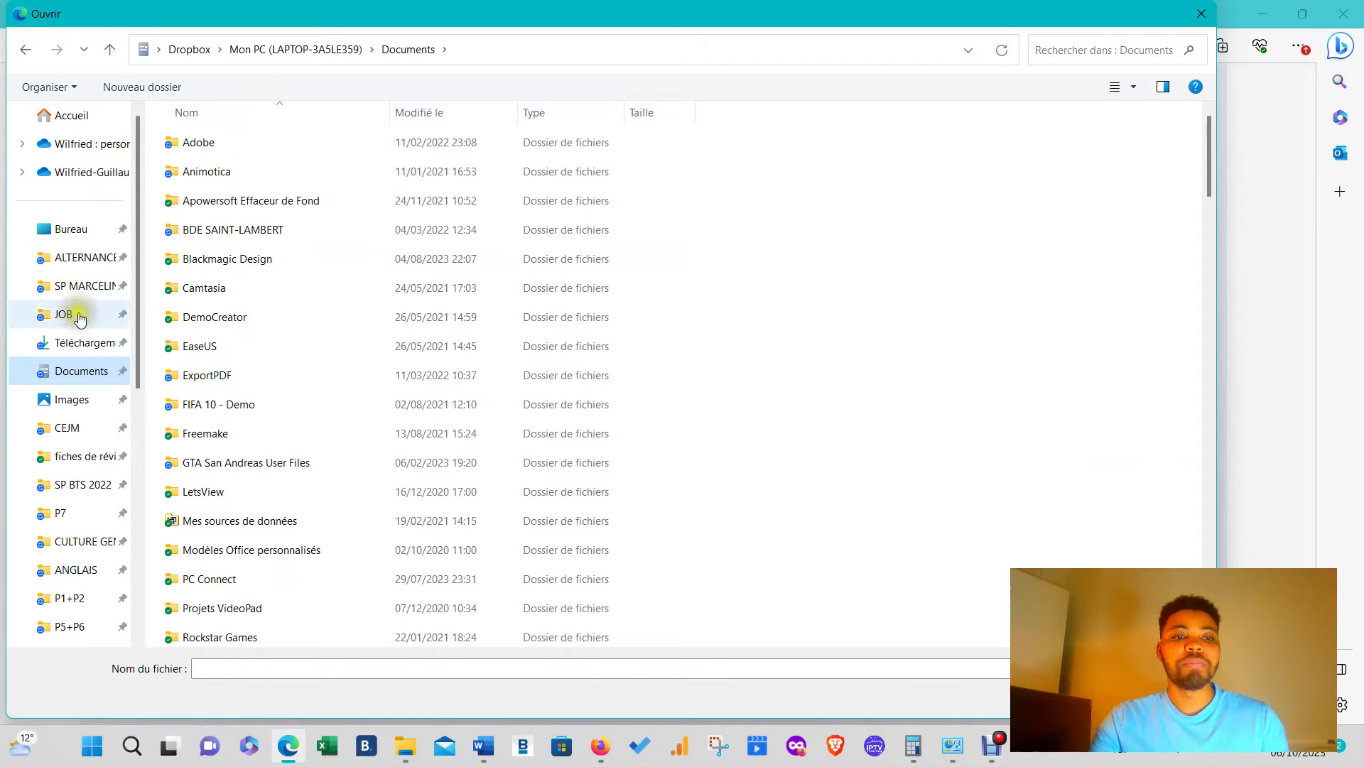
left_click(71, 337)
scroll(583, 334, "down", 15)
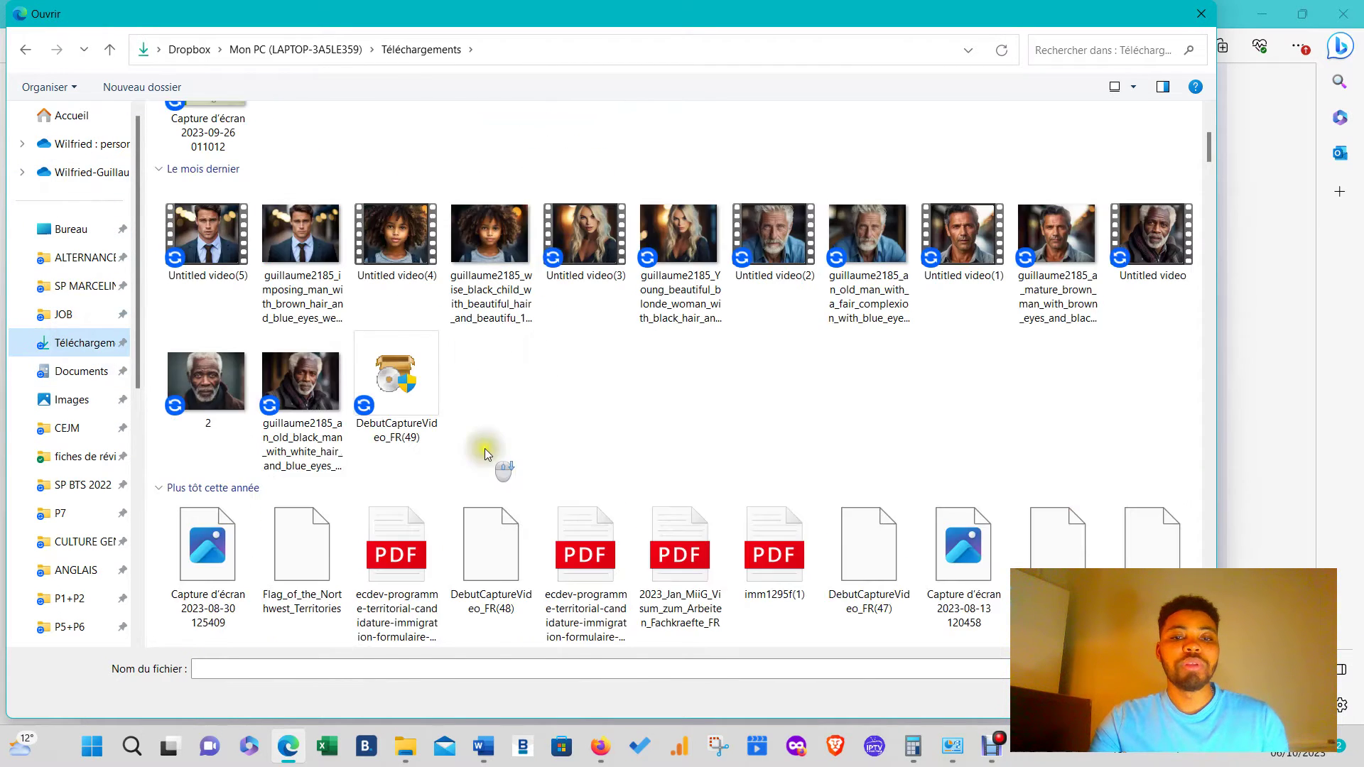
left_click(629, 521)
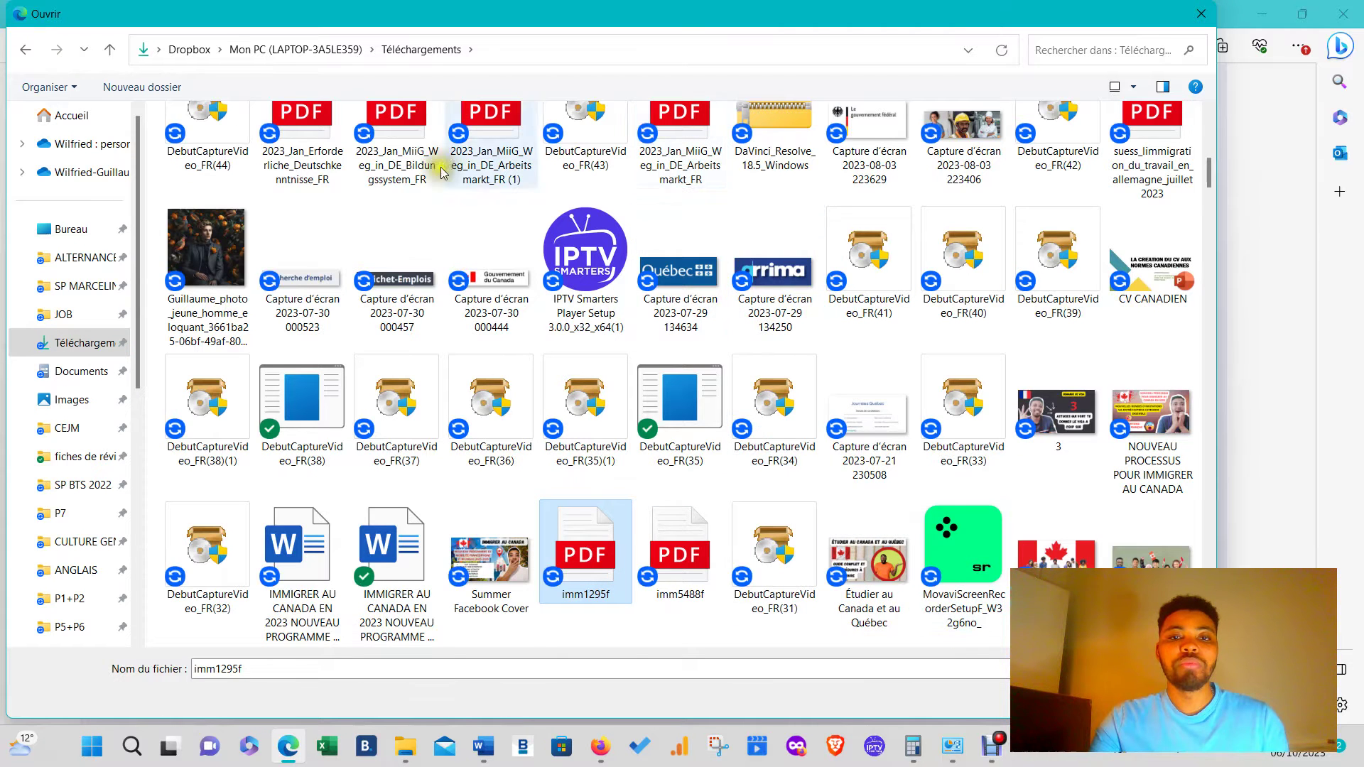
left_click(405, 152)
left_click(1070, 697)
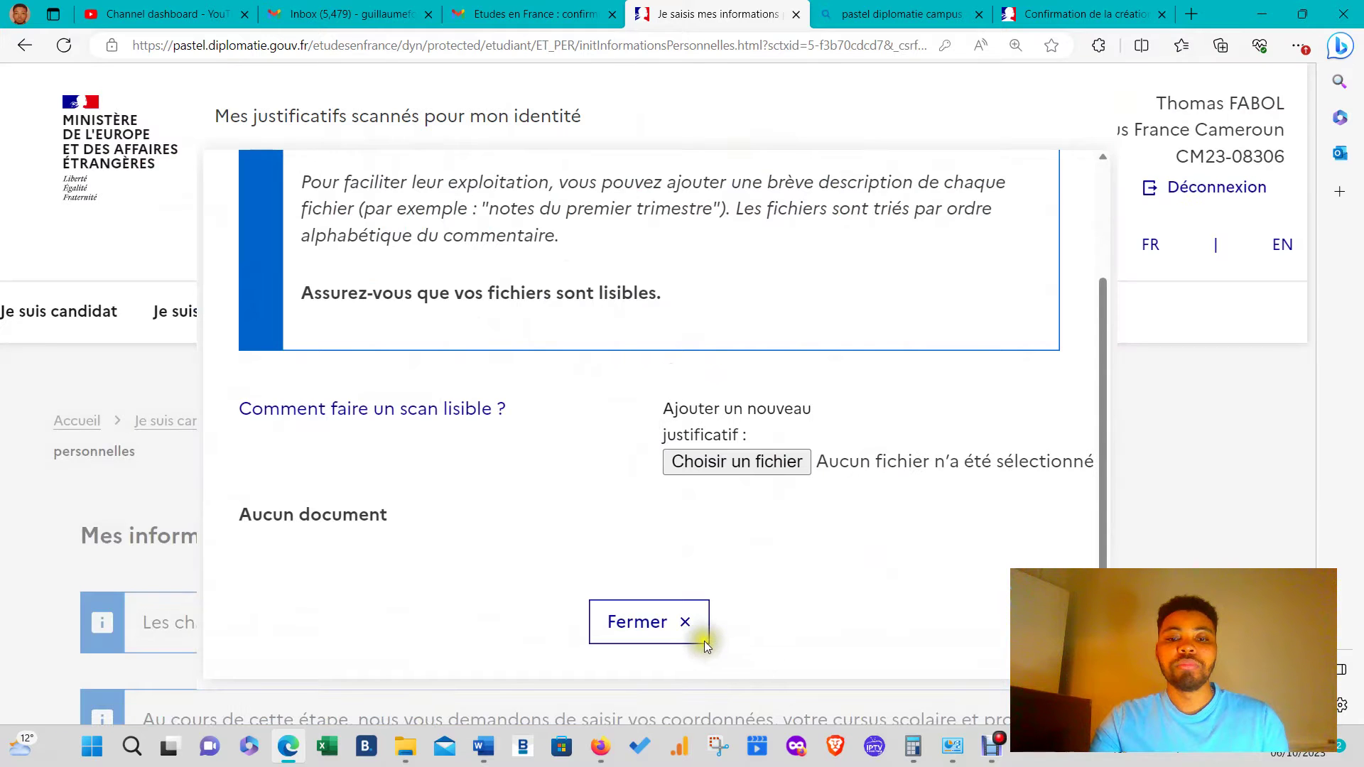
left_click(675, 622)
- Reopen the identity documents window and upload the smaller imm1295f(1).pdf from Téléchargements
scroll(624, 590, "down", 20)
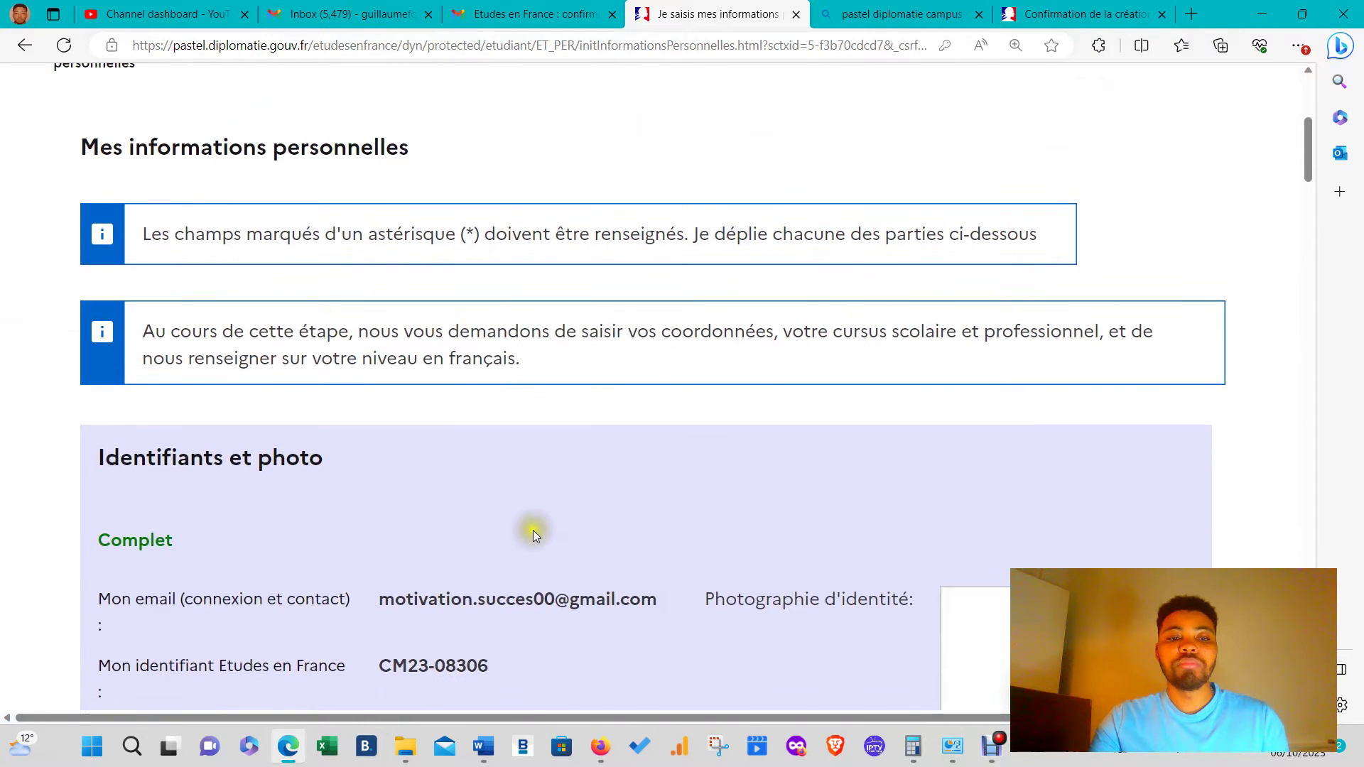
scroll(554, 516, "down", 5)
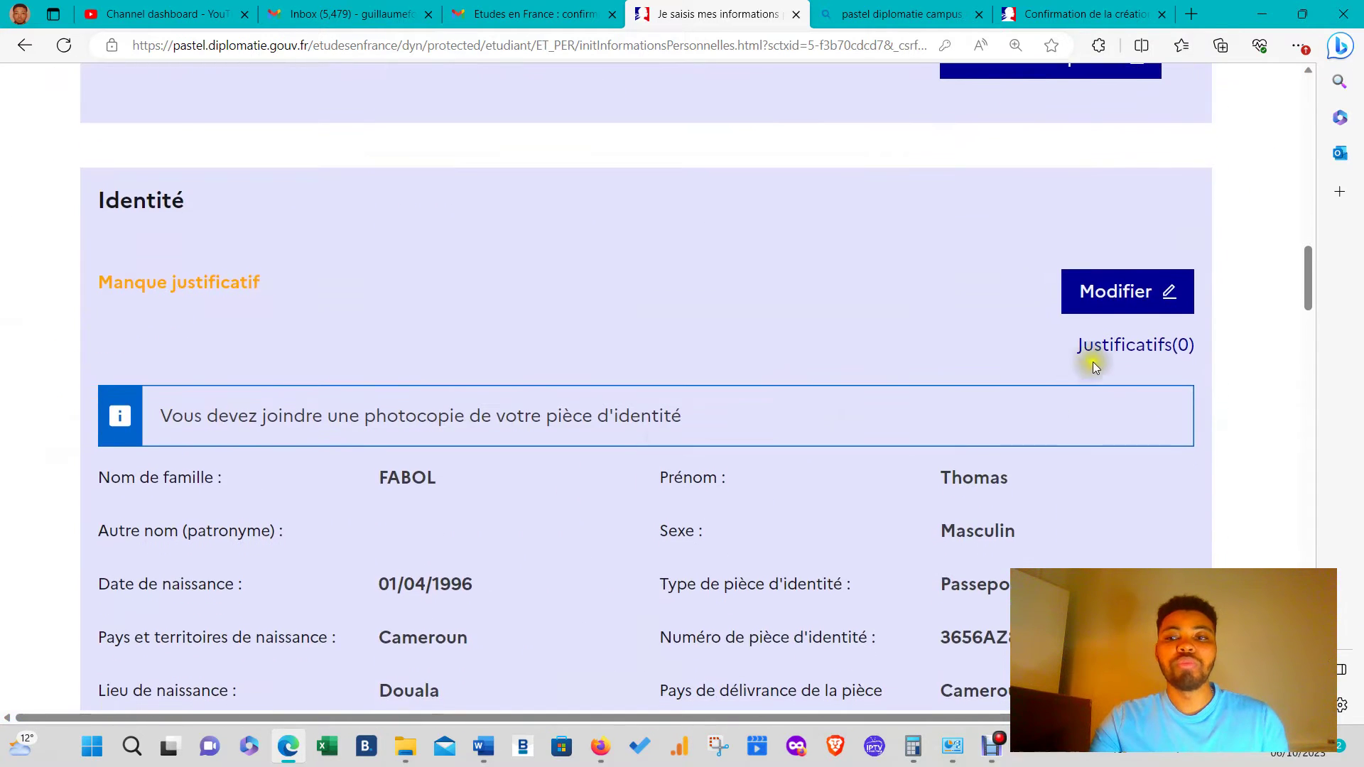
left_click(1094, 351)
scroll(771, 595, "down", 2)
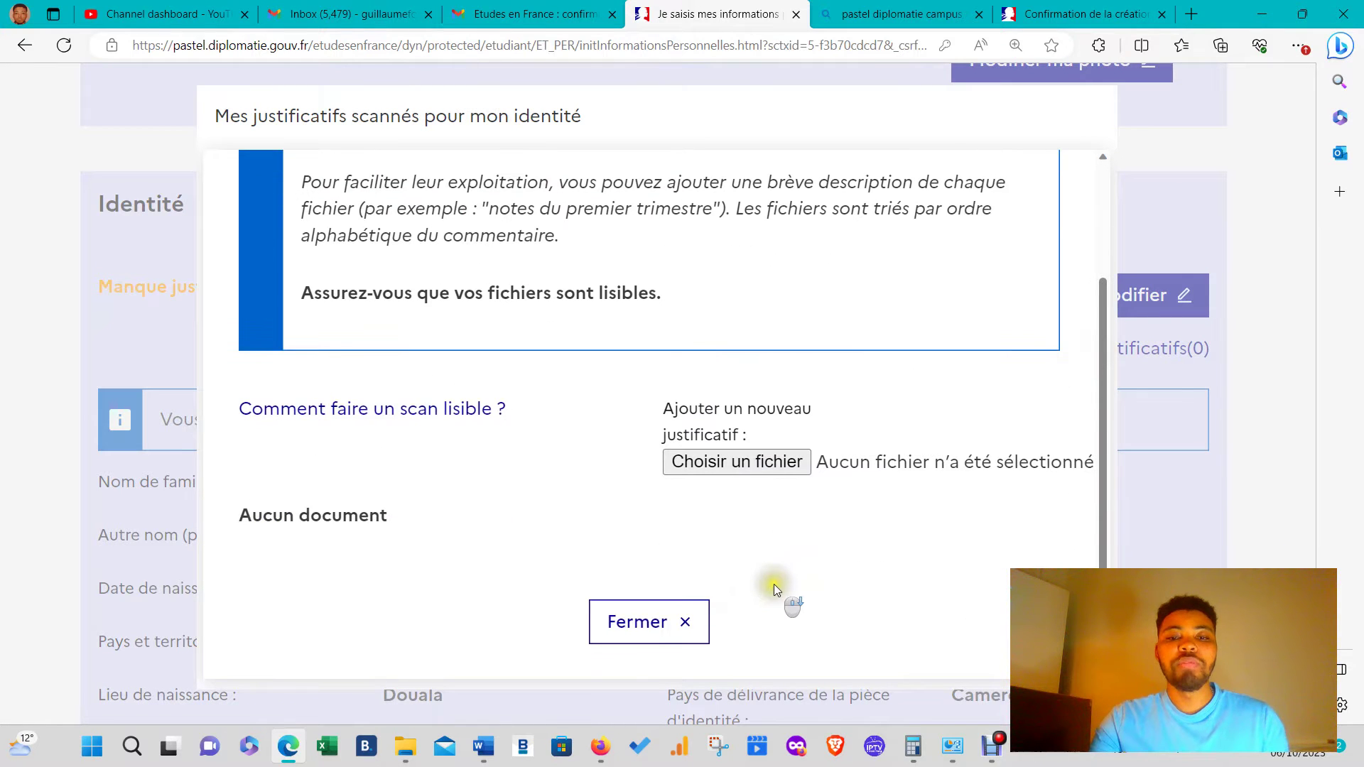
scroll(518, 296, "up", 2)
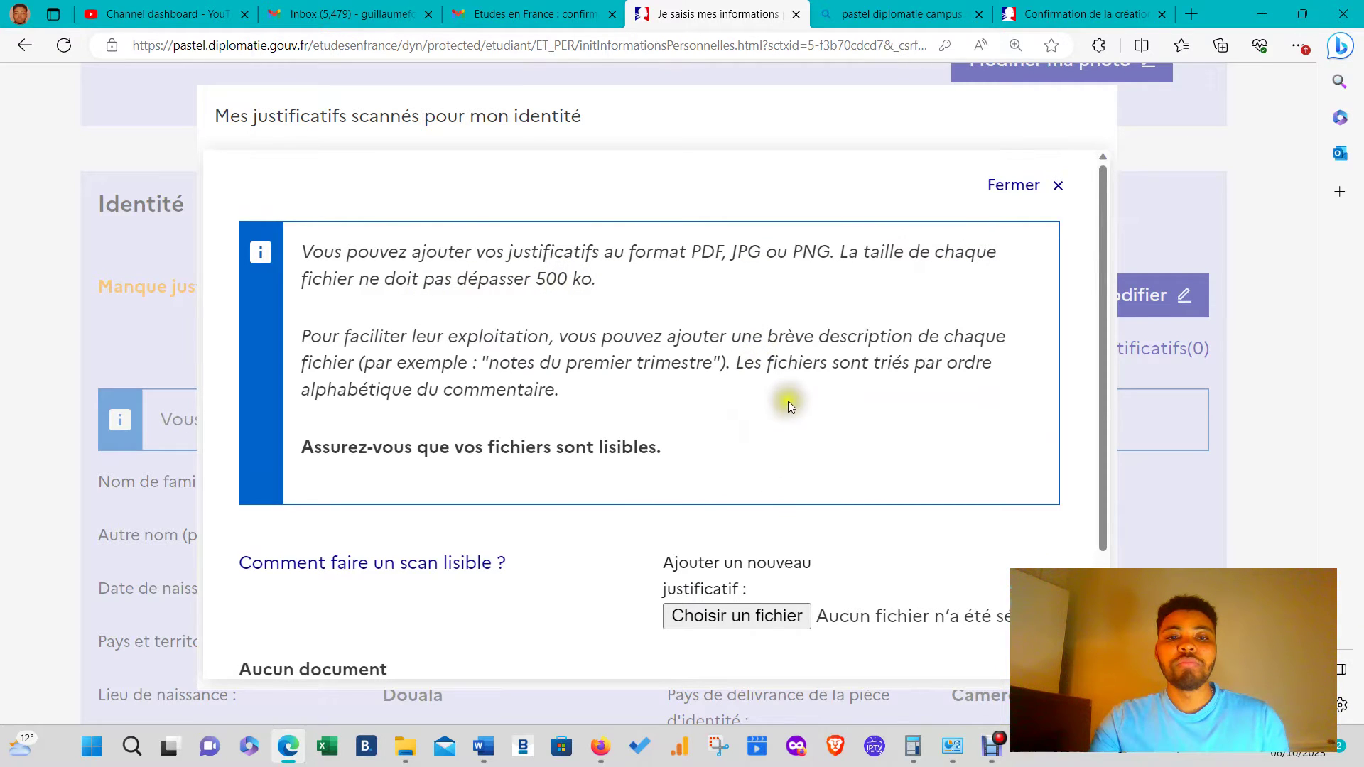
scroll(788, 402, "down", 2)
left_click(790, 465)
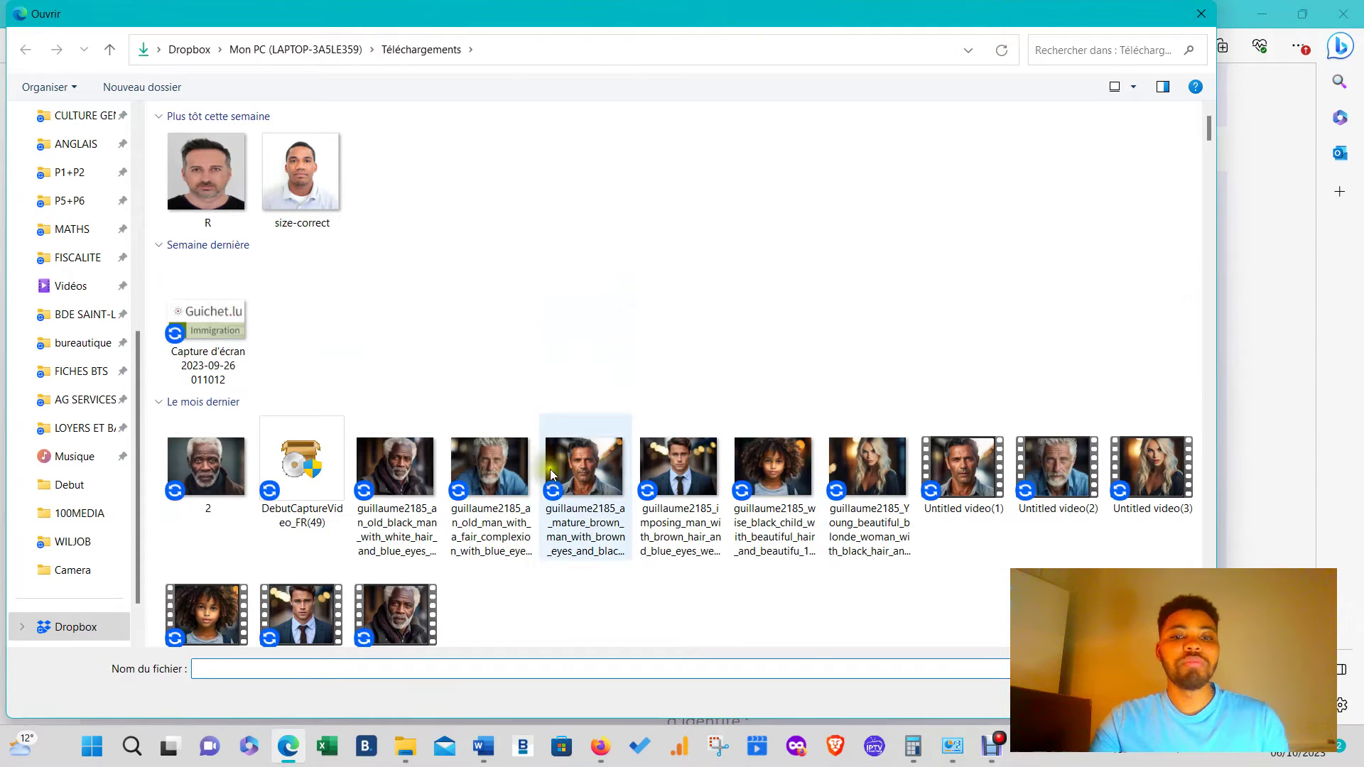
scroll(551, 475, "down", 5)
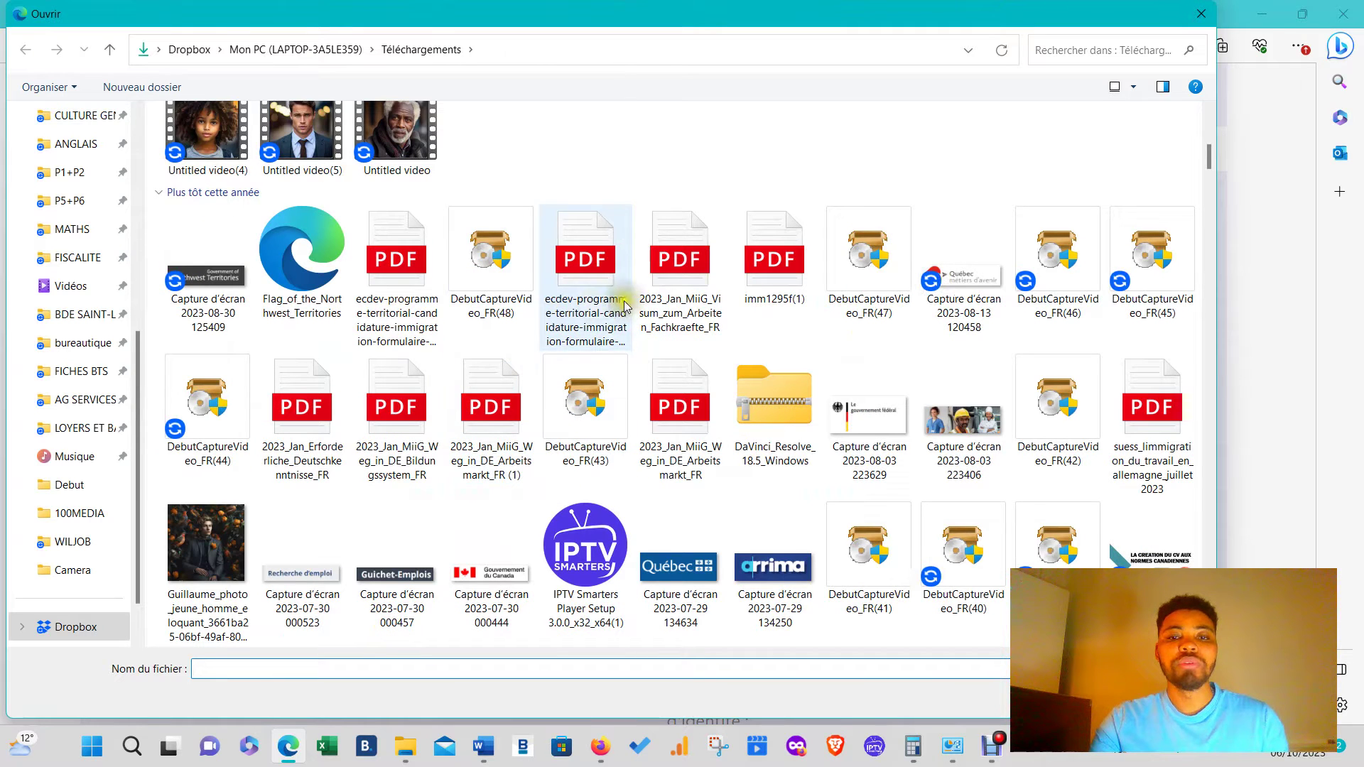
left_click(765, 291)
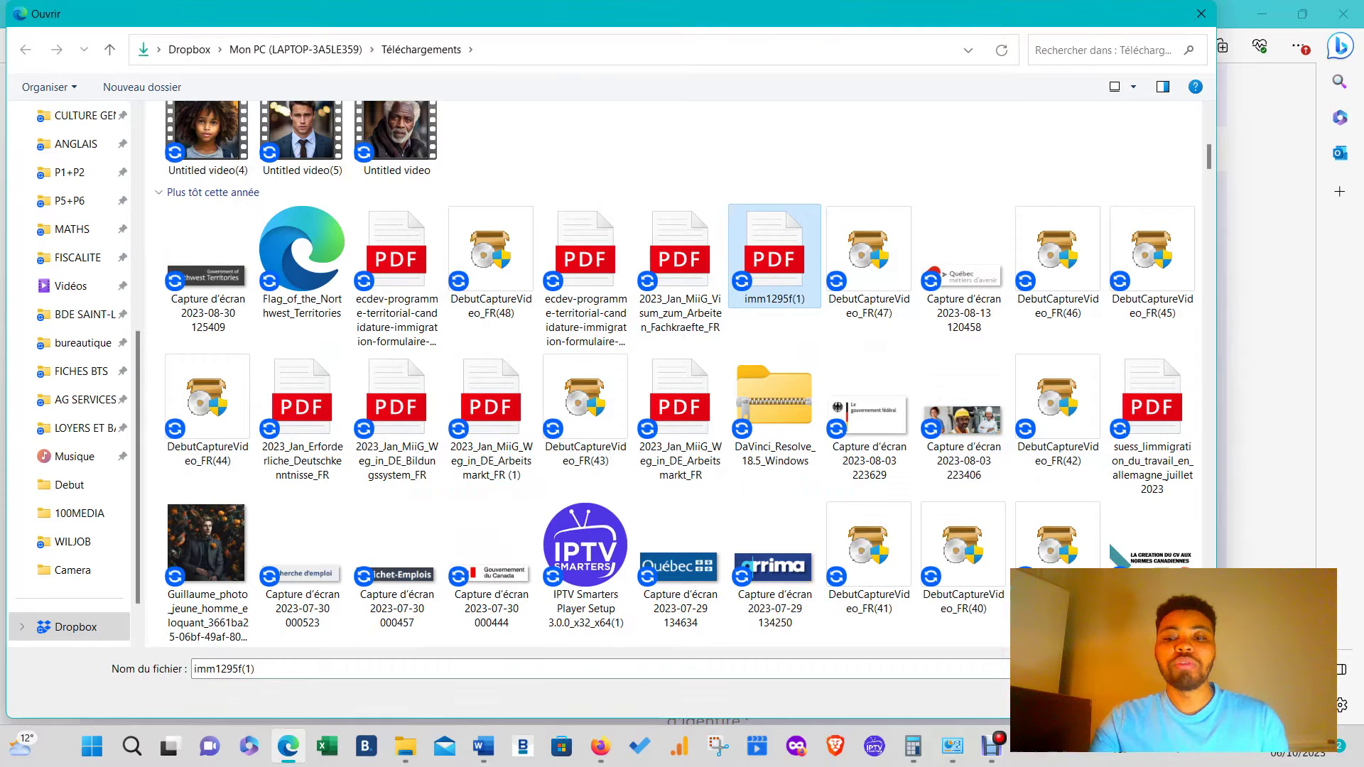
left_click(1082, 698)
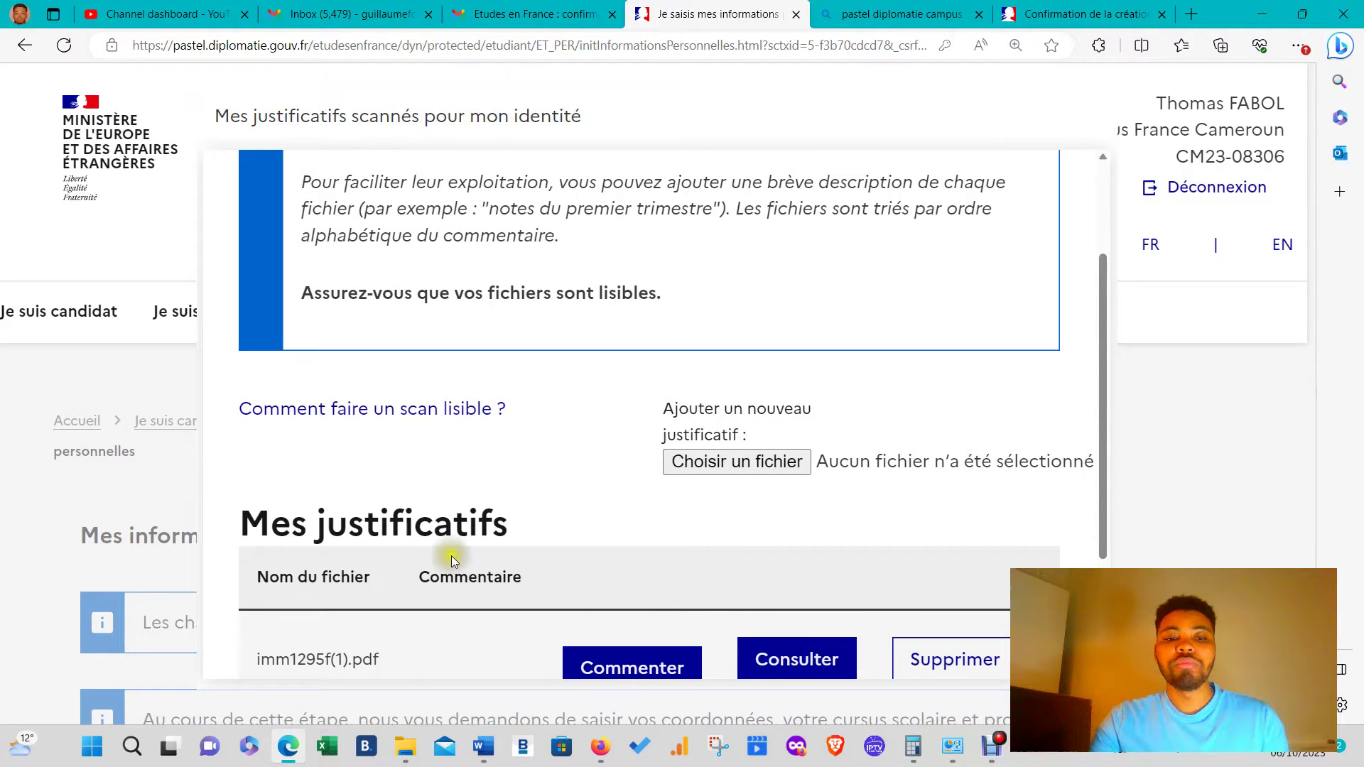
- Close the identity documents window and check that Identité now reads Complet
scroll(632, 569, "down", 1)
left_click(449, 478)
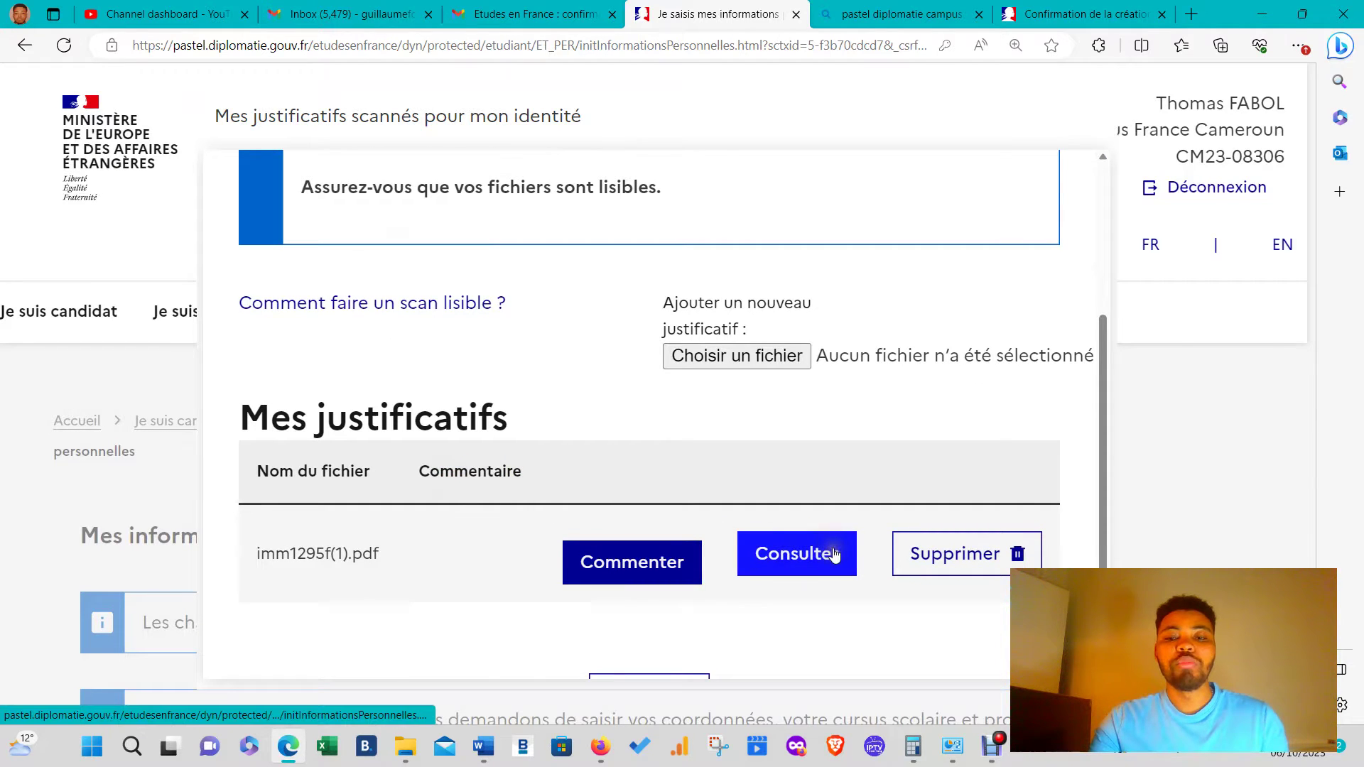
scroll(835, 556, "down", 1)
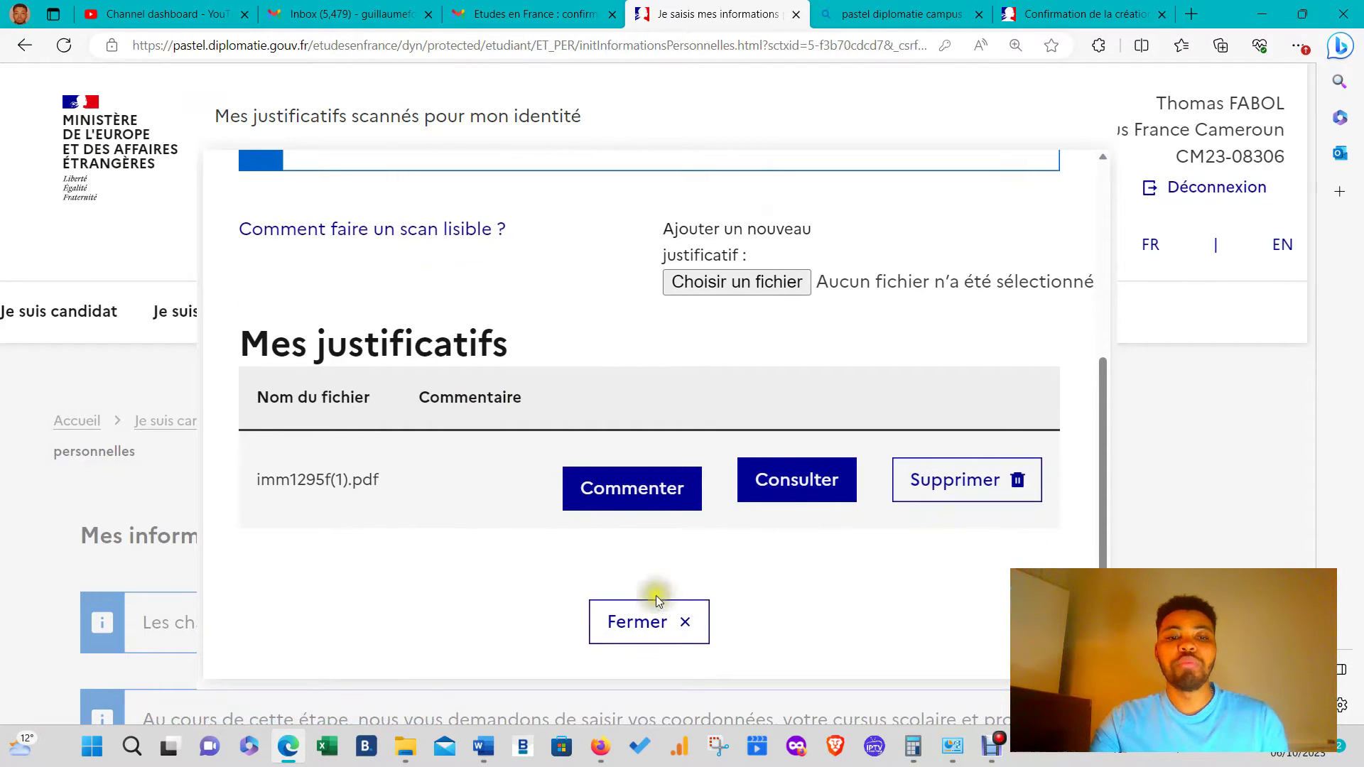
left_click(672, 624)
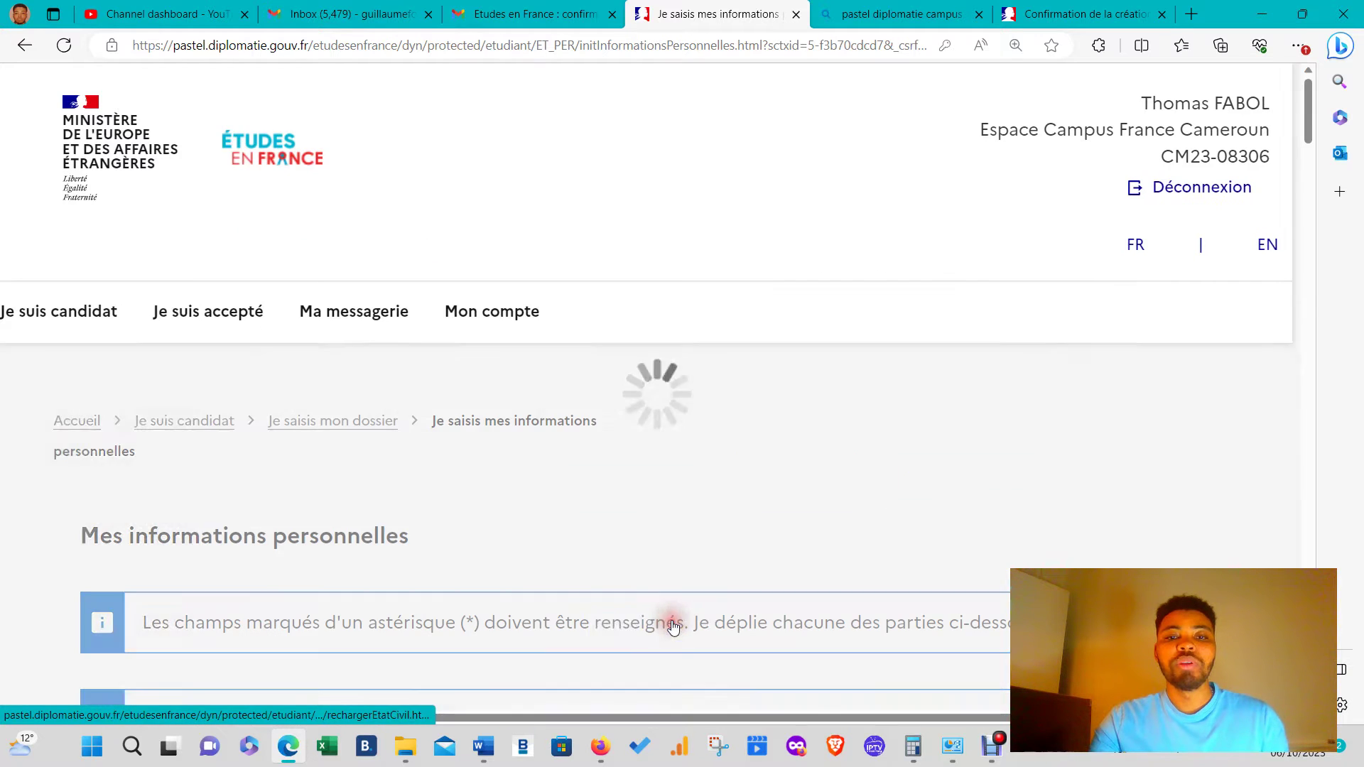
scroll(533, 654, "down", 15)
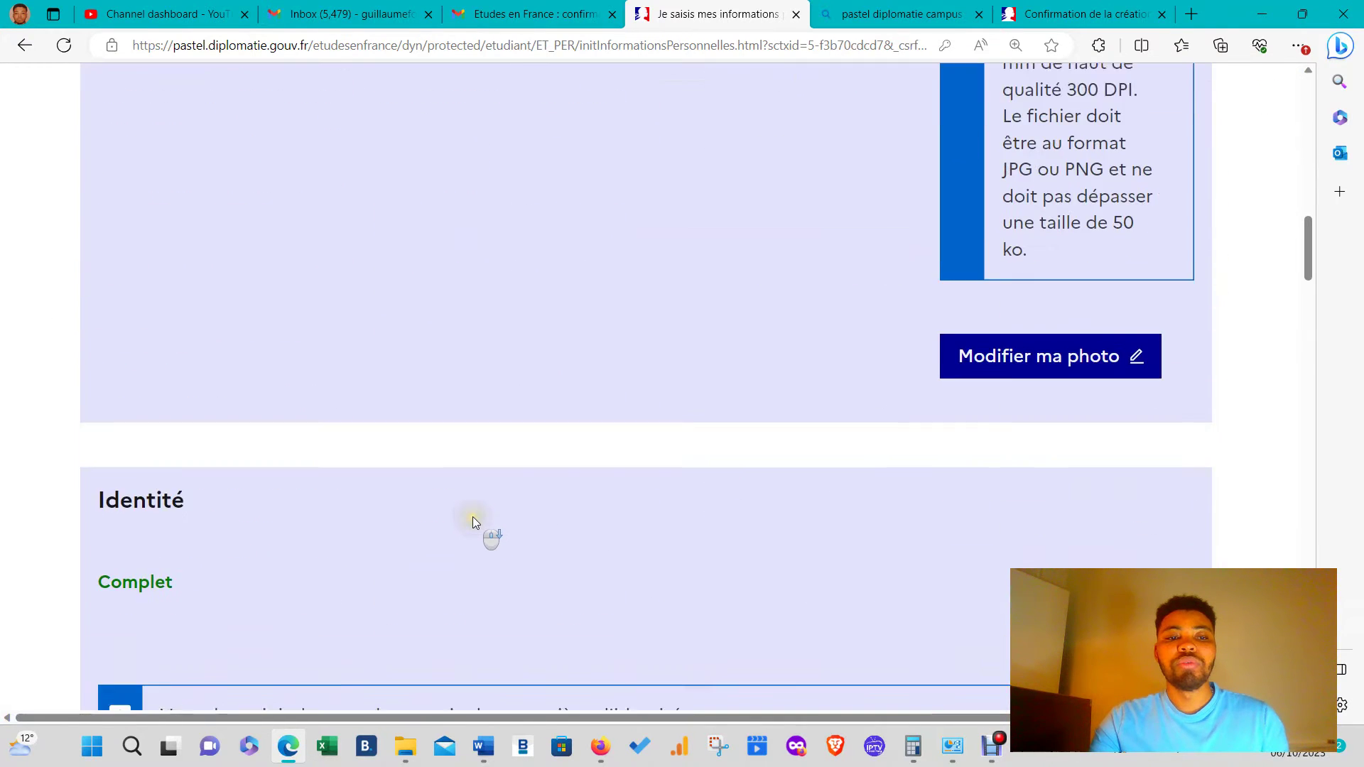
scroll(472, 517, "down", 15)
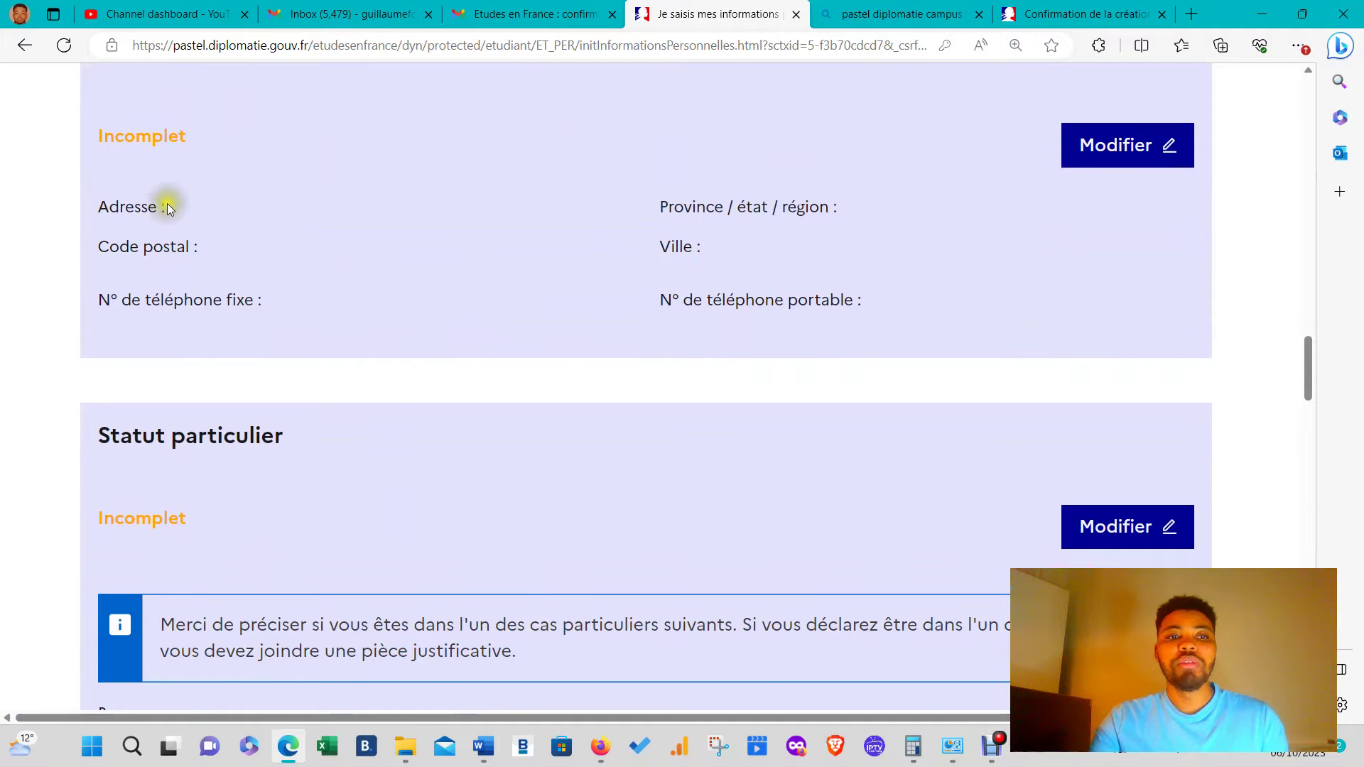
scroll(217, 222, "up", 2)
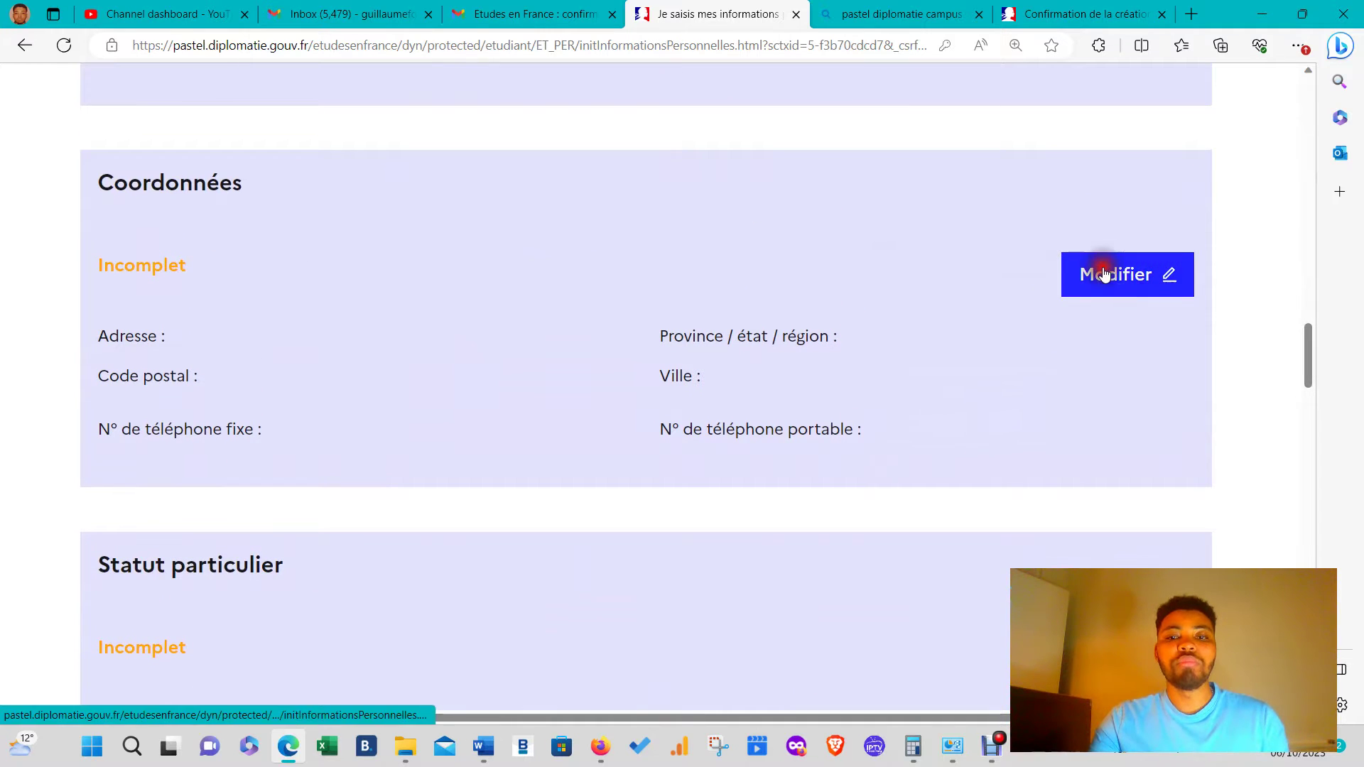
- Edit Coordonnées: postal code 12000, region Littoral, city Douala
left_click(1102, 272)
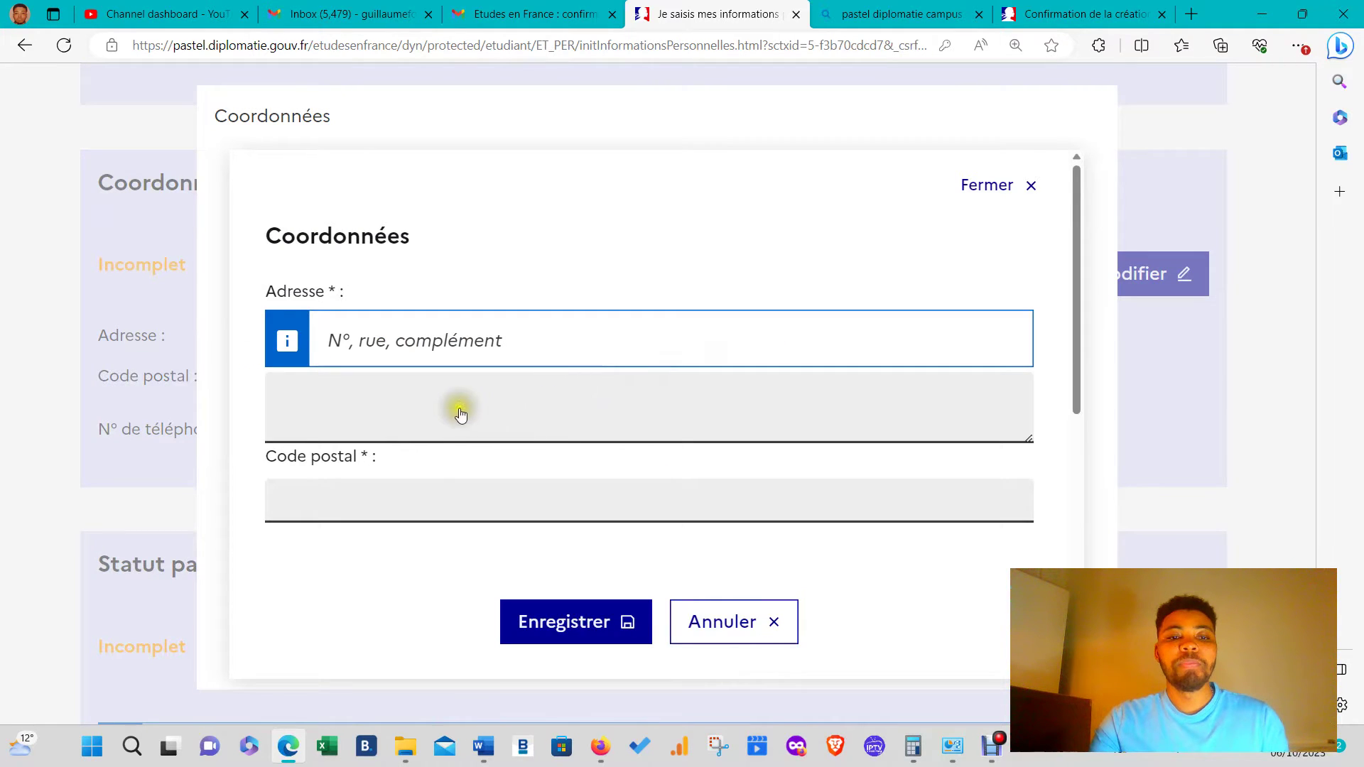
scroll(460, 410, "down", 2)
left_click(445, 400)
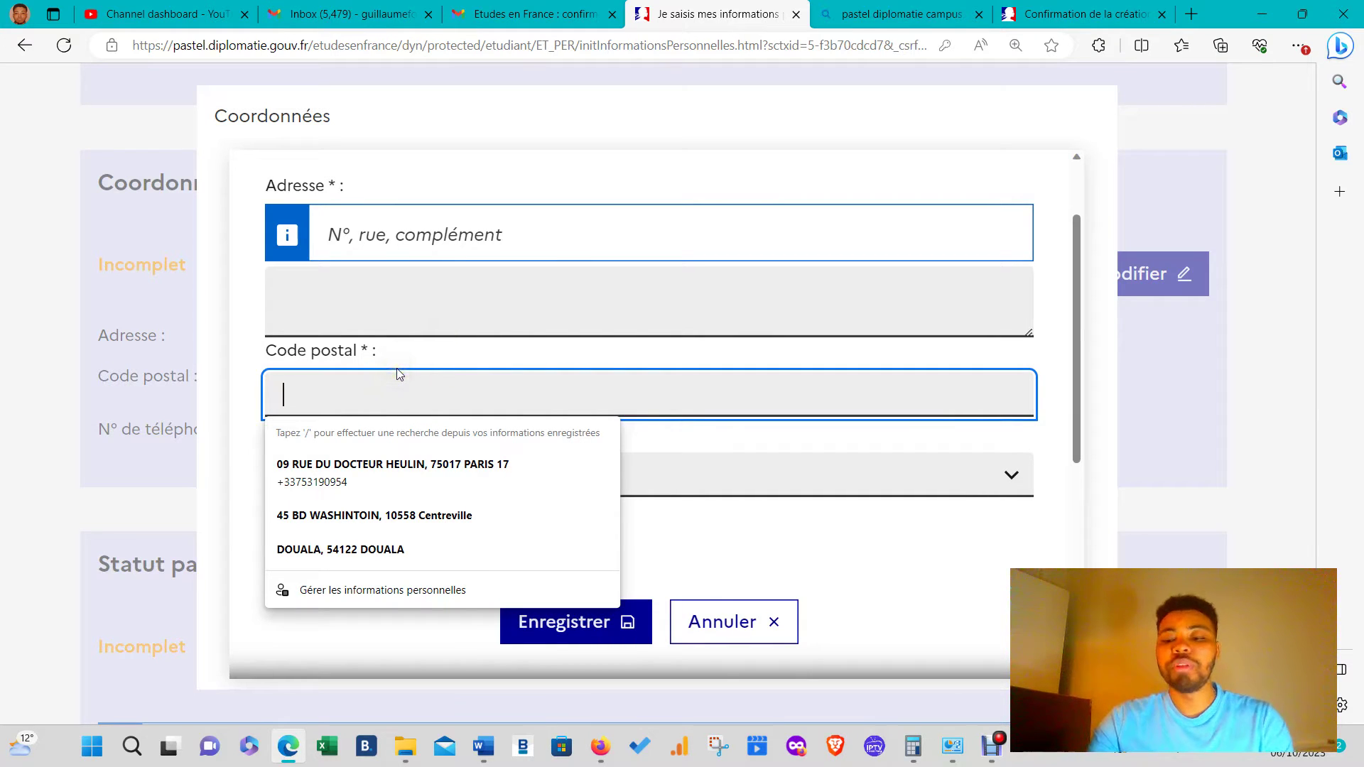
type("12000")
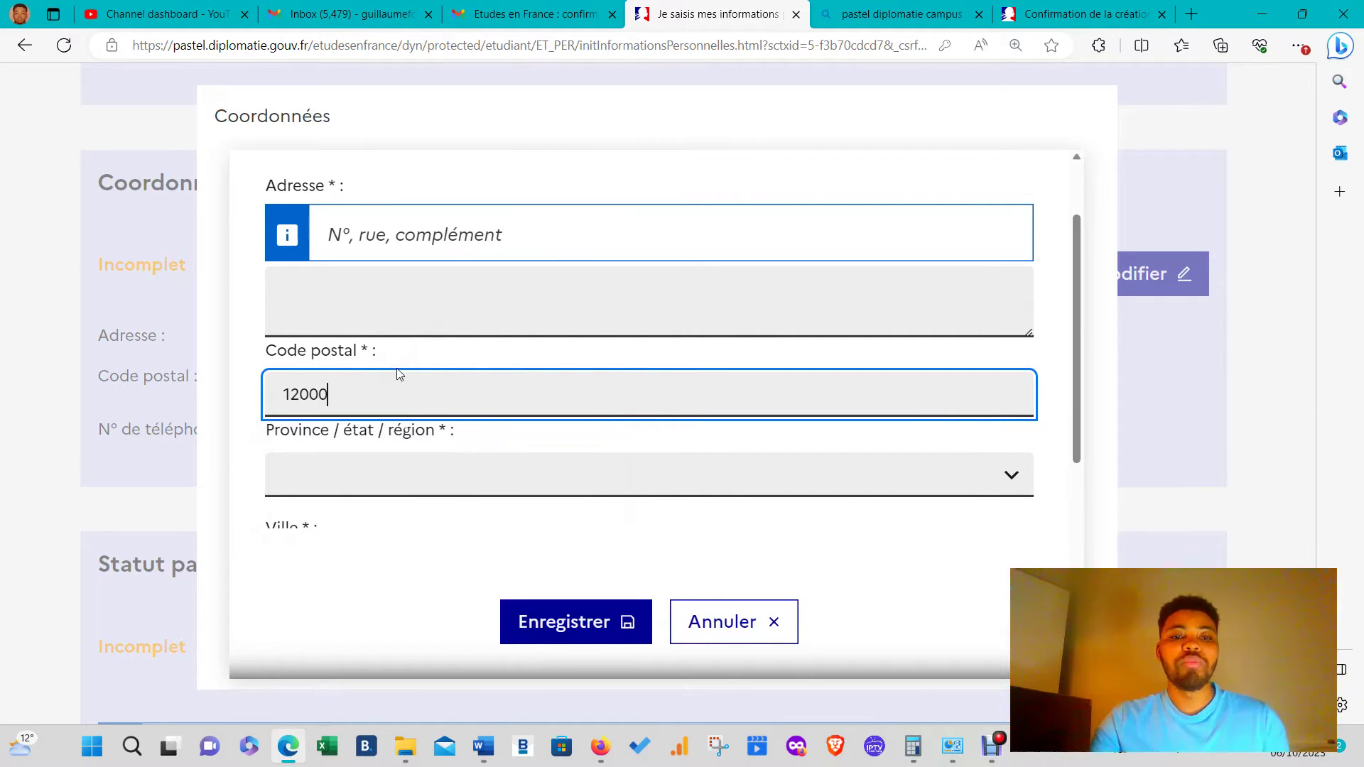
left_click(325, 473)
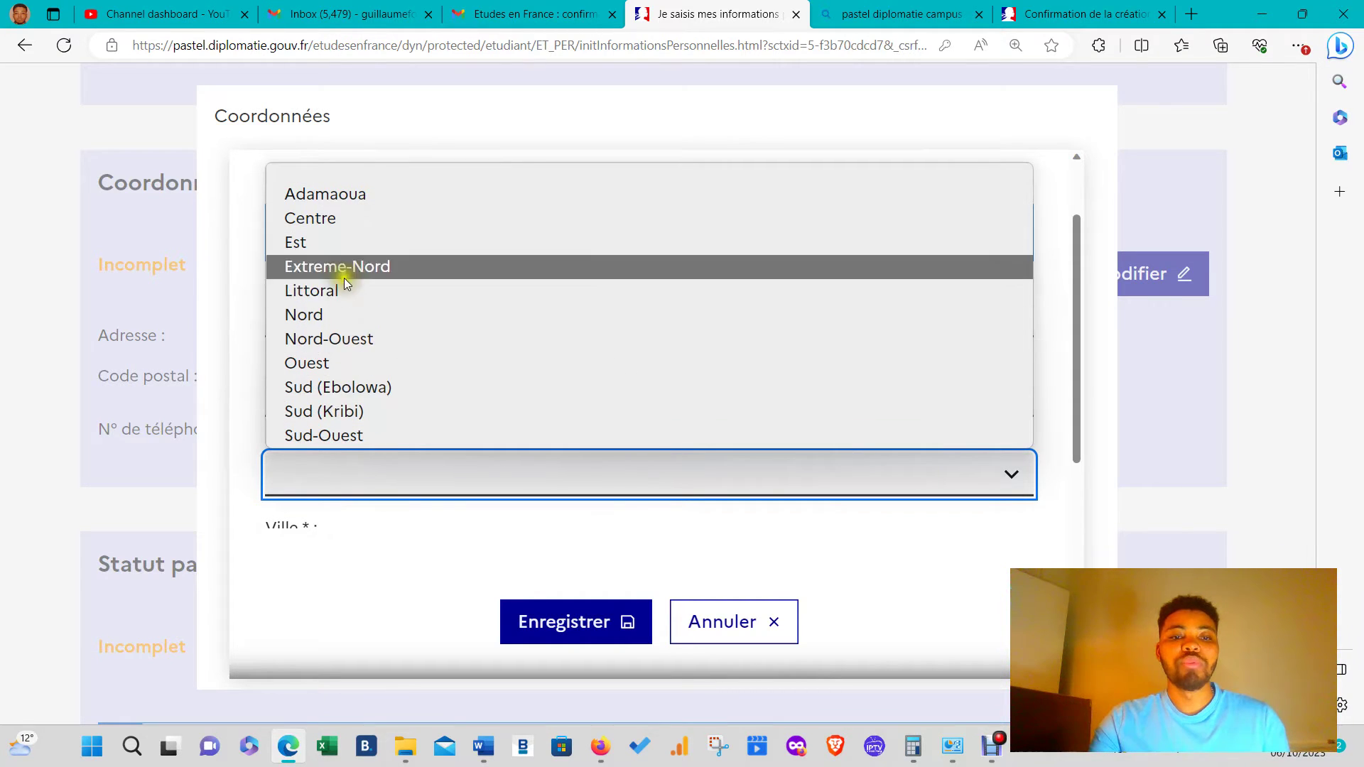
left_click(343, 293)
scroll(355, 462, "down", 2)
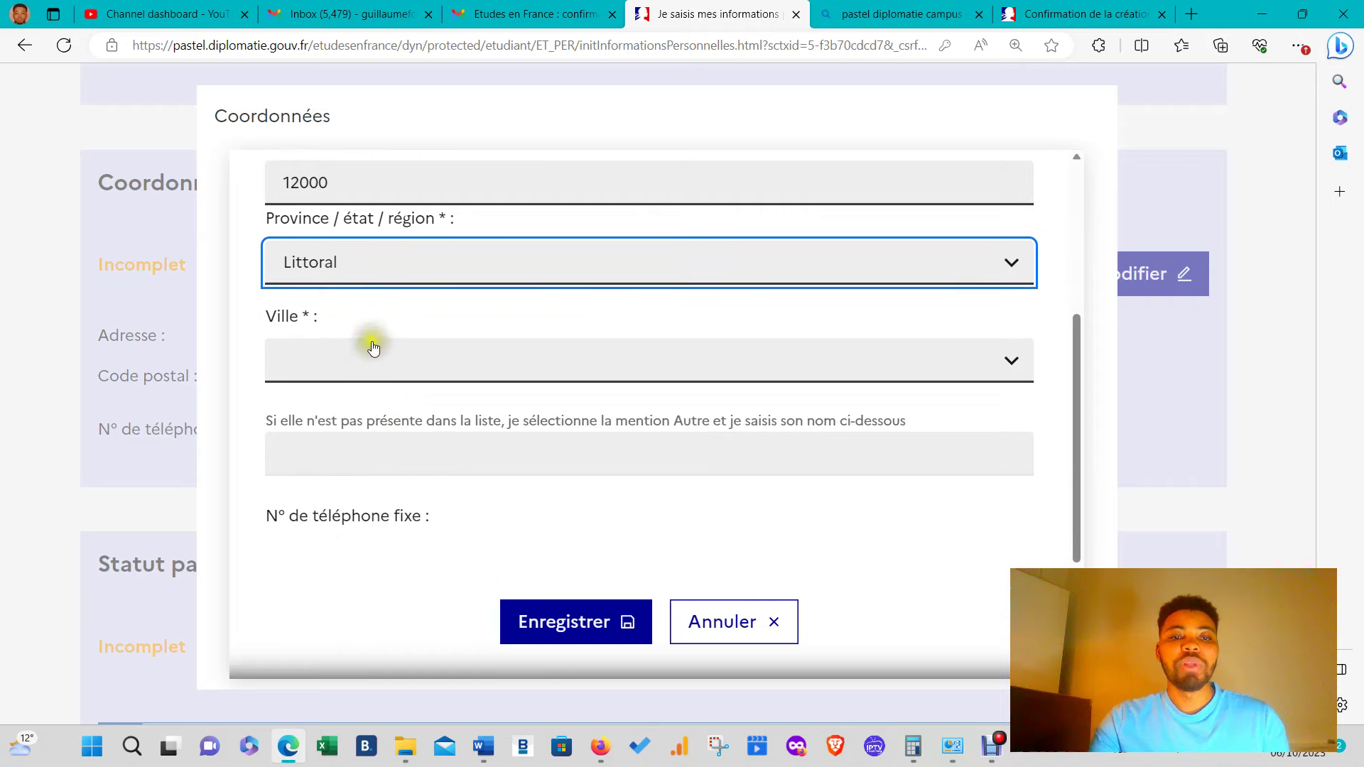
left_click(361, 355)
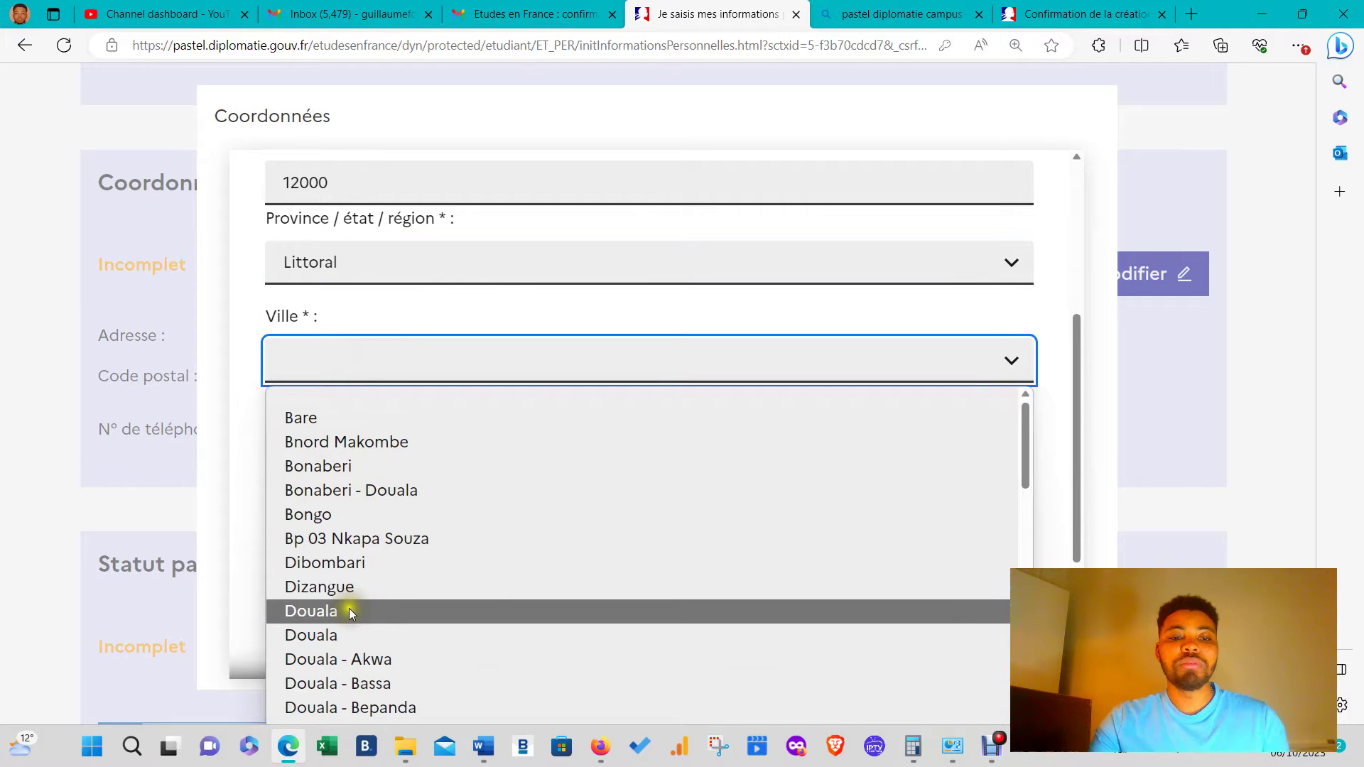
left_click(348, 611)
scroll(395, 417, "down", 3)
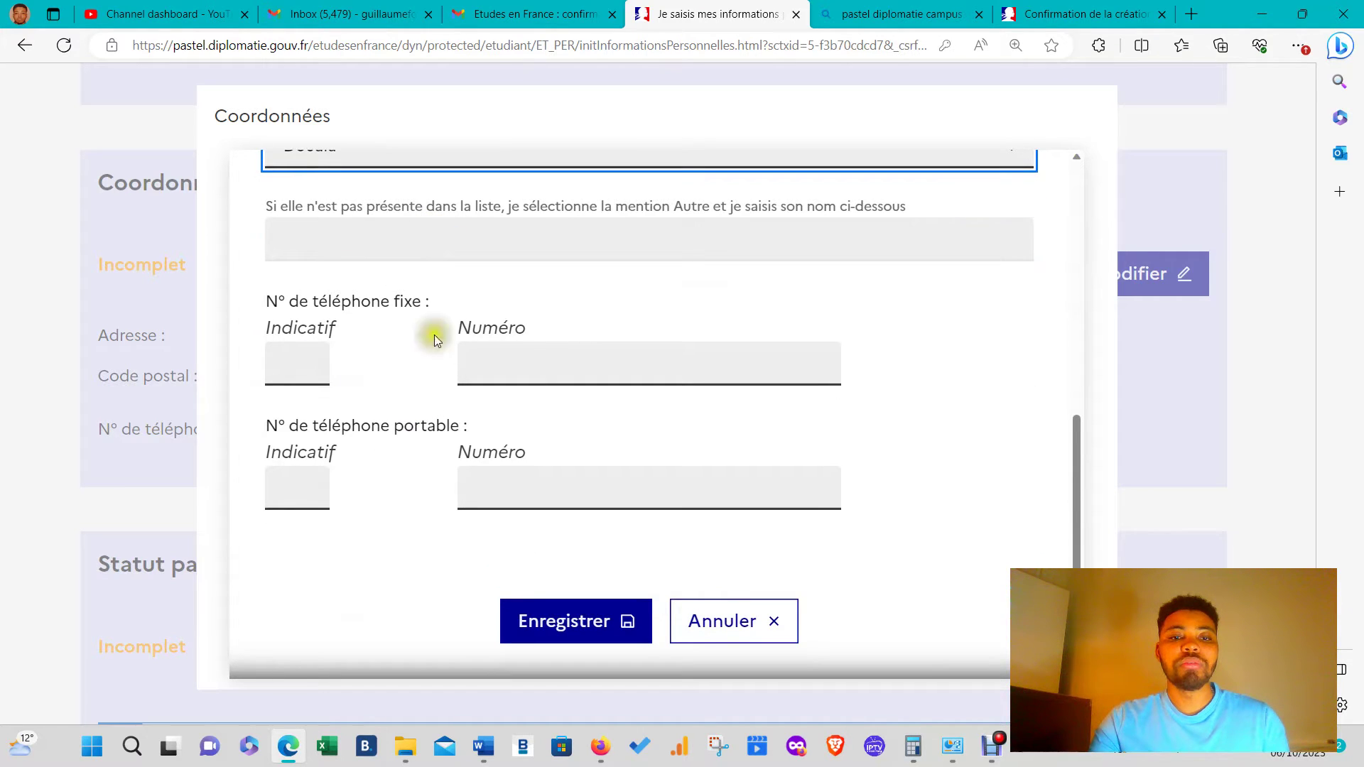
- Enter dialling code +237 and the landline number, then try saving
left_click(296, 363)
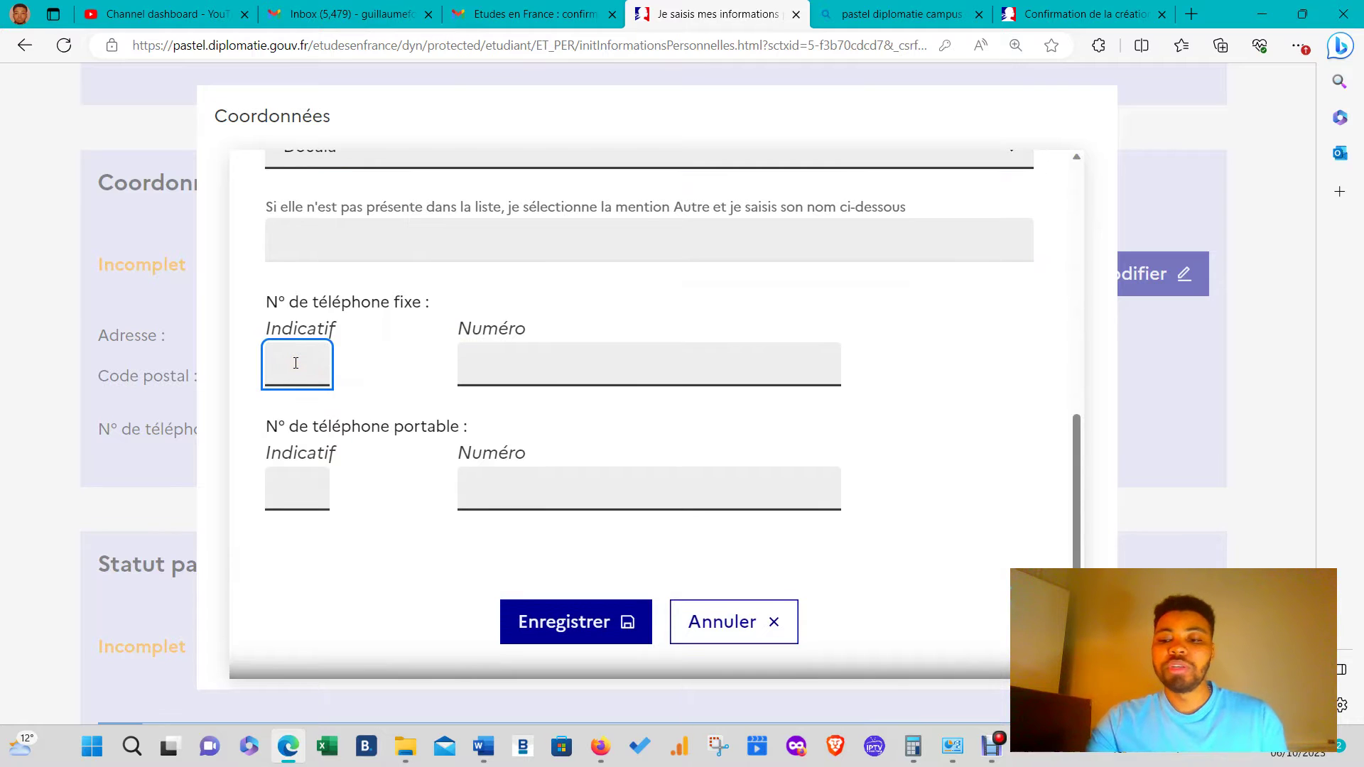
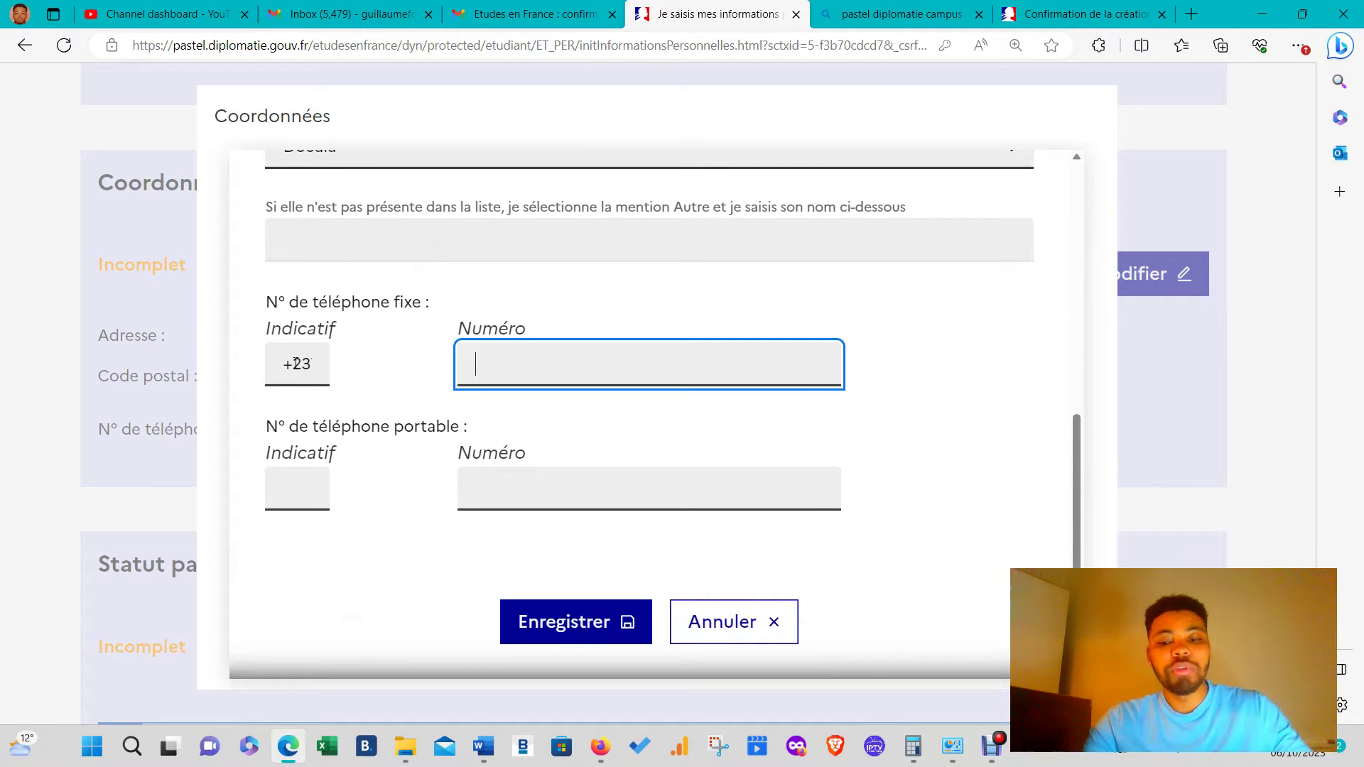
key("Tab")
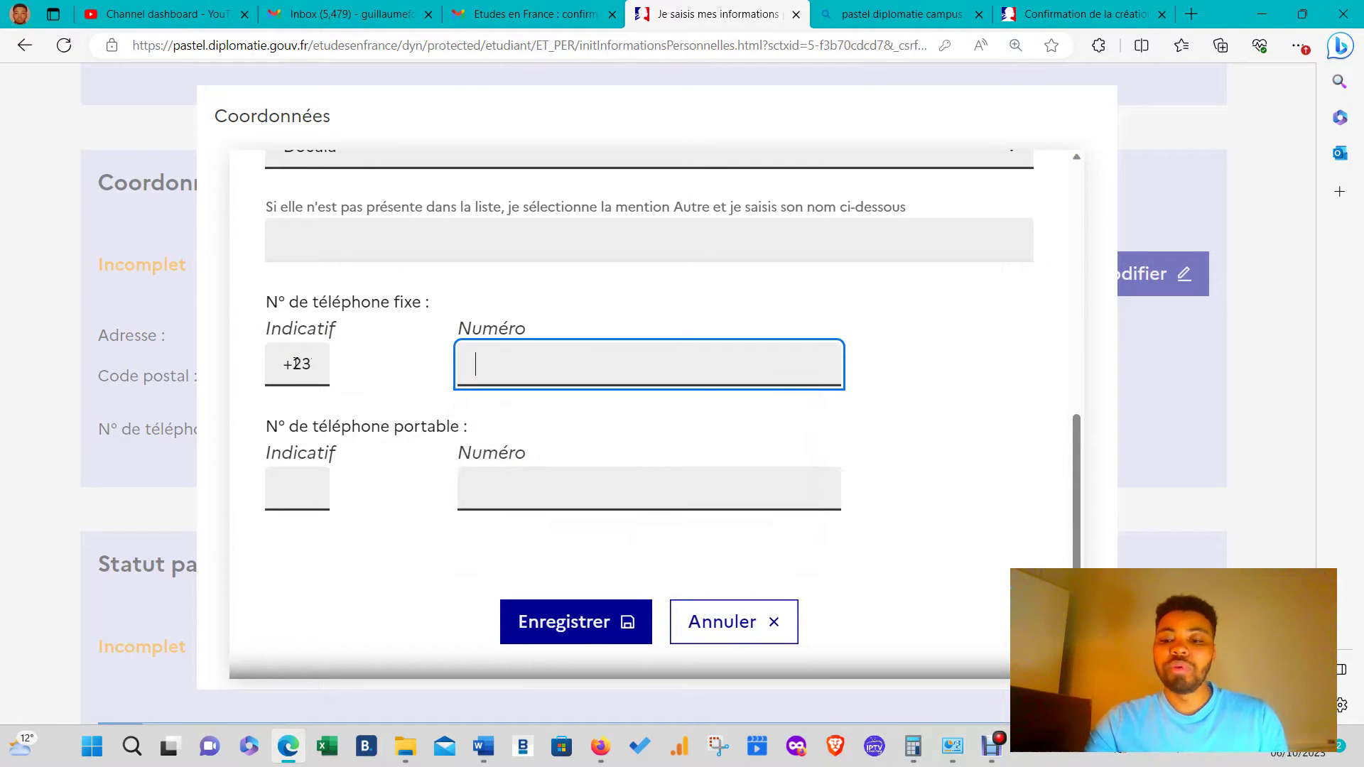
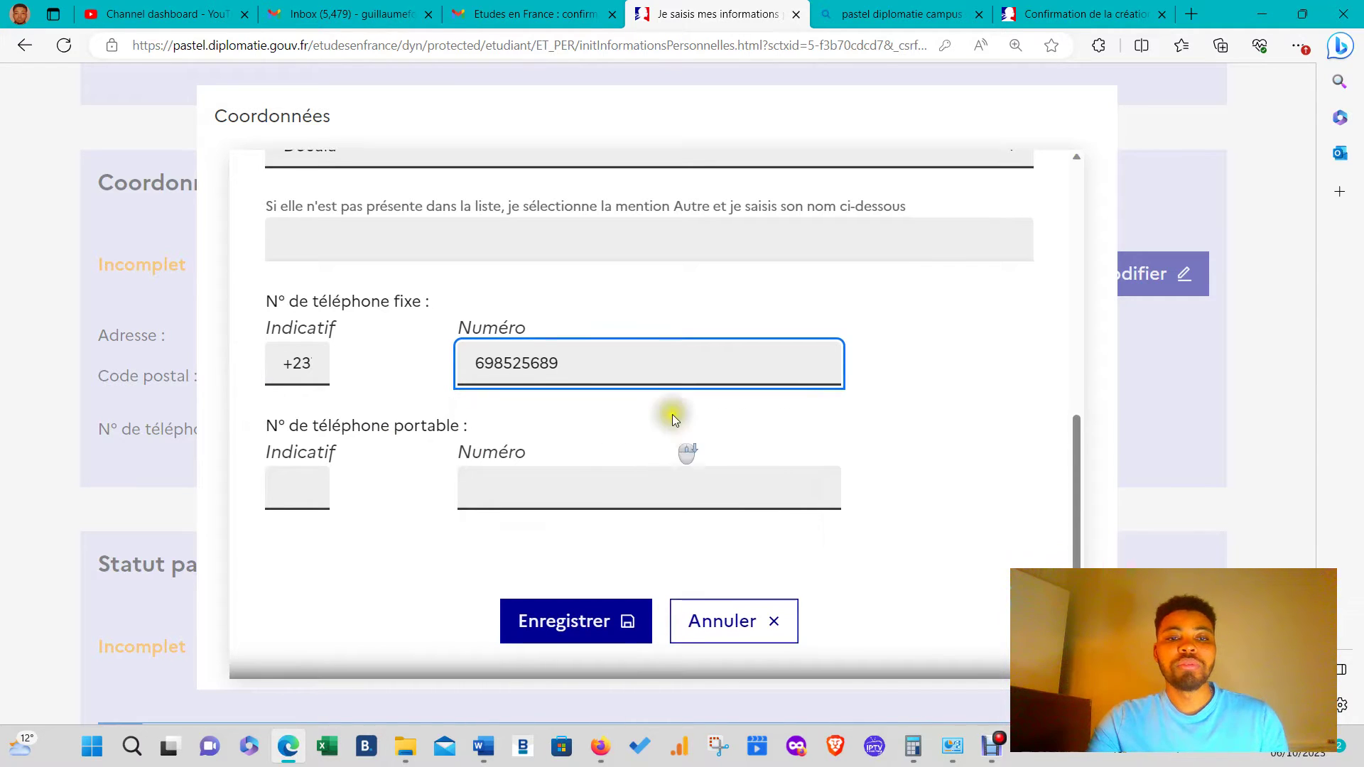
left_click(592, 635)
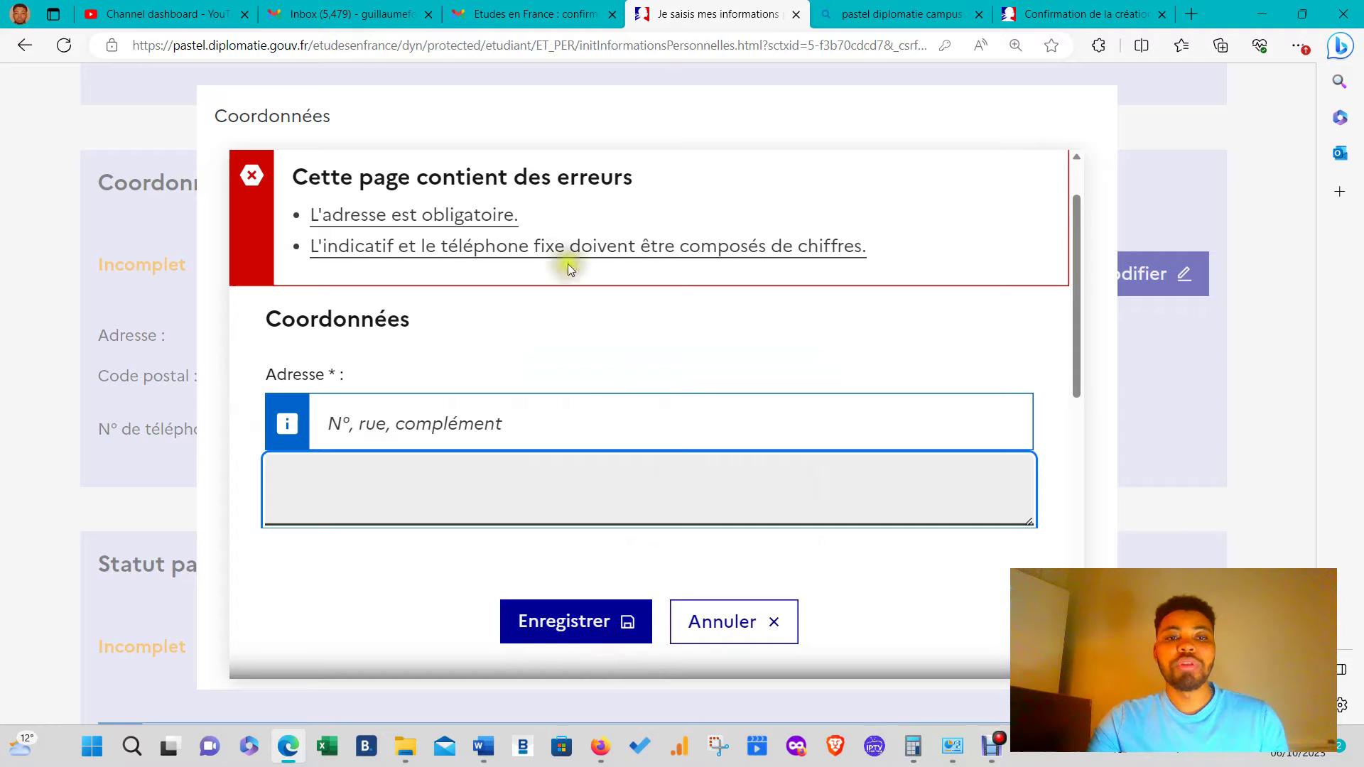
- Fill in the required address, correct the country code to digits only, and save
scroll(579, 526, "up", 1)
scroll(453, 419, "down", 3)
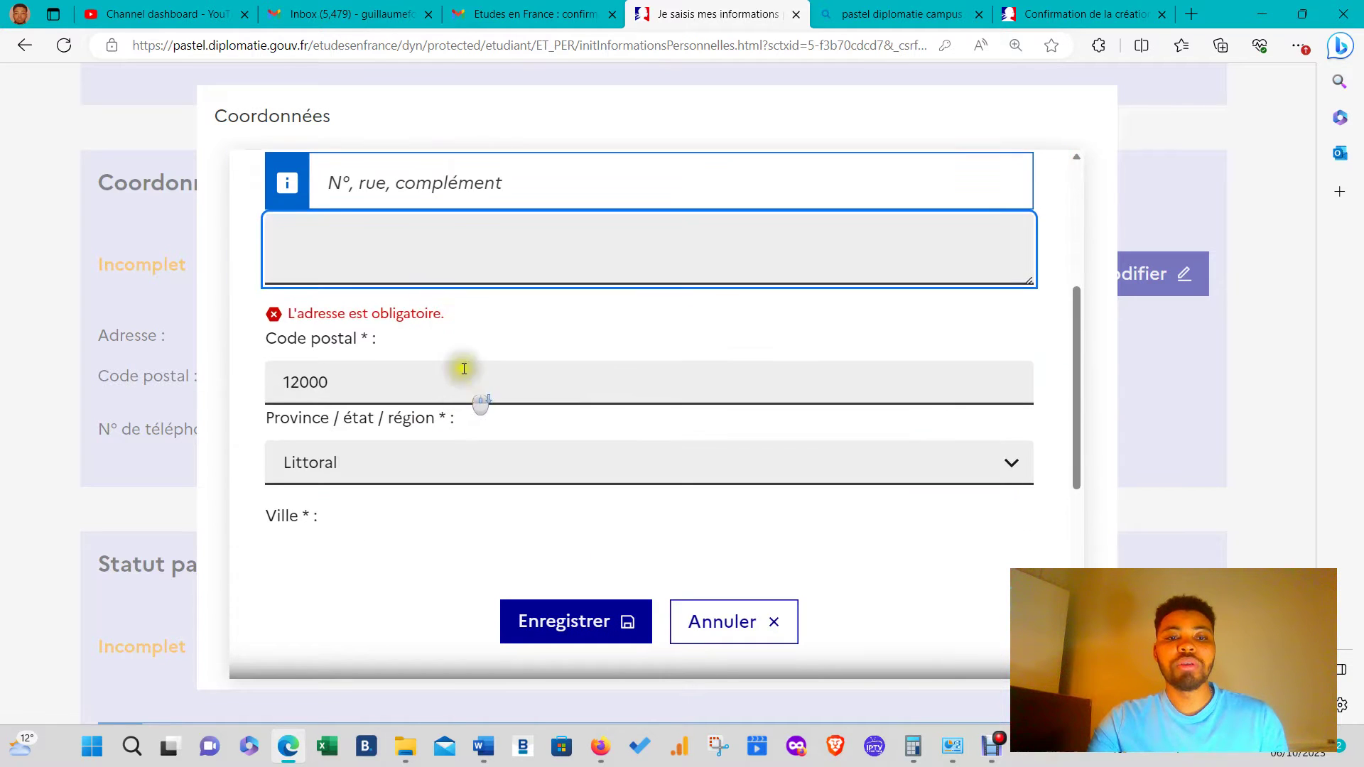
scroll(458, 363, "up", 1)
left_click(448, 331)
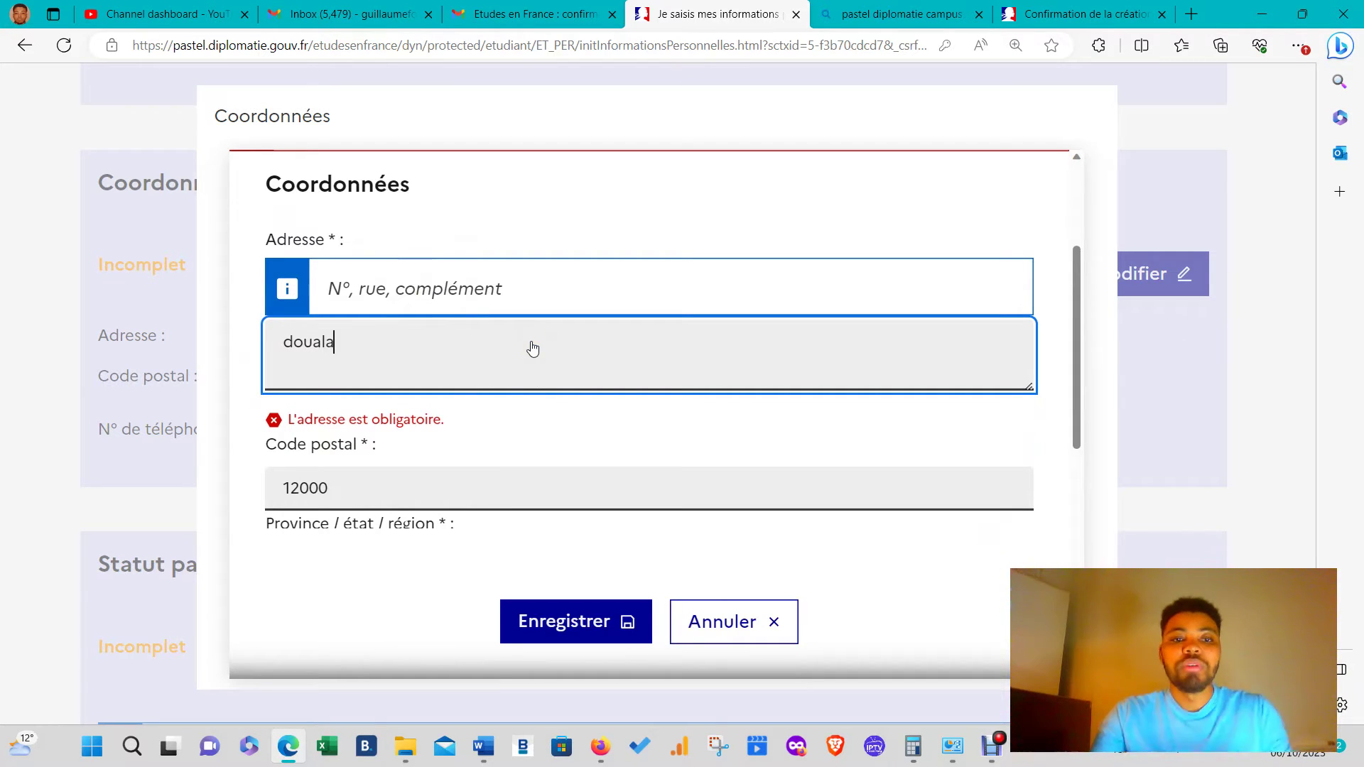
left_click(609, 626)
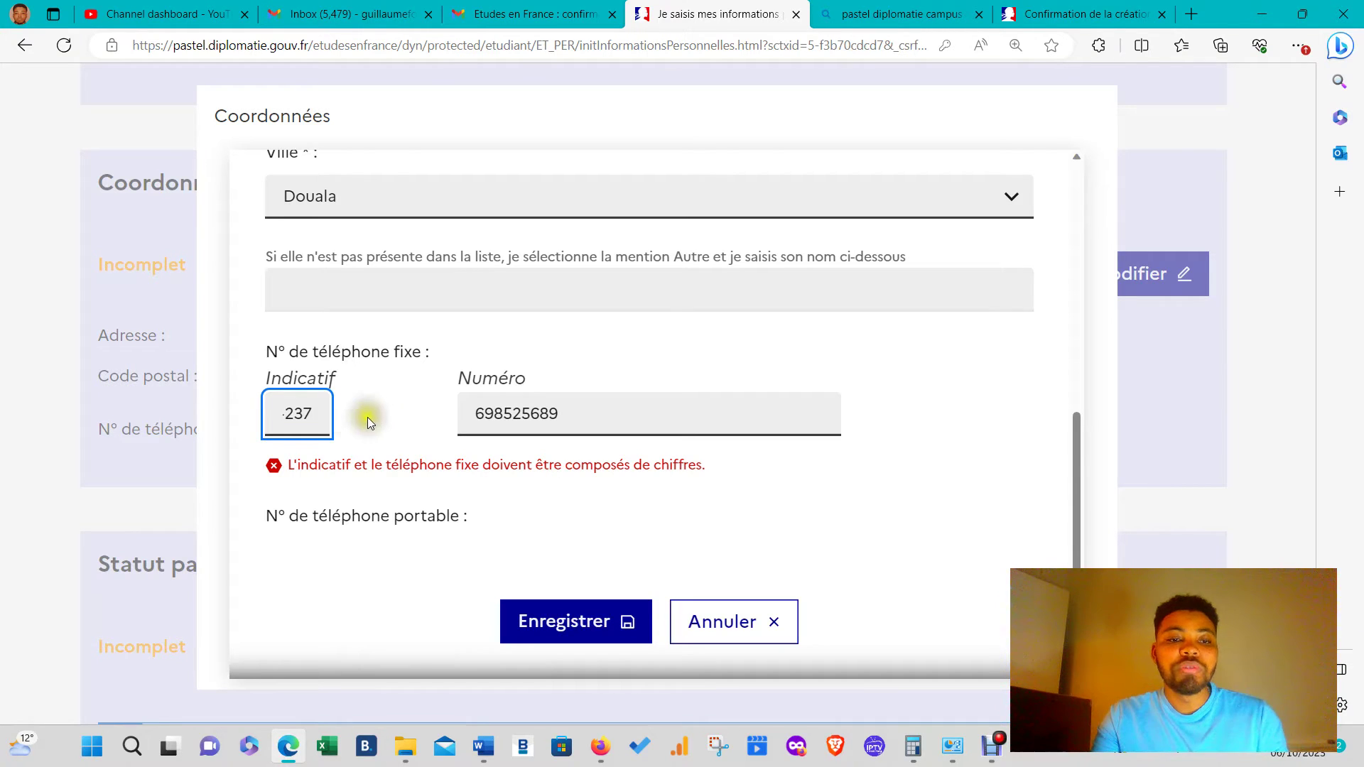
left_click(270, 433)
left_click(289, 410)
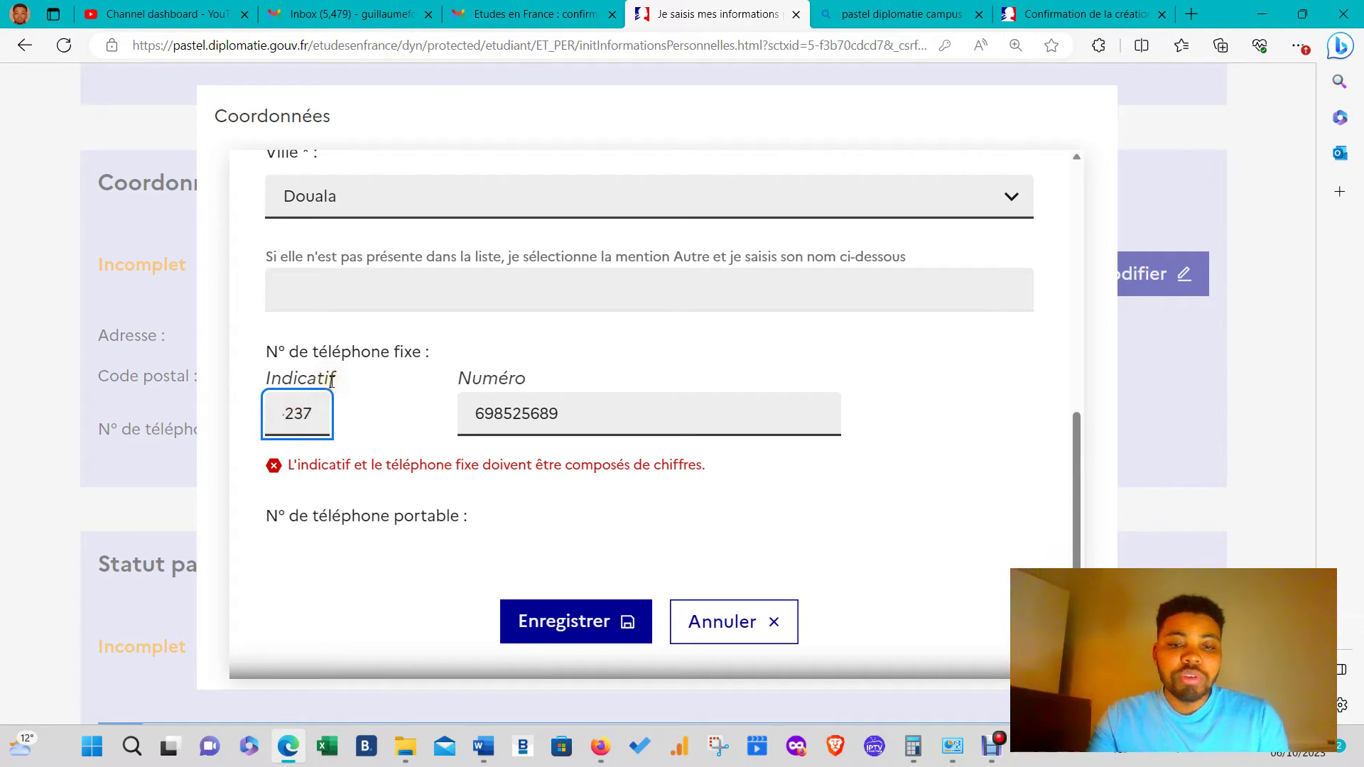
left_click(557, 622)
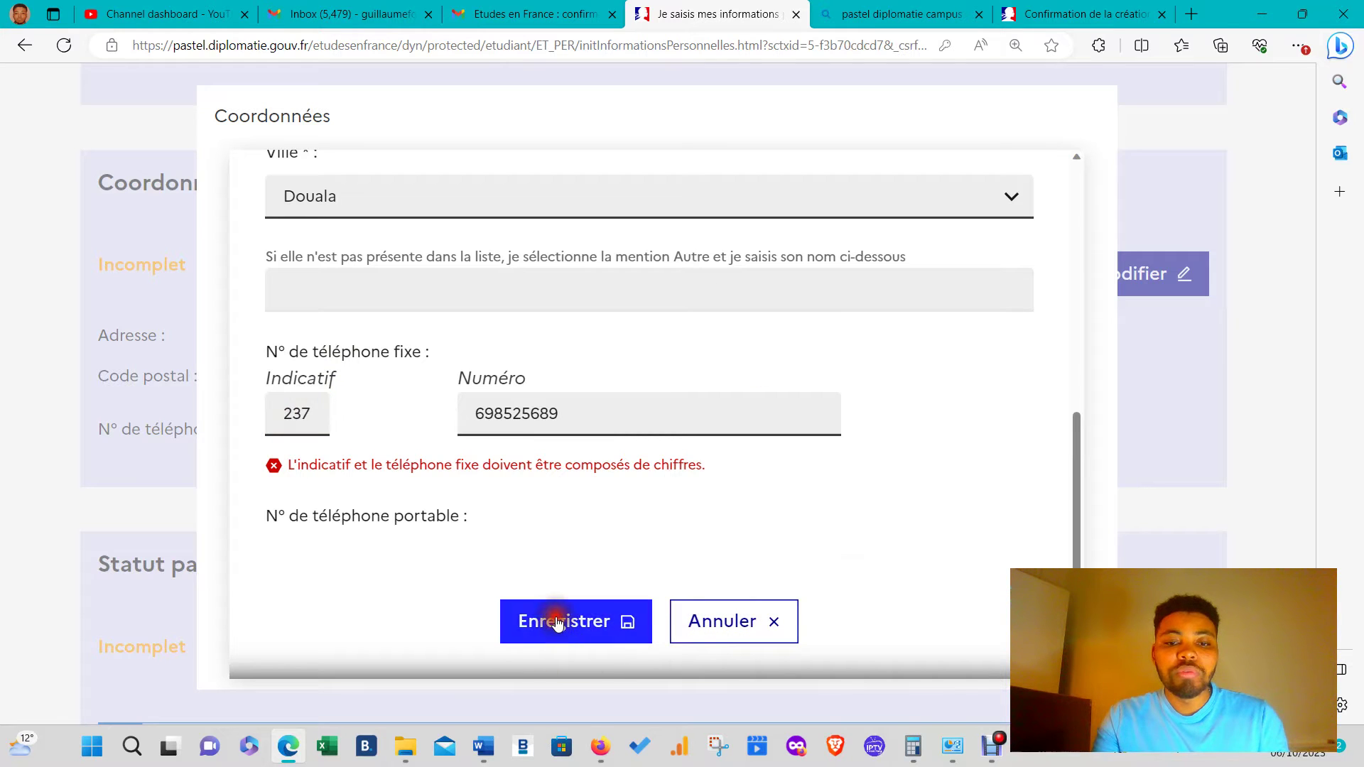
scroll(655, 527, "down", 4)
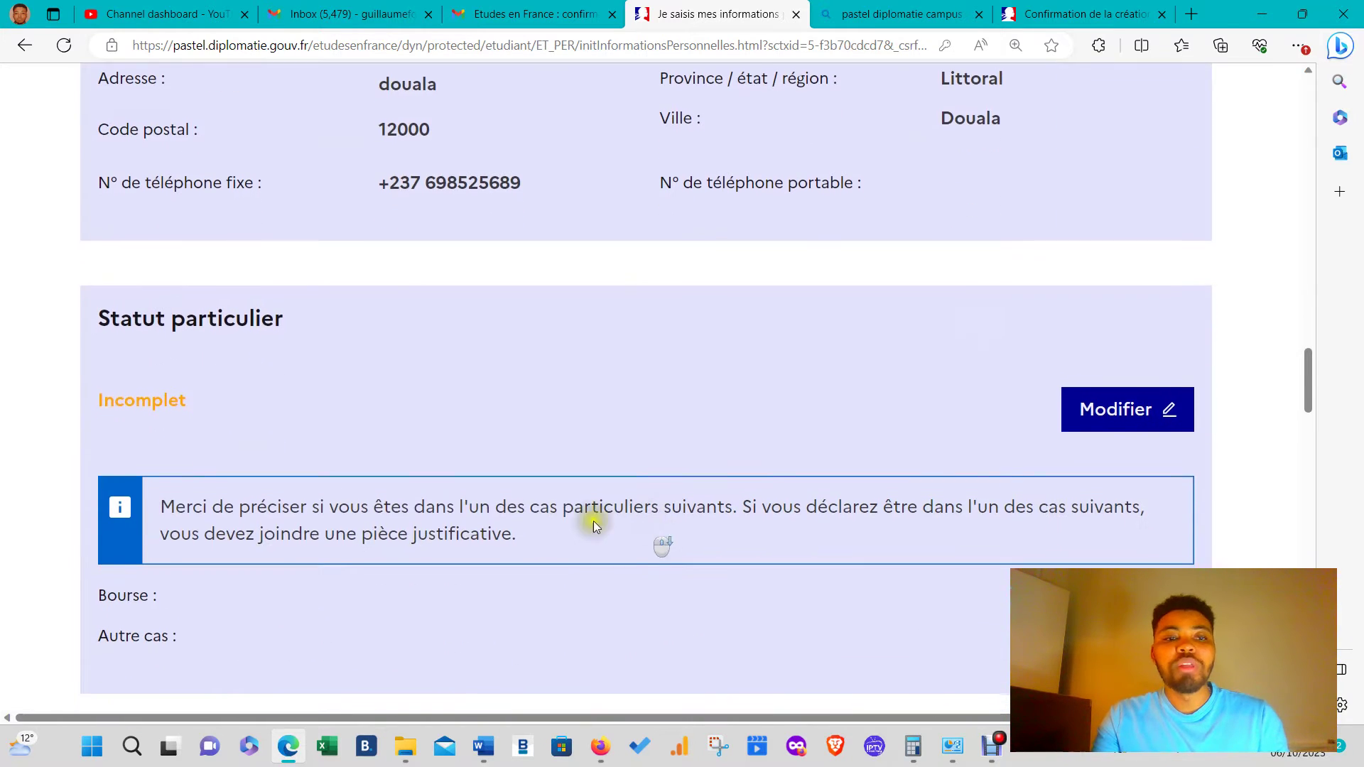
- Tick 'Je ne suis dans aucun des cas mentionnés ci-dessus' under Statut particulier and save
scroll(566, 435, "down", 2)
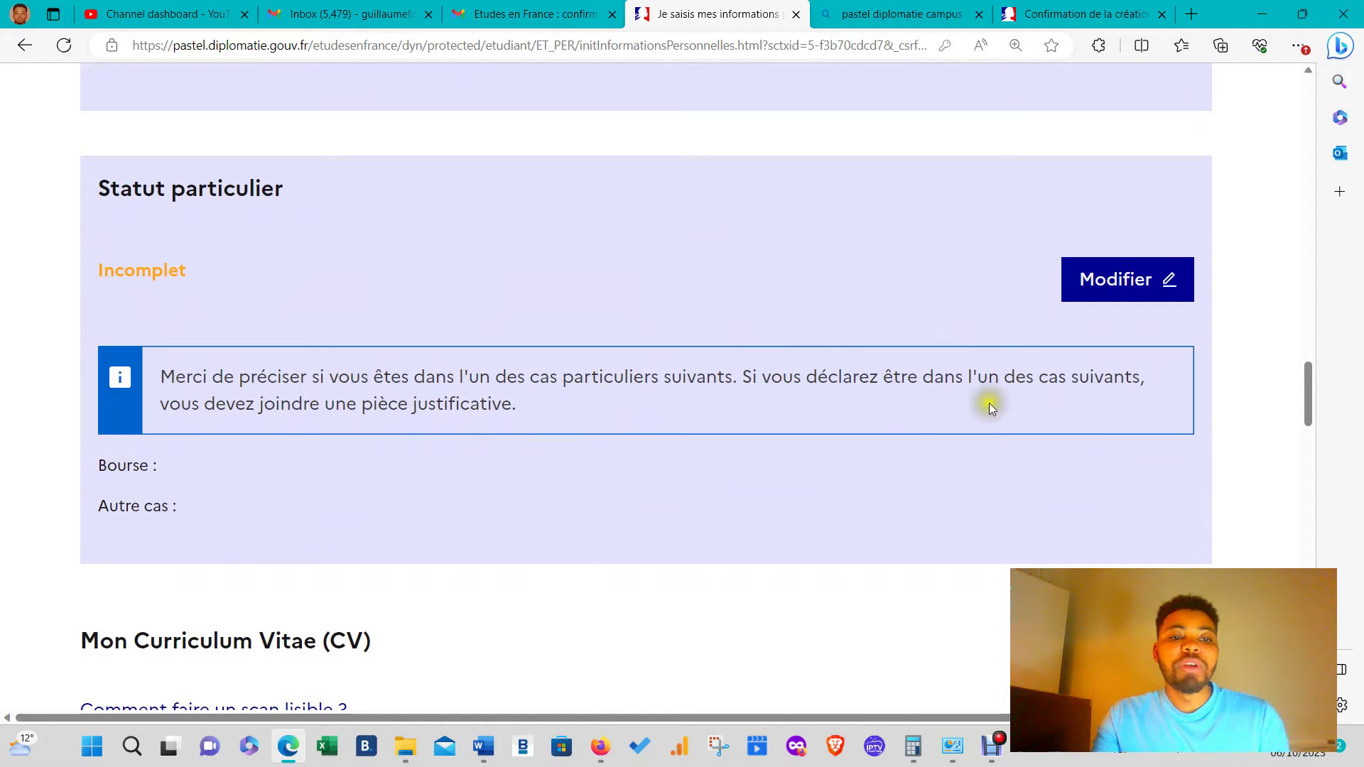
left_click(1111, 279)
left_click(491, 431)
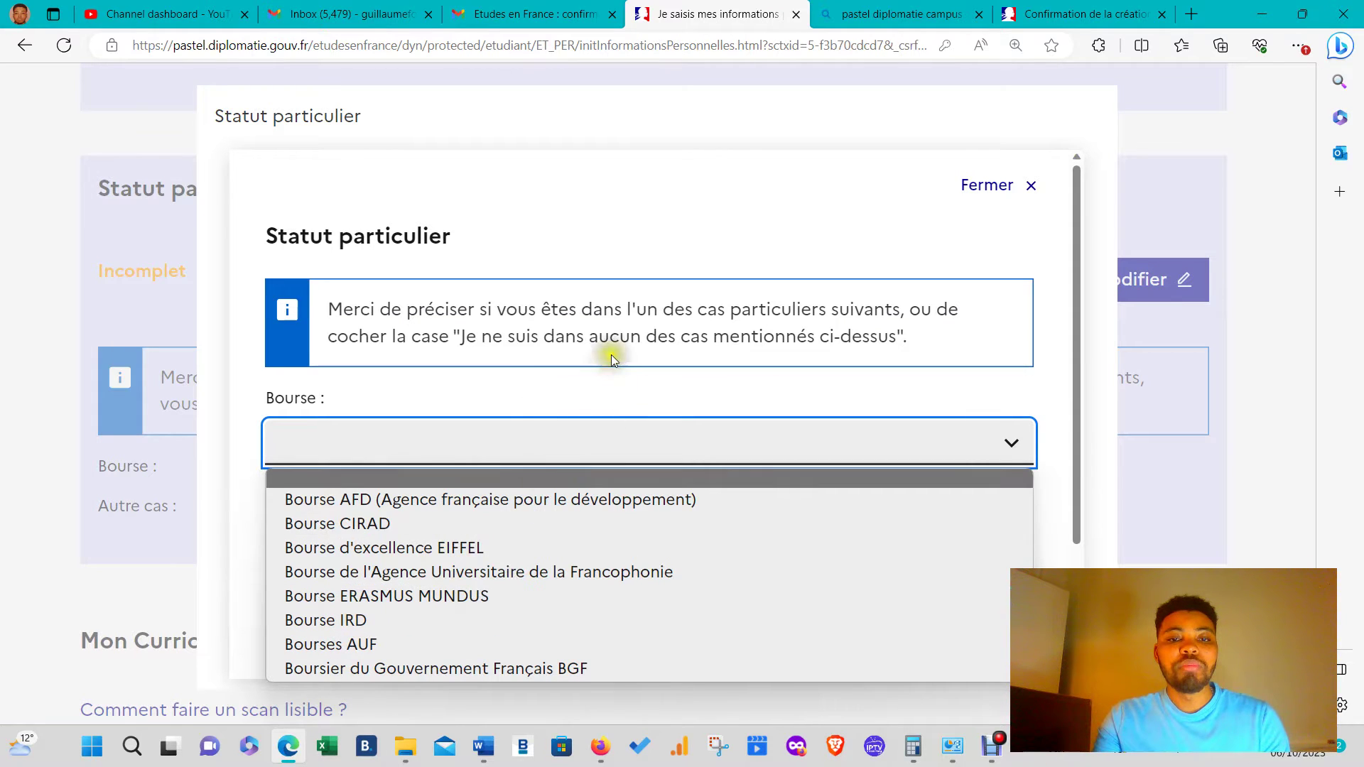
left_click(608, 372)
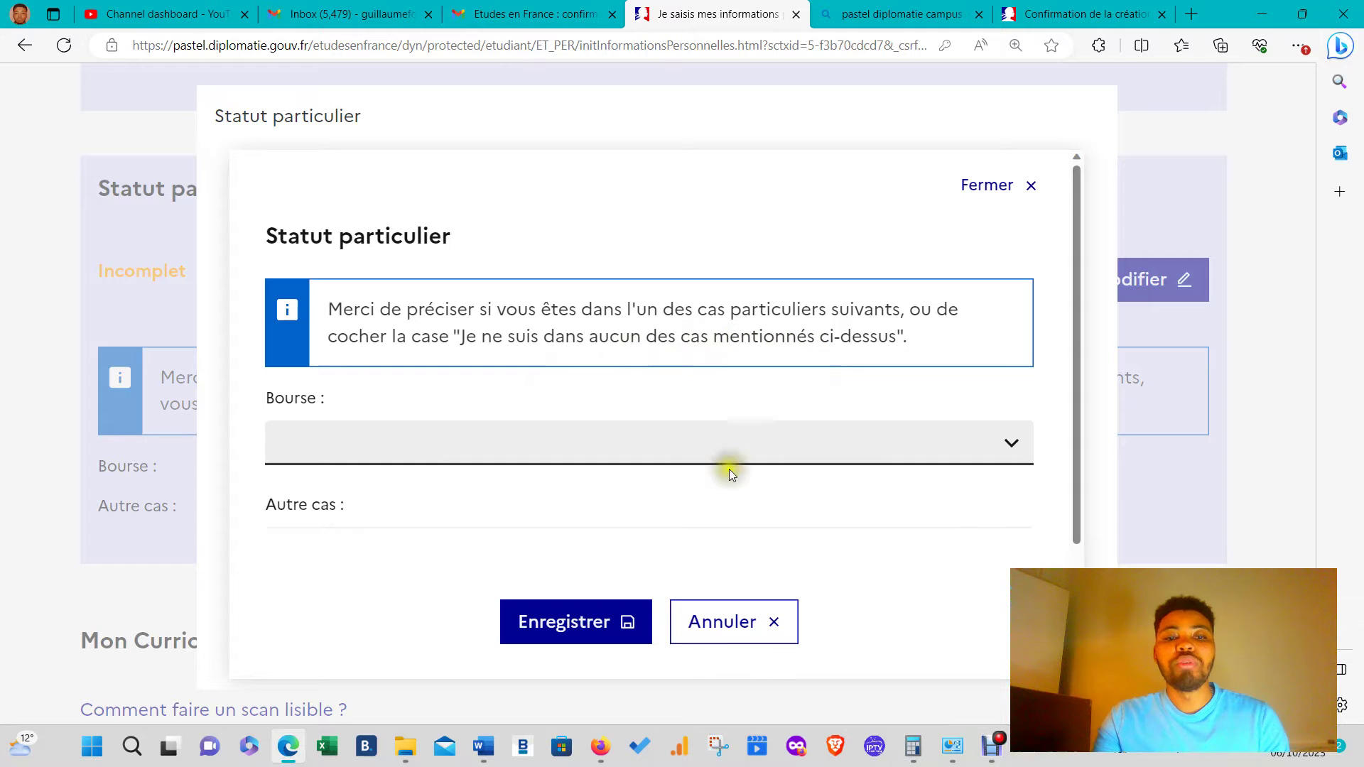
scroll(426, 469, "down", 2)
left_click(402, 460)
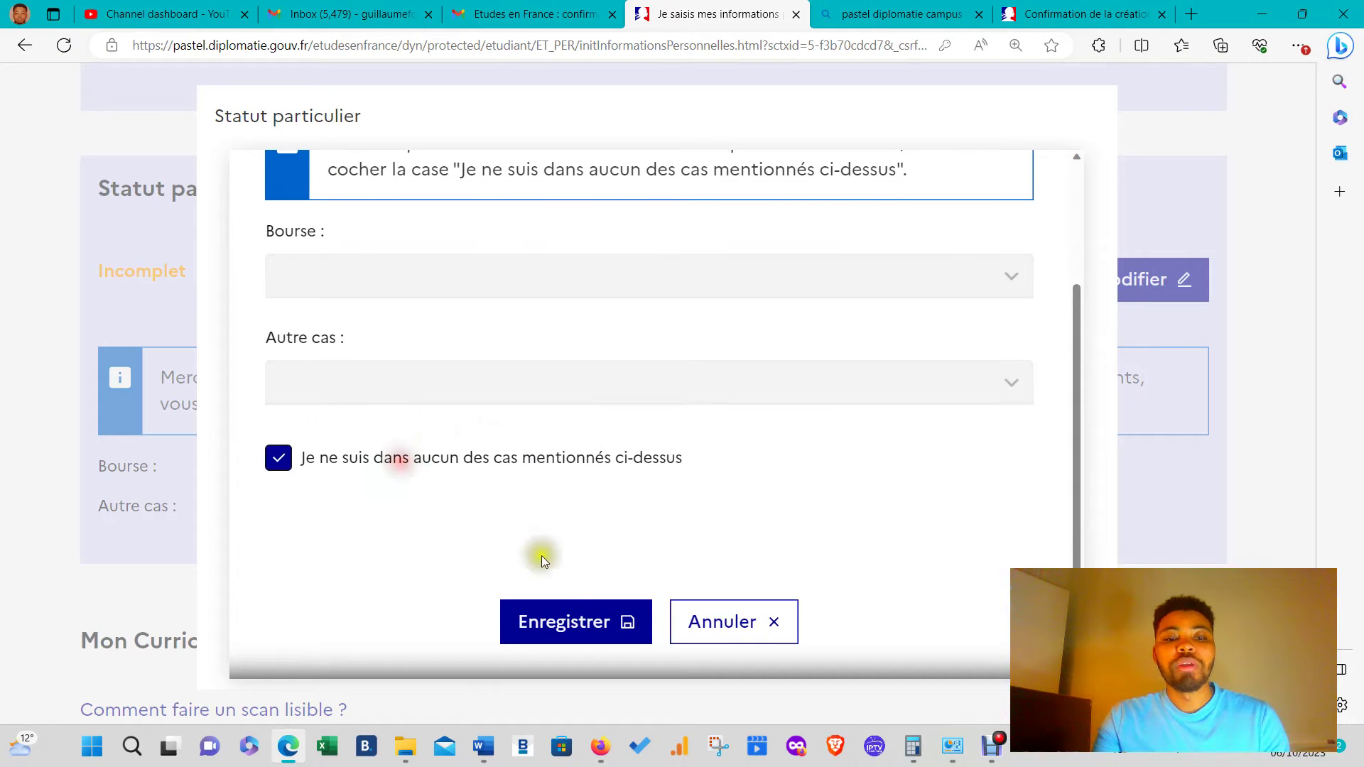
left_click(587, 627)
scroll(548, 605, "down", 5)
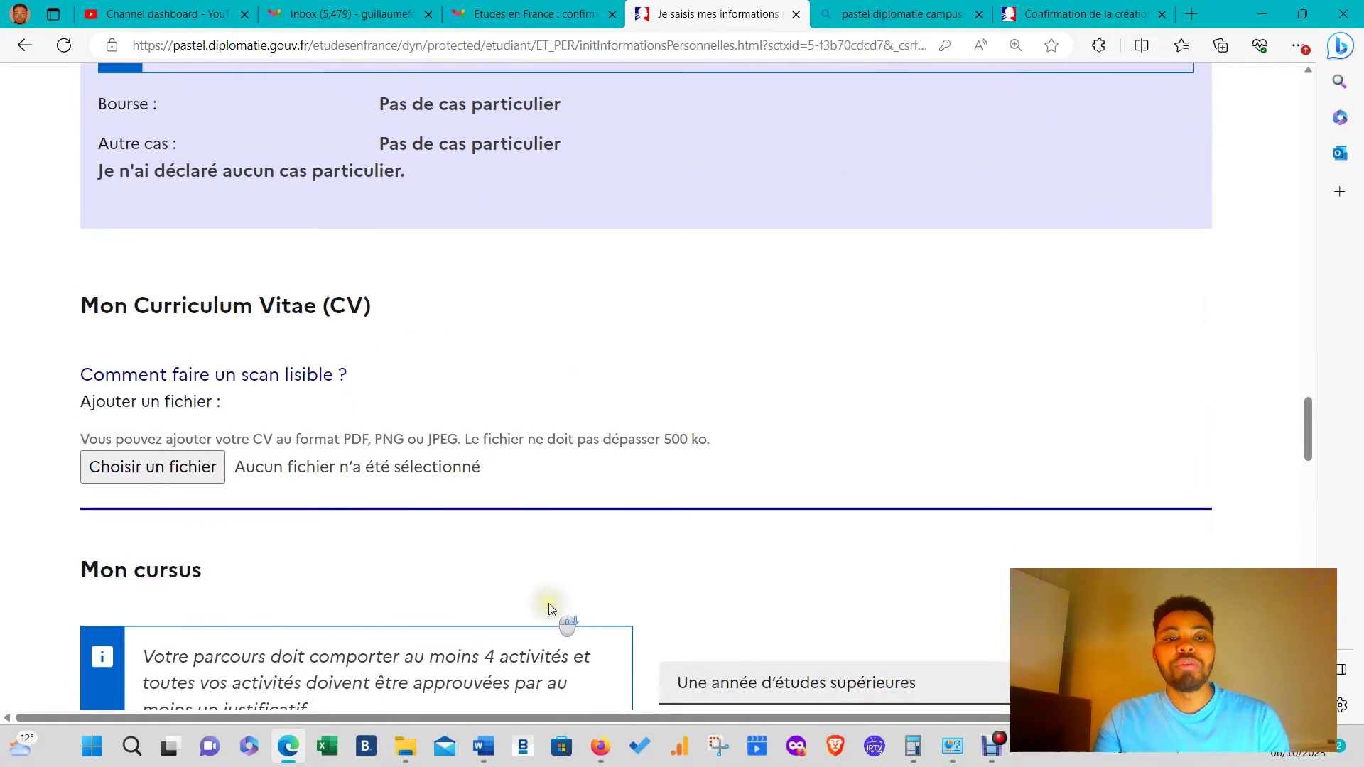
- Scroll through Mon cursus and read the rule that activities need justificatifs
scroll(185, 497, "down", 2)
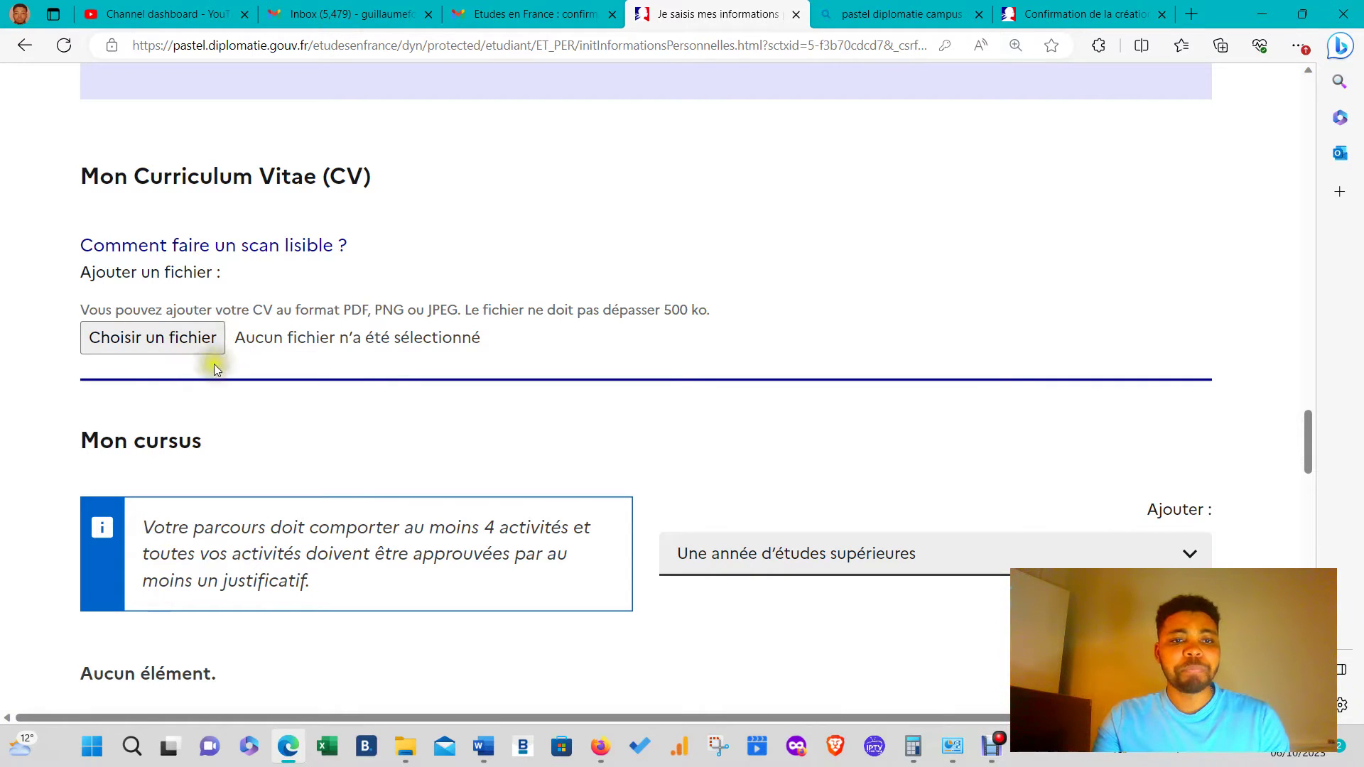
scroll(214, 364, "down", 3)
scroll(220, 245, "up", 1)
scroll(258, 182, "up", 1)
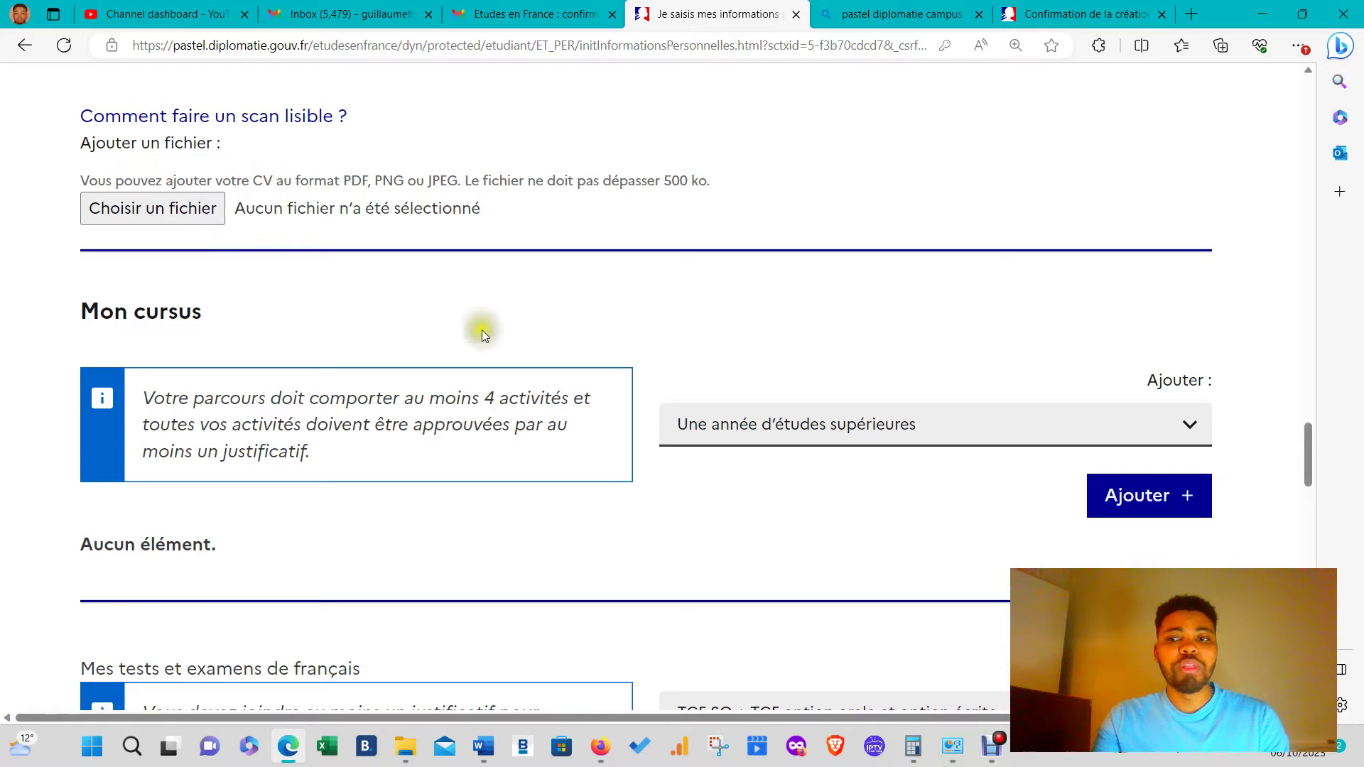
scroll(482, 330, "down", 2)
scroll(396, 359, "up", 3)
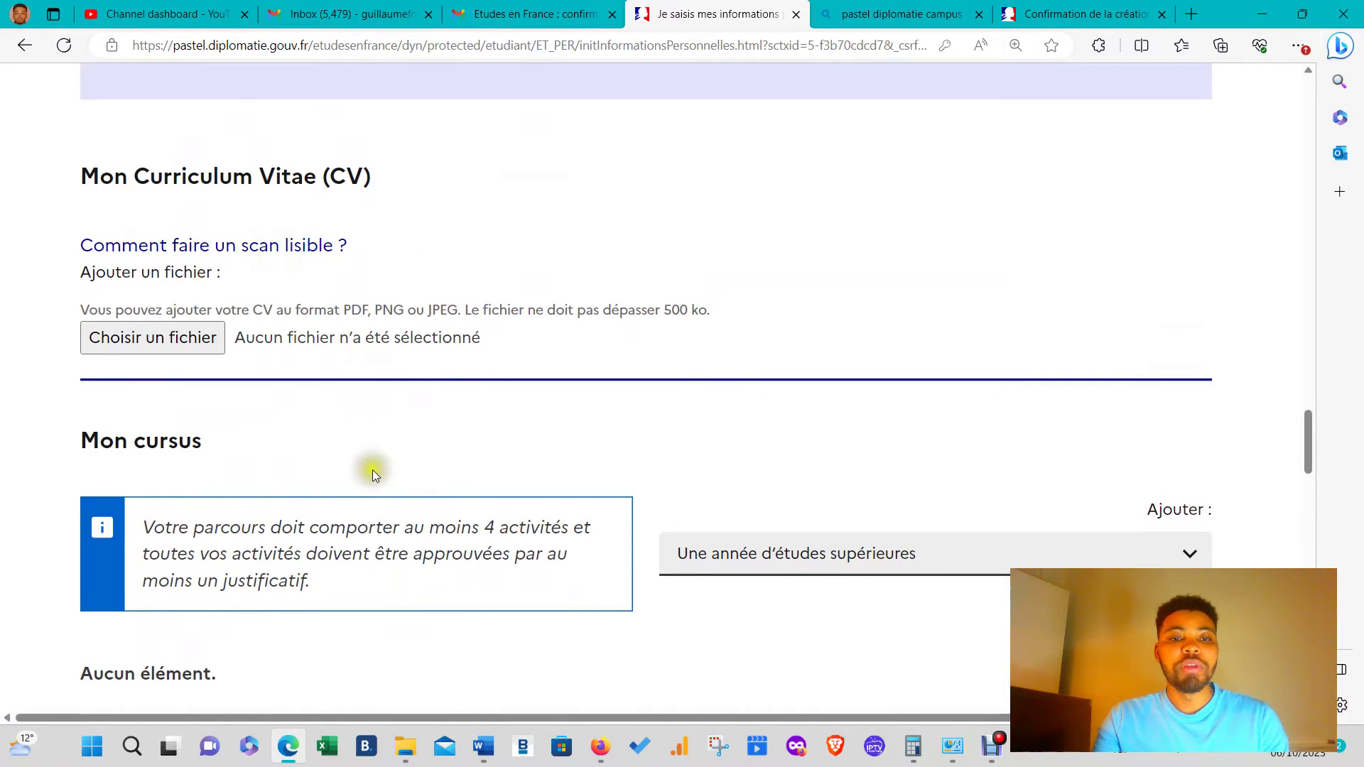
scroll(372, 455, "down", 5)
scroll(390, 426, "up", 2)
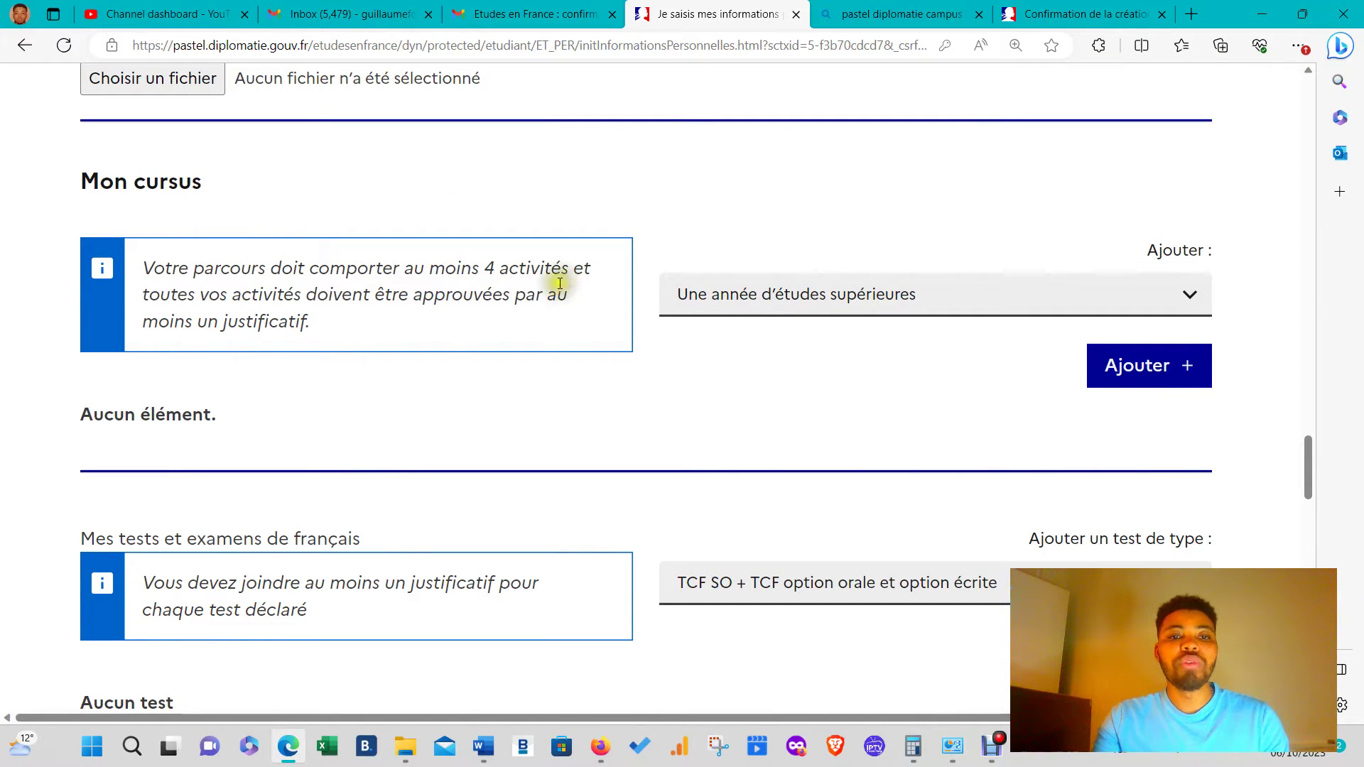
left_click_drag(465, 282, 538, 279)
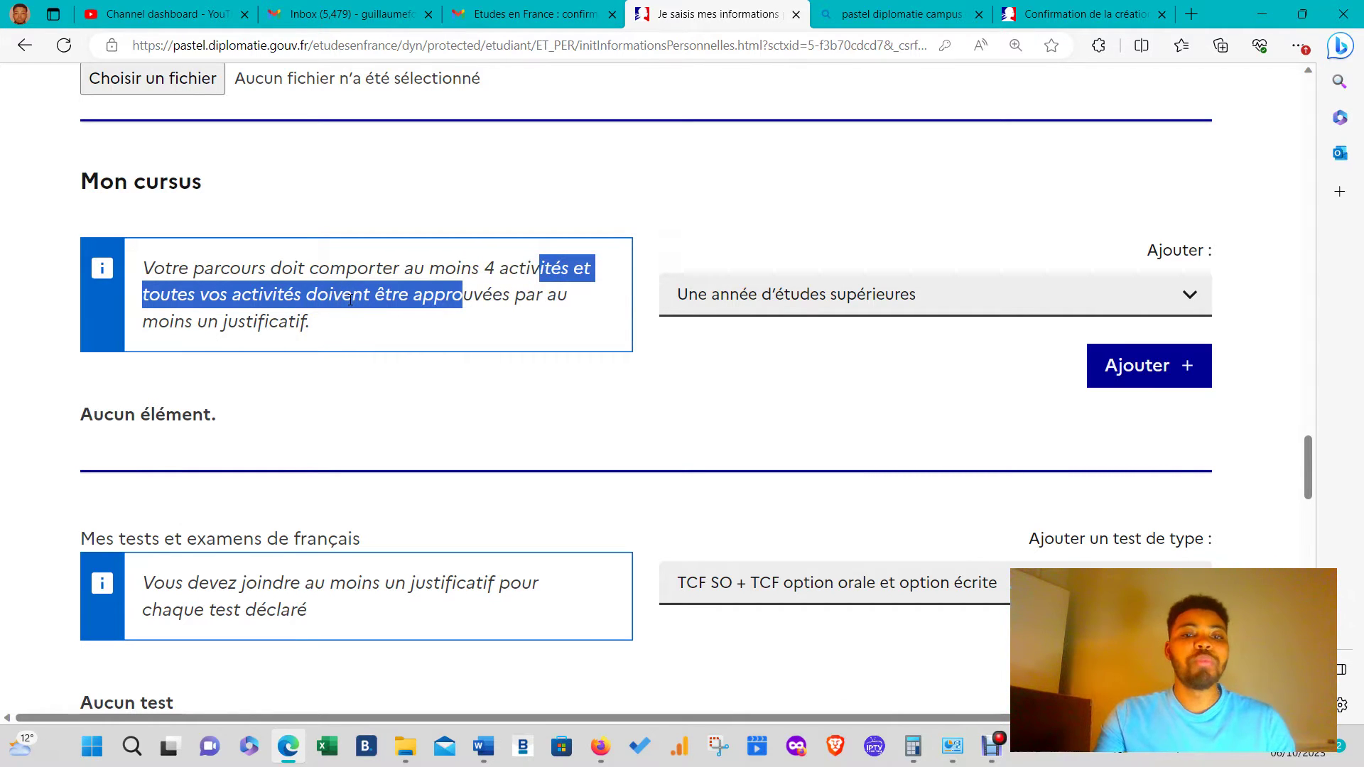
left_click(437, 328)
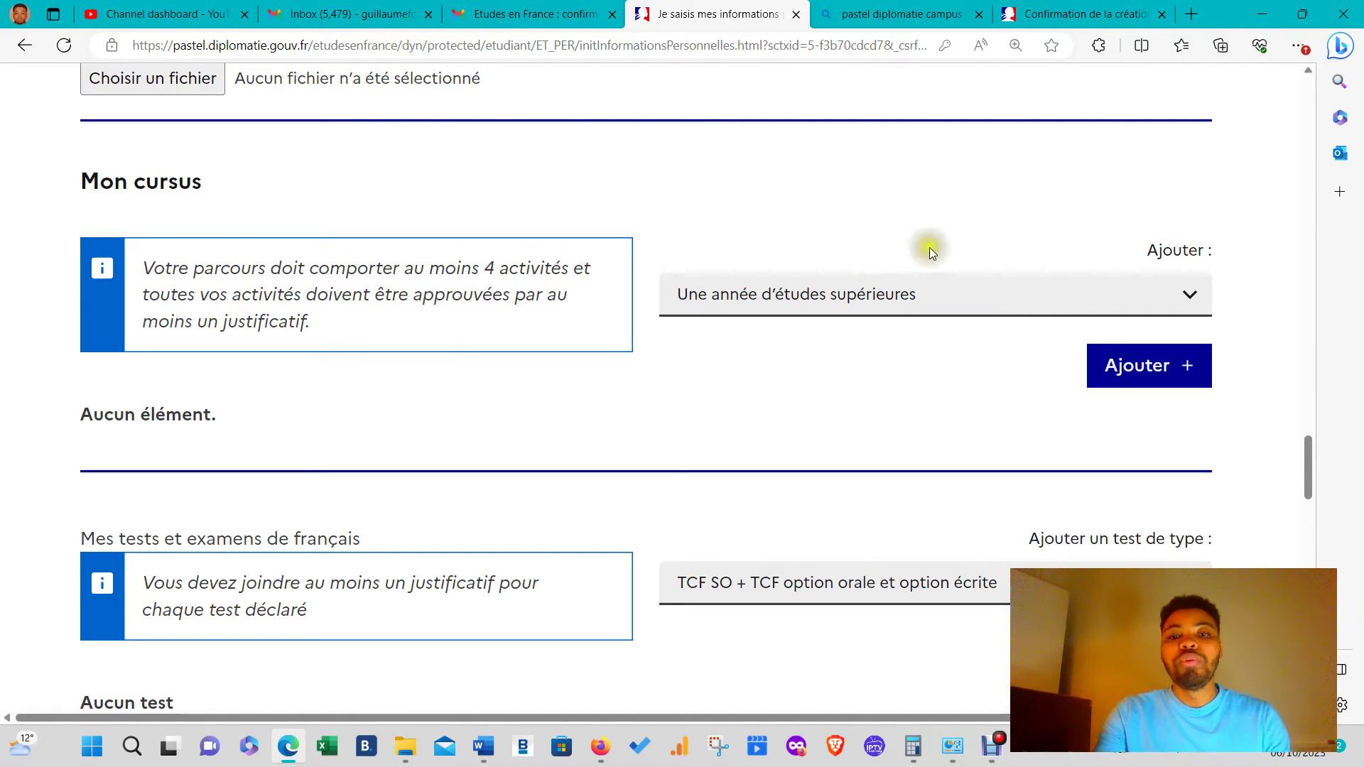
- Add a 'Un bac ou équivalent' activity from the Ajouter list
left_click(951, 292)
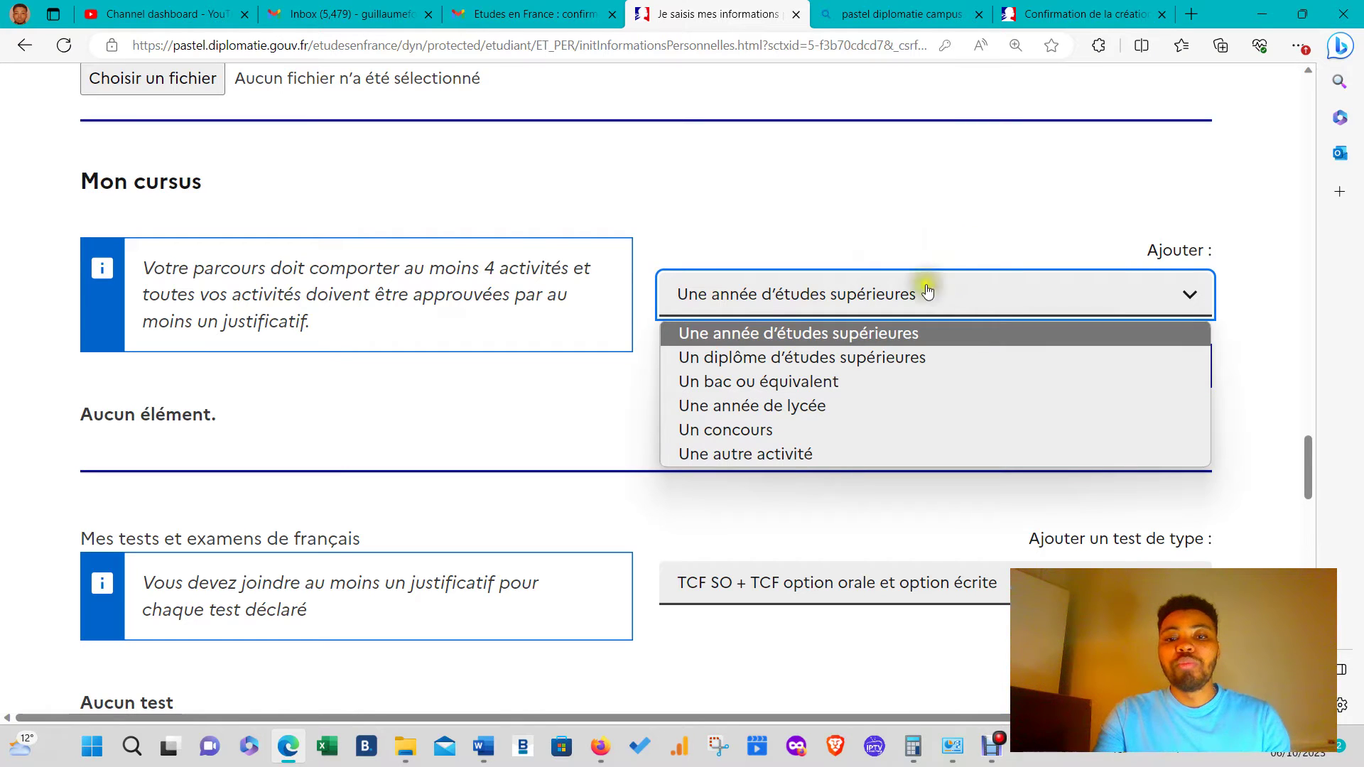
left_click(864, 381)
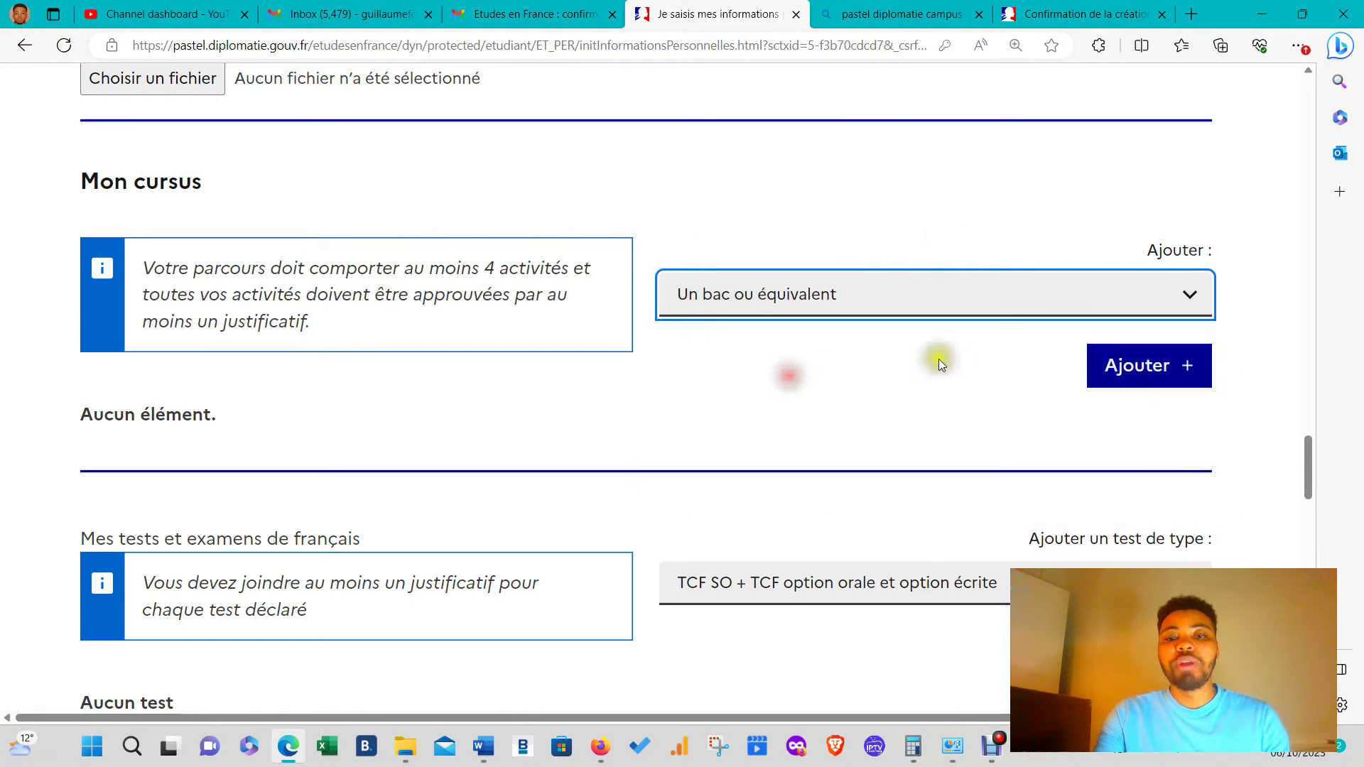
left_click(1119, 363)
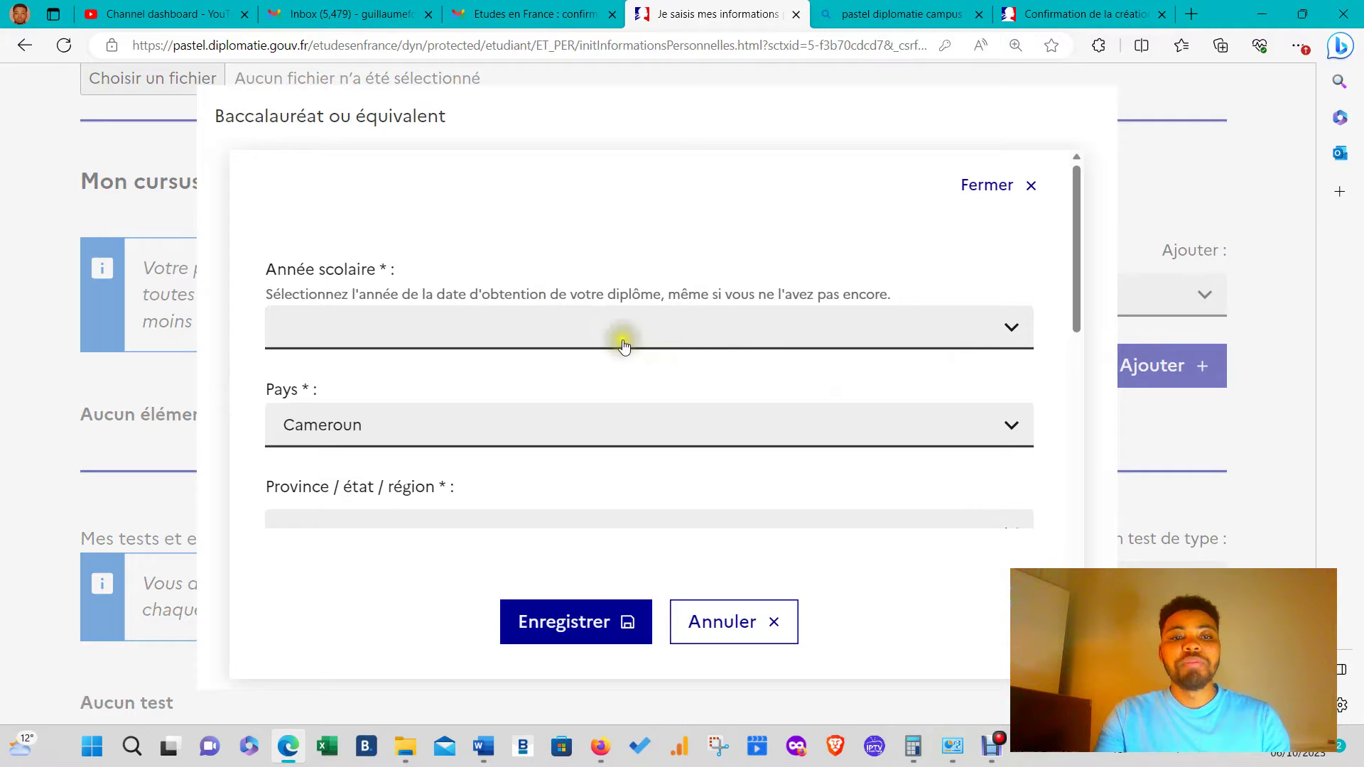
- Set the bac year to 2017, region to Littoral and city to Douala
left_click(623, 346)
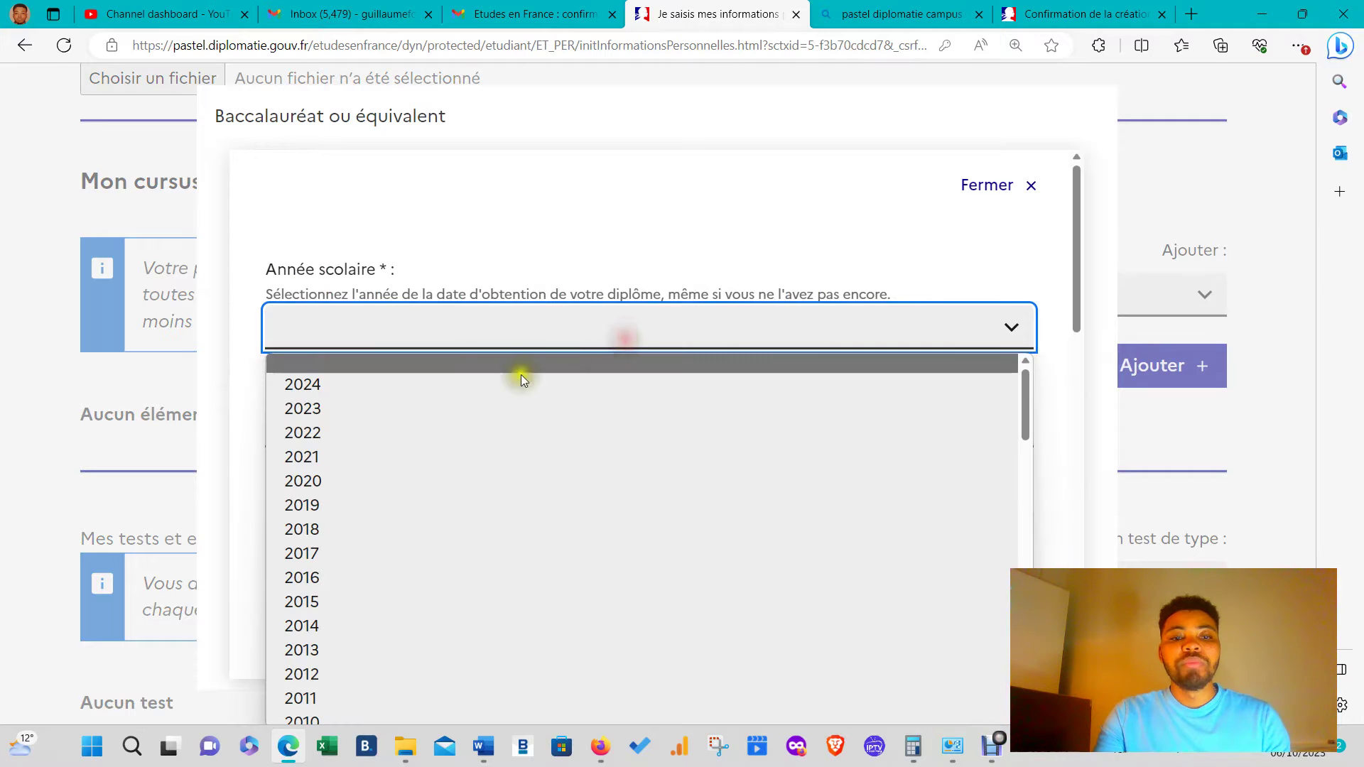
left_click(308, 561)
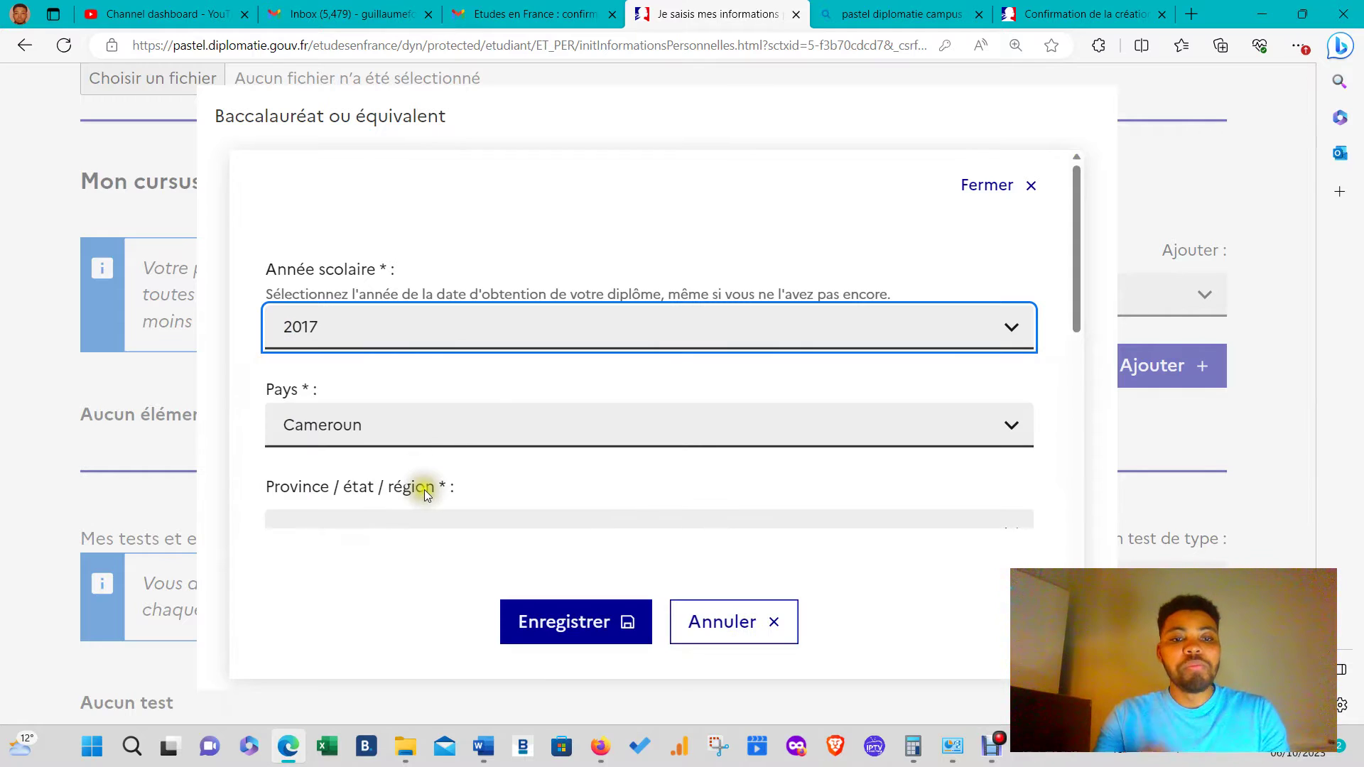
scroll(424, 489, "down", 3)
left_click(472, 313)
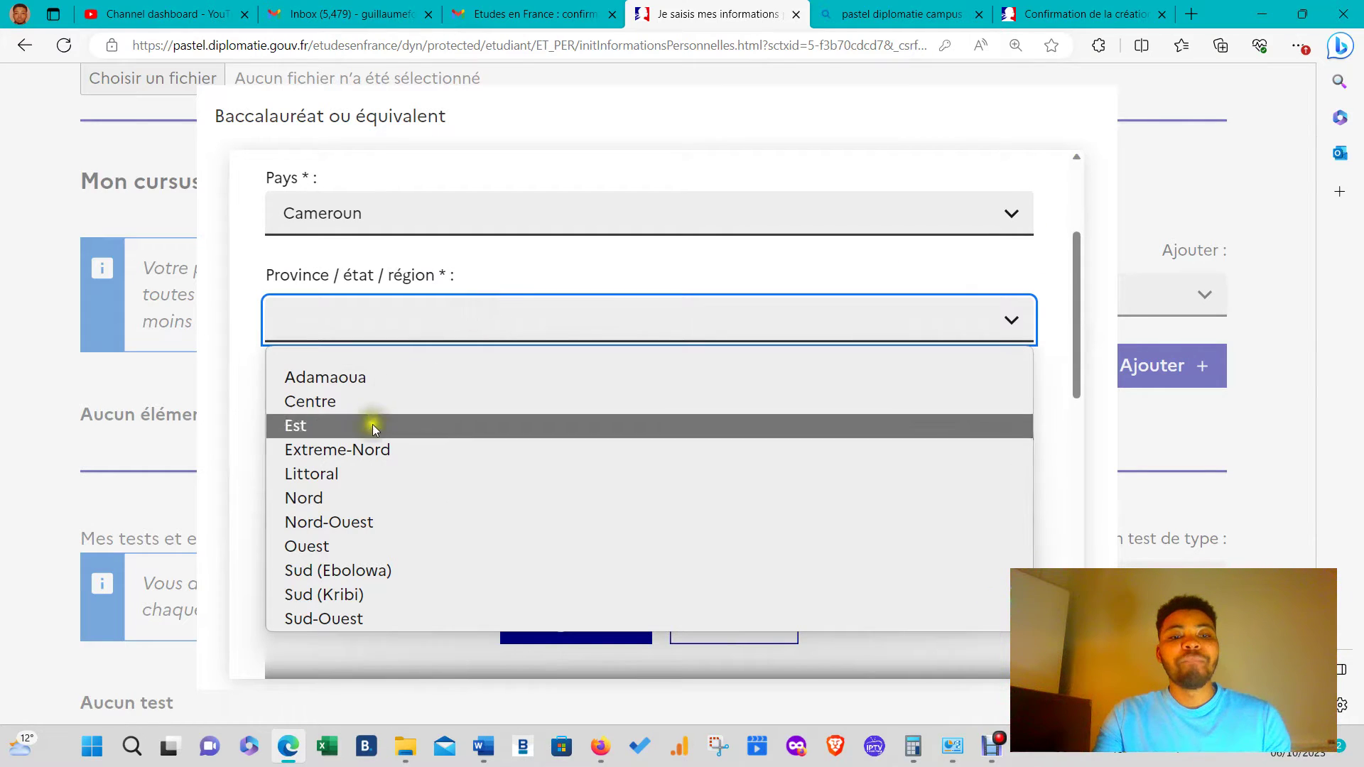
left_click(374, 475)
left_click(444, 414)
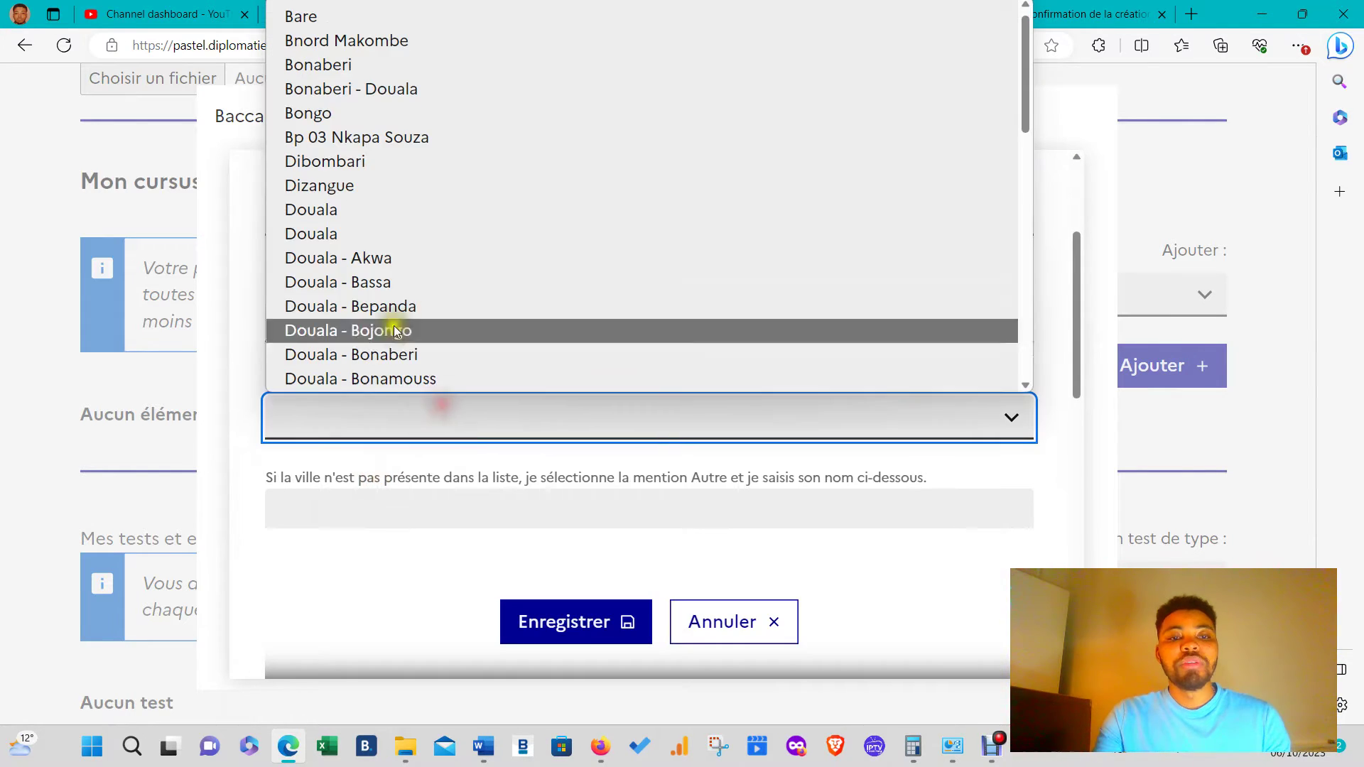
left_click(319, 210)
- Choose Autre as the Établissement and place the cursor in the school-name field
scroll(556, 407, "down", 3)
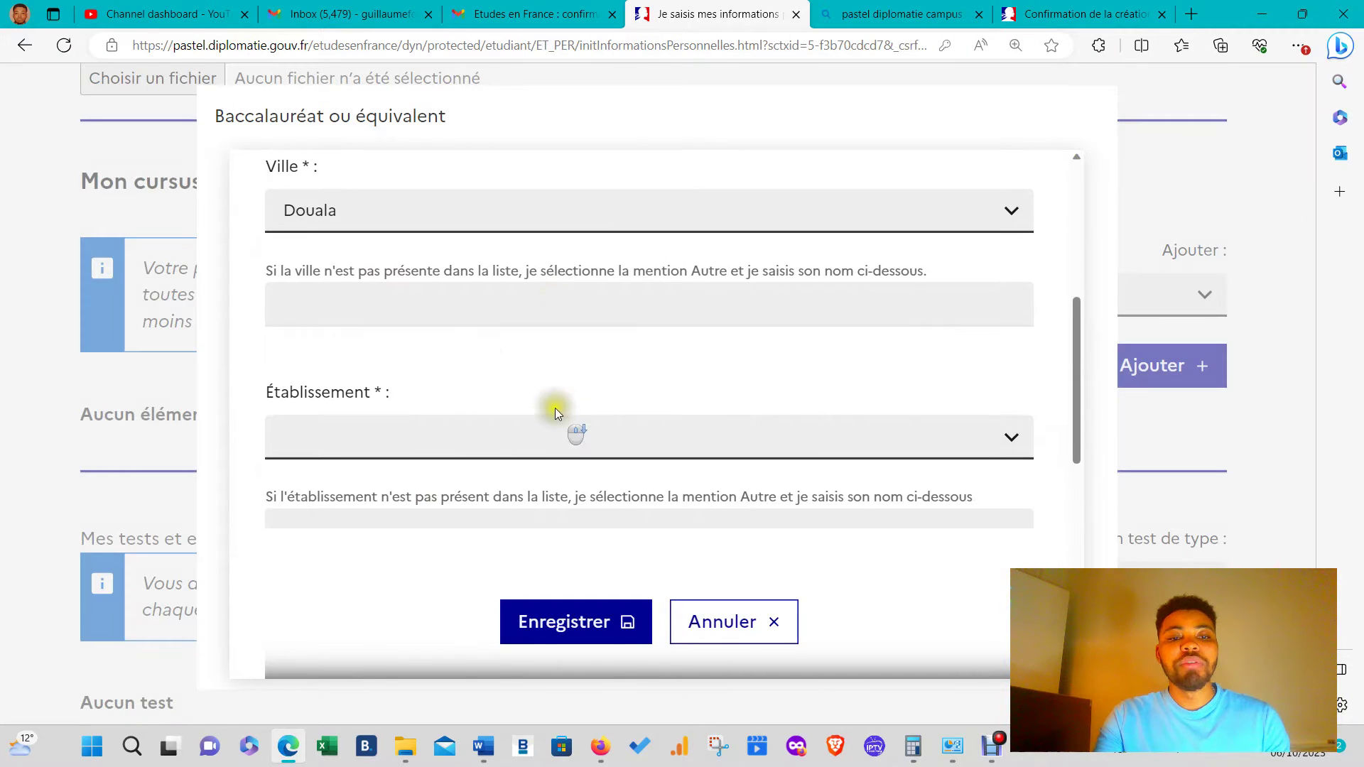
scroll(441, 381, "down", 2)
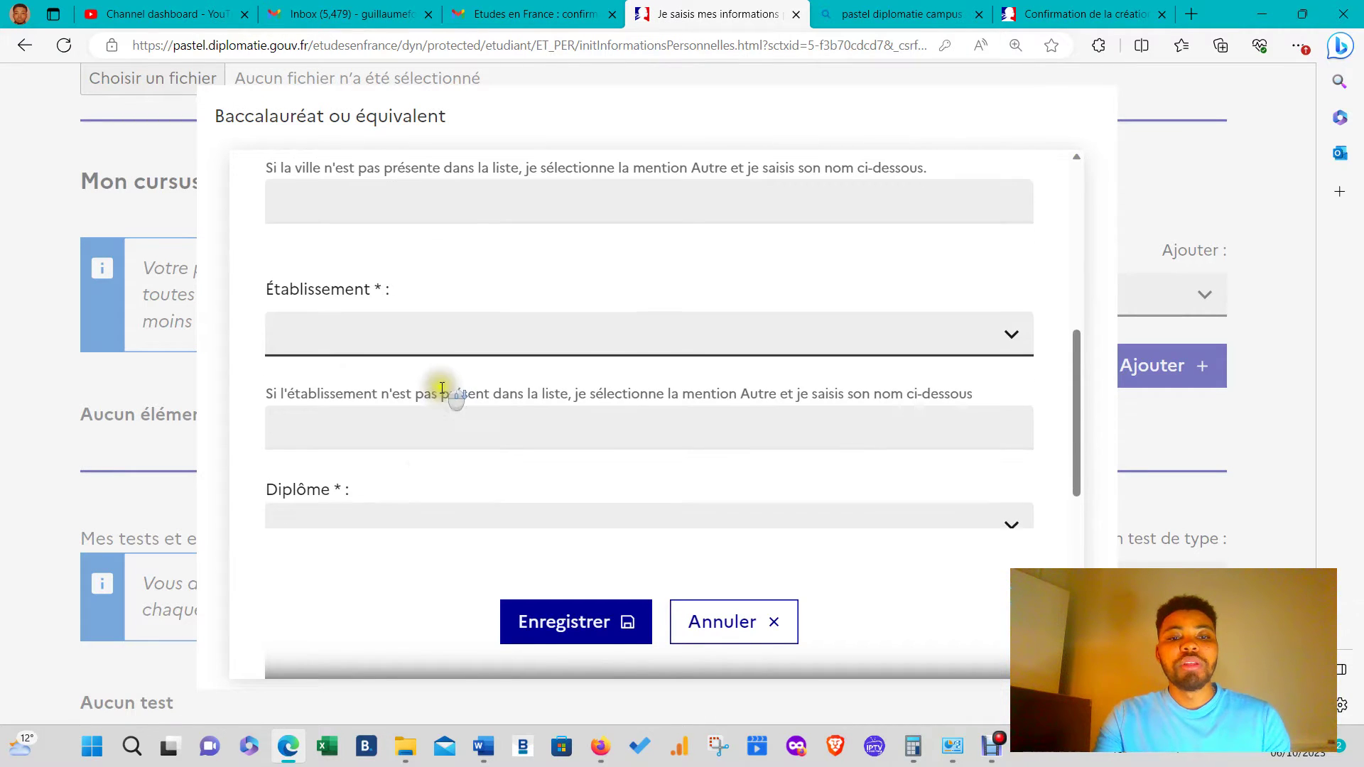
left_click(438, 330)
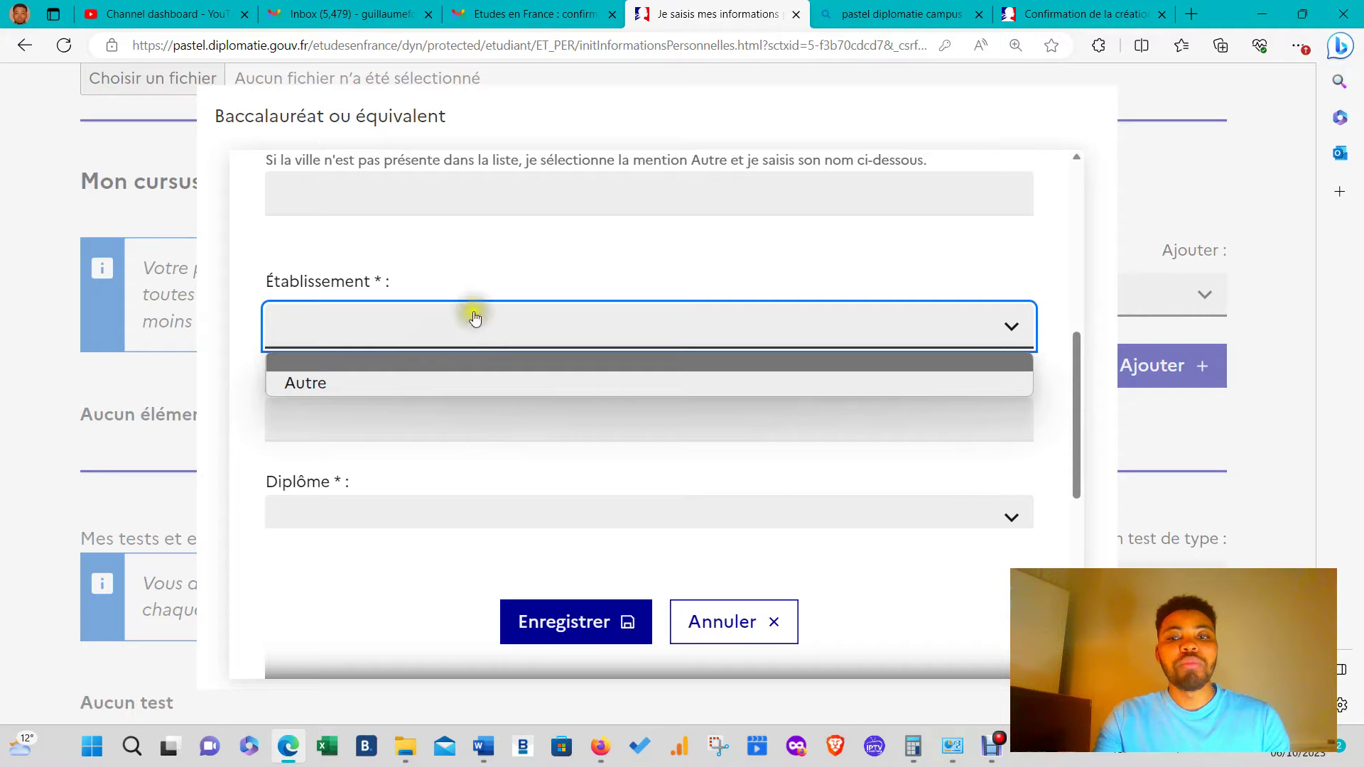
left_click(509, 266)
scroll(505, 260, "up", 2)
scroll(504, 284, "down", 2)
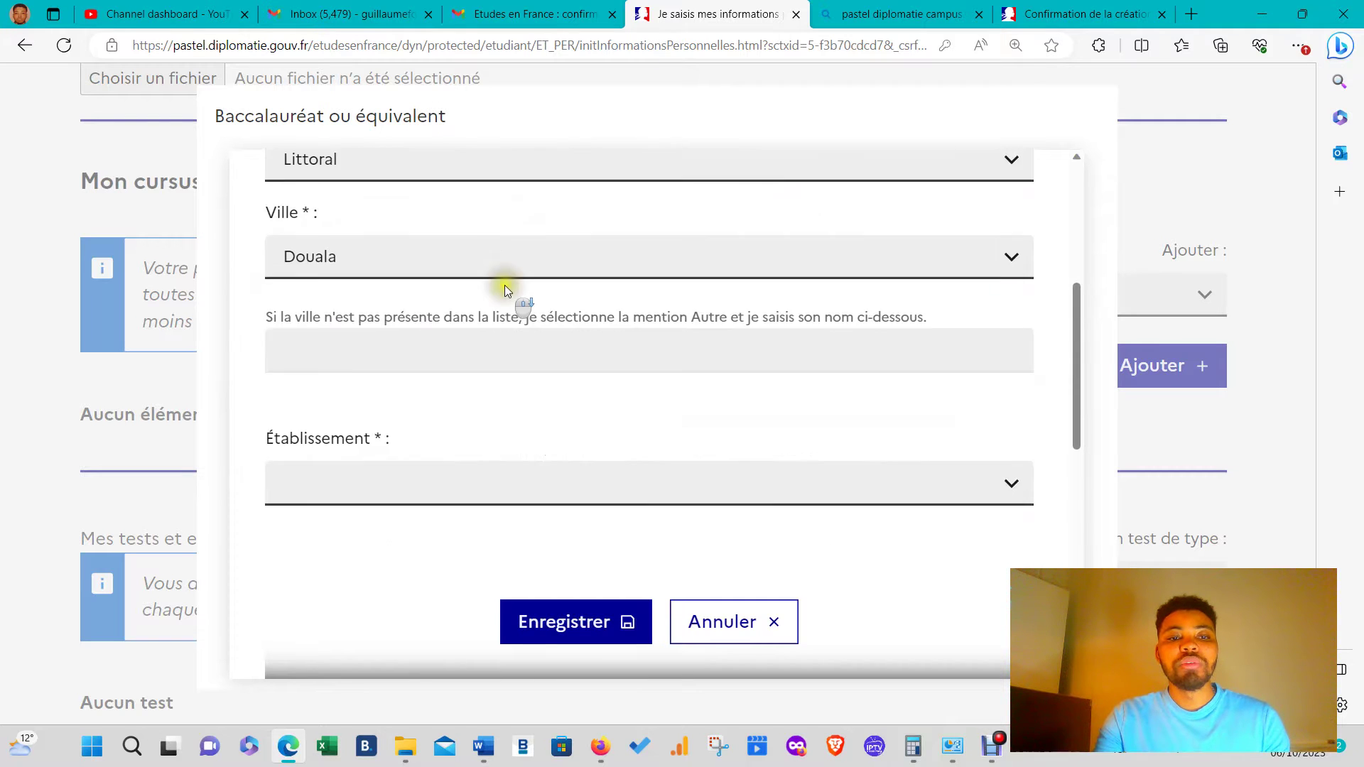
left_click(438, 325)
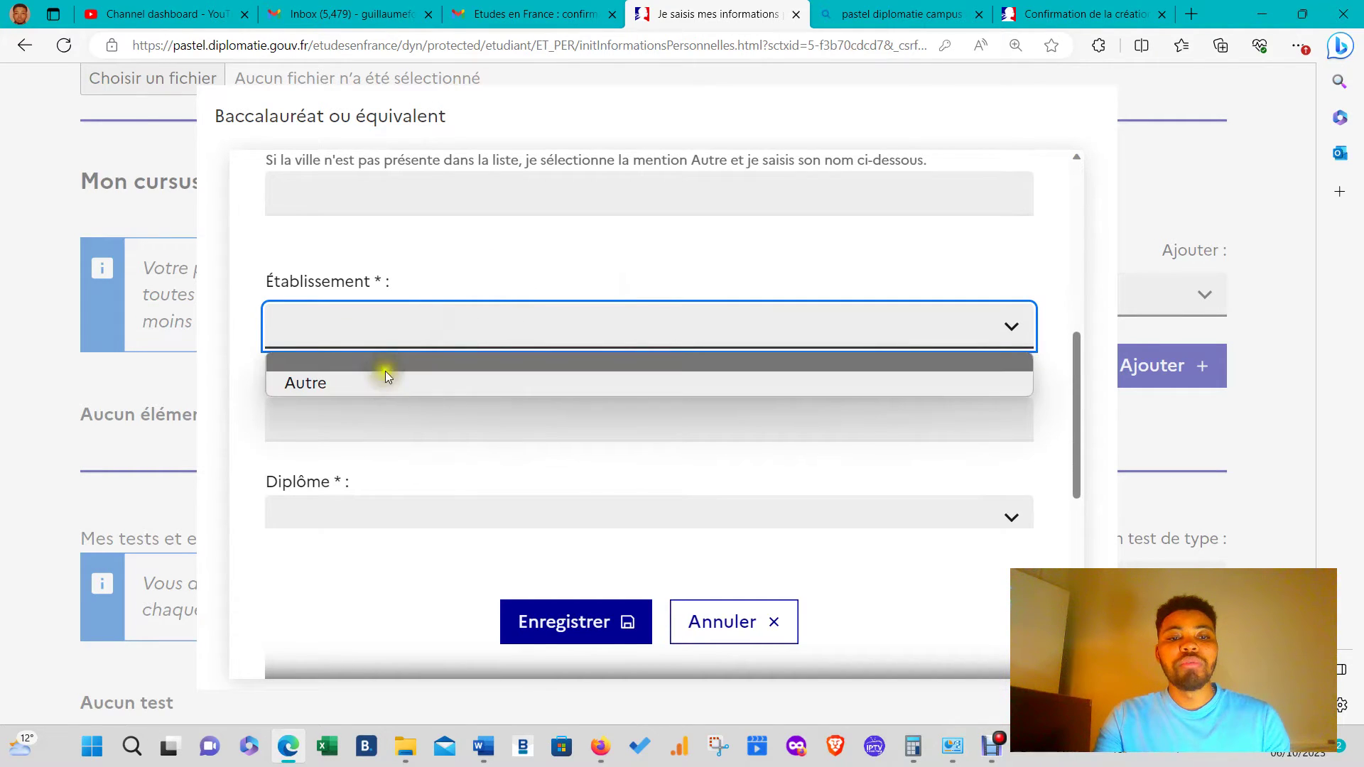
left_click(387, 369)
left_click(410, 343)
left_click(372, 386)
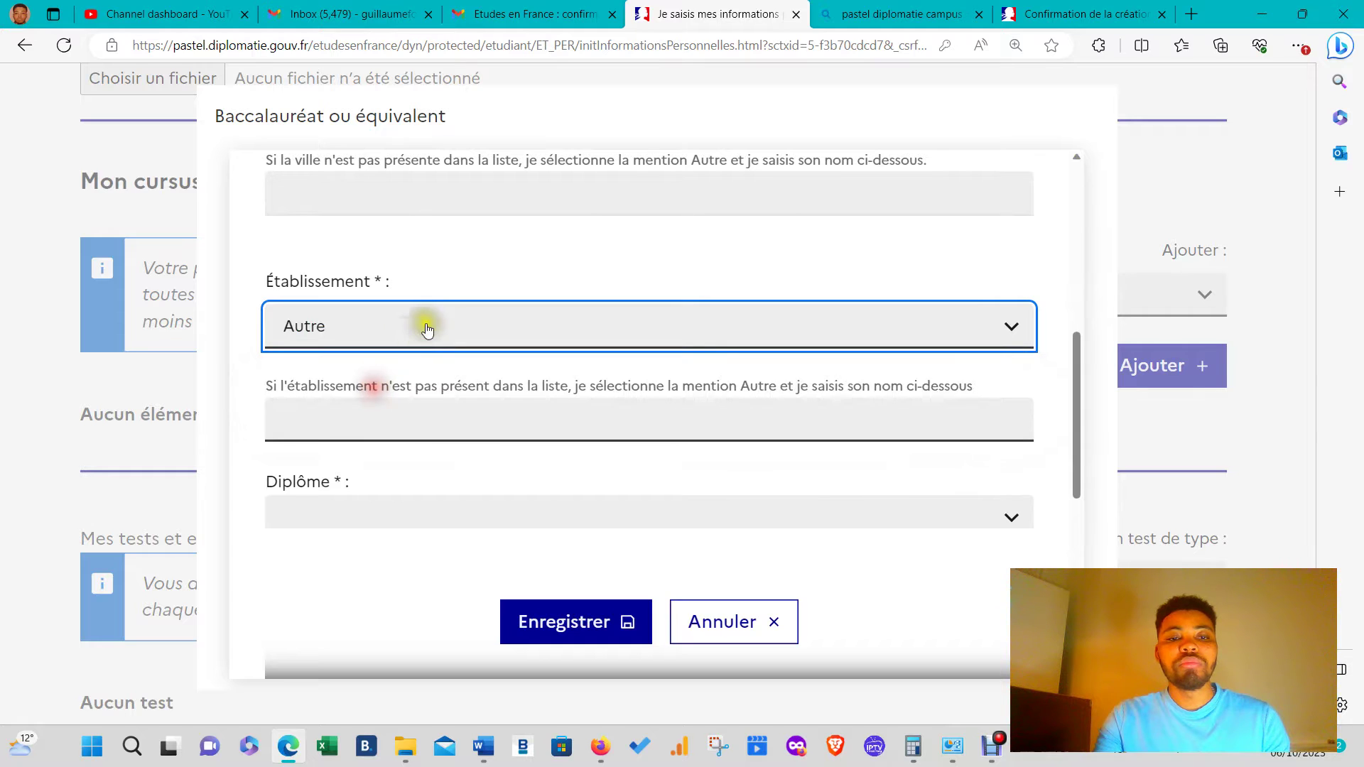
scroll(426, 312, "down", 3)
left_click(430, 219)
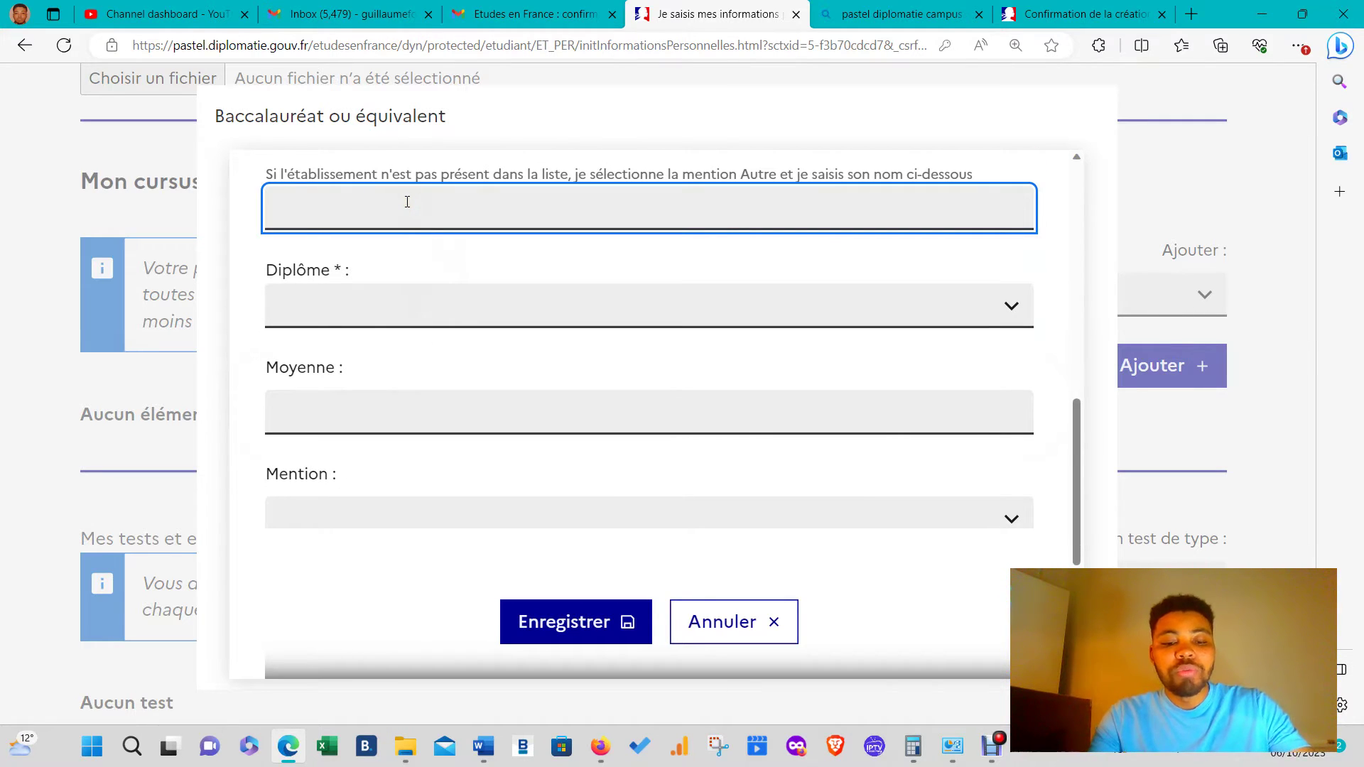
- Enter 'ucp' as the school name and choose diploma Bac généraliste - D
type("ucp")
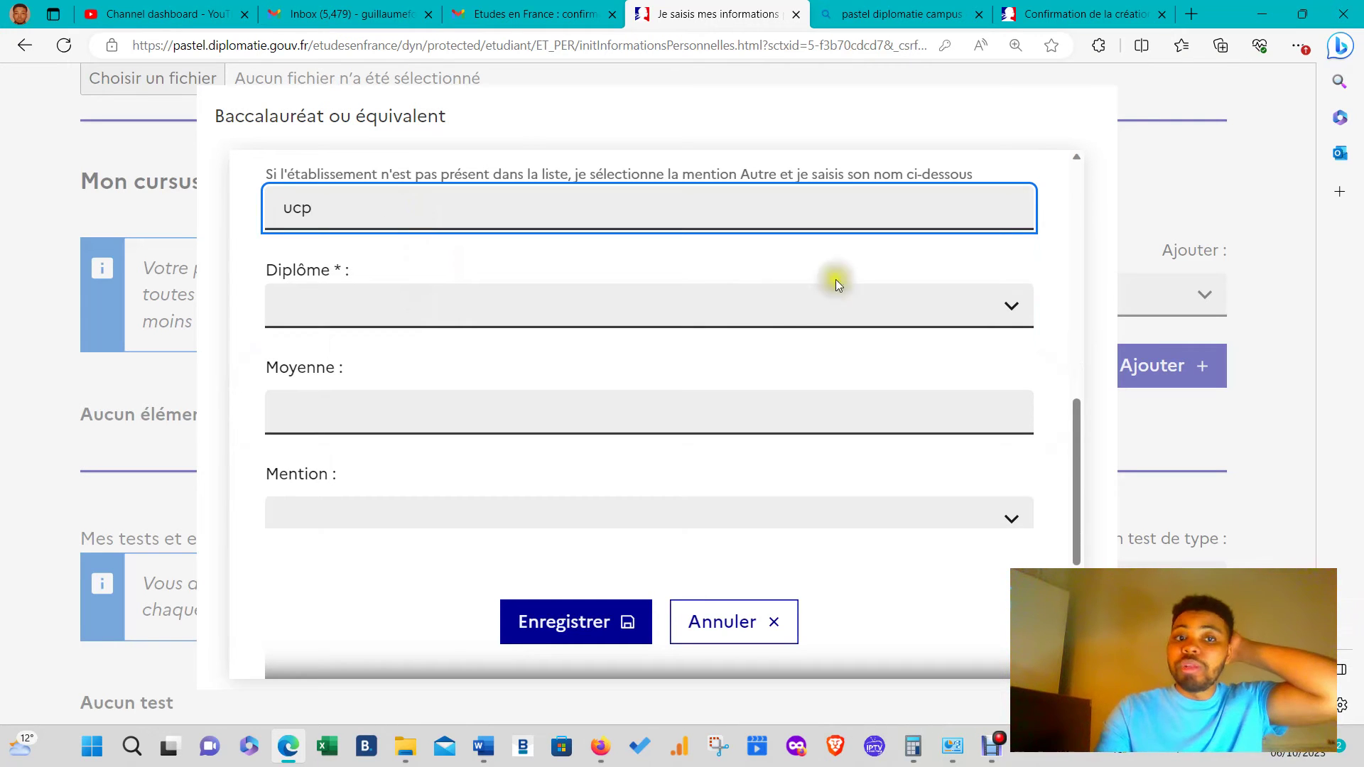
left_click(744, 283)
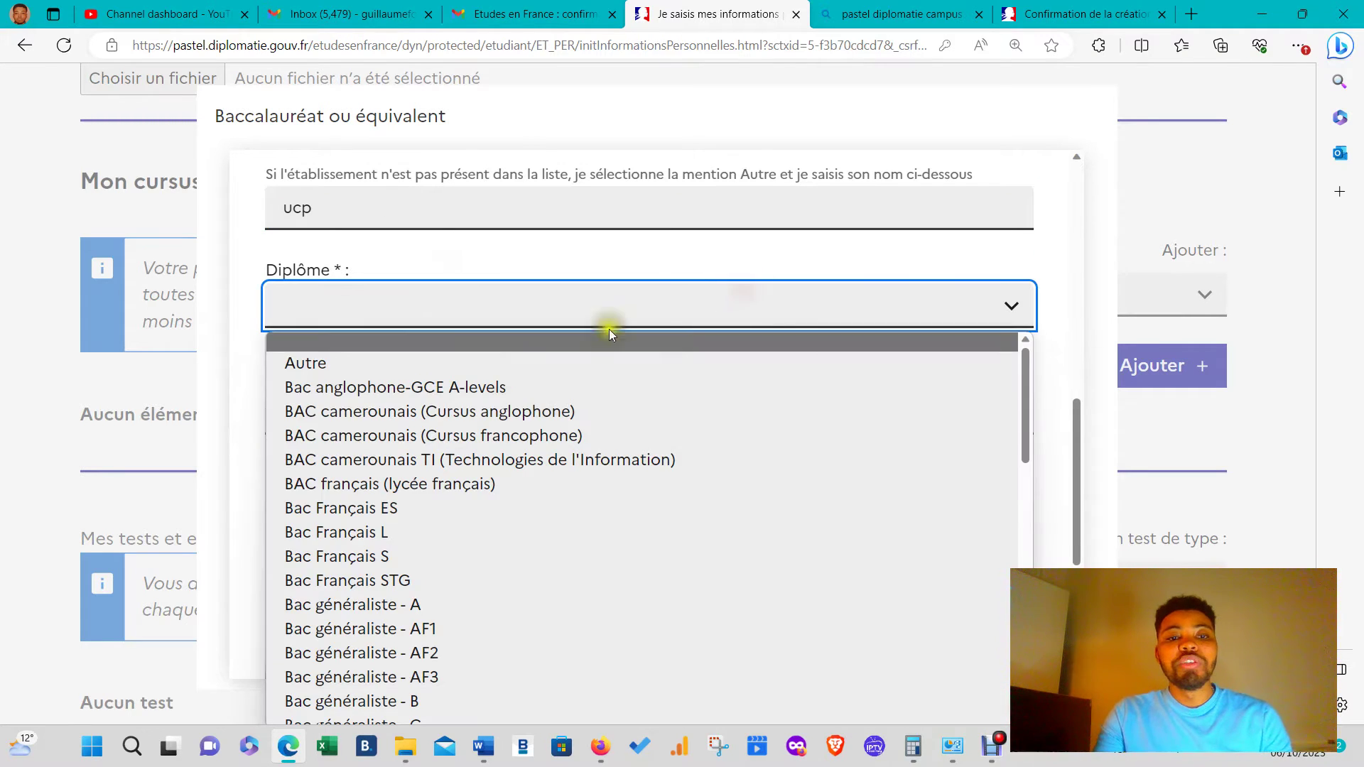
scroll(381, 625, "down", 2)
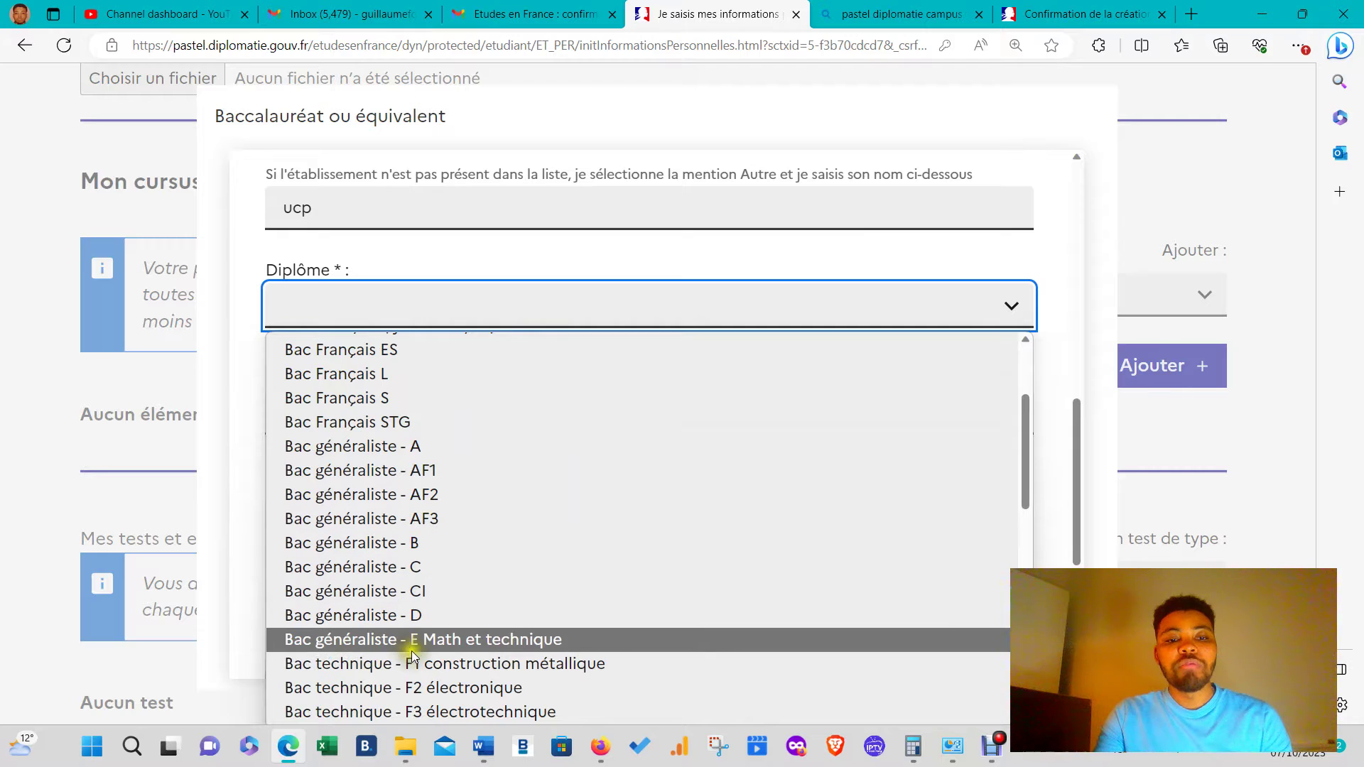
scroll(403, 559, "down", 1)
left_click(403, 544)
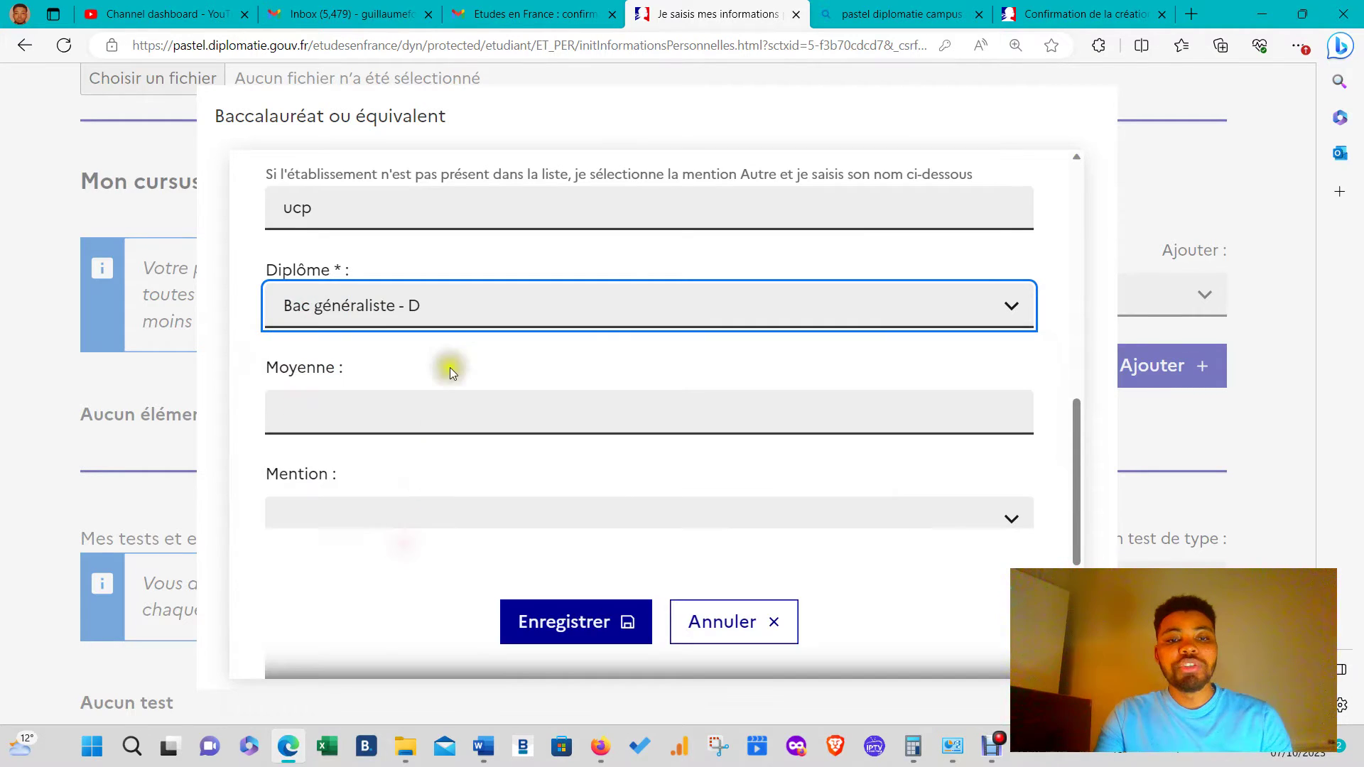
- Enter average 11, select mention Passable, and save the Baccalauréat entry
left_click(428, 414)
type("11")
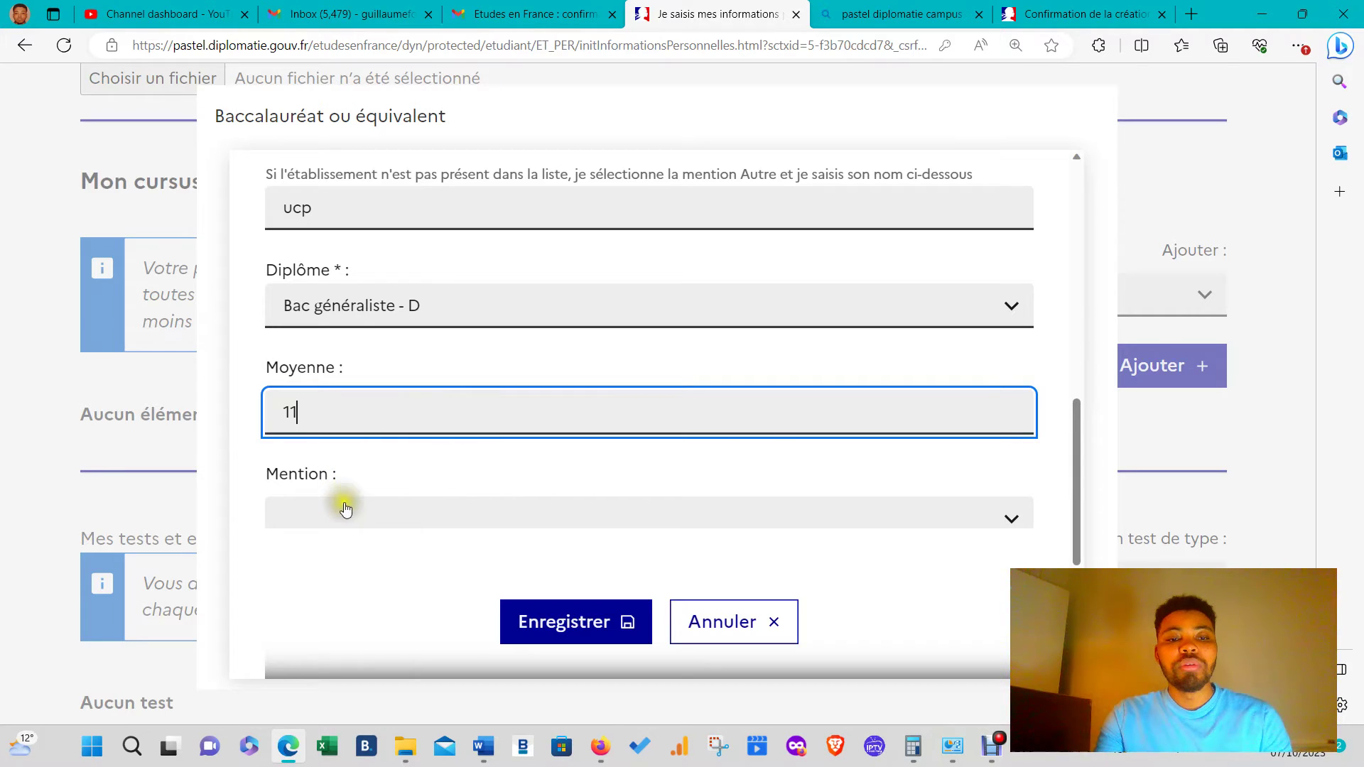
left_click(344, 508)
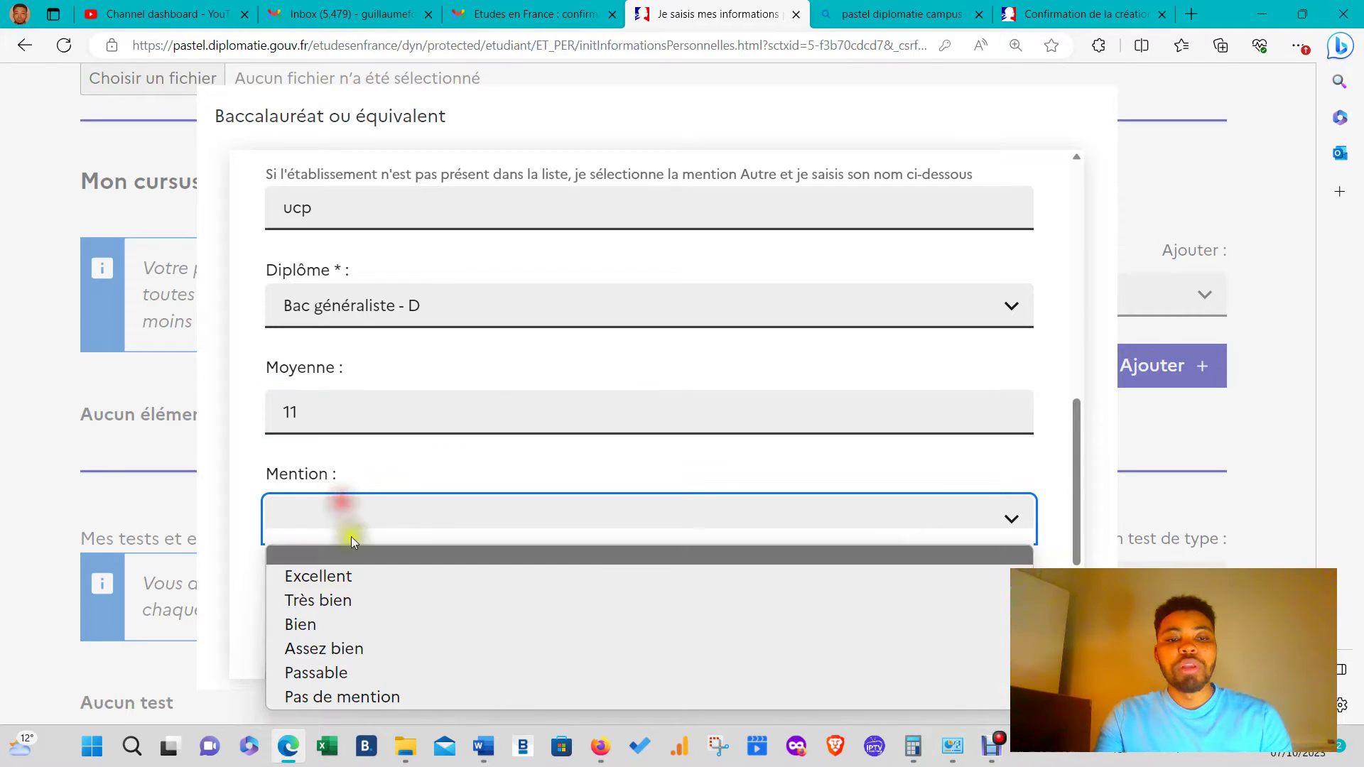
left_click(343, 676)
scroll(512, 486, "down", 5)
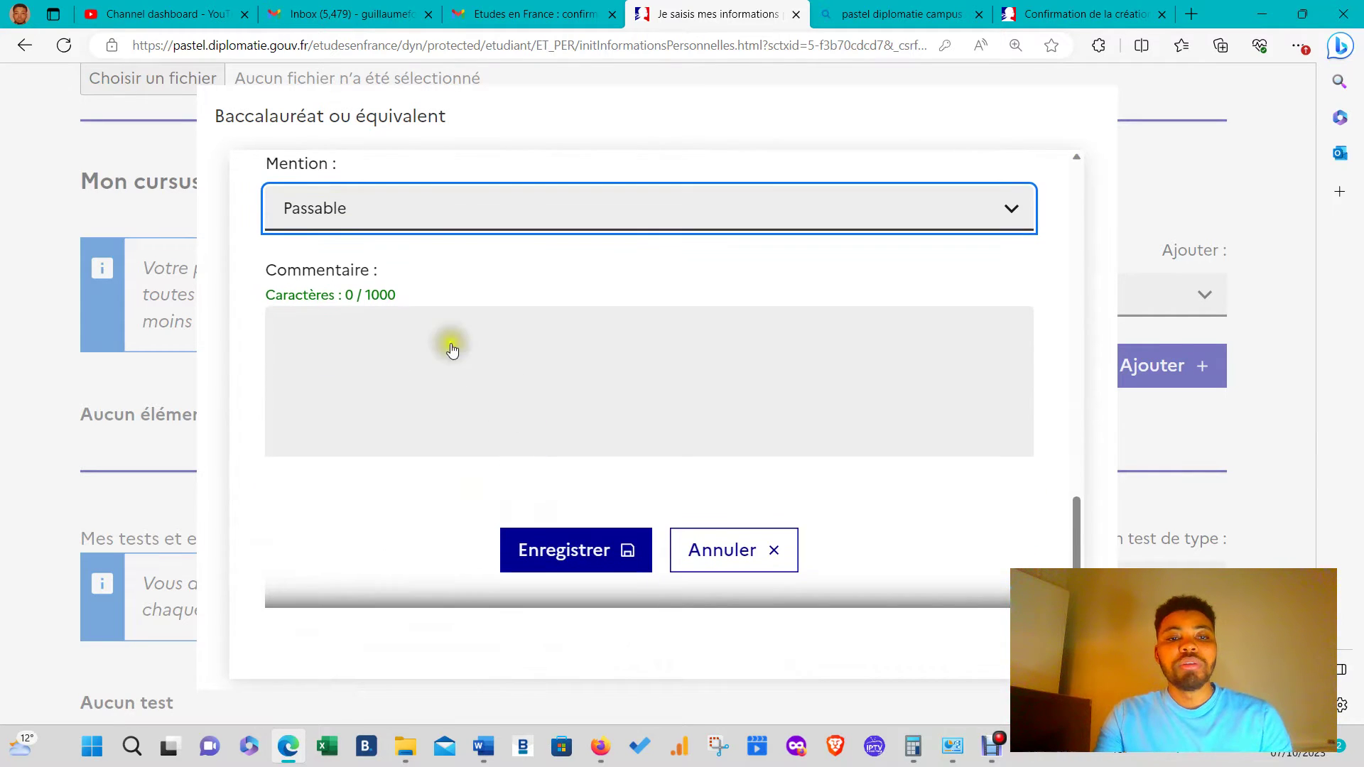
left_click(562, 537)
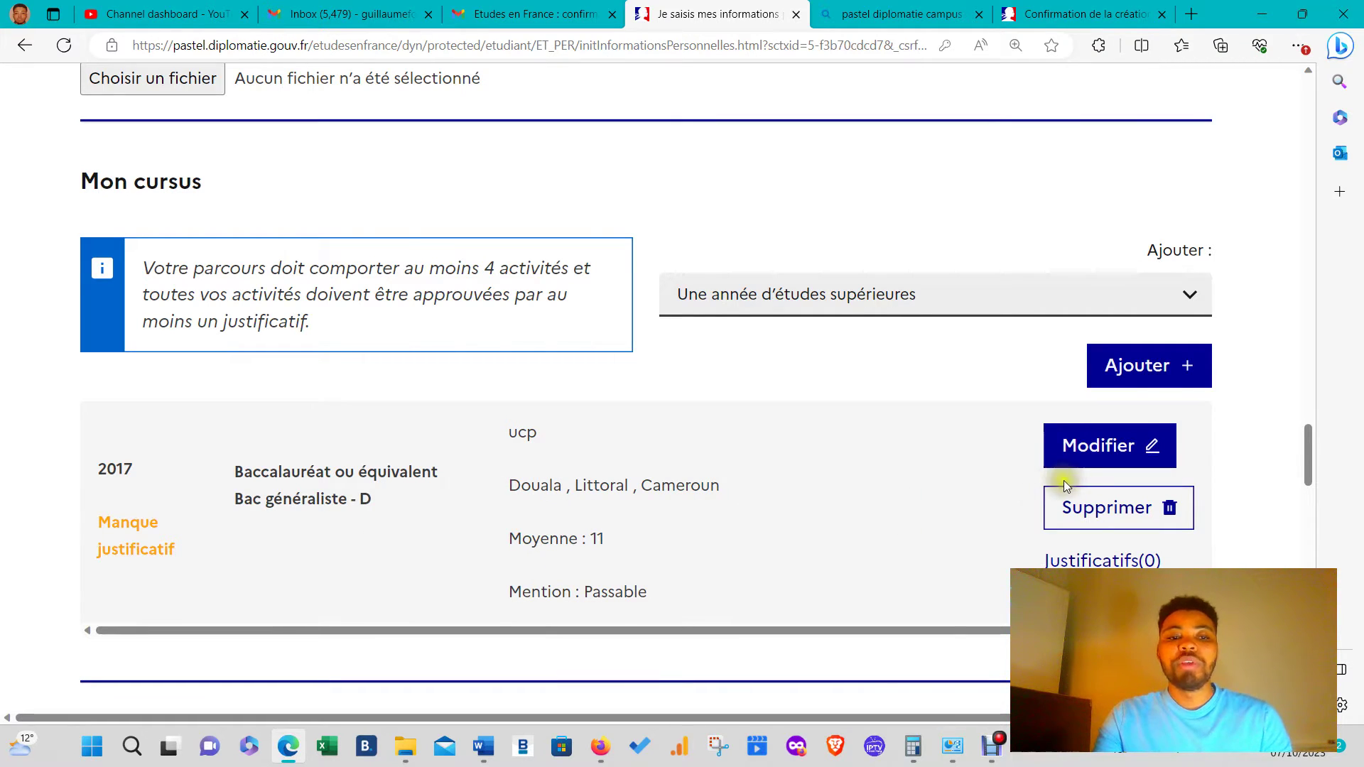
- Attach imm1295f(1).pdf from Téléchargements to the 2017 Baccalauréat justificatifs and close the popup
left_click(1090, 560)
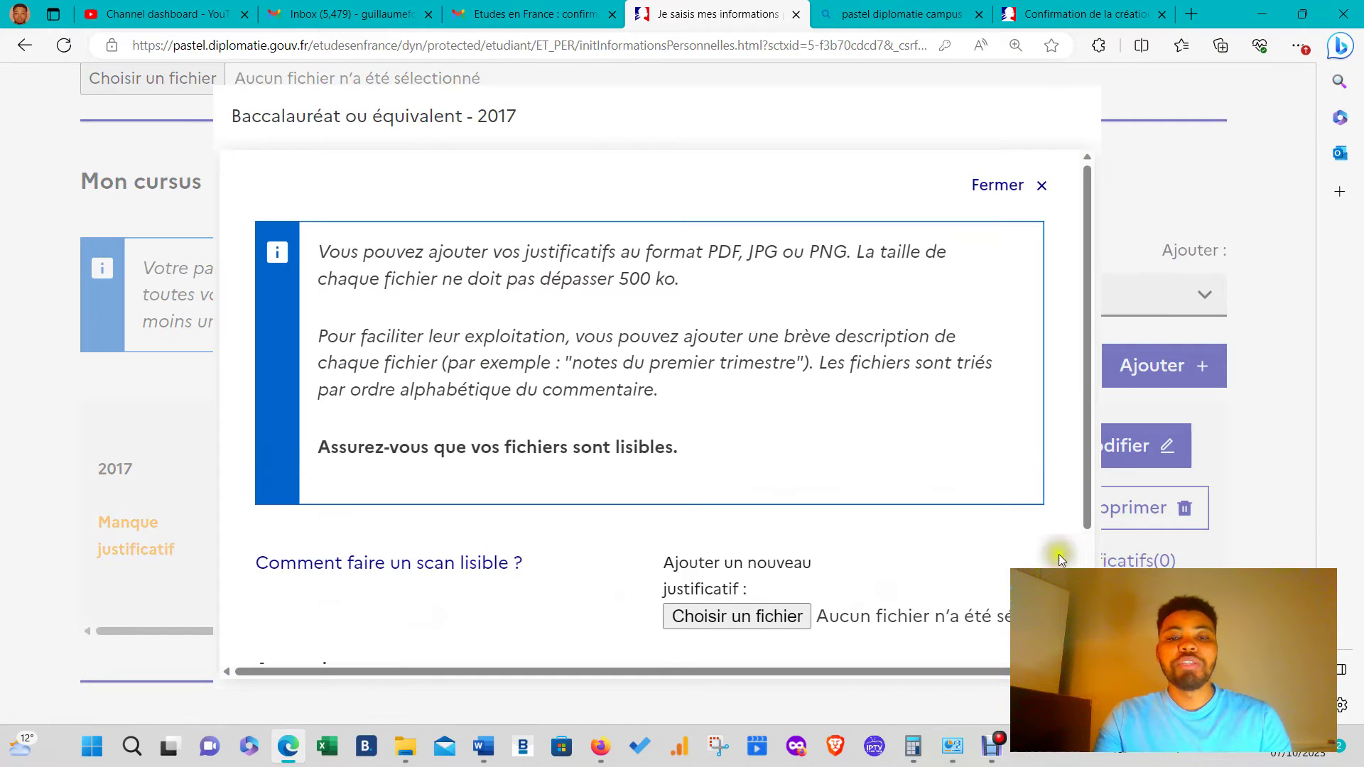
left_click(698, 616)
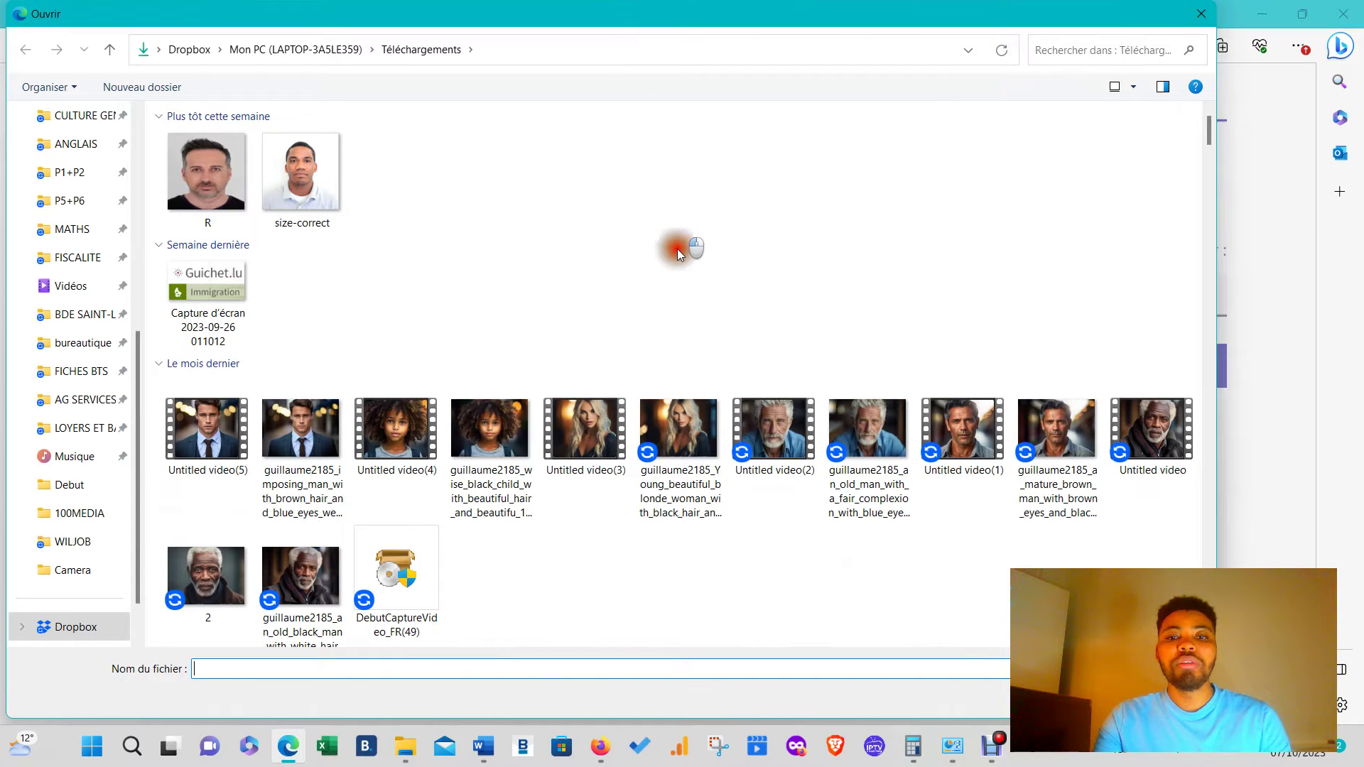
mouse_move(1143, 18)
left_mouse_down()
mouse_move(1064, 255)
mouse_move(991, 704)
mouse_move(1107, 41)
mouse_move(1123, 23)
left_mouse_up()
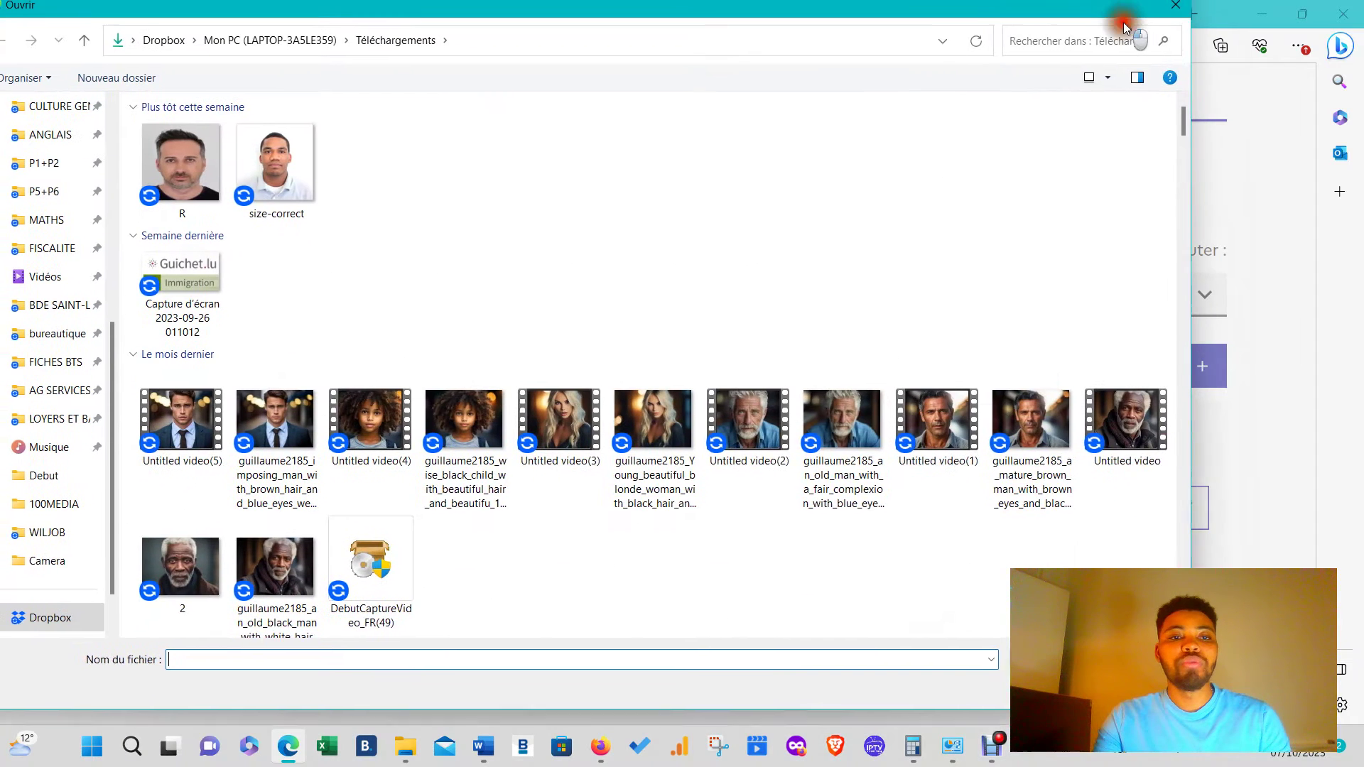
scroll(739, 328, "down", 6)
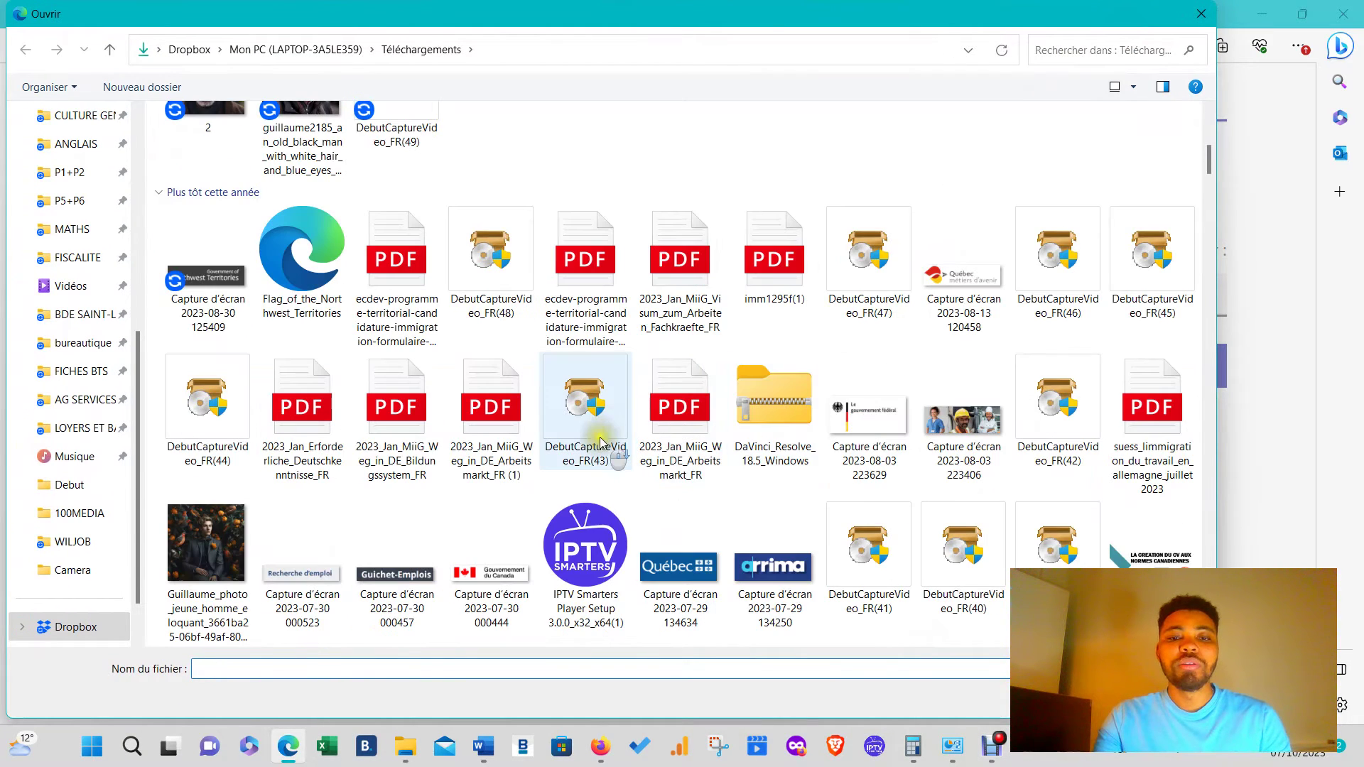
left_click(780, 287)
left_click(1076, 699)
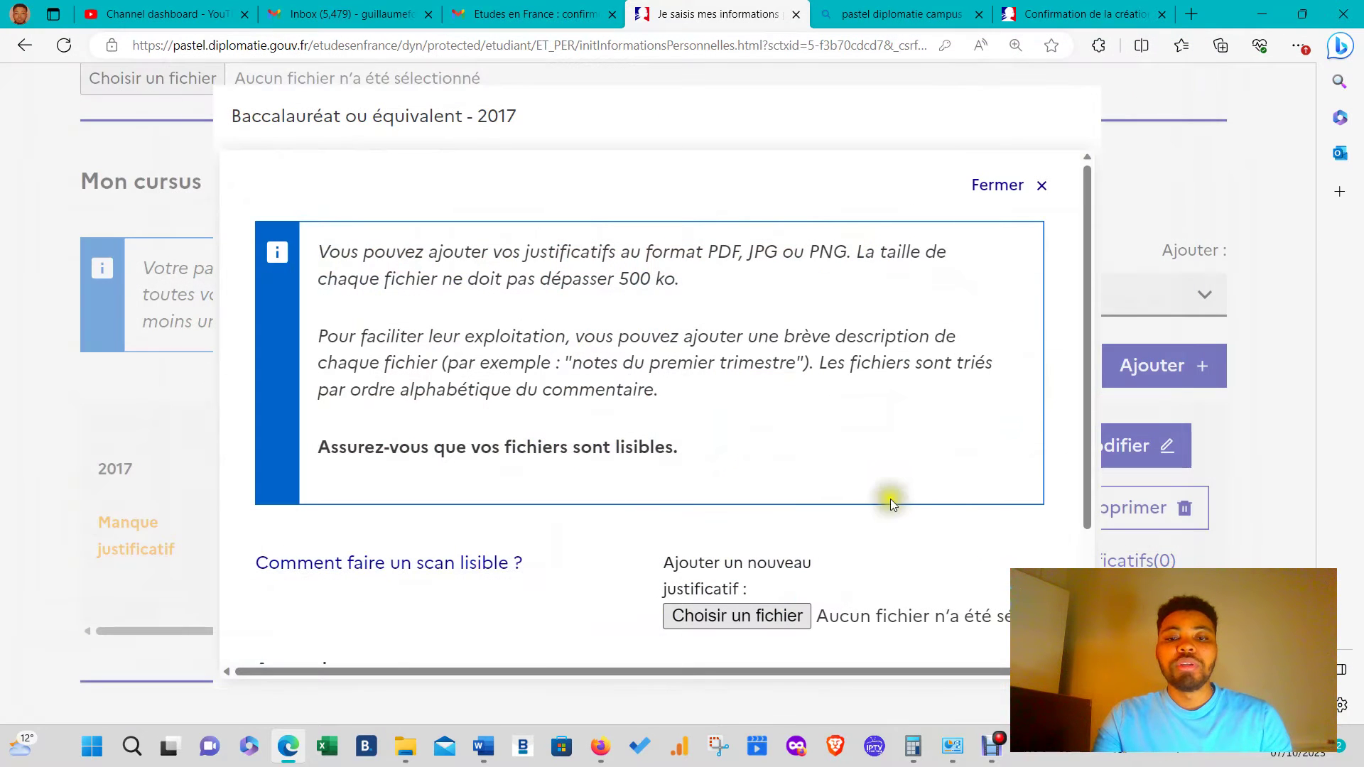
scroll(905, 556, "down", 3)
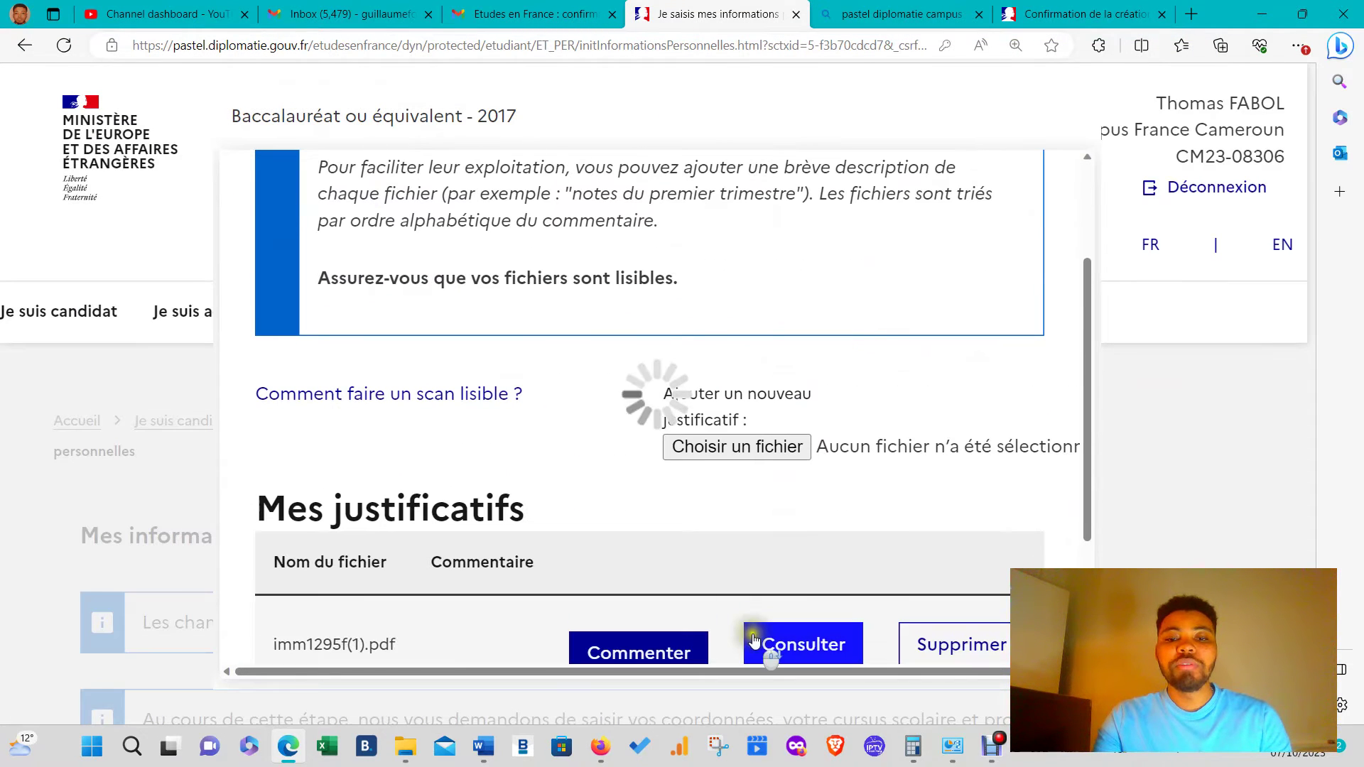
scroll(755, 635, "down", 3)
left_click(652, 619)
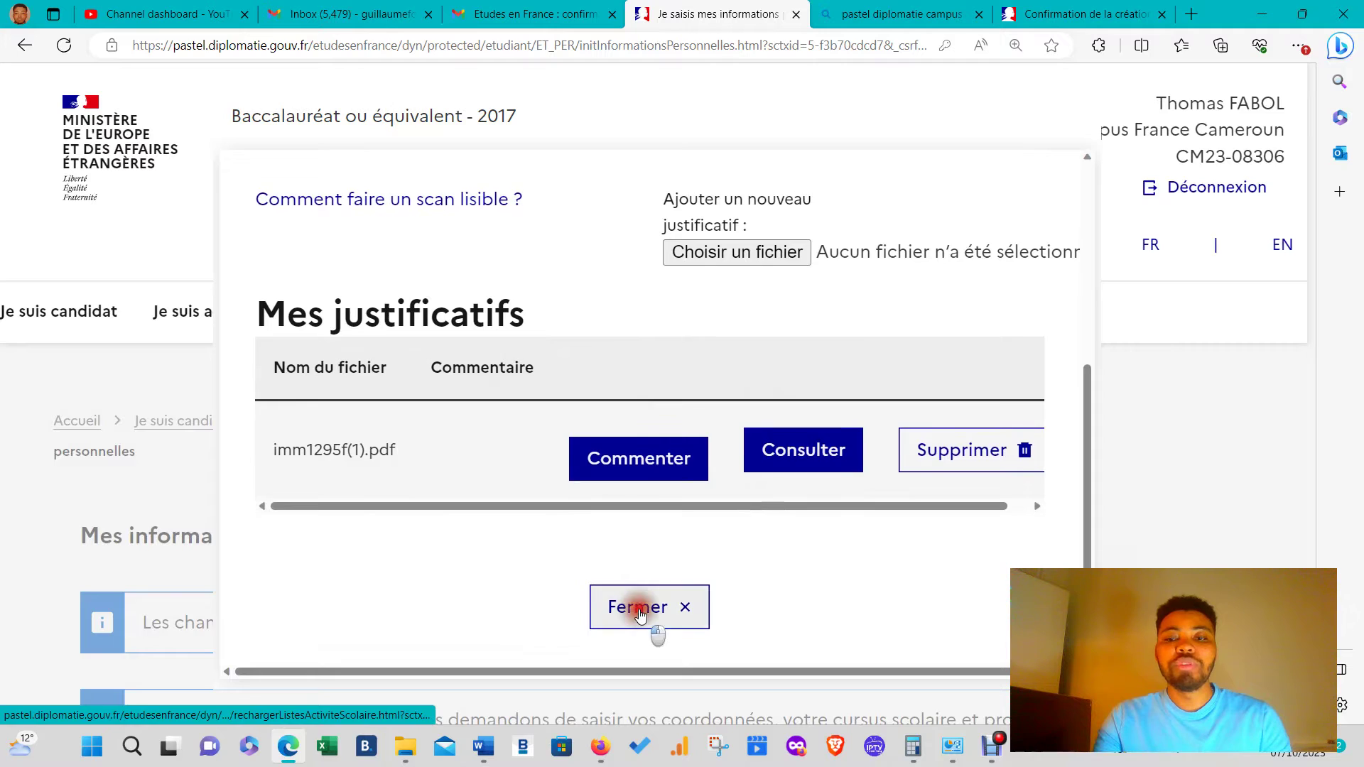
scroll(830, 525, "down", 15)
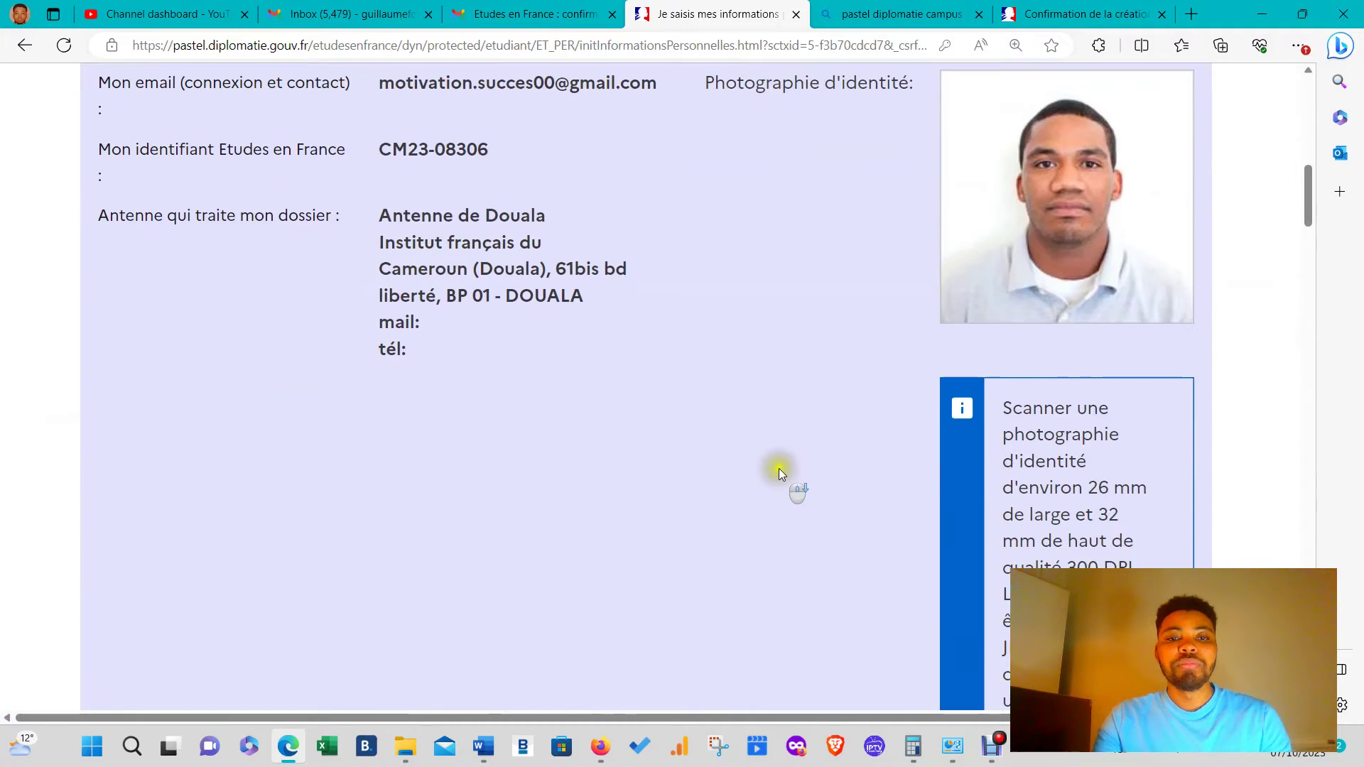
- Check the 2017 Baccalauréat entry shows Complet, then show the Ajouter activity types
scroll(778, 466, "down", 20)
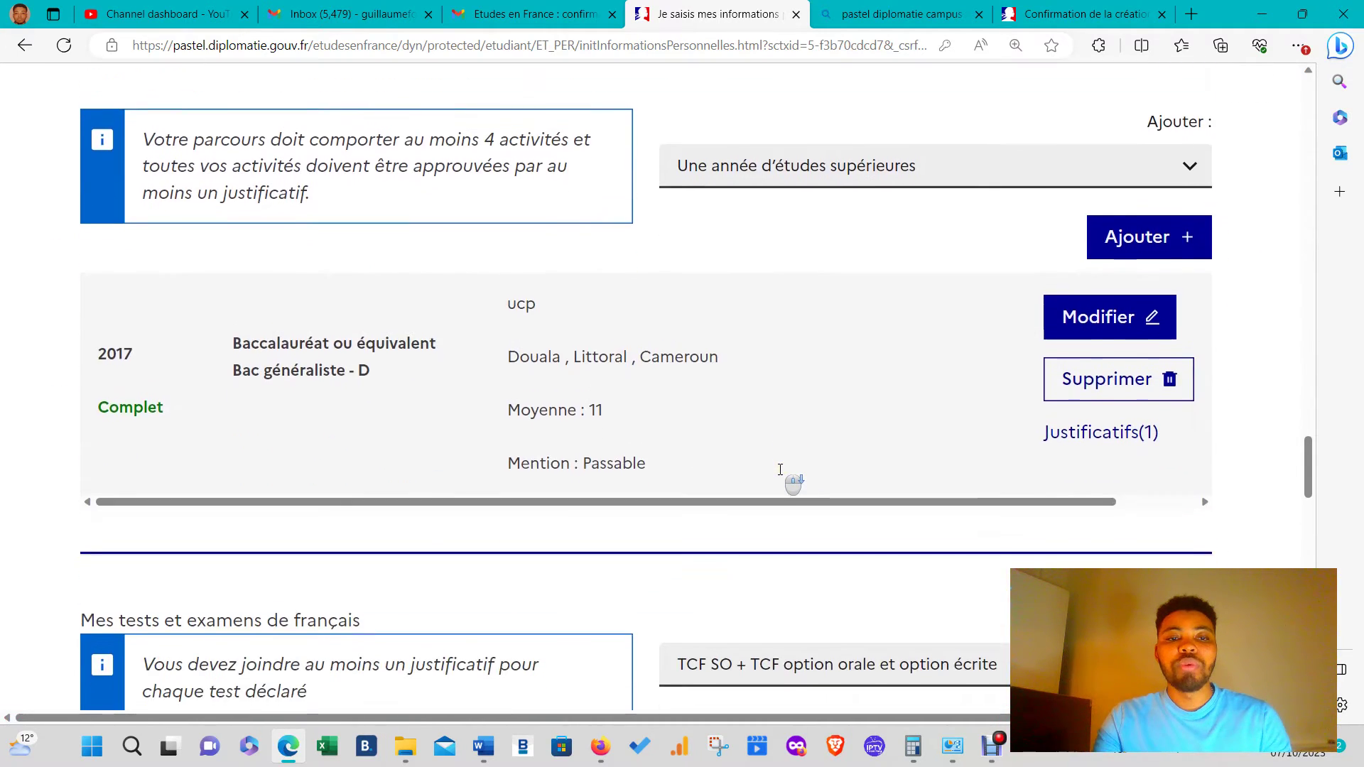
scroll(1026, 434, "up", 5)
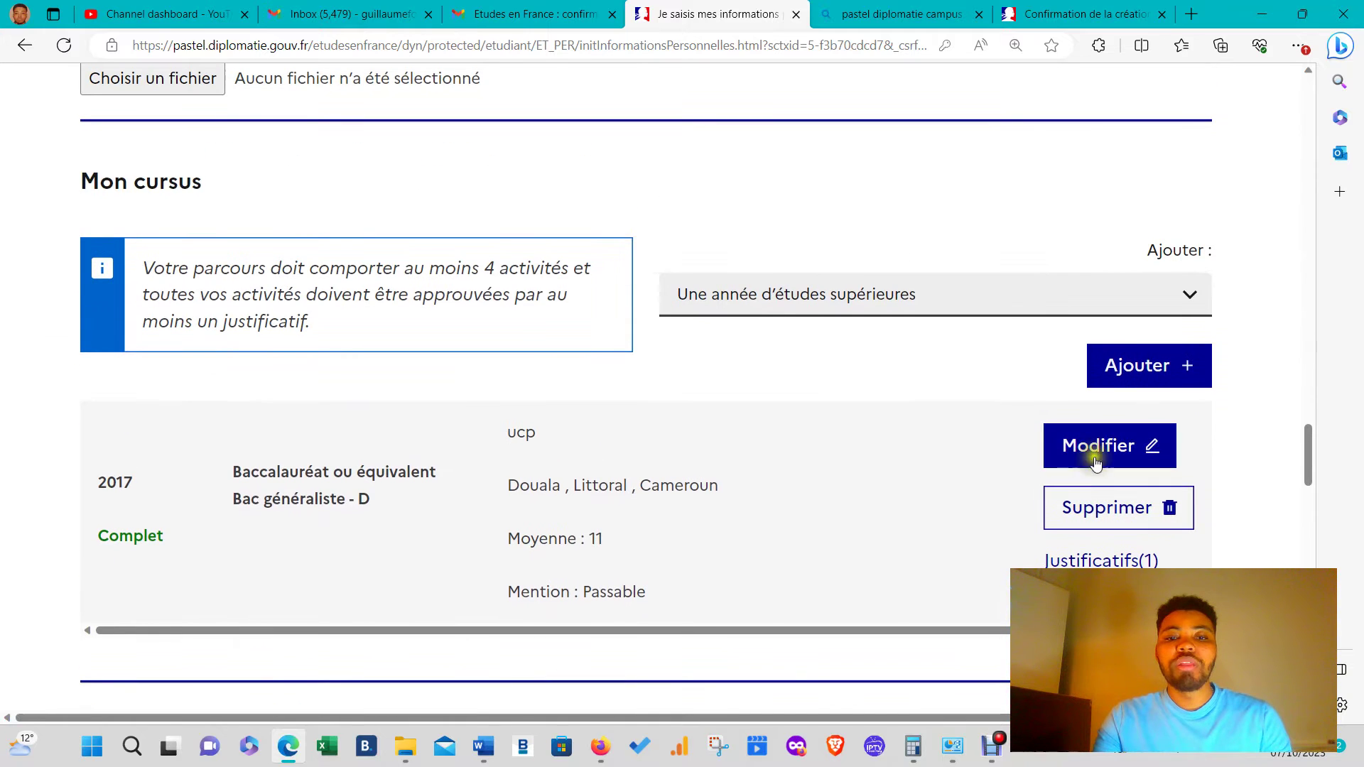
left_click(1041, 303)
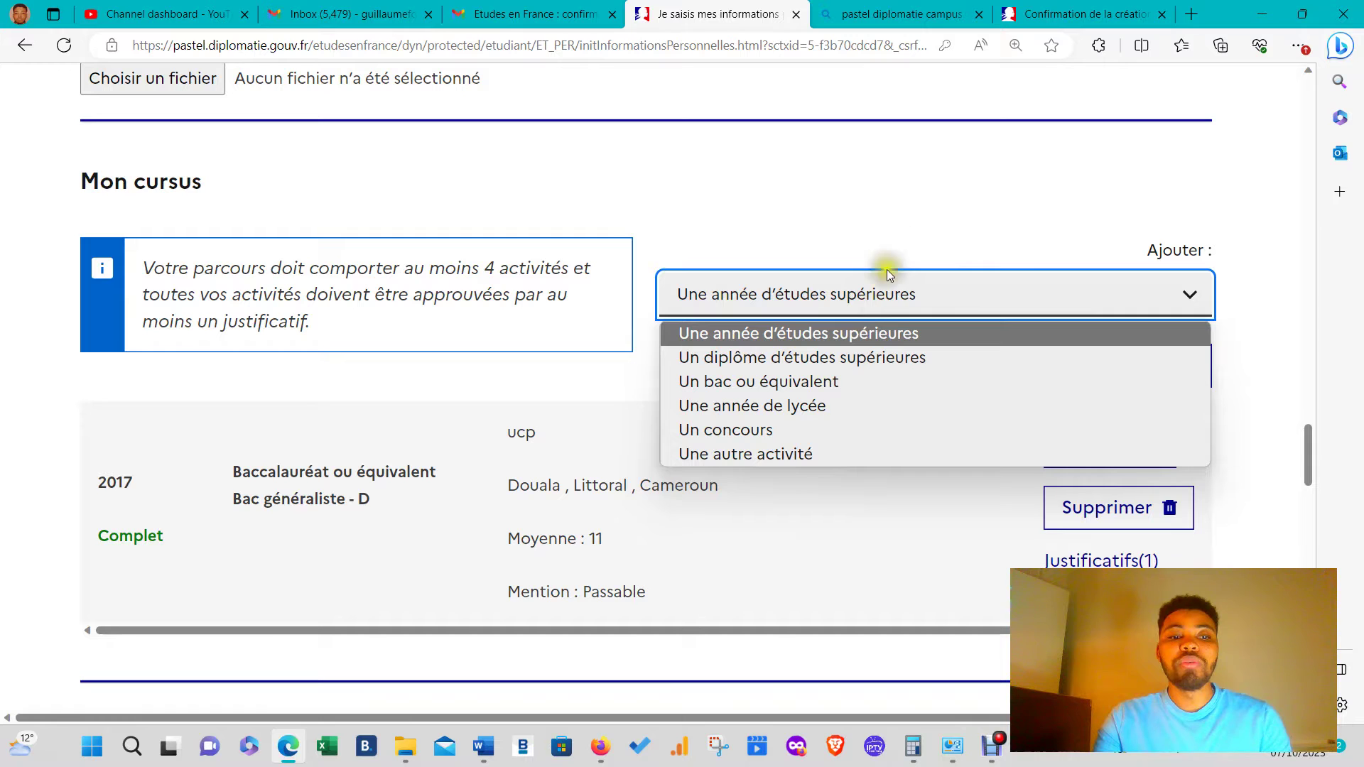
left_click(825, 244)
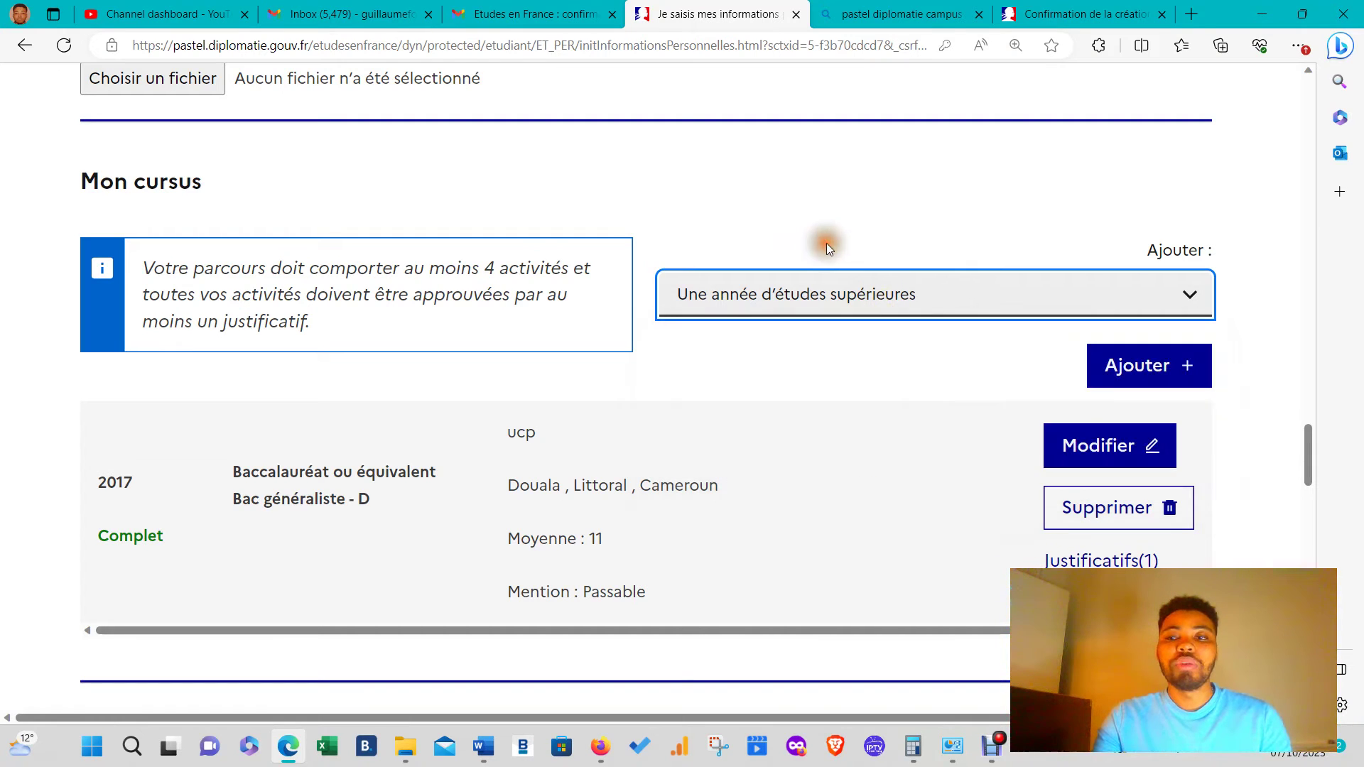
scroll(801, 415, "down", 3)
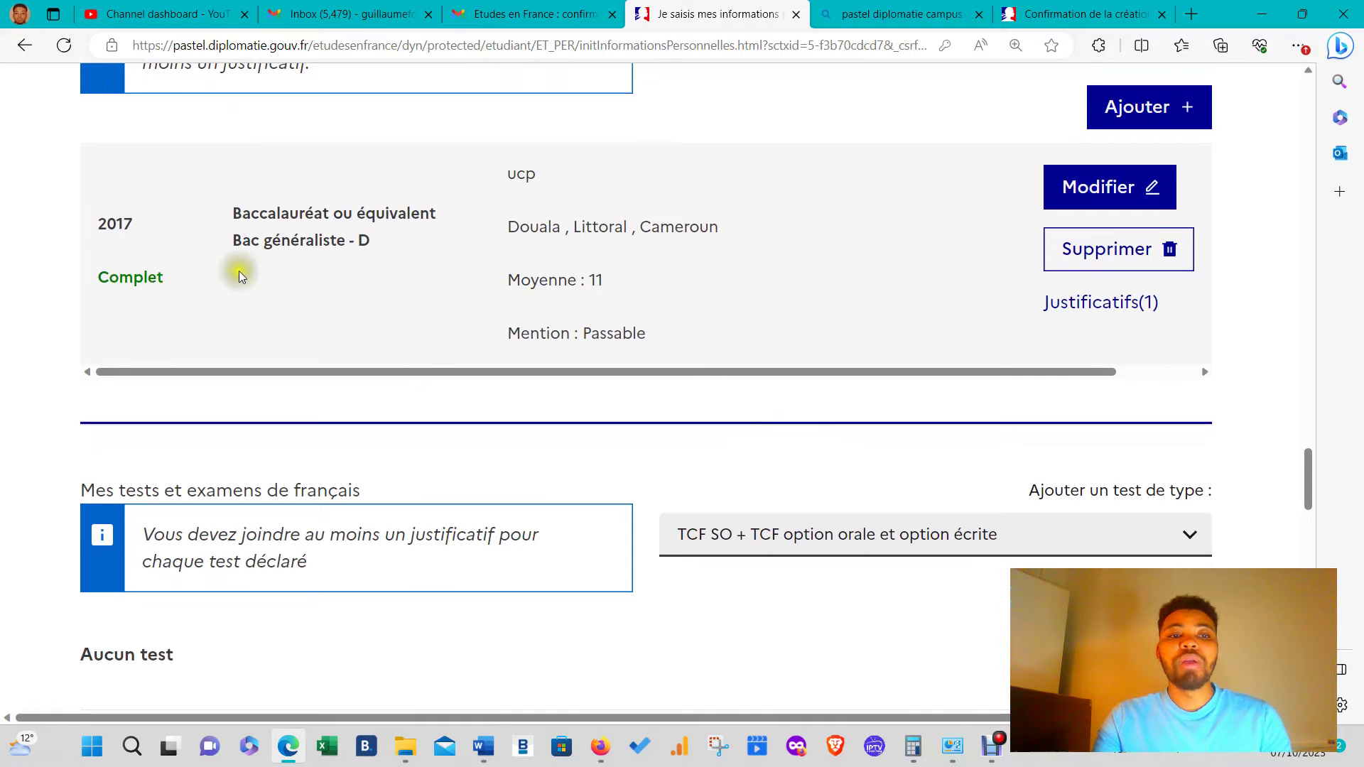
scroll(1072, 289, "up", 3)
left_click(1050, 283)
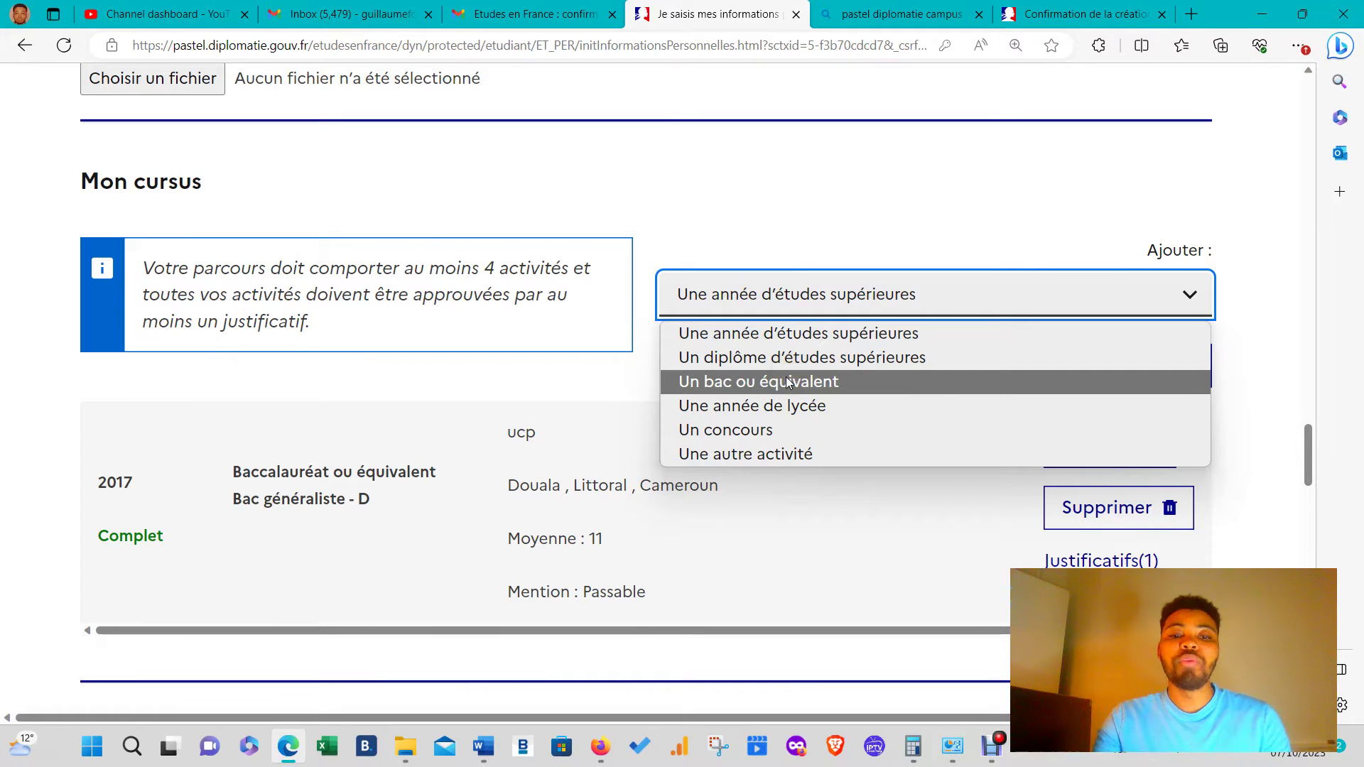
left_click(452, 504)
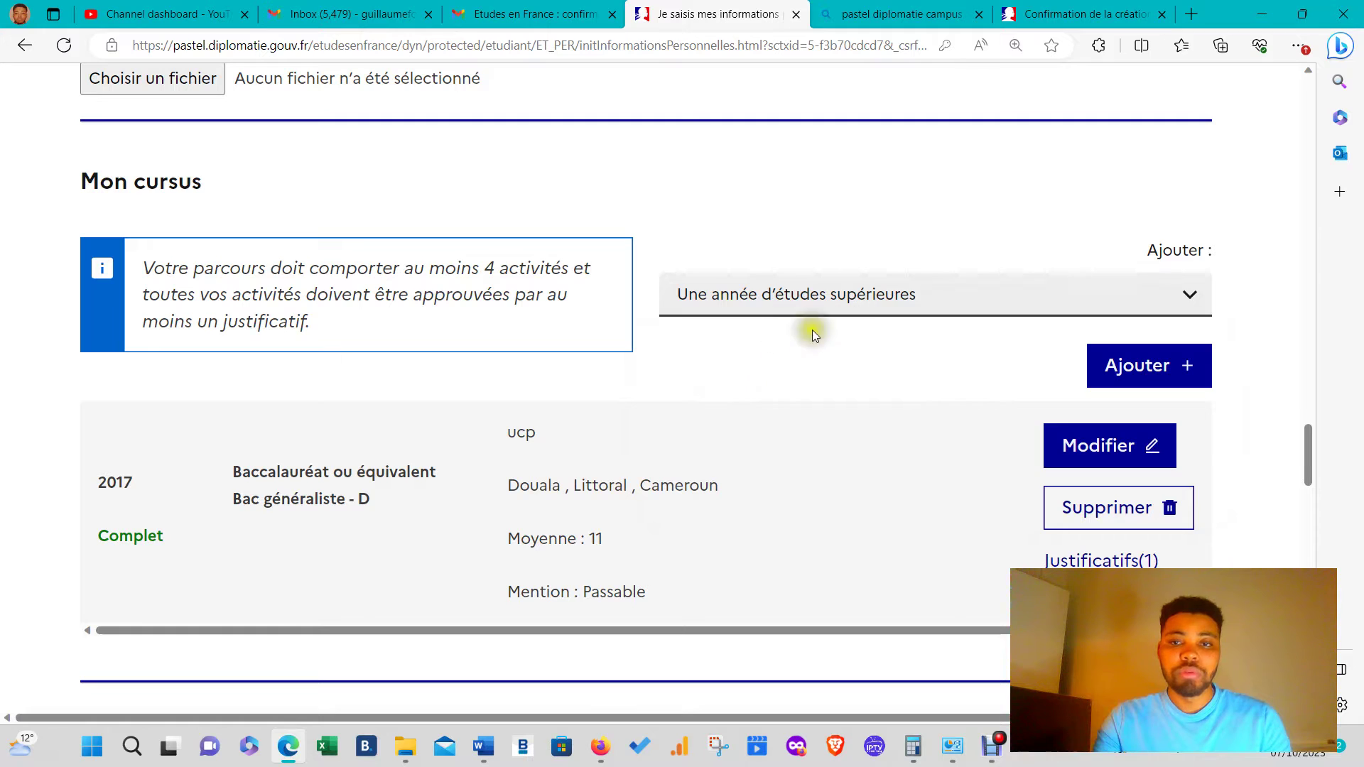
left_click(941, 306)
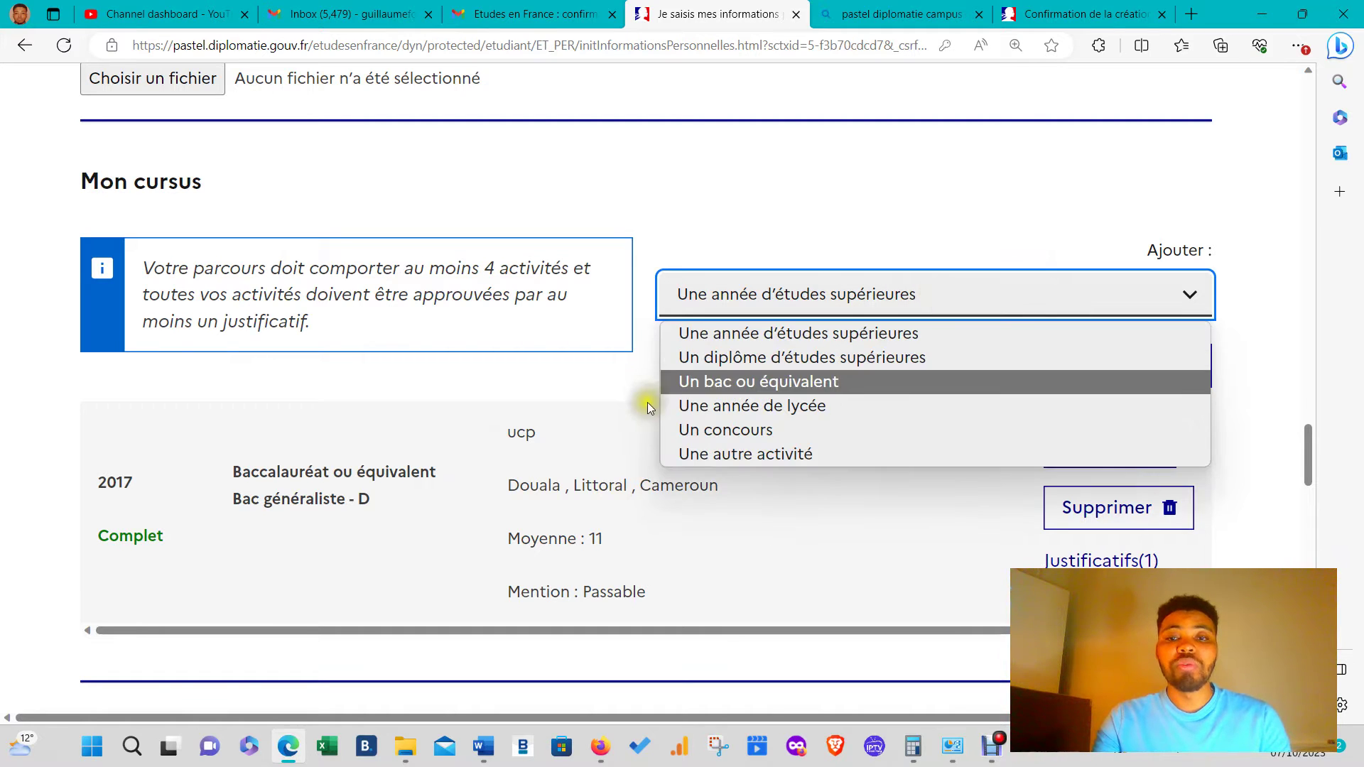
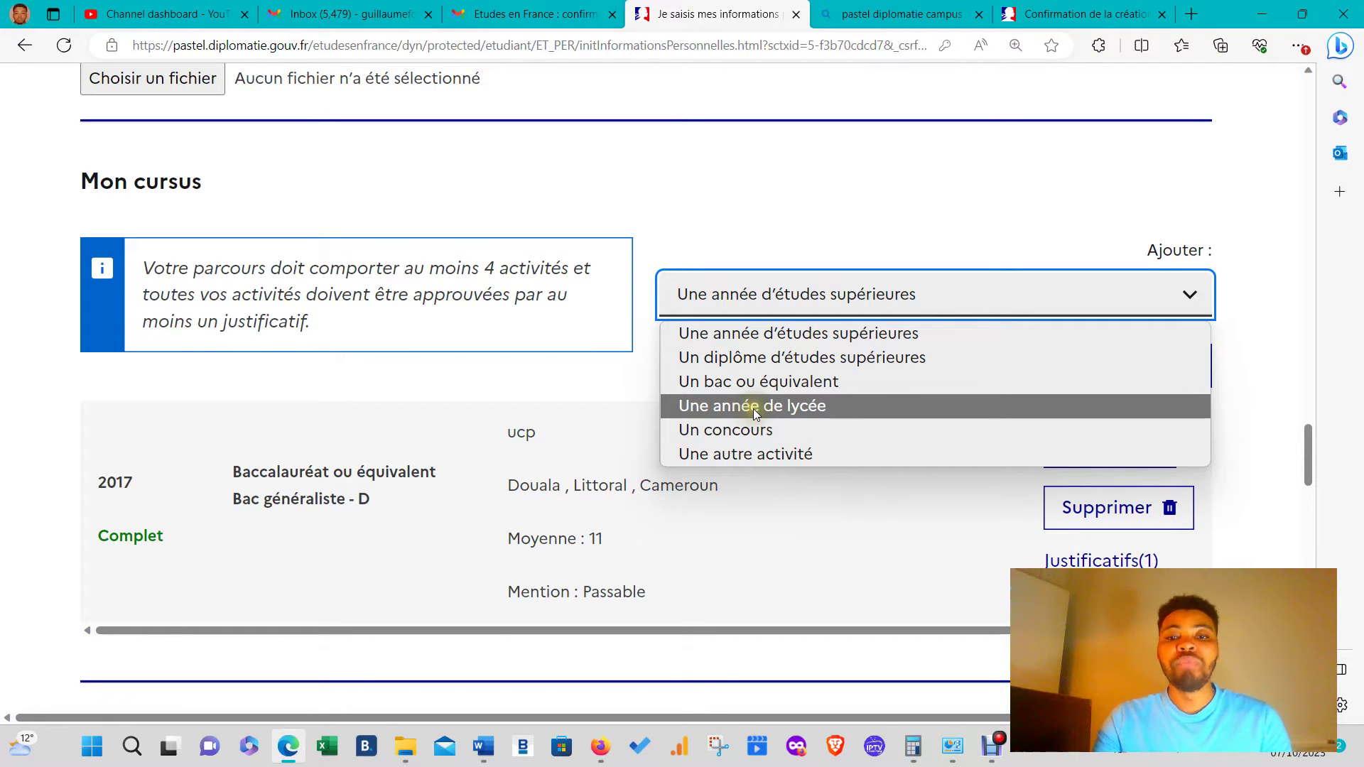
- Try the activity types lycée year, bac, and higher-education diploma, ending on Une année d'études supérieures
left_click(753, 407)
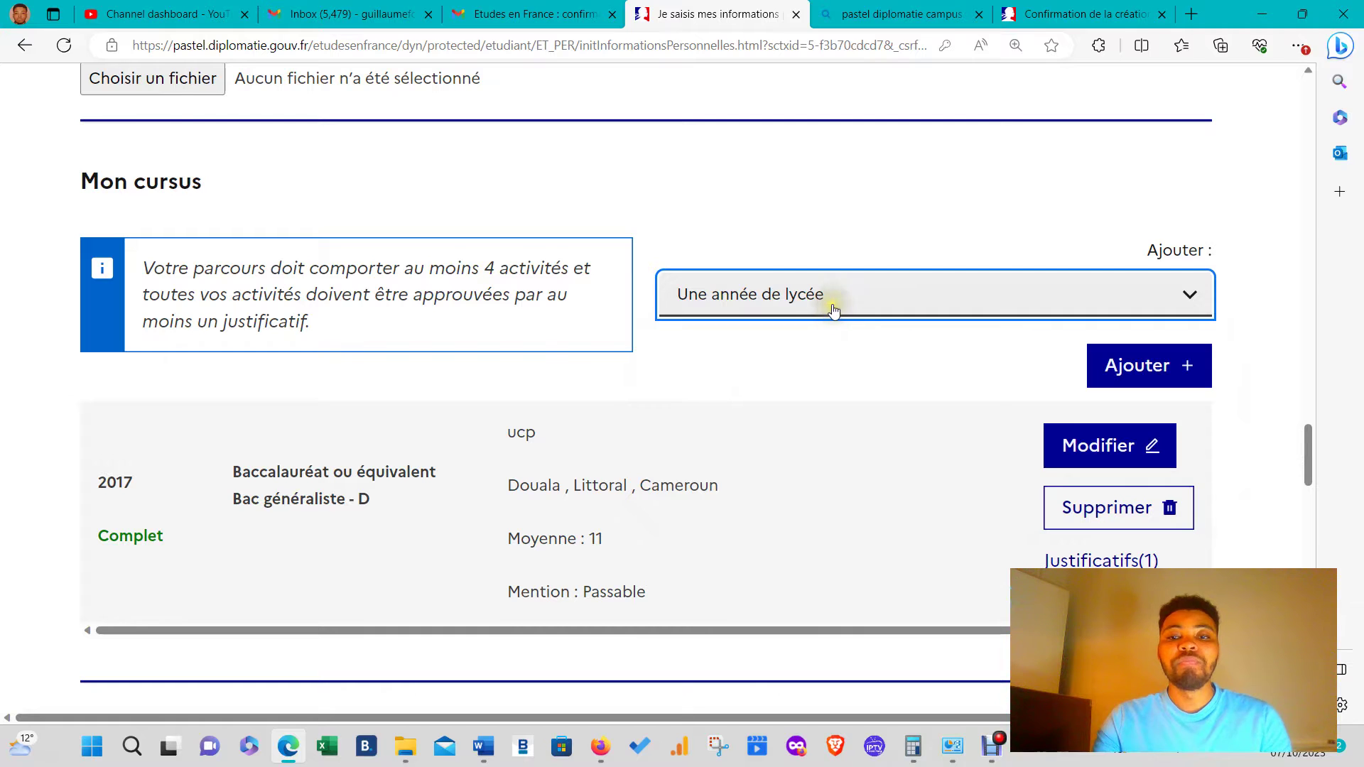
left_click(830, 302)
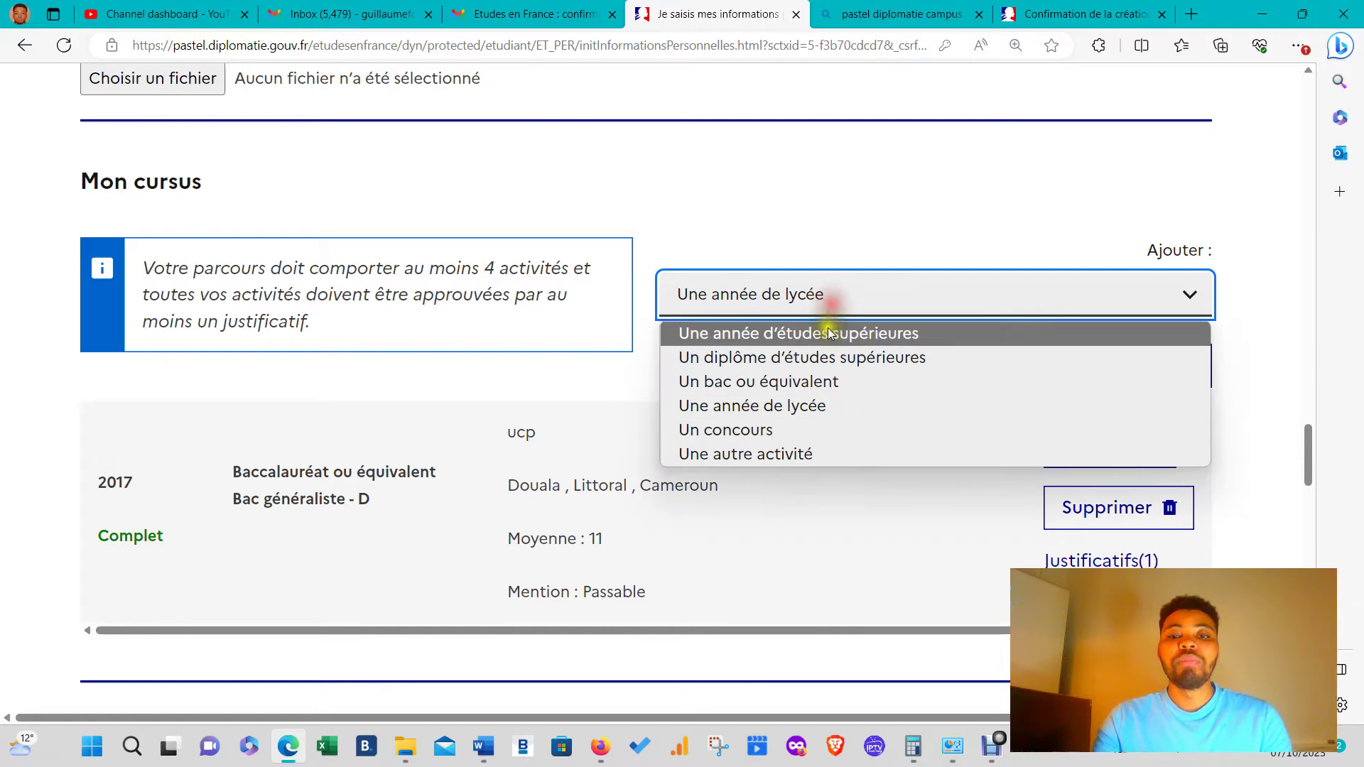
left_click(831, 384)
left_click(910, 296)
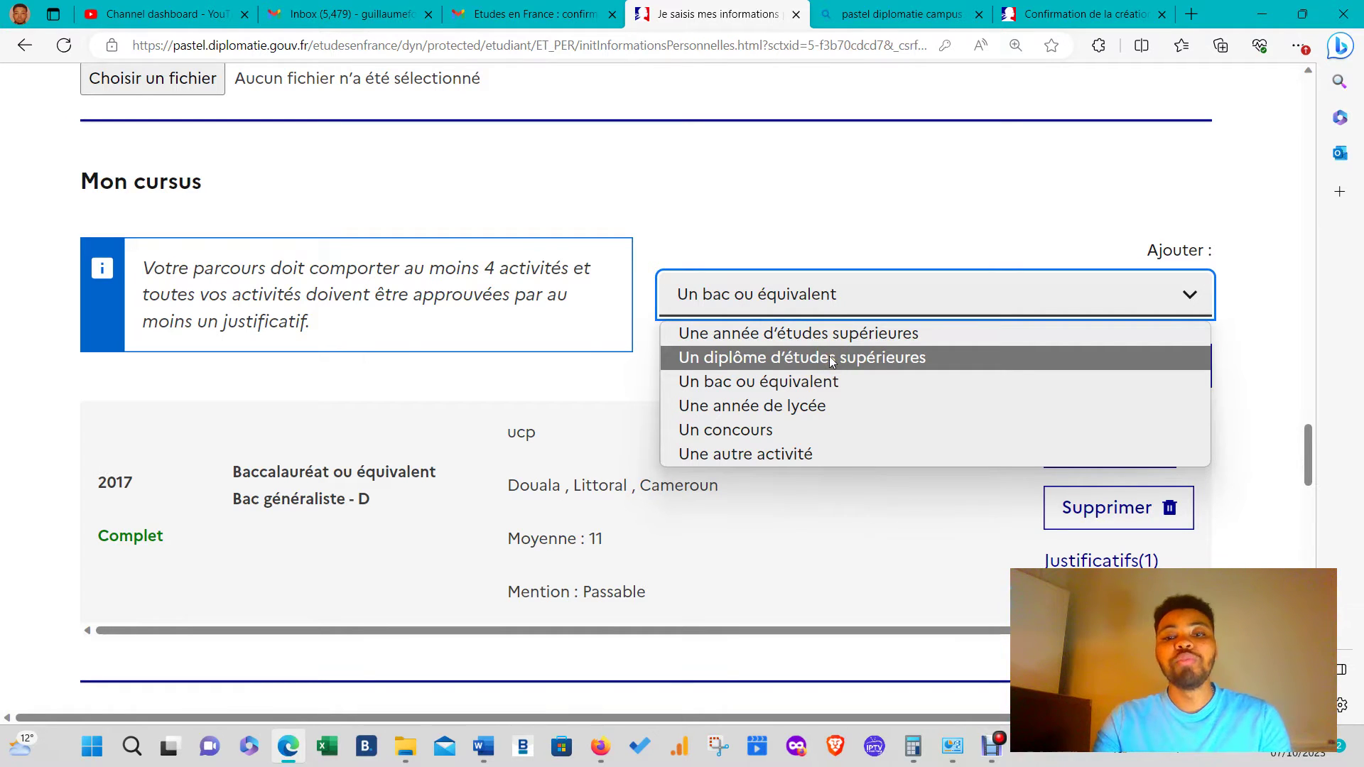
left_click(831, 358)
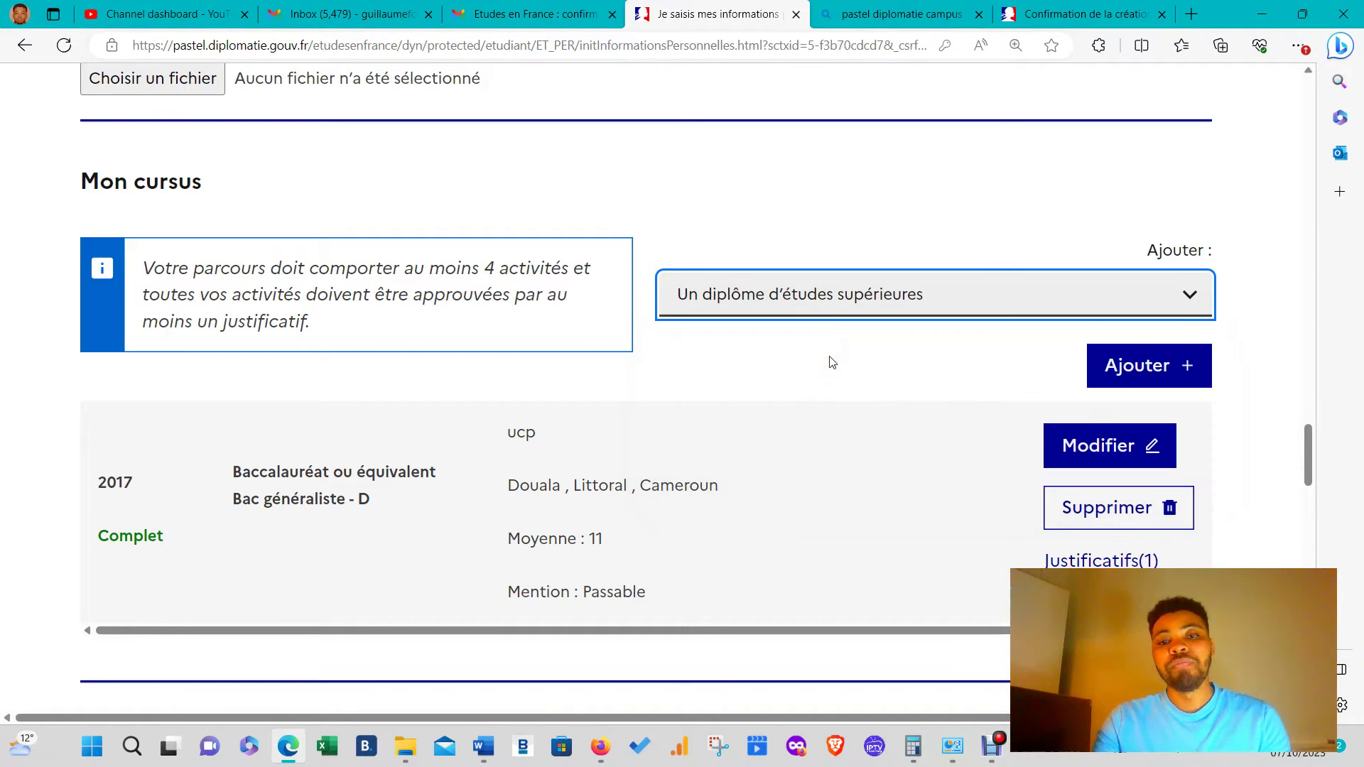
left_click(888, 317)
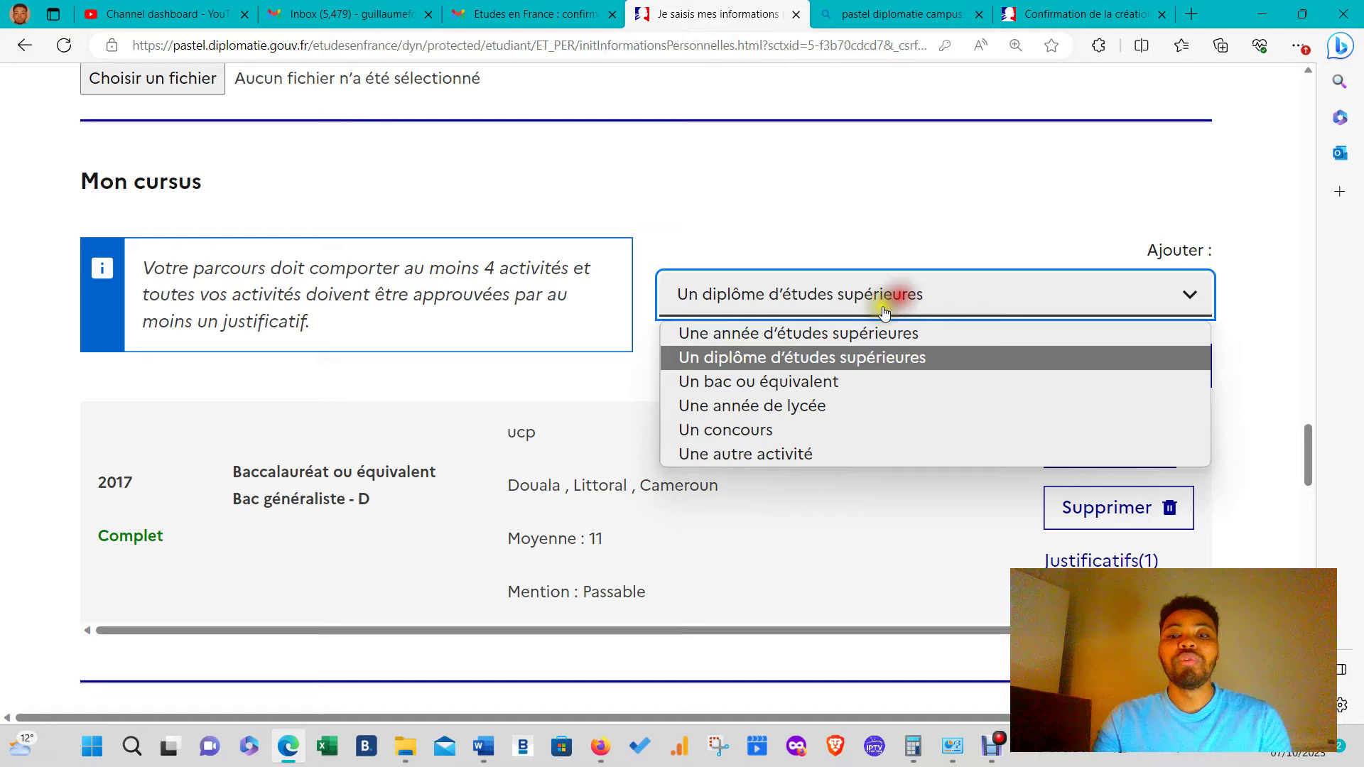
left_click(799, 336)
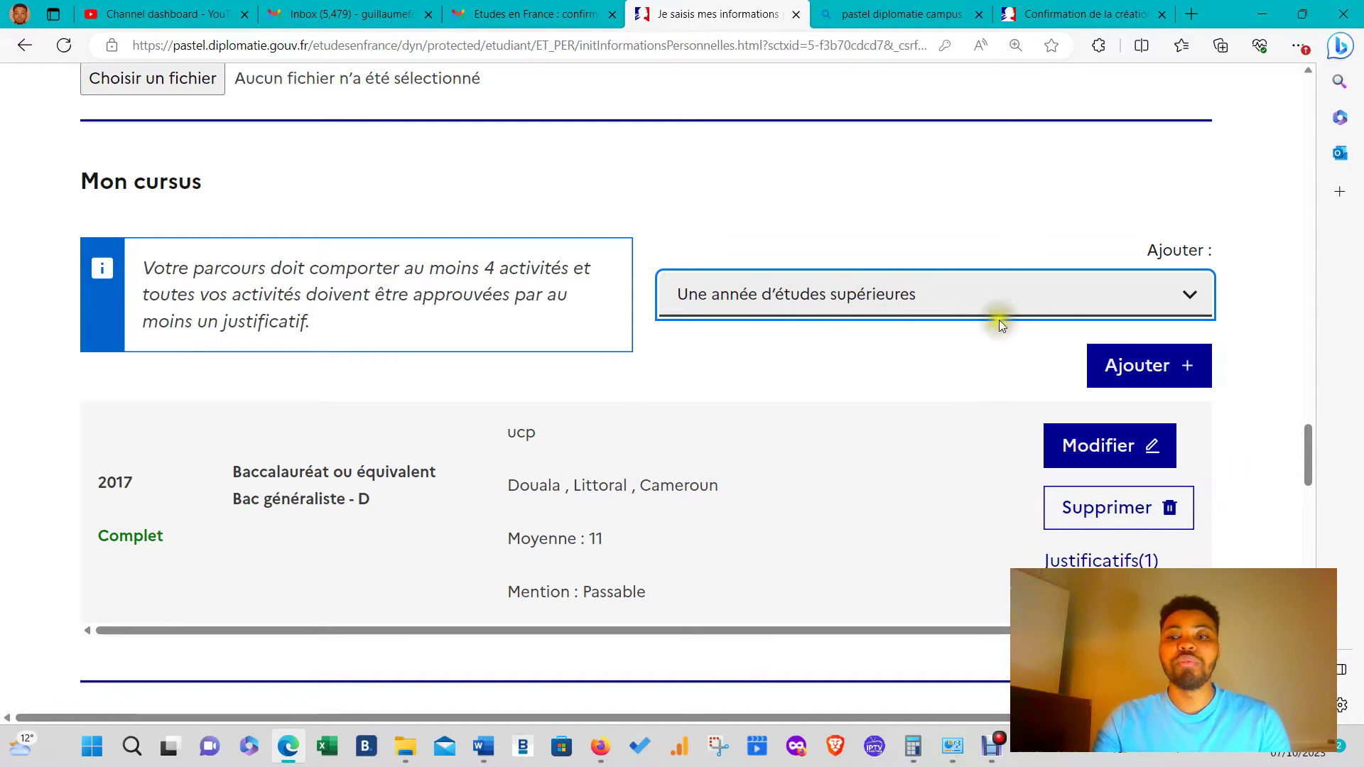
- Open and cancel the higher-education year form, then select Un diplôme d'études supérieures
left_click(1190, 367)
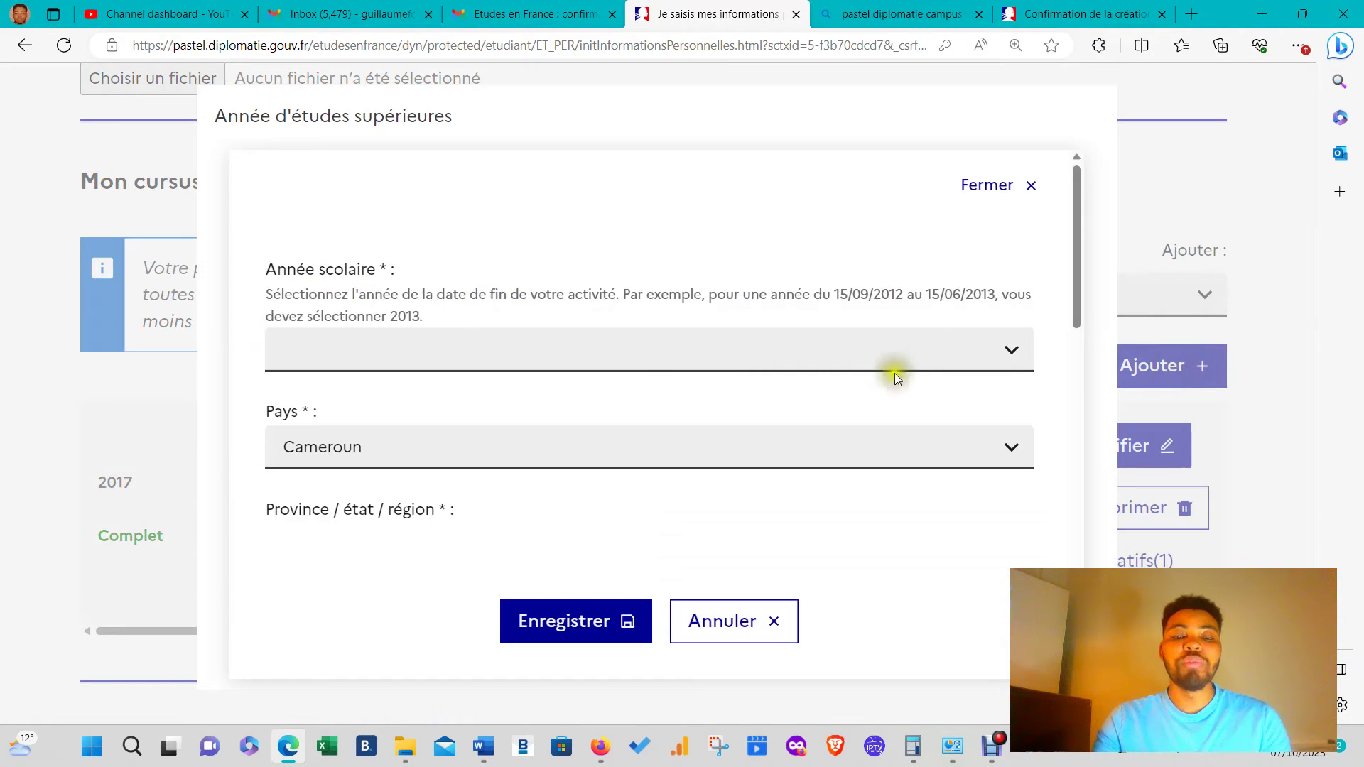
left_click(724, 361)
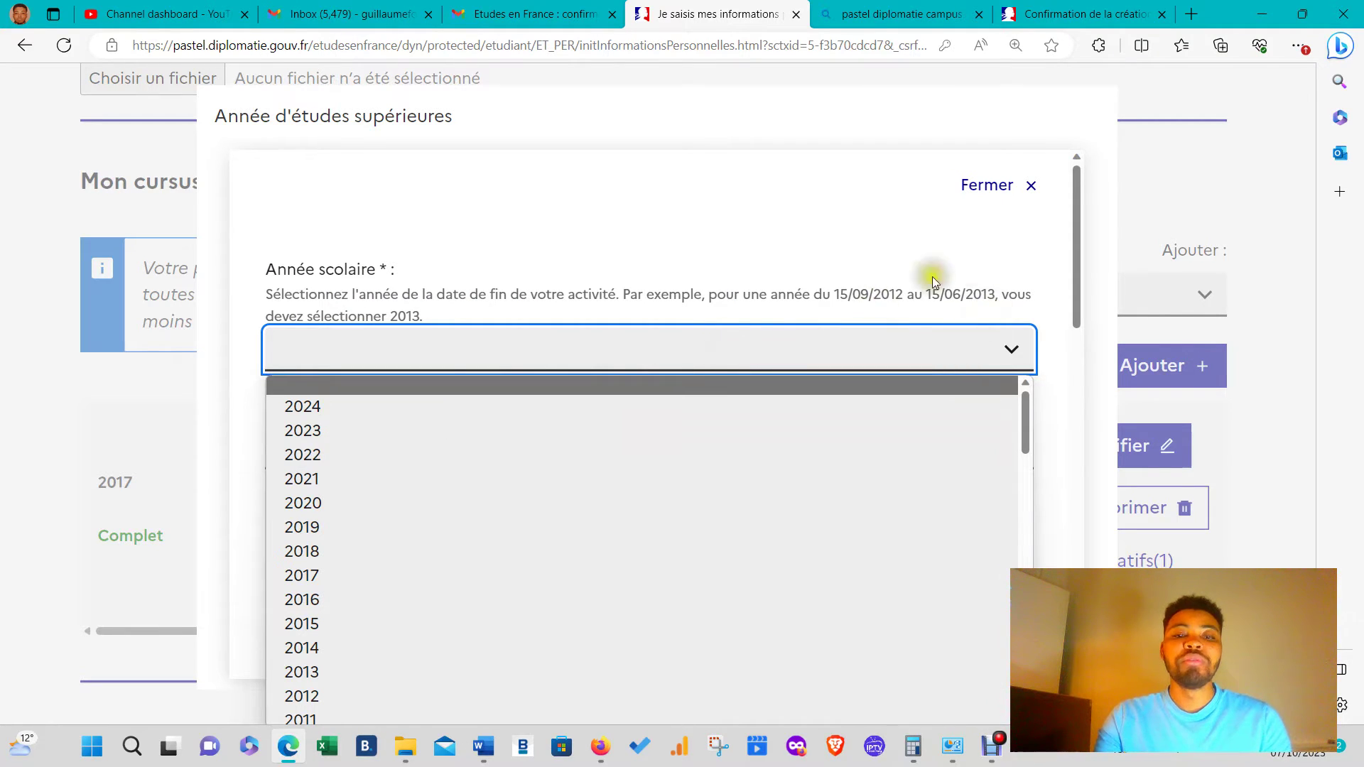
left_click(1017, 184)
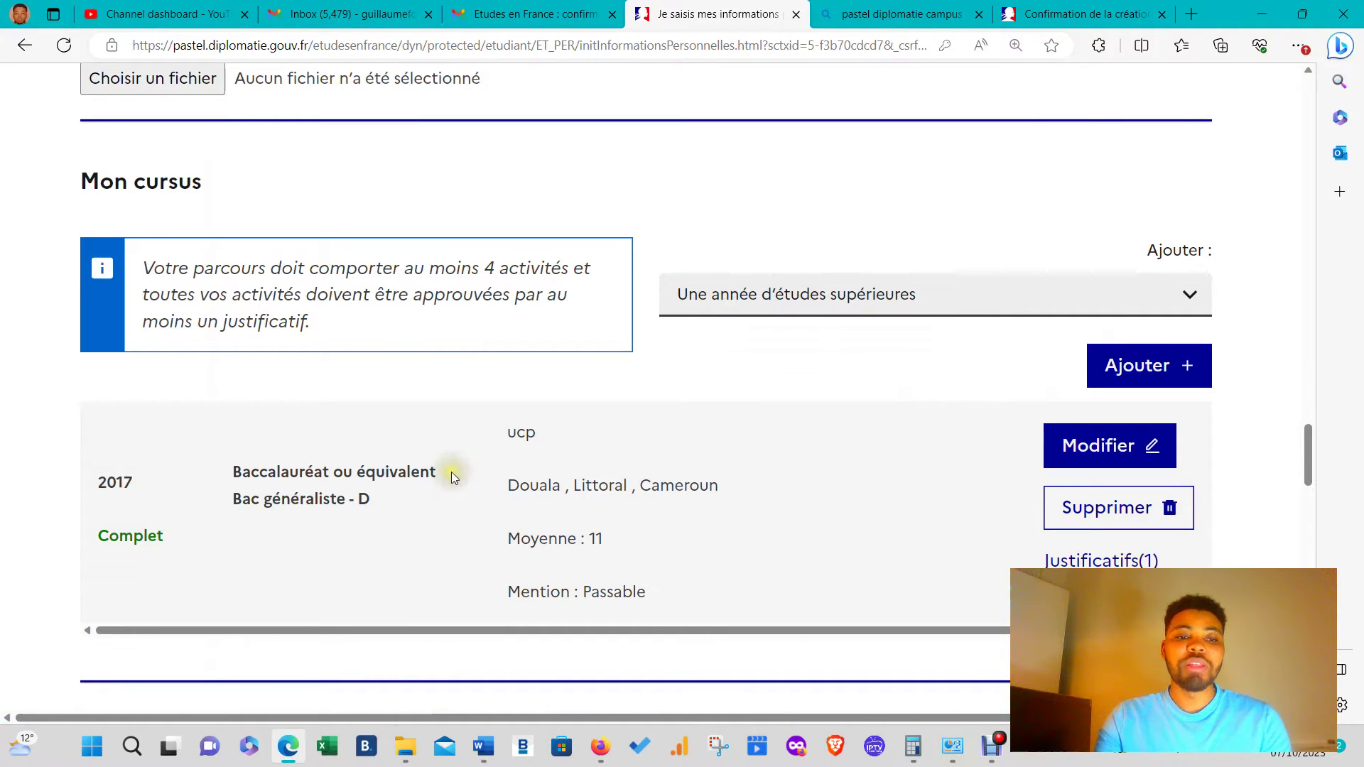
left_click(1166, 368)
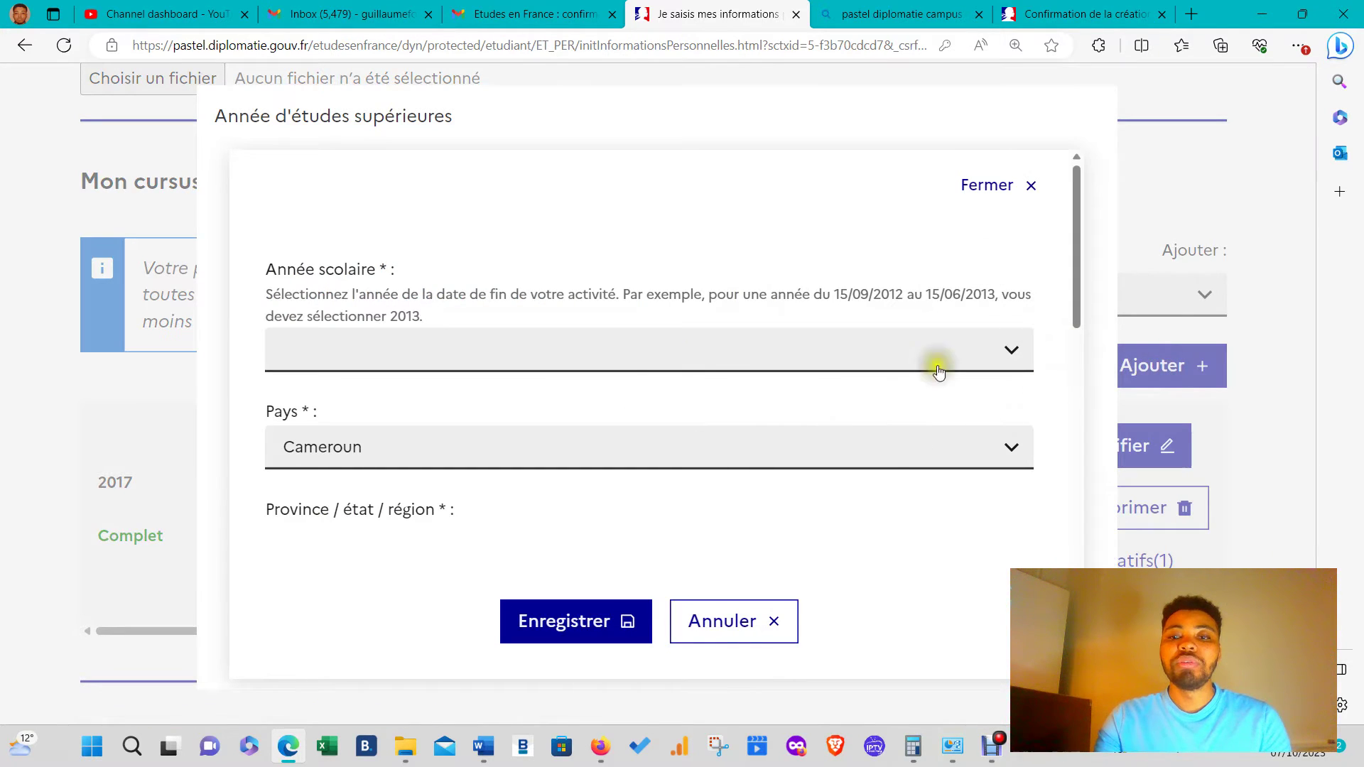
left_click(776, 625)
left_click(1073, 299)
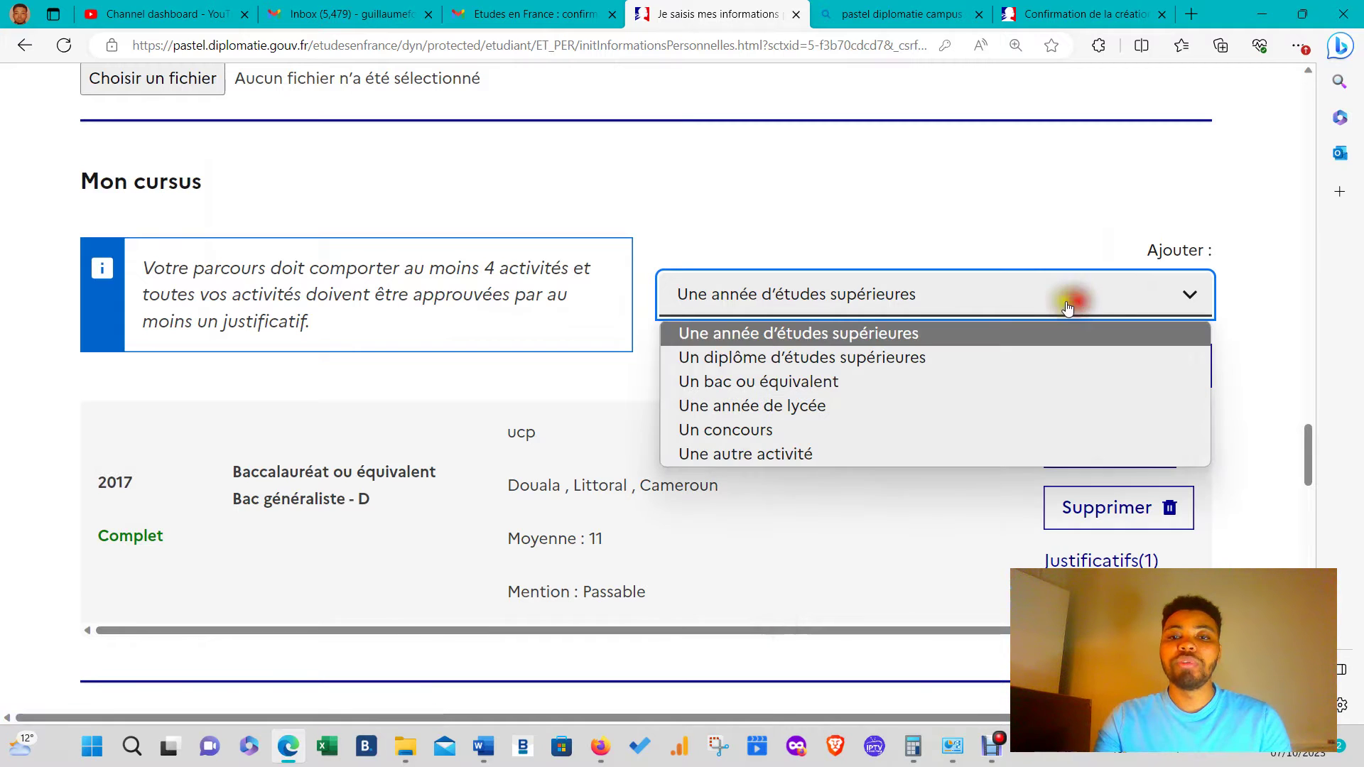
left_click(782, 368)
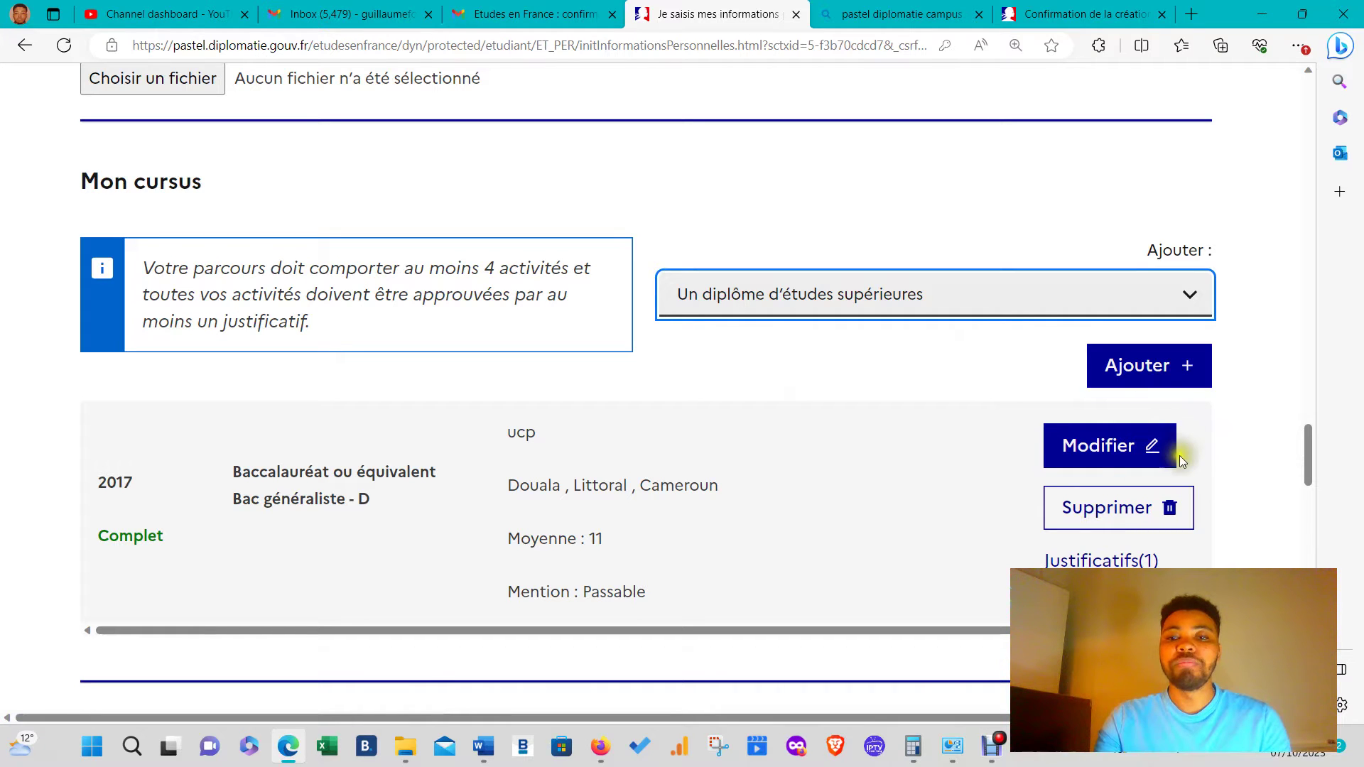
- Start a new diploma entry for 2021 at Institut Supérieur de Management
left_click(1145, 377)
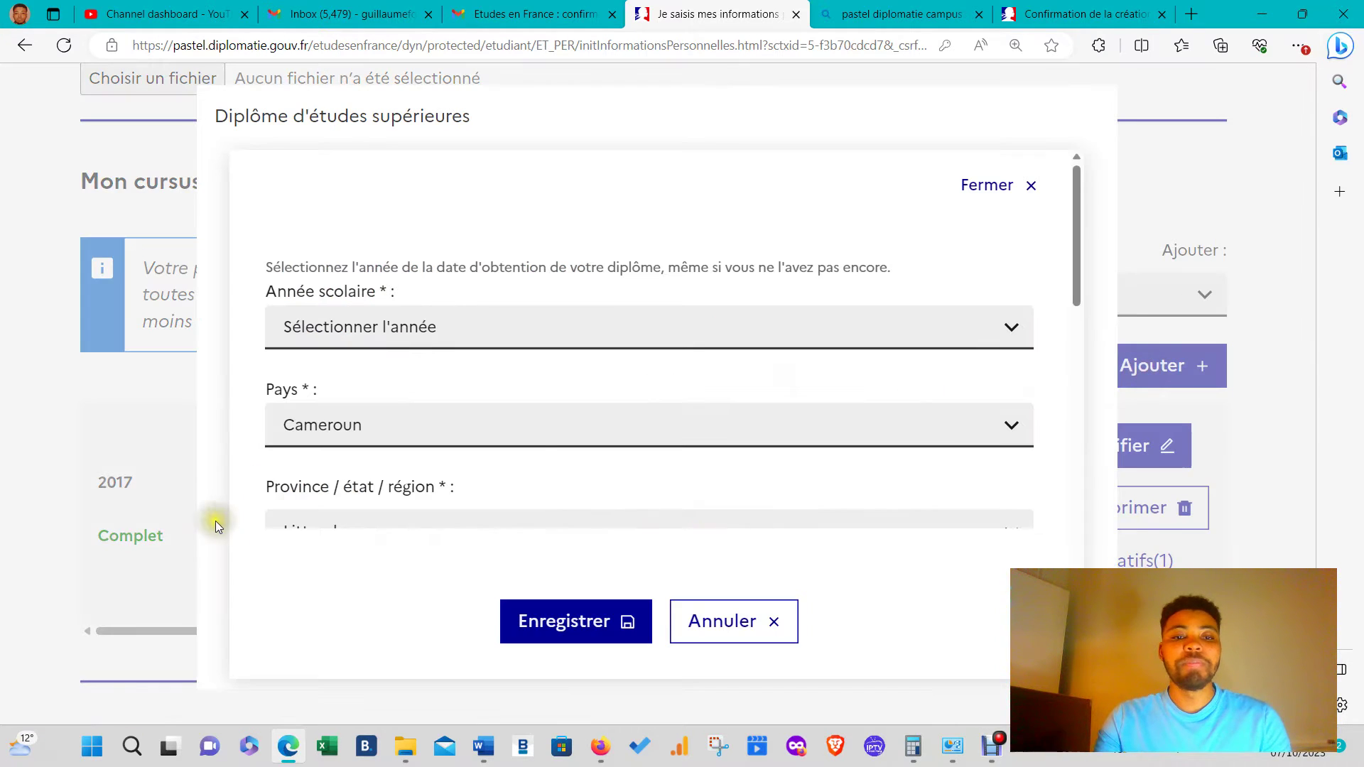
left_click(554, 327)
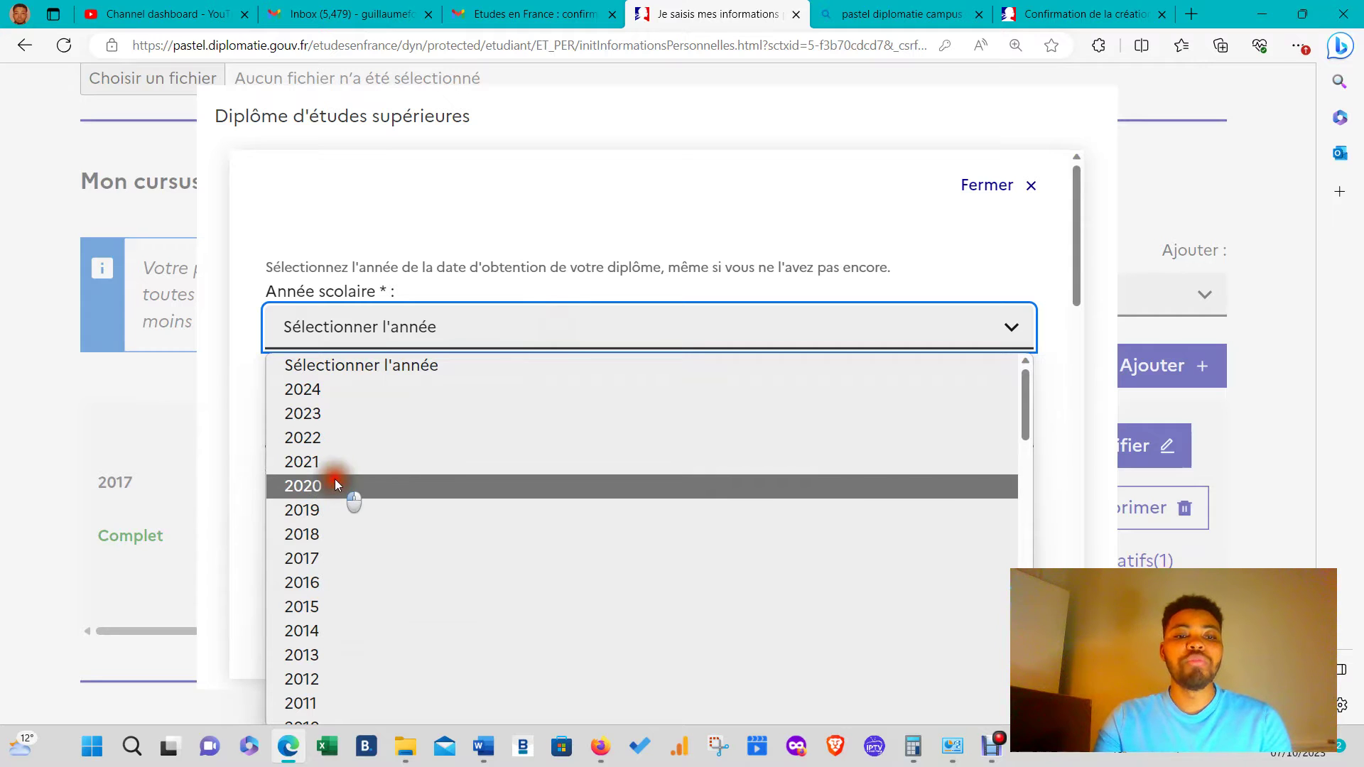
left_click(349, 486)
left_click(435, 335)
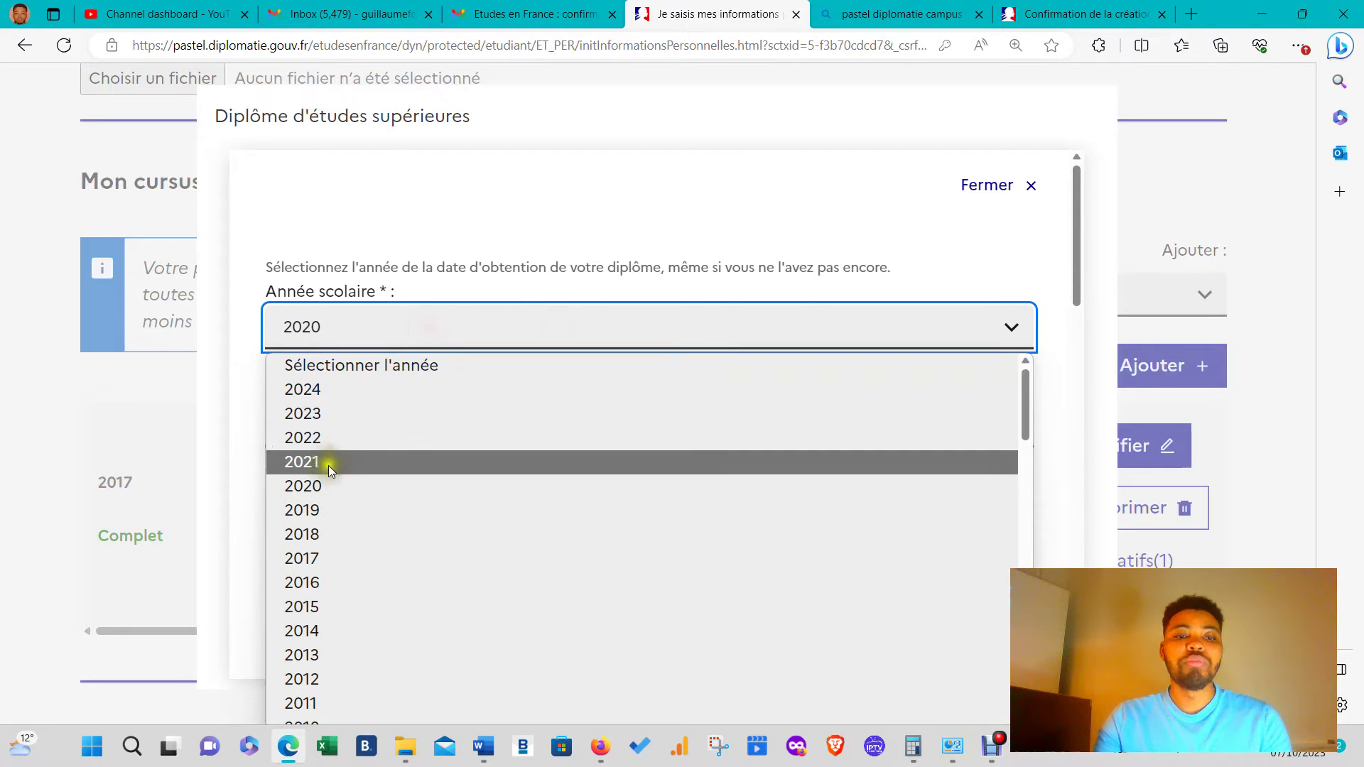
left_click(316, 469)
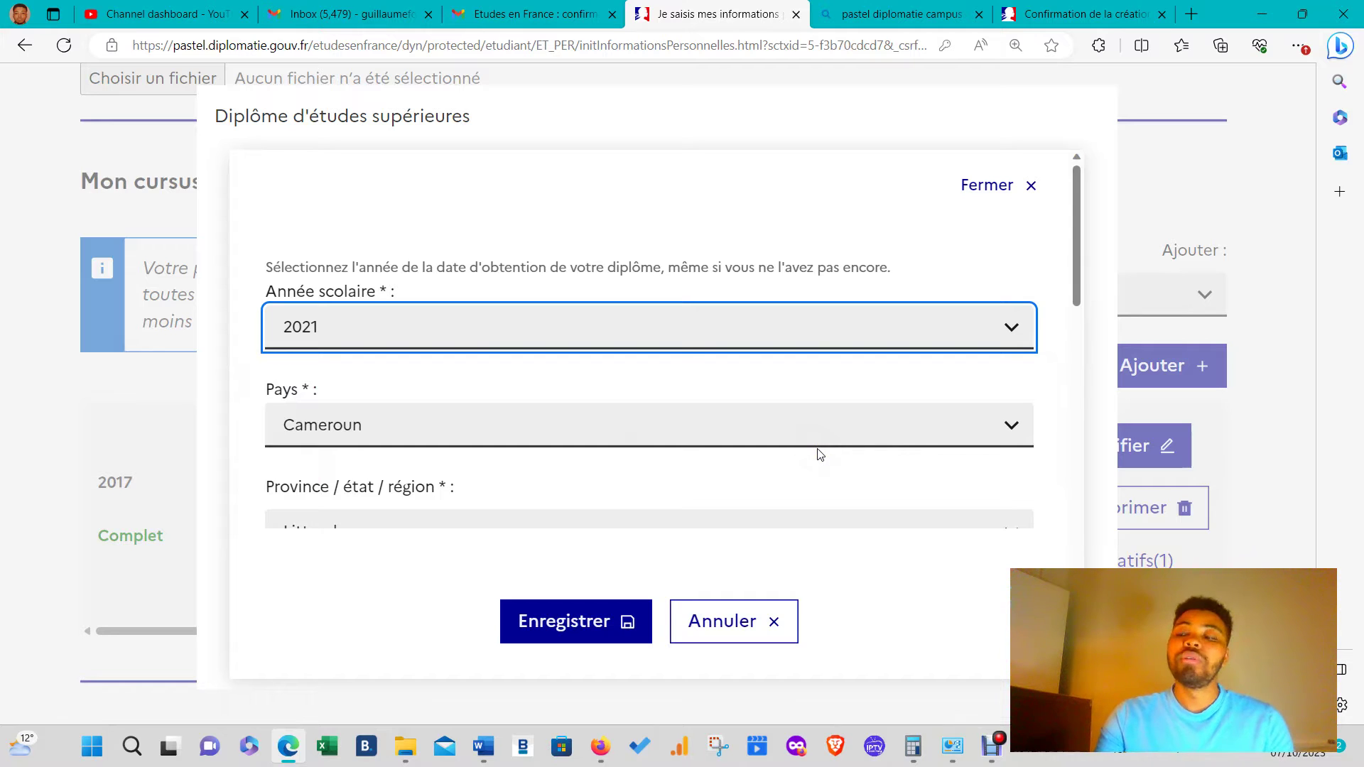
scroll(820, 454, "down", 3)
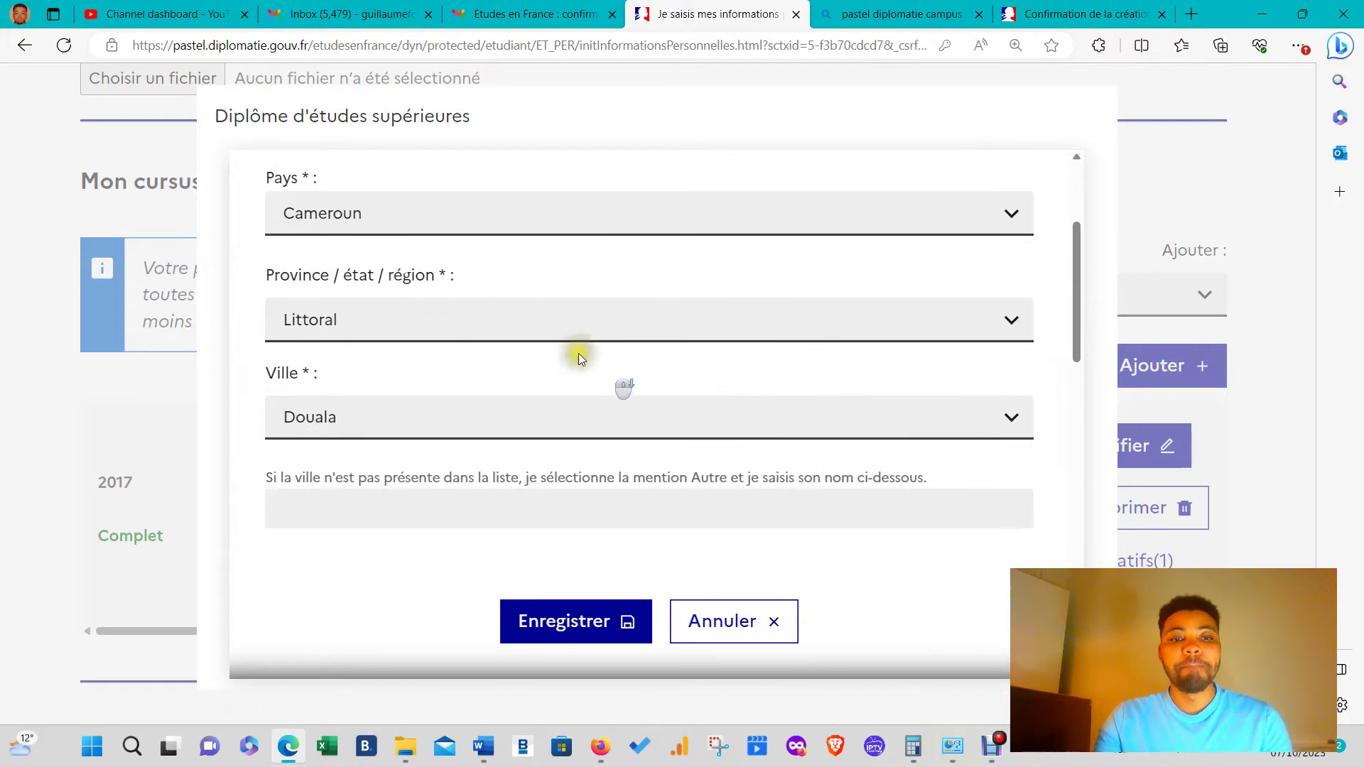
scroll(480, 386, "down", 5)
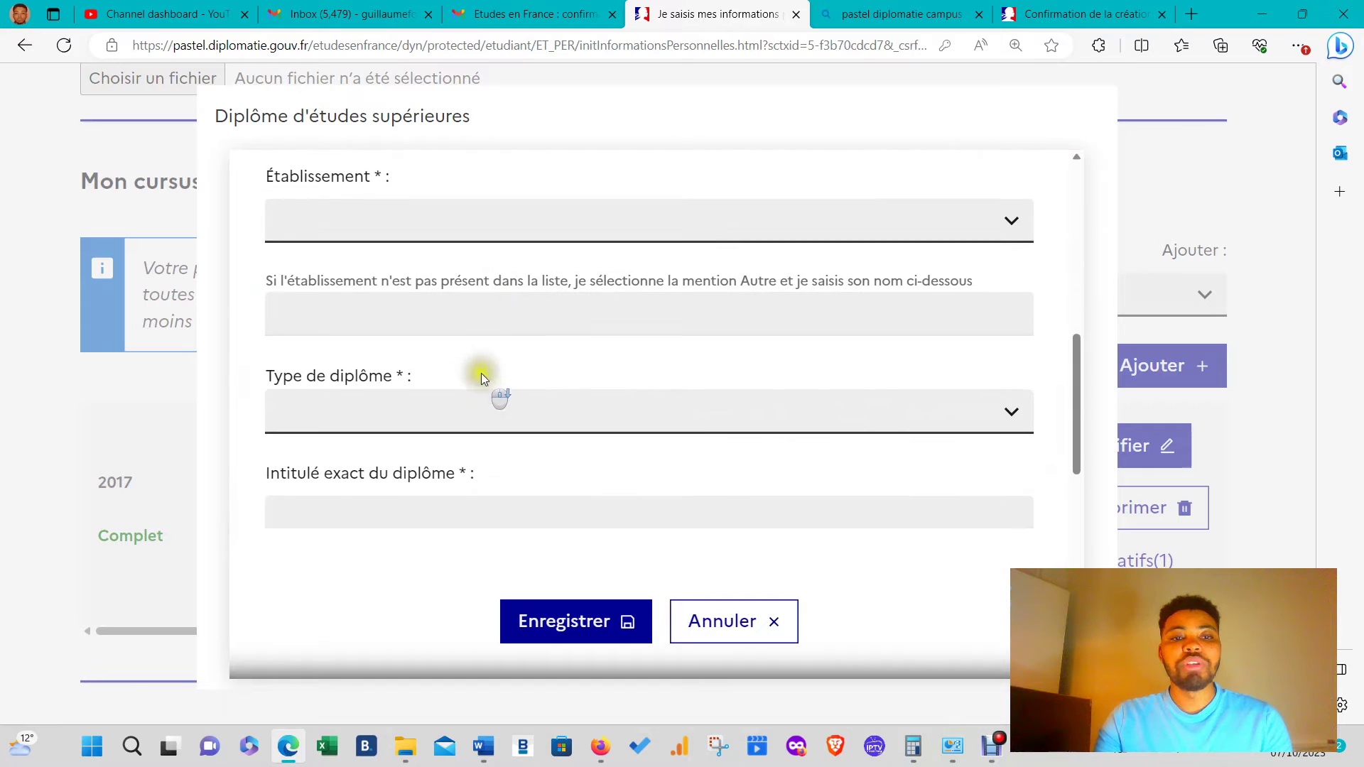
scroll(487, 295, "up", 3)
left_click(451, 431)
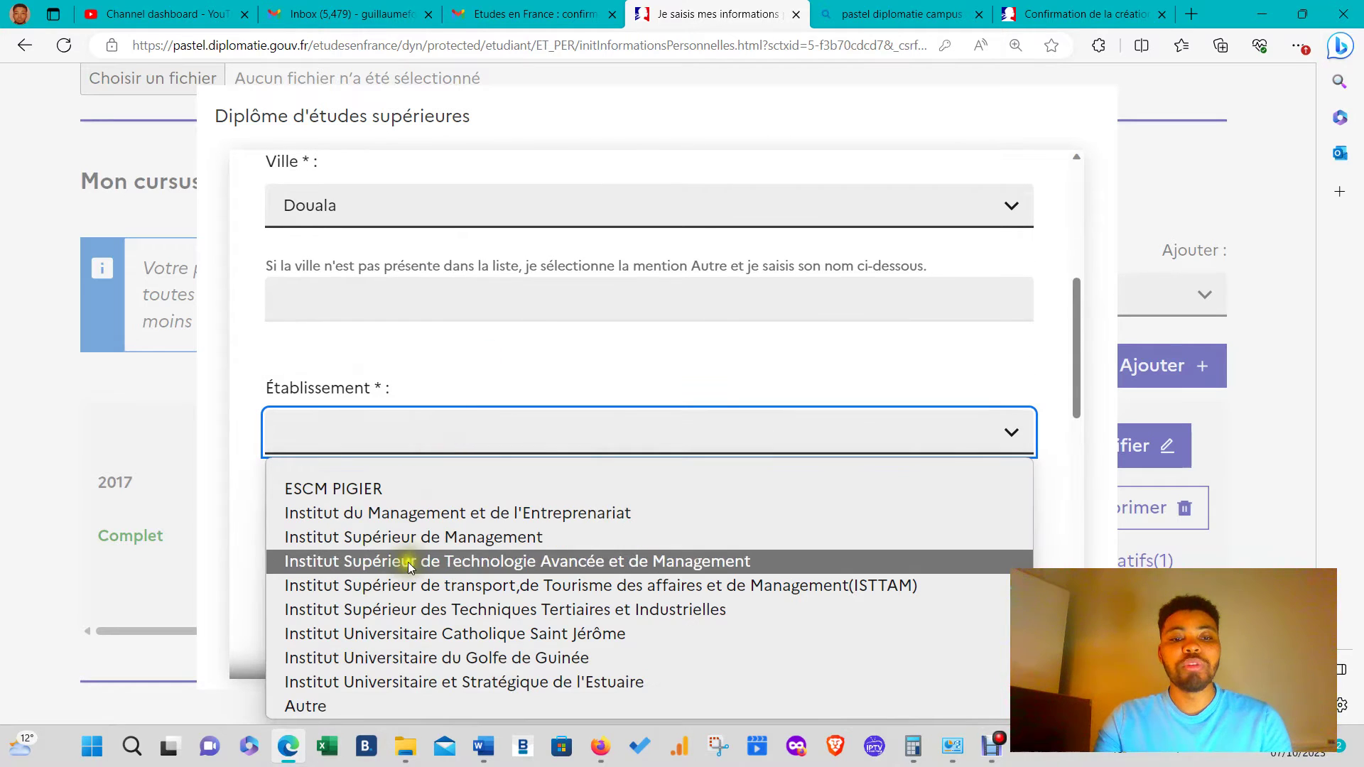
left_click(441, 538)
- Set diploma type Licence, title 'licence comptabilité', field Management, gestion, finances et commerce
scroll(487, 325, "down", 3)
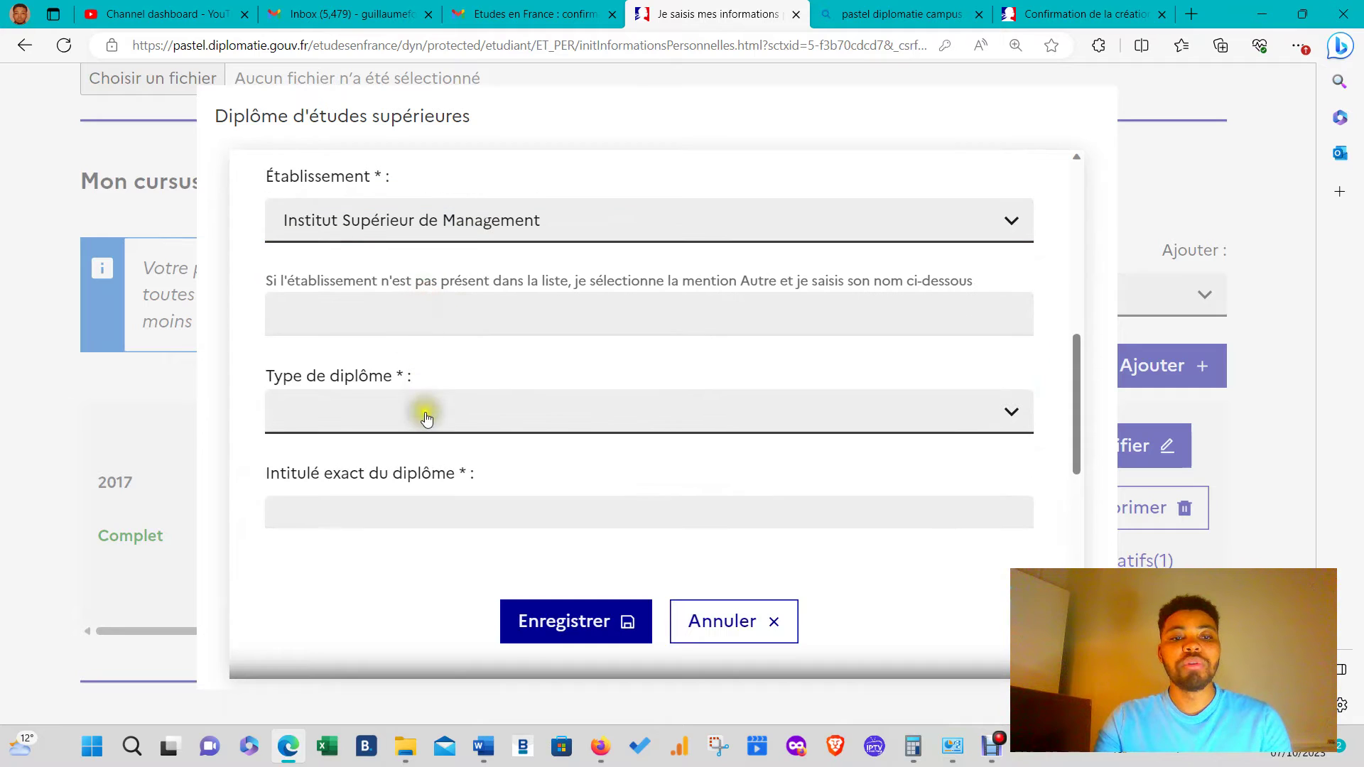
left_click(425, 411)
left_click(356, 540)
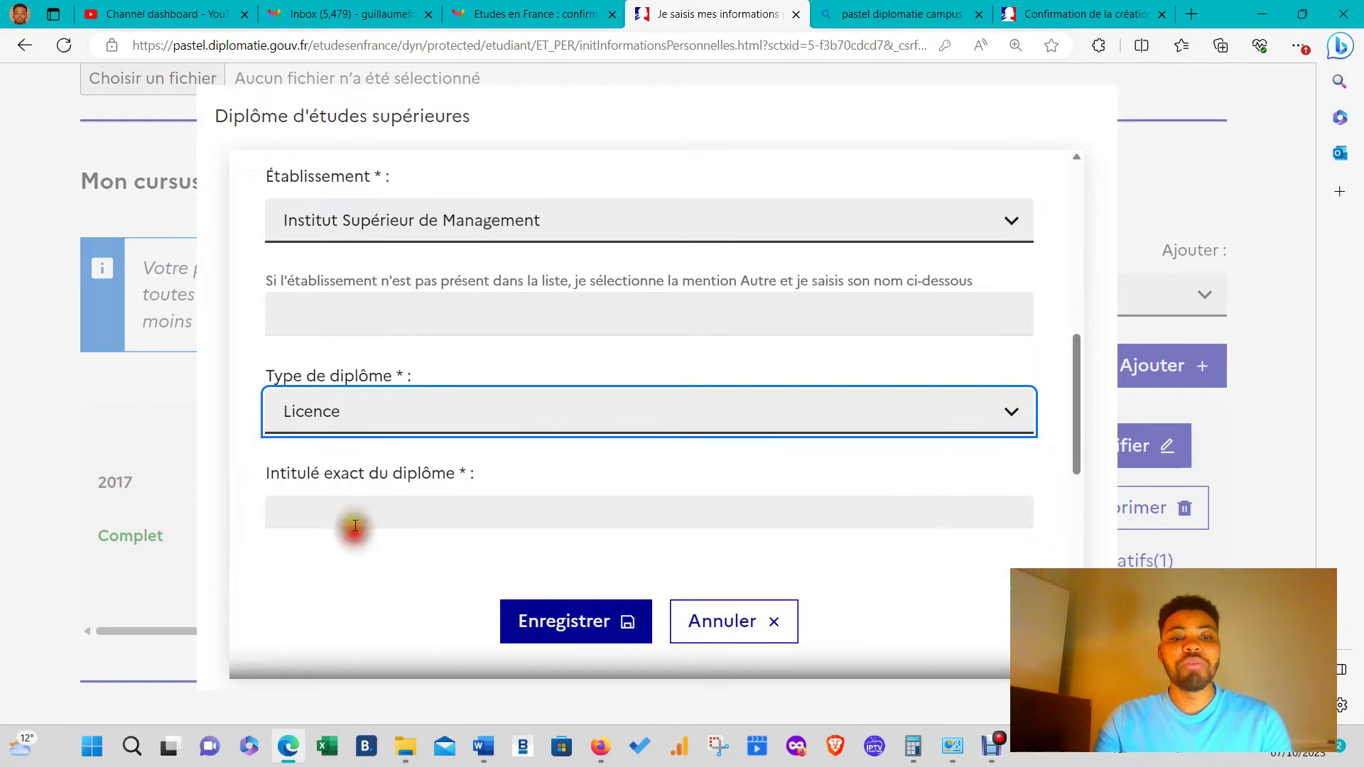
scroll(405, 409, "down", 3)
left_click(428, 328)
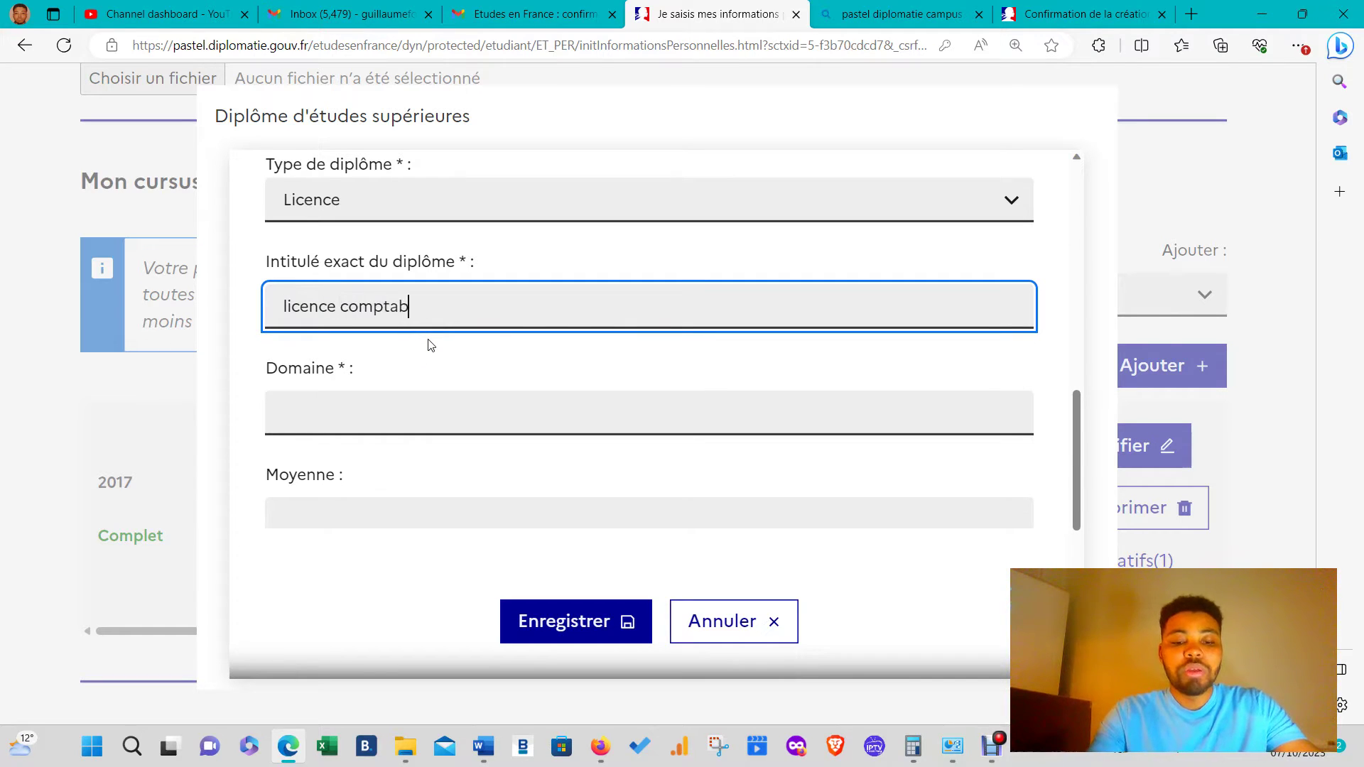
type("licence comptabilote")
key("BackSpace")
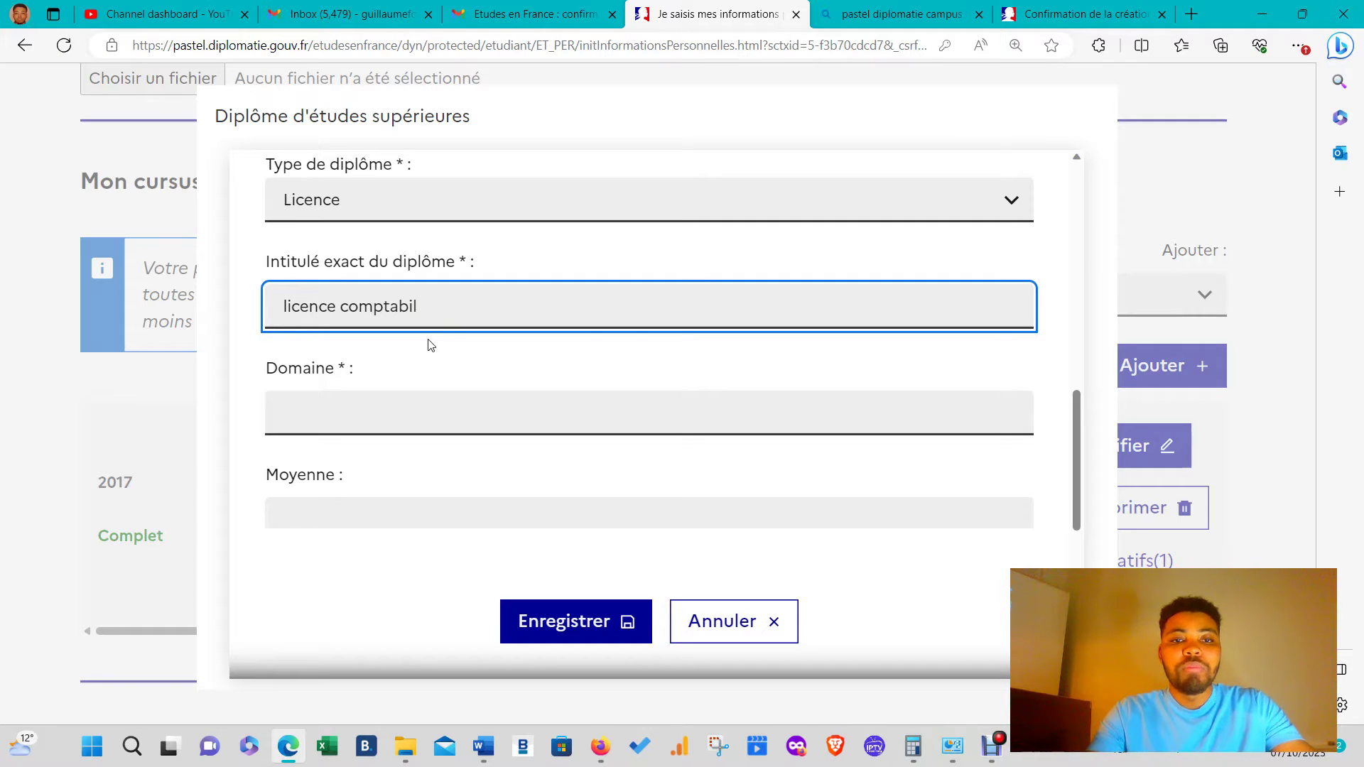
type("é")
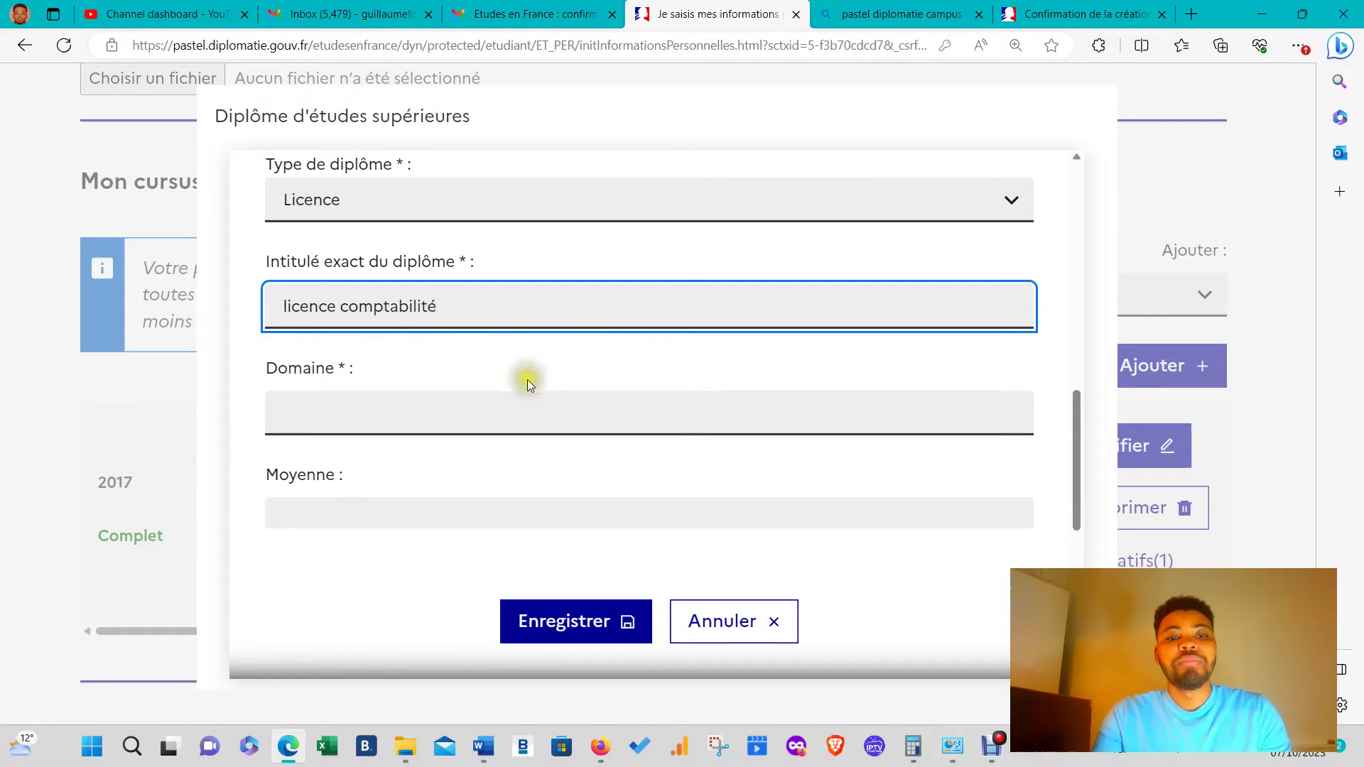
left_click(515, 418)
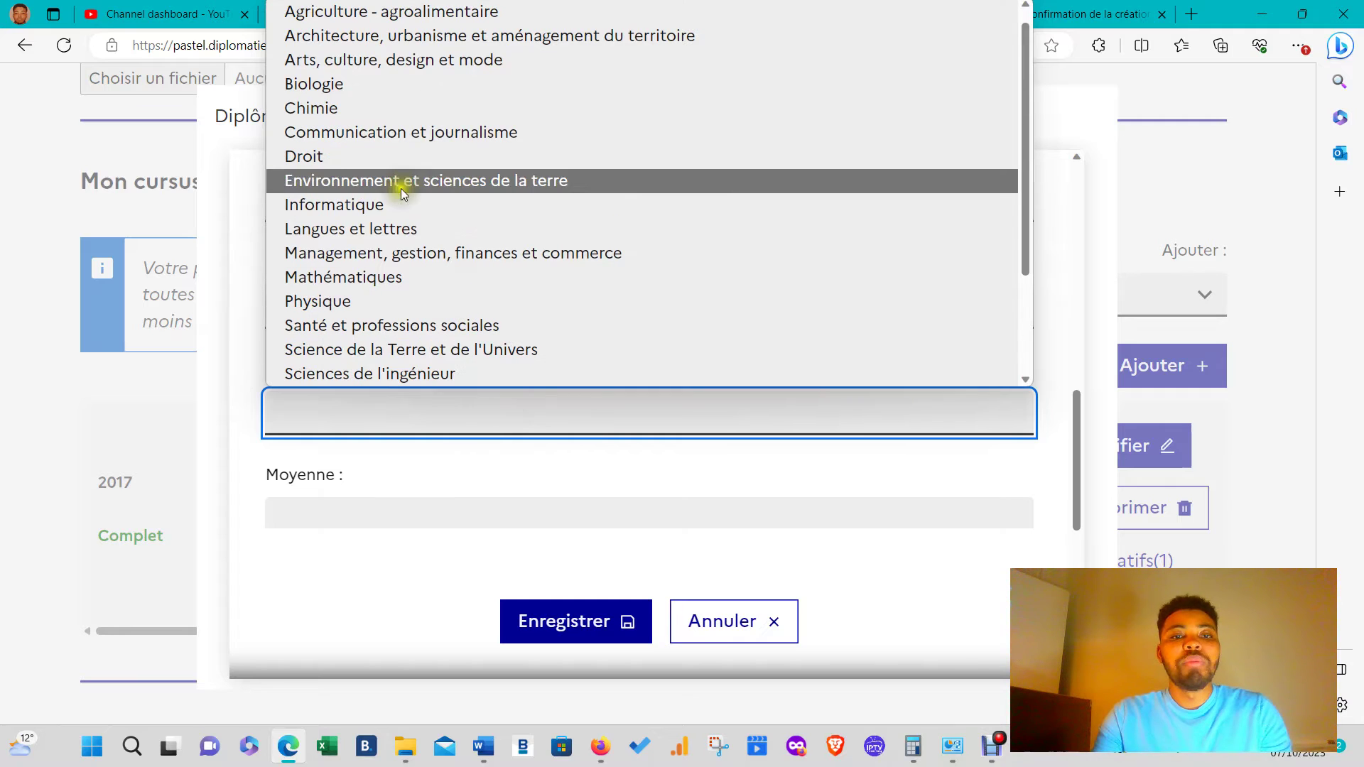
scroll(391, 302, "down", 2)
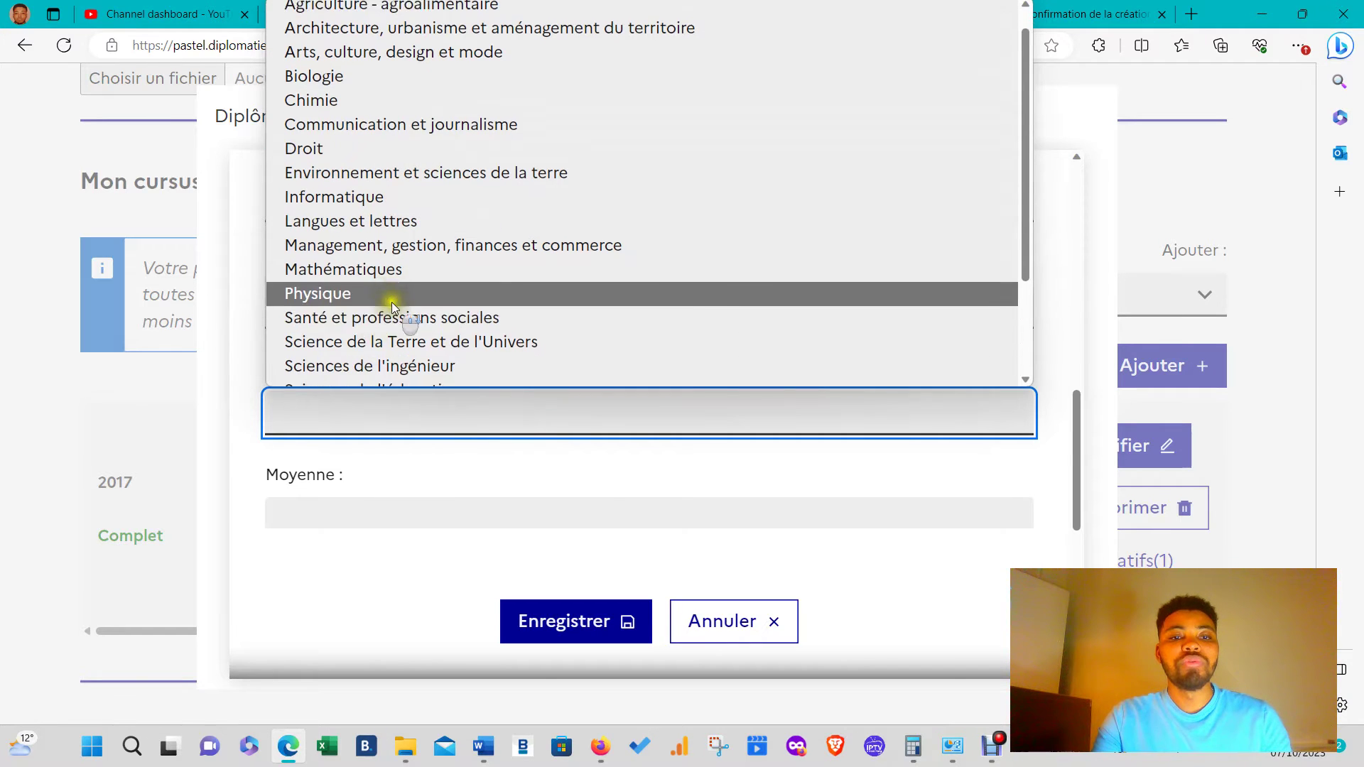
left_click(463, 106)
scroll(533, 289, "down", 3)
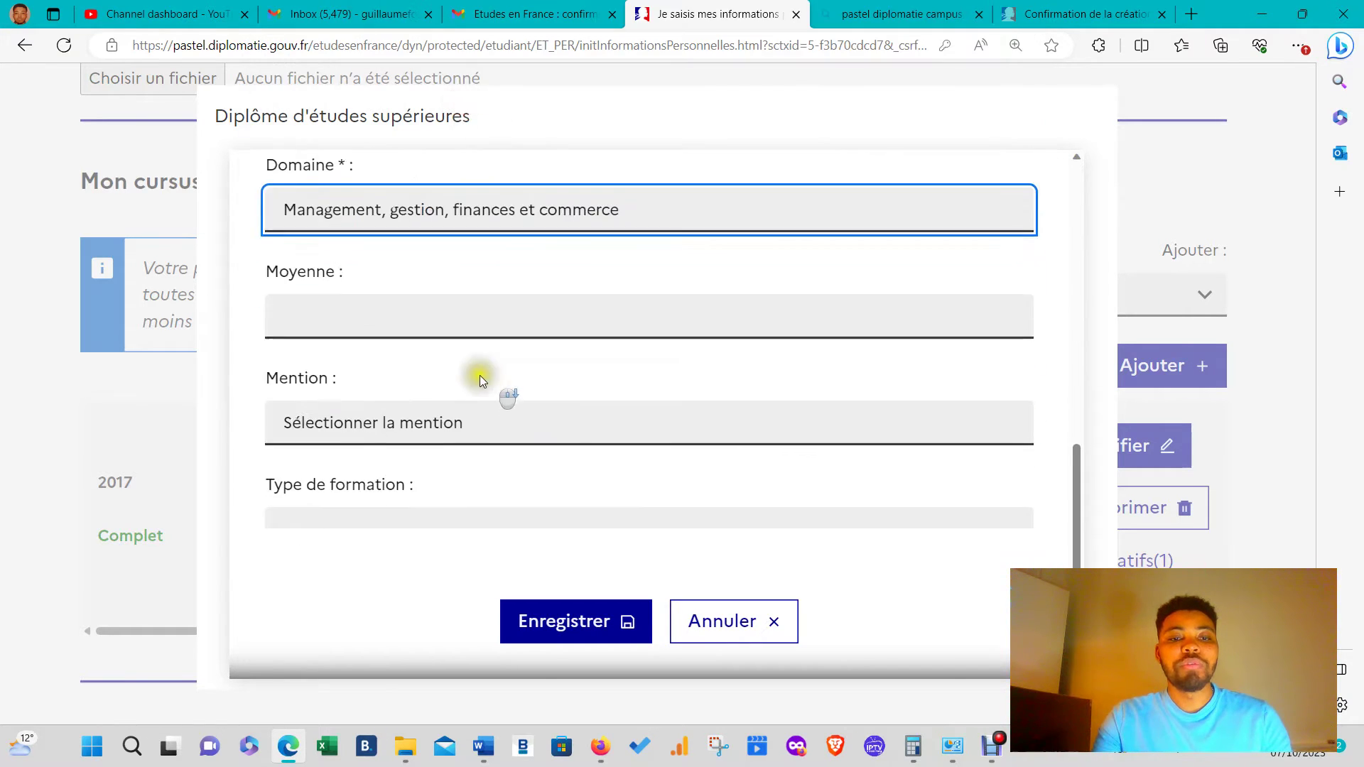
- Enter average 12, mention Assez bien, training type En présentiel, and save the diploma
left_click(367, 298)
type("1")
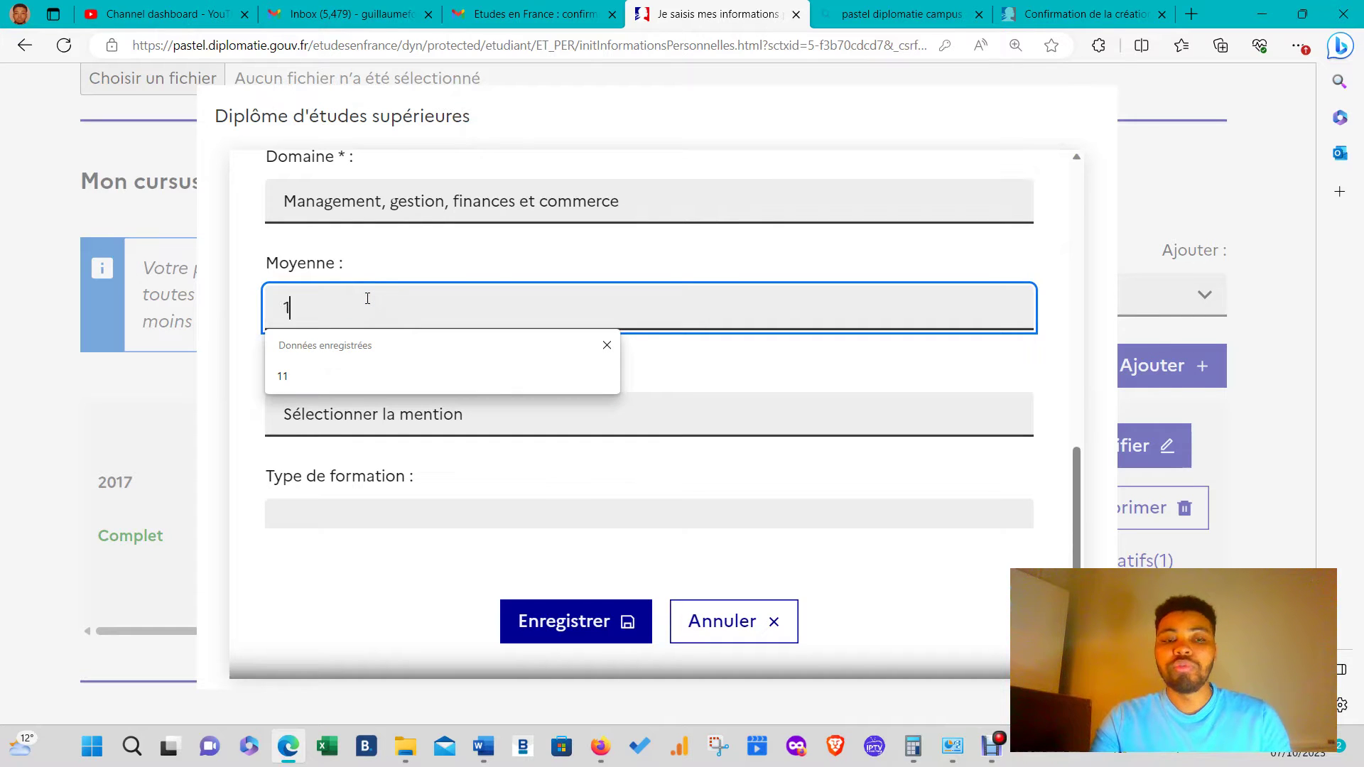
type("2")
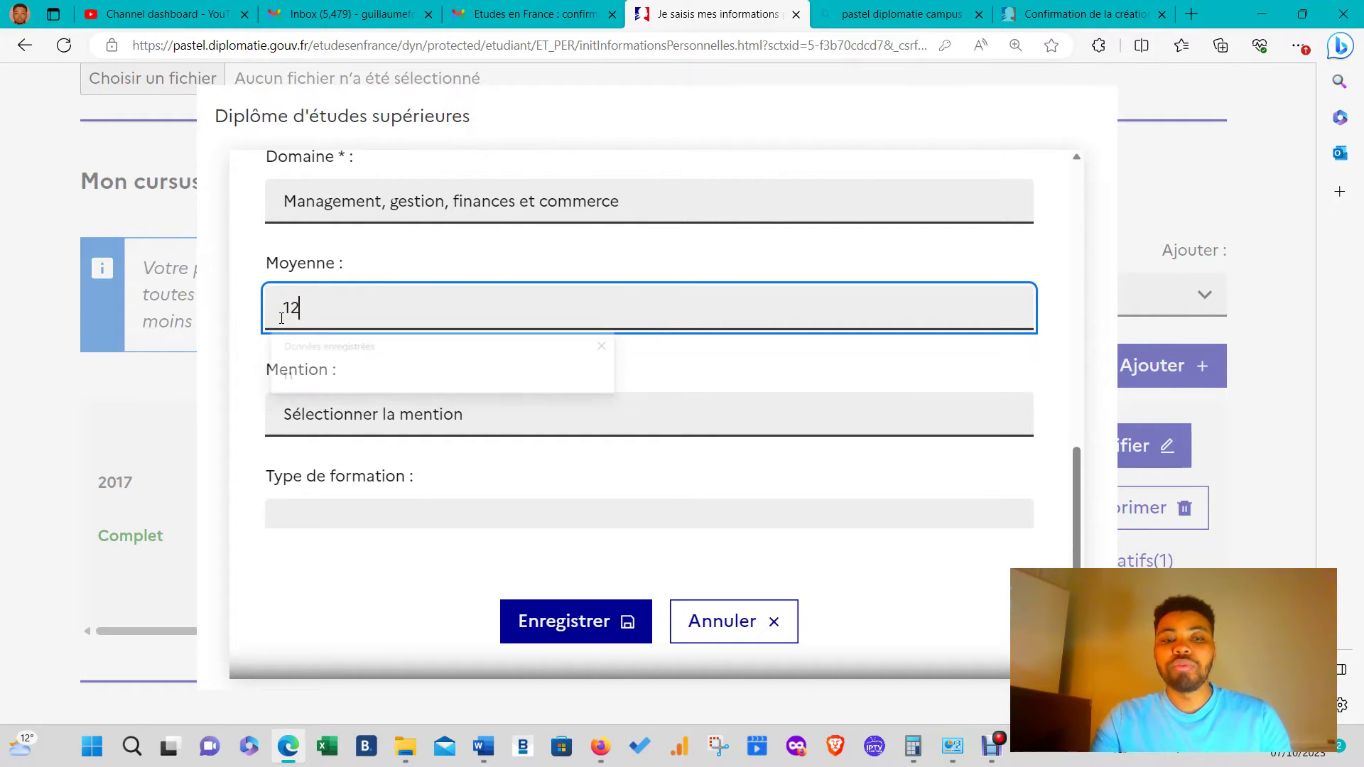
left_click(395, 427)
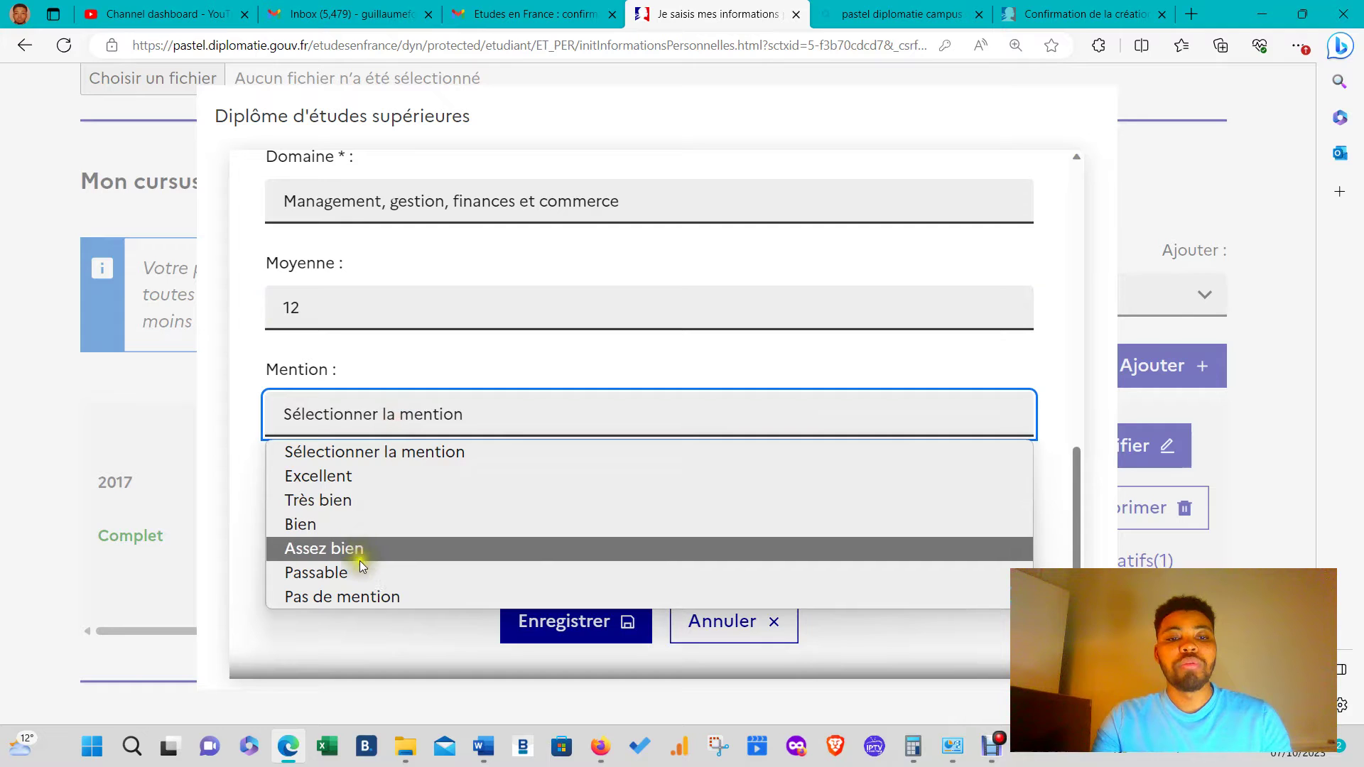
left_click(359, 561)
left_click(341, 424)
left_click(353, 557)
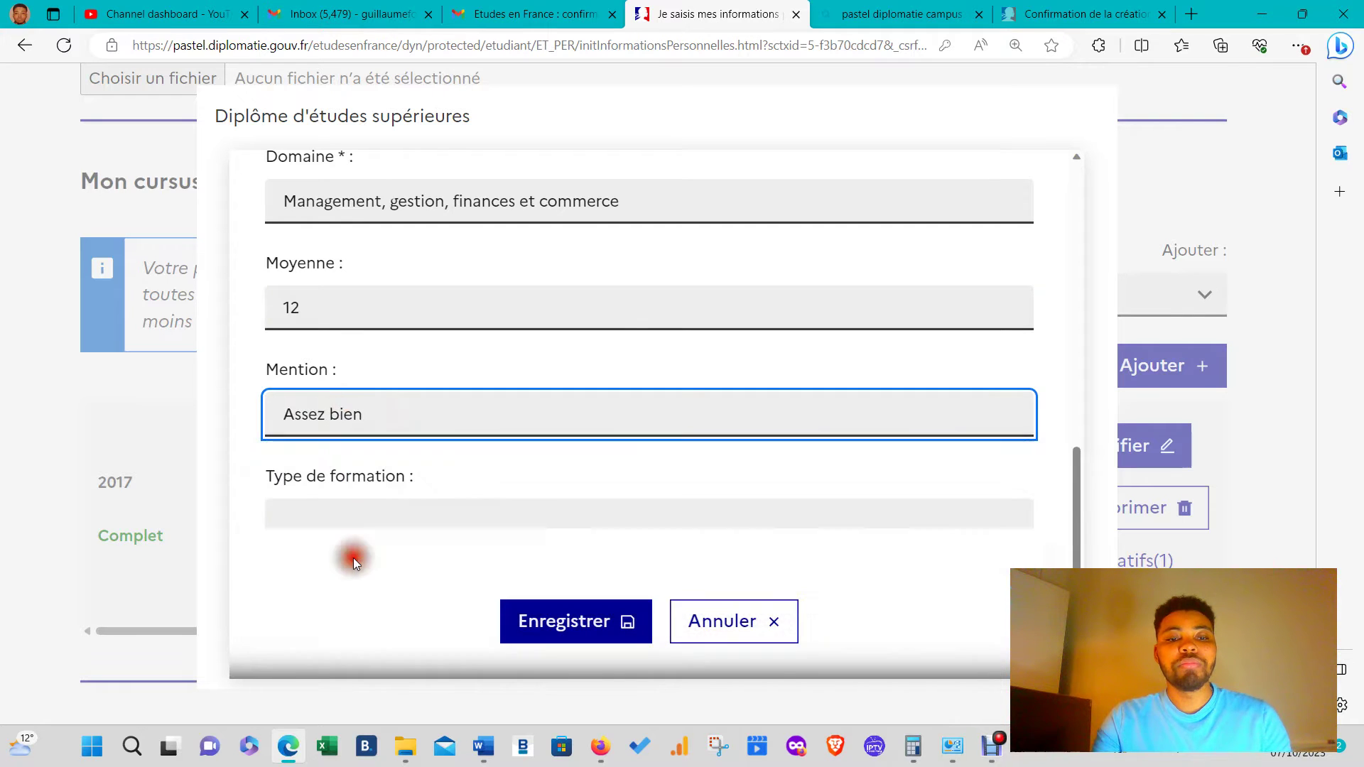
scroll(436, 364, "down", 3)
left_click(456, 315)
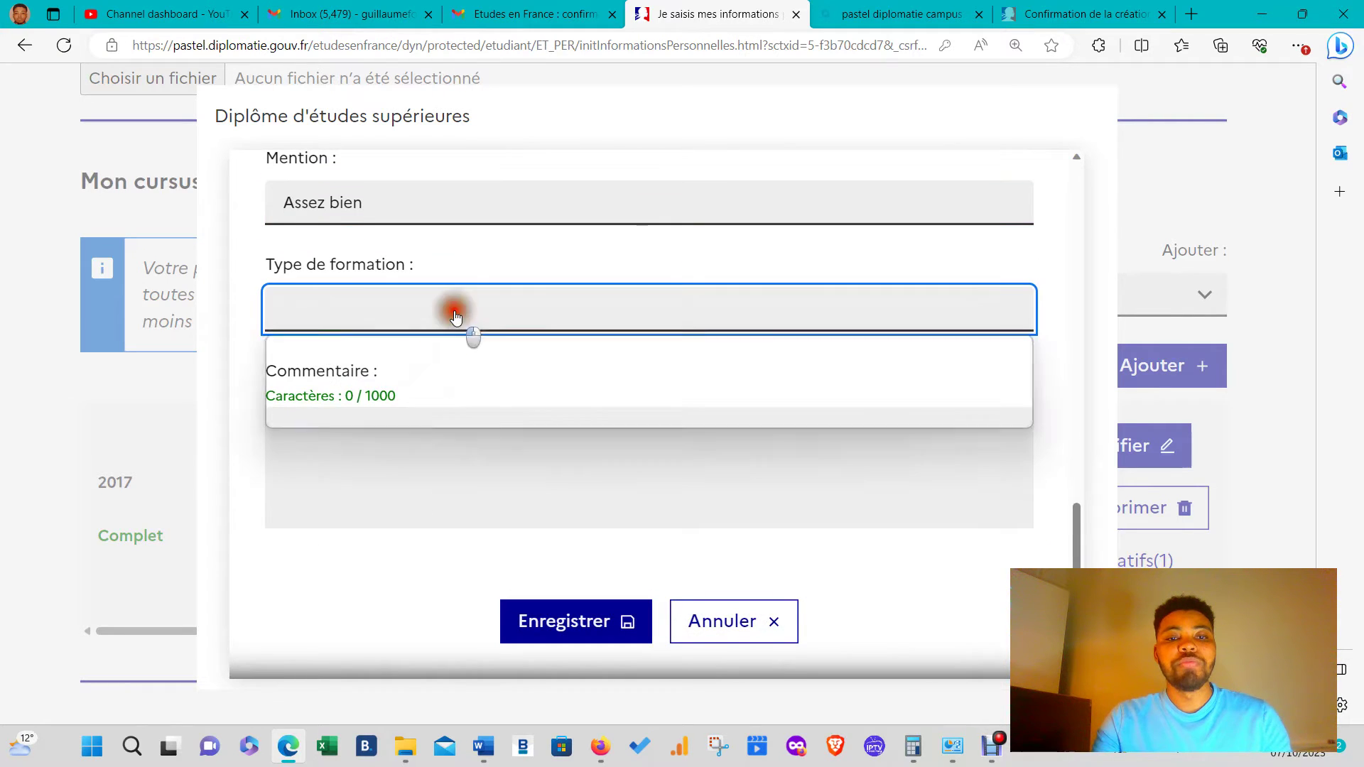
left_click(343, 393)
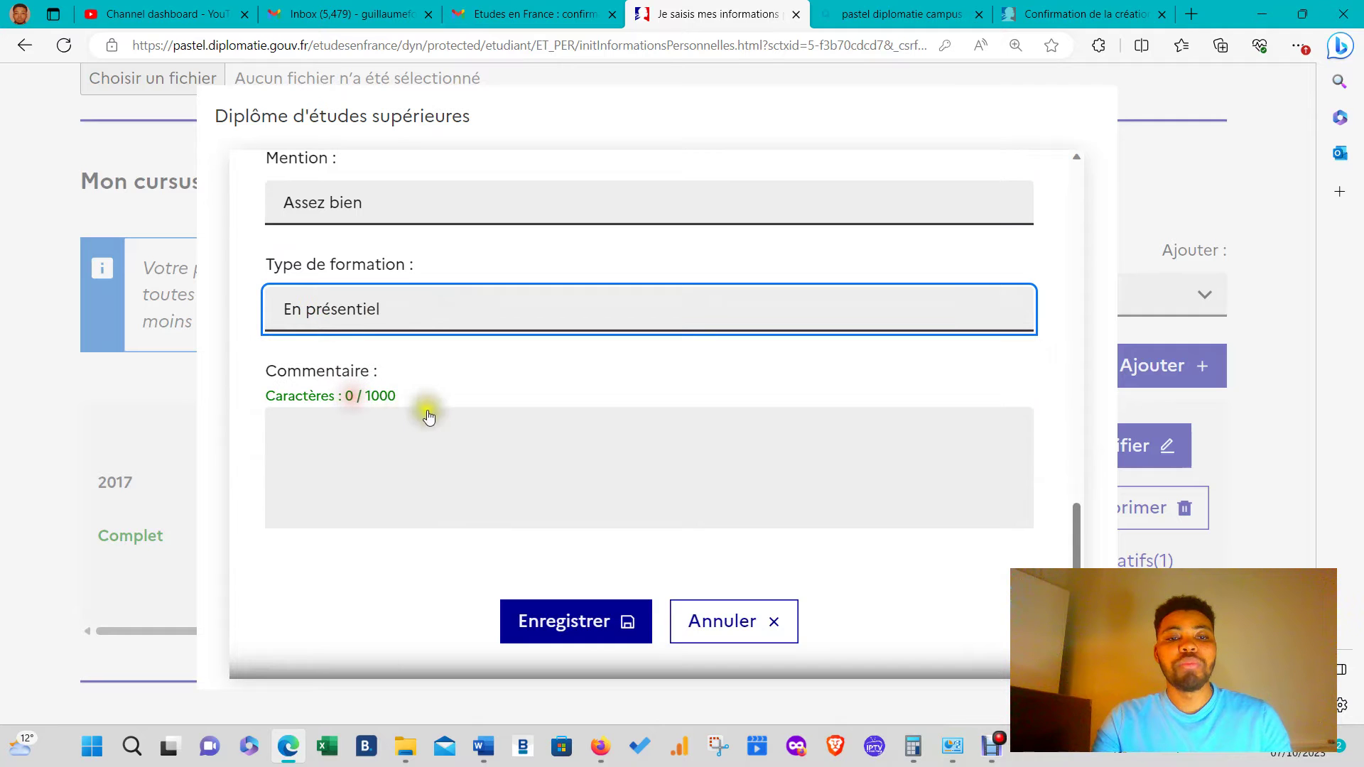
scroll(497, 497, "down", 1)
left_click(624, 621)
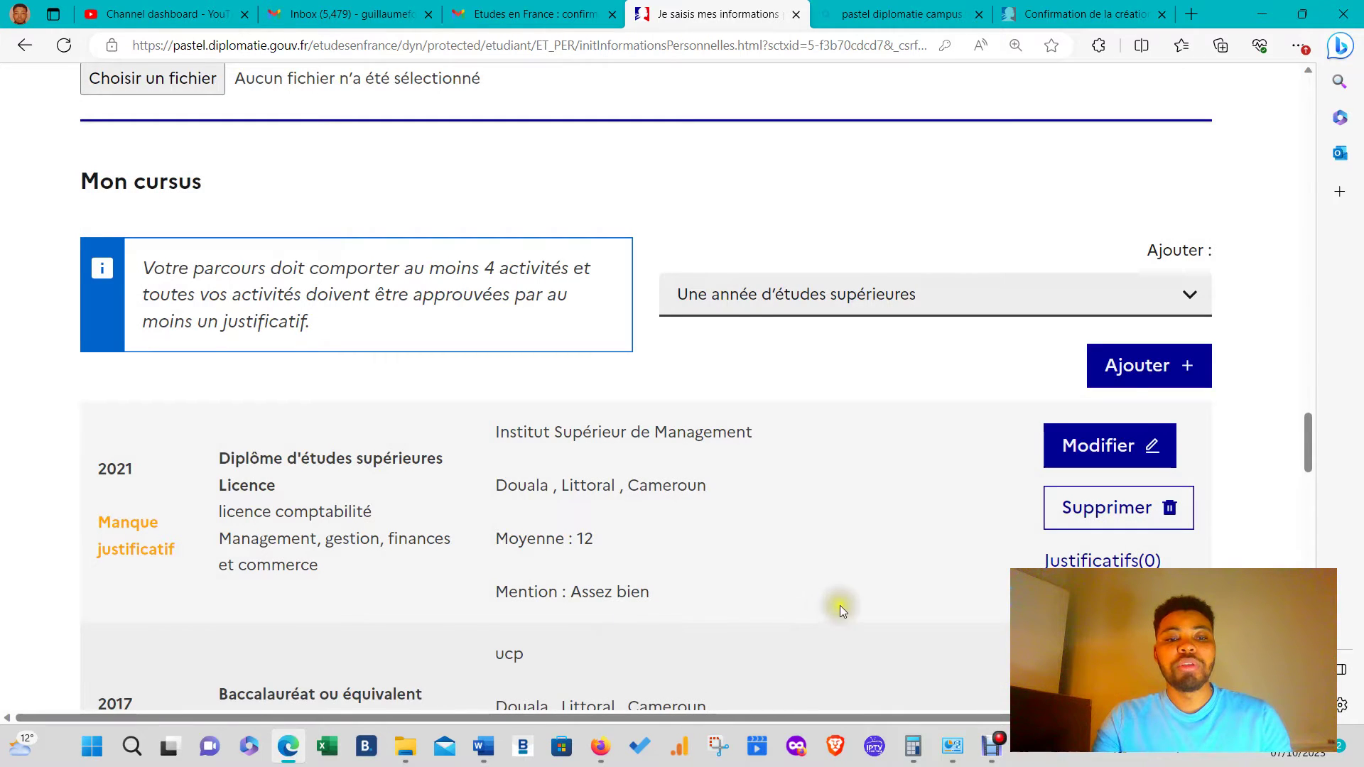
scroll(840, 605, "down", 4)
- Attach imm1295f(1).pdf from Téléchargements as a justificatif for the 2021 Licence diploma
left_click(1099, 305)
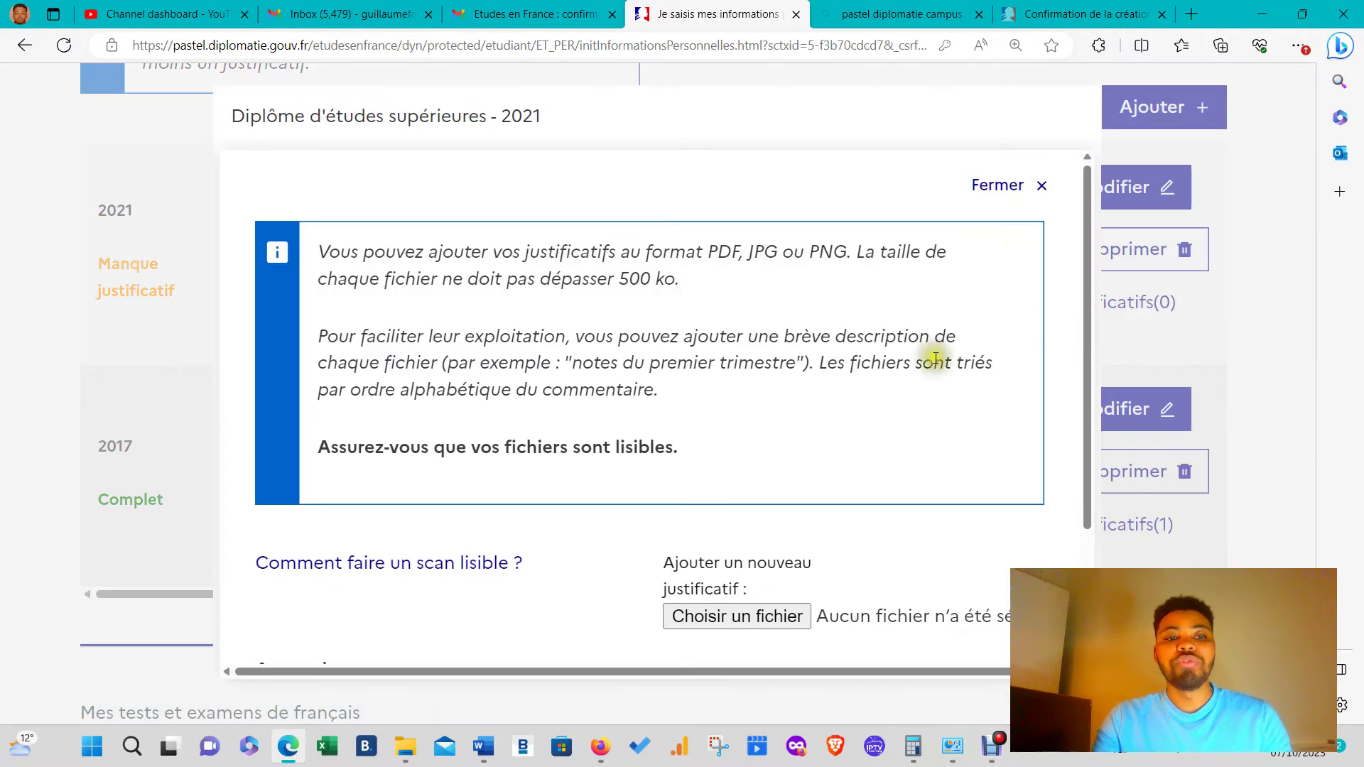
scroll(713, 381, "down", 2)
left_click(732, 459)
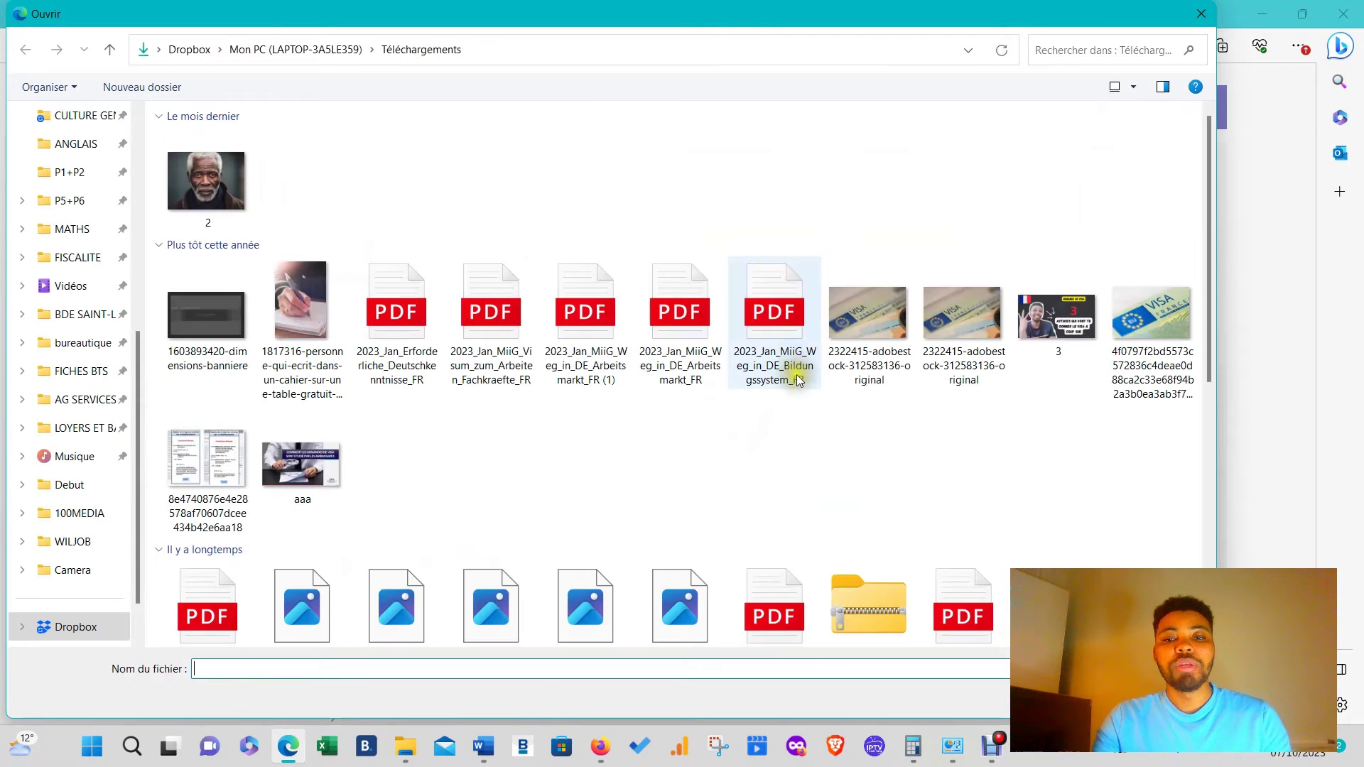
scroll(811, 473, "down", 10)
scroll(753, 318, "up", 6)
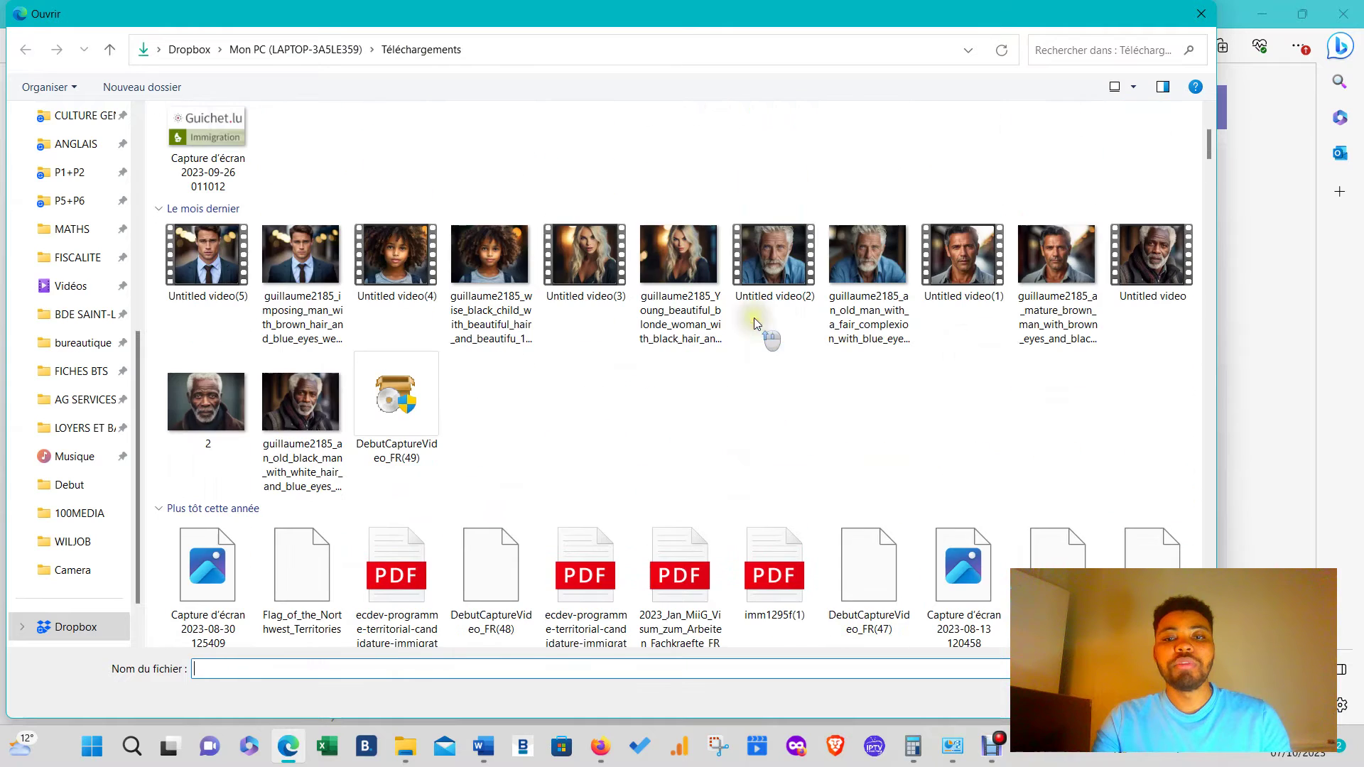
left_click(774, 565)
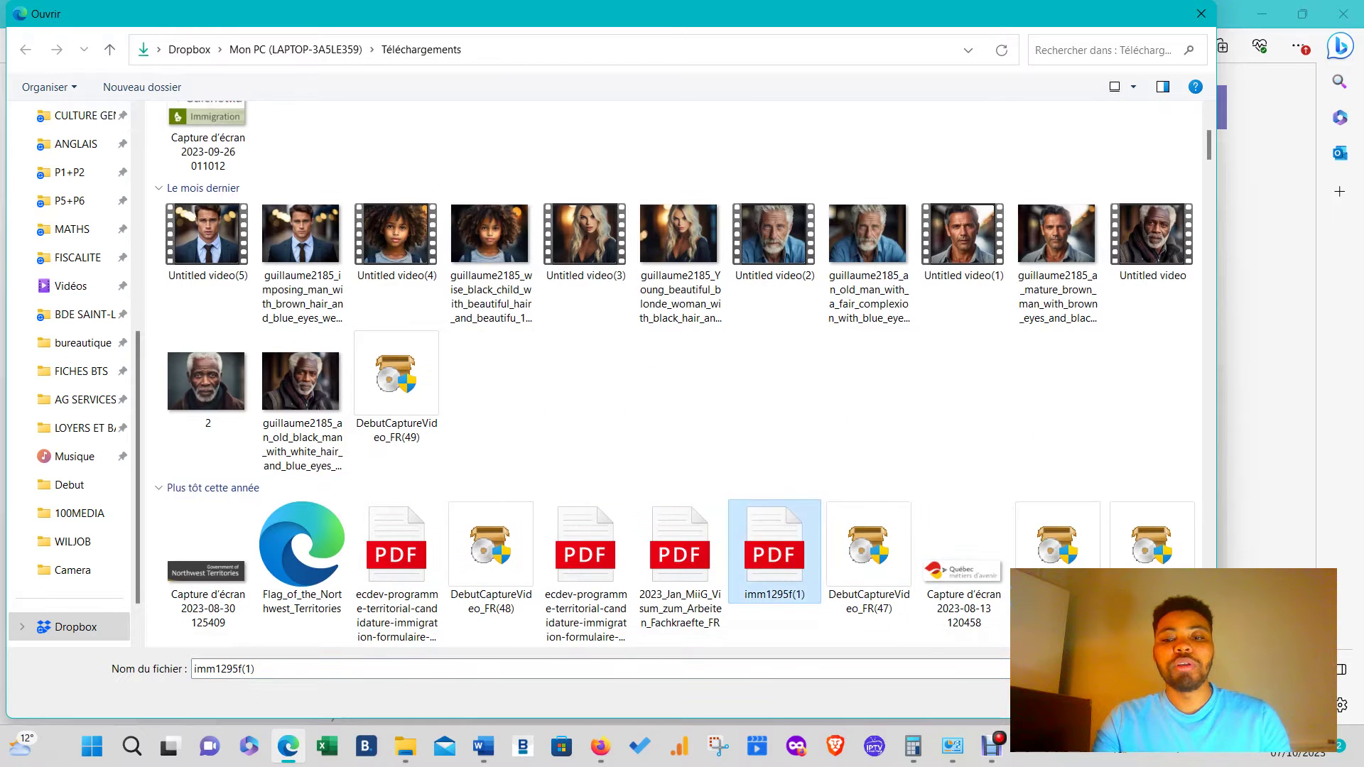
left_click(1077, 697)
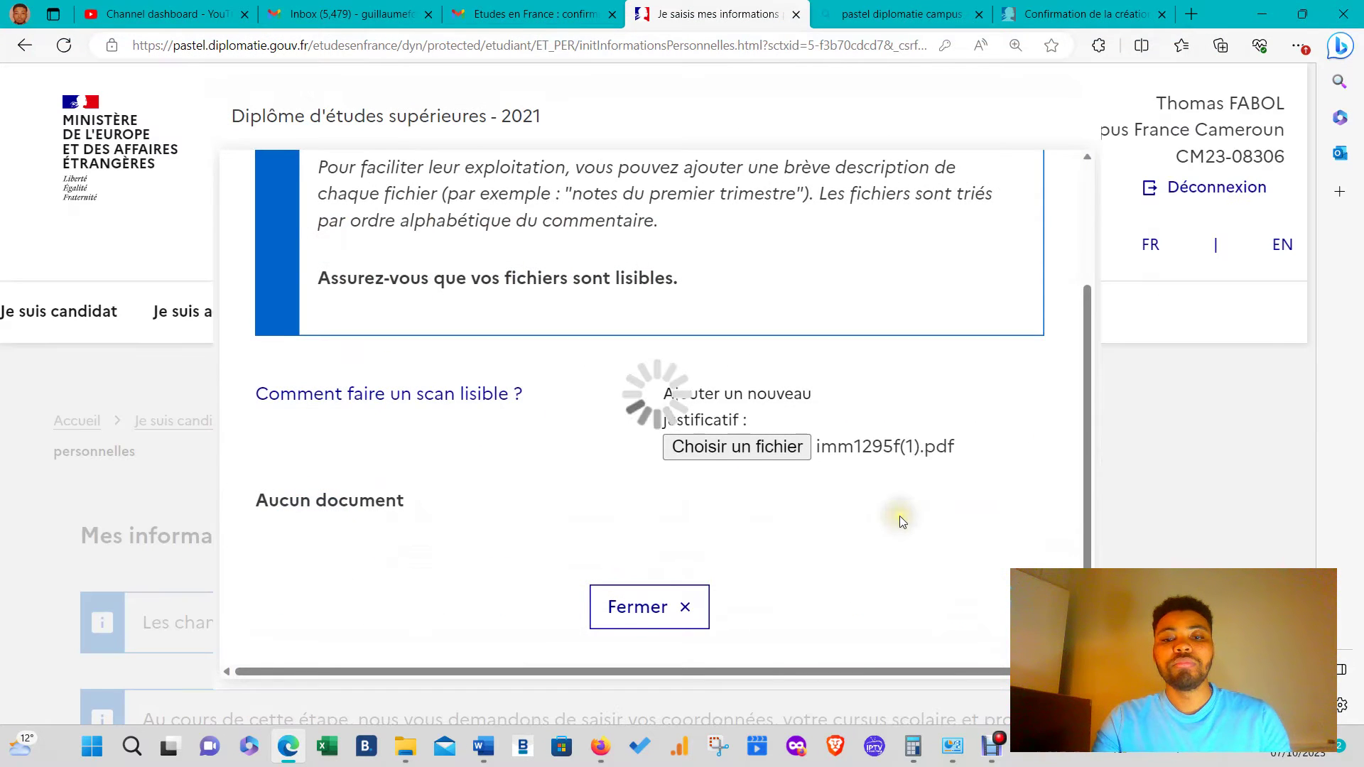
scroll(852, 483, "down", 3)
- Close the documents window, check both 2021 Licence and 2017 Bac show Complet, and list activity types
left_click(676, 618)
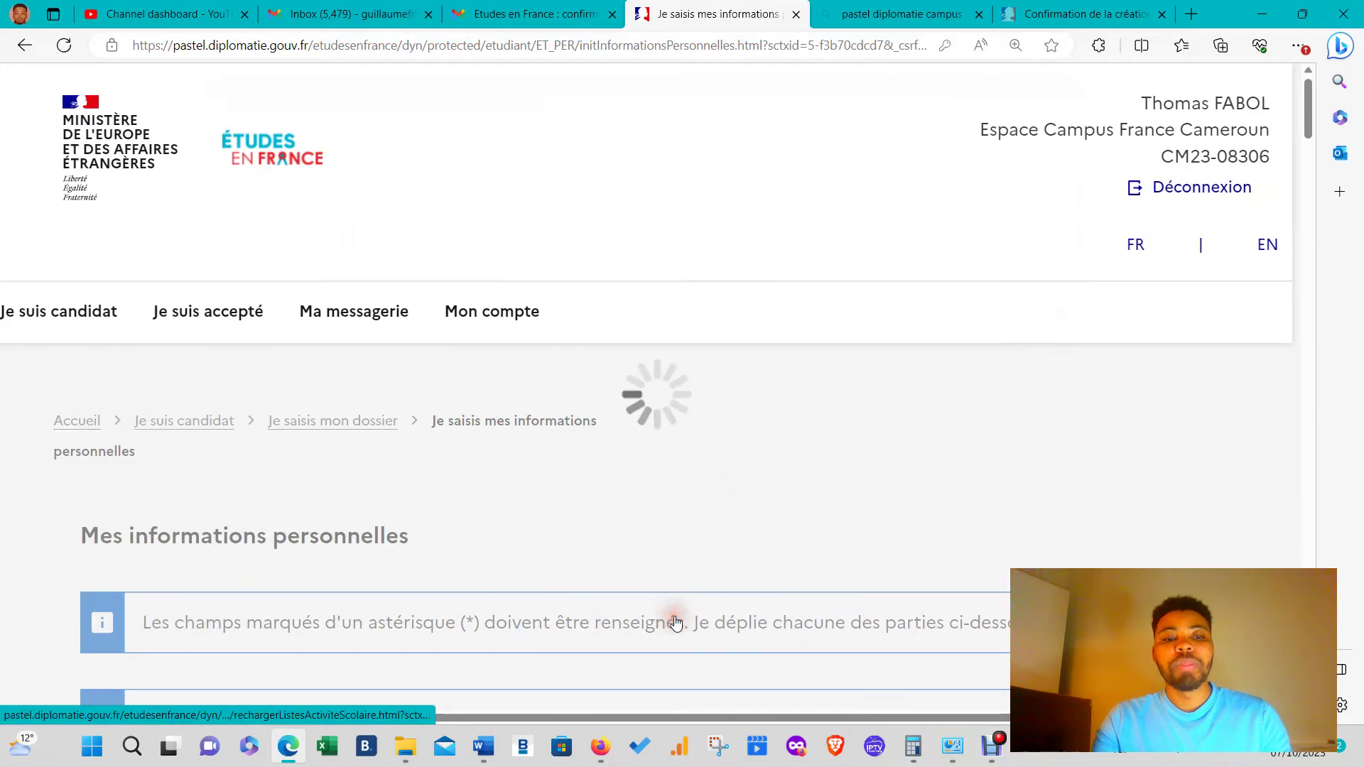
scroll(735, 547, "down", 15)
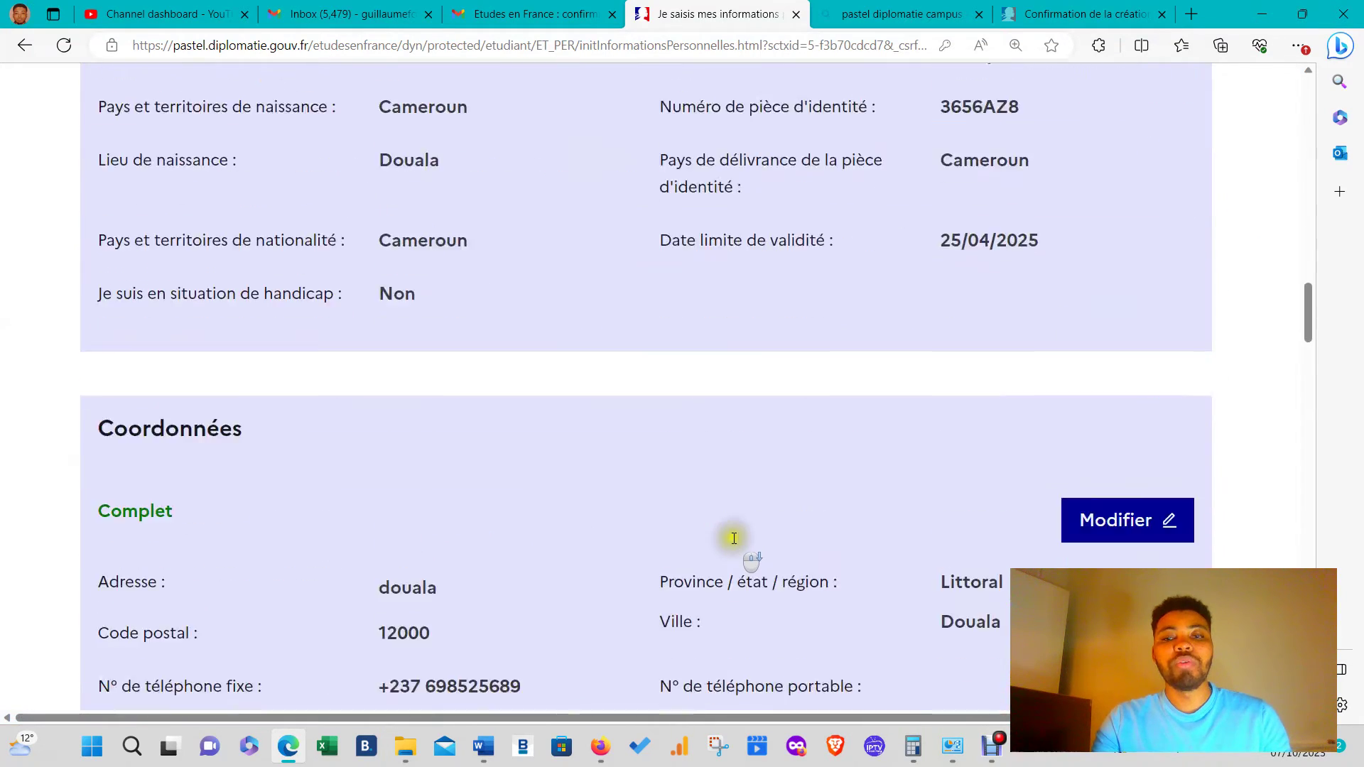
scroll(734, 537, "down", 20)
scroll(743, 500, "up", 5)
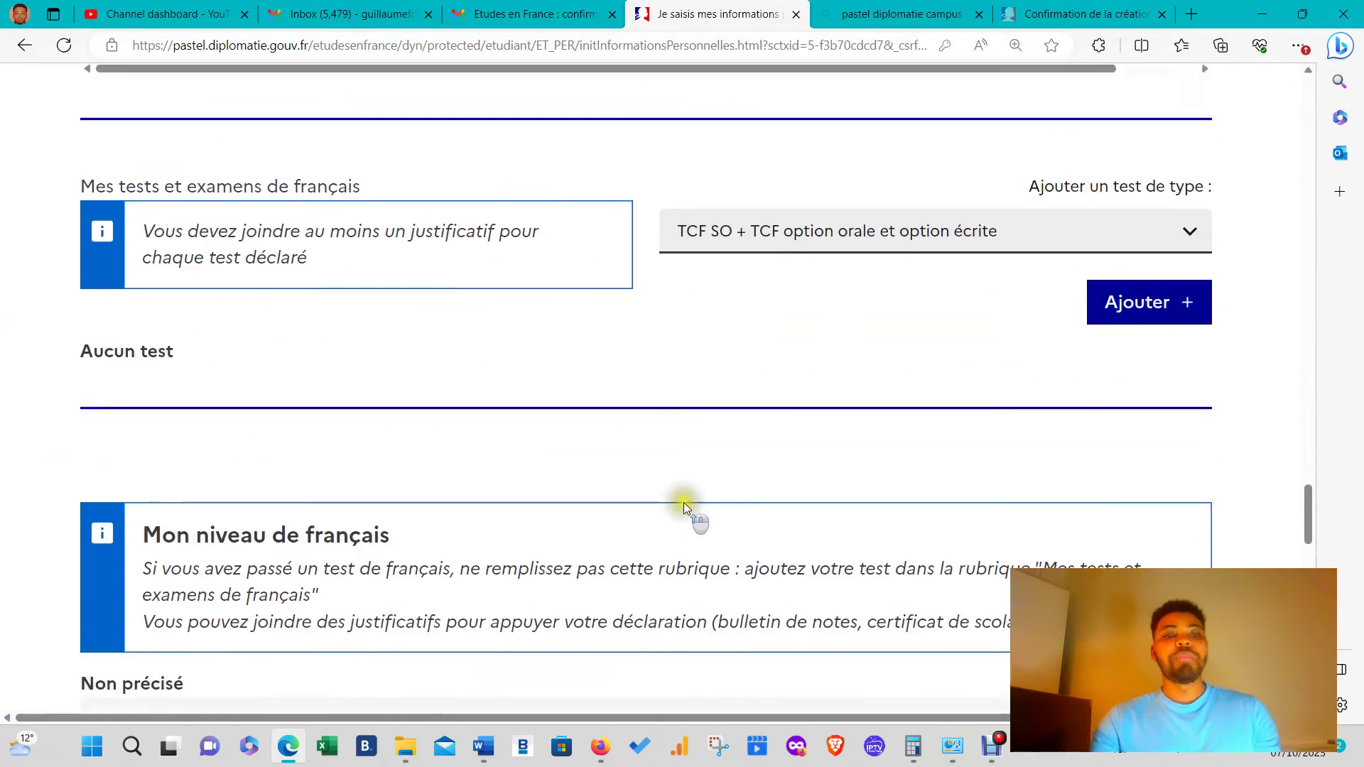
scroll(683, 501, "up", 6)
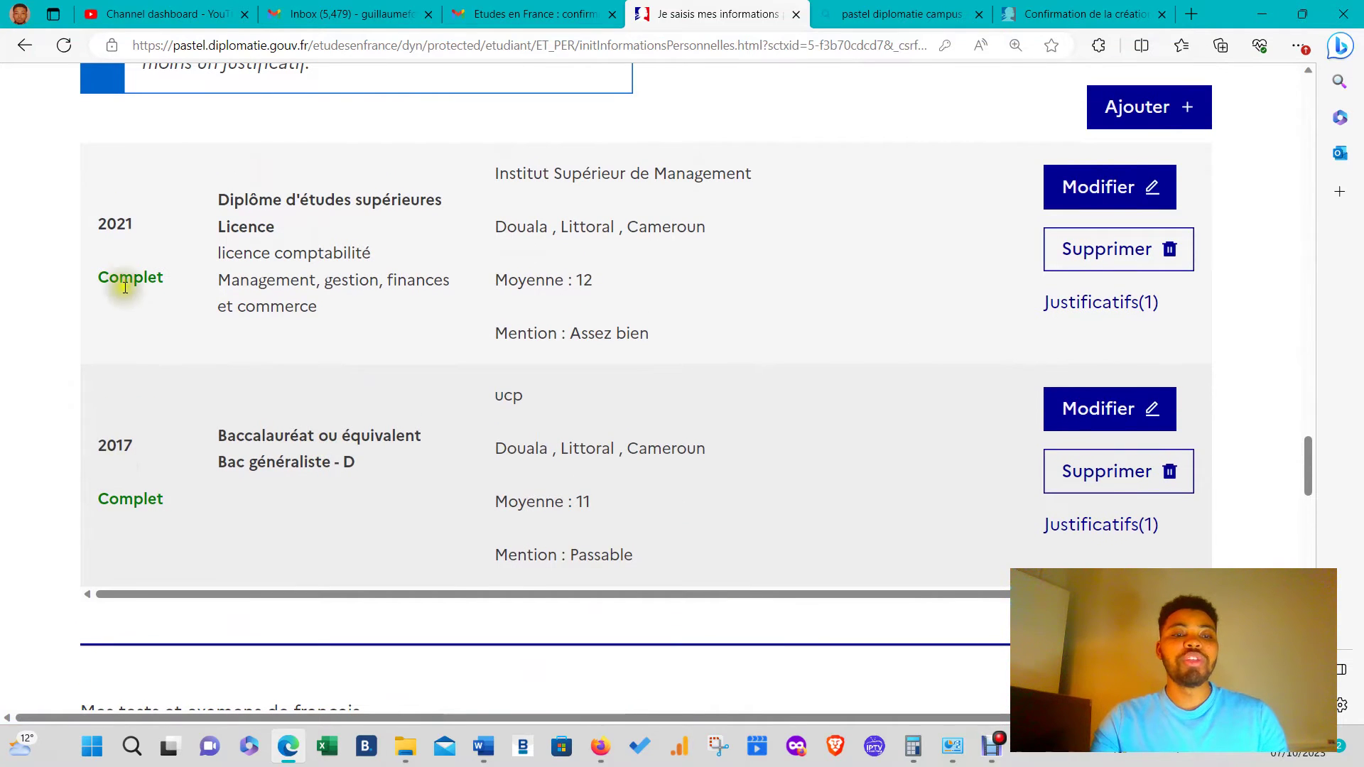
scroll(124, 282, "up", 2)
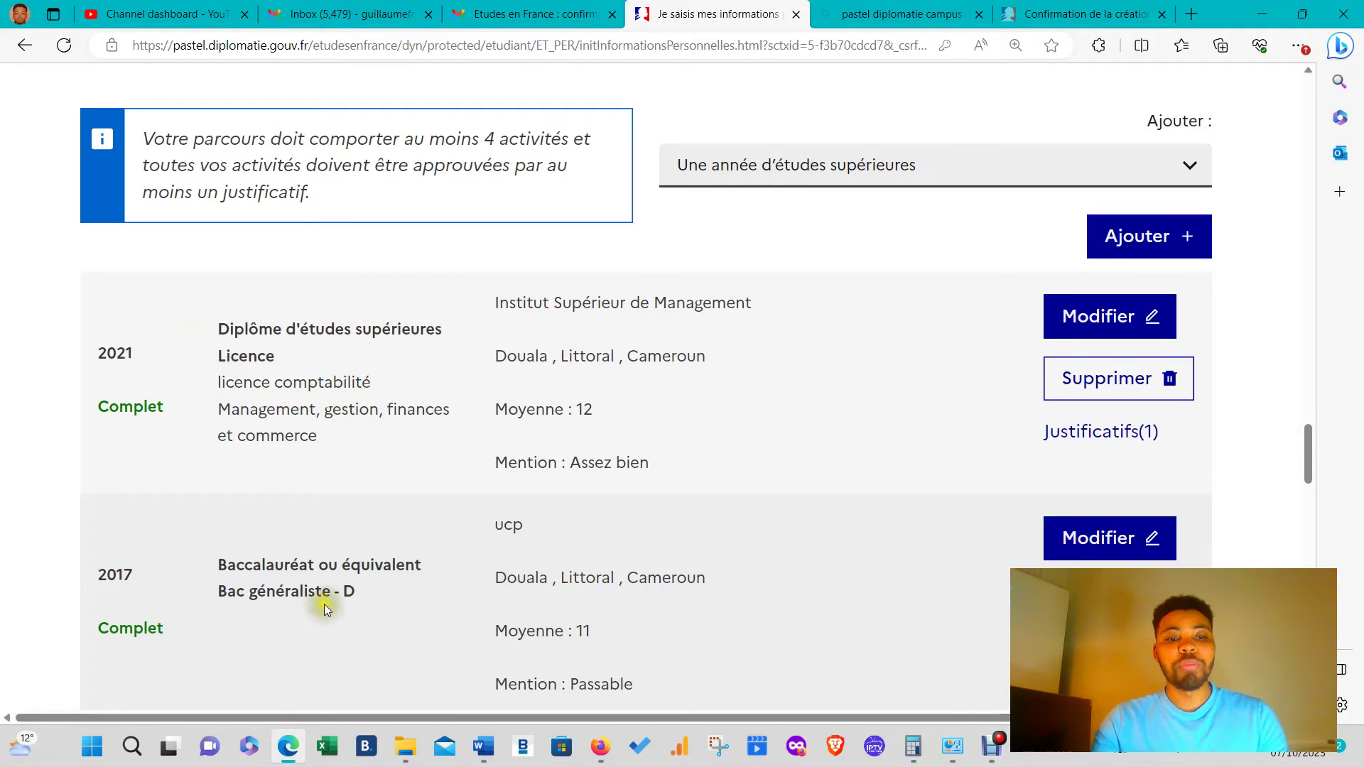
scroll(248, 554, "down", 2)
scroll(156, 253, "up", 2)
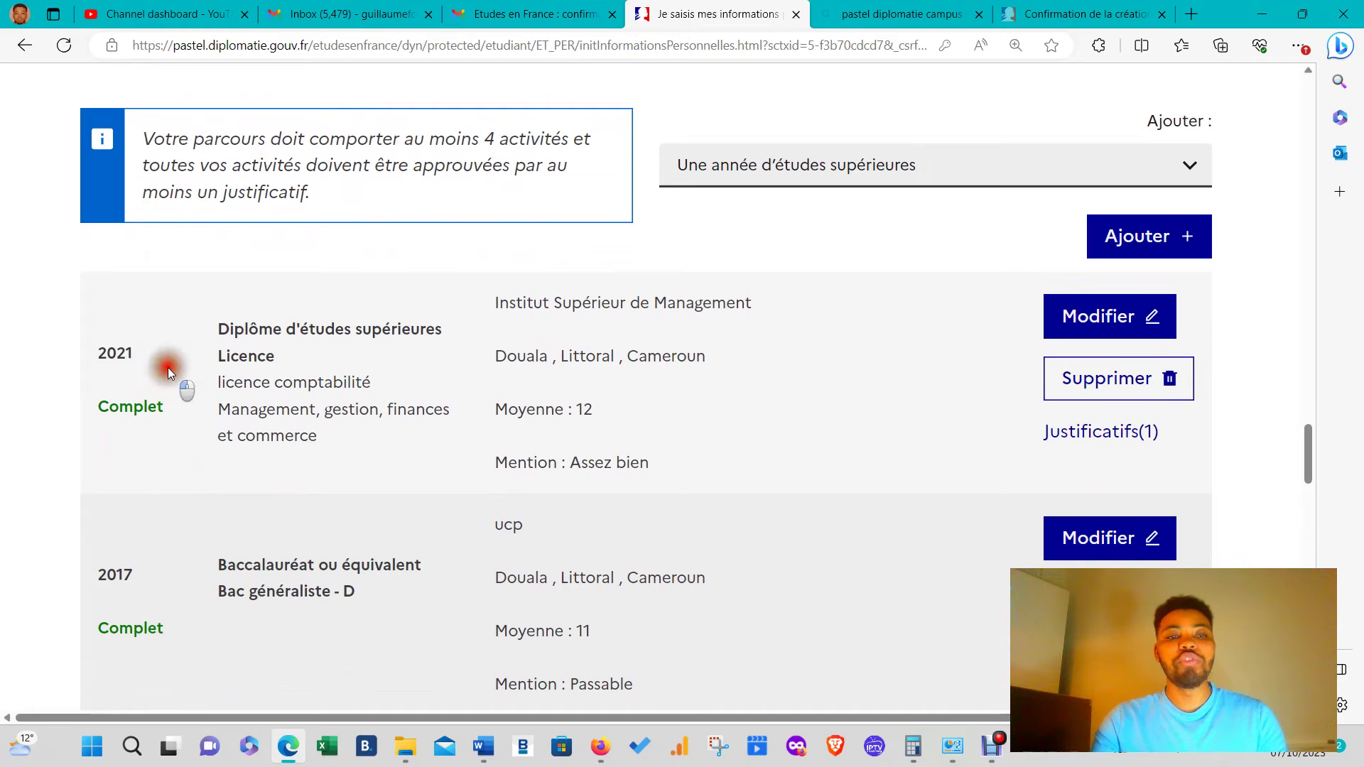
scroll(254, 421, "up", 3)
scroll(287, 437, "down", 2)
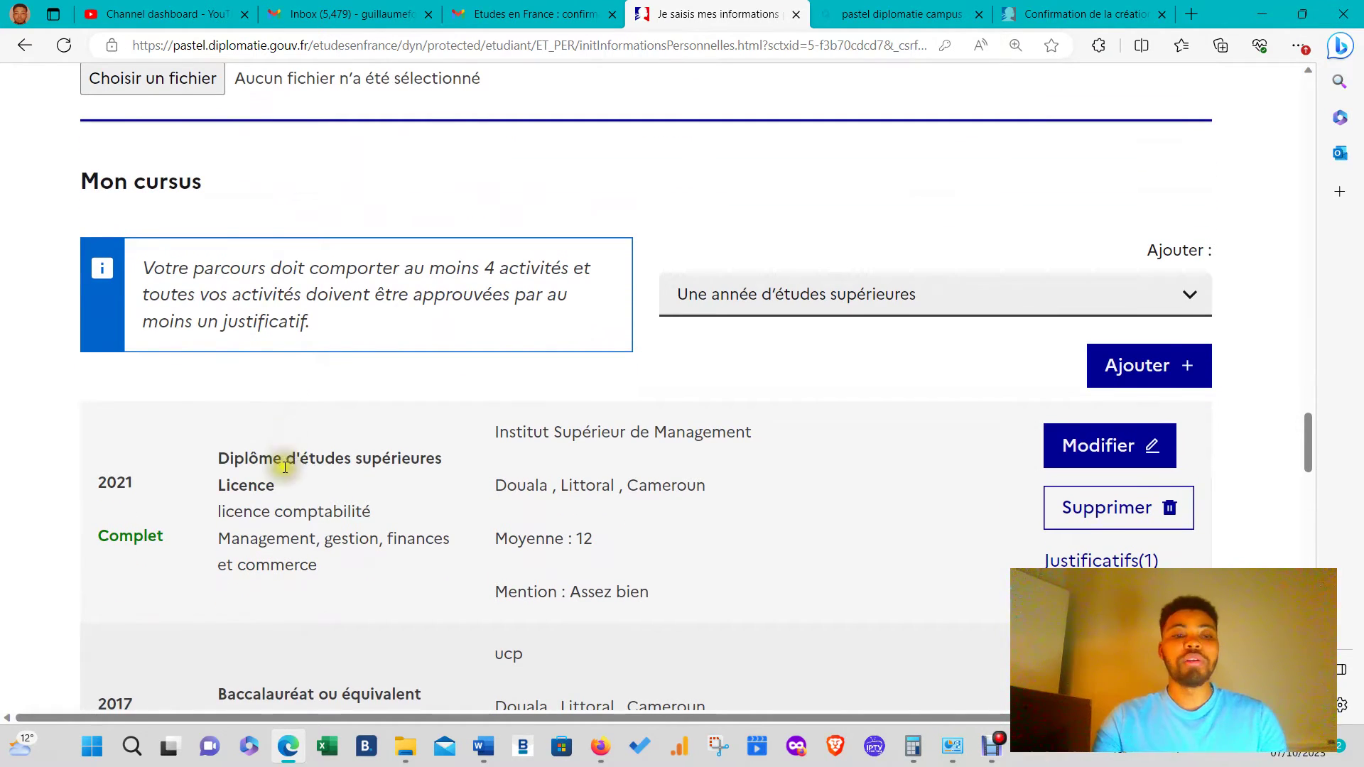
scroll(277, 458, "down", 4)
scroll(538, 325, "up", 2)
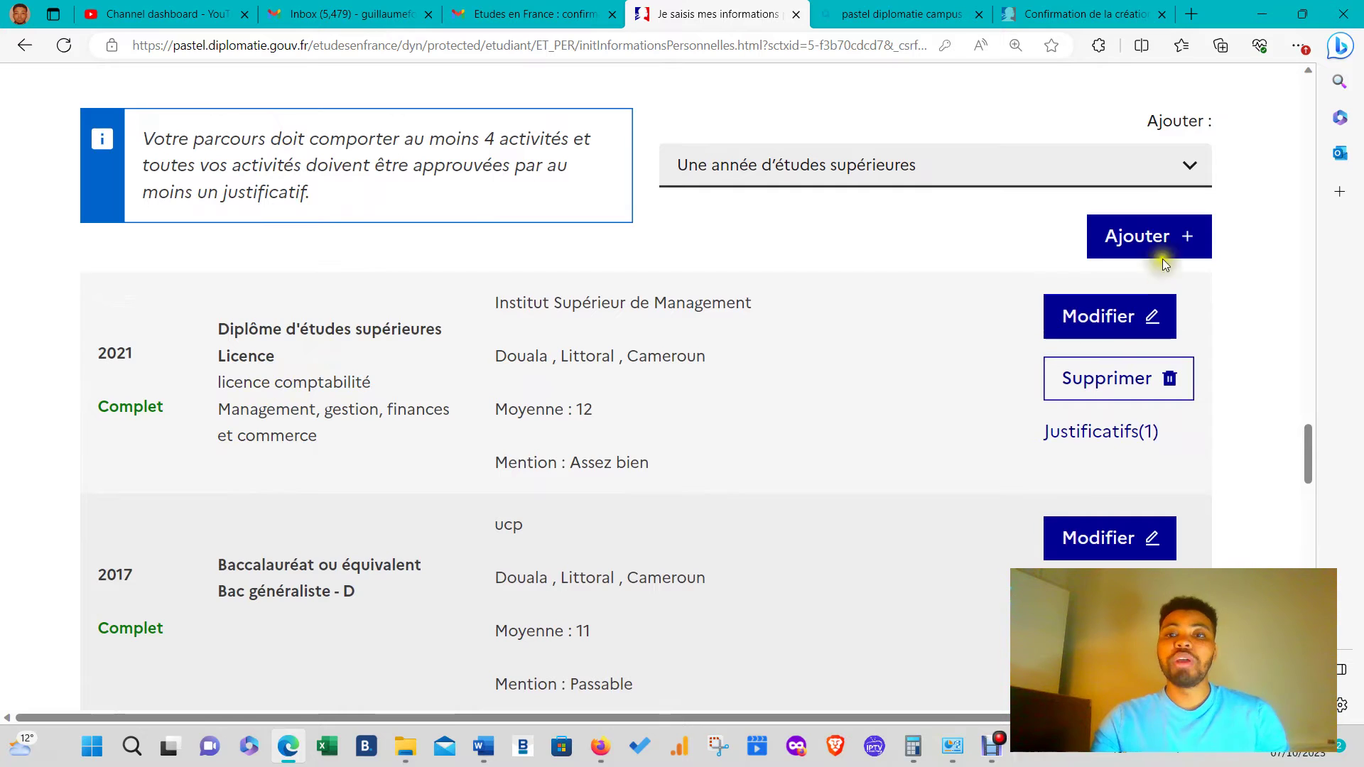
left_click(1183, 176)
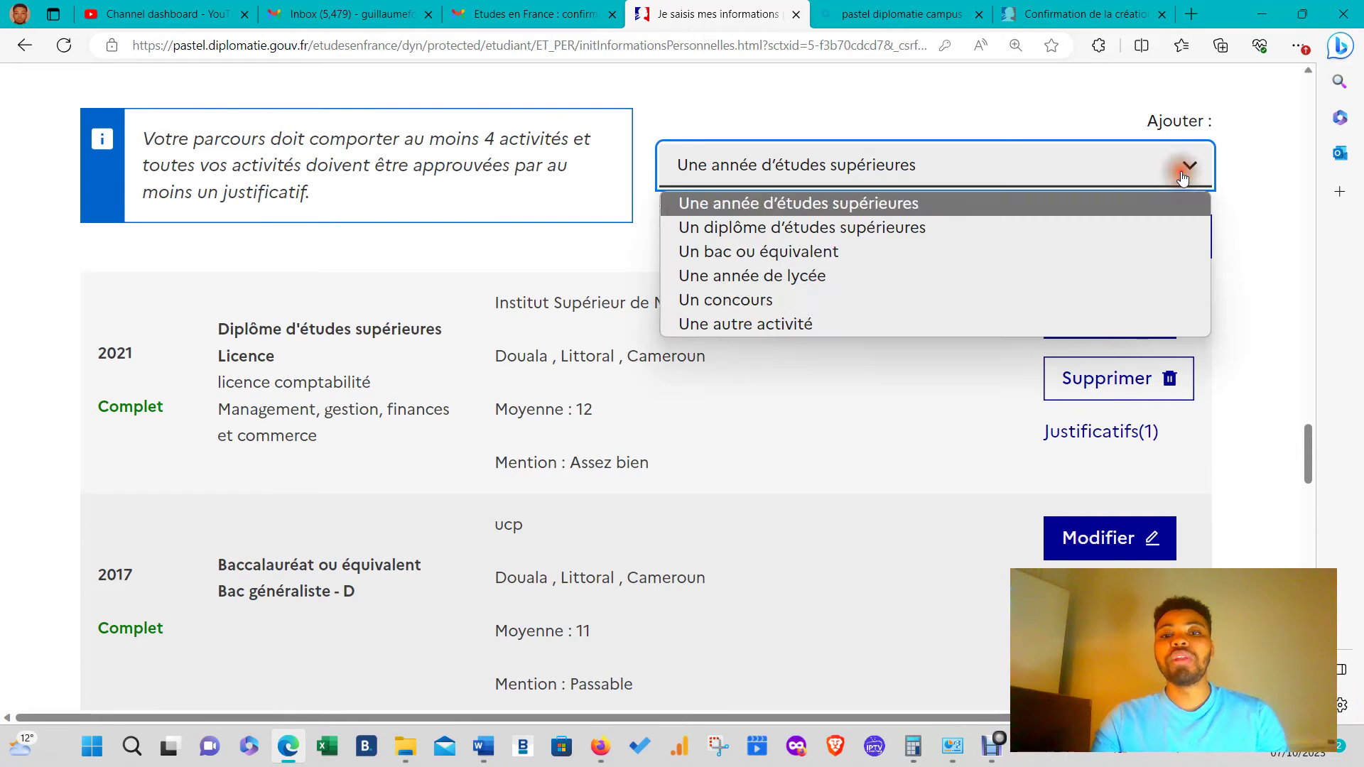
left_click(823, 206)
left_click(1148, 240)
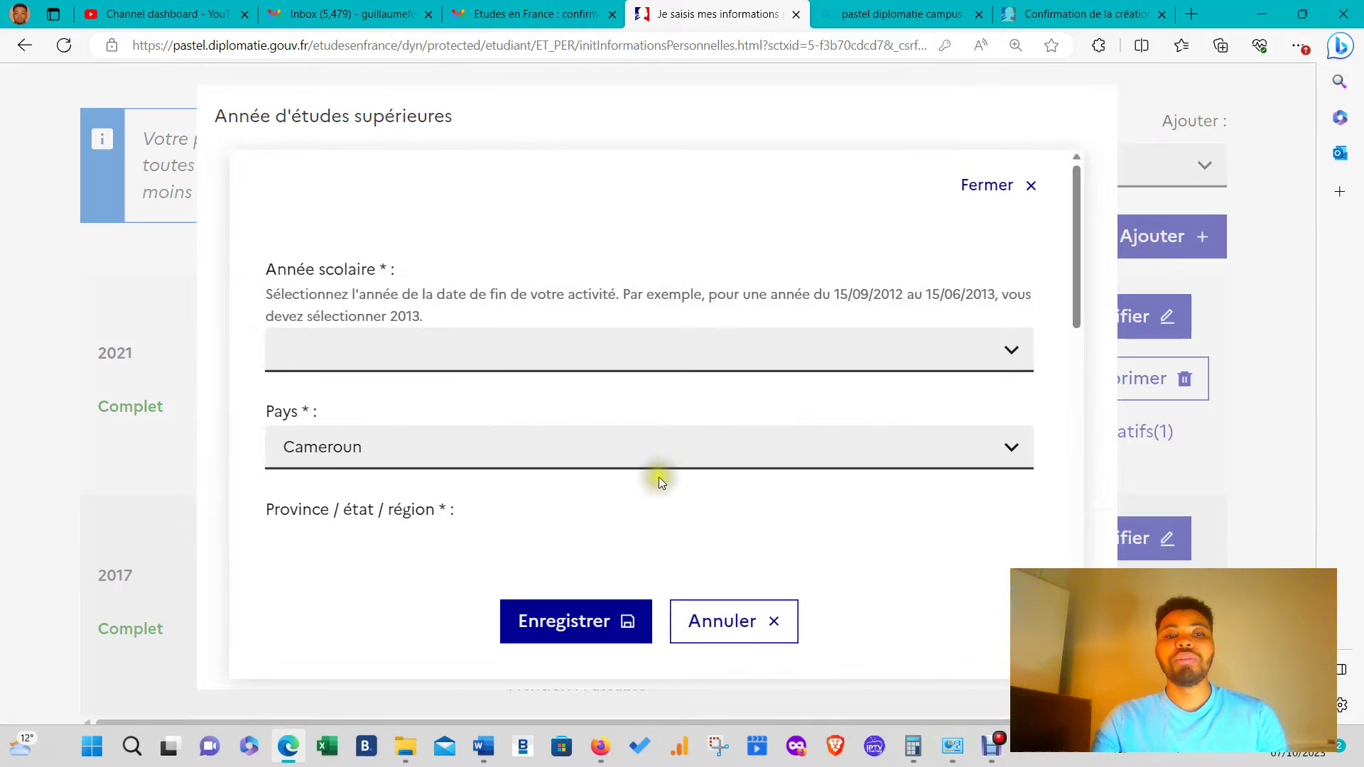
left_click(472, 347)
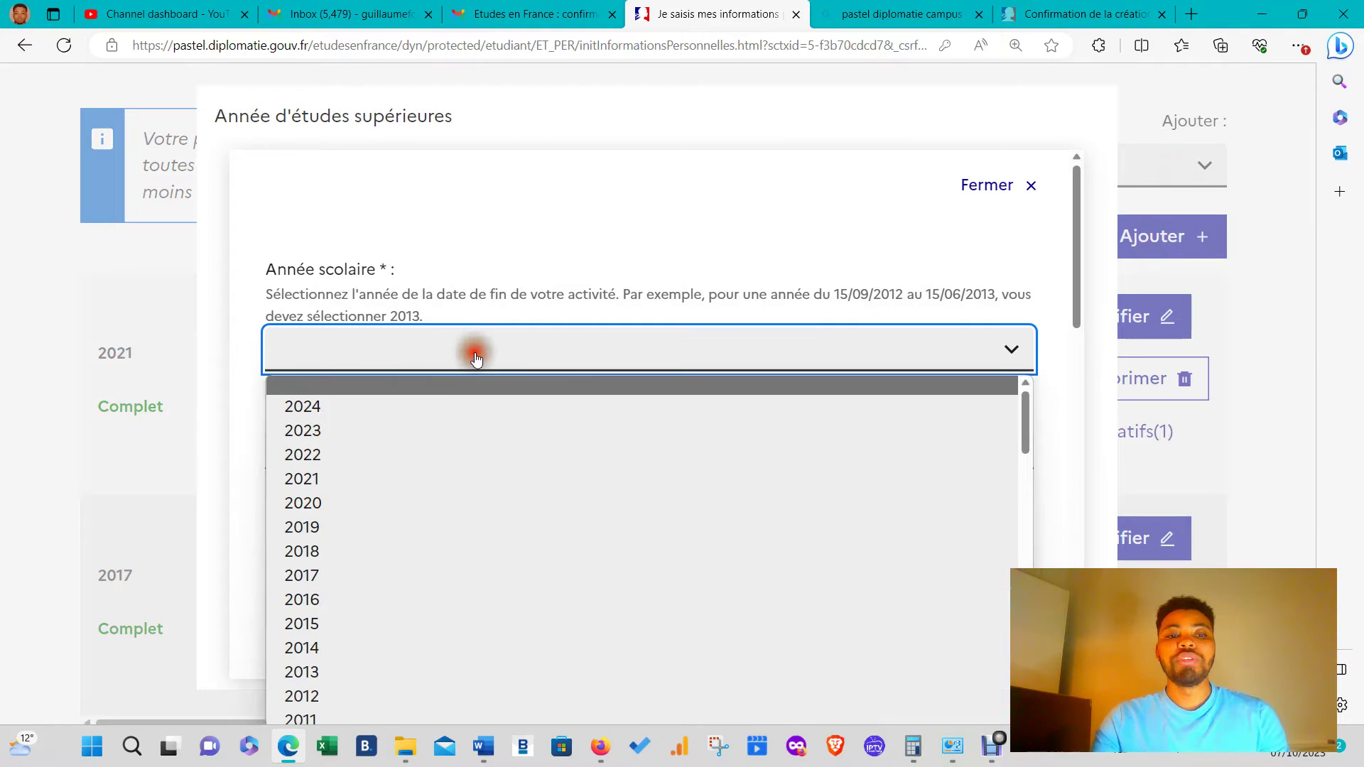
left_click(334, 448)
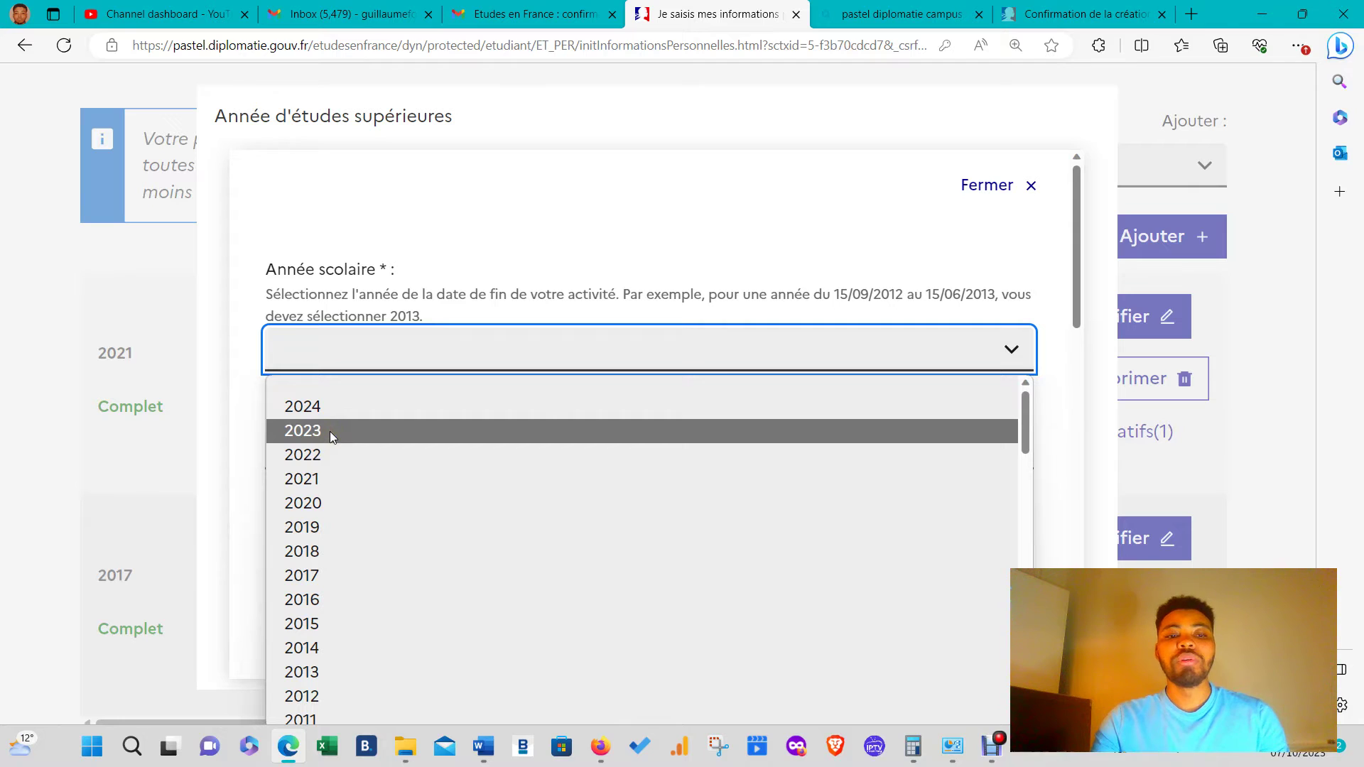
left_click(329, 432)
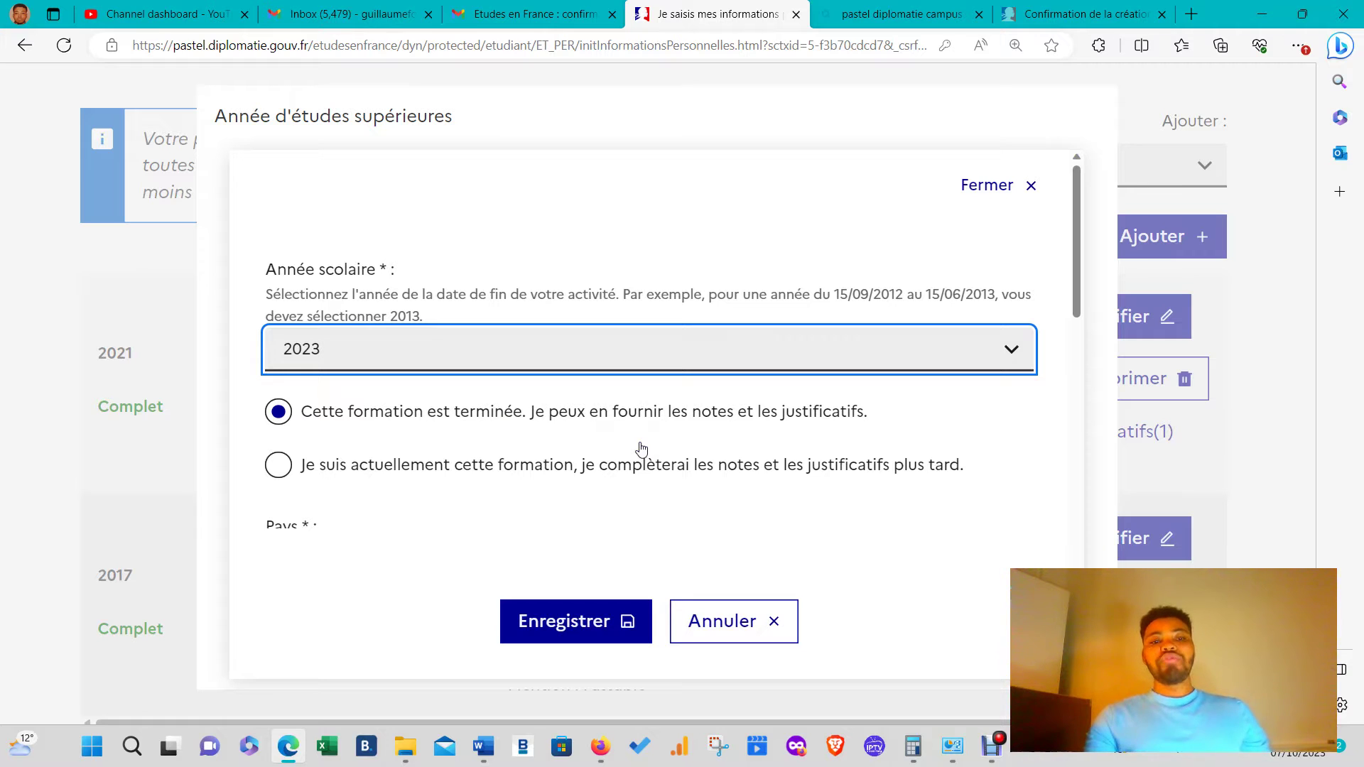
scroll(609, 466, "down", 2)
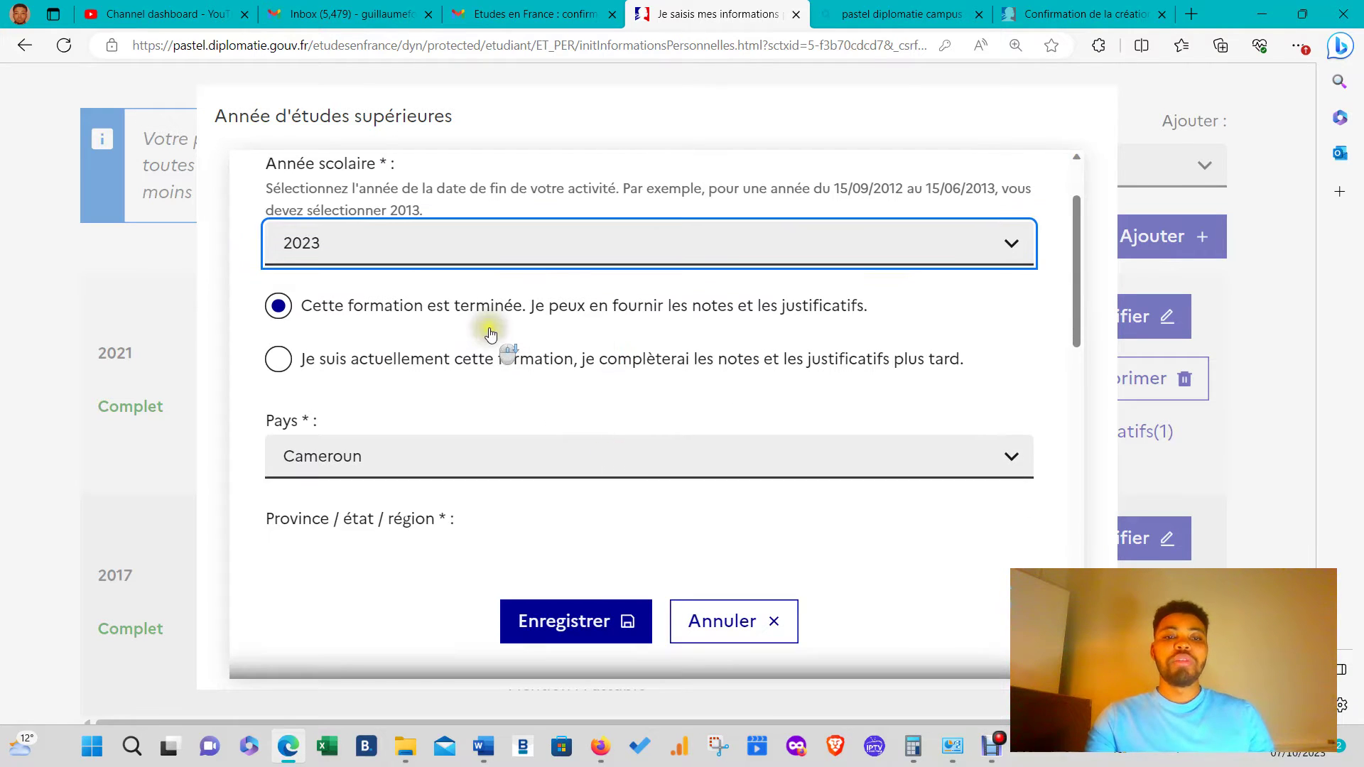
left_click(288, 359)
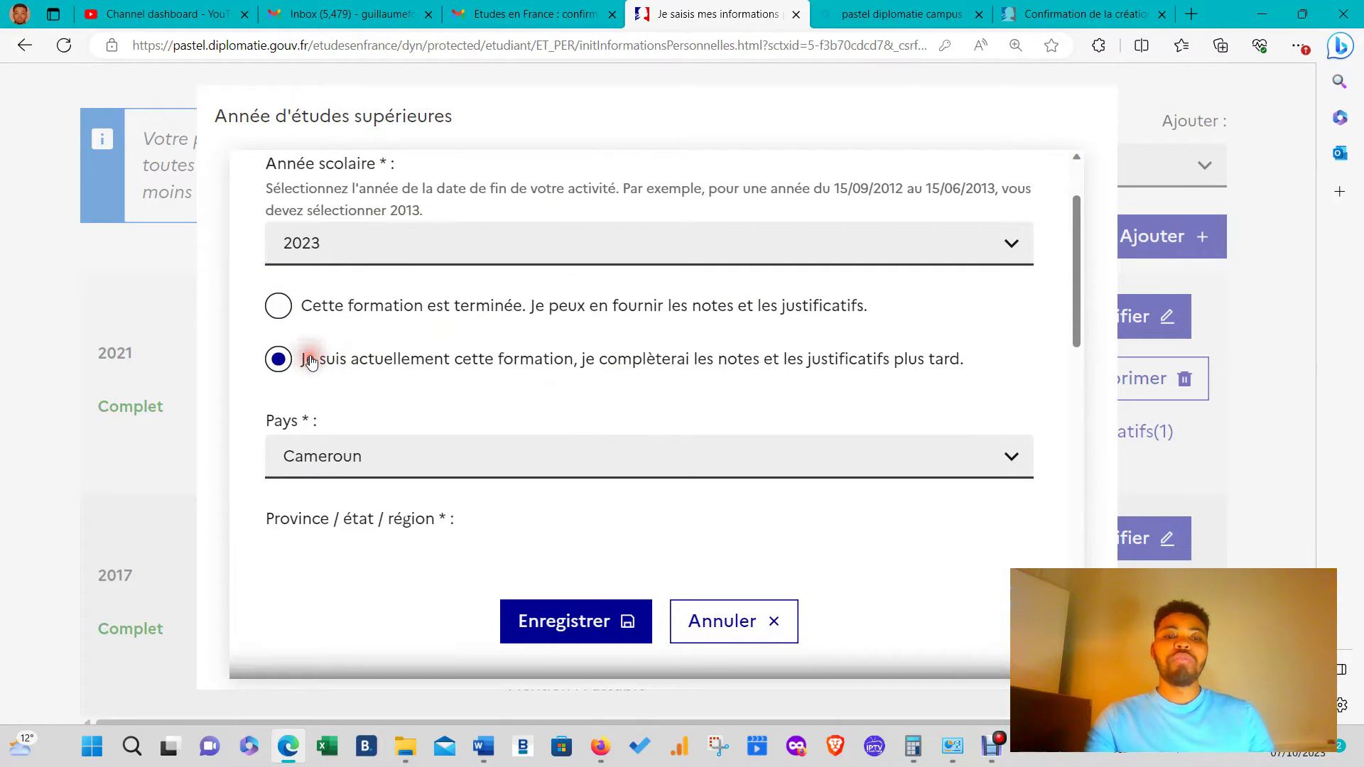
left_click(497, 371)
left_click(491, 325)
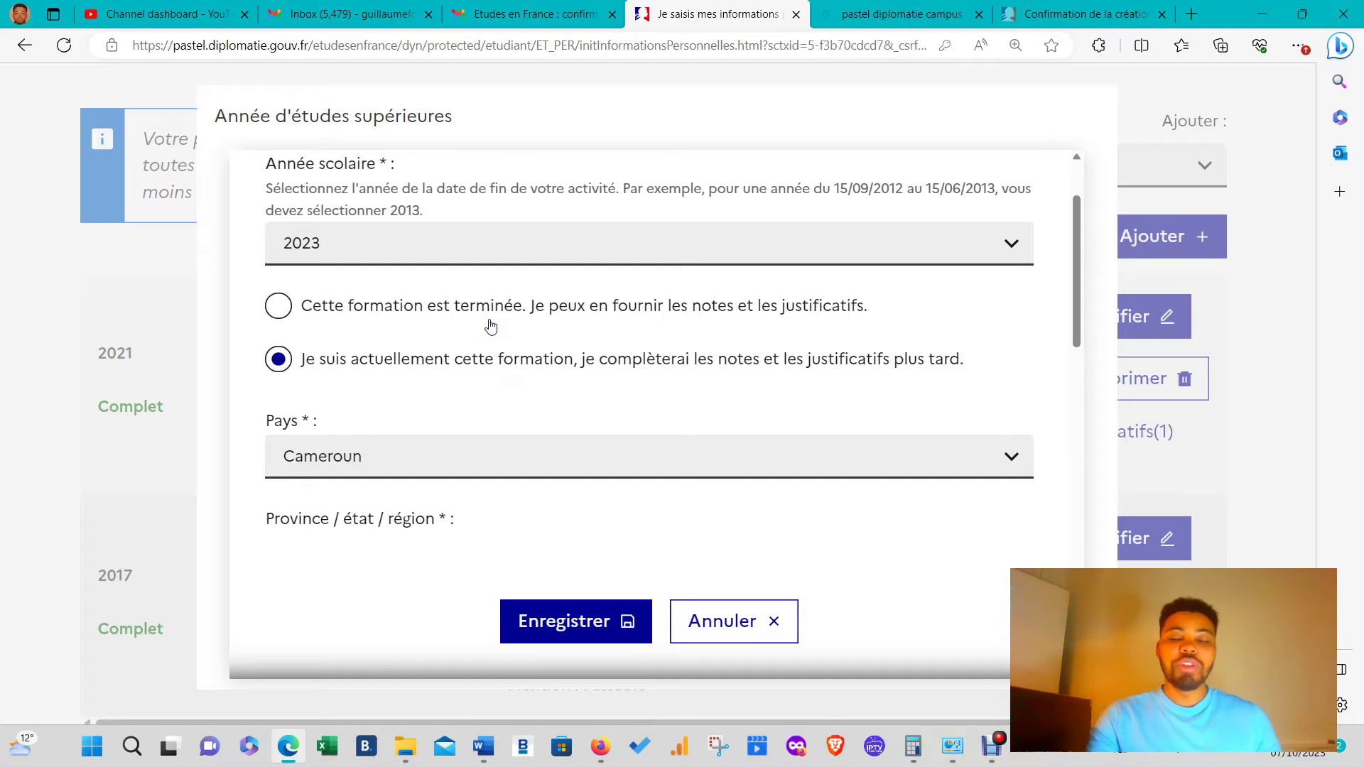
left_click(484, 321)
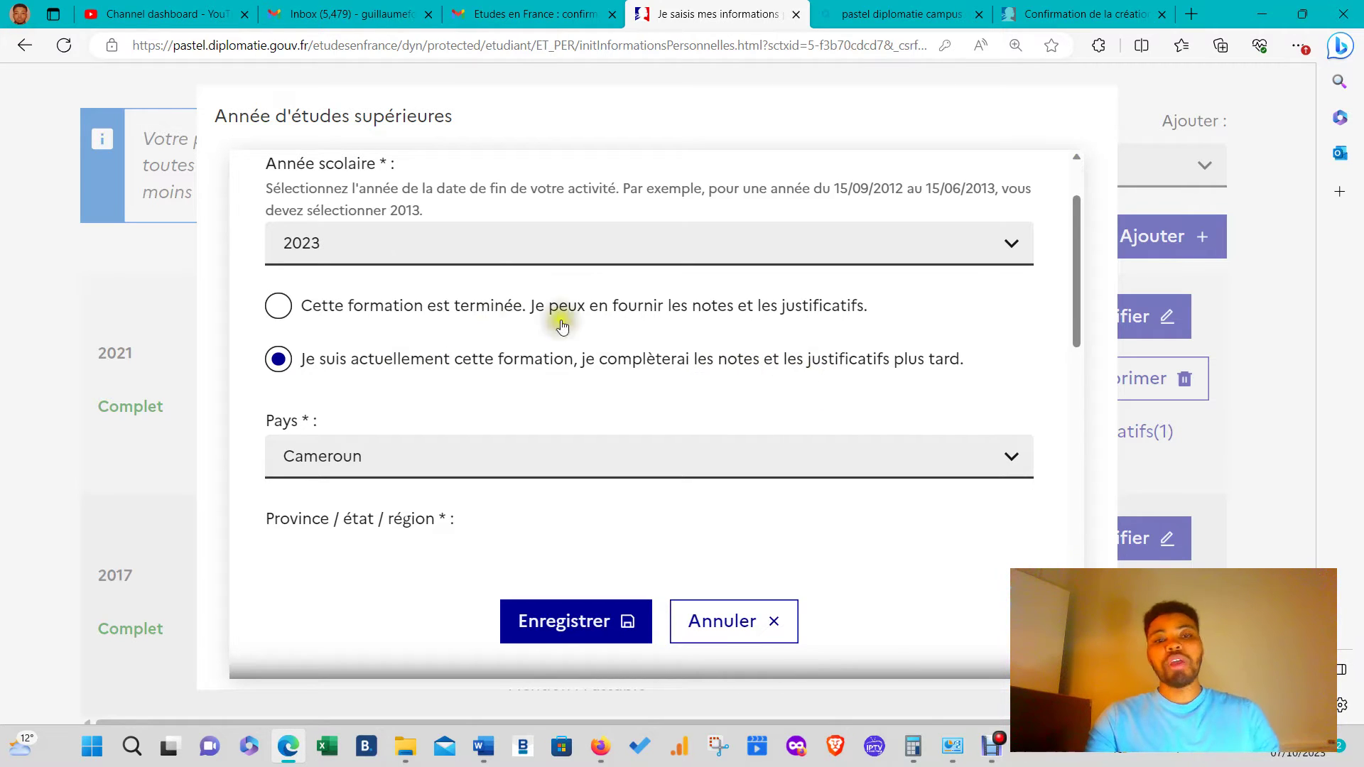
left_click(341, 307)
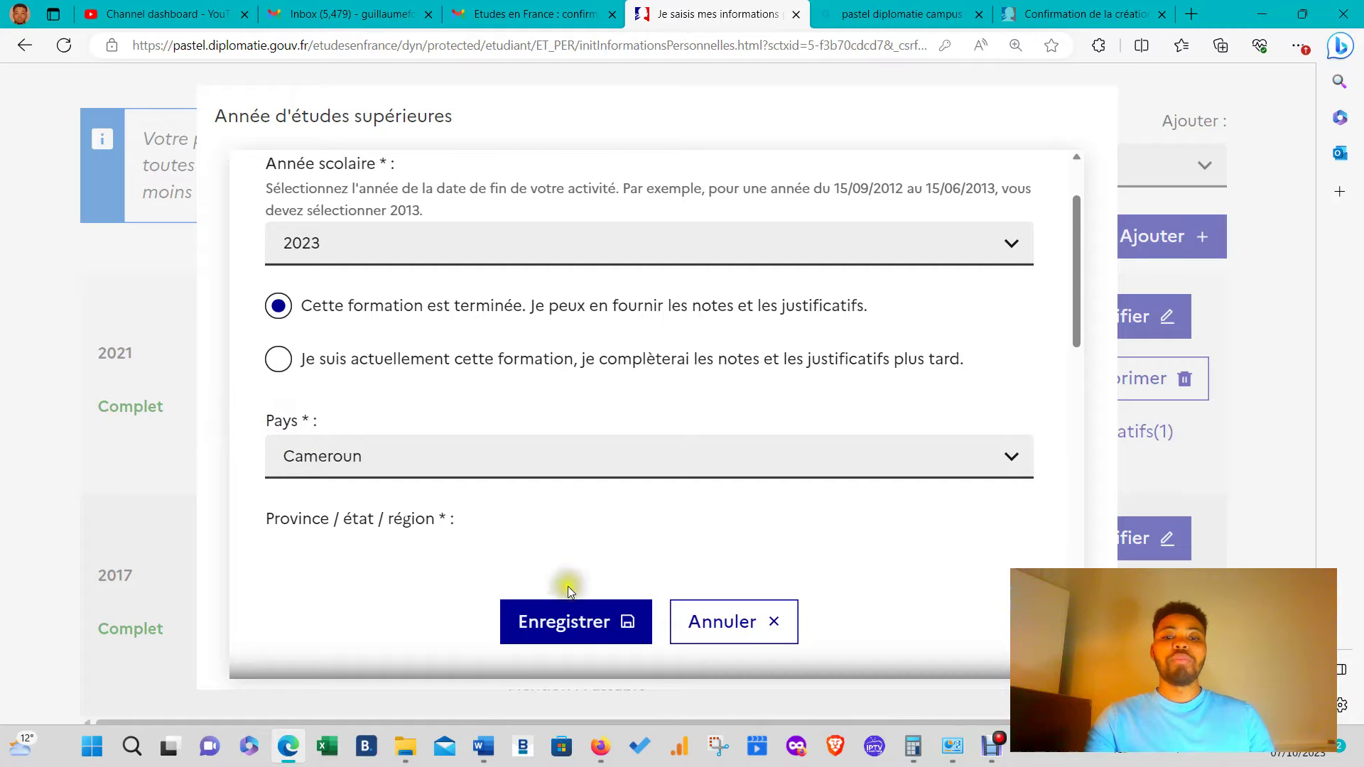
left_click(717, 623)
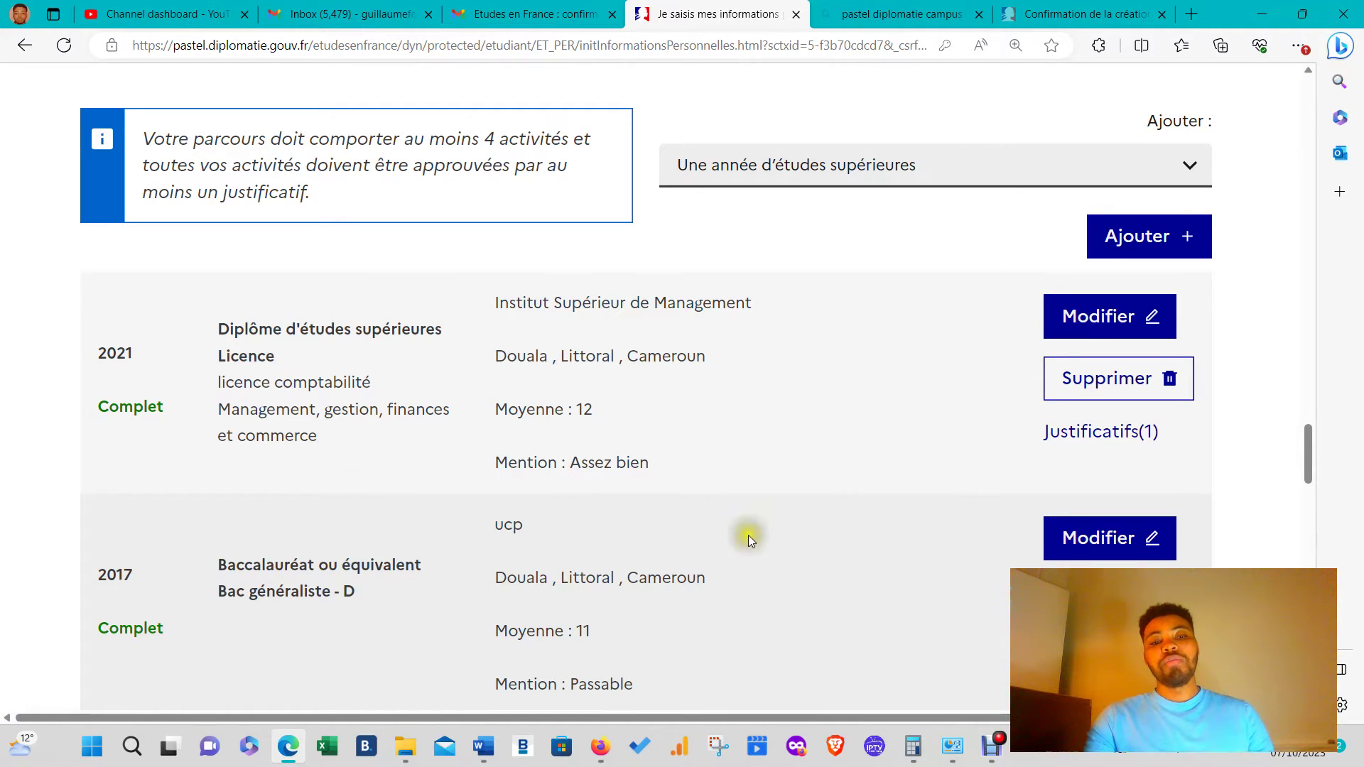
left_click(1121, 174)
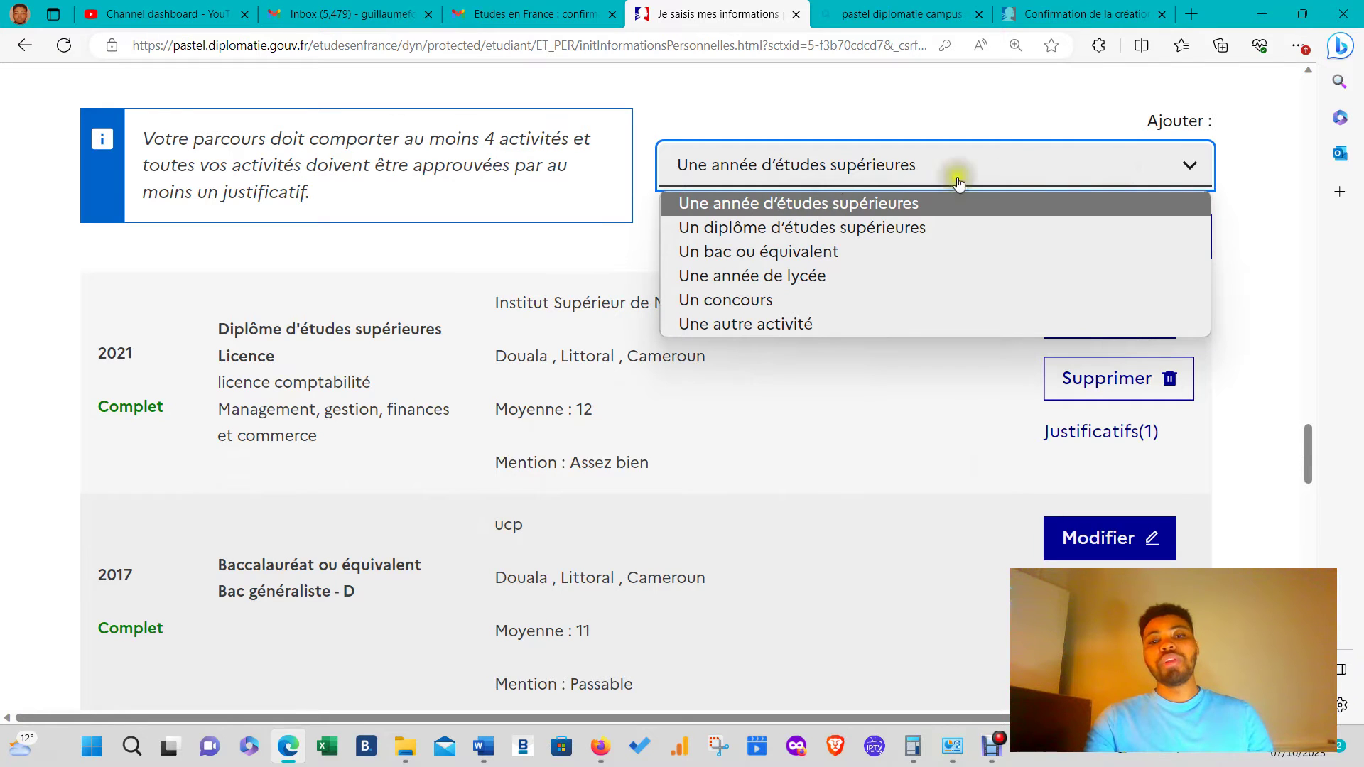
left_click(1089, 169)
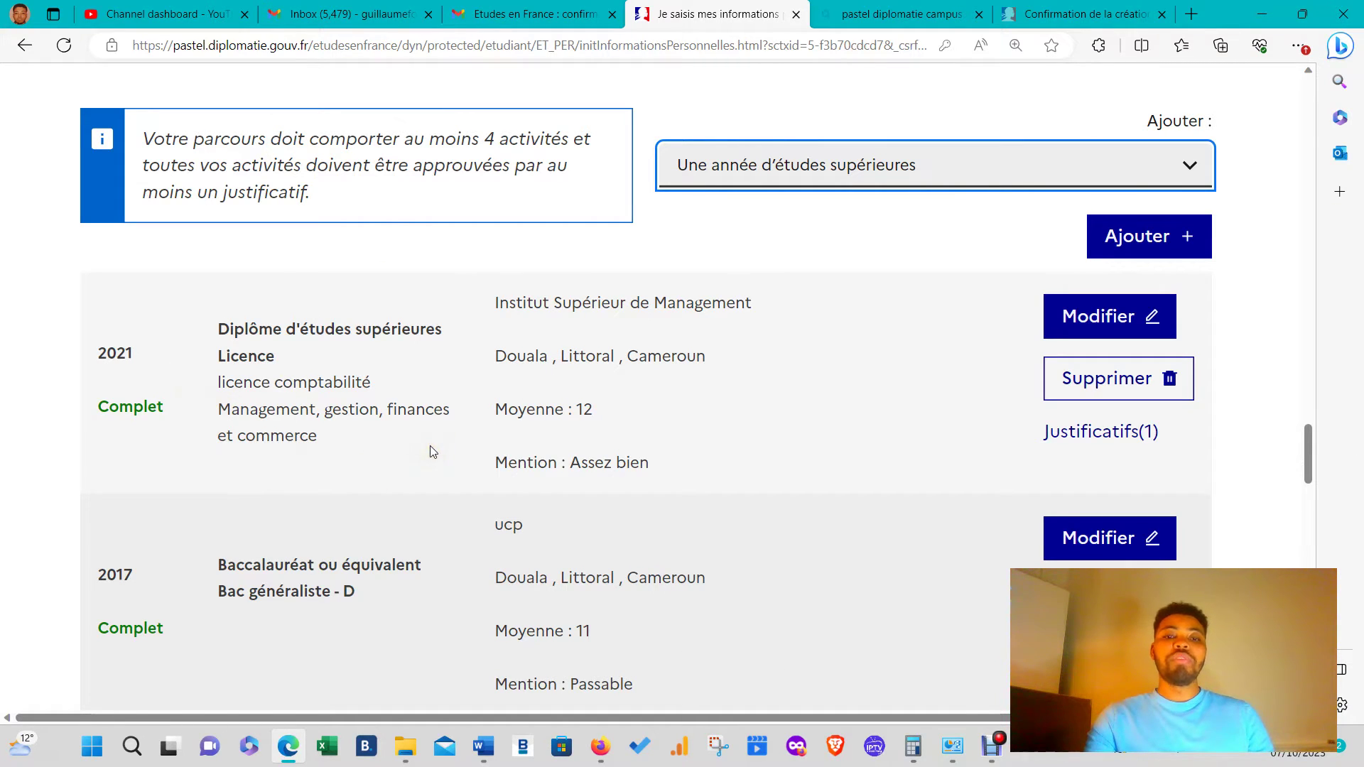
left_click(890, 114)
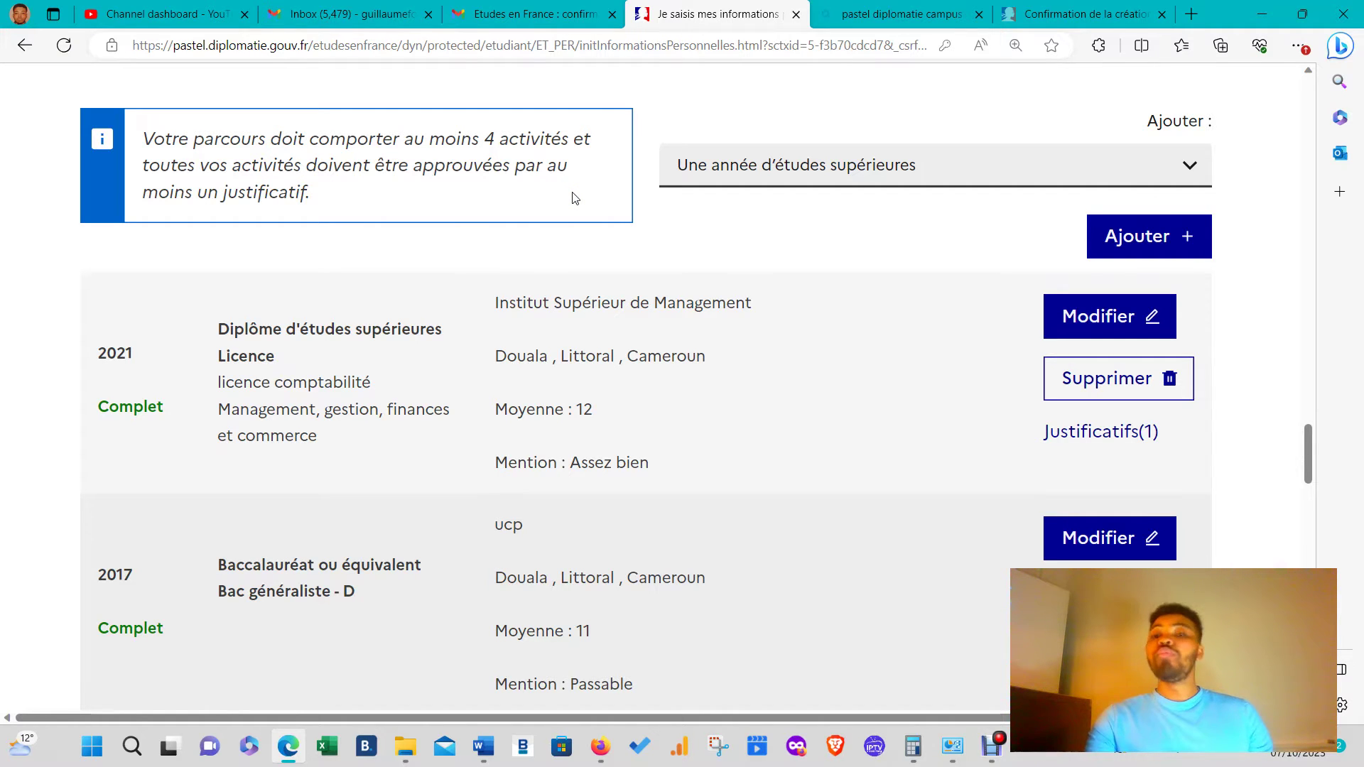
left_click(1107, 172)
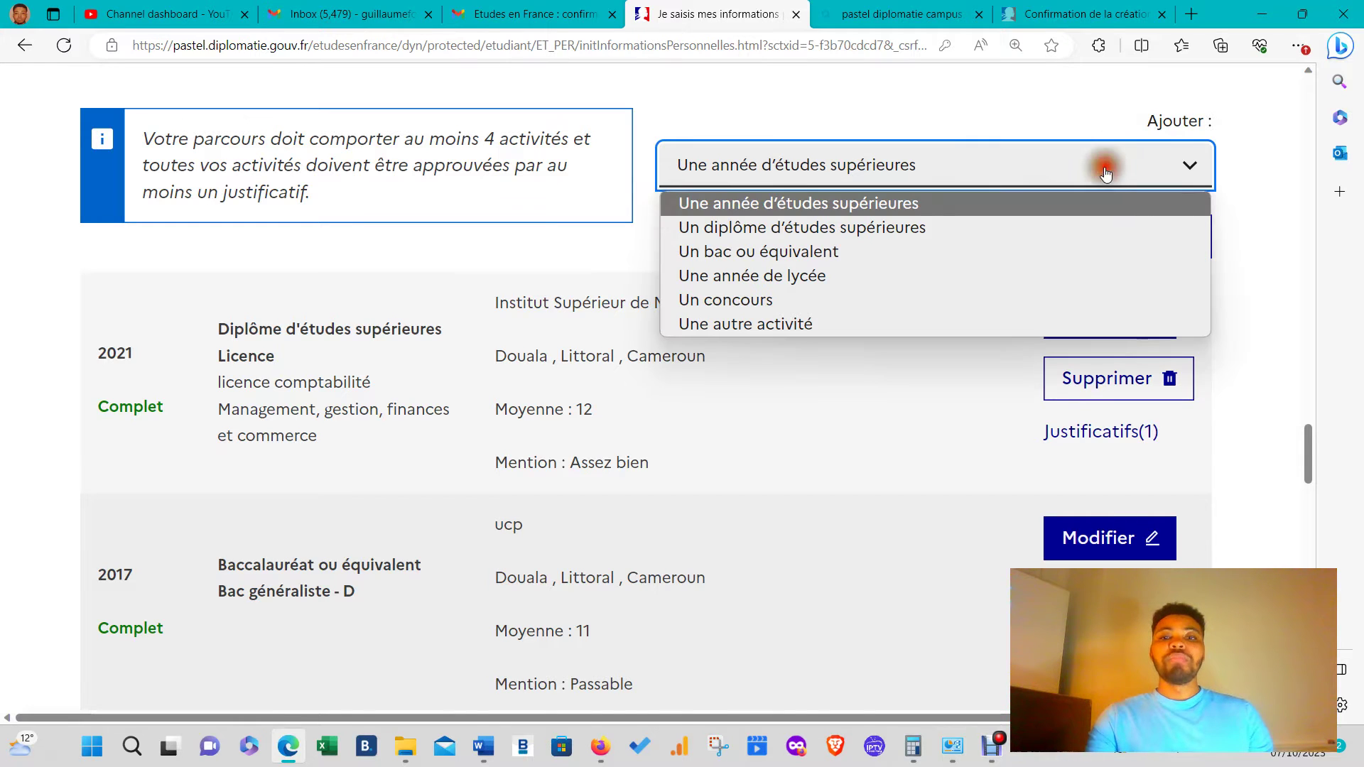
left_click(784, 206)
left_click(1153, 249)
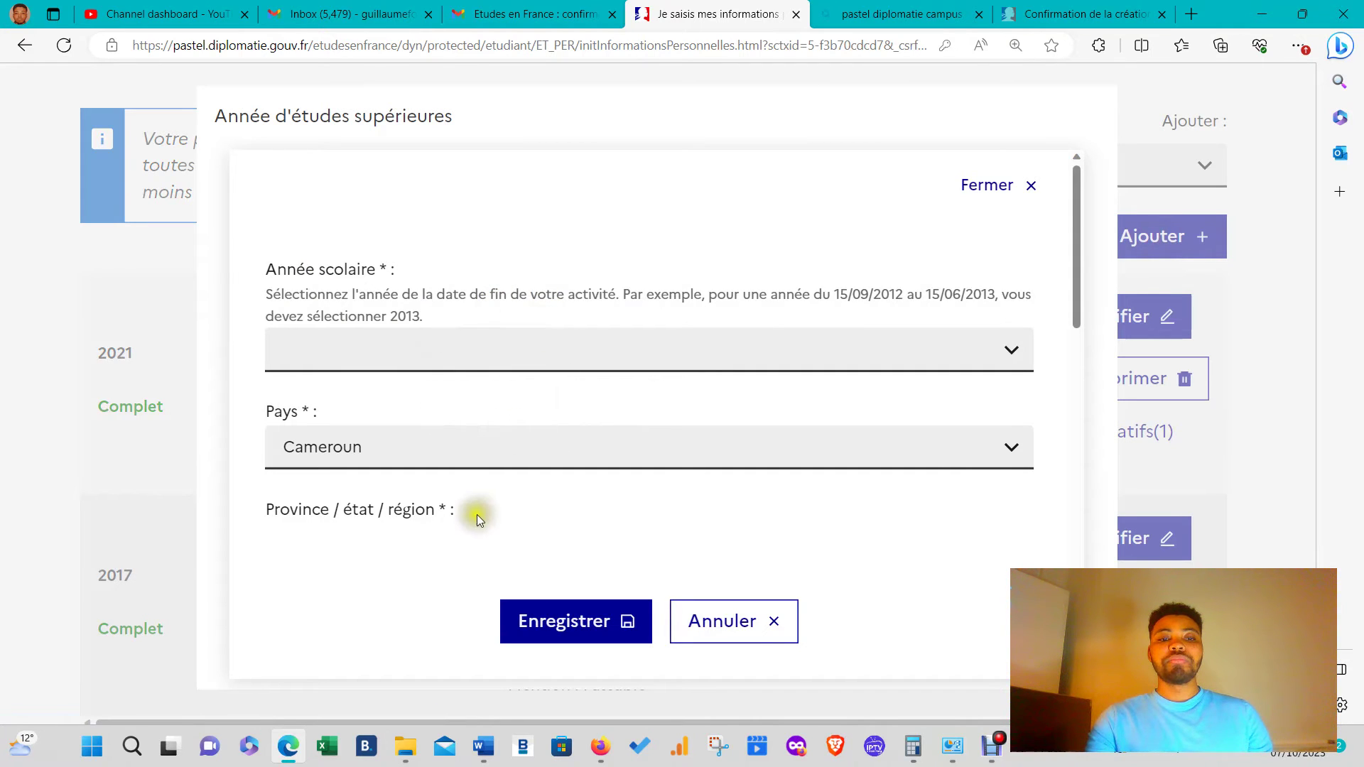
scroll(490, 363, "down", 5)
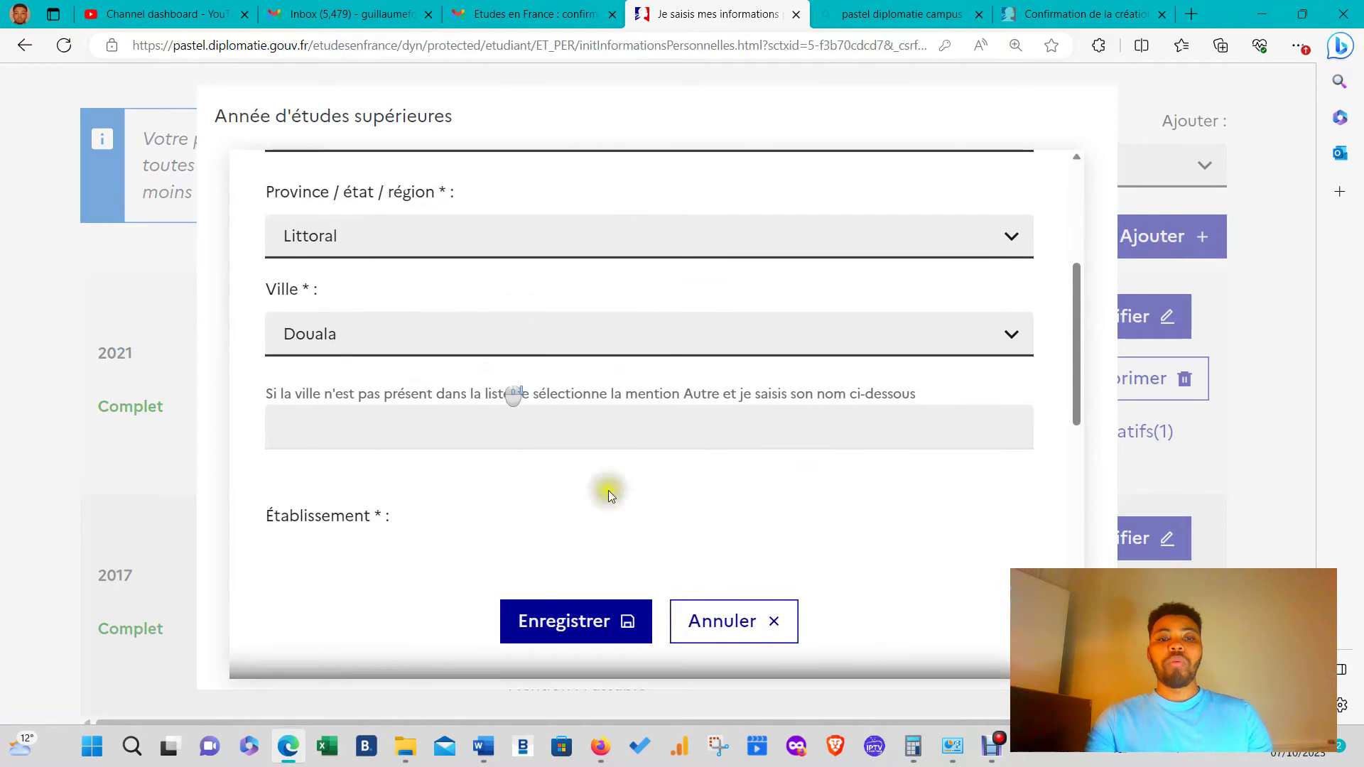
left_click(742, 636)
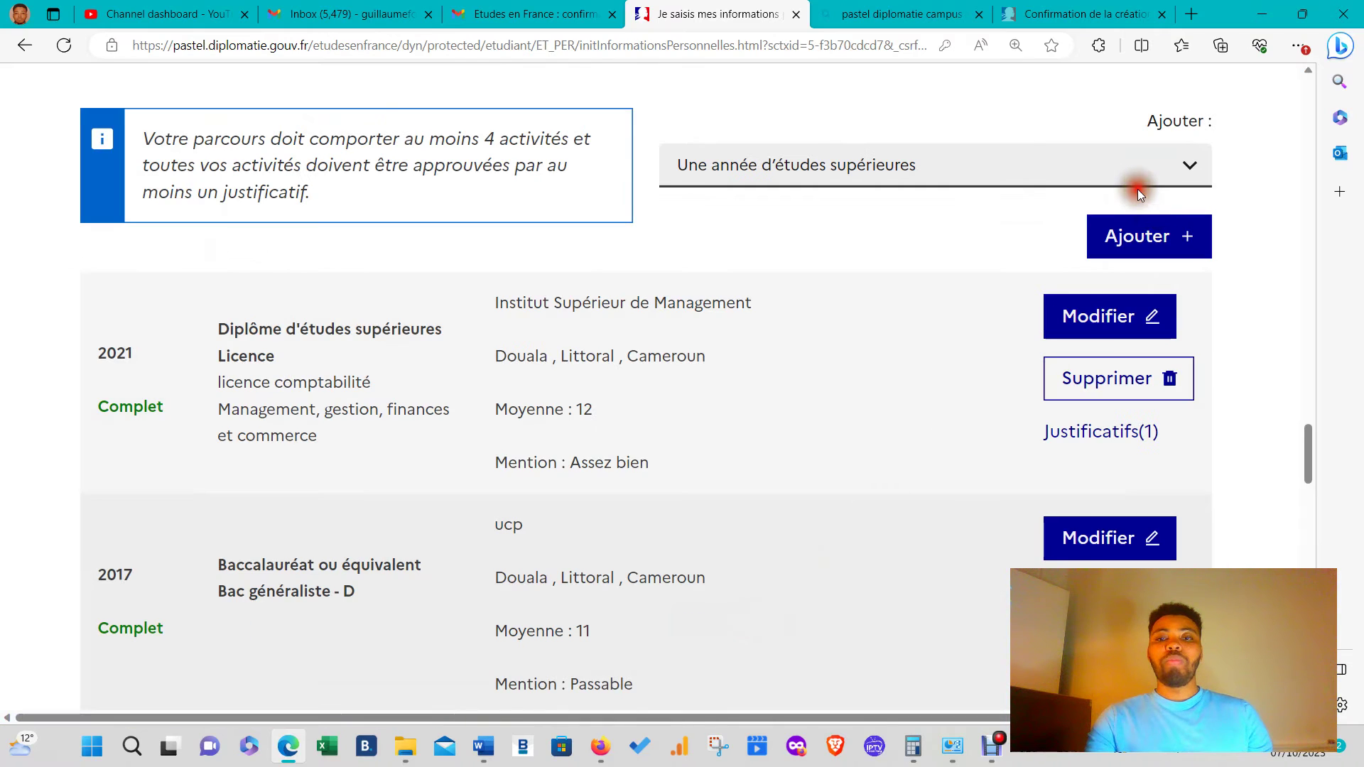
left_click(936, 162)
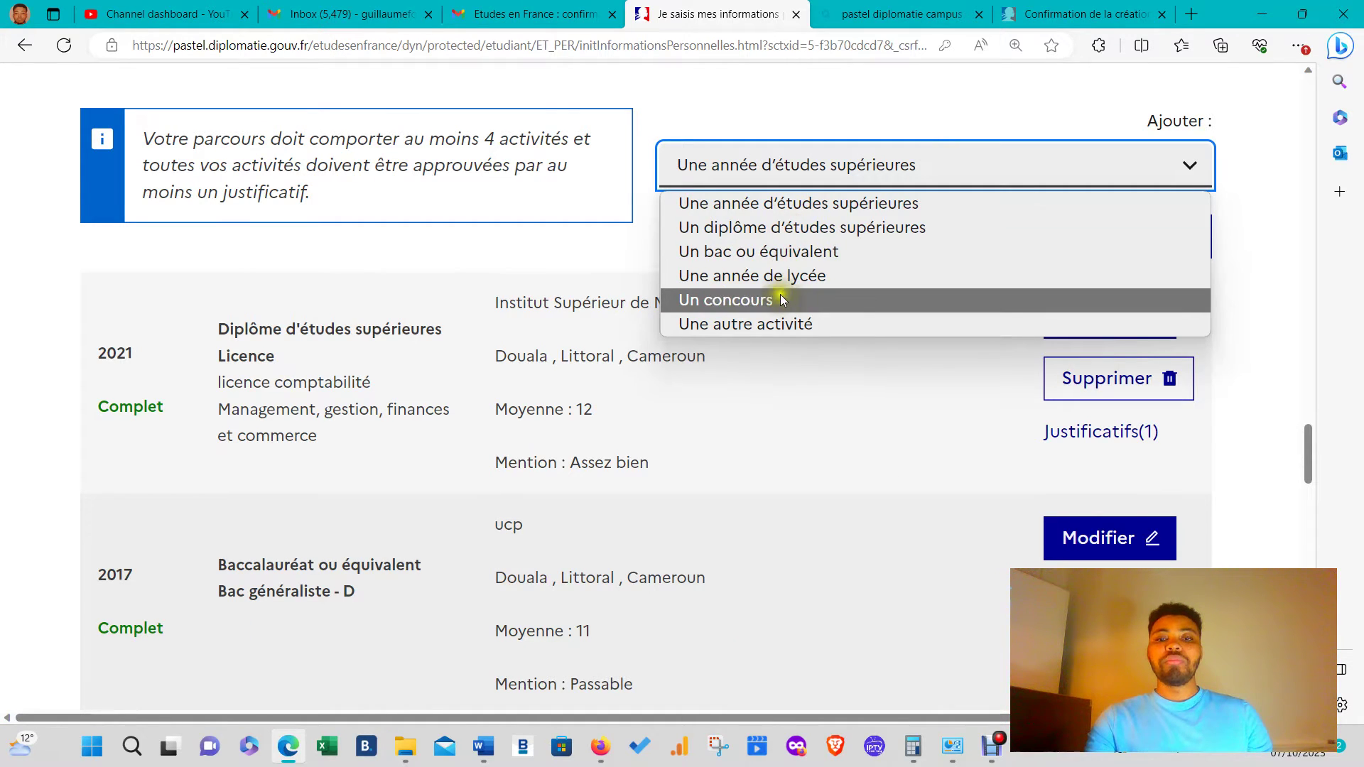
- Start a new Une année d'études supérieures entry for 2023, marked as currently in progress
left_click(788, 204)
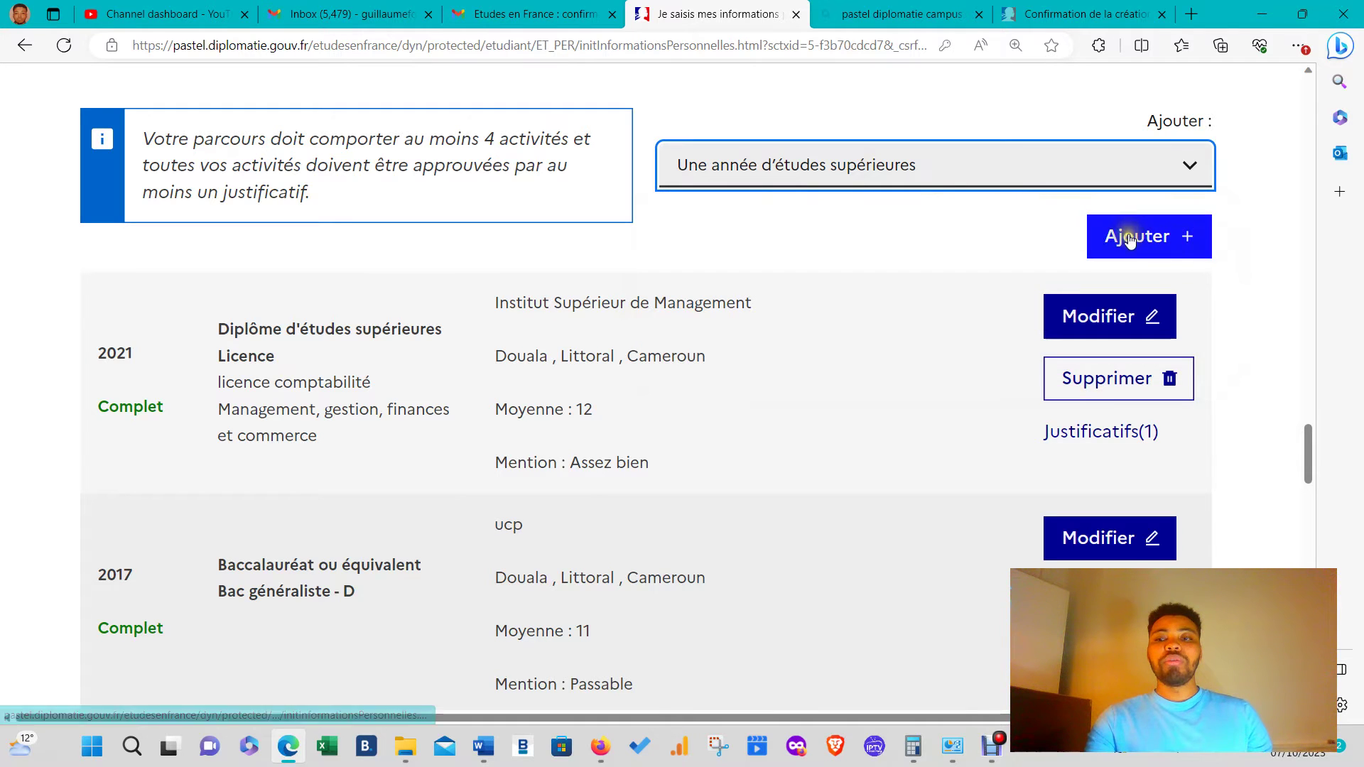
left_click(1130, 240)
left_click(426, 344)
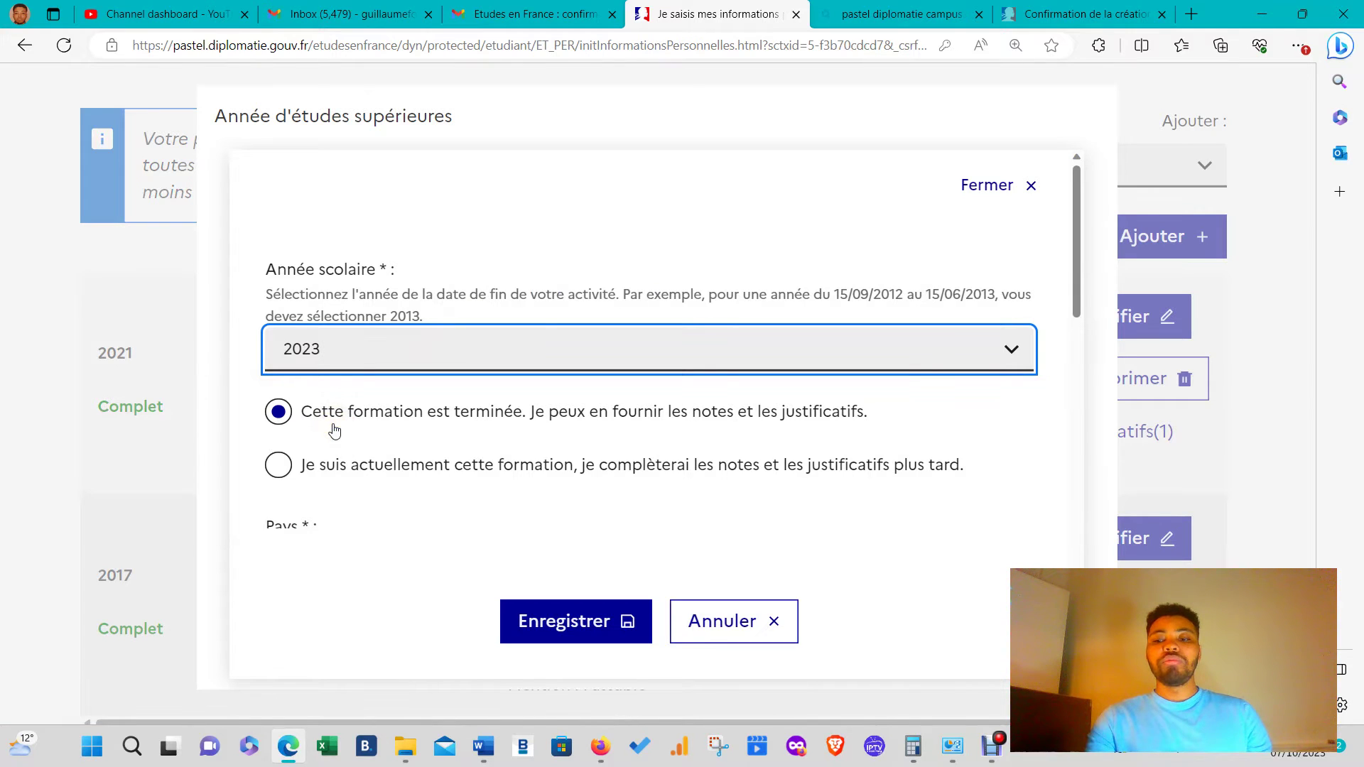
left_click(426, 464)
scroll(473, 435, "down", 4)
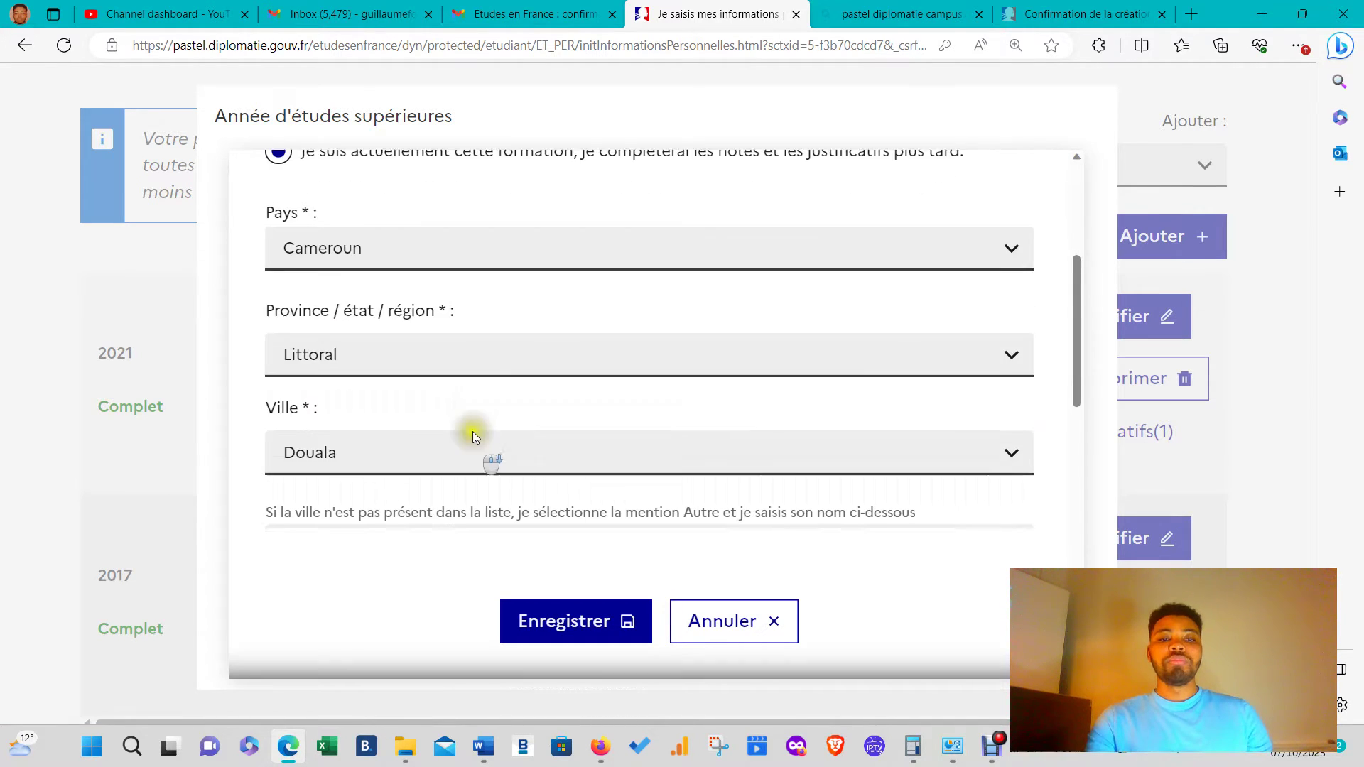
scroll(393, 369, "down", 3)
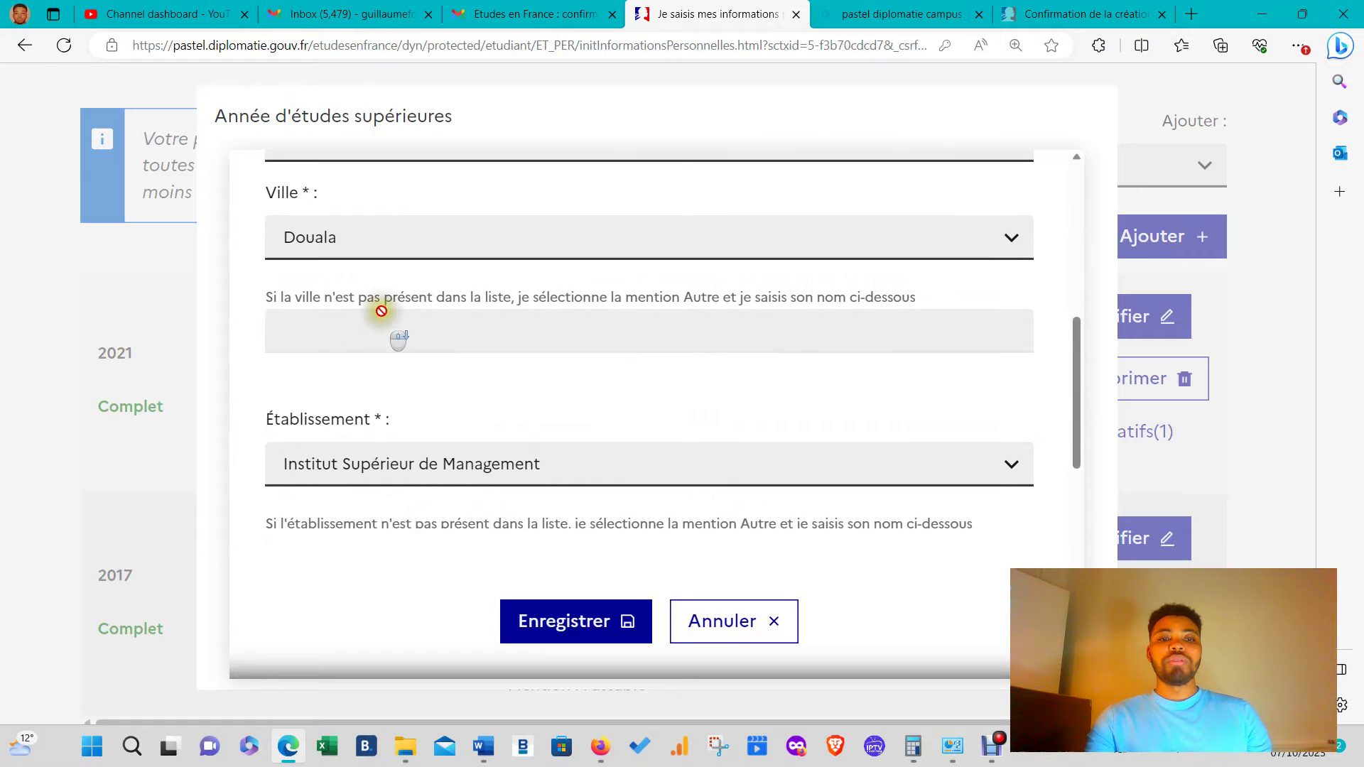
scroll(356, 370, "down", 6)
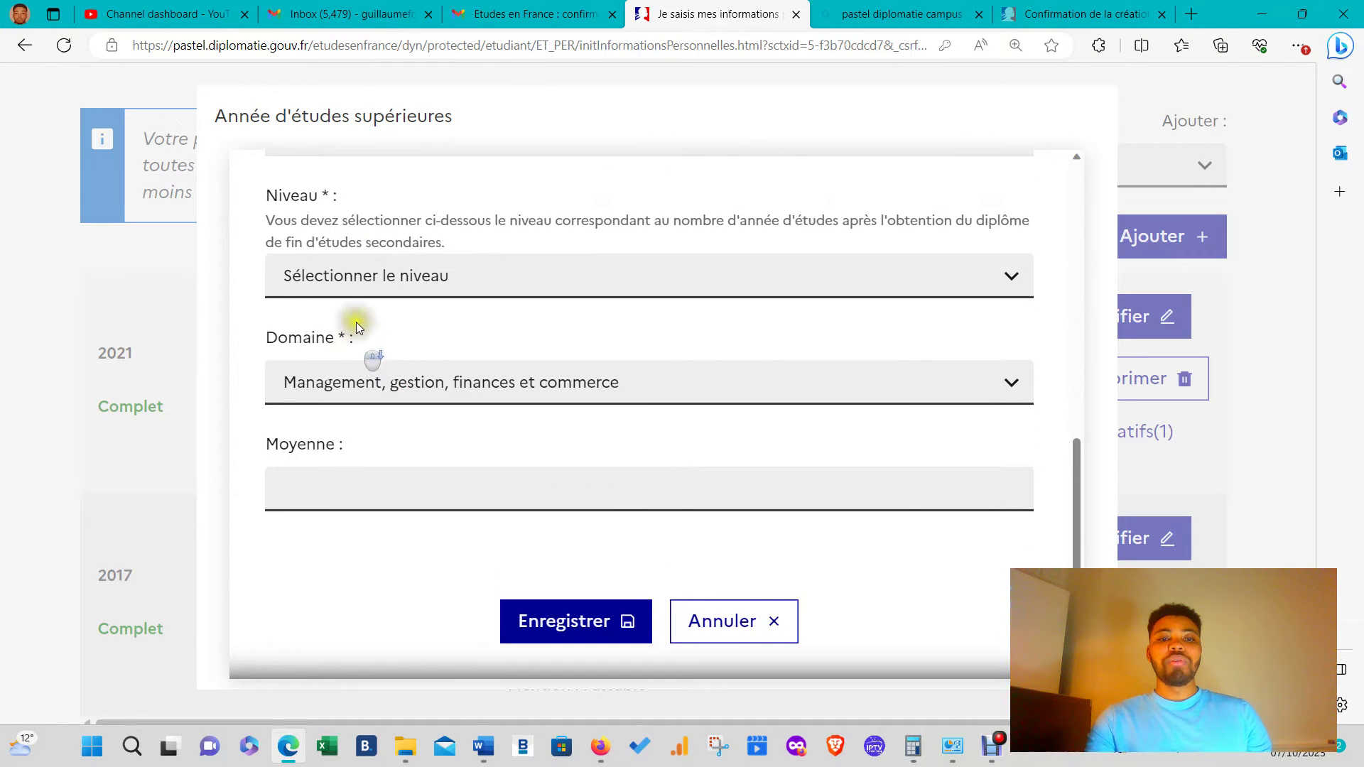
- Set the study level to Bac +4, leave the average blank, and save the 2023 year
left_click(395, 277)
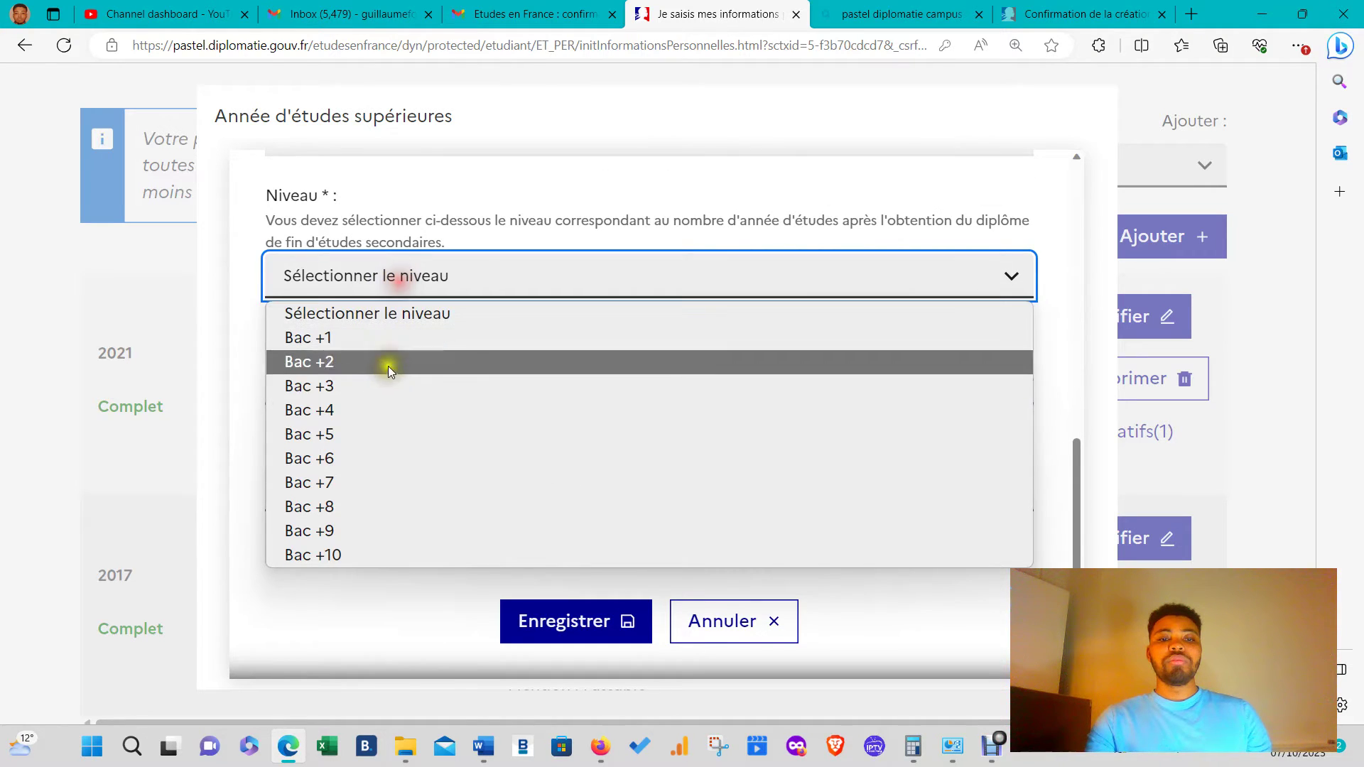
left_click(366, 410)
scroll(394, 395, "down", 3)
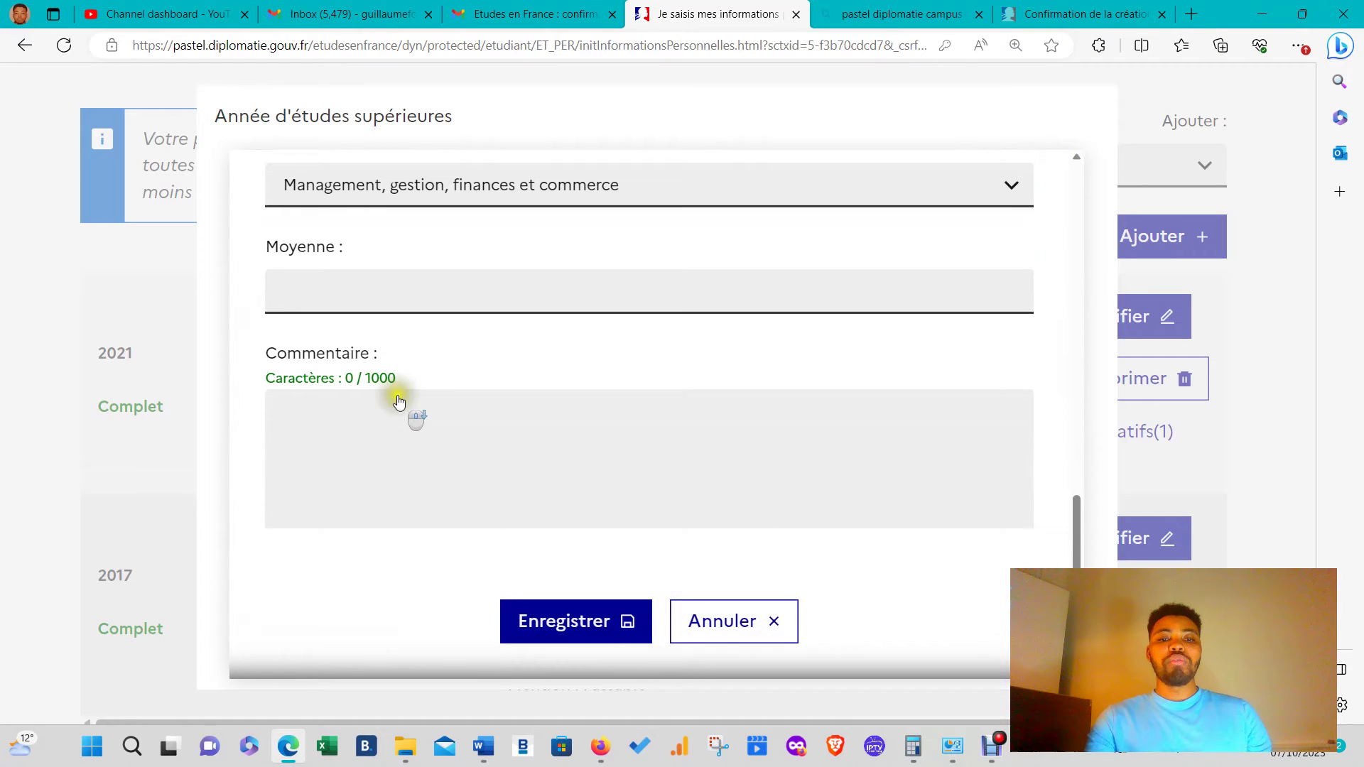
left_click(386, 263)
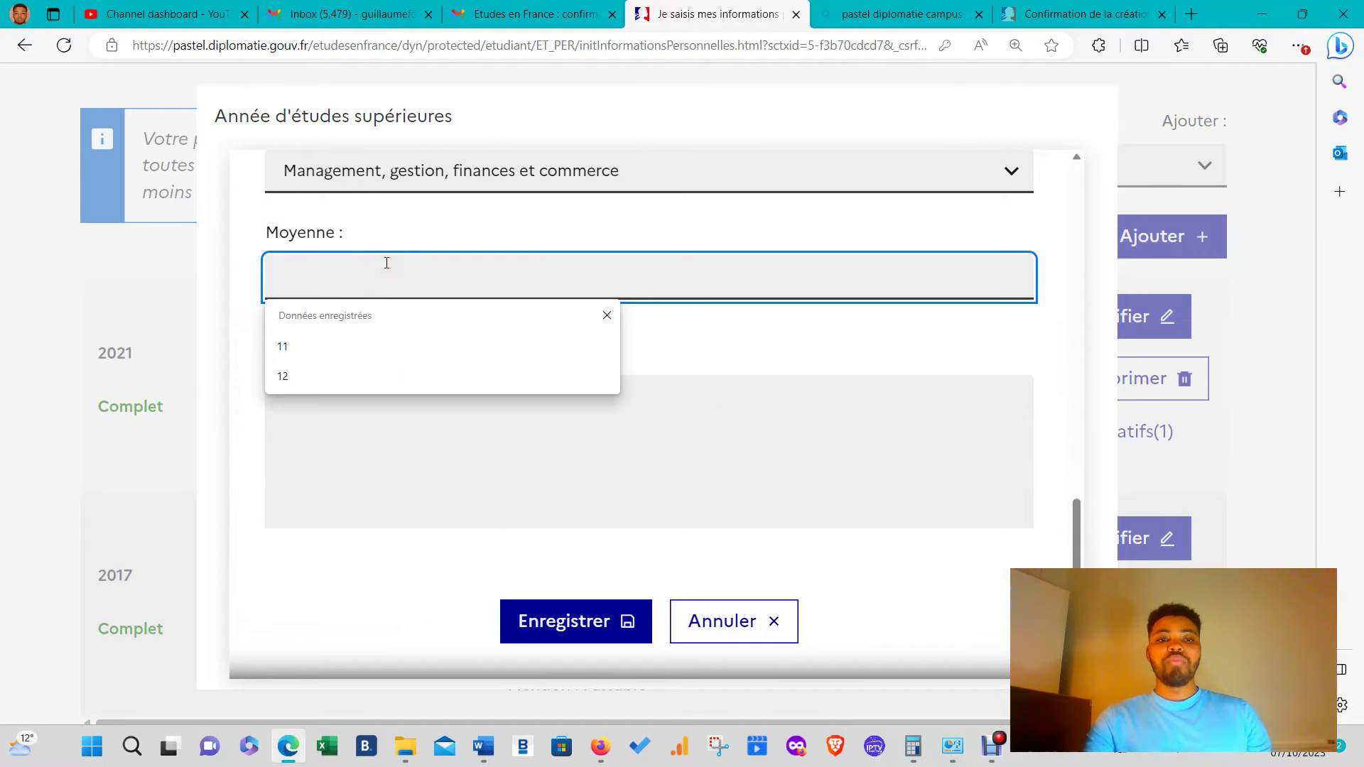
left_click(736, 321)
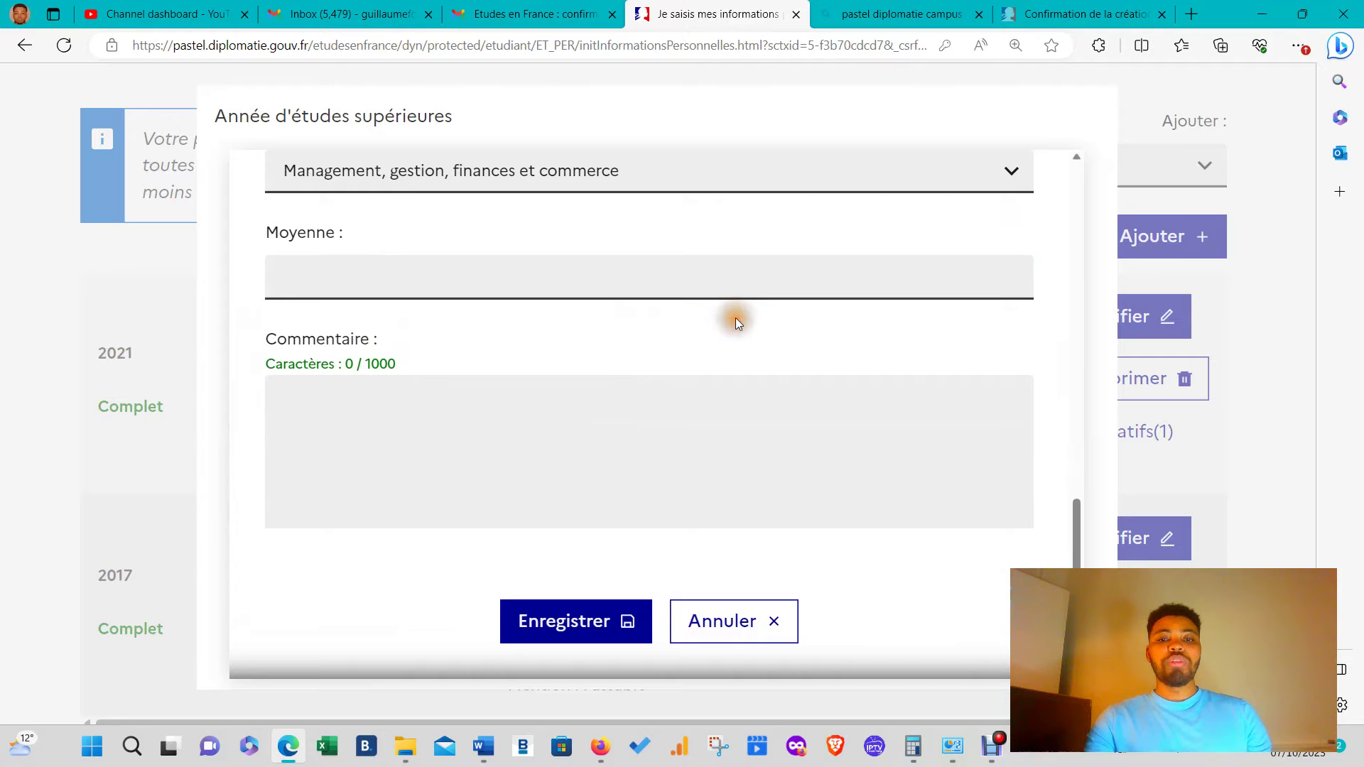
left_click(664, 284)
left_click(636, 396)
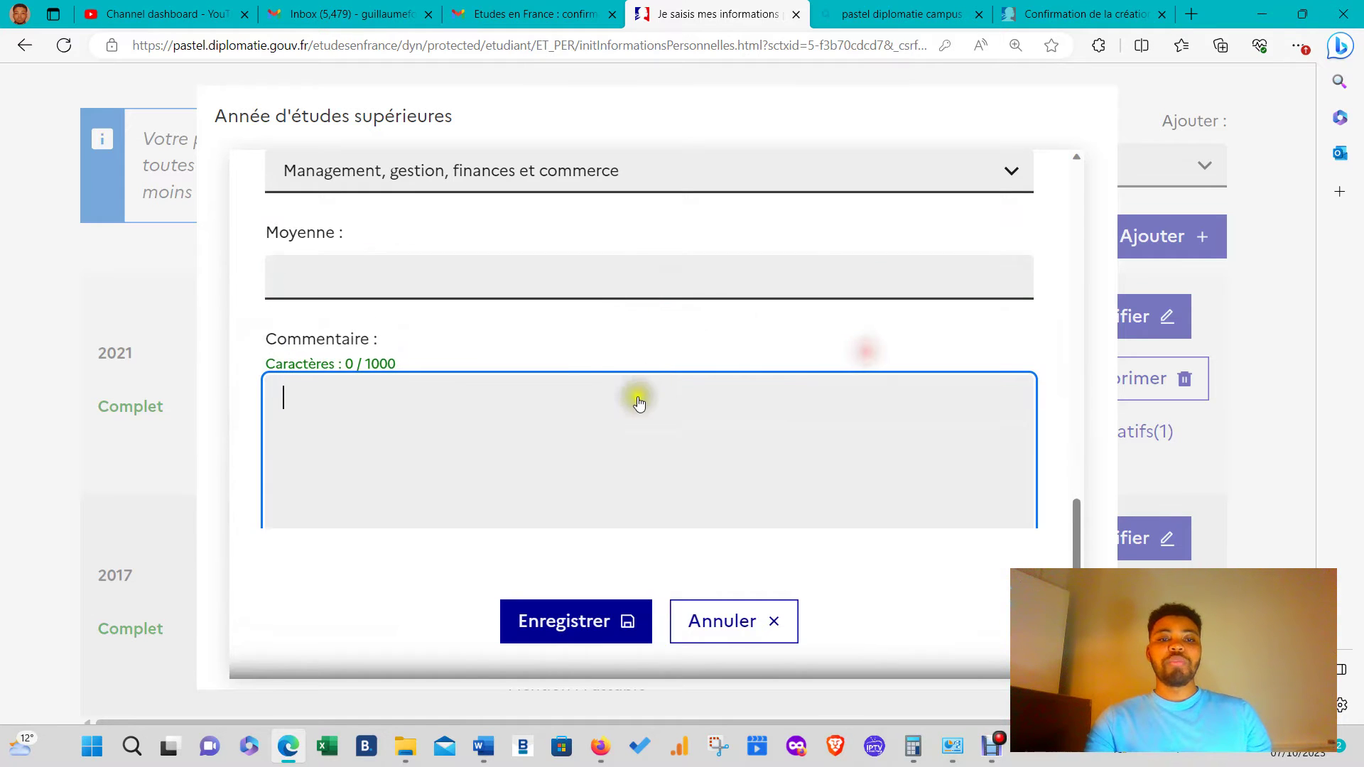
scroll(618, 387, "down", 1)
left_click(625, 620)
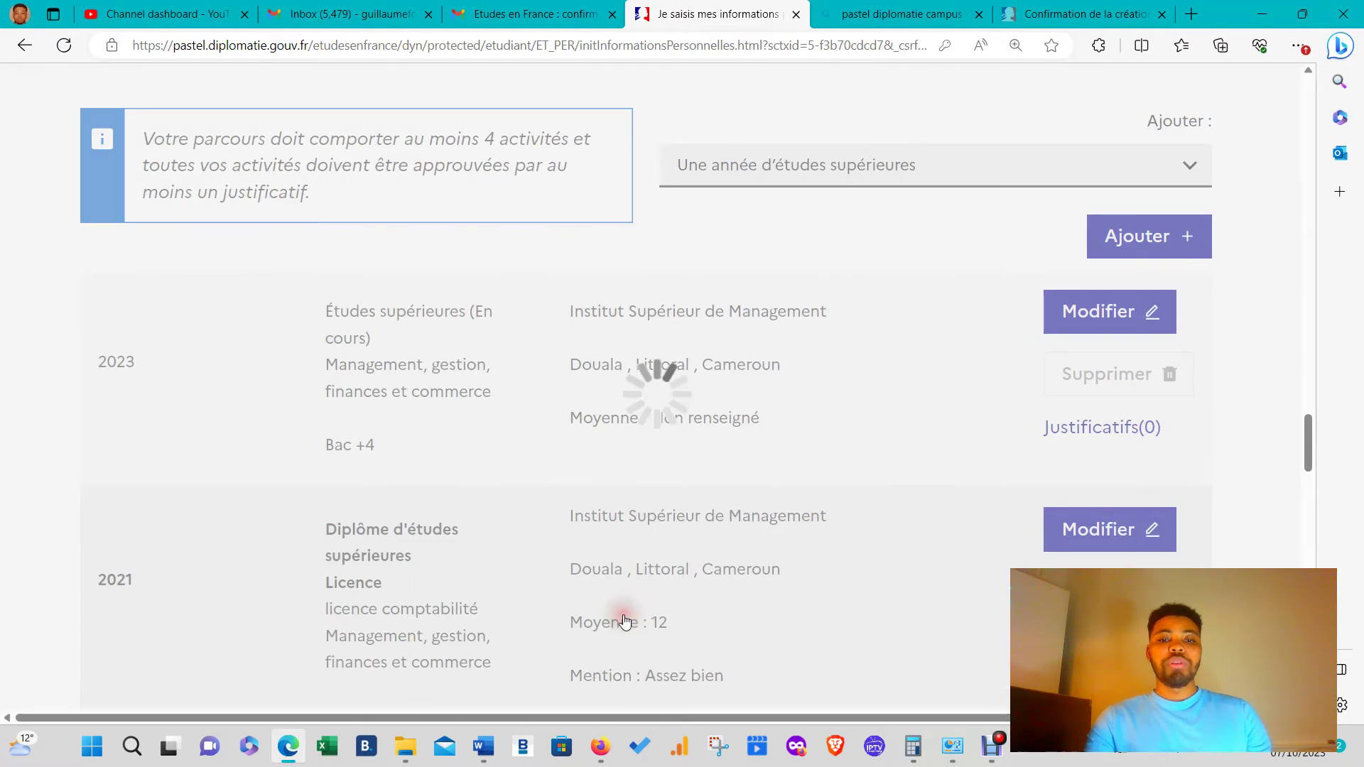
scroll(703, 446, "down", 3)
scroll(704, 446, "down", 3)
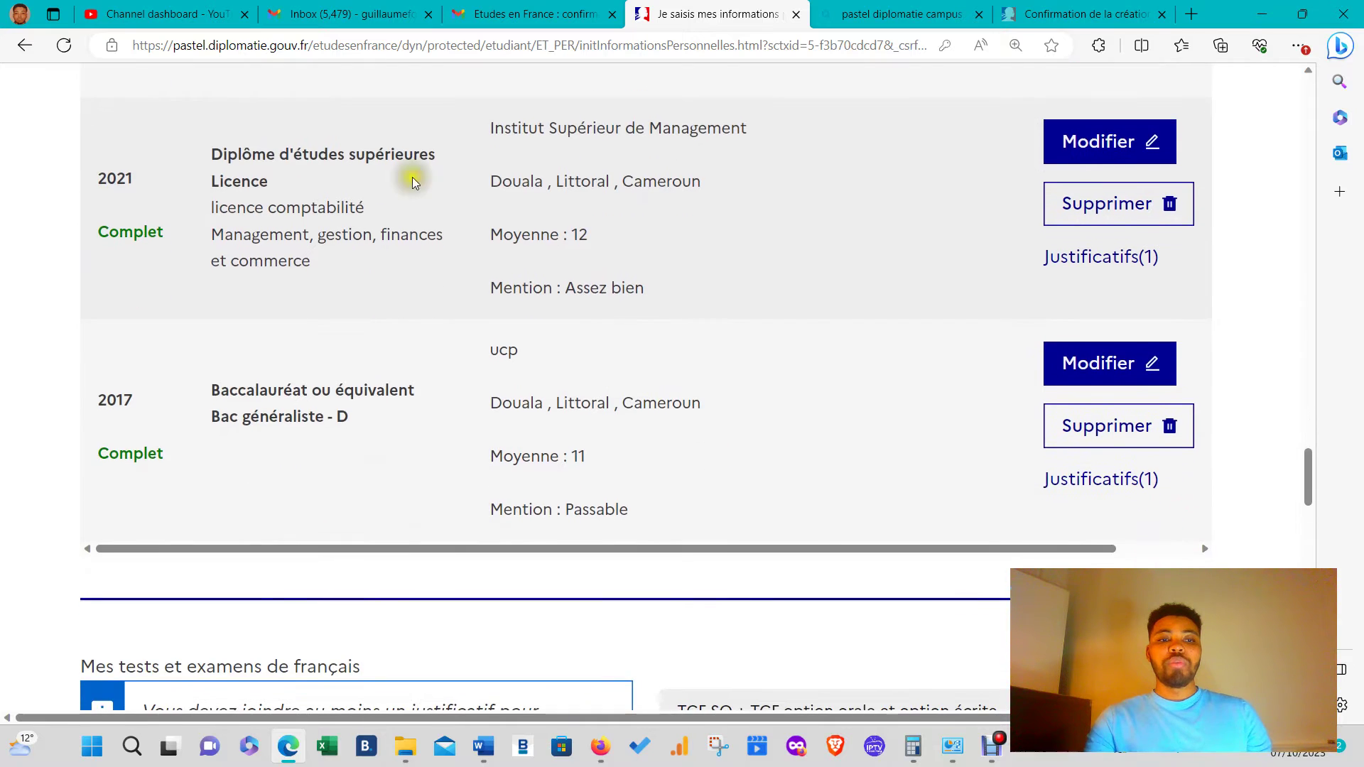
scroll(800, 419, "up", 4)
scroll(761, 372, "down", 3)
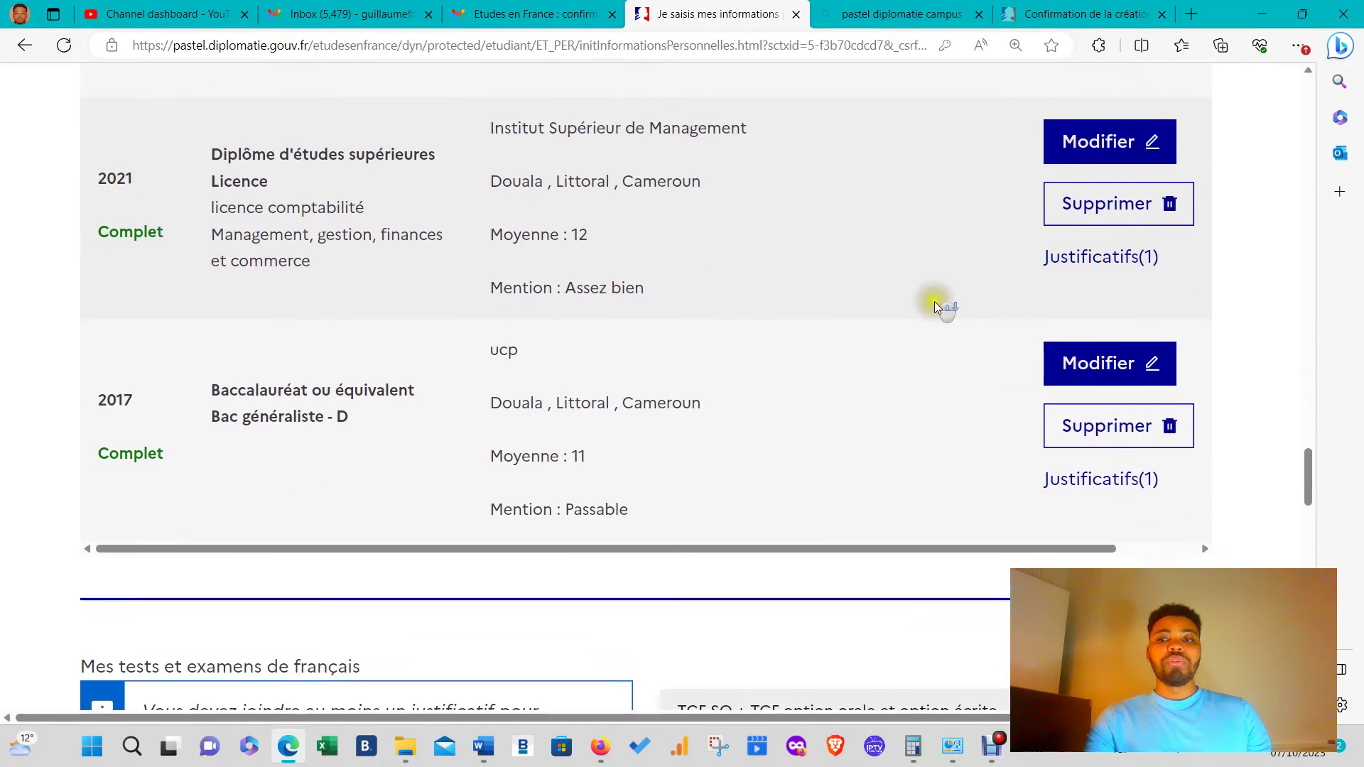
scroll(935, 301, "up", 3)
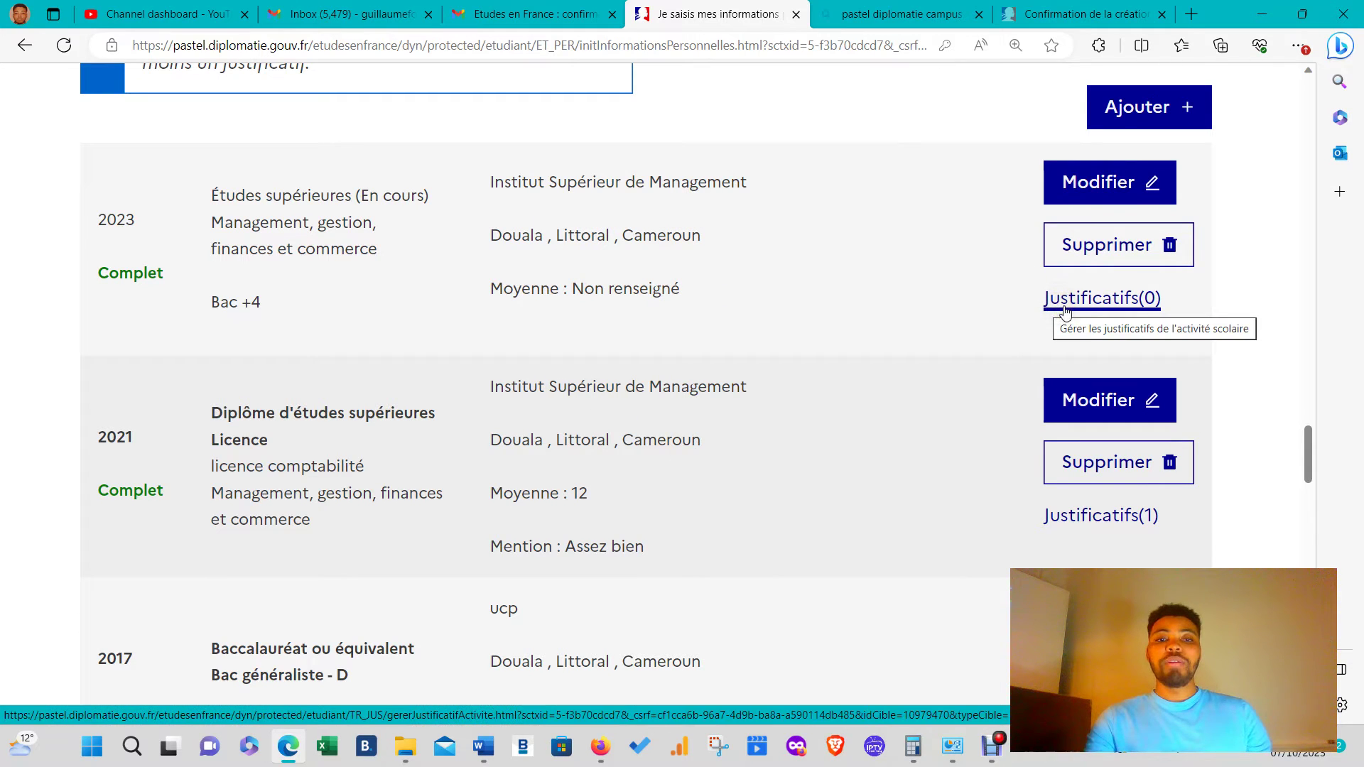
scroll(912, 353, "down", 3)
scroll(912, 353, "down", 6)
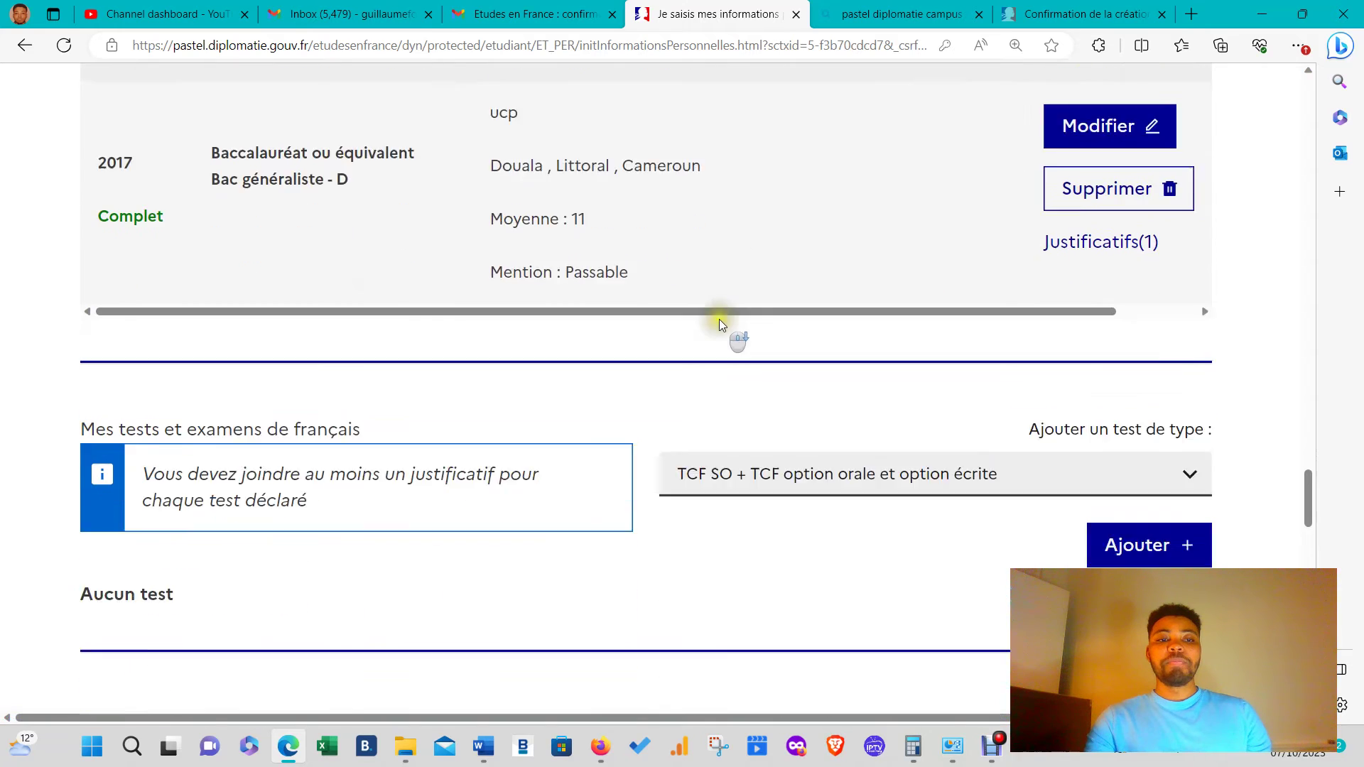
scroll(994, 353, "up", 2)
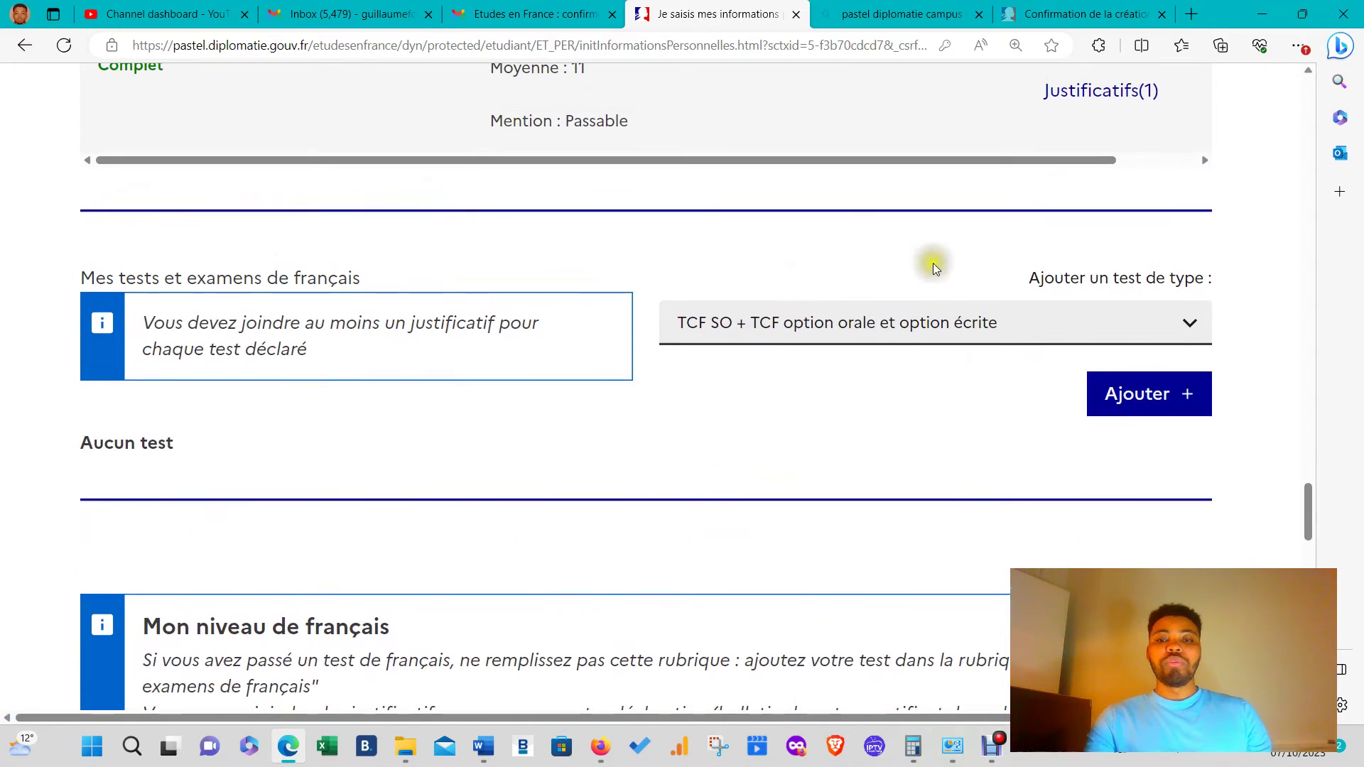
scroll(928, 262, "up", 7)
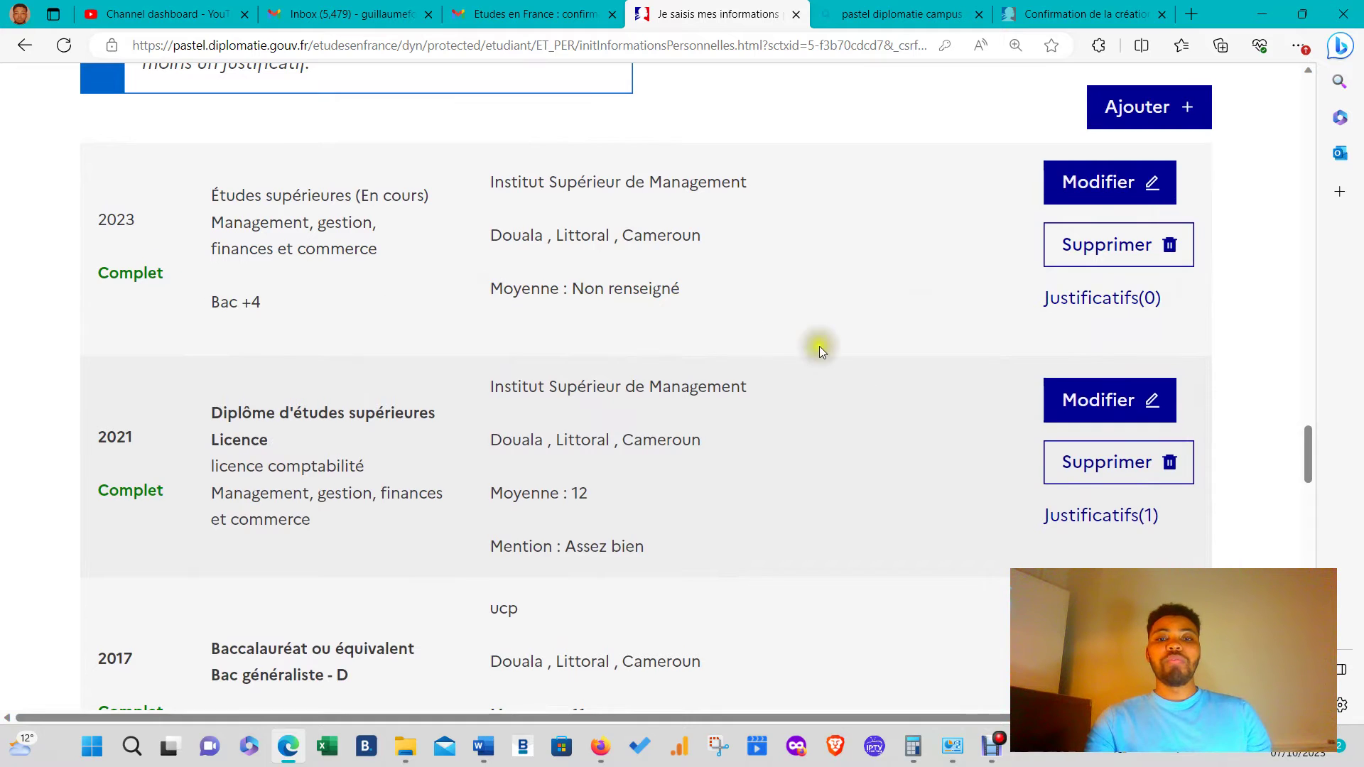
scroll(846, 369, "down", 4)
scroll(845, 375, "down", 3)
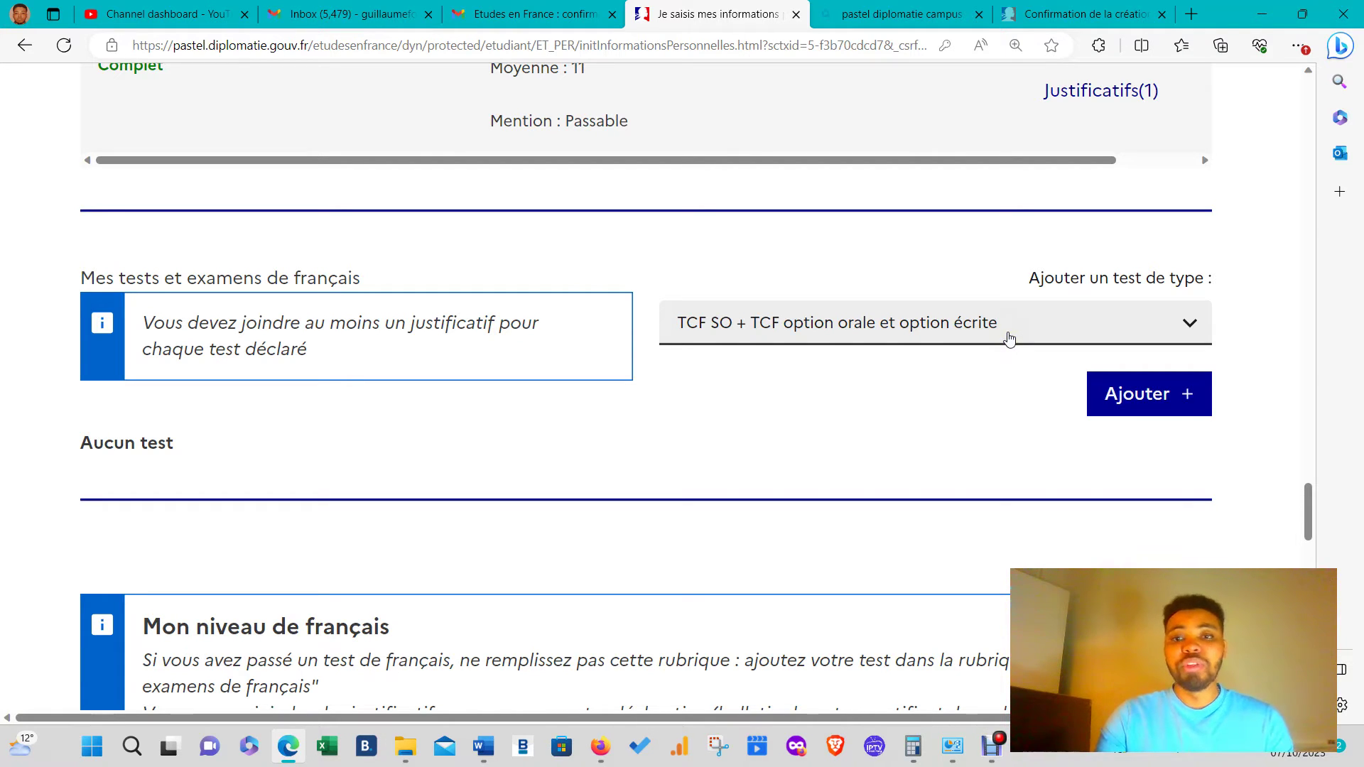
- Choose TCF TP as the French test type and add a new test entry
left_click(1009, 338)
left_click(1009, 338)
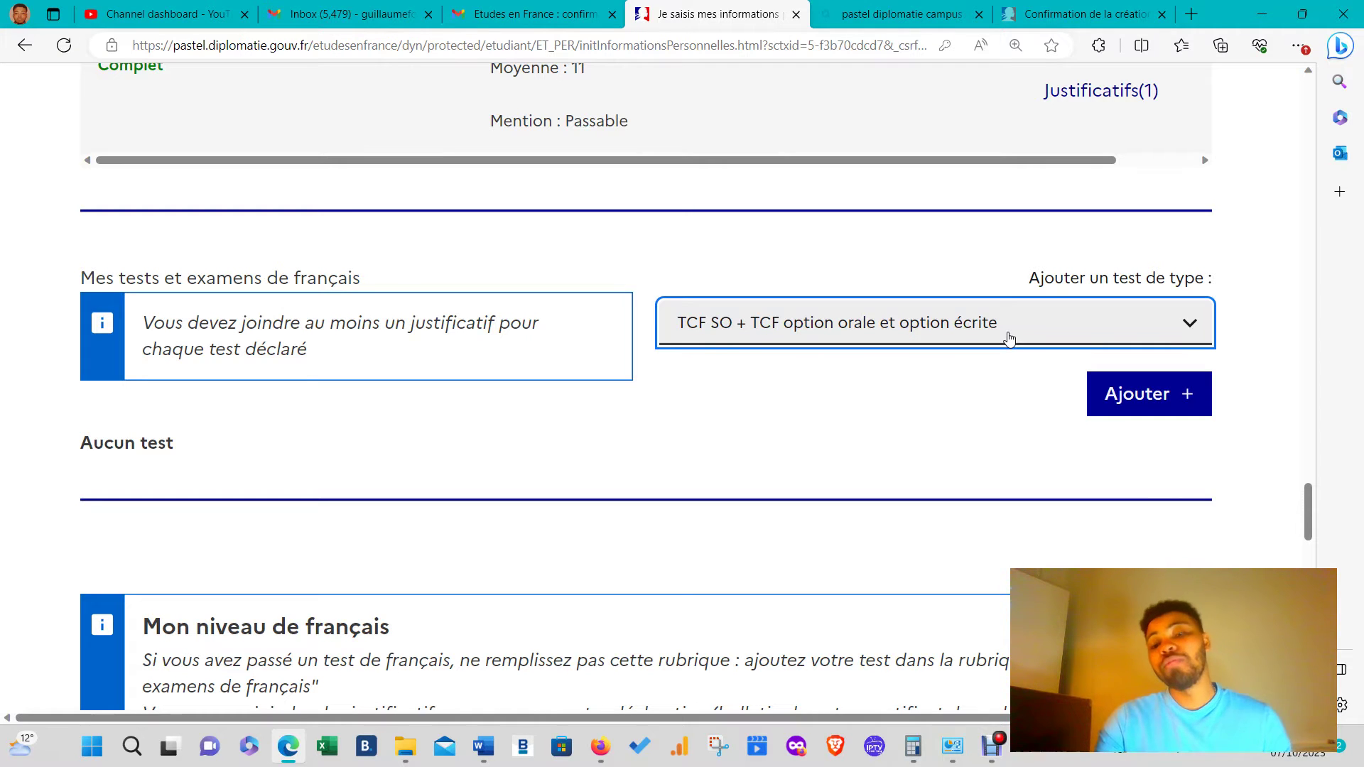
left_click(1009, 339)
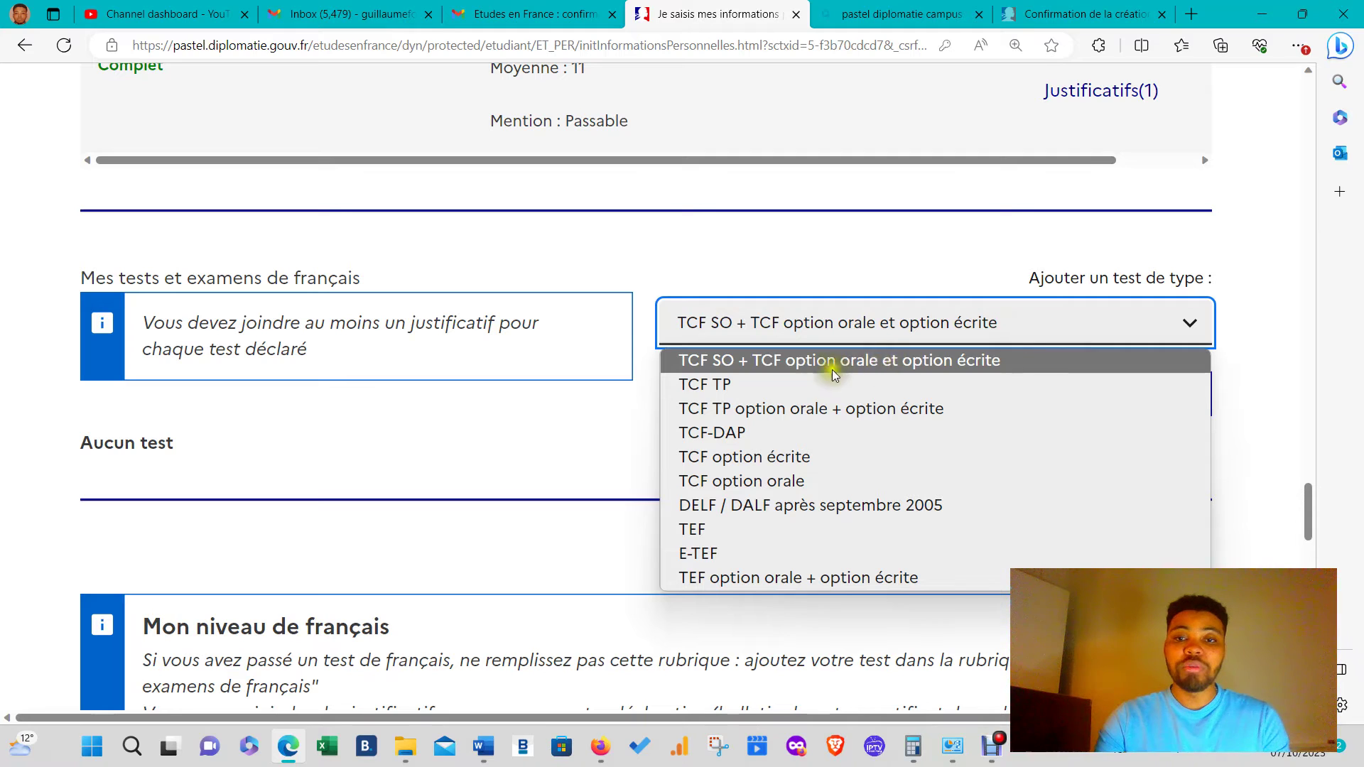
left_click(744, 388)
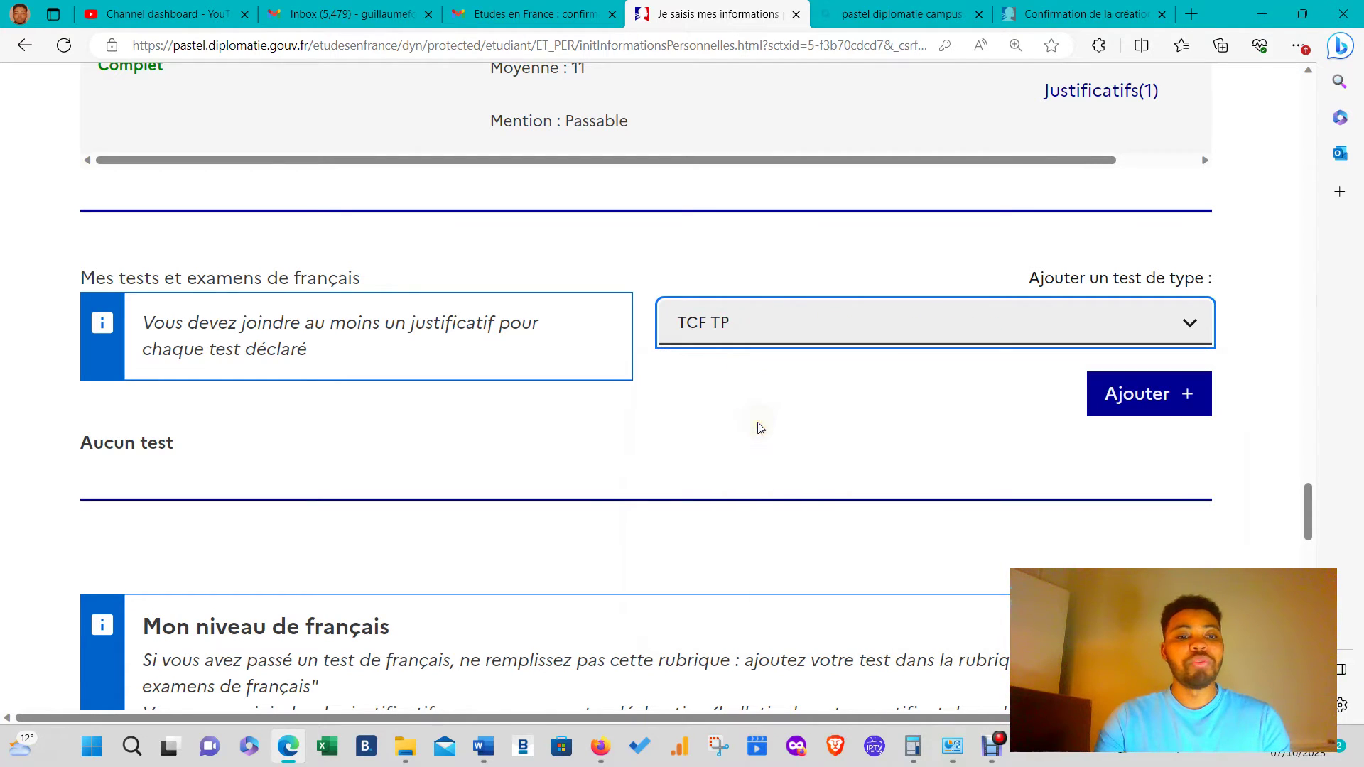
left_click(831, 334)
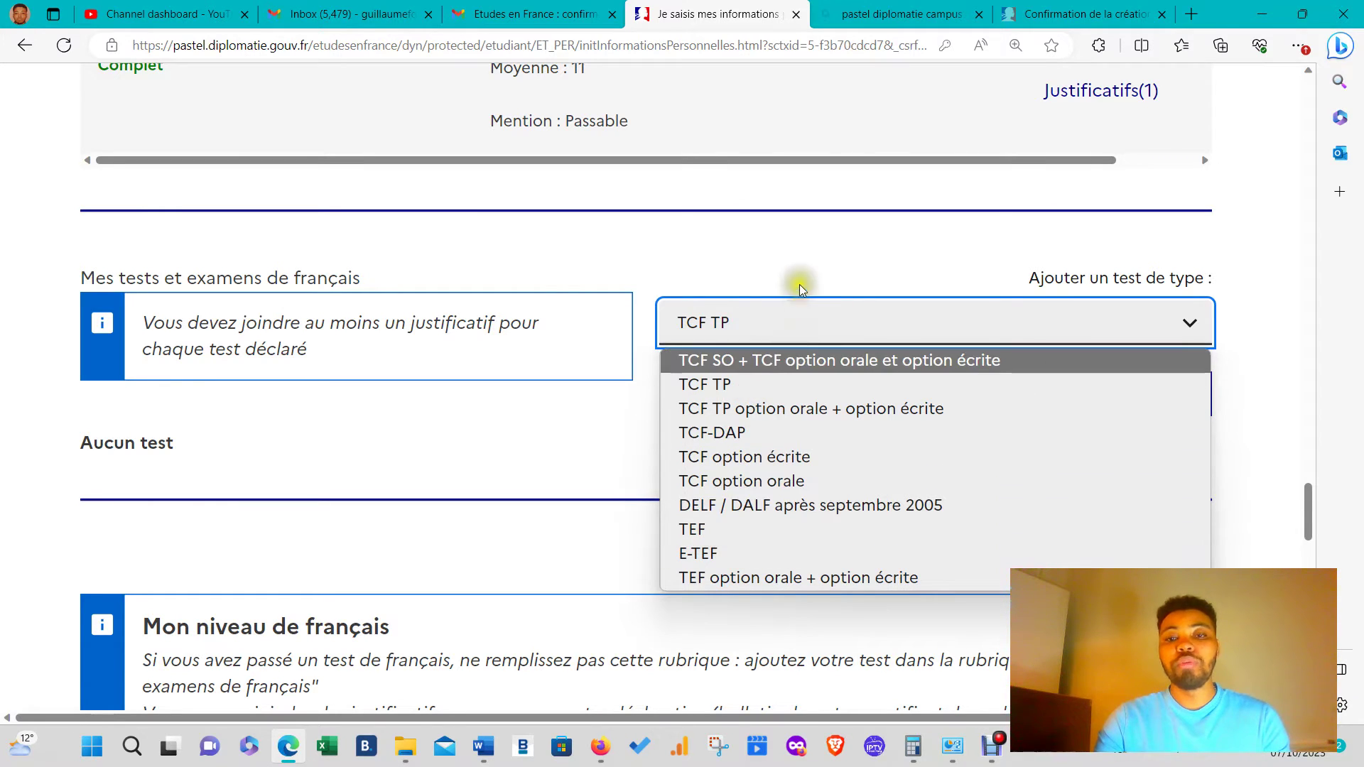
left_click(773, 275)
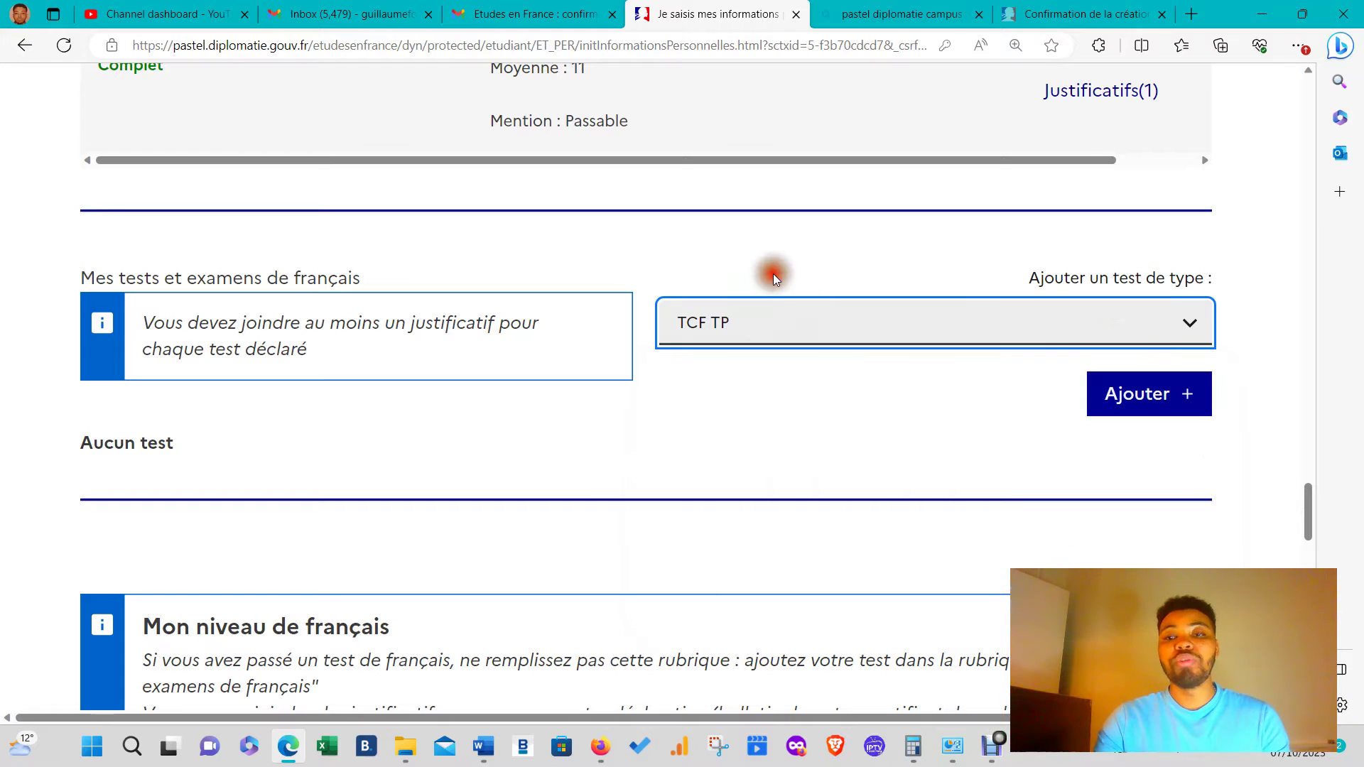
left_click(1180, 397)
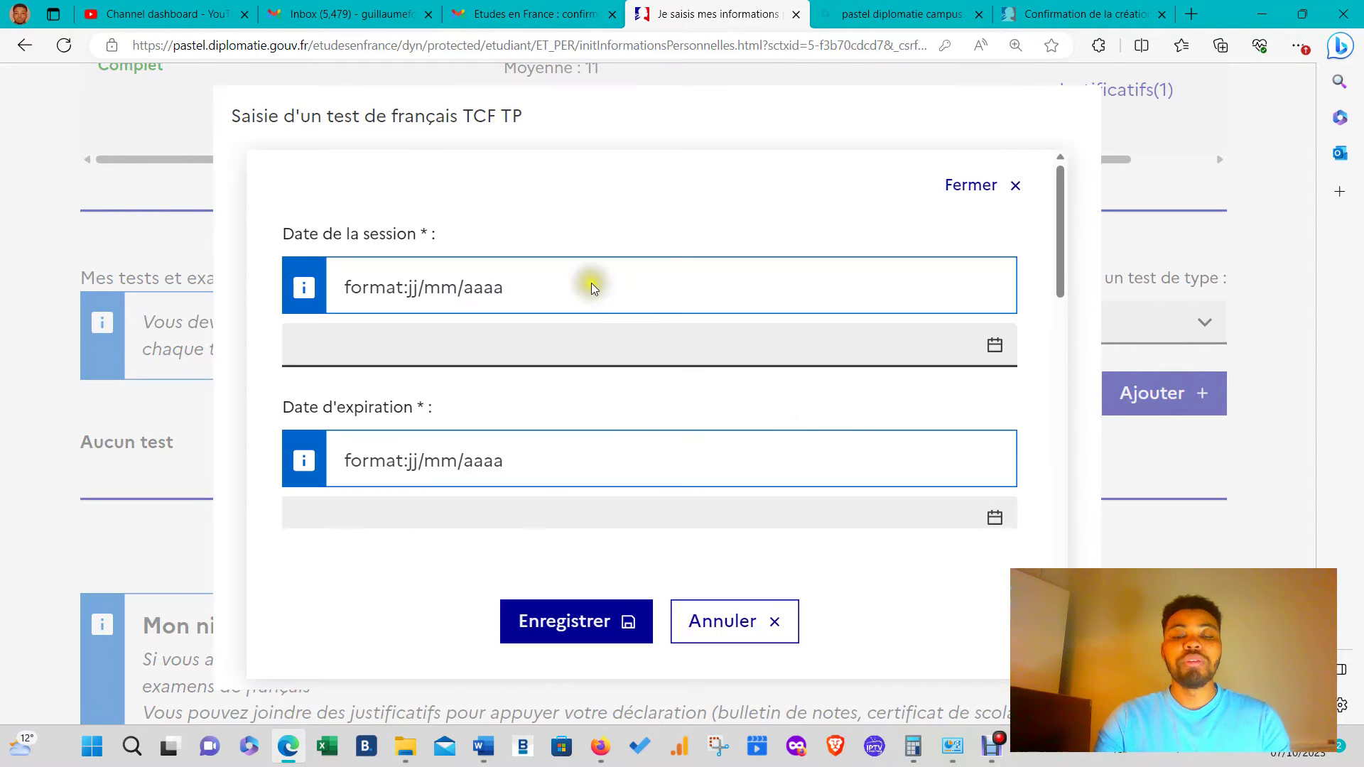
- Correct the session date to 04/02/2023 and set the expiration date to 05/02/2024
left_click(406, 338)
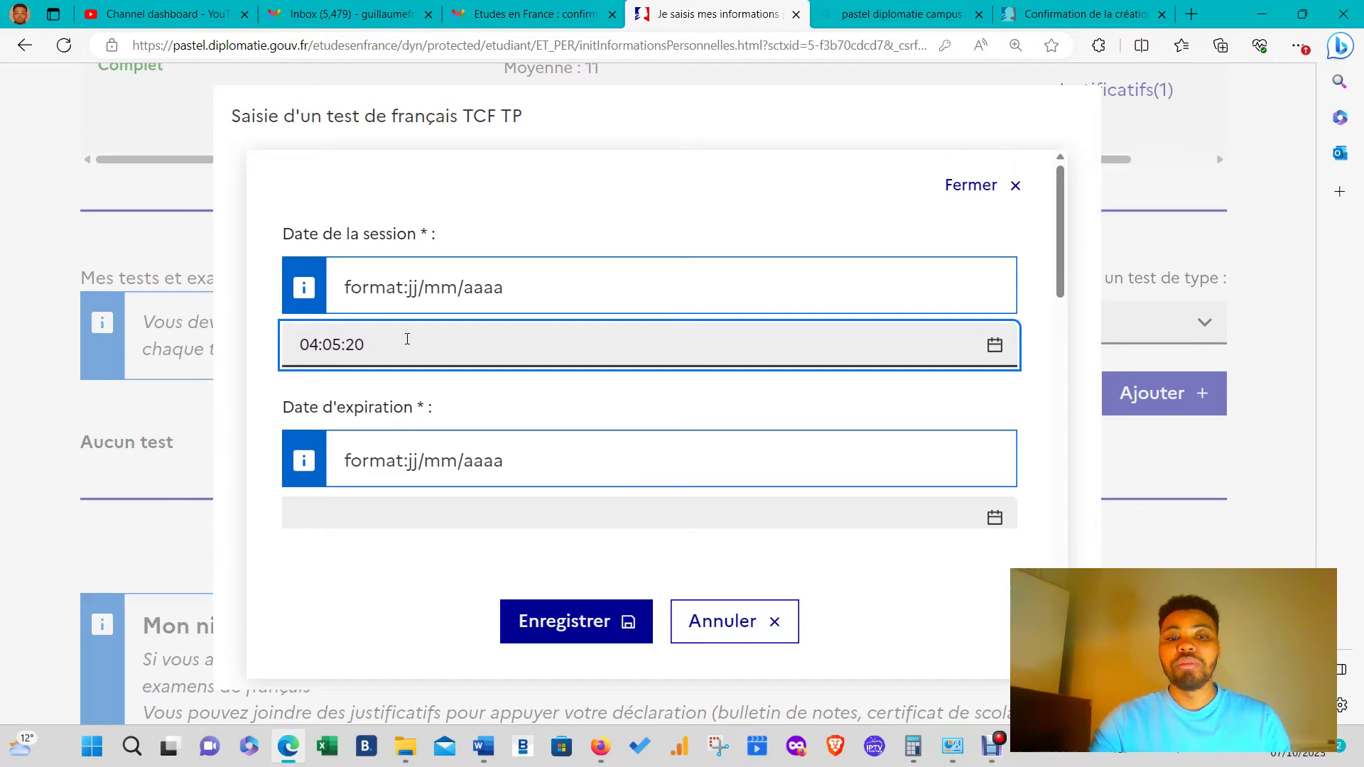
key("BackSpace")
key("BackSpace")
key("BackSpace")
key("BackSpace")
key("BackSpace")
key("BackSpace")
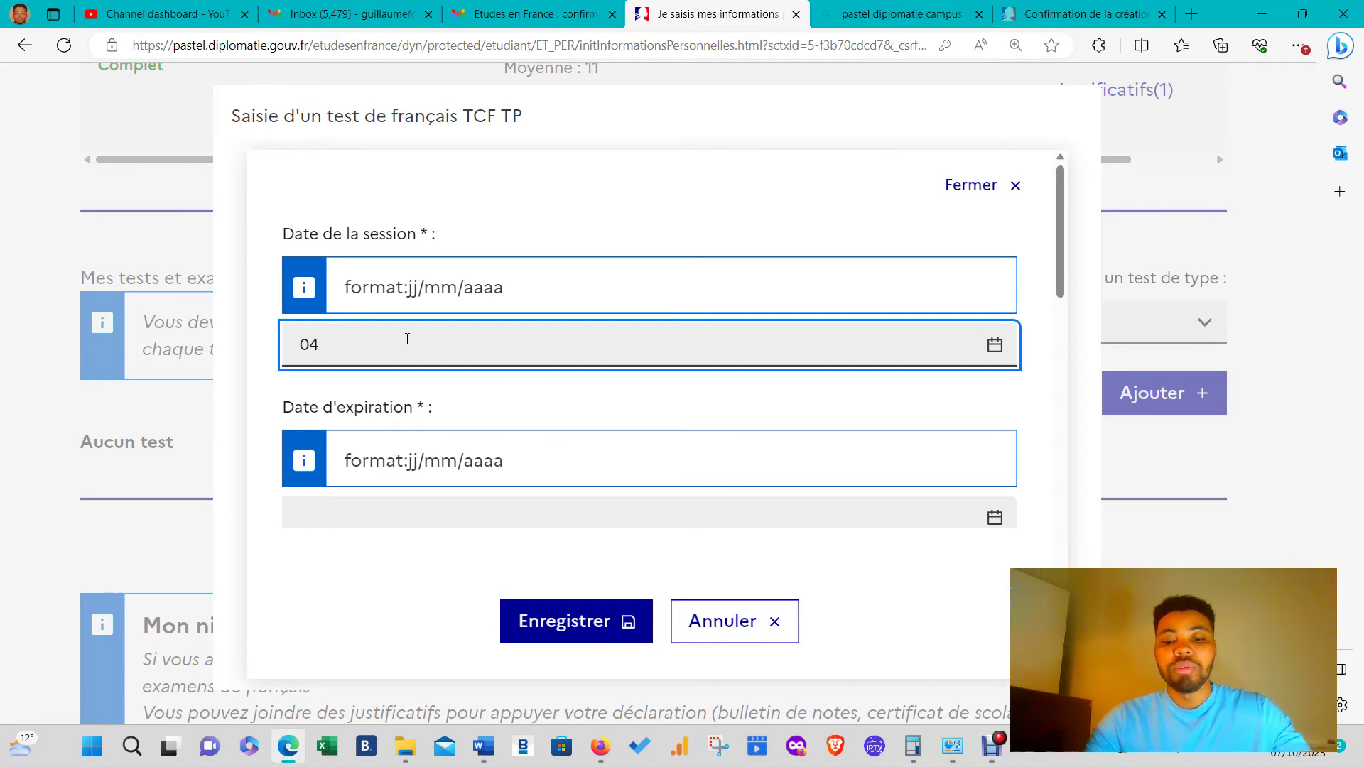
type("/02")
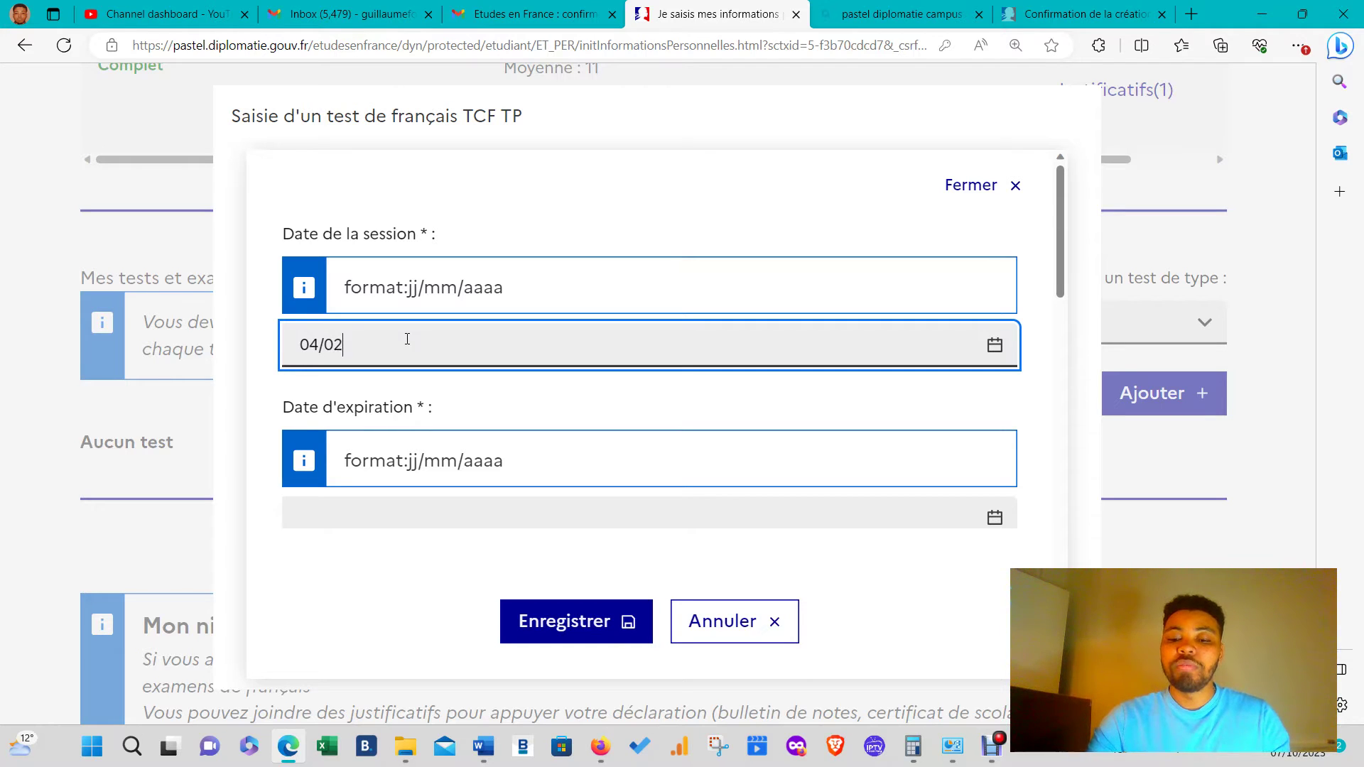
type("/2023")
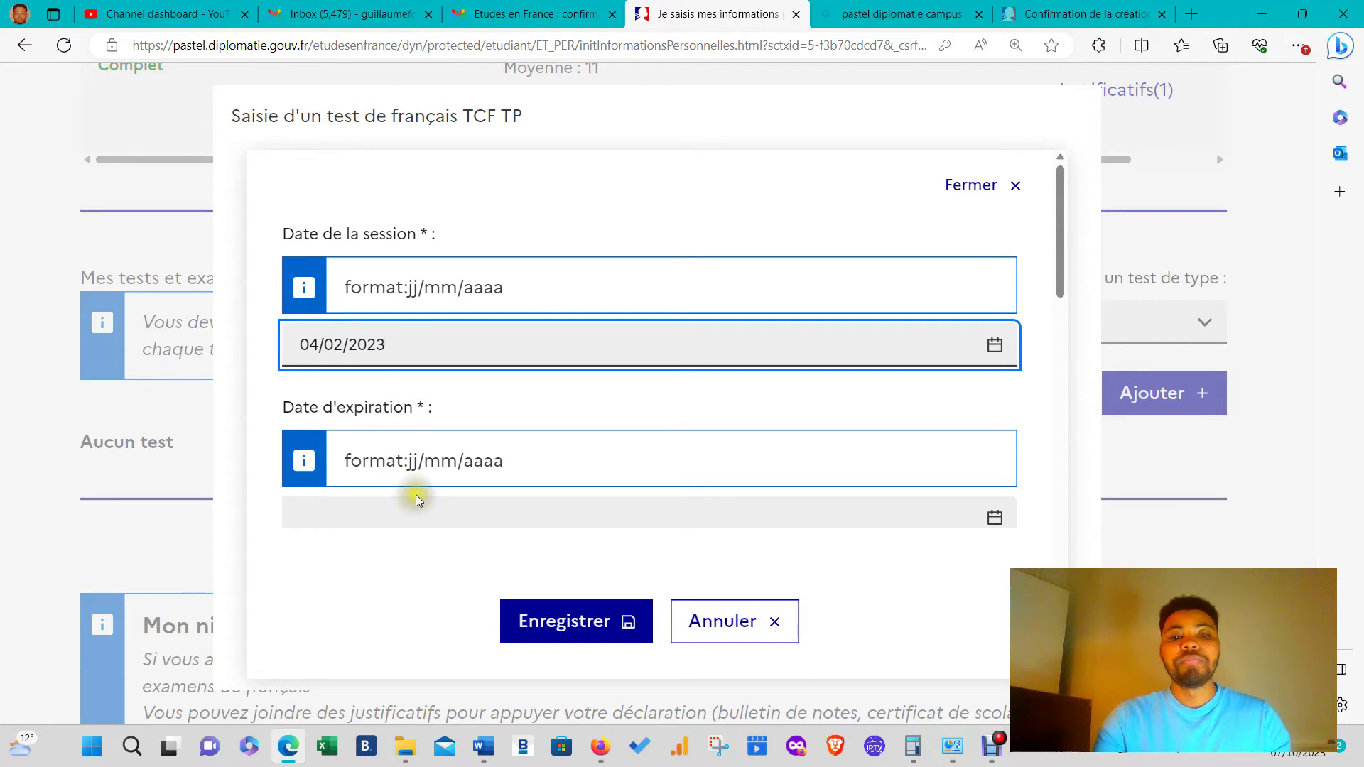
left_click(419, 506)
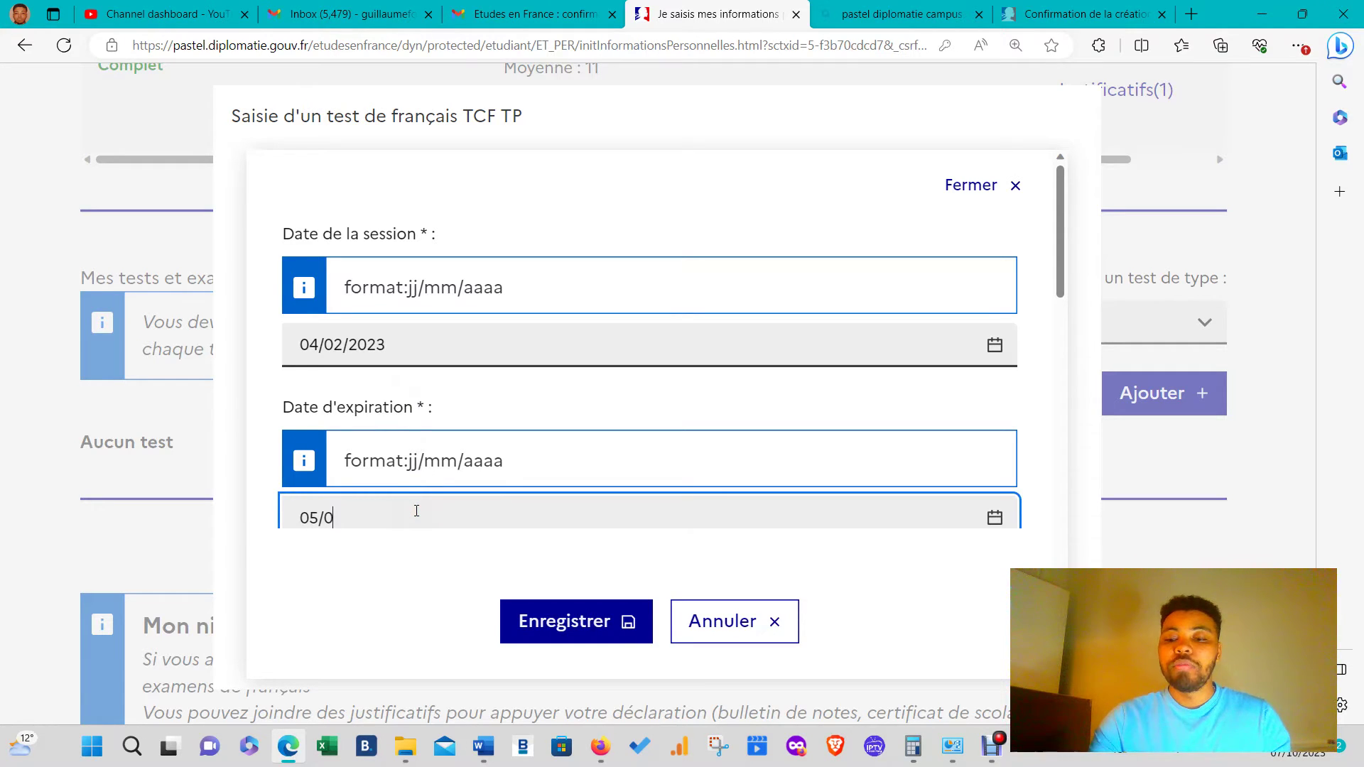
type("05/02/2024")
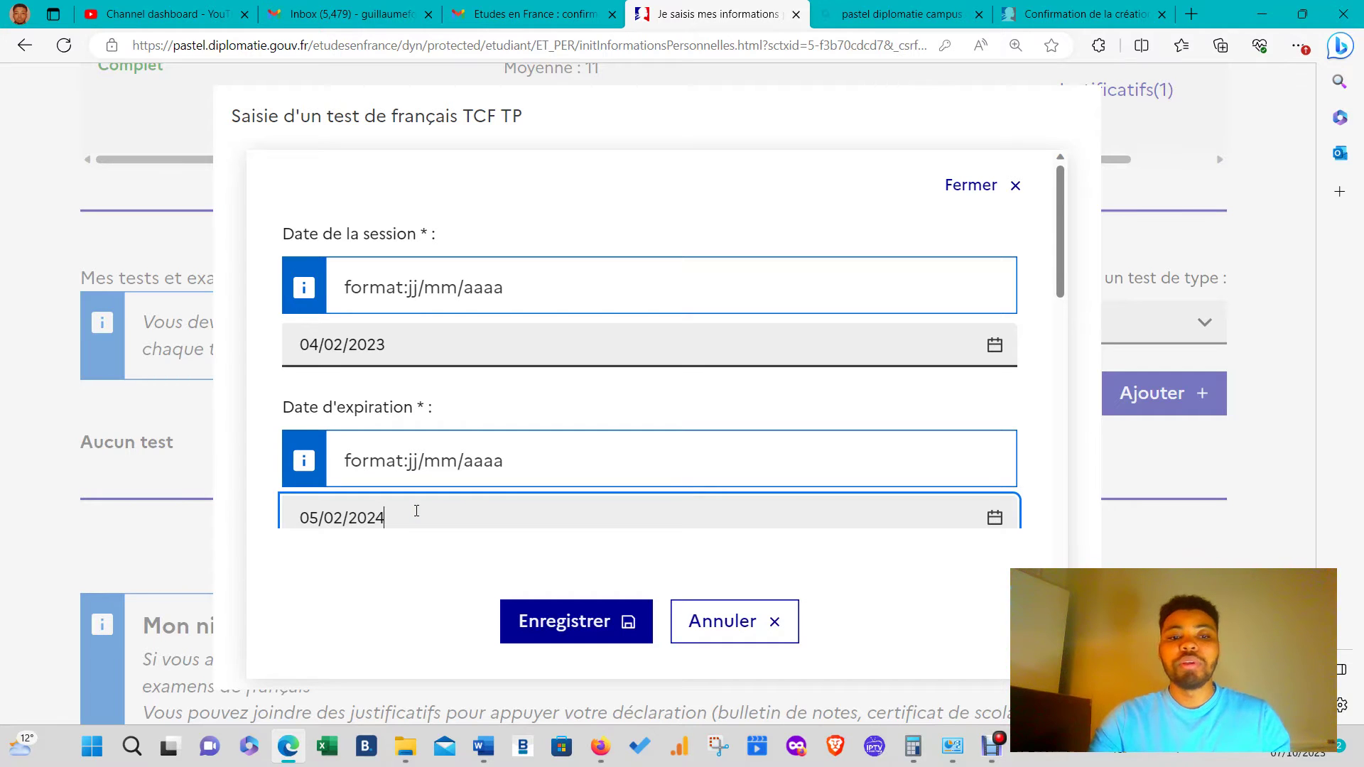
scroll(455, 440, "down", 4)
left_click(407, 301)
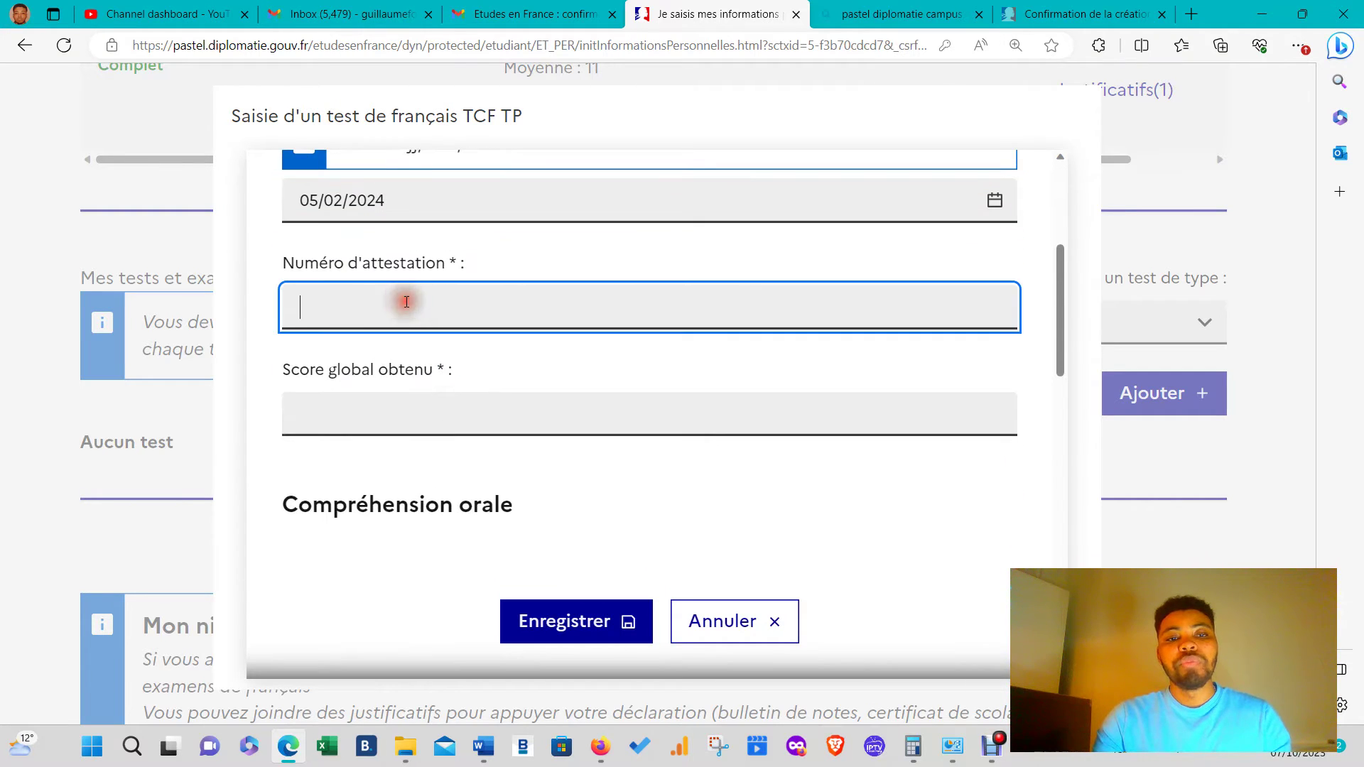
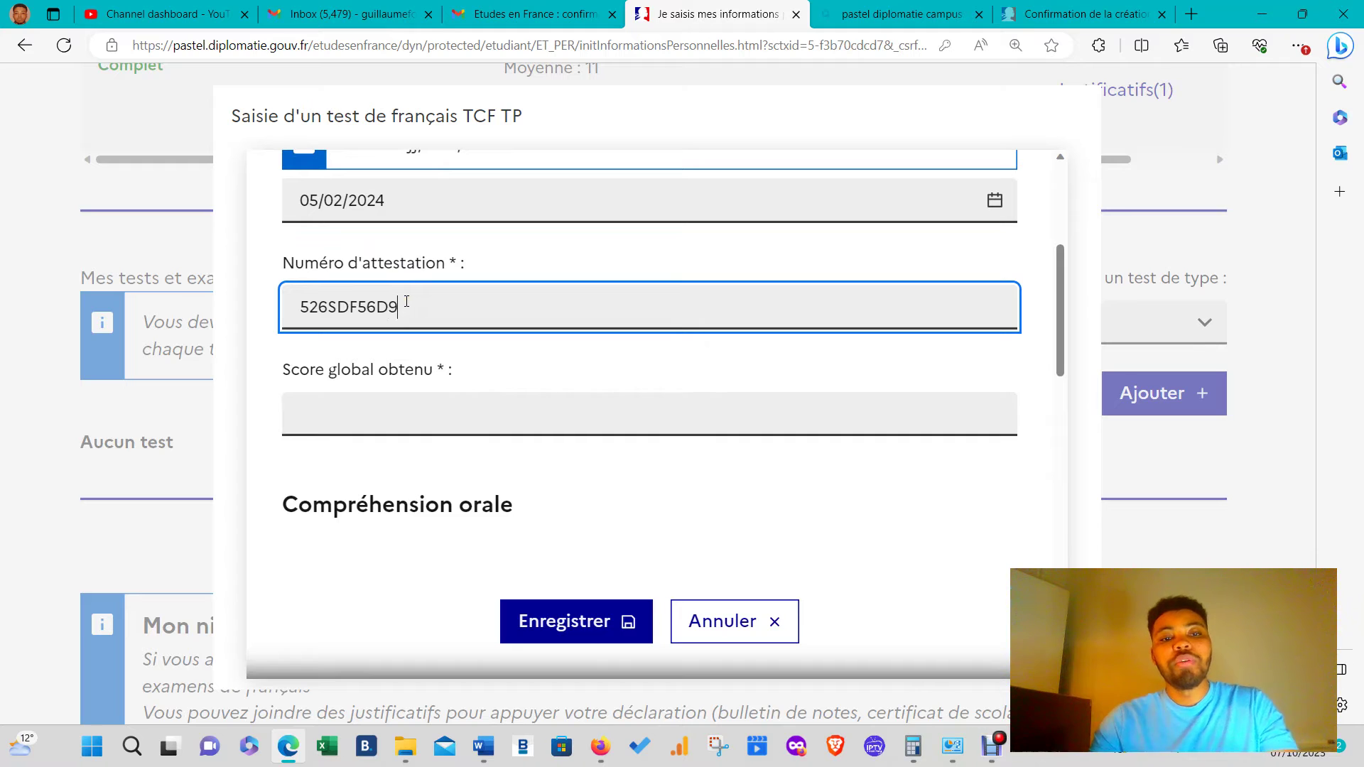
- Enter the attestation number, overall score, and the comprehension and structure section scores
left_click(373, 409)
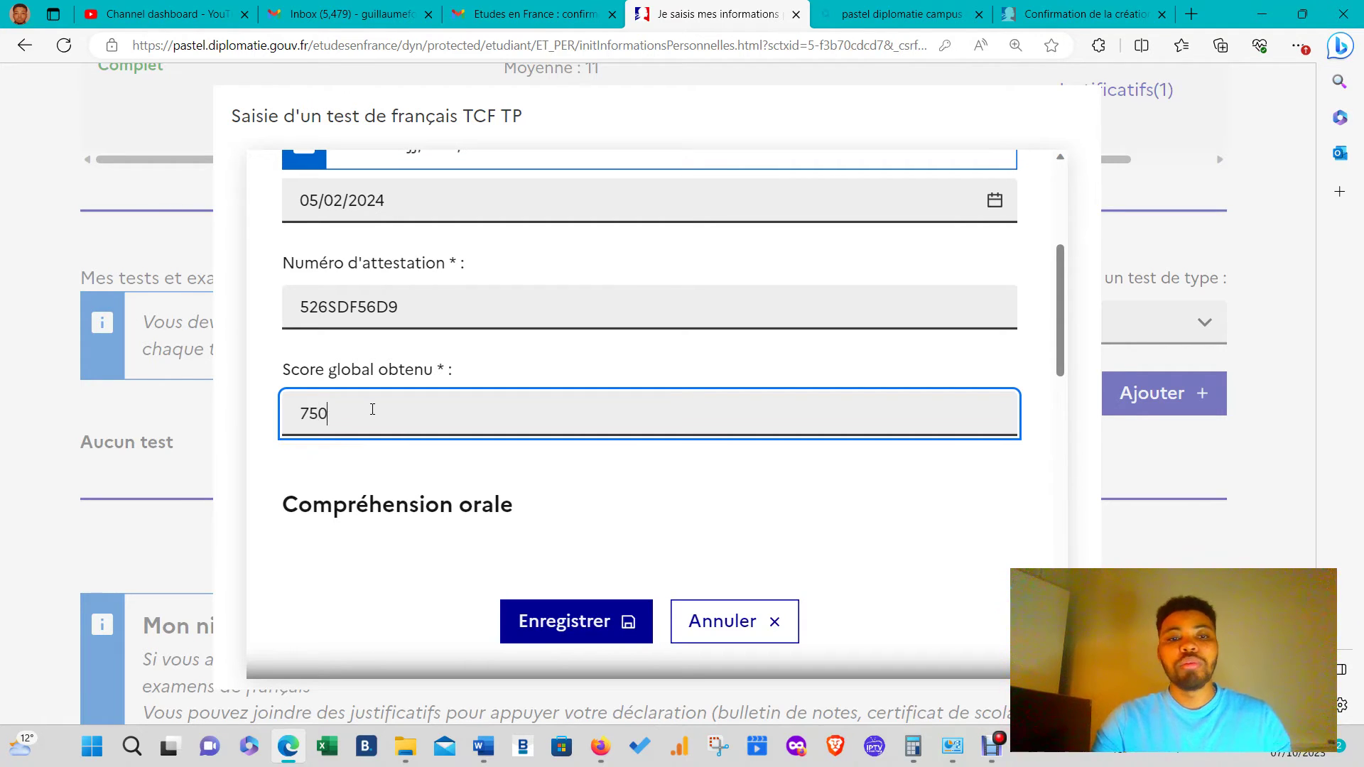
scroll(484, 358, "down", 3)
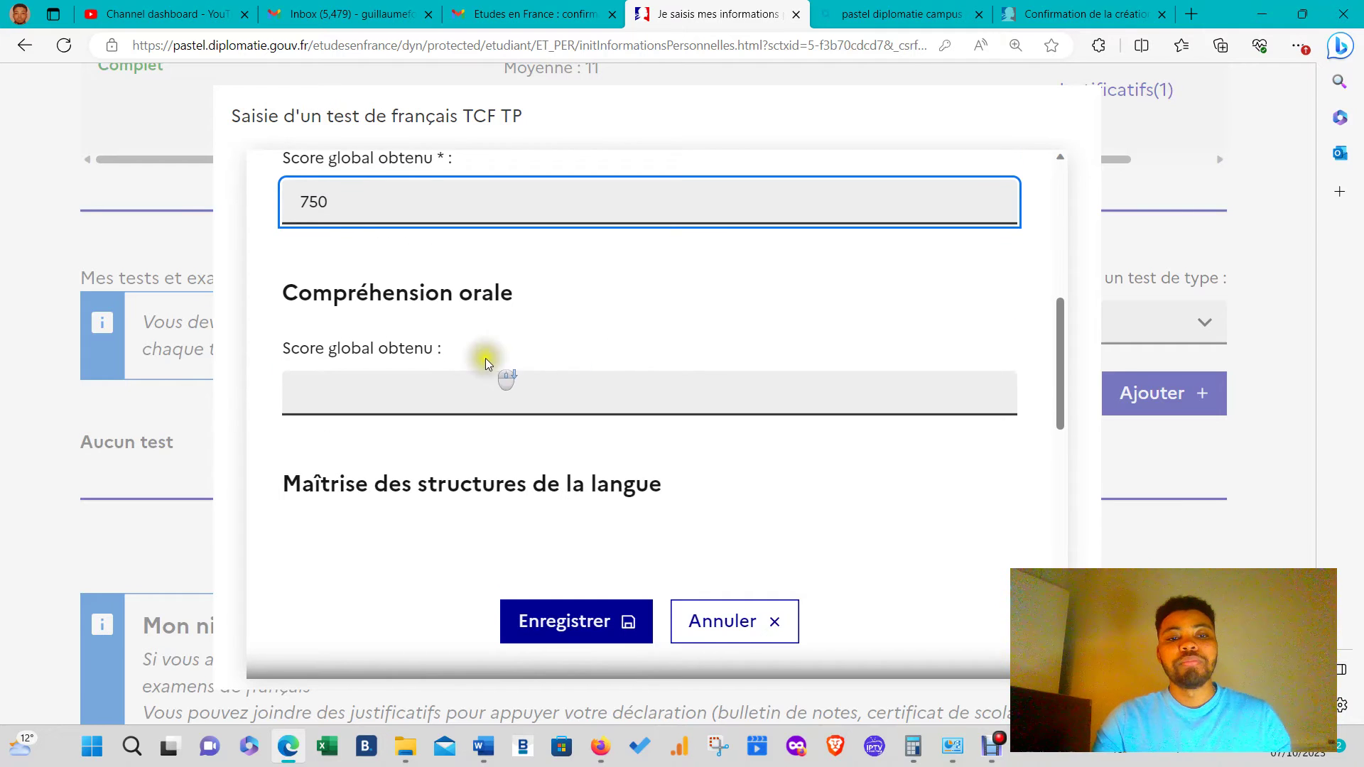
left_click(454, 406)
scroll(444, 323, "up", 3)
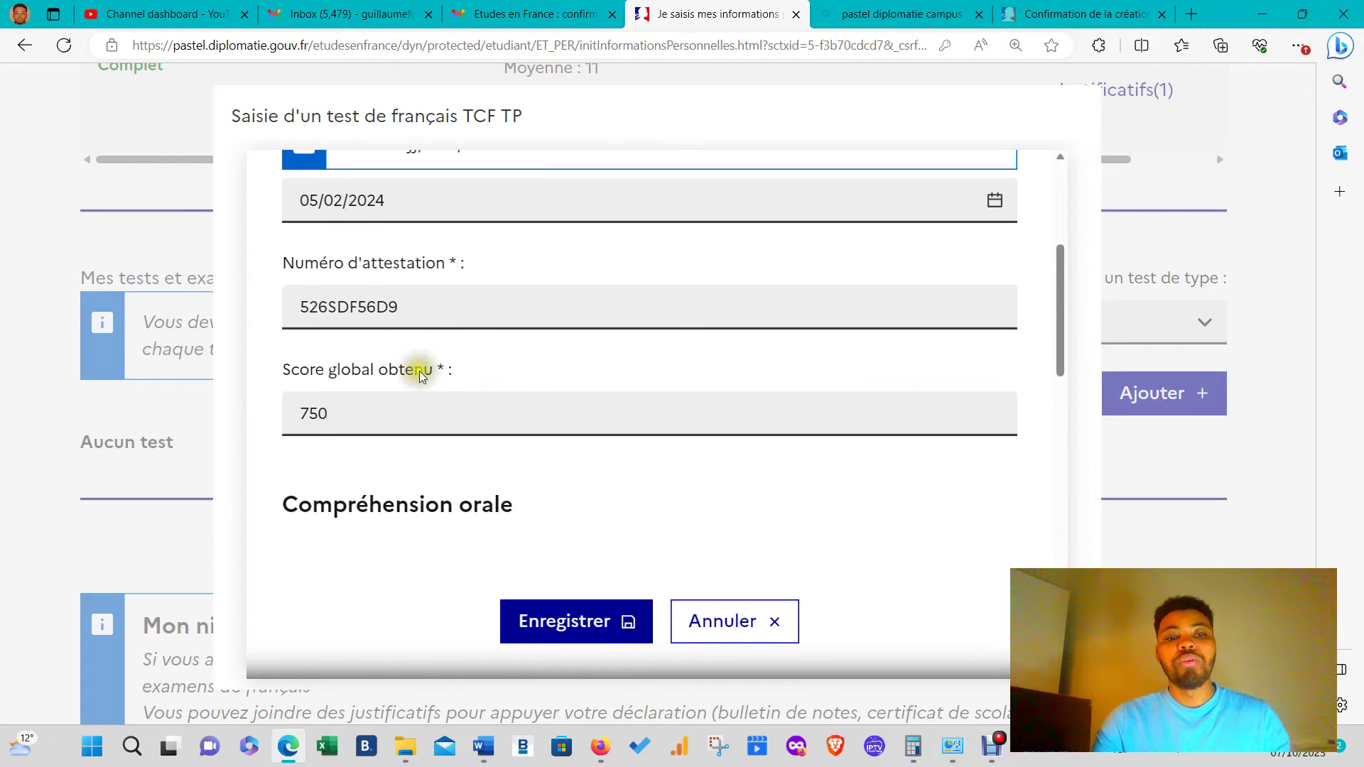
scroll(421, 370, "down", 4)
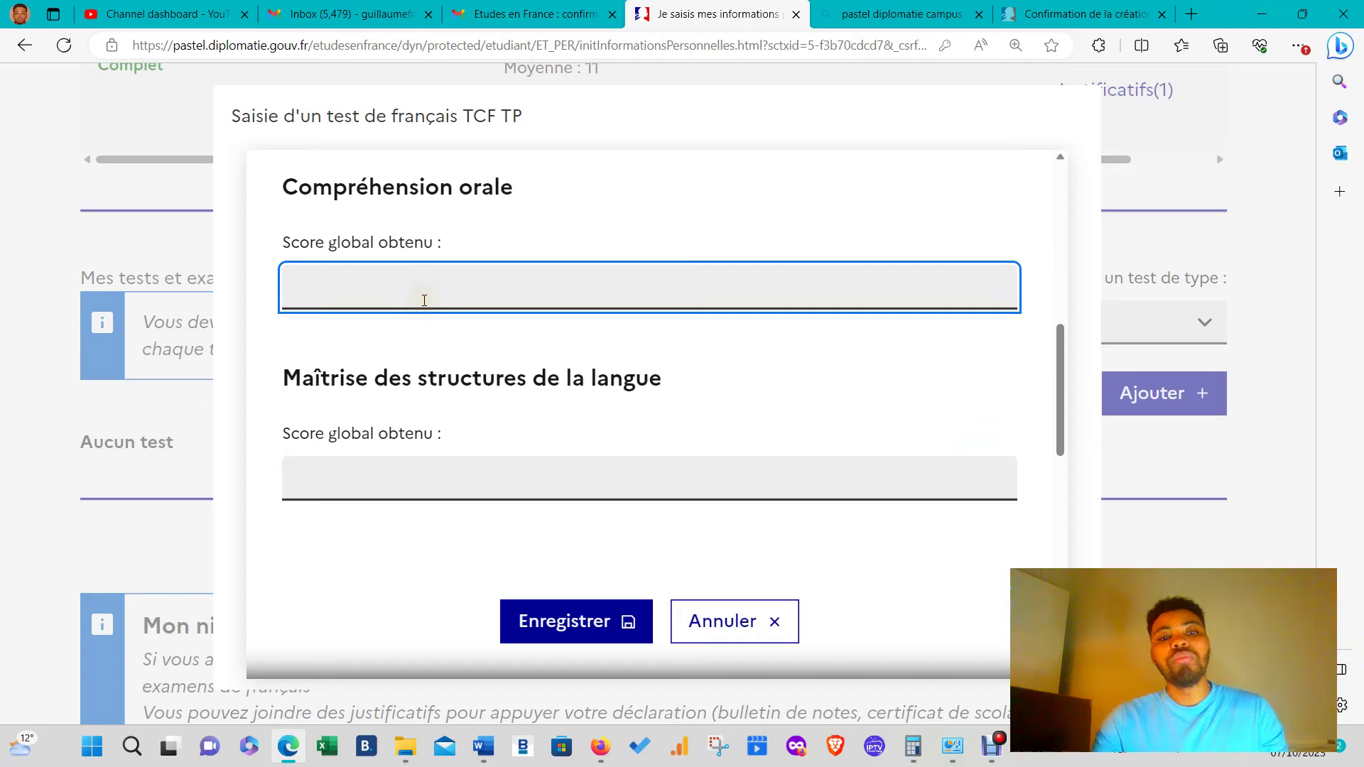
left_click(424, 298)
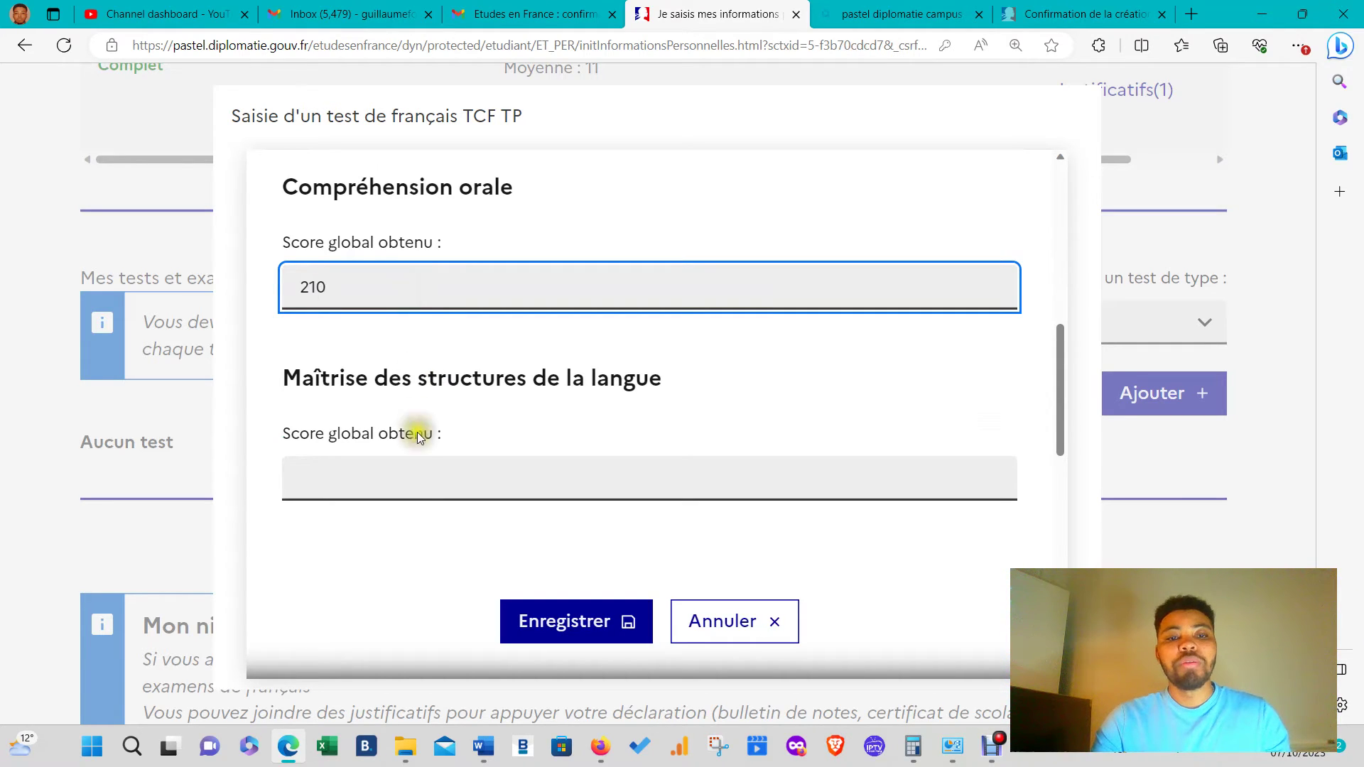
left_click(406, 480)
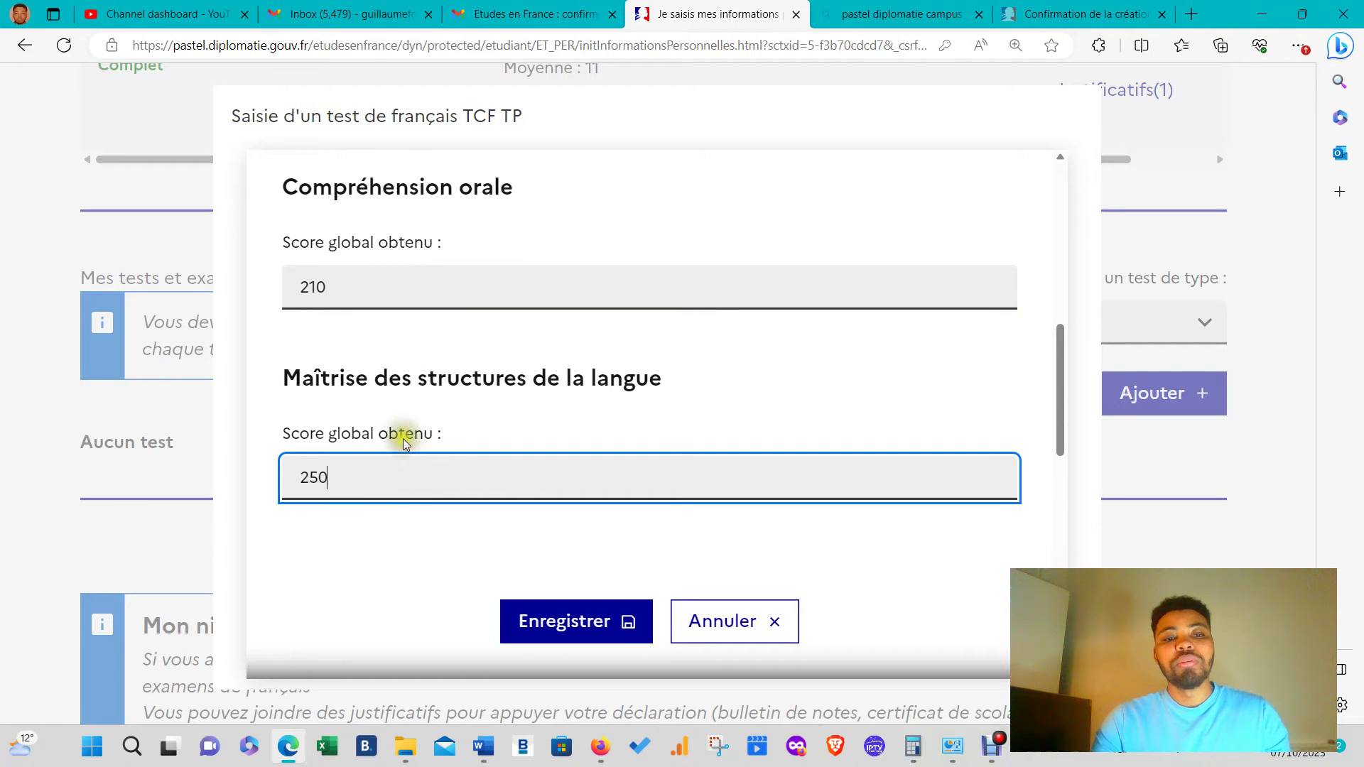
scroll(348, 469, "down", 3)
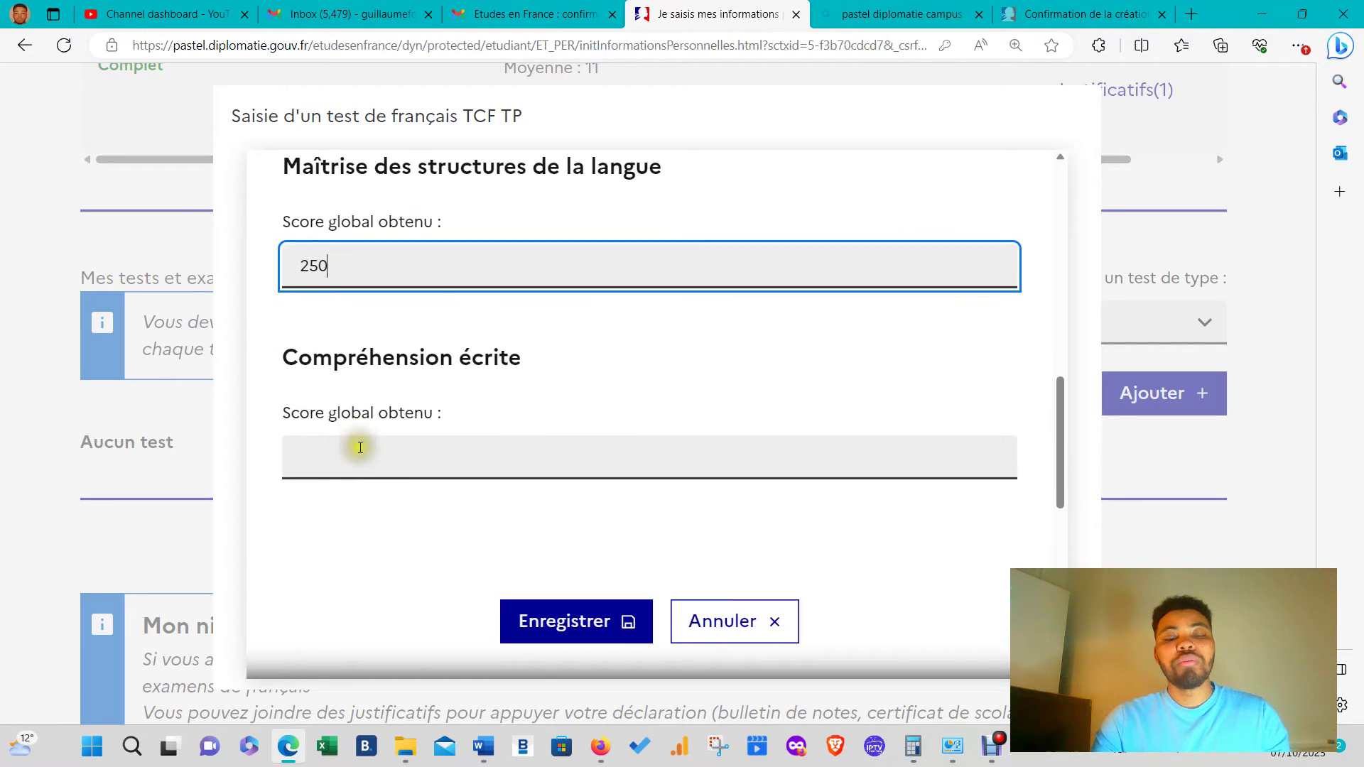
left_click(360, 453)
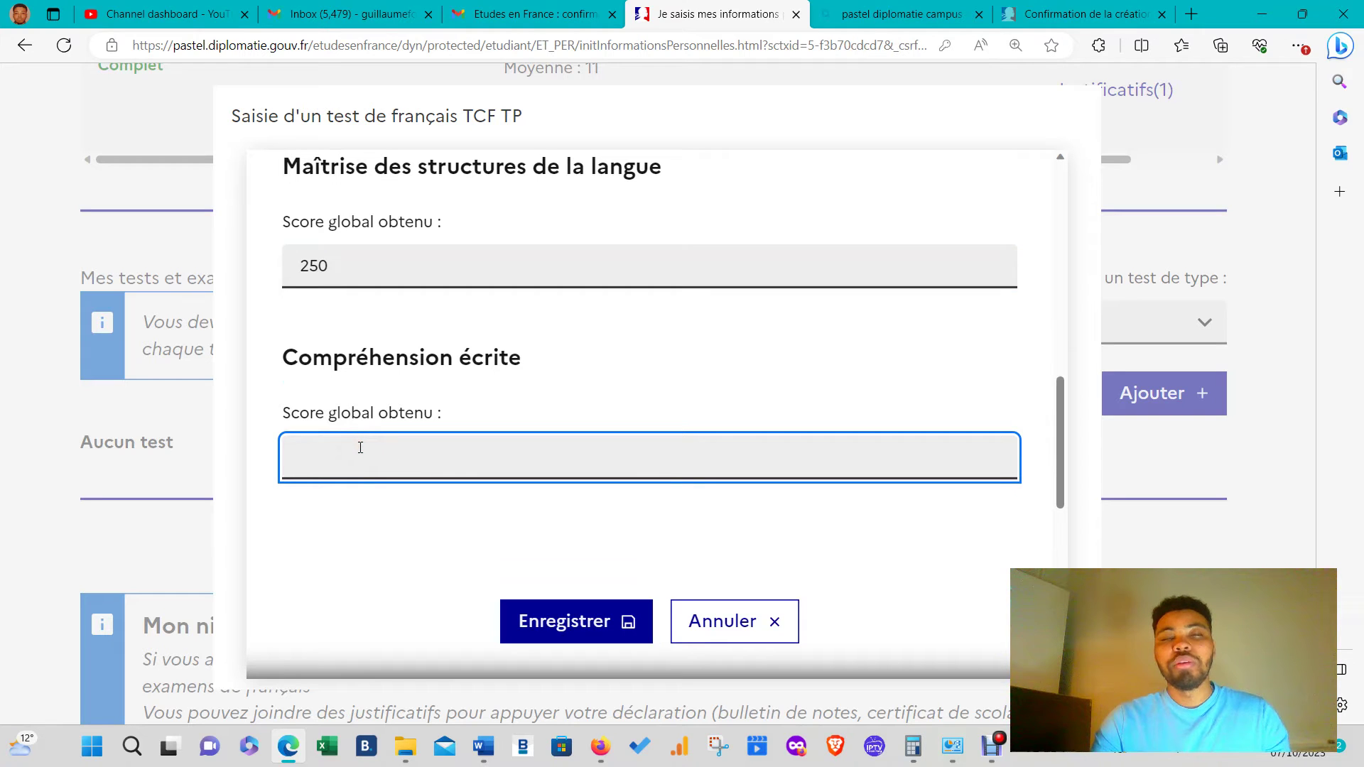
scroll(363, 454, "up", 5)
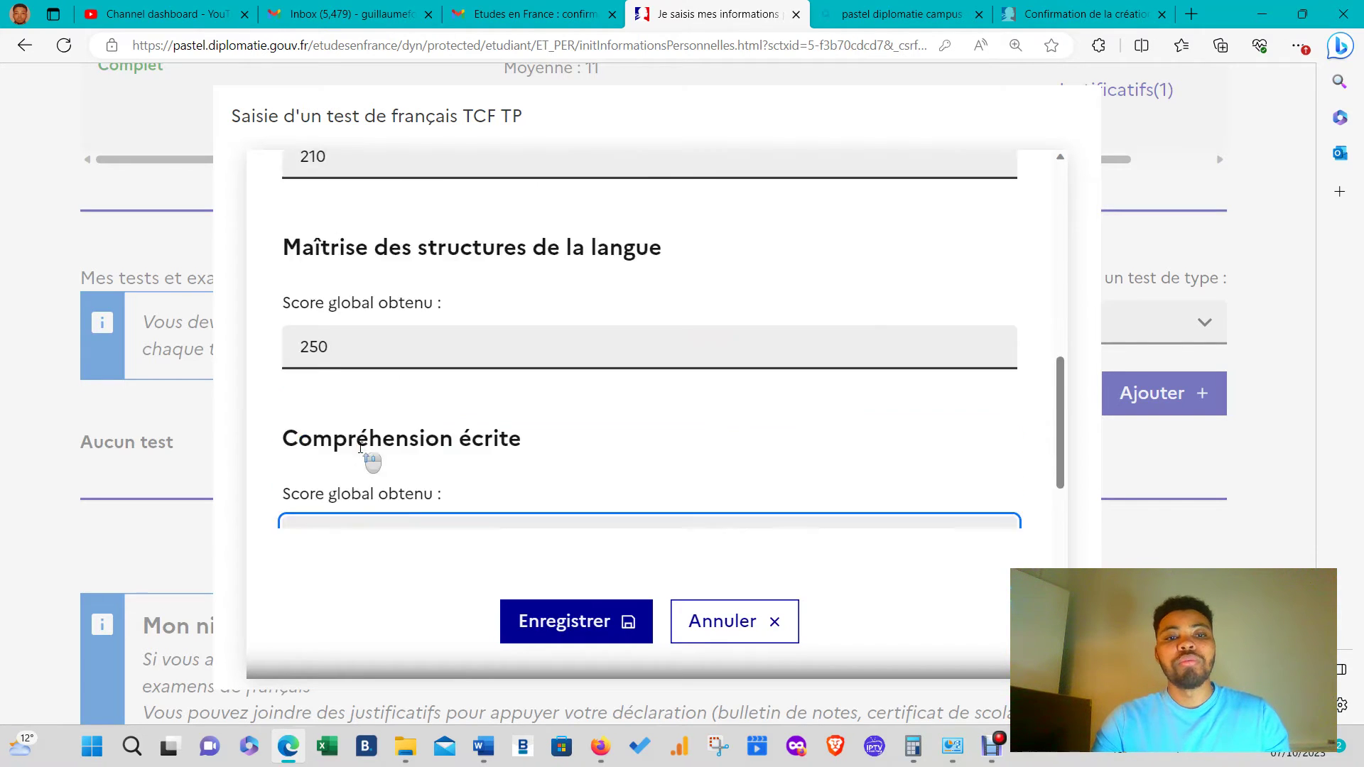
- Correct the overall score and set the Expression orale mark to 15
left_click(390, 317)
key("BackSpace")
key("BackSpace")
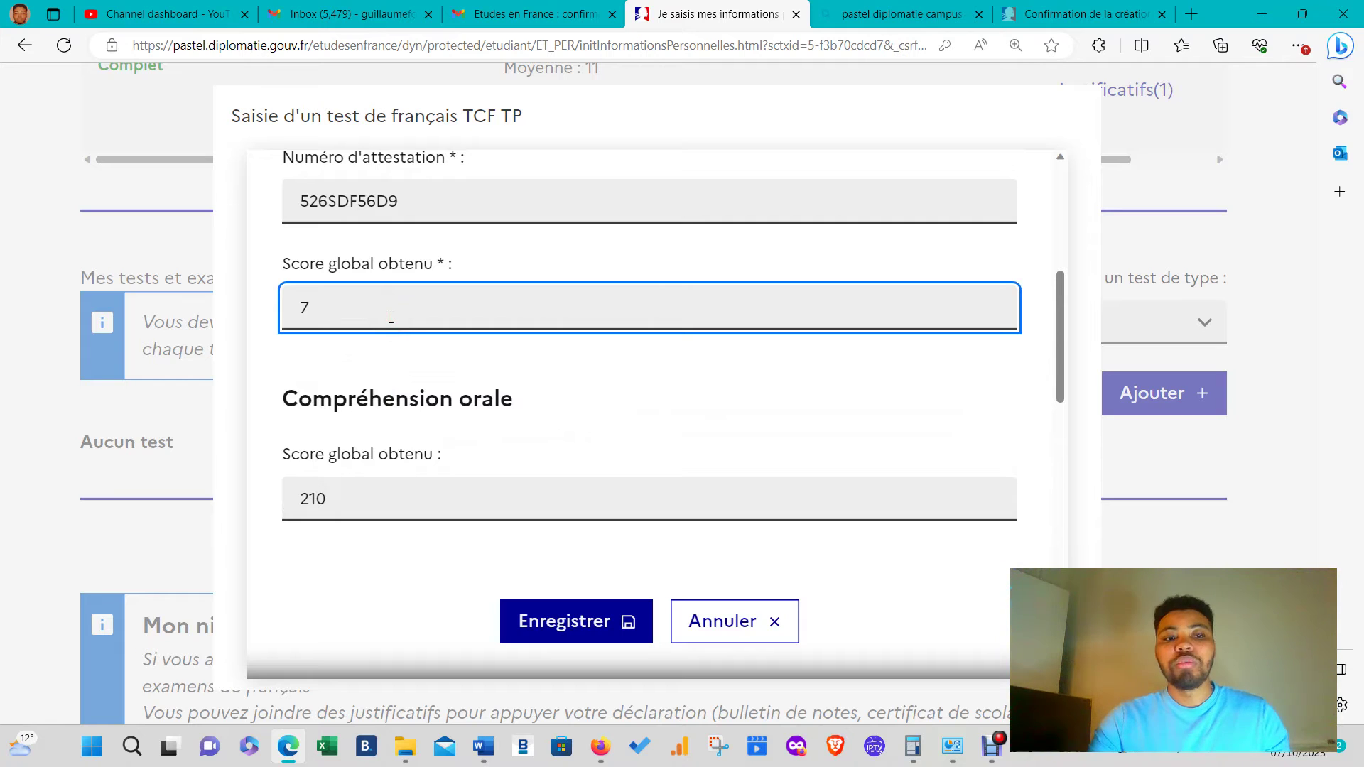
scroll(391, 317, "down", 10)
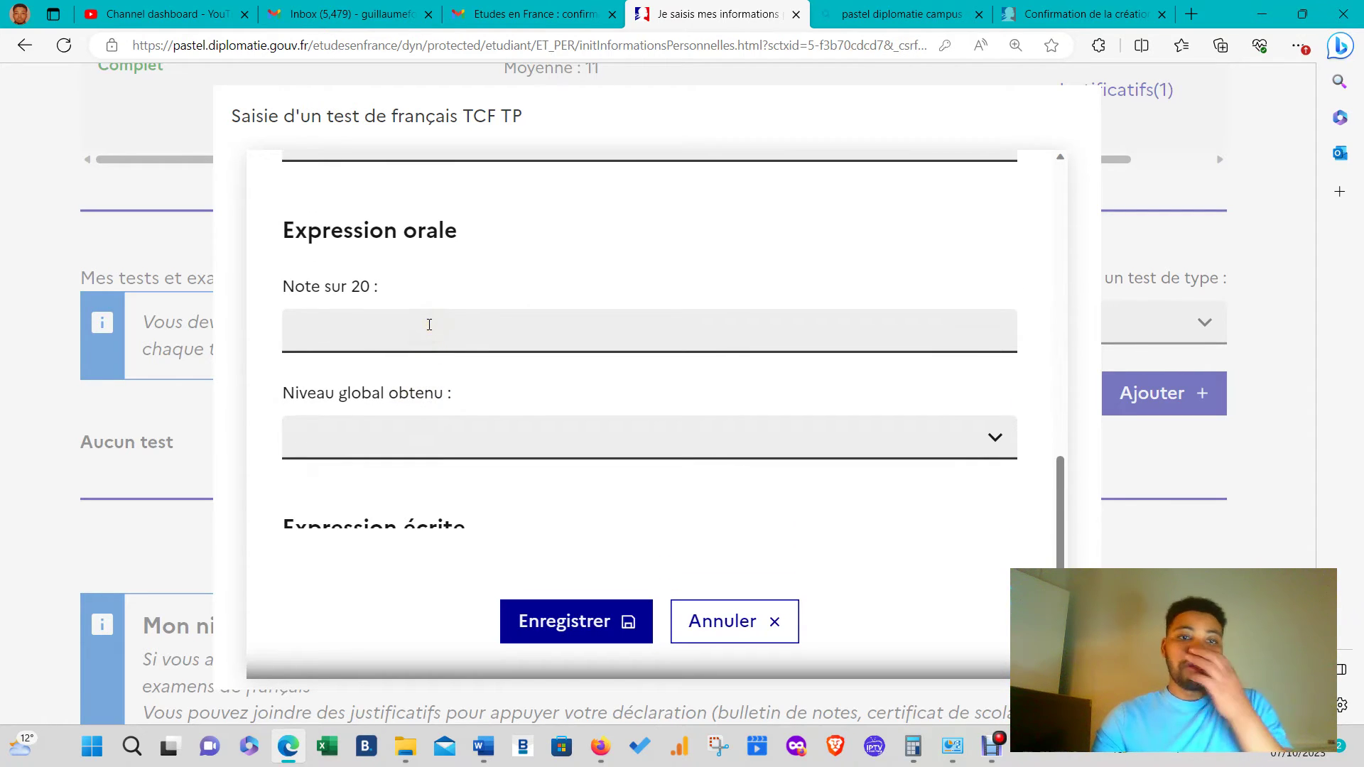
left_click(429, 325)
type("10")
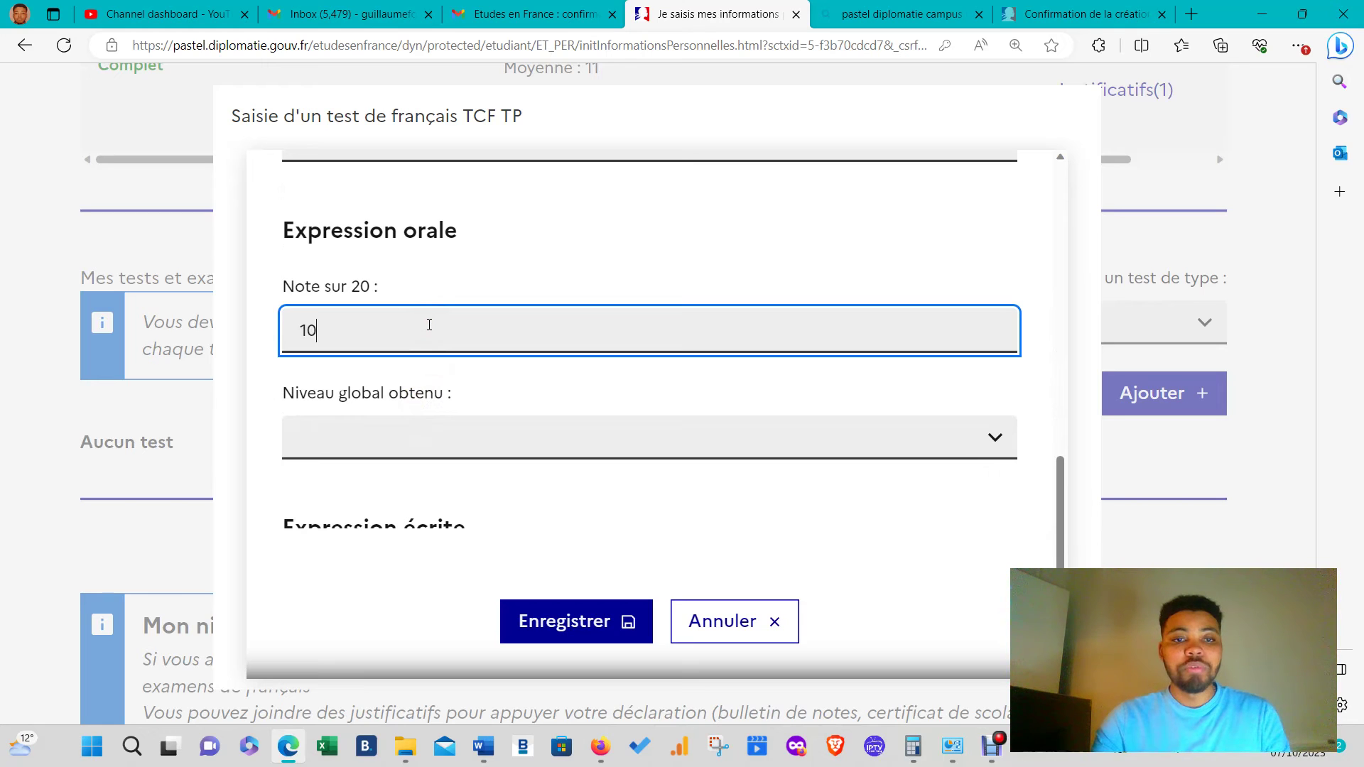
scroll(456, 447, "down", 2)
left_click(415, 418)
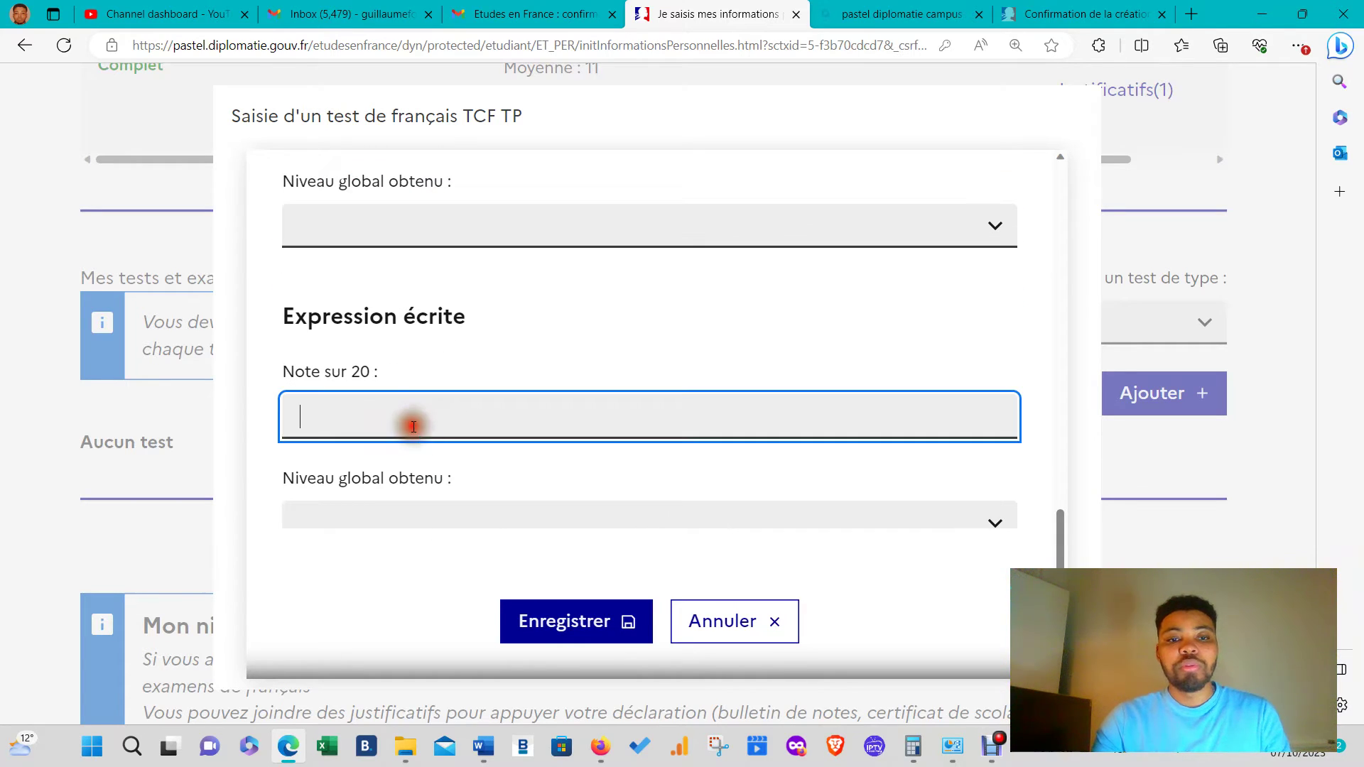
scroll(376, 422, "up", 3)
left_click(343, 315)
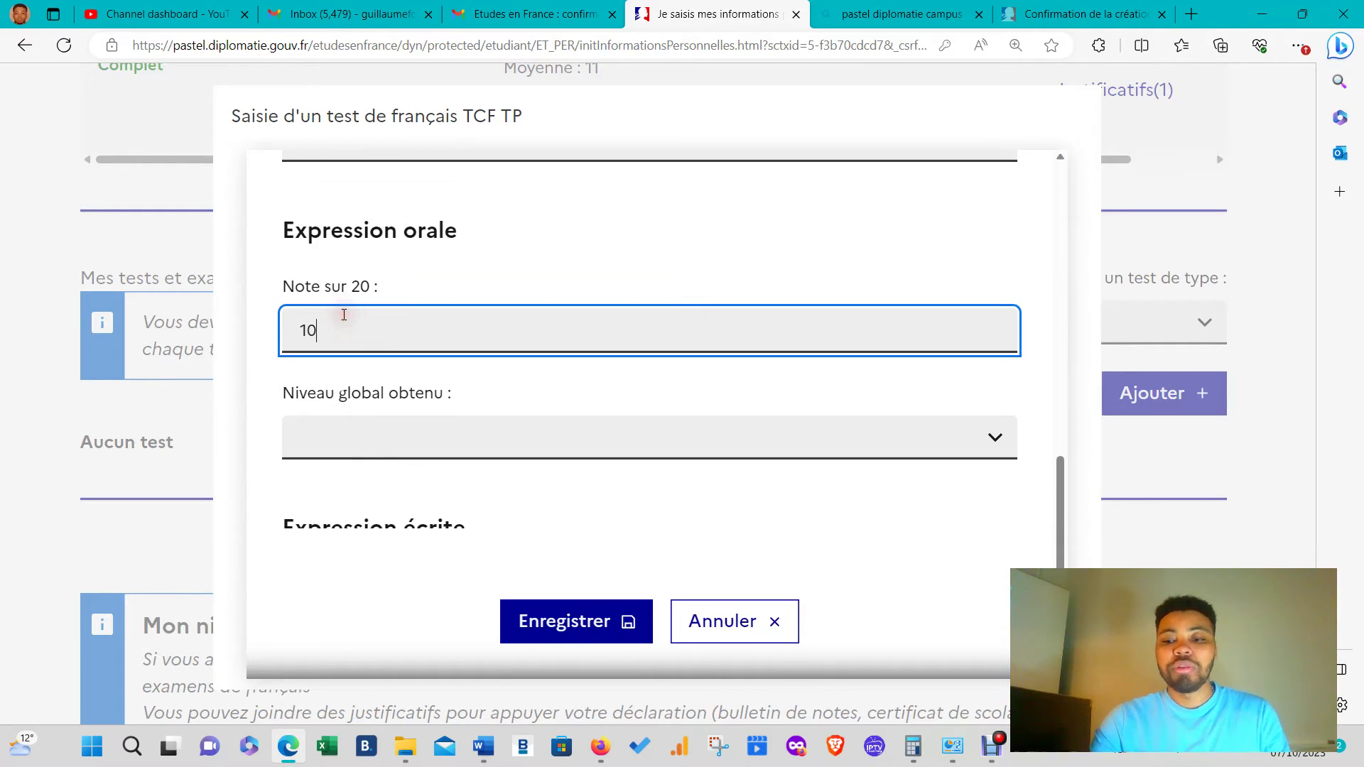
key("BackSpace")
type("5")
scroll(450, 312, "down", 4)
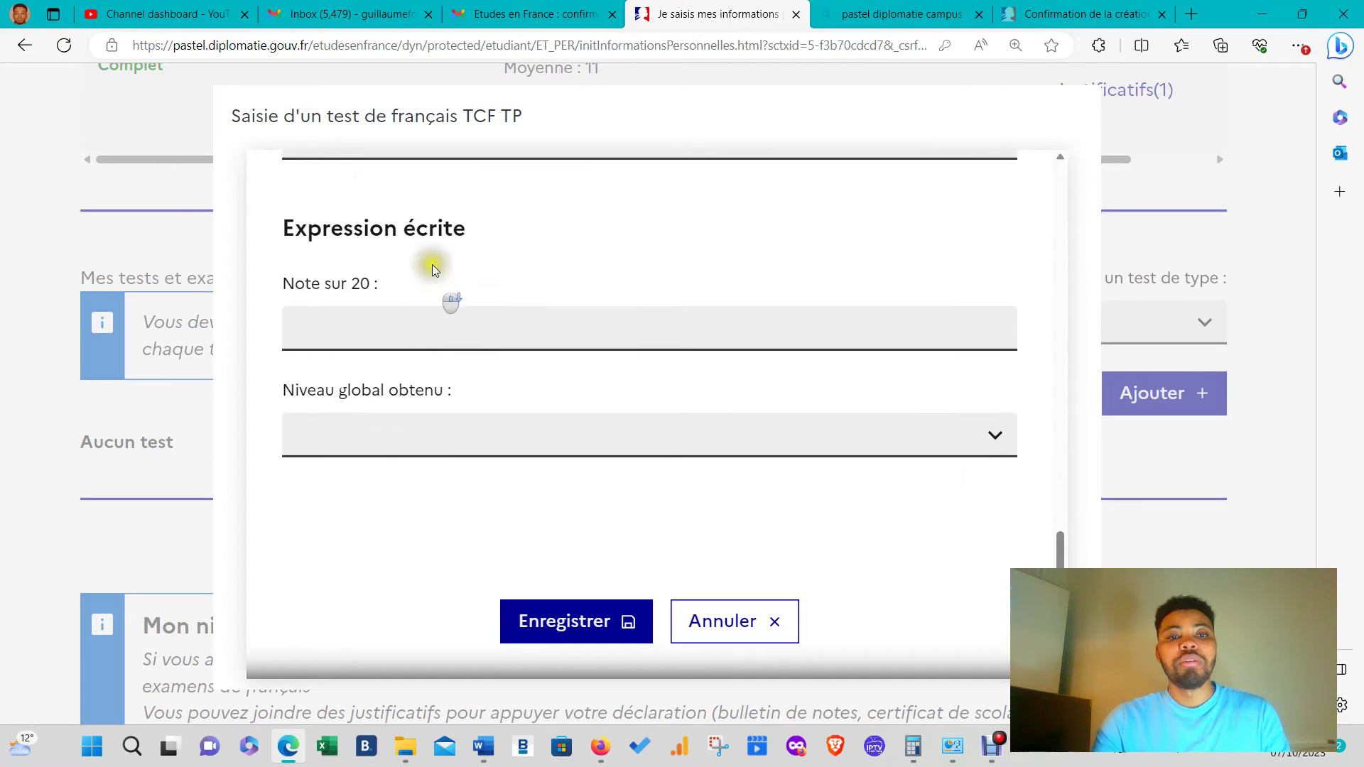
scroll(448, 288, "up", 3)
- Set both expression levels to B2 with Expression écrite mark 14, then attempt to save
left_click(402, 351)
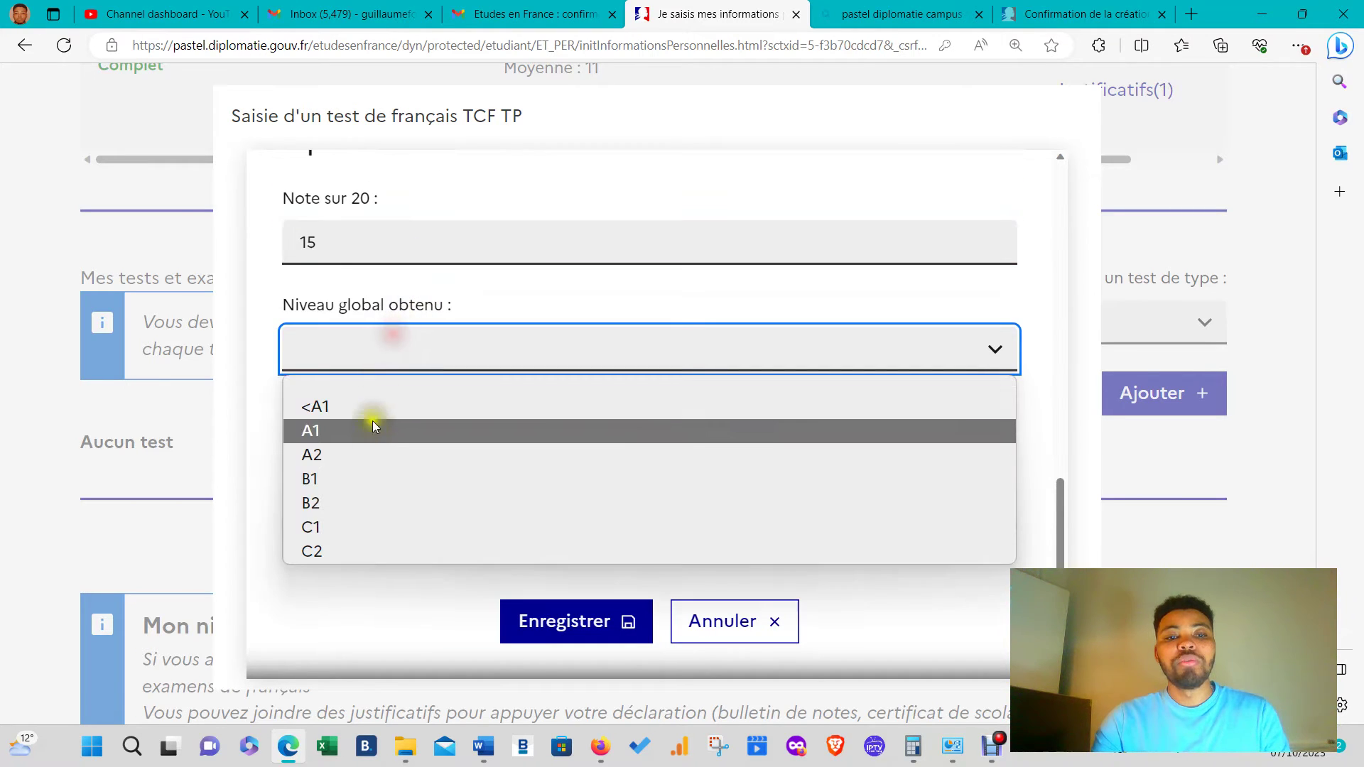
left_click(343, 513)
scroll(386, 420, "down", 3)
left_click(394, 340)
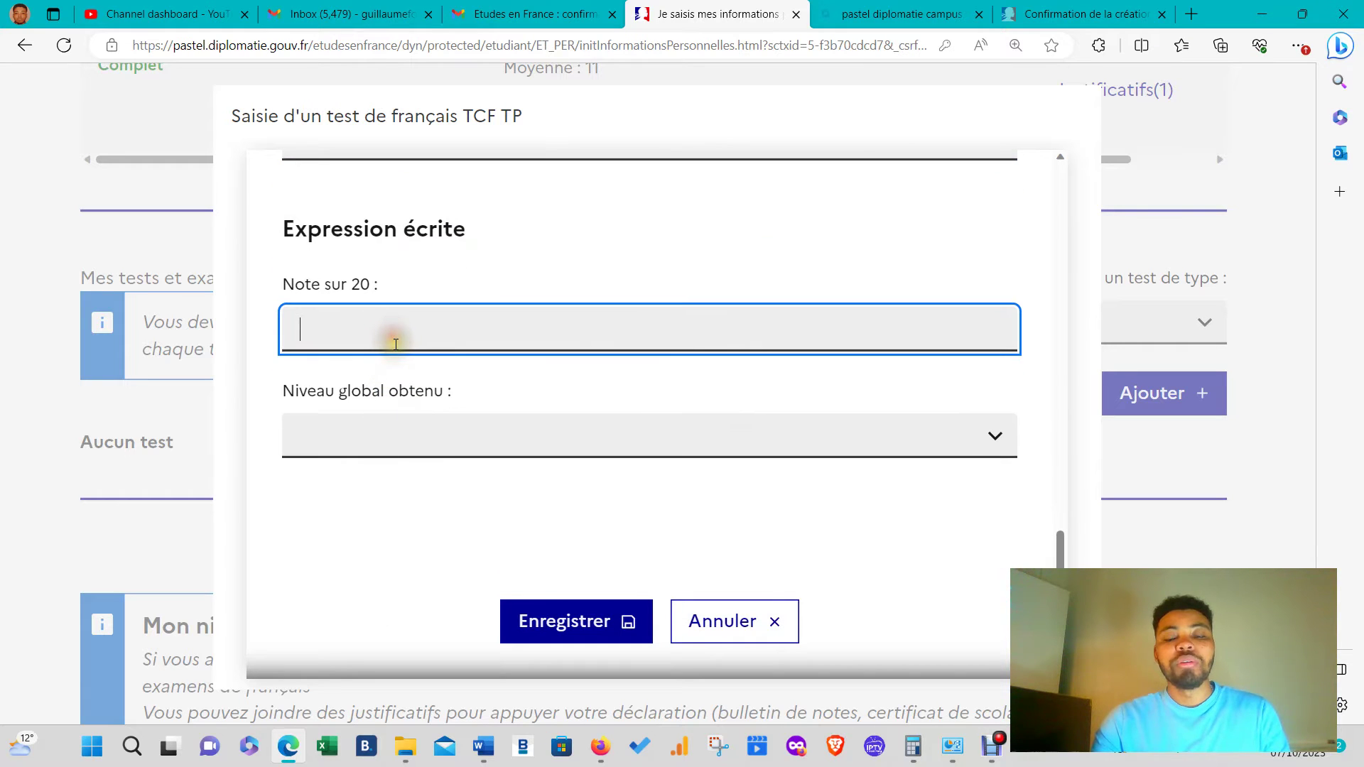
type("14")
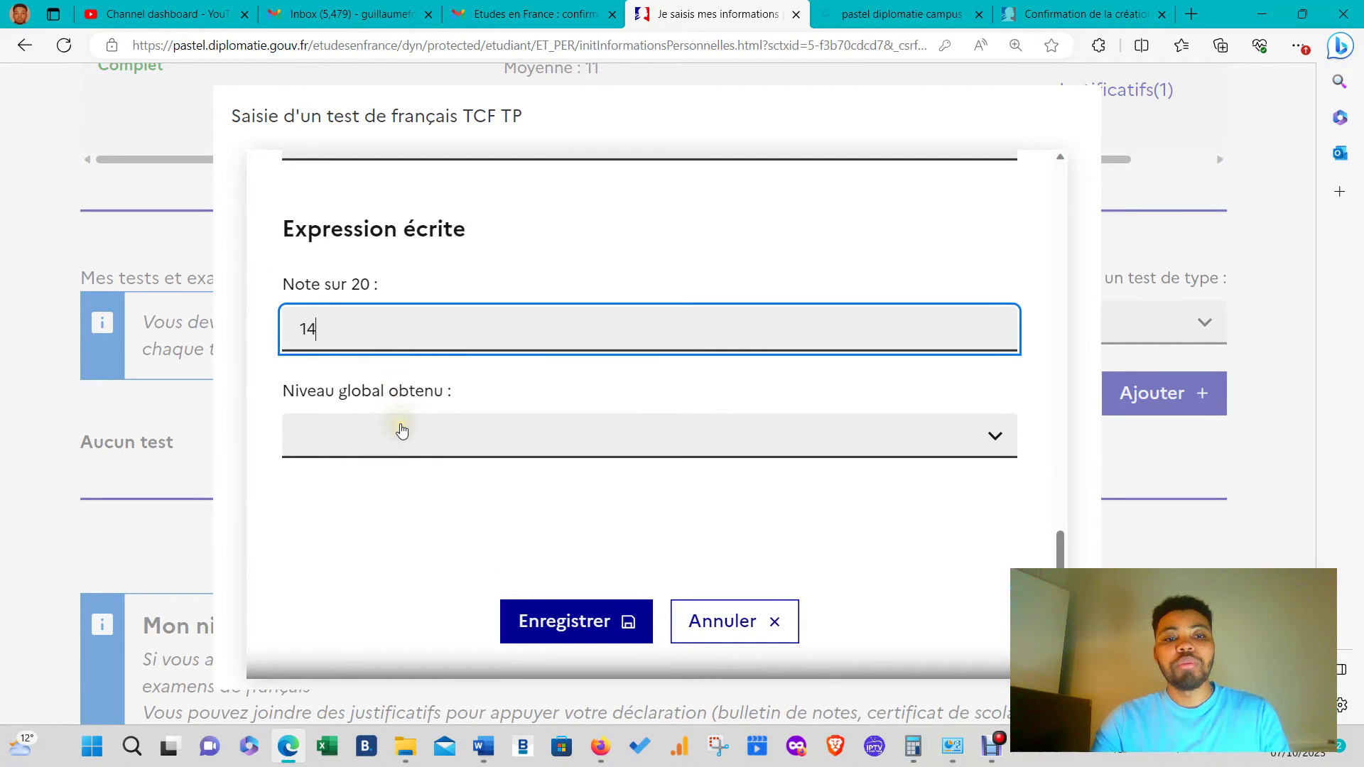
left_click(398, 429)
left_click(326, 592)
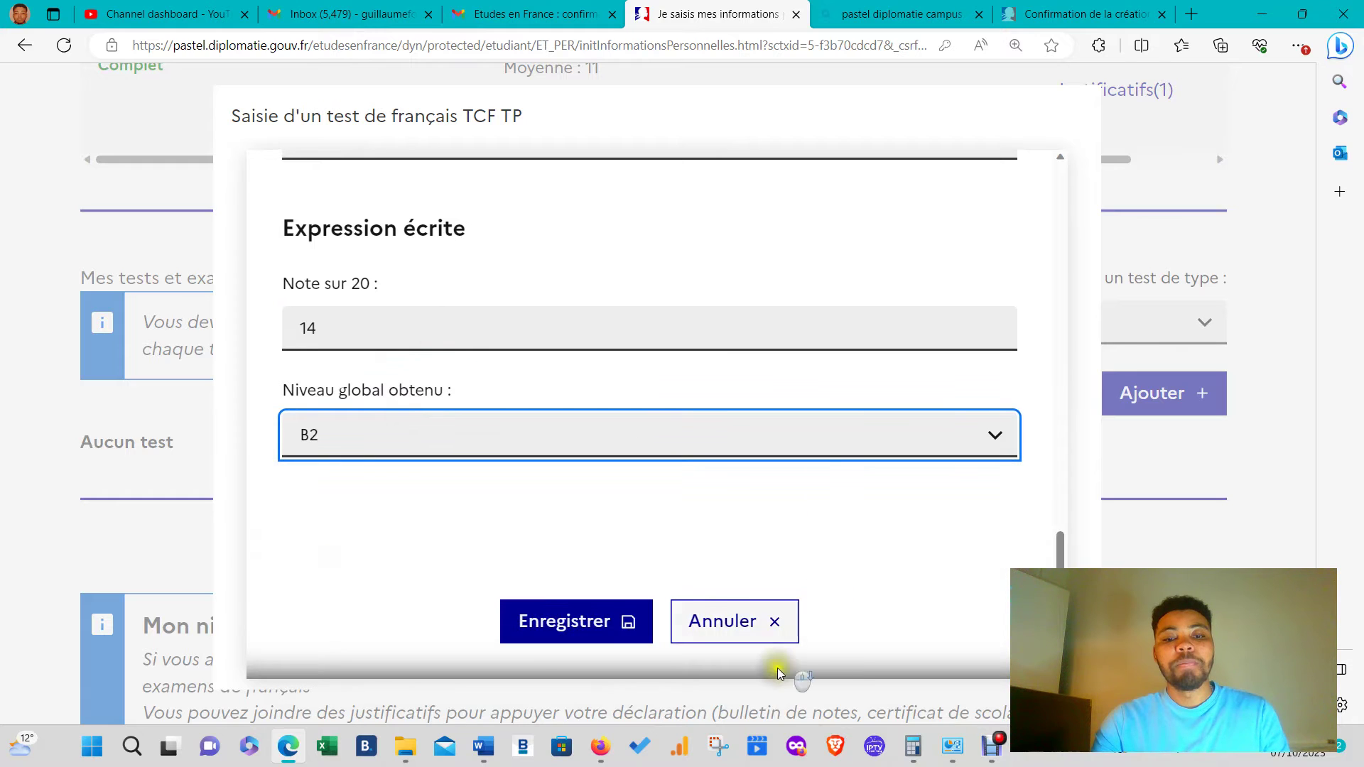
left_click(635, 623)
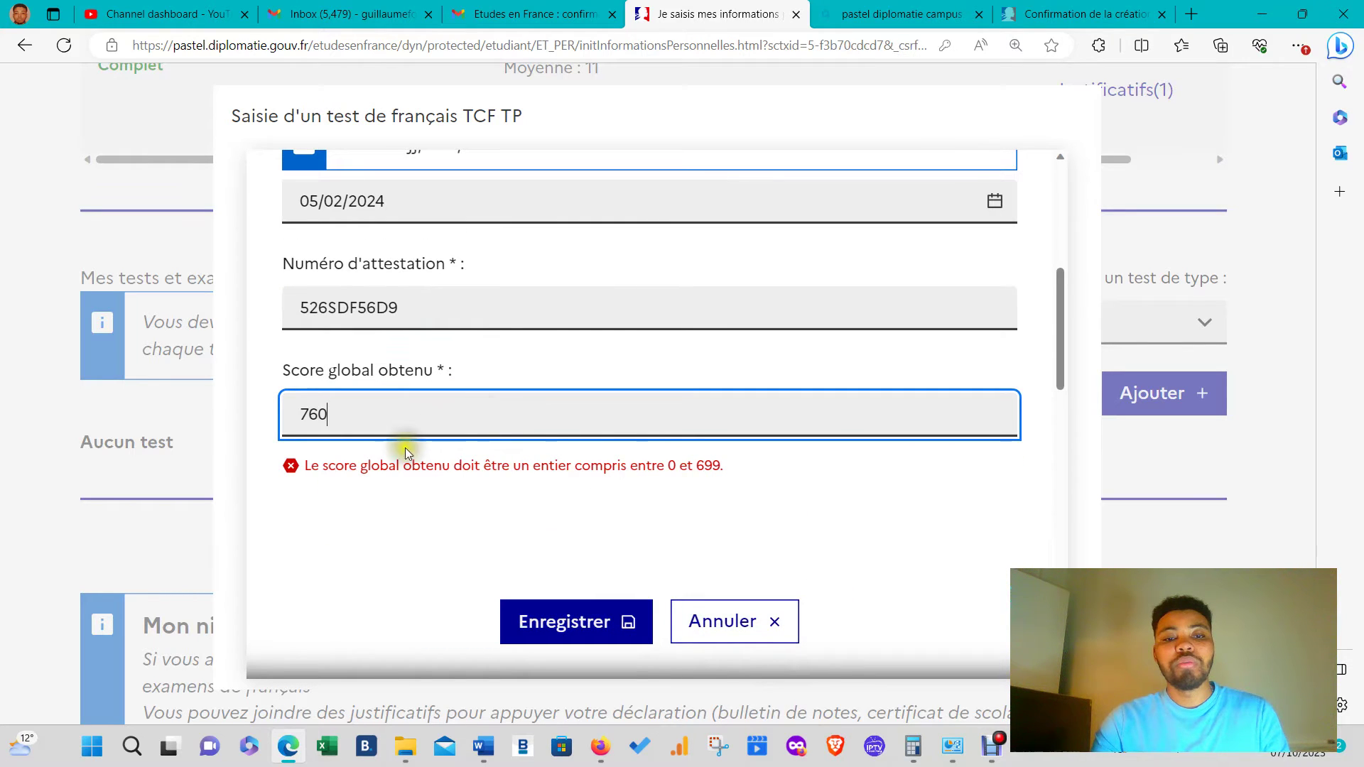
- Replace the rejected overall score of 760 with 450 in Score global obtenu
scroll(533, 398, "up", 5)
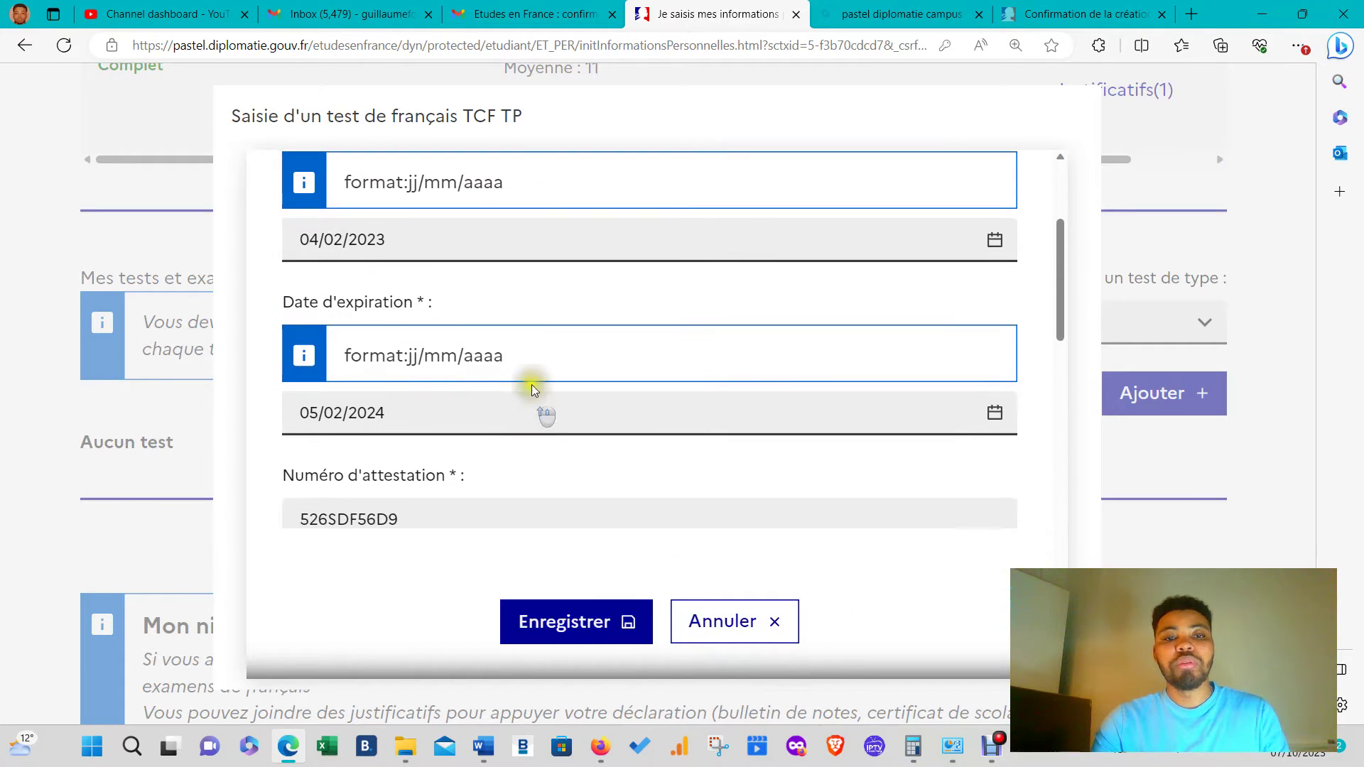
scroll(442, 359, "down", 3)
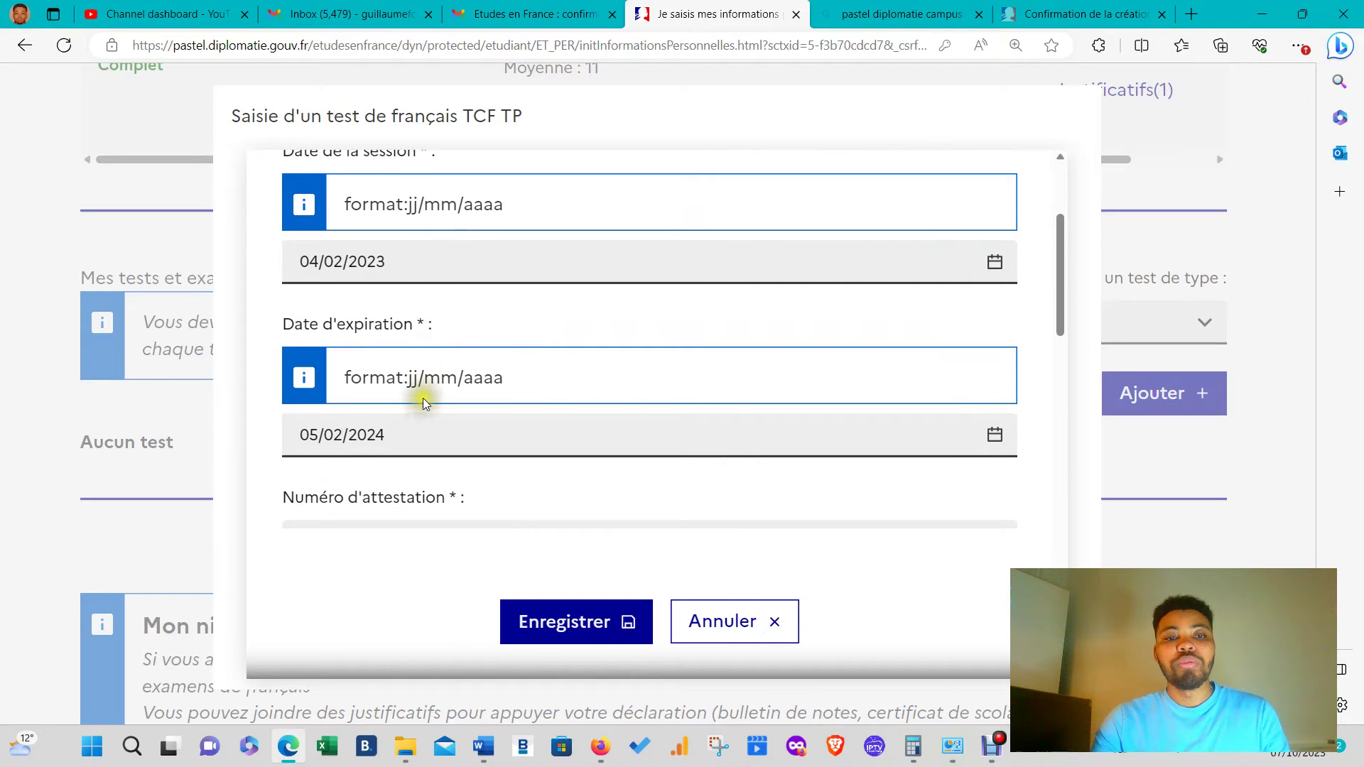
scroll(424, 384, "up", 3)
scroll(449, 343, "down", 5)
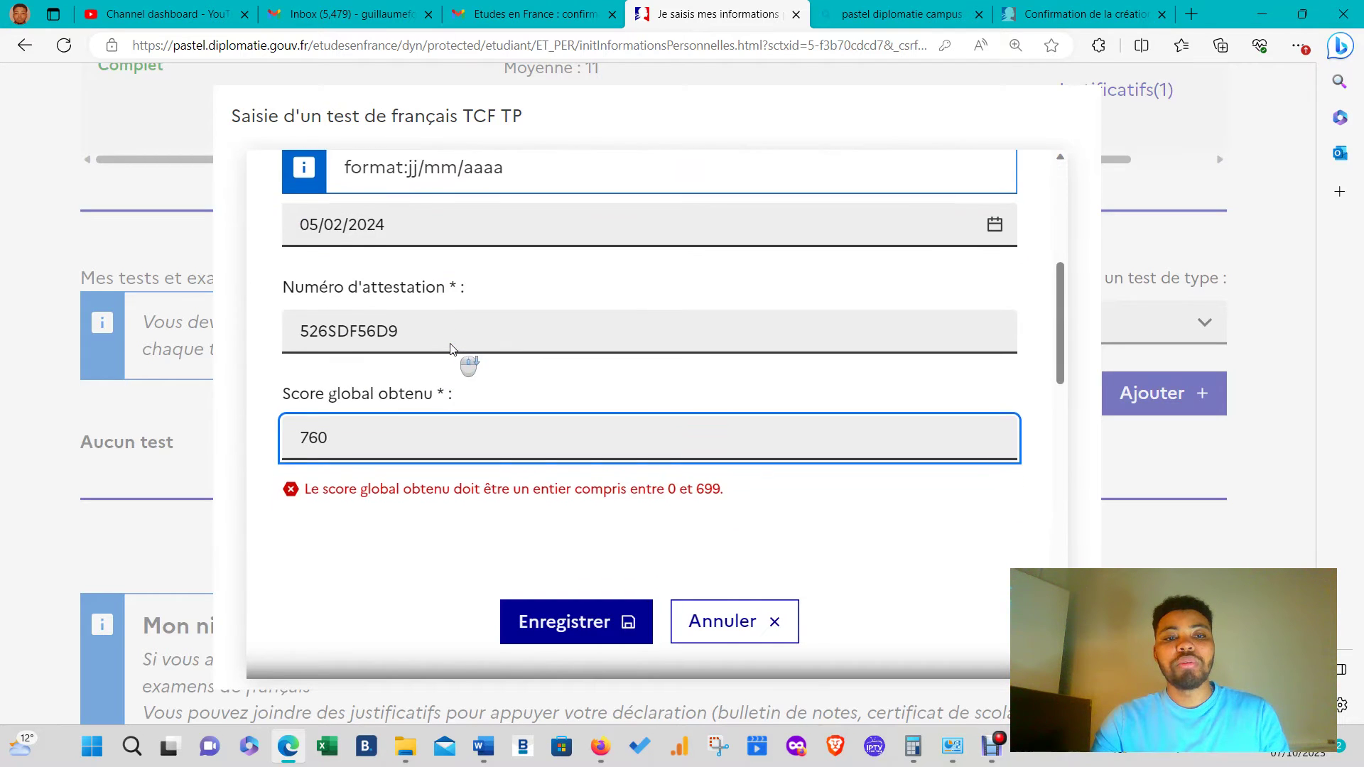
scroll(449, 348, "down", 2)
key("BackSpace")
key("BackSpace")
key("BackSpace")
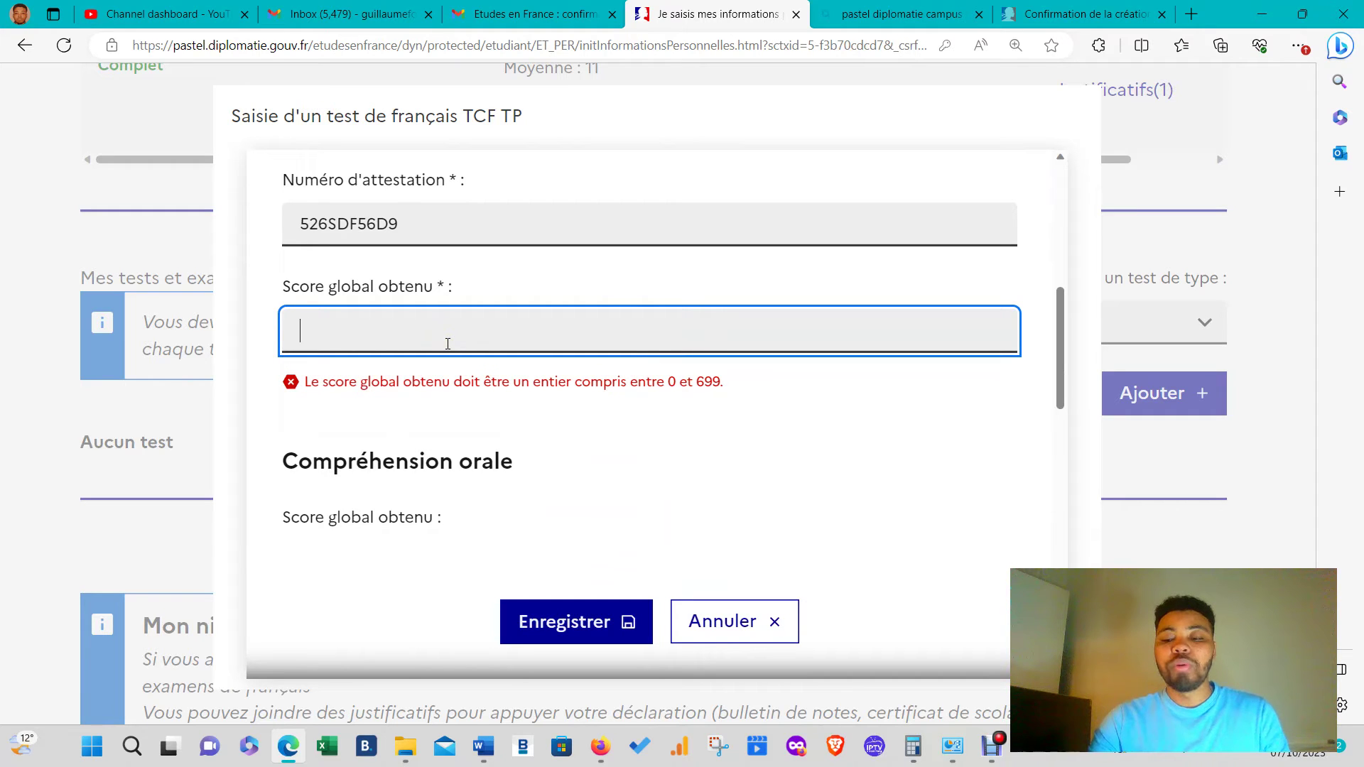
type("450")
- Clear the old Compréhension orale score so it can be re-entered
scroll(448, 341, "down", 5)
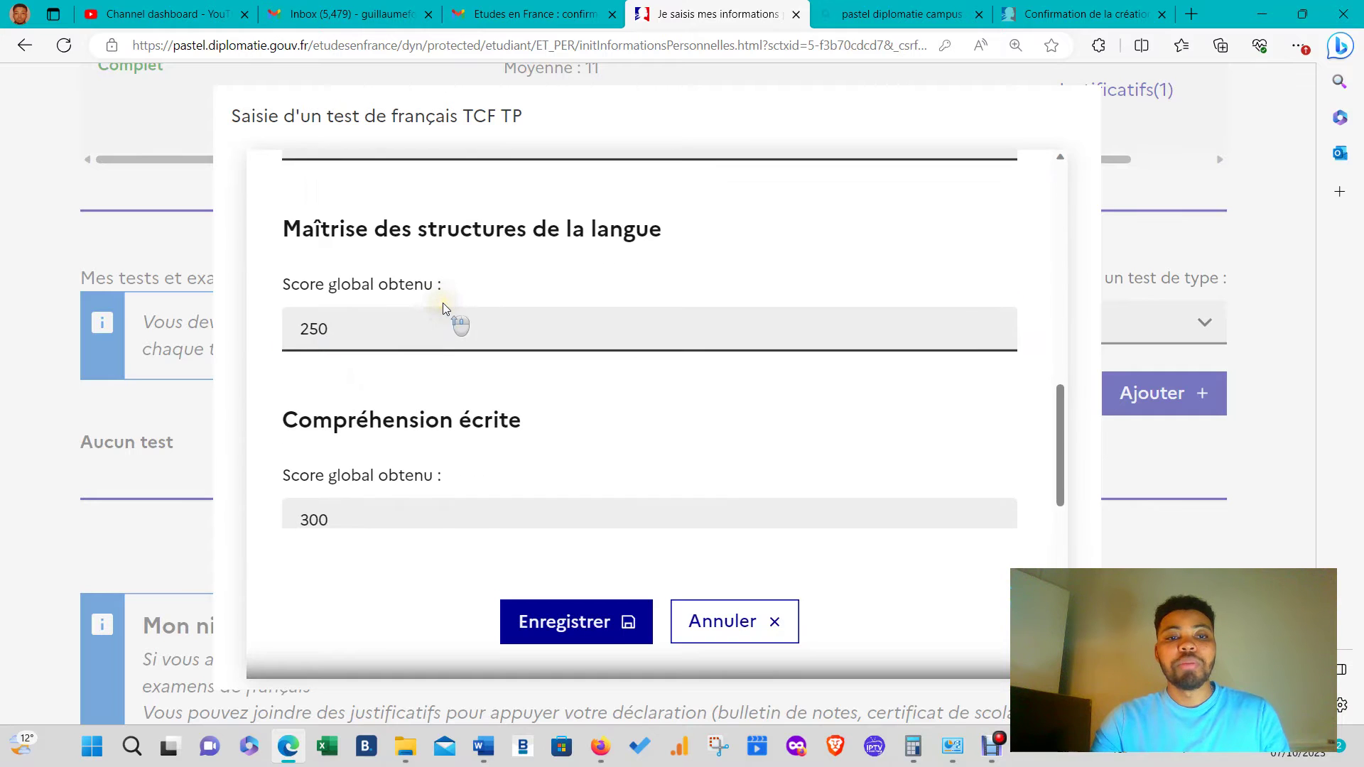
scroll(442, 306, "up", 2)
left_click(378, 250)
key("BackSpace")
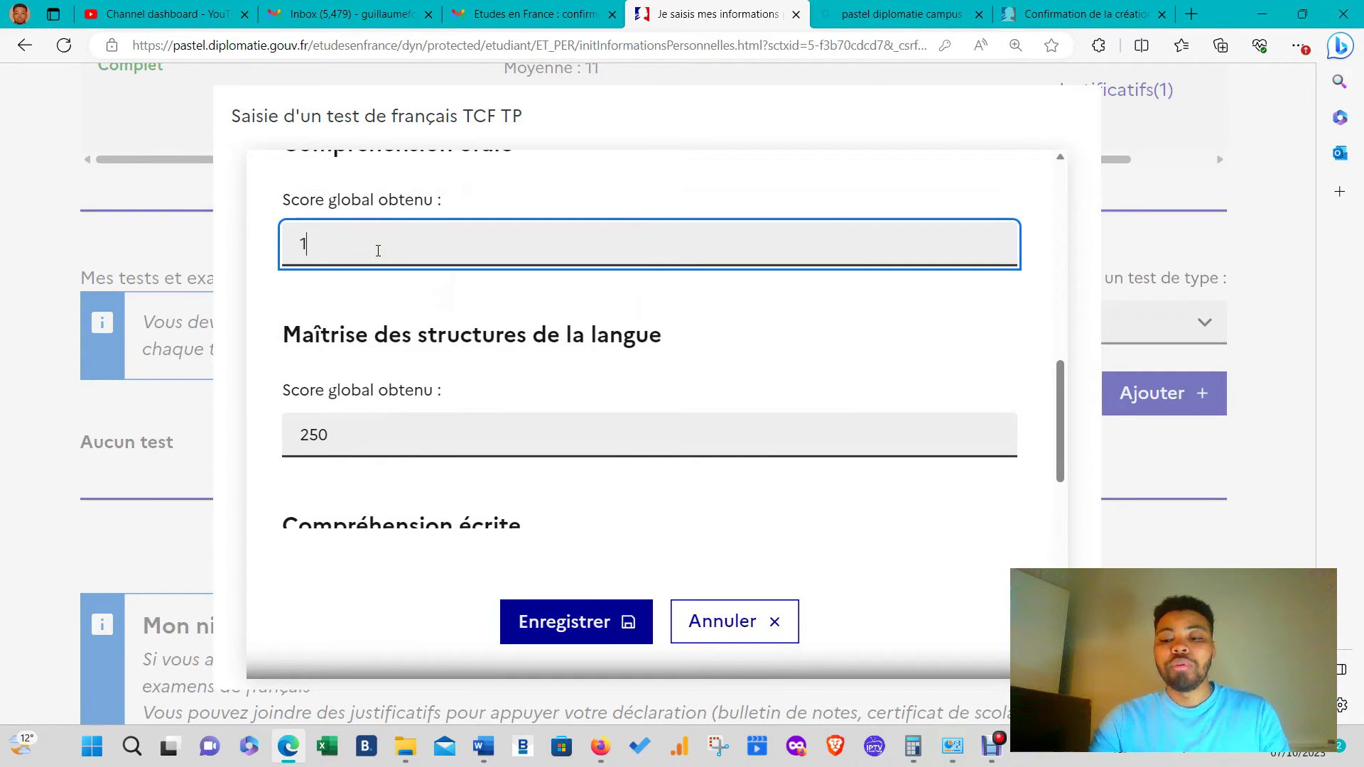
- Discard the old form, start a new TCF TP entry and set session date 04/02/2023
left_click(56, 387)
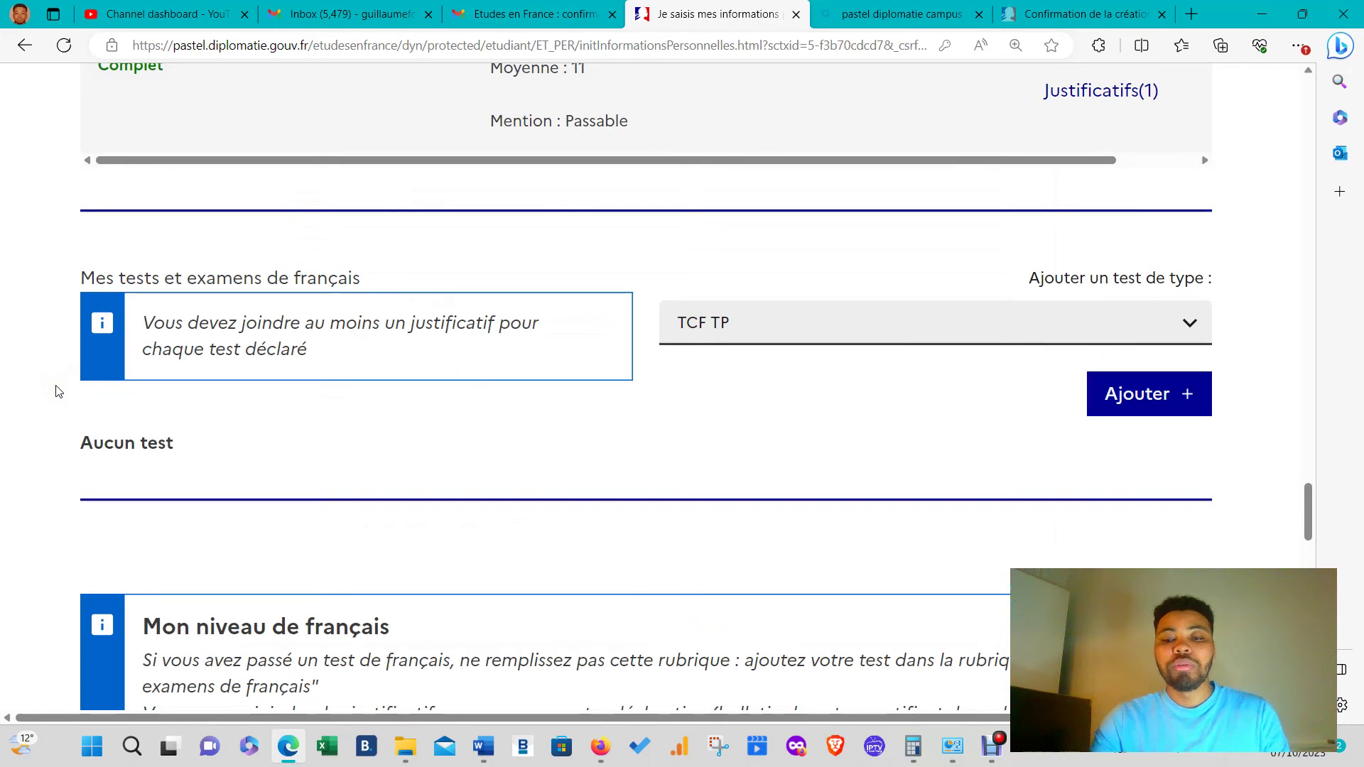
scroll(1037, 347, "down", 3)
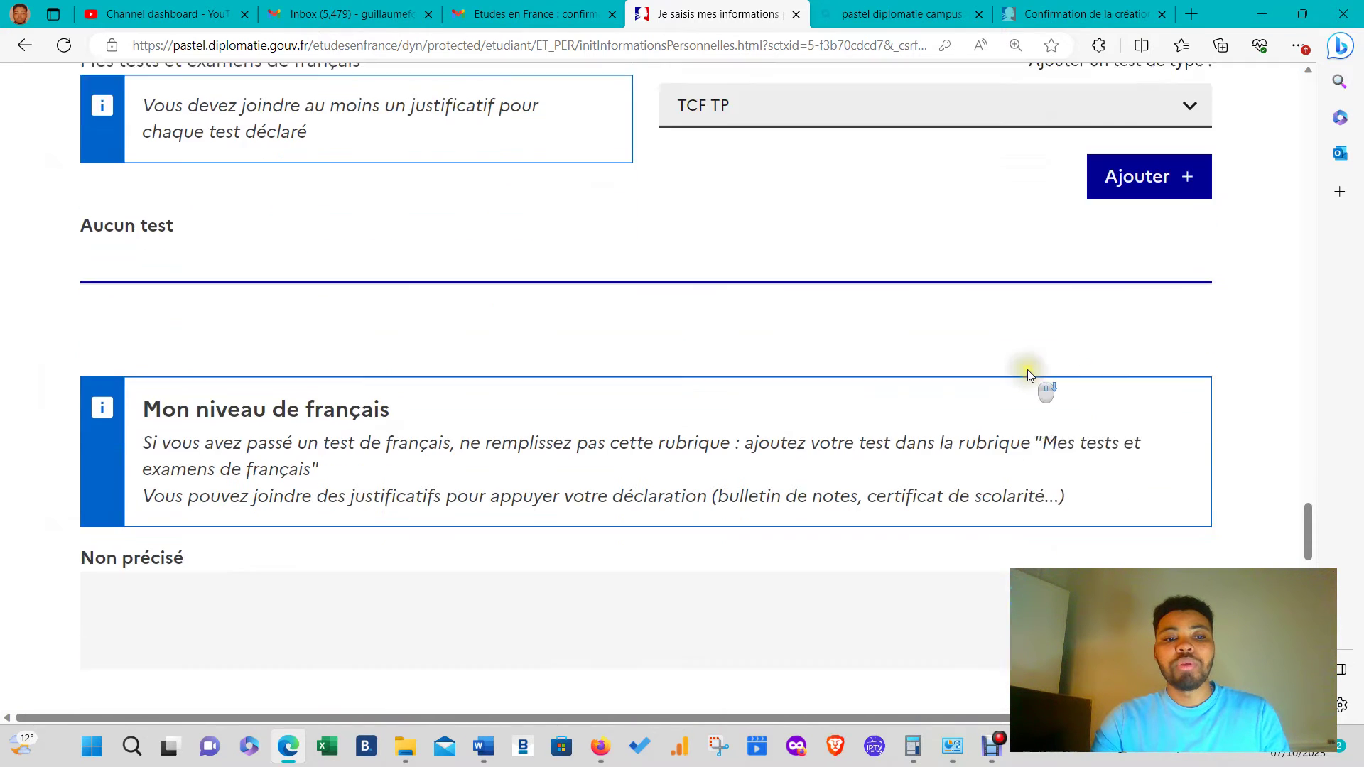
scroll(1027, 369, "up", 3)
left_click(1145, 389)
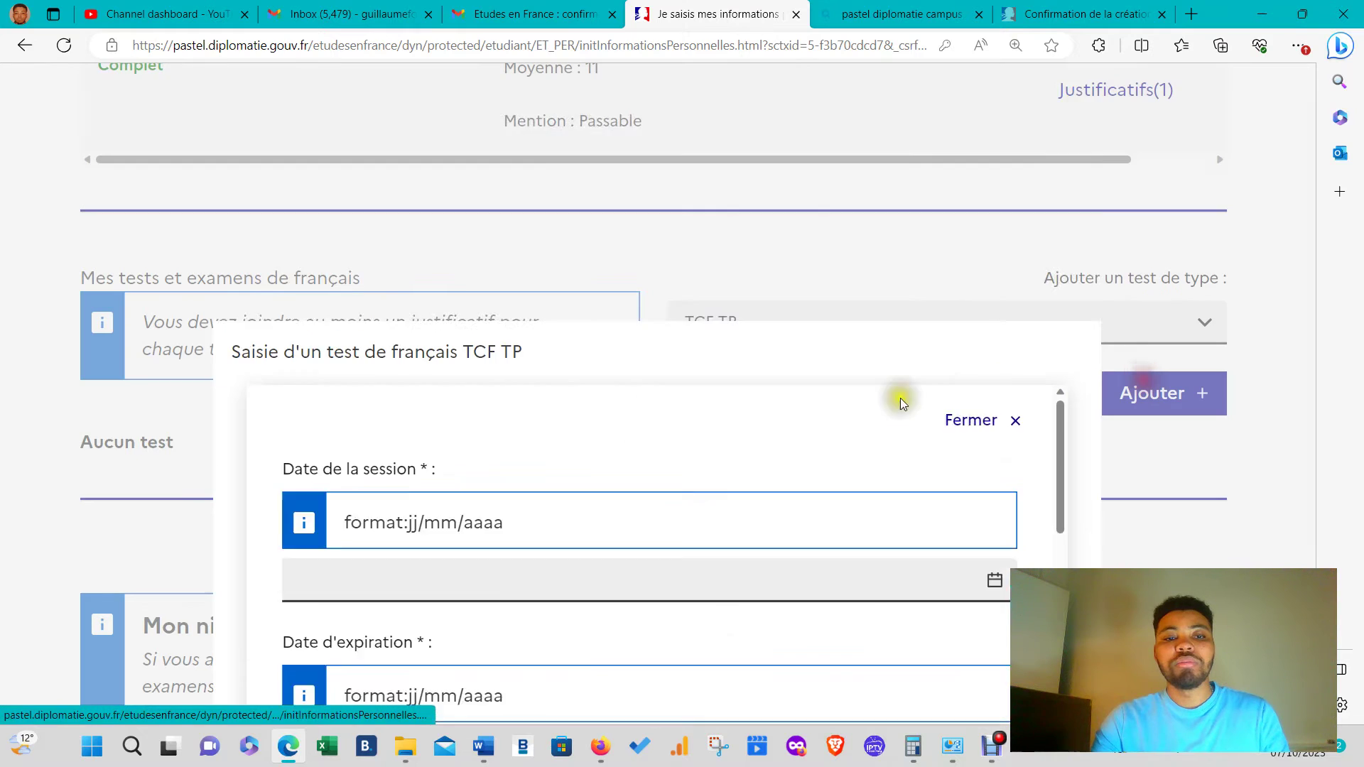
scroll(621, 417, "down", 2)
left_click(498, 253)
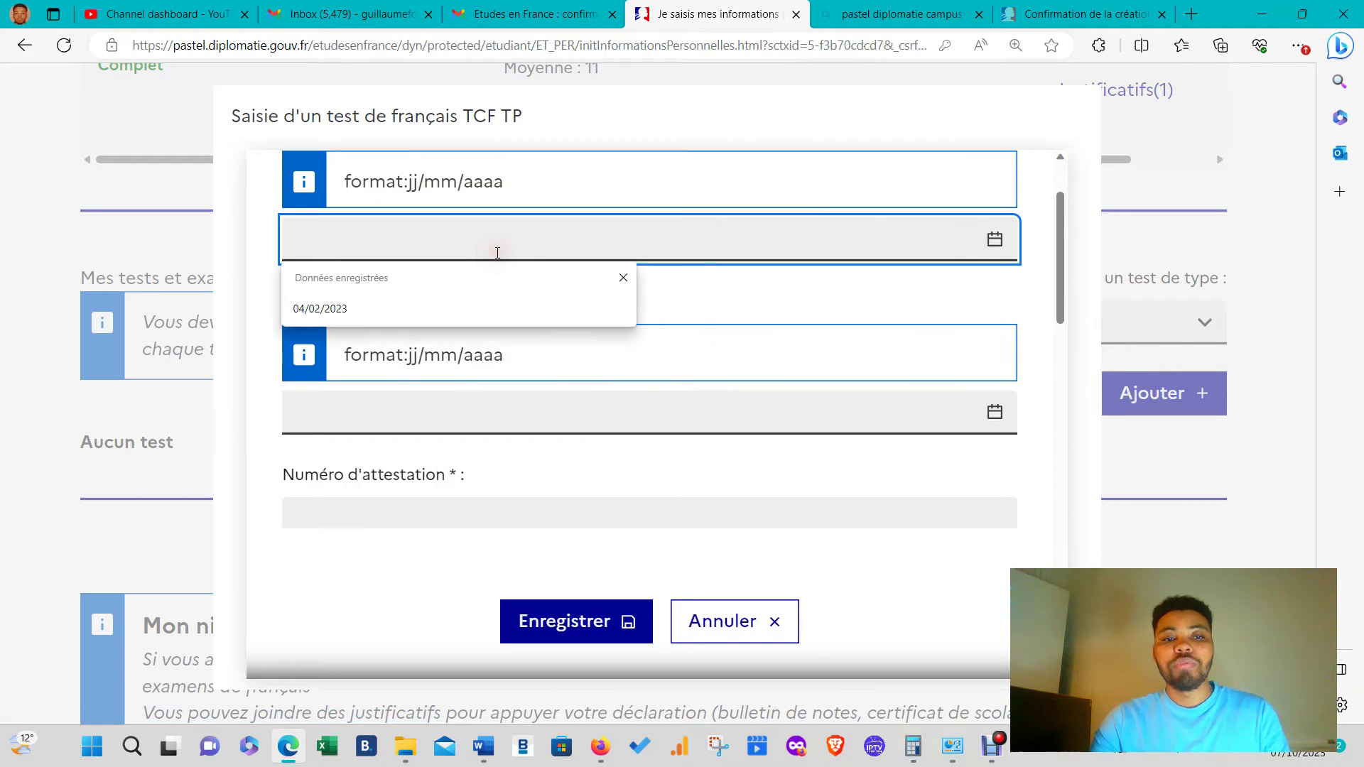
left_click(459, 305)
left_click(436, 430)
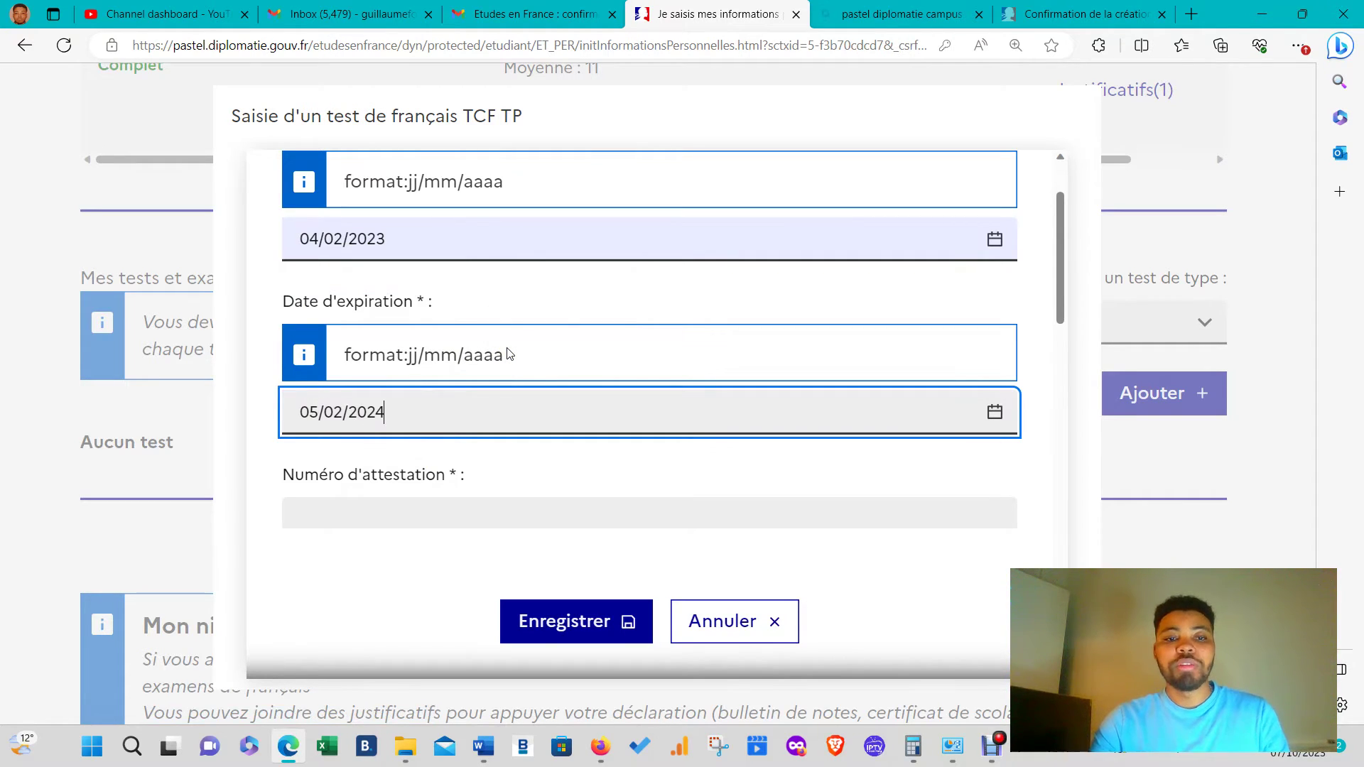
- Enter the expiration date, overall score 450, and the oral comprehension and language structures scores
scroll(508, 353, "down", 4)
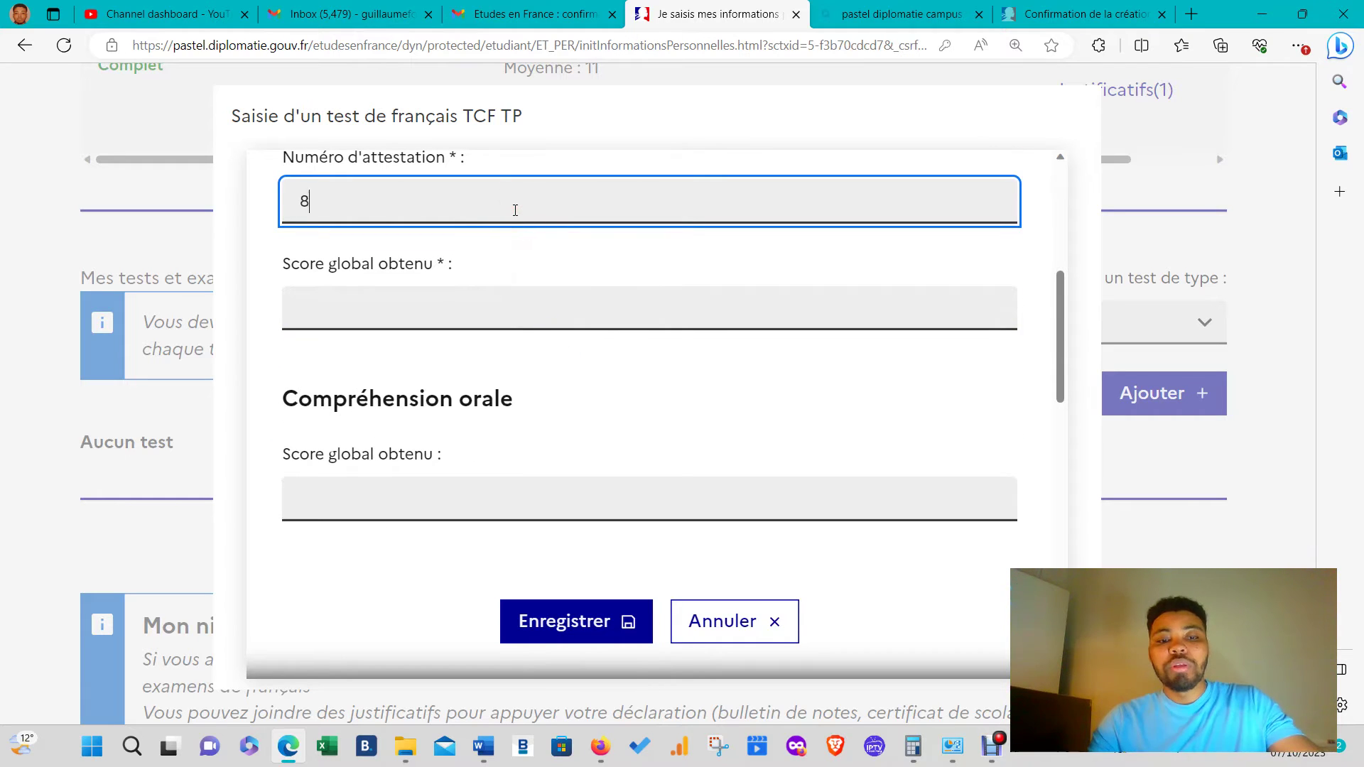
left_click(560, 311)
type("450")
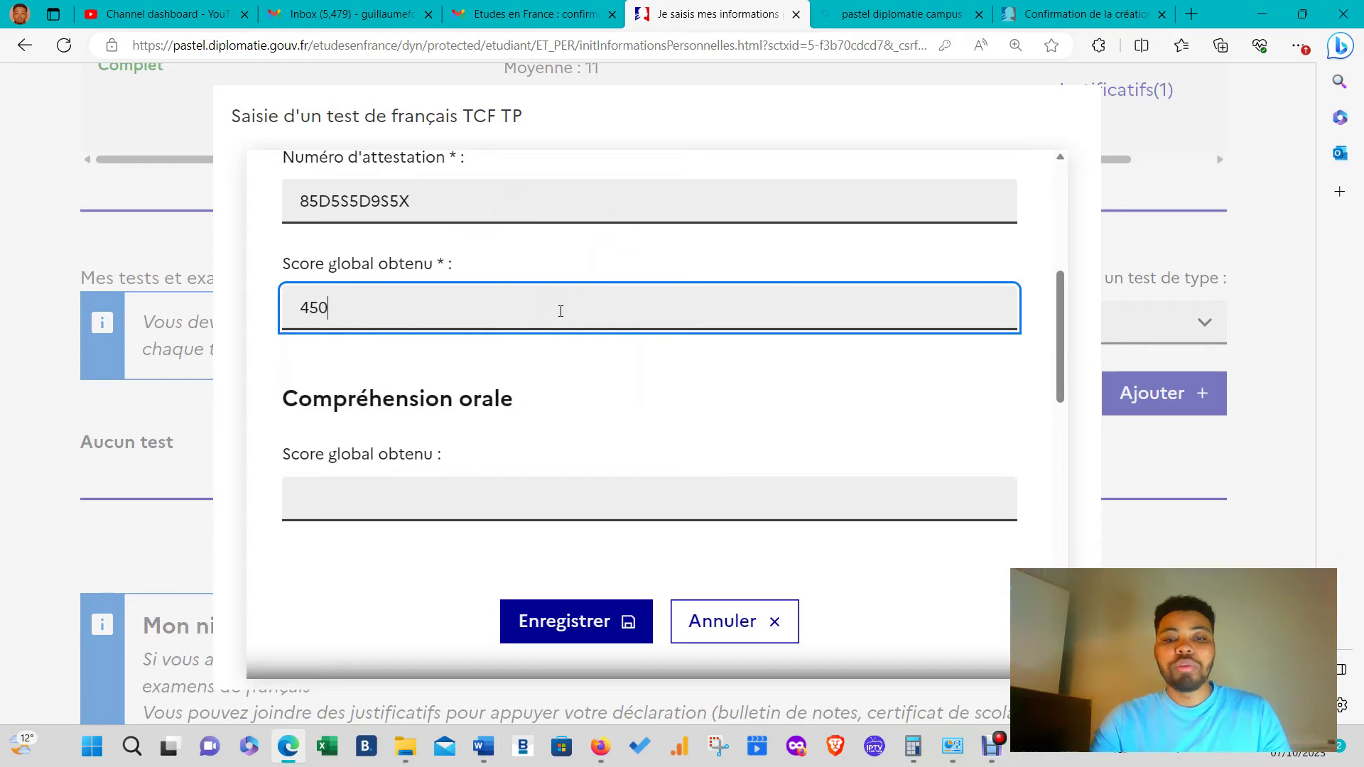
left_click(516, 490)
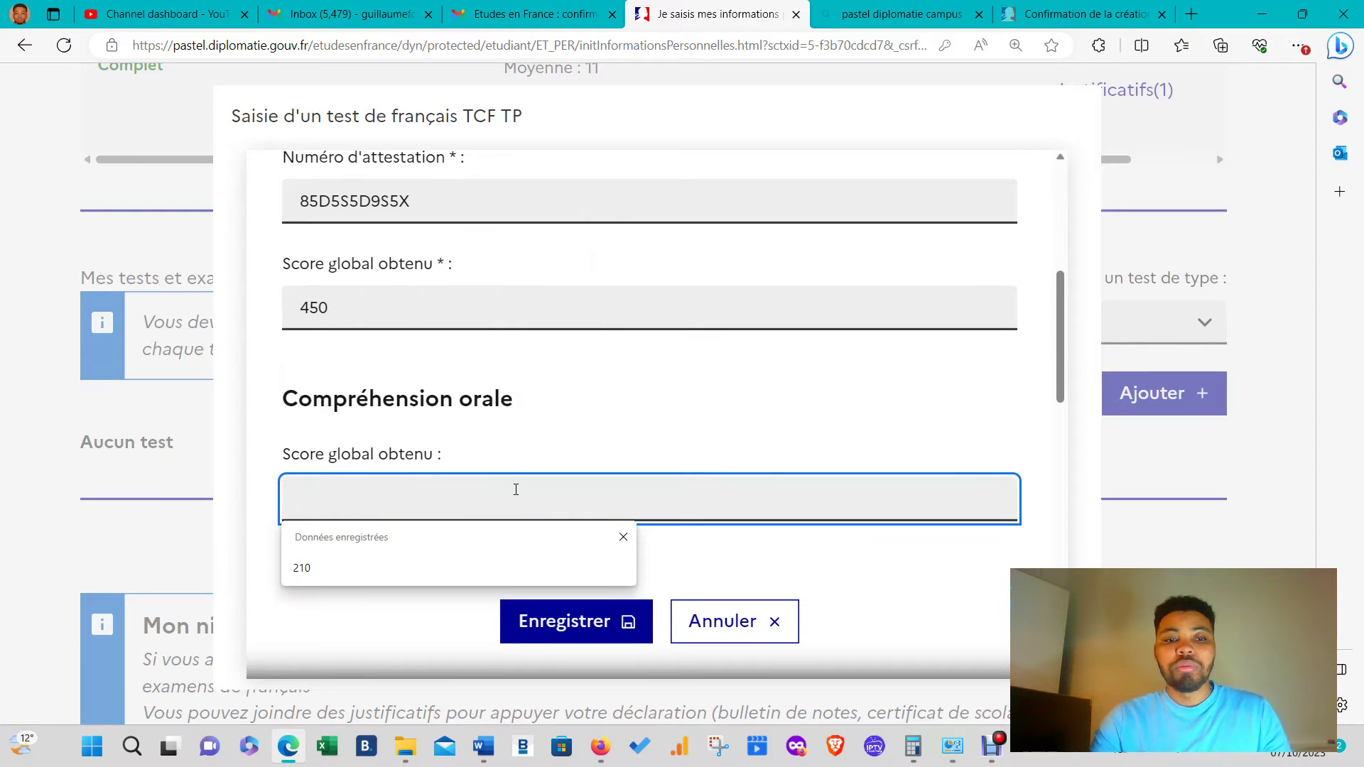
type("150")
scroll(515, 490, "down", 3)
left_click(509, 479)
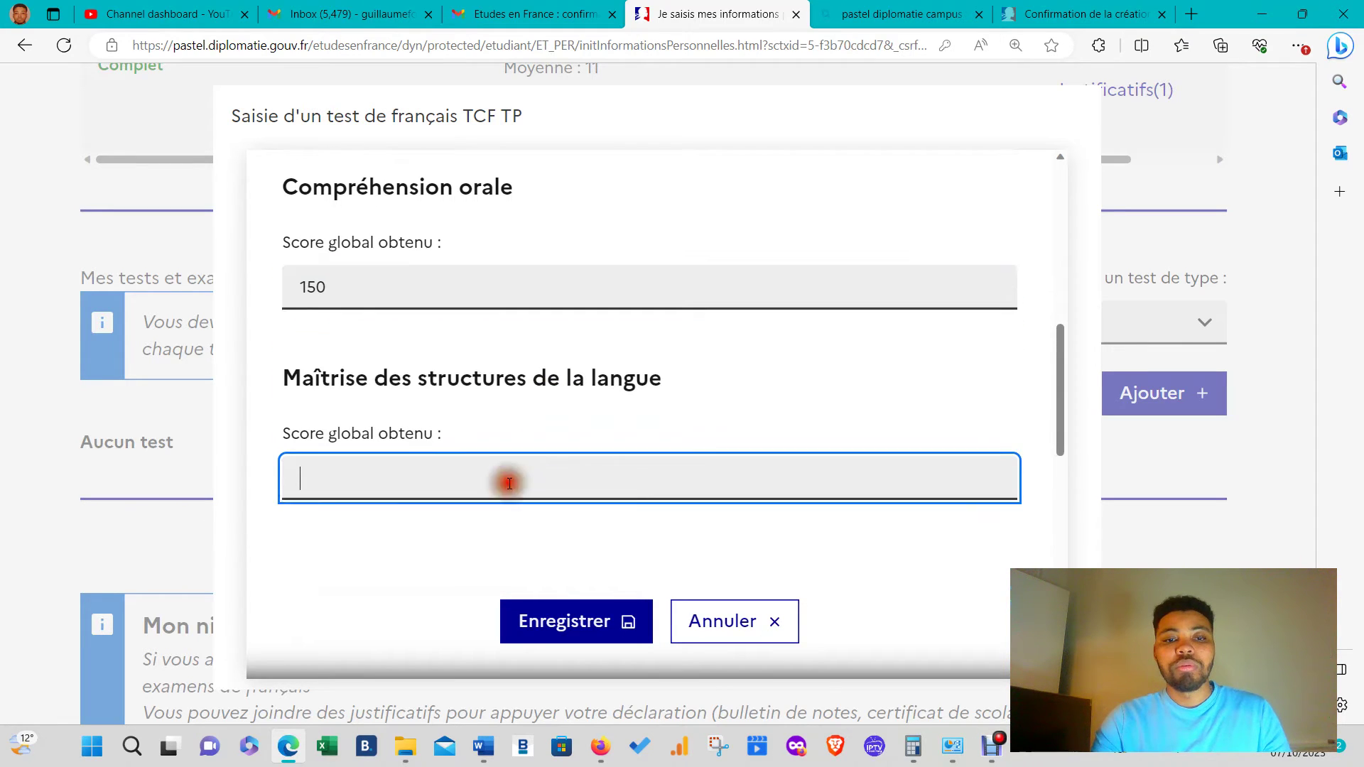
type("150")
- Enter the written comprehension score and an oral expression mark of 15 with level C1
scroll(576, 483, "down", 3)
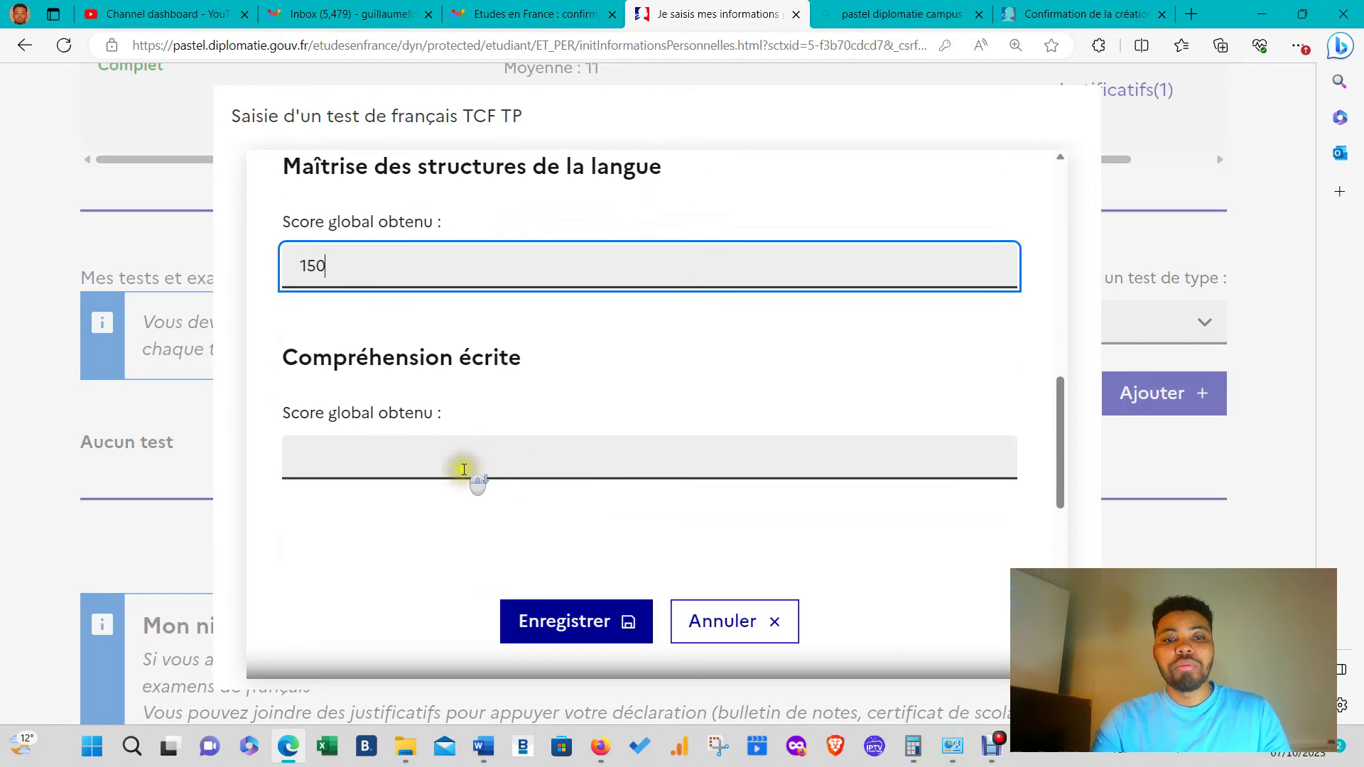
left_click(461, 465)
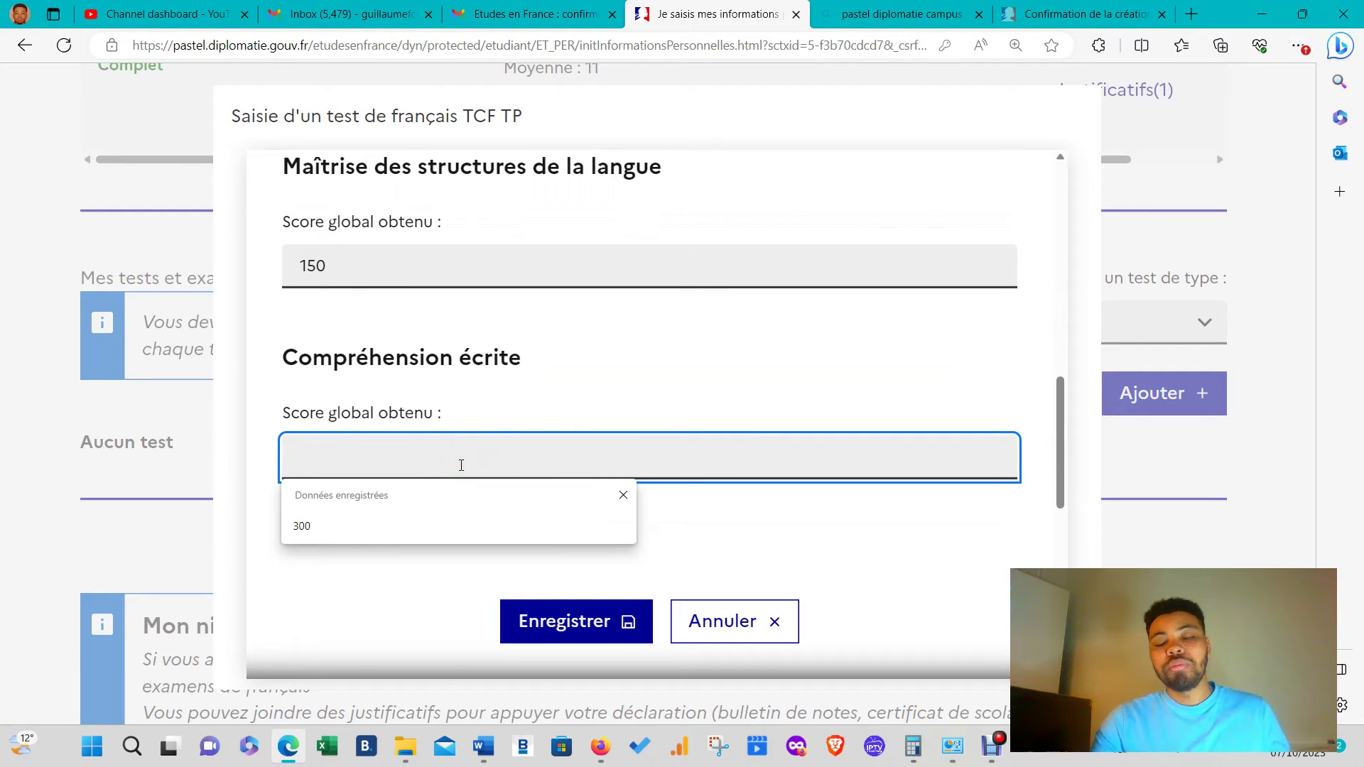
type("150")
scroll(463, 466, "down", 3)
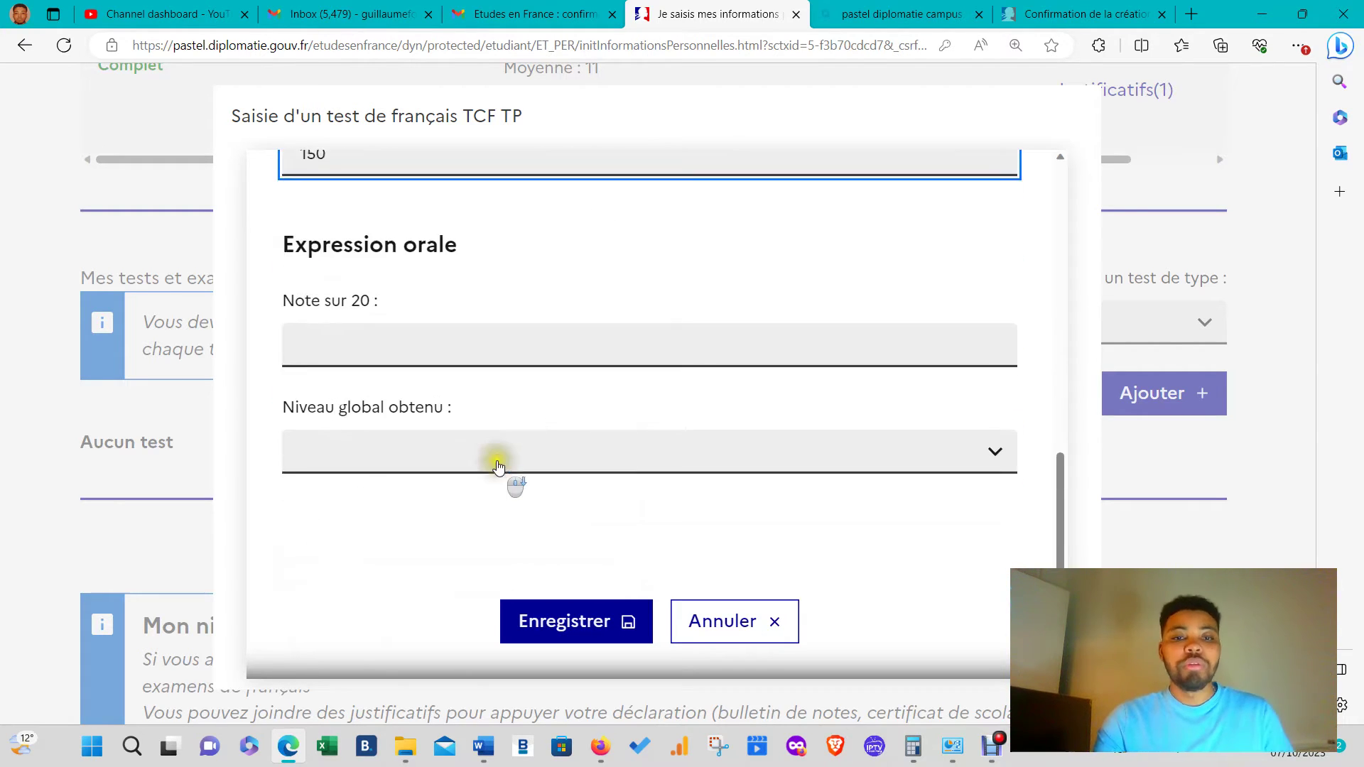
left_click(463, 324)
type("15")
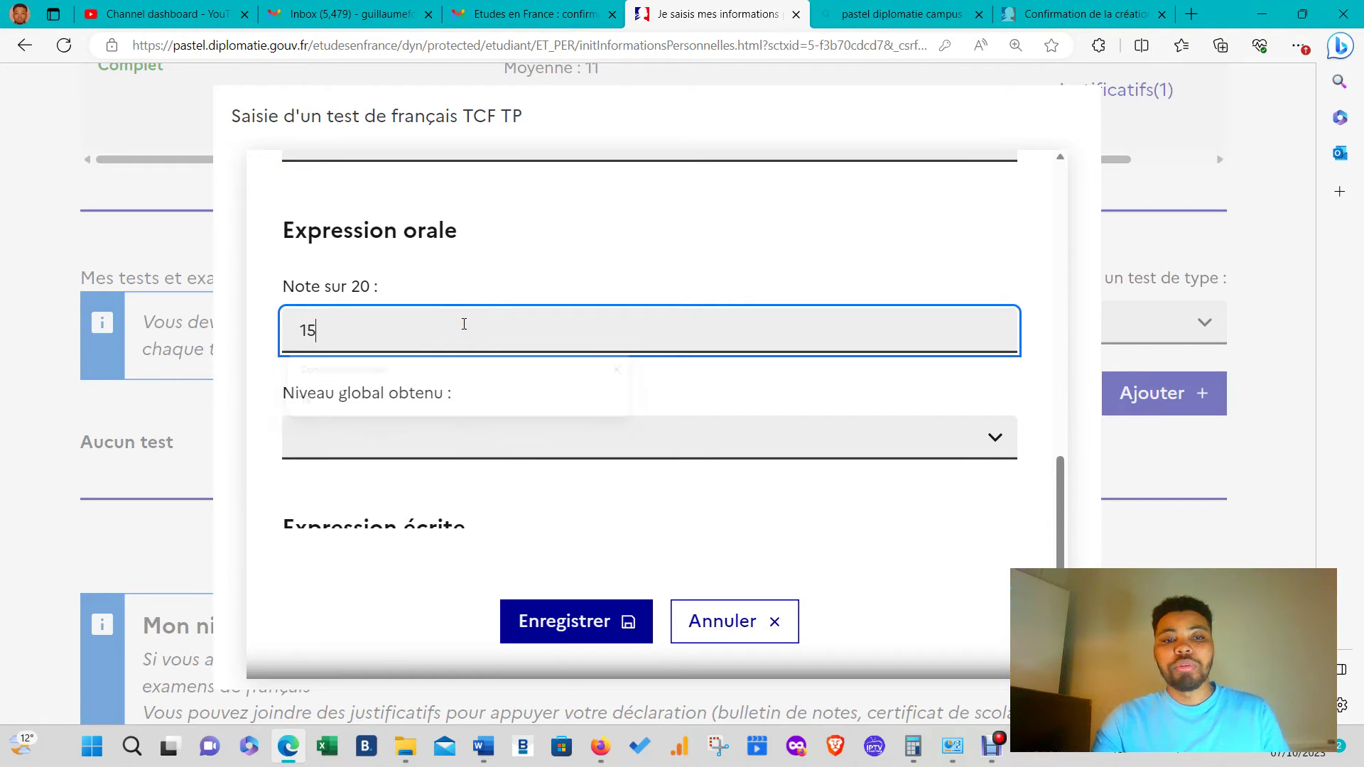
left_click(463, 429)
left_click(334, 610)
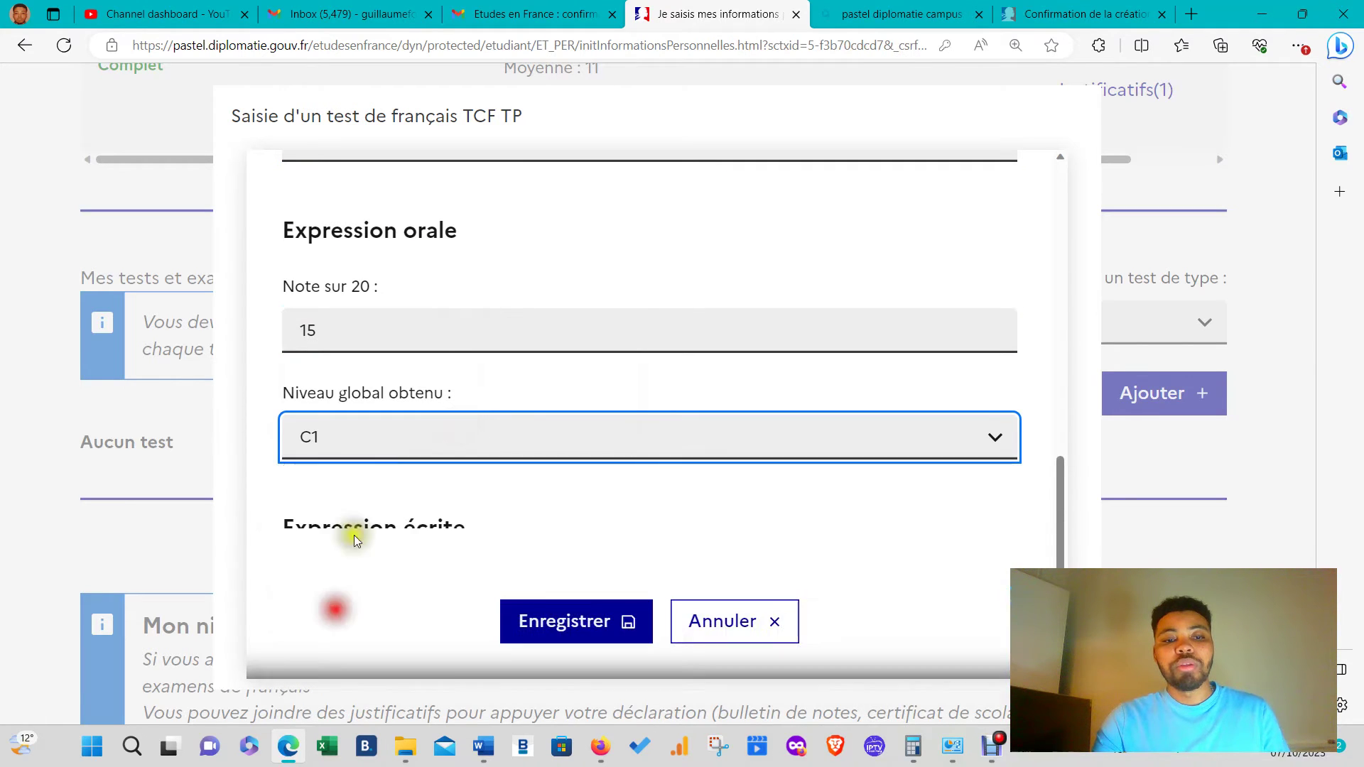
- Give written expression a mark of 12 with level B2, then save the TCF TP test
scroll(374, 506, "down", 3)
left_click(400, 419)
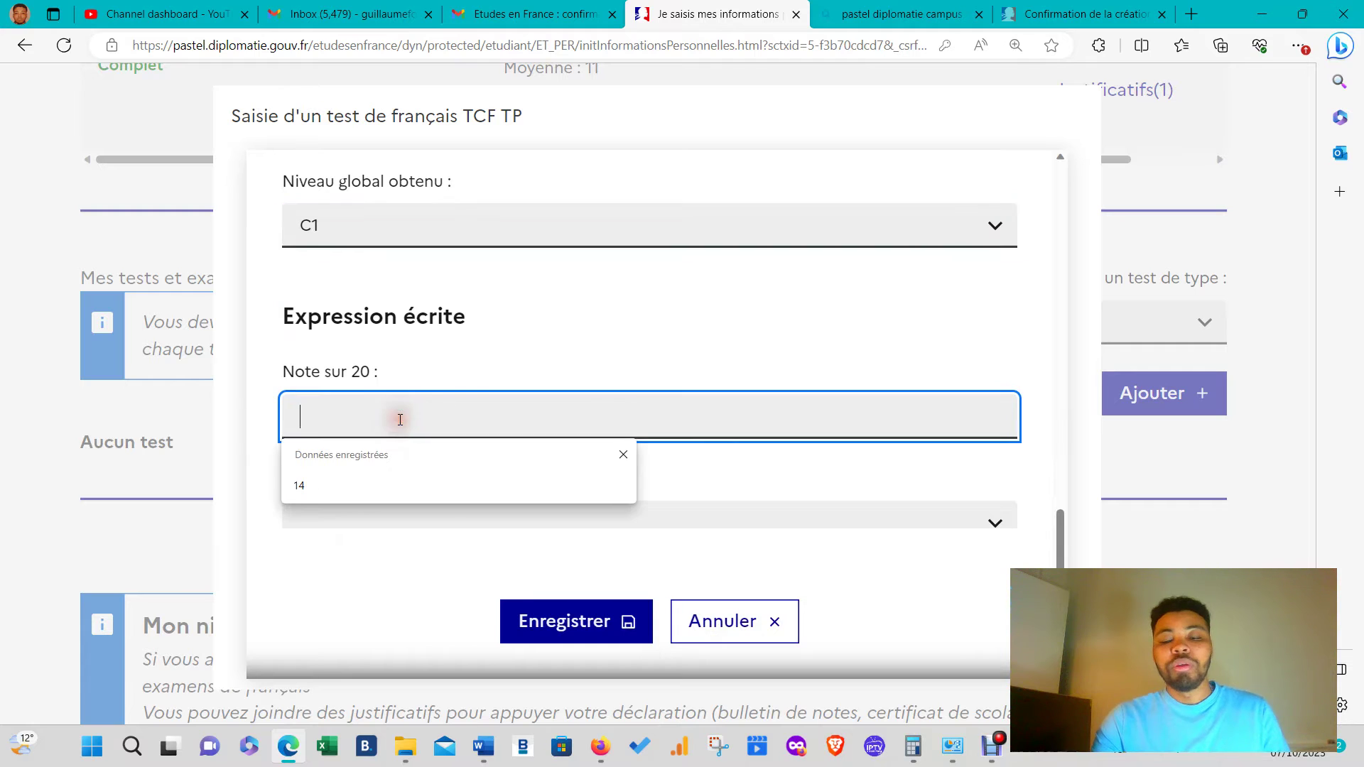
type("12")
scroll(401, 473, "down", 1)
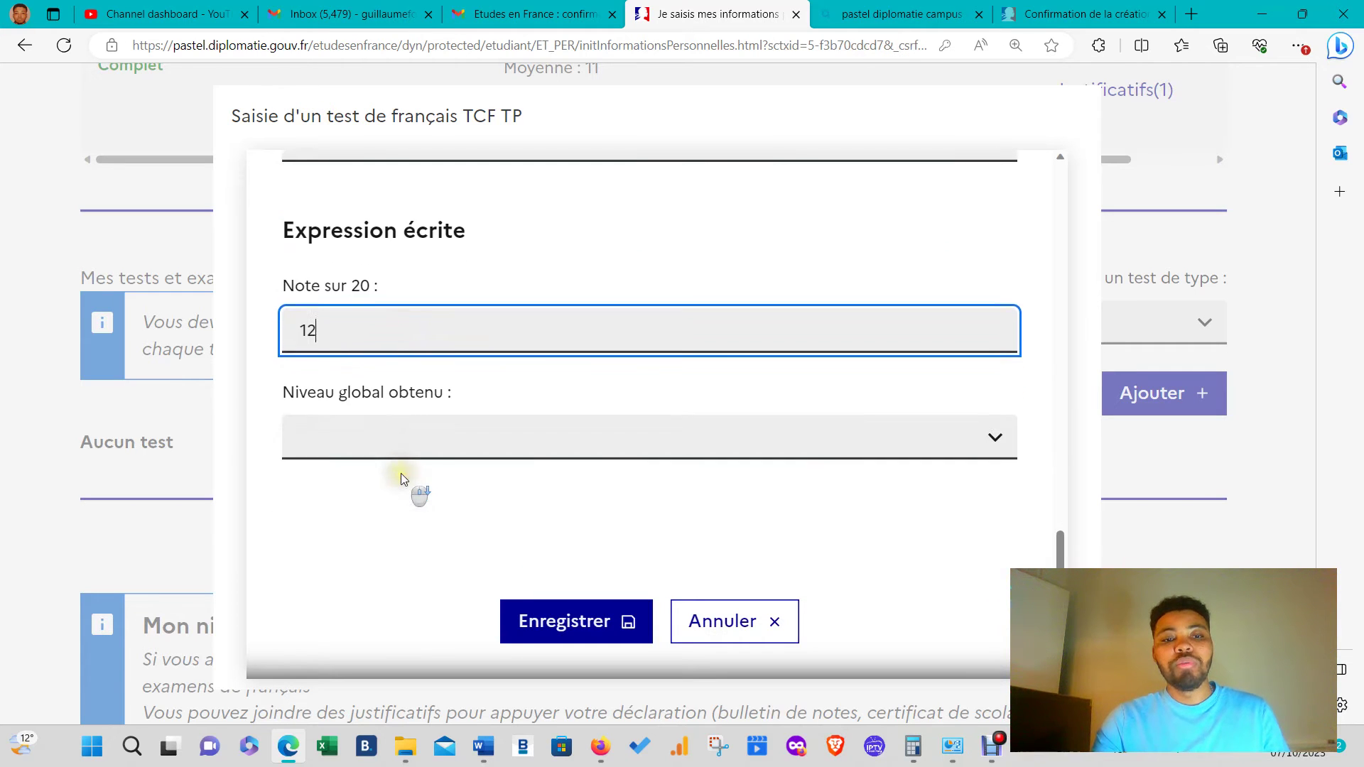
left_click(398, 442)
left_click(352, 597)
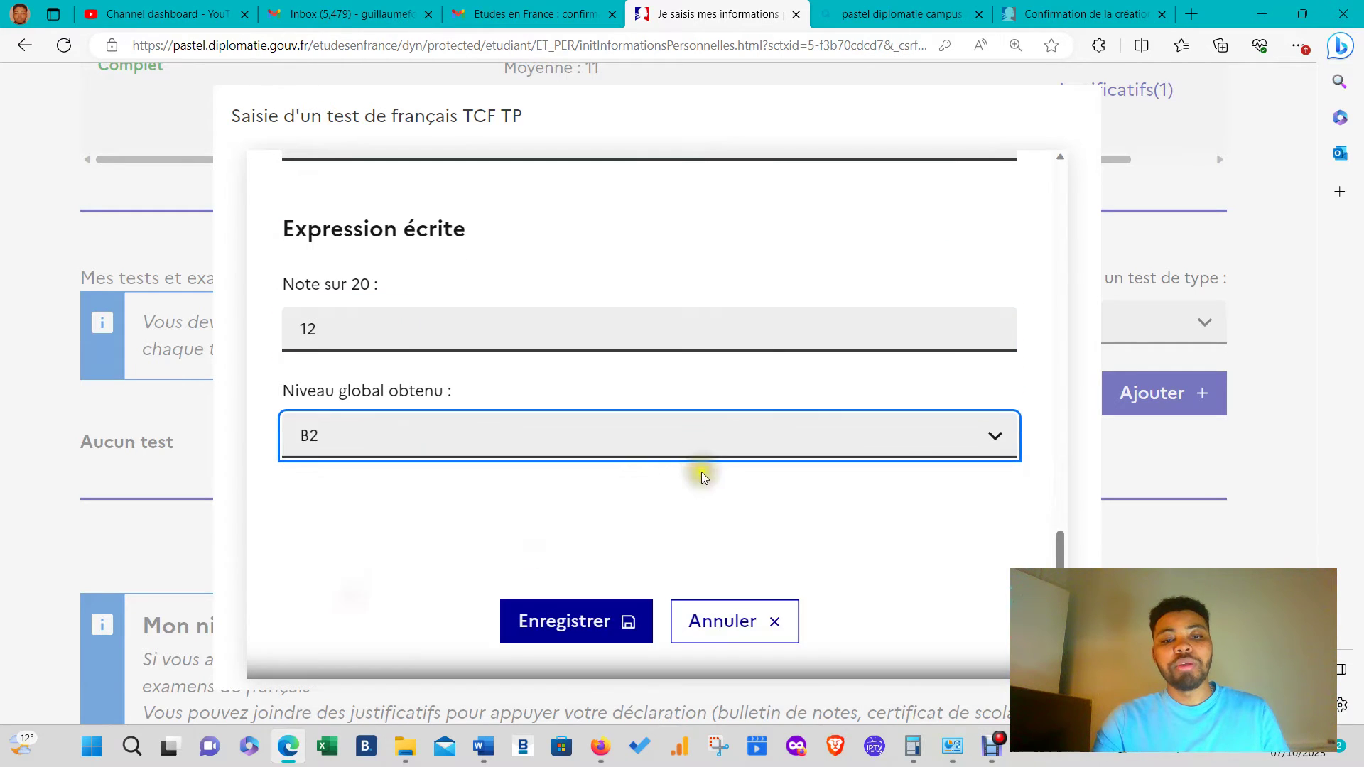
left_click(566, 624)
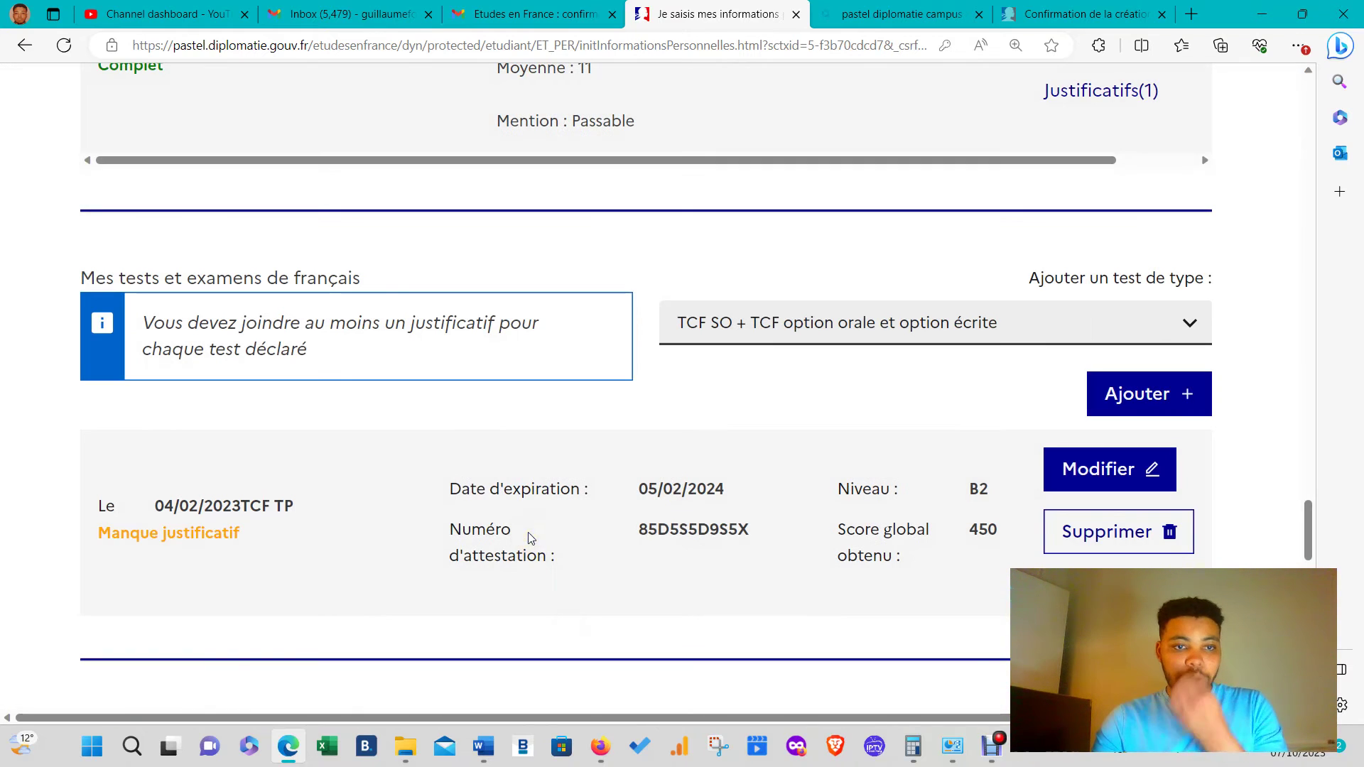
- Upload imm1295f(1).pdf as the TCF TP test's justificatif and close the documents window
left_click(1119, 590)
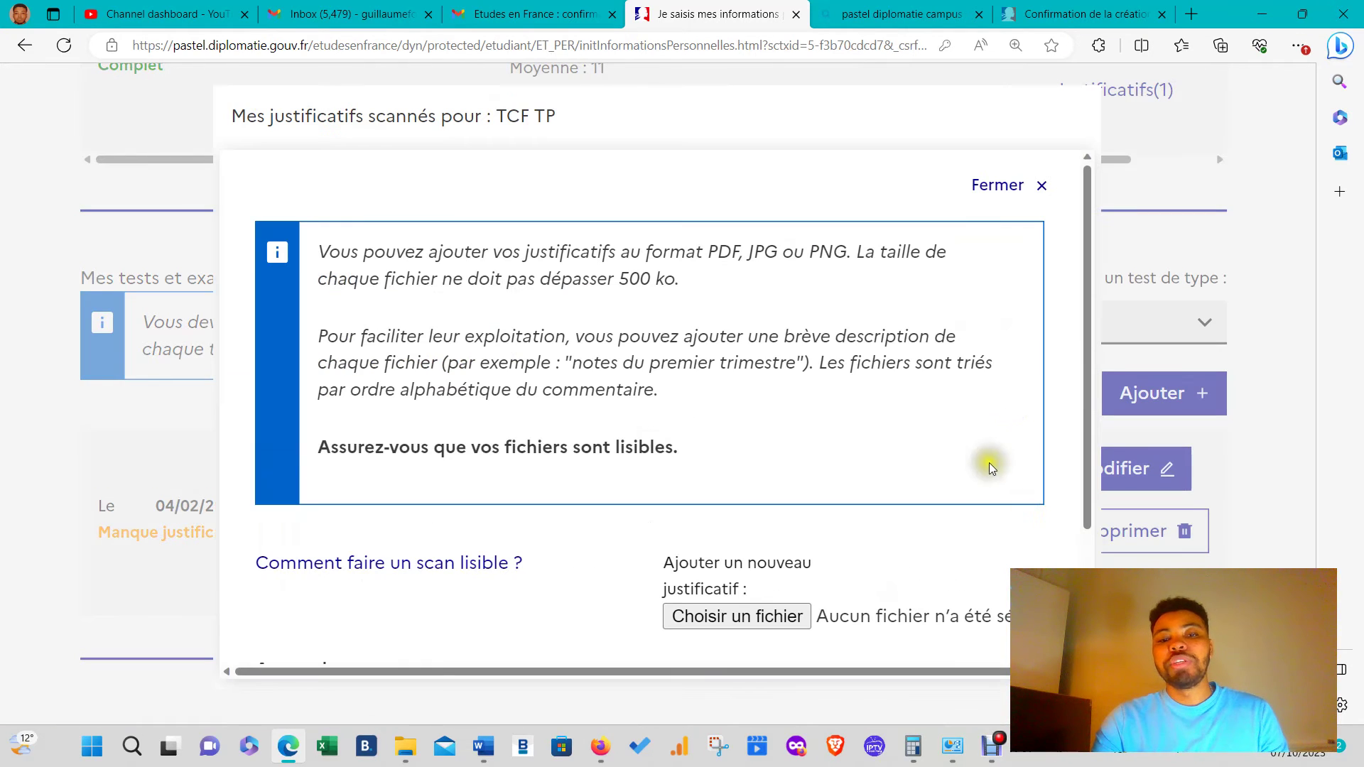
left_click(808, 618)
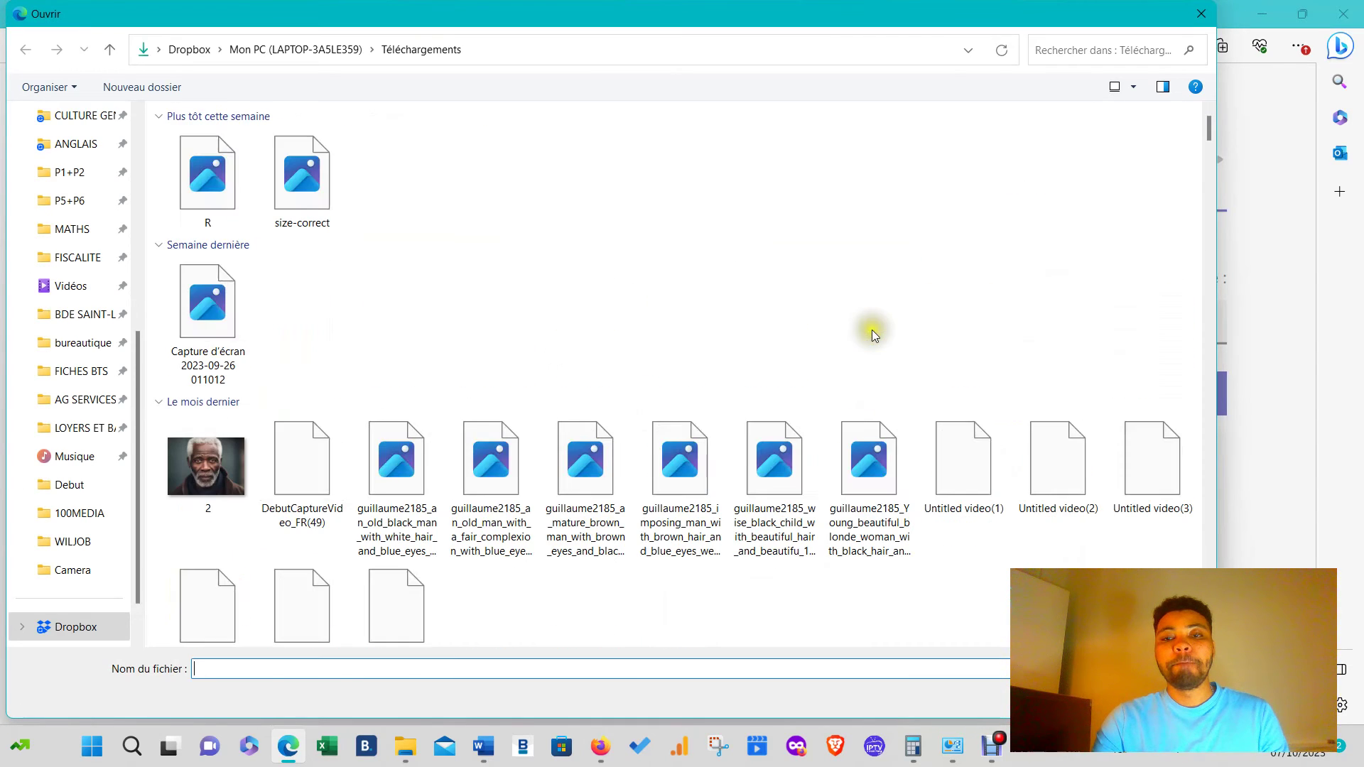
scroll(884, 398, "down", 3)
scroll(884, 395, "down", 3)
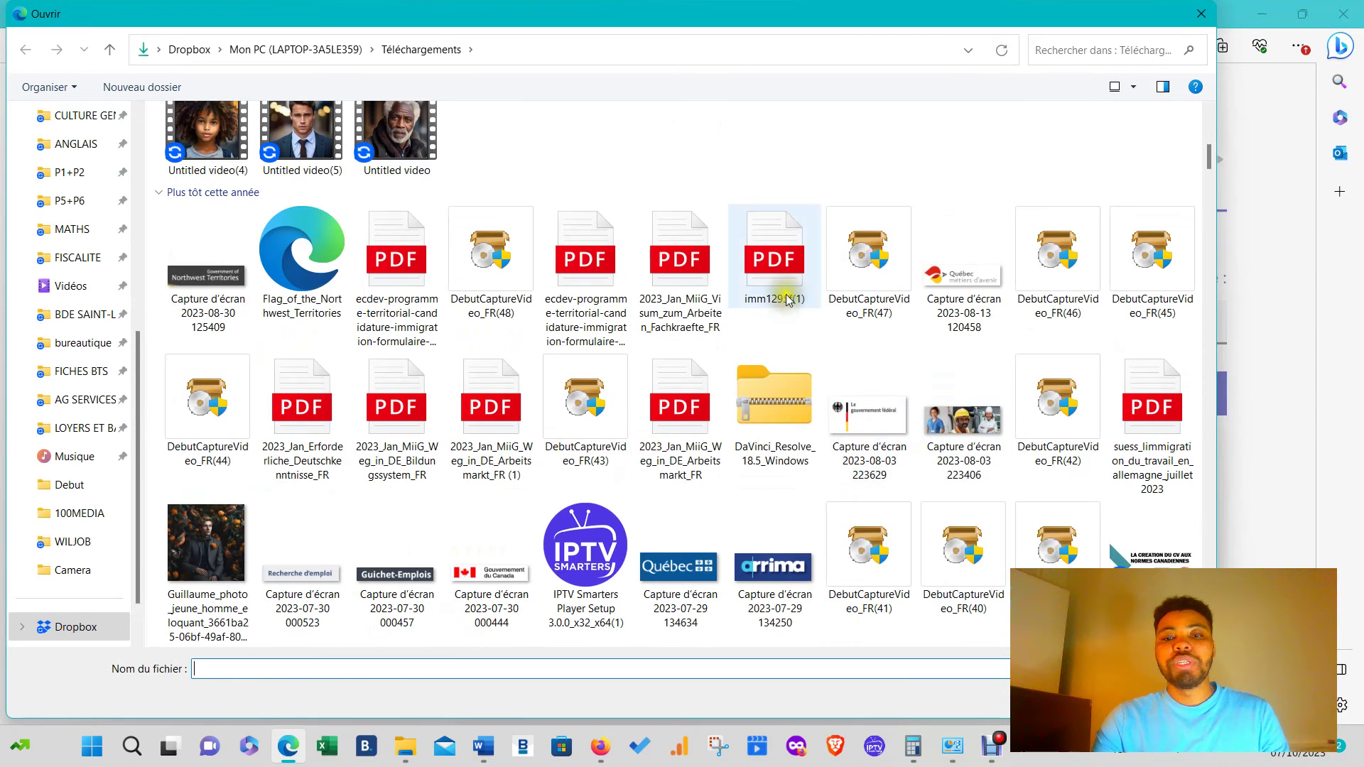
left_click(774, 260)
left_click(1080, 698)
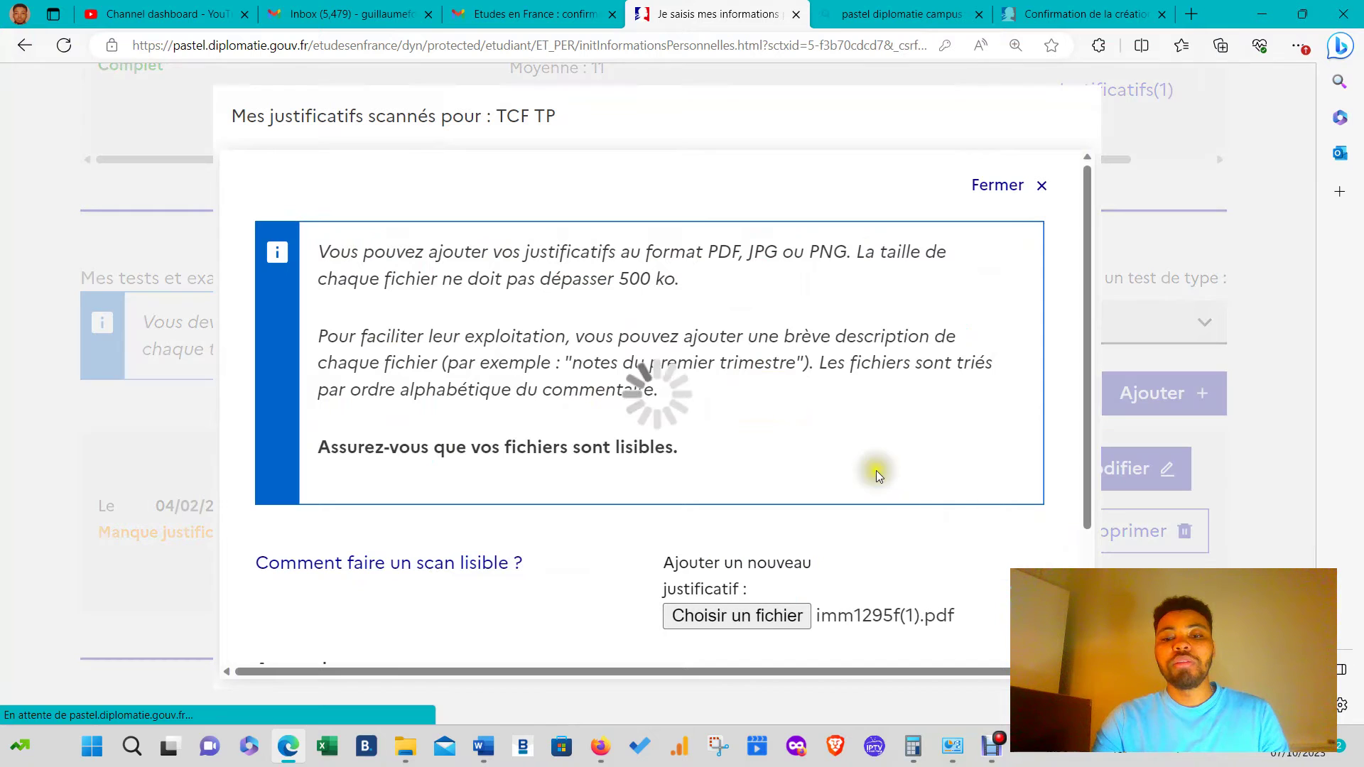
scroll(875, 500, "down", 5)
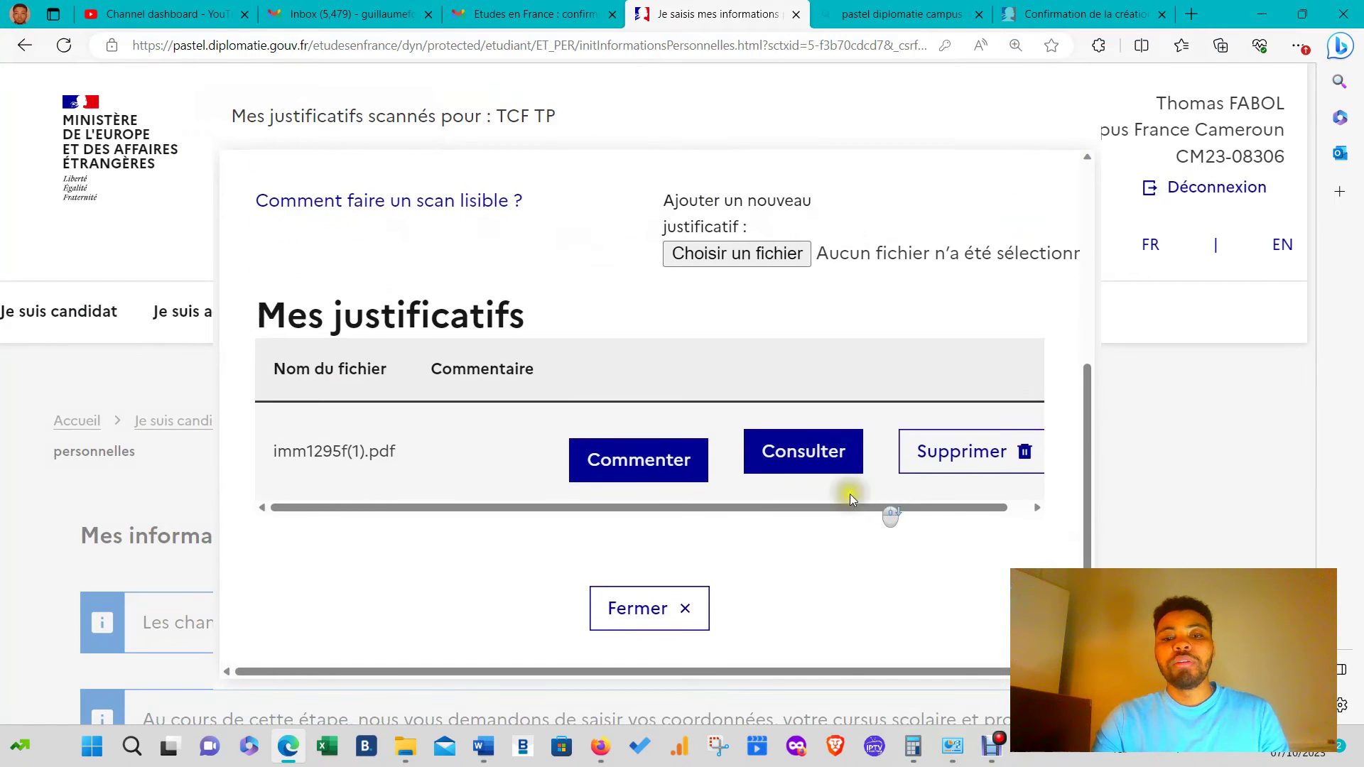
left_click(669, 628)
scroll(777, 504, "down", 15)
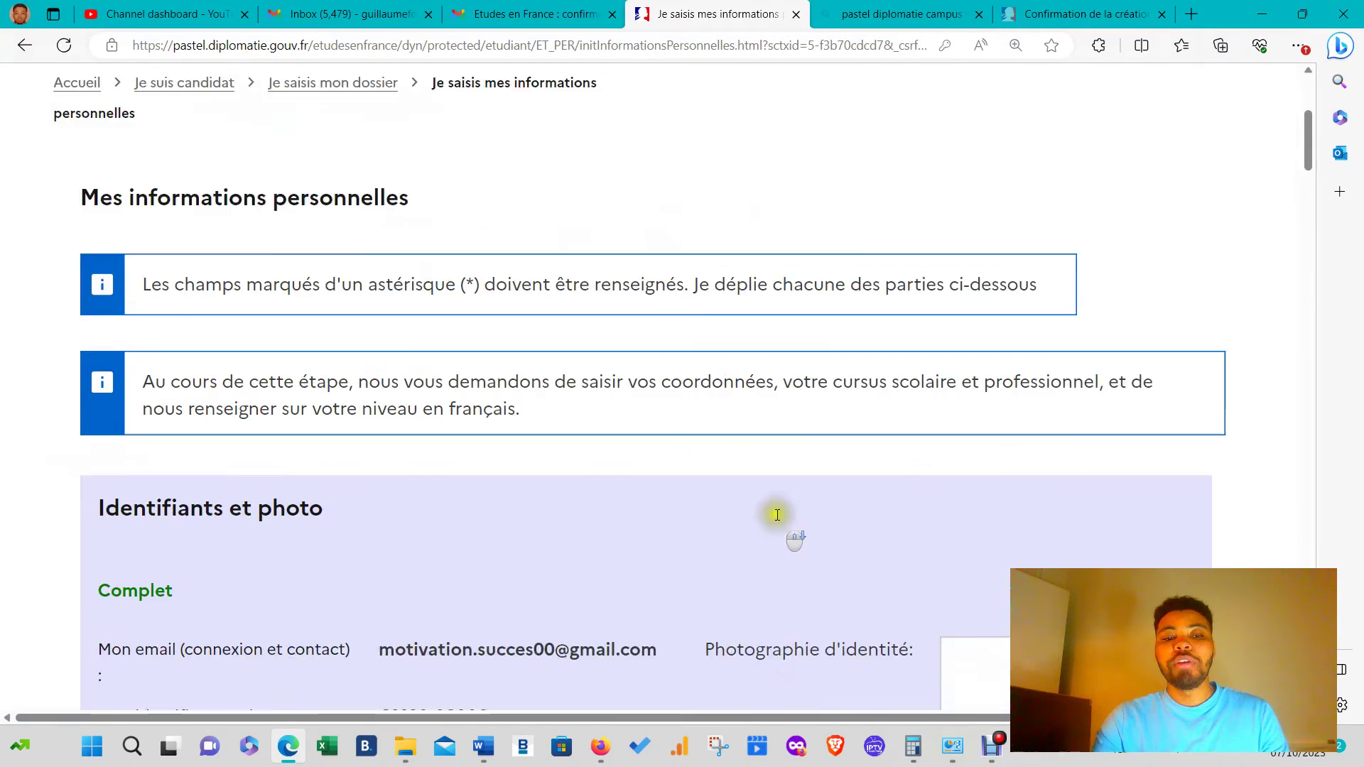
scroll(777, 505, "down", 20)
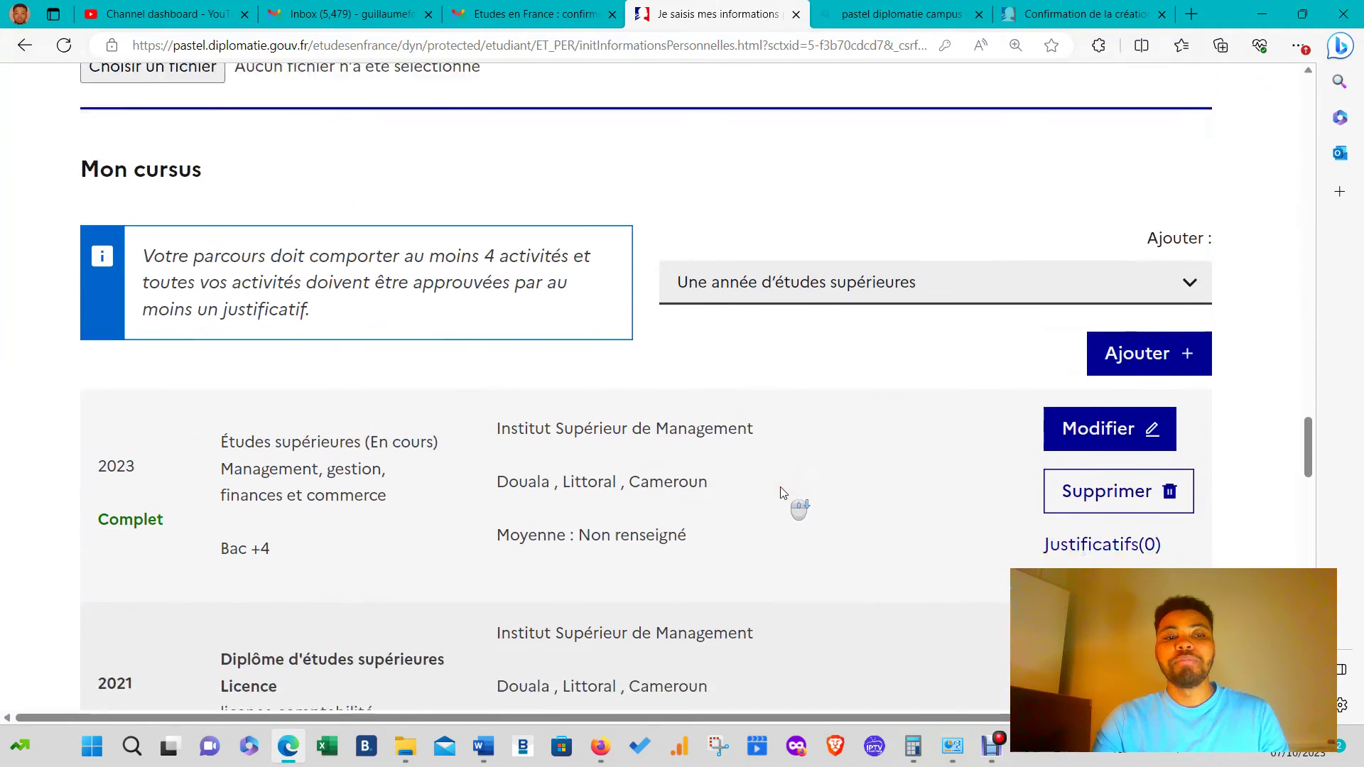
scroll(782, 490, "down", 6)
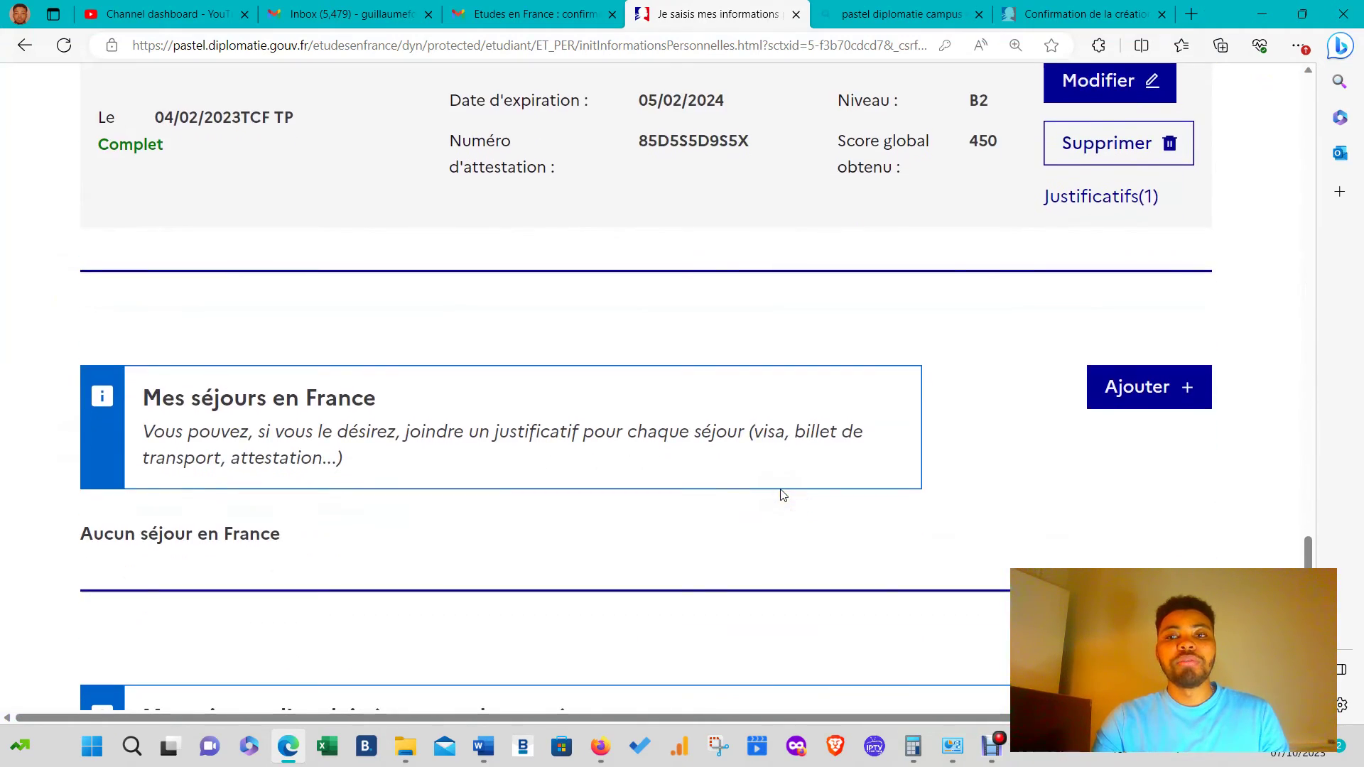
scroll(877, 468, "up", 6)
scroll(875, 476, "up", 3)
scroll(875, 476, "down", 13)
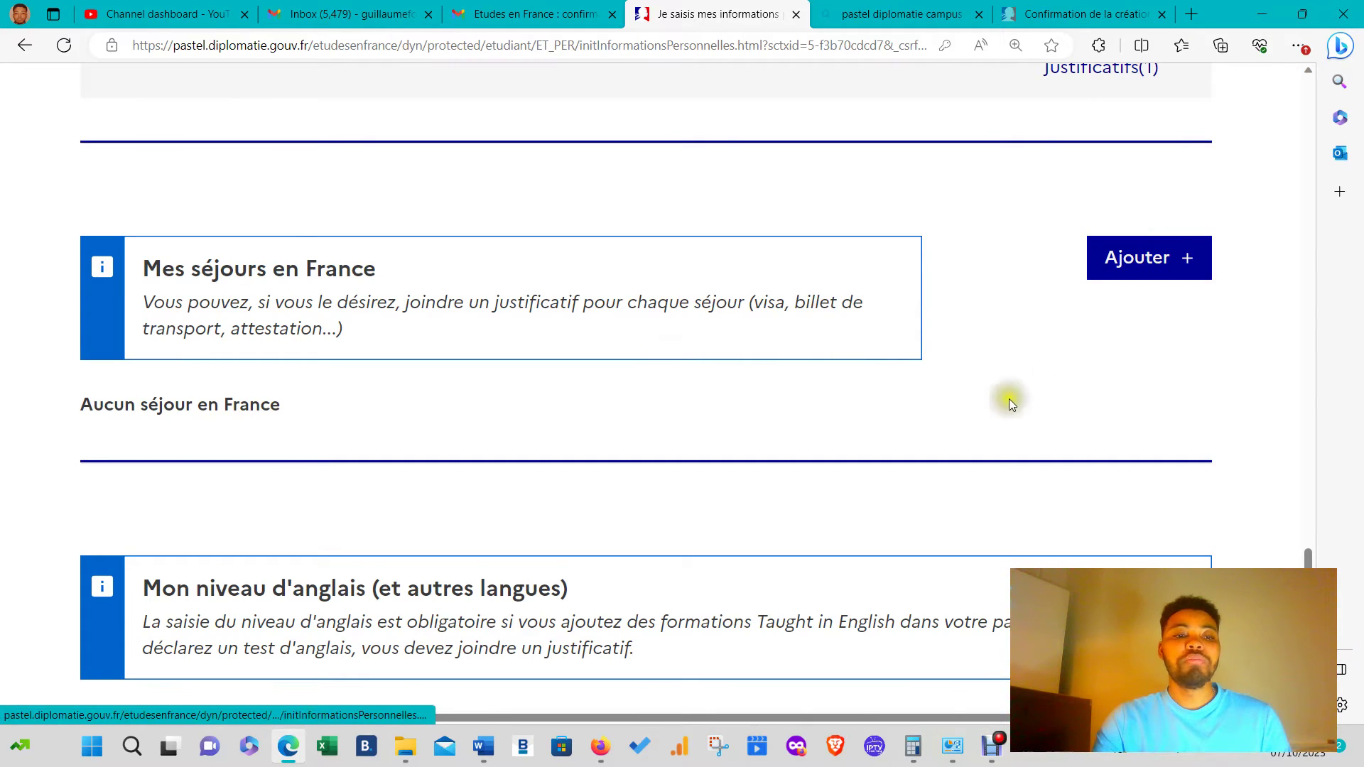
- Answer Non to 'J'ai étudié l'anglais' under Mon niveau d'anglais and save
scroll(779, 381, "down", 3)
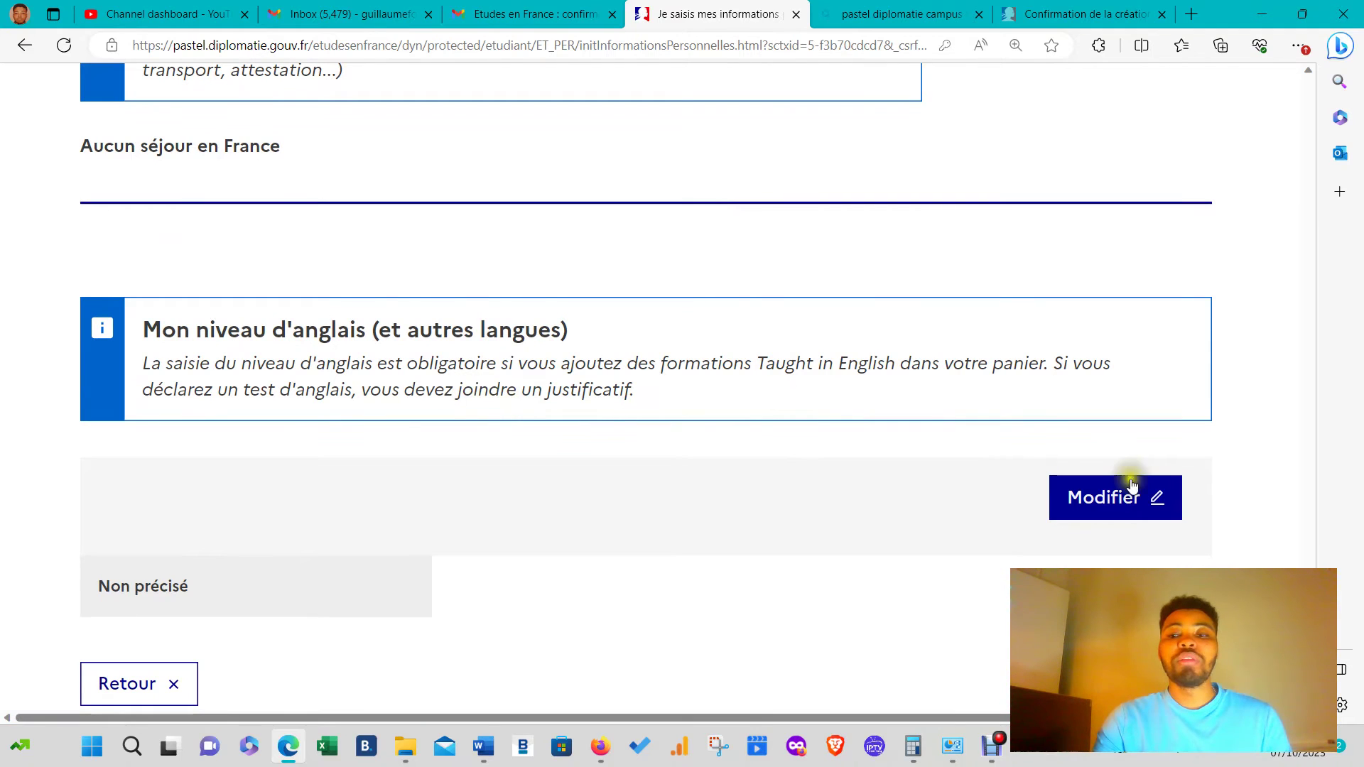
scroll(624, 496, "down", 3)
left_click(1151, 250)
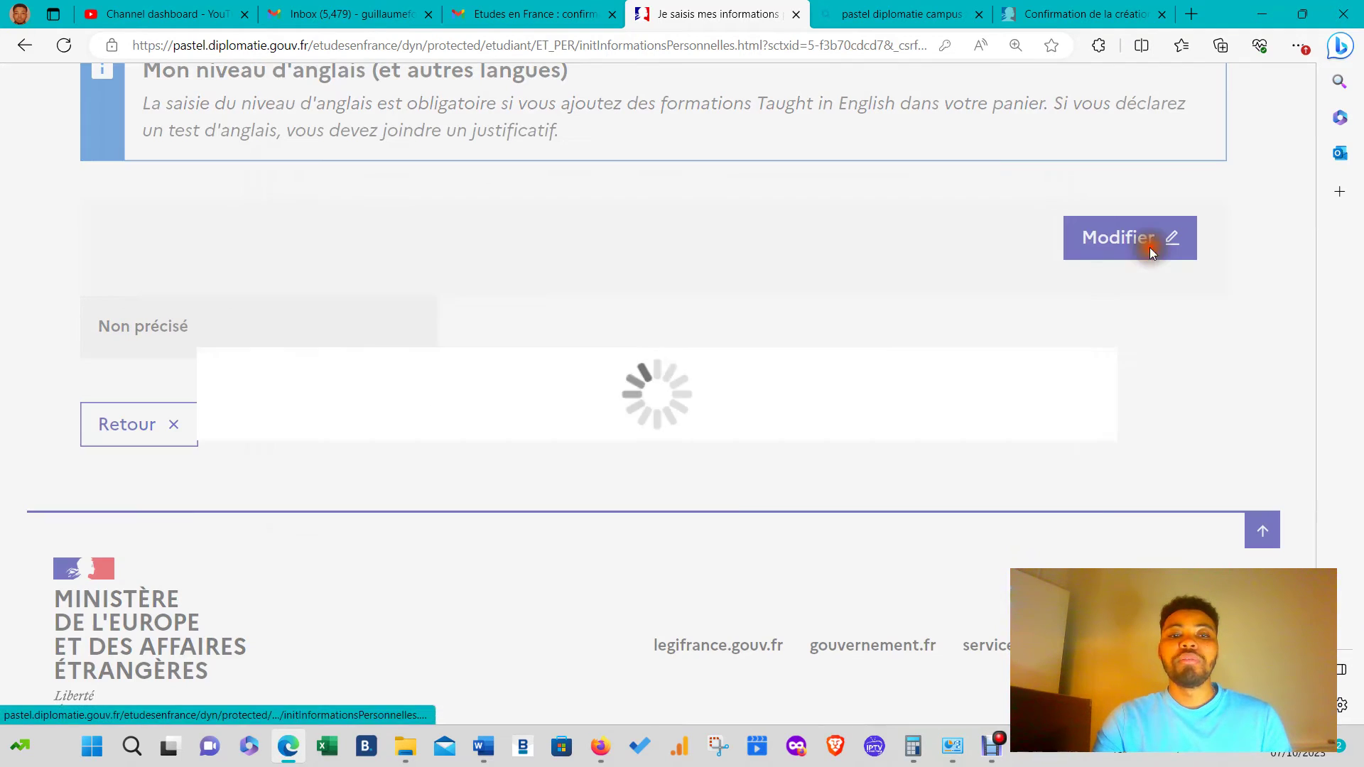
left_click(434, 264)
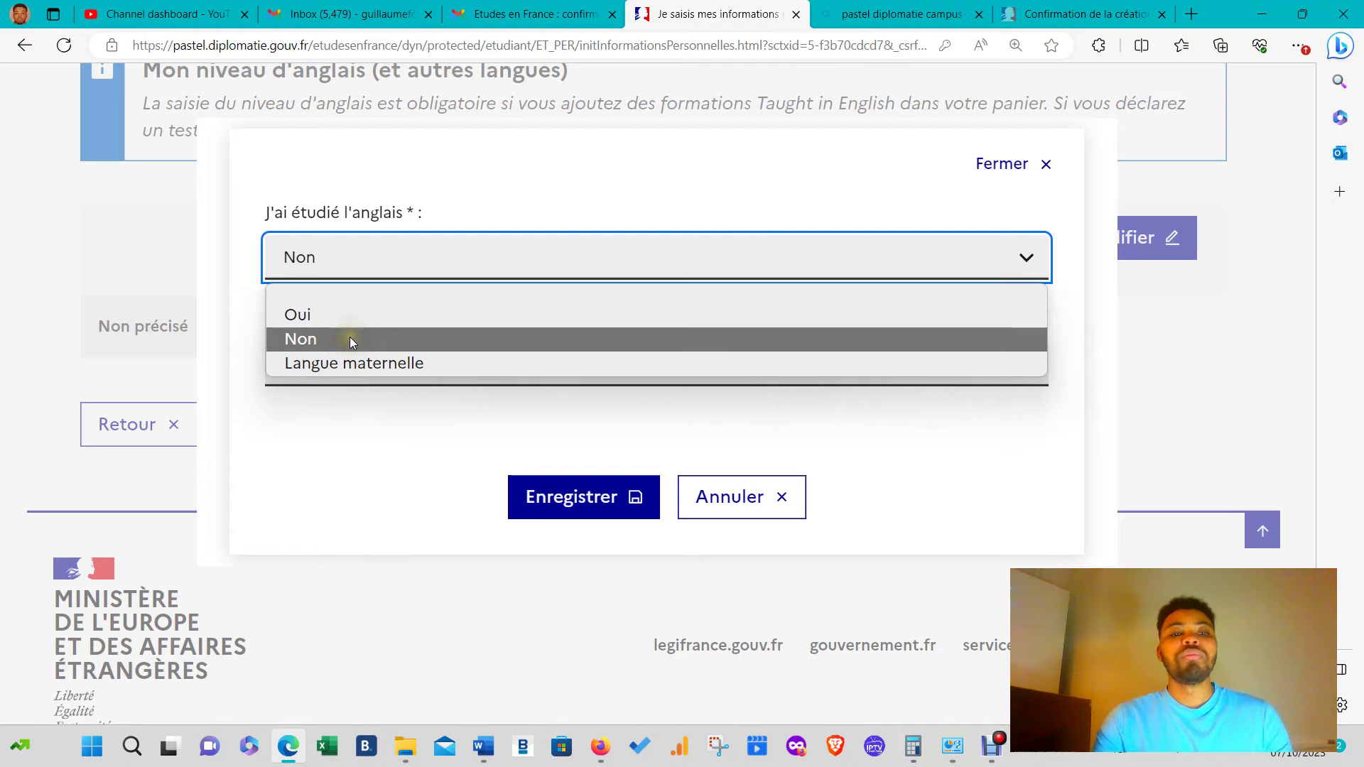
left_click(348, 338)
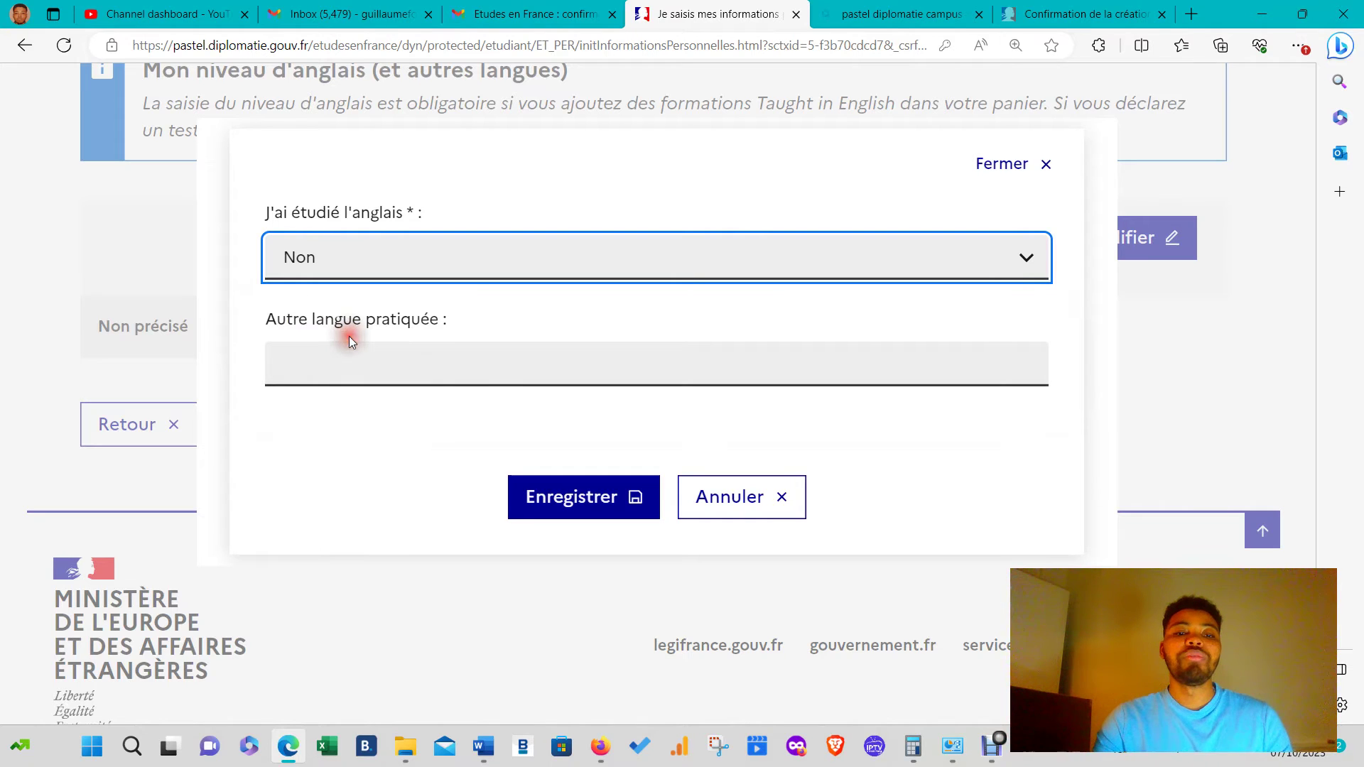
left_click(549, 490)
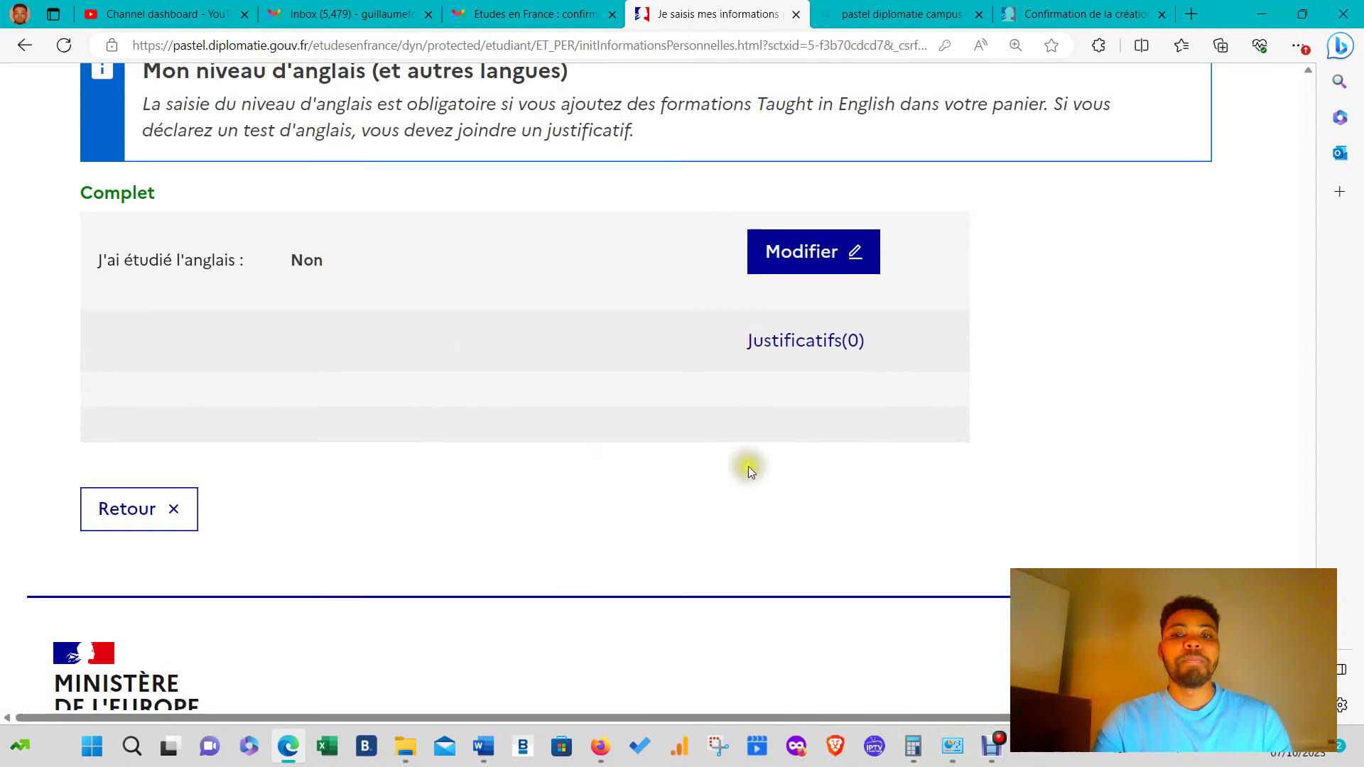
scroll(549, 410, "down", 5)
scroll(487, 472, "up", 15)
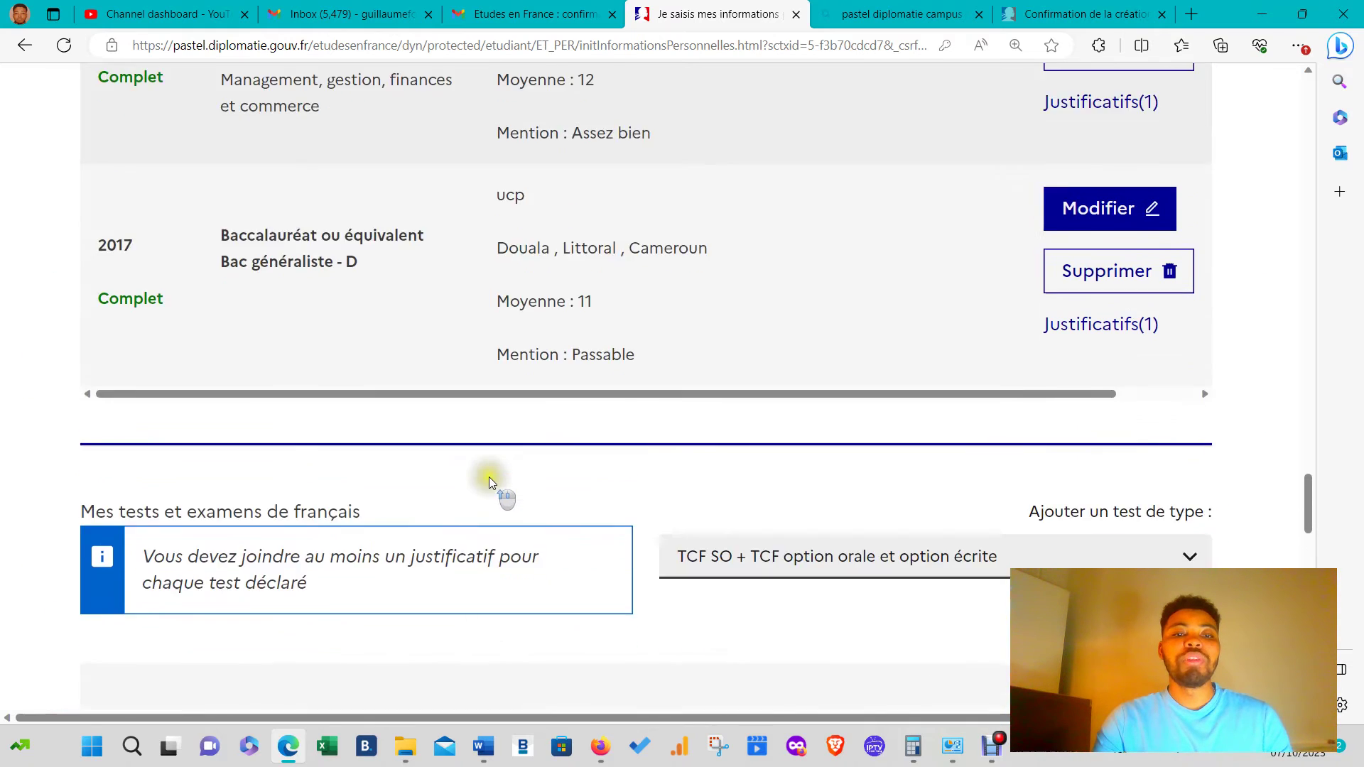
scroll(492, 481, "down", 5)
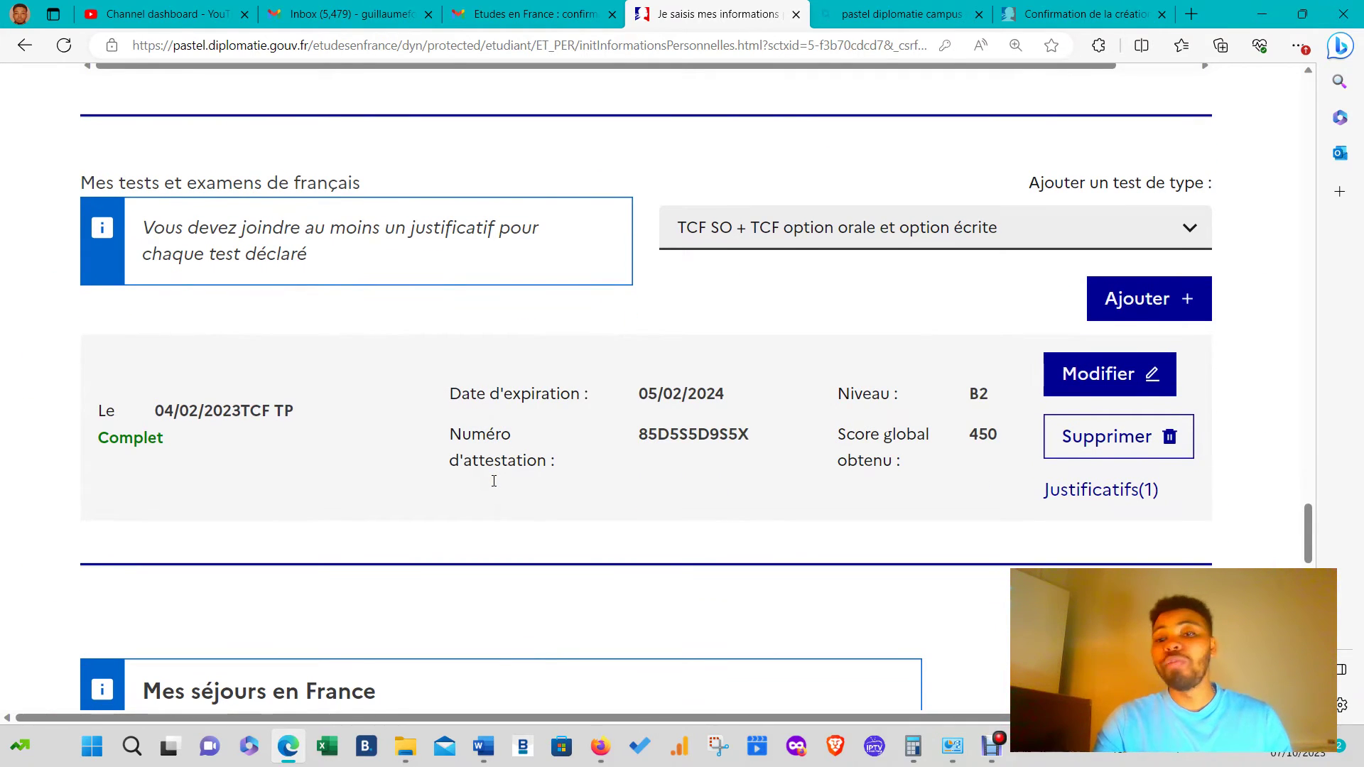
left_click(1148, 287)
scroll(561, 365, "down", 15)
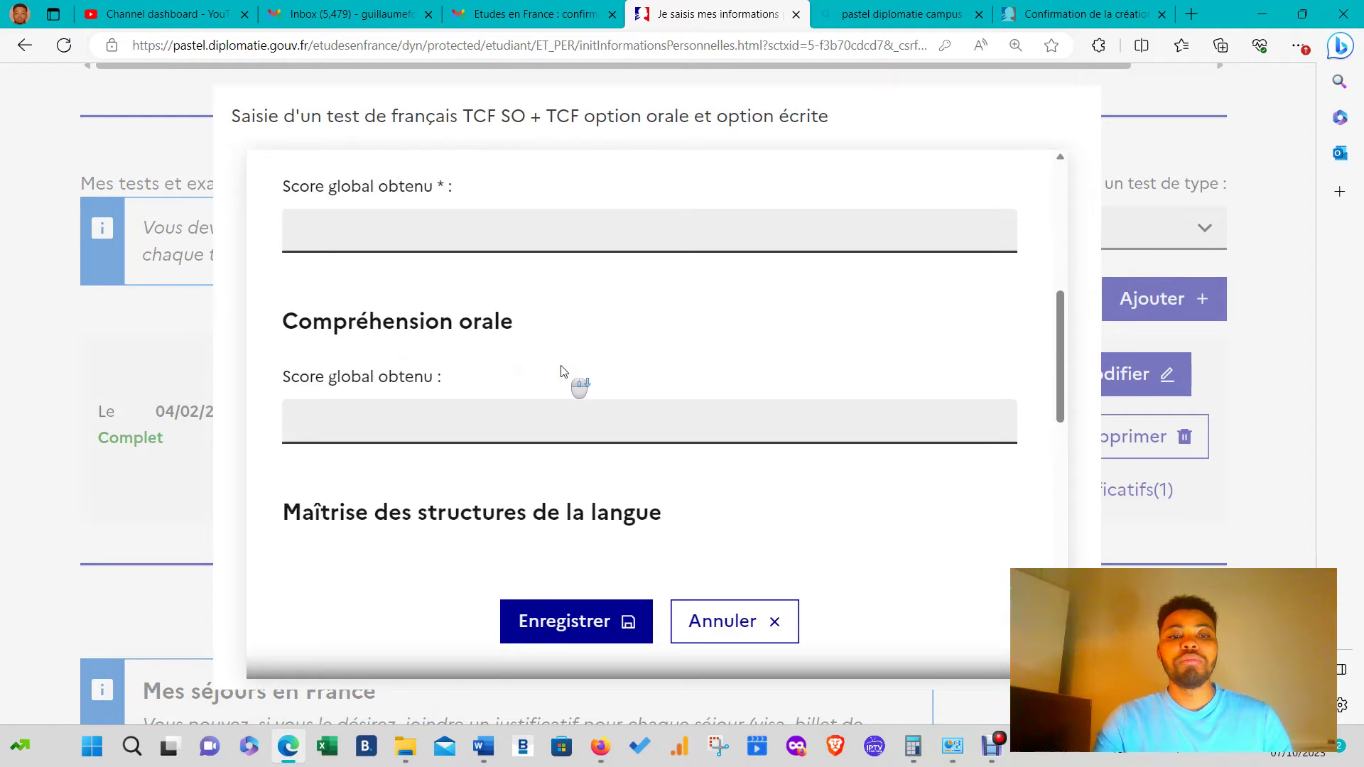
scroll(562, 370, "up", 15)
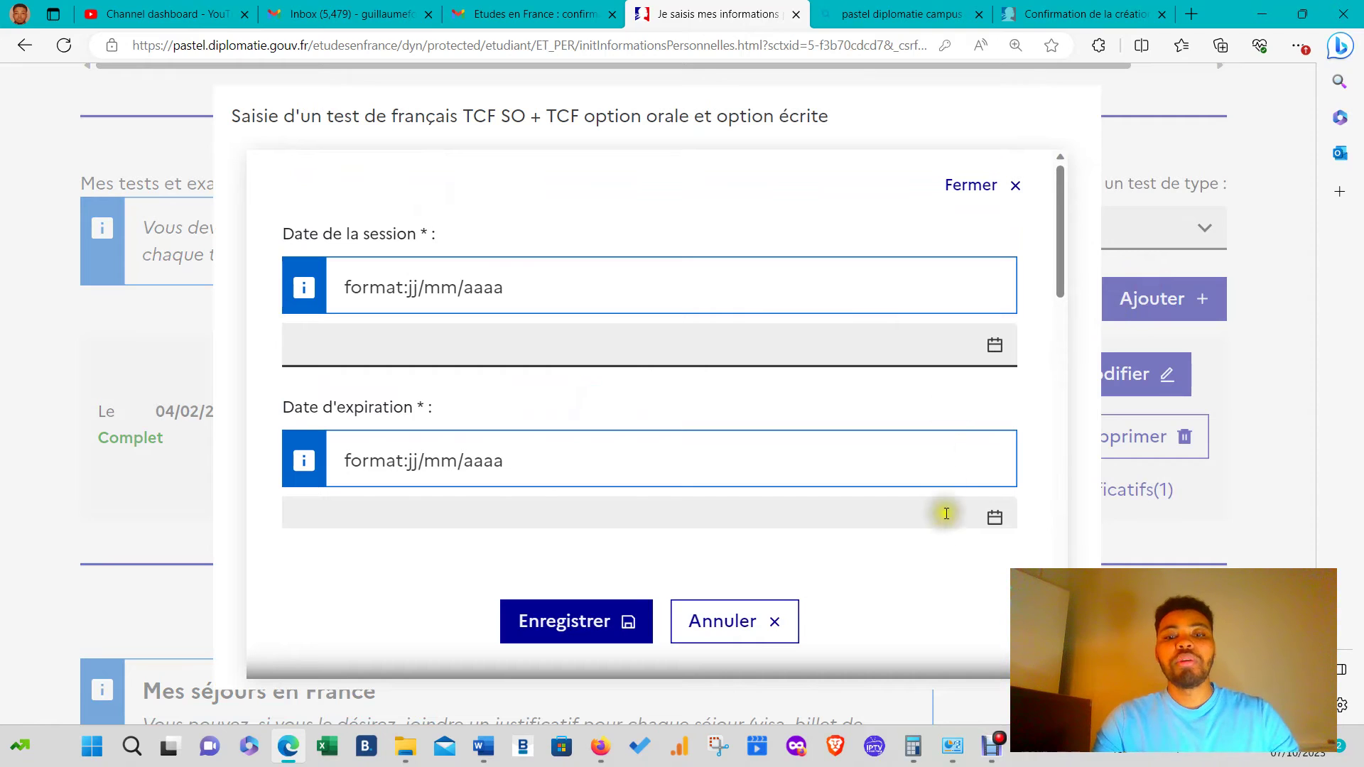
left_click(742, 643)
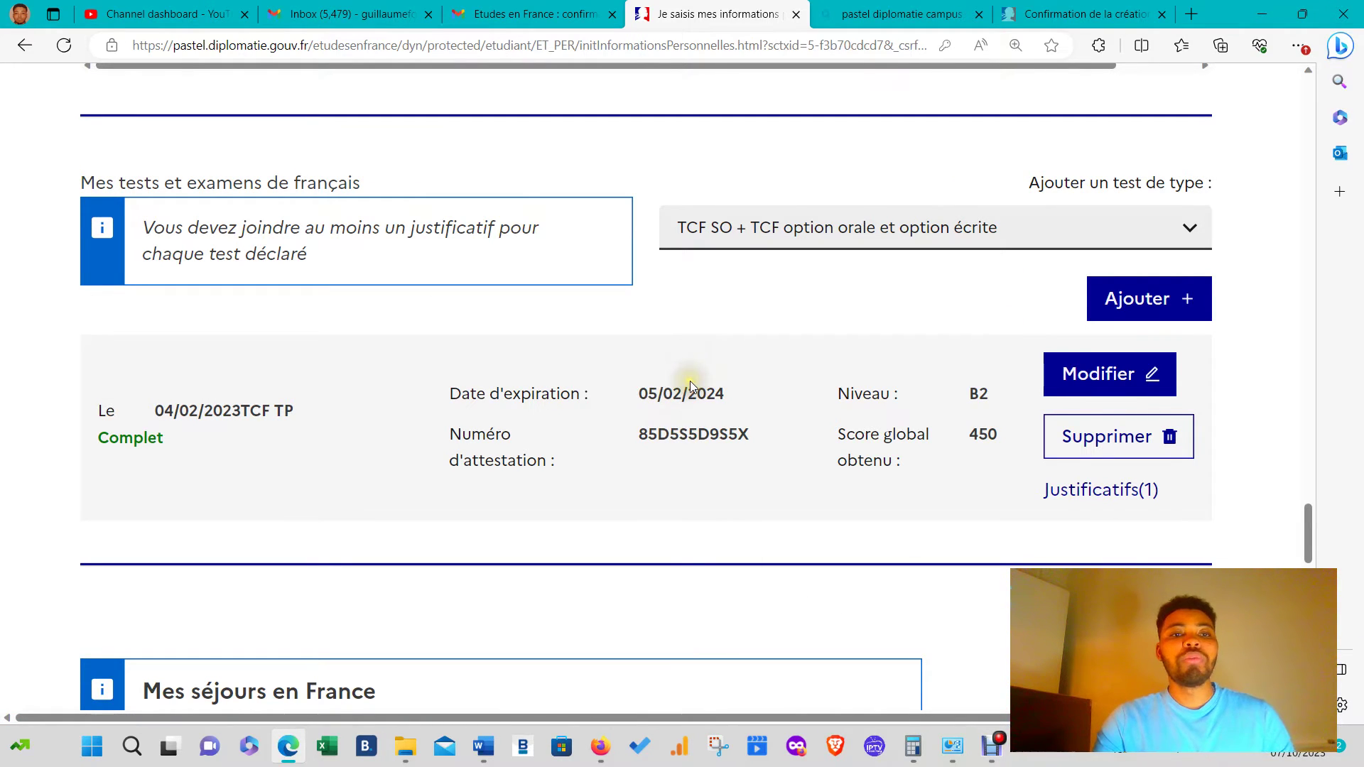
scroll(689, 387, "up", 5)
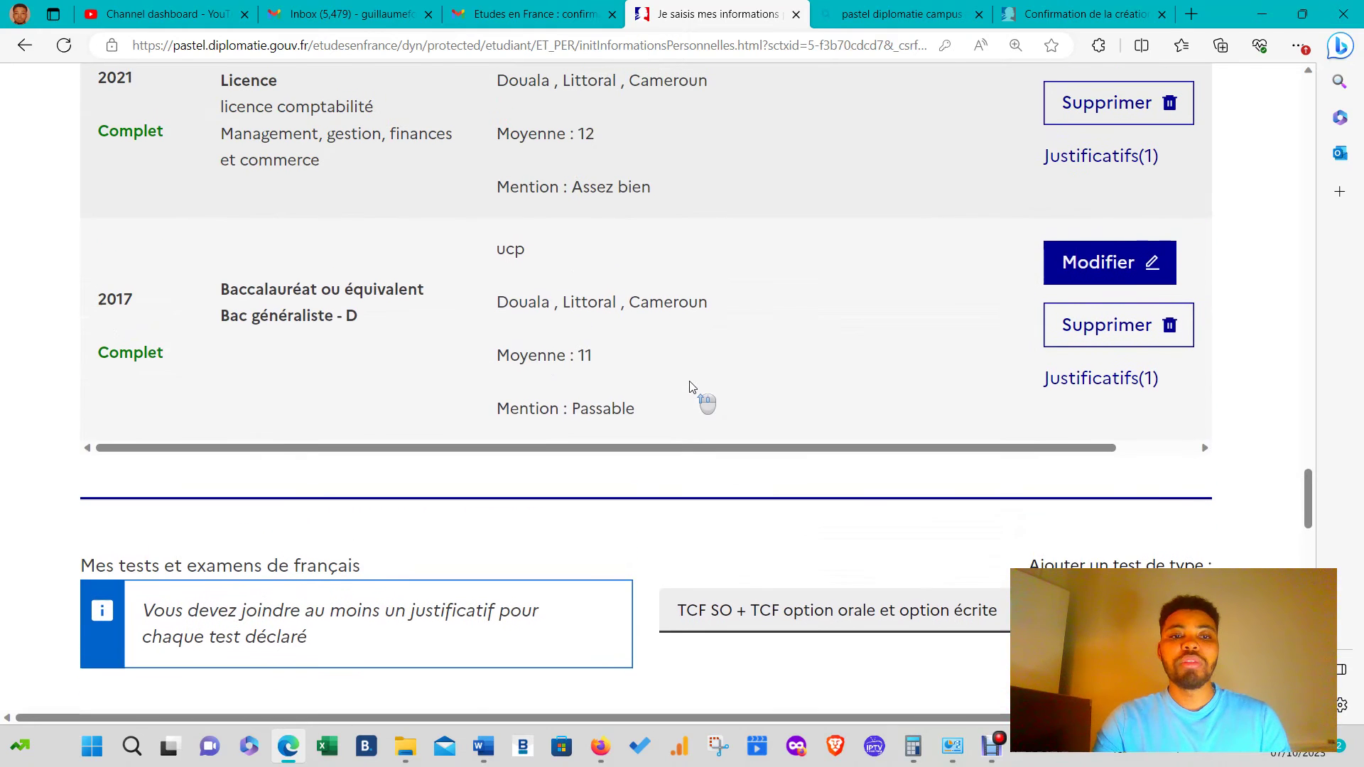
scroll(692, 387, "down", 20)
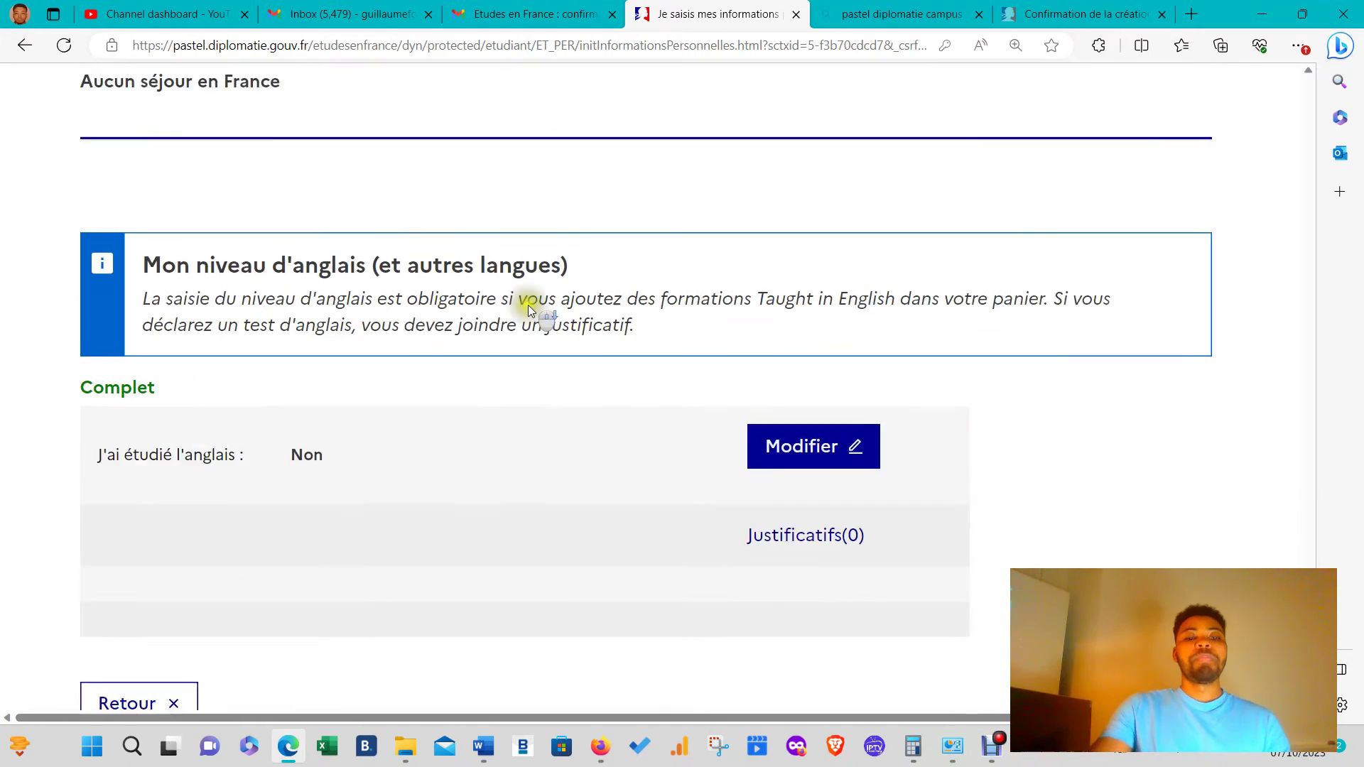
scroll(565, 344, "up", 8)
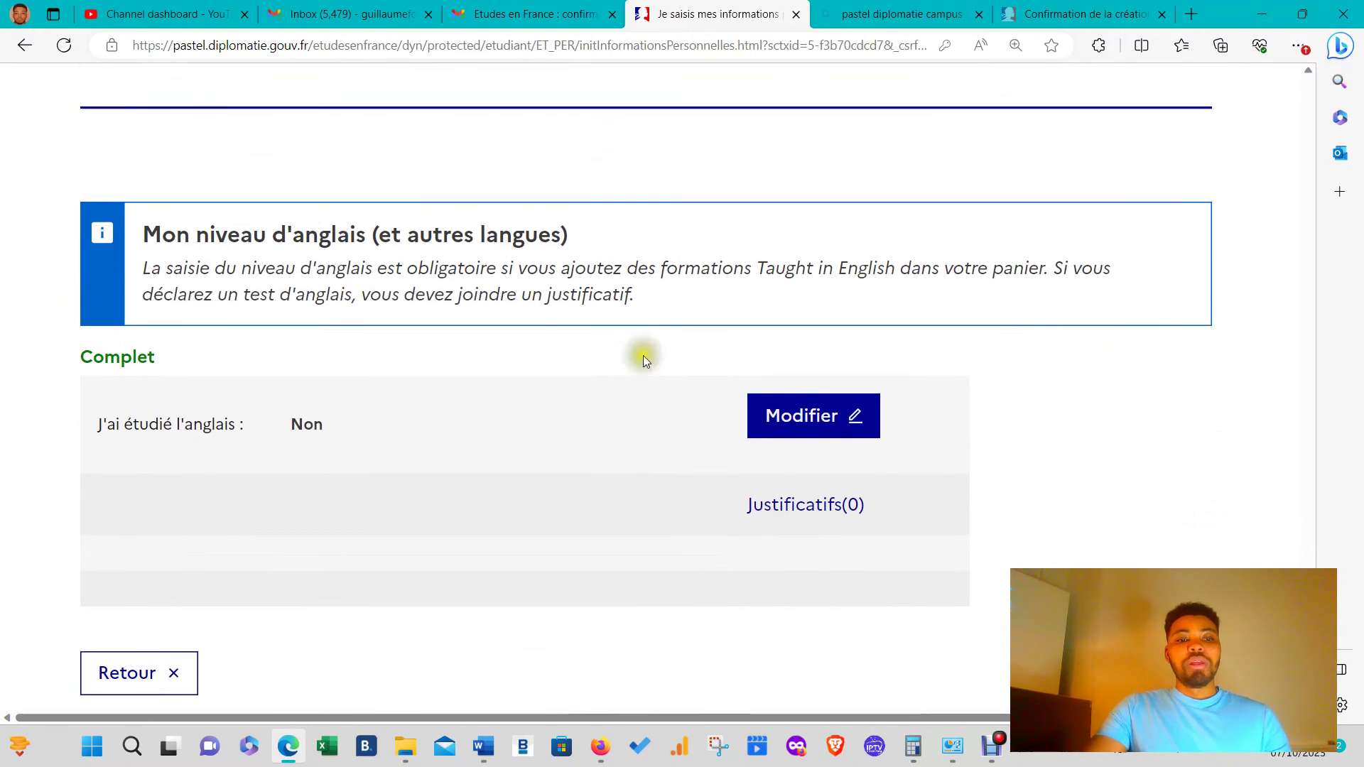
scroll(743, 493, "up", 15)
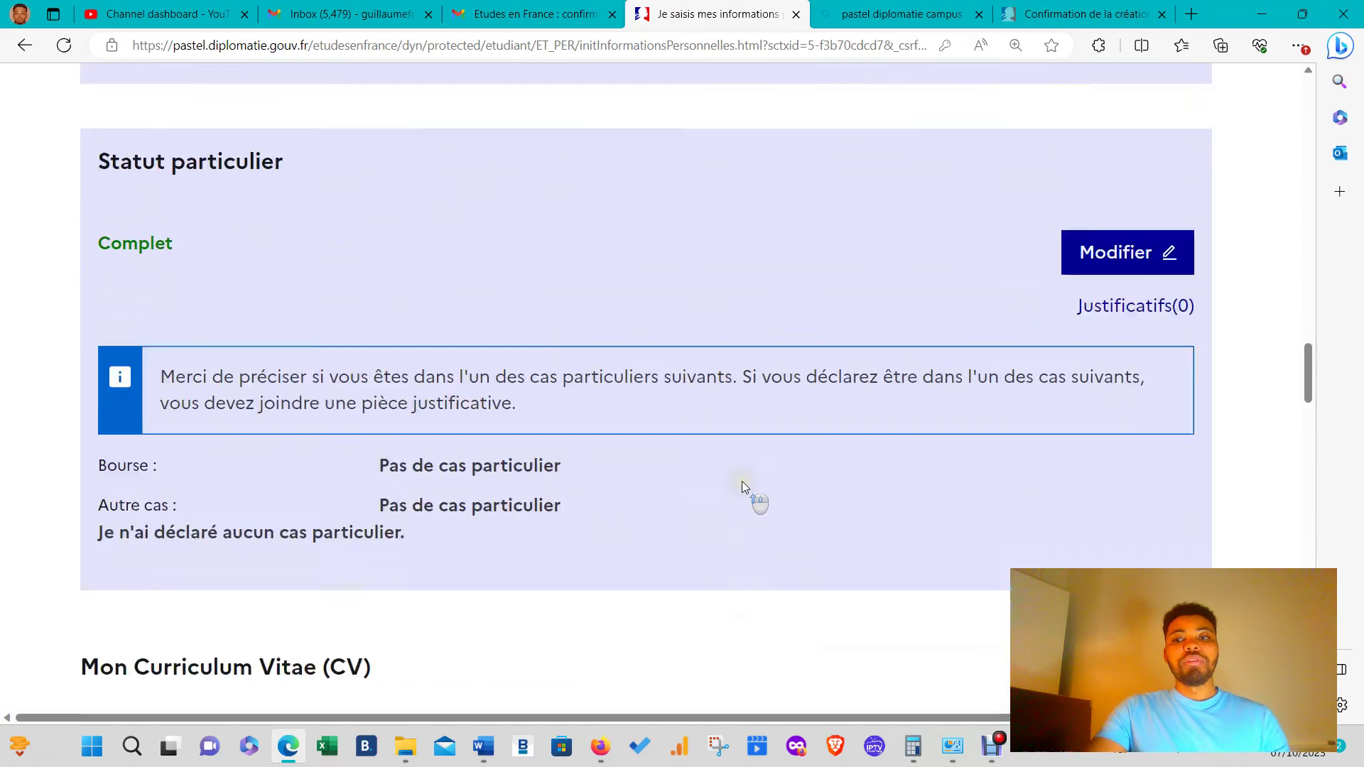
scroll(741, 483, "up", 10)
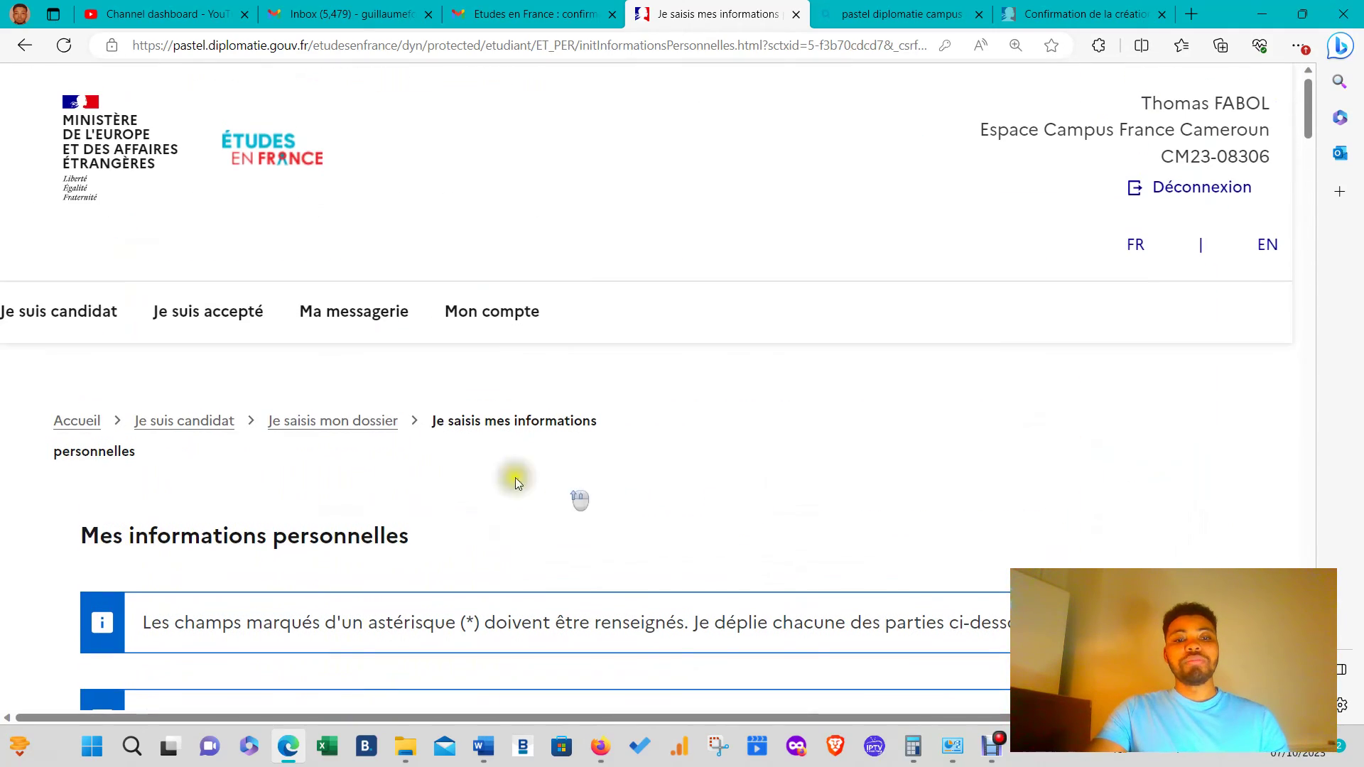
scroll(367, 501, "down", 3)
scroll(284, 402, "up", 3)
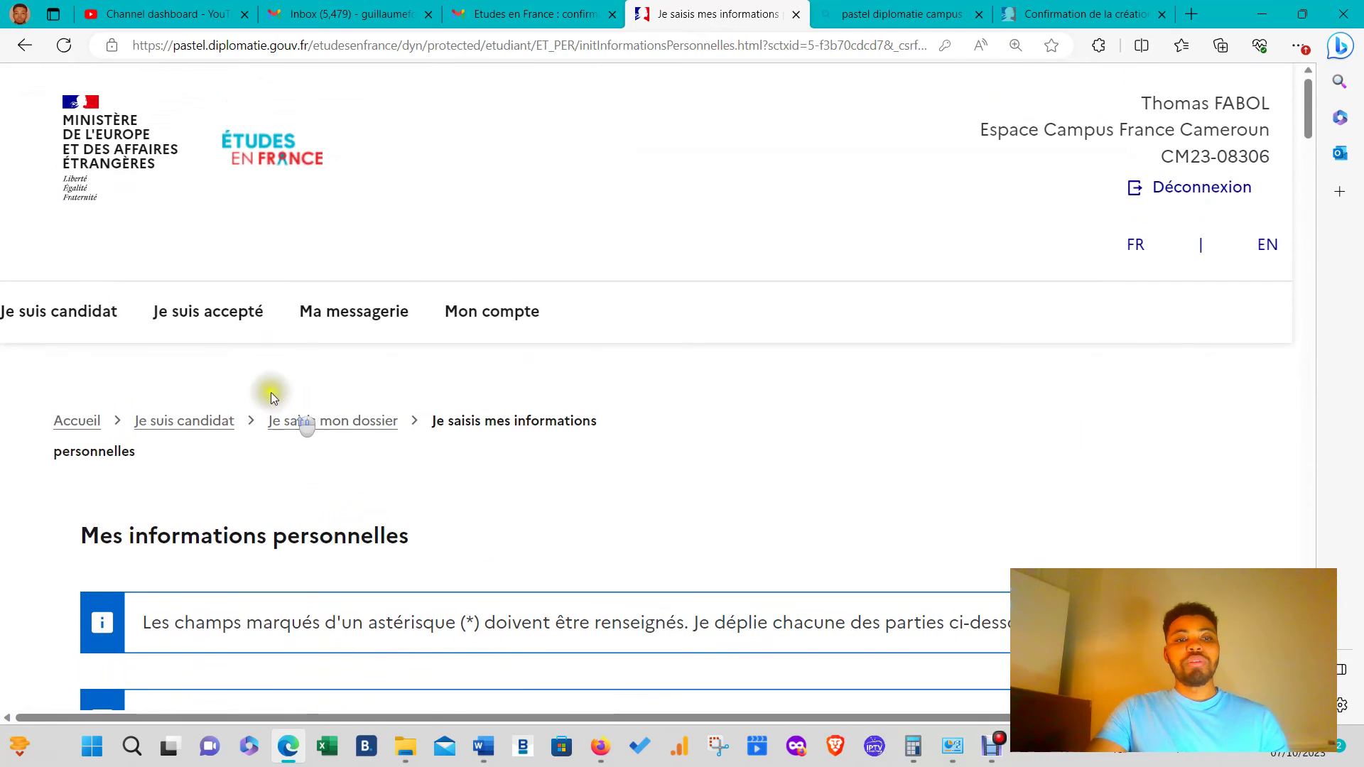
left_click(117, 305)
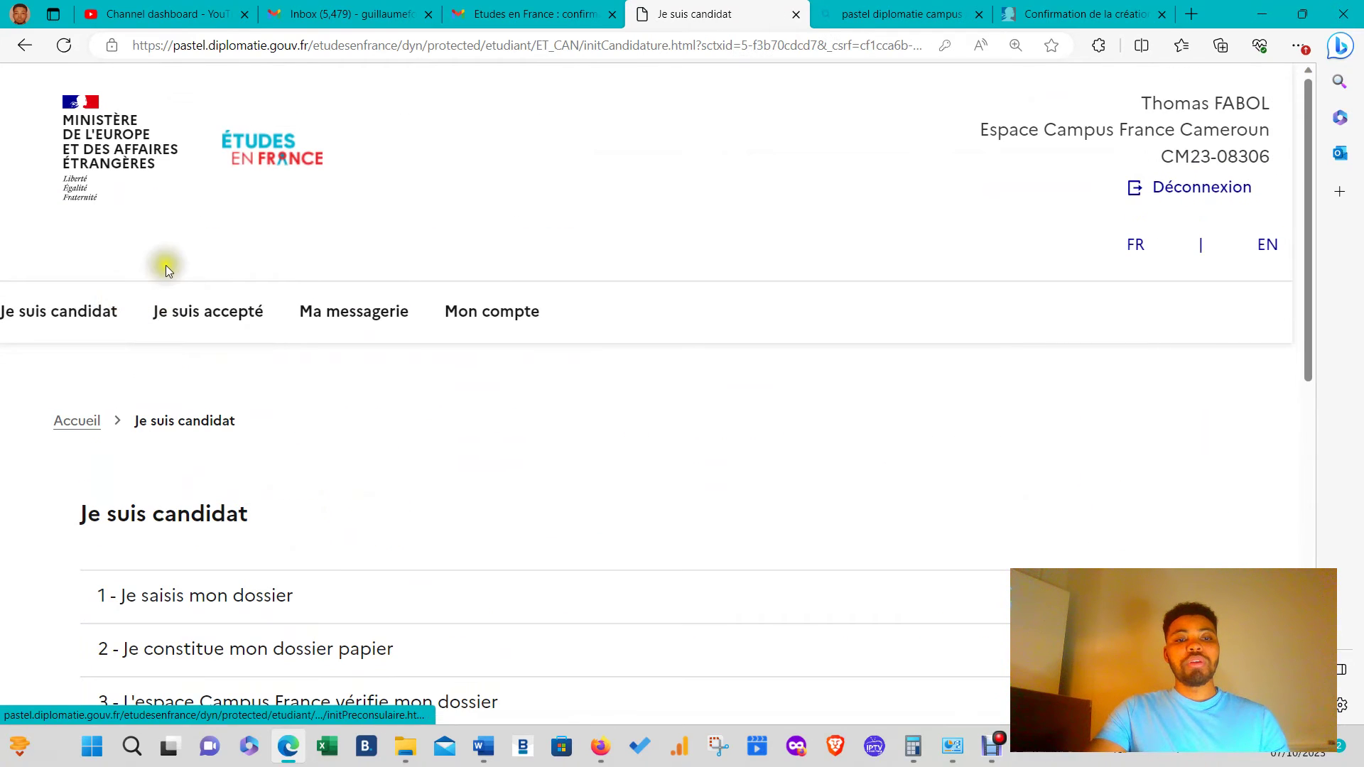
scroll(342, 405, "down", 2)
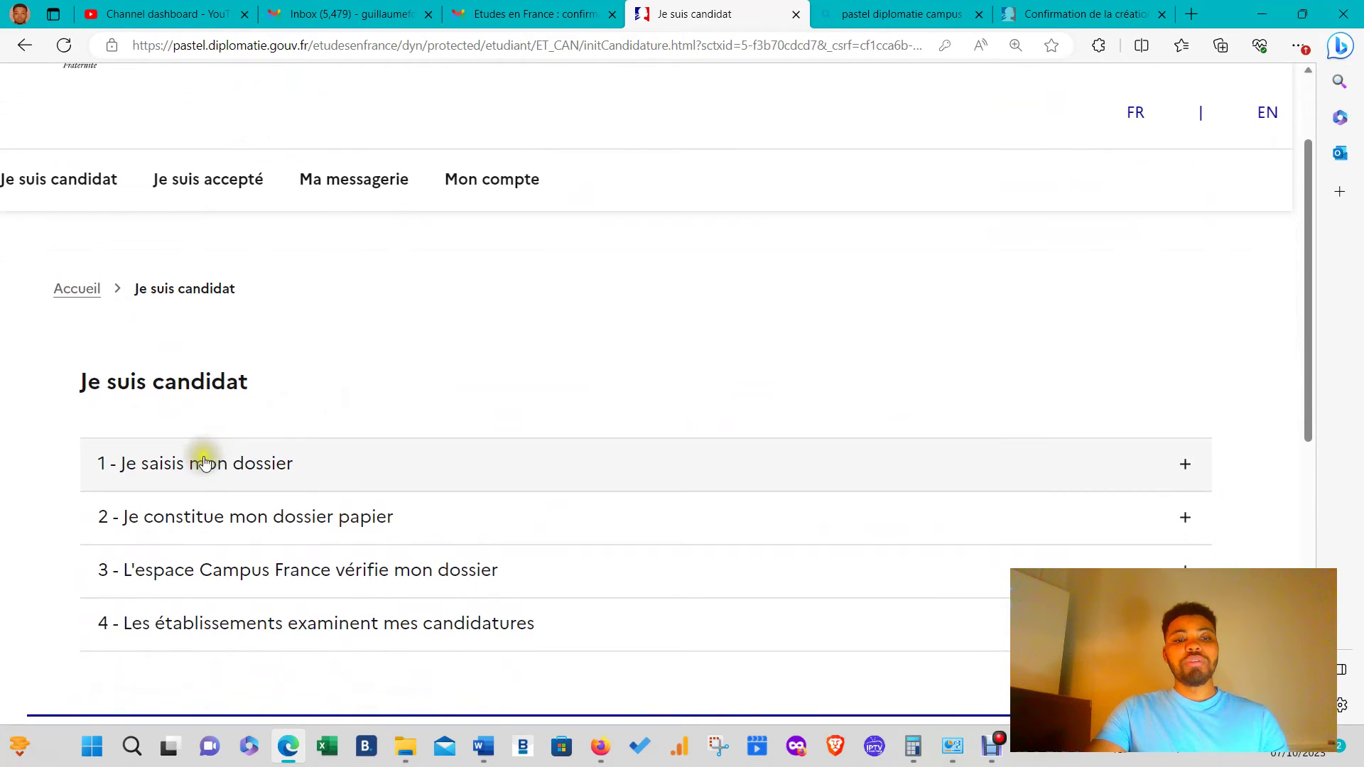
left_click(283, 461)
scroll(440, 324, "down", 1)
scroll(441, 324, "down", 4)
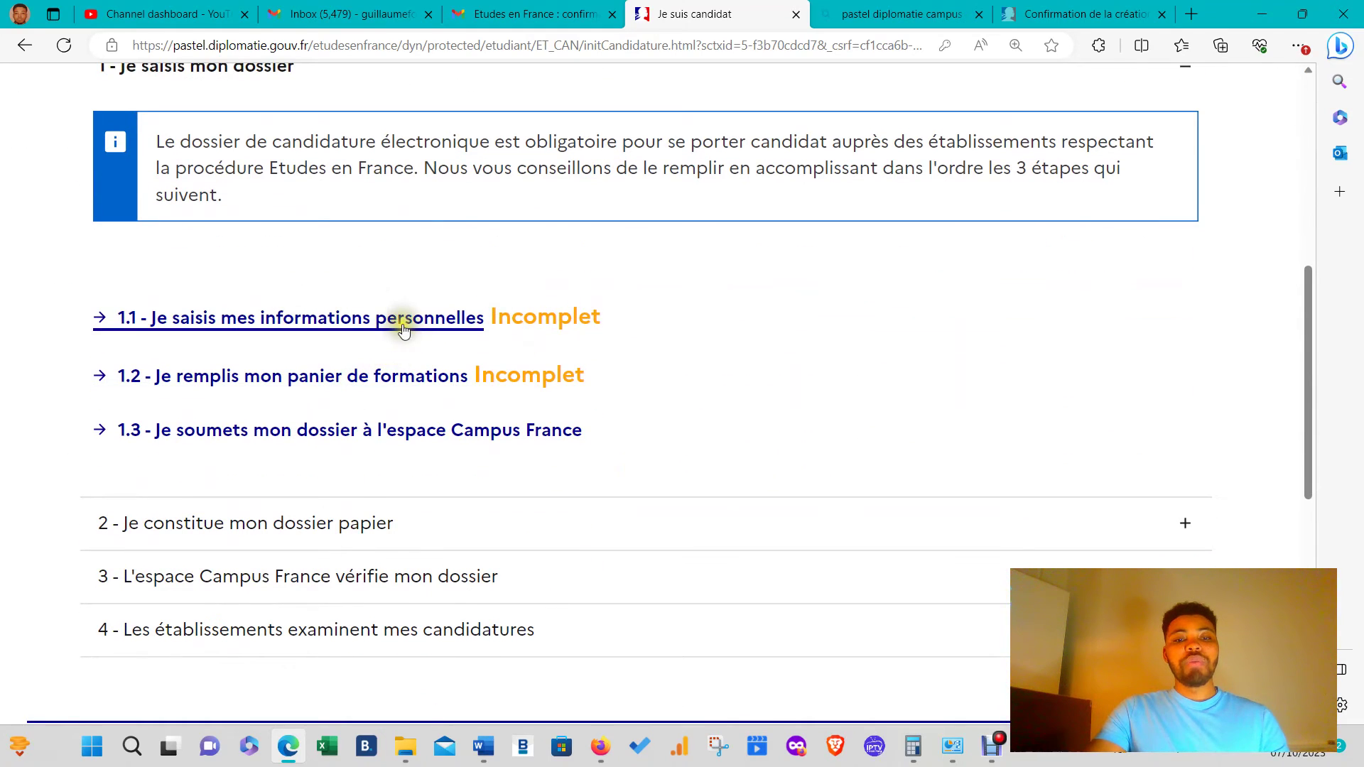
left_click(395, 316)
scroll(542, 375, "down", 6)
scroll(542, 380, "down", 20)
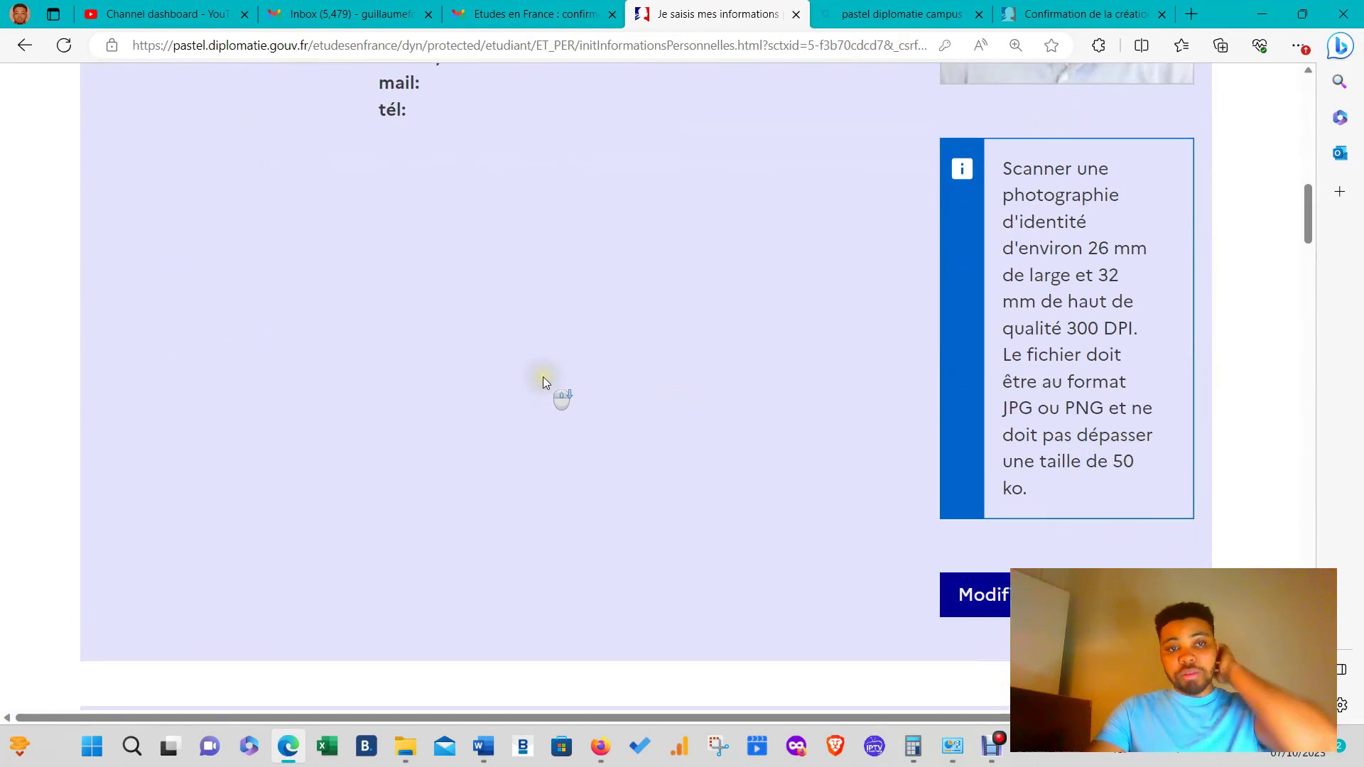
scroll(544, 380, "down", 20)
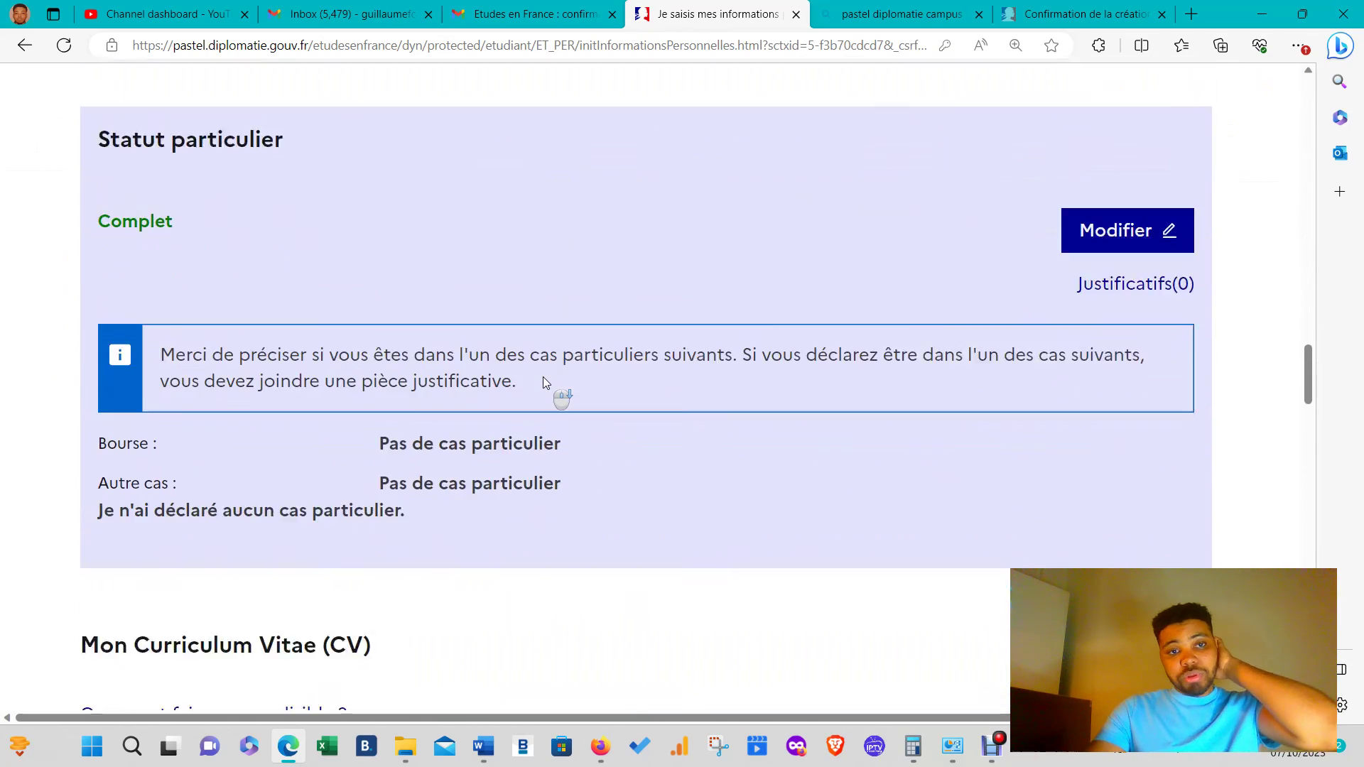
scroll(545, 380, "down", 20)
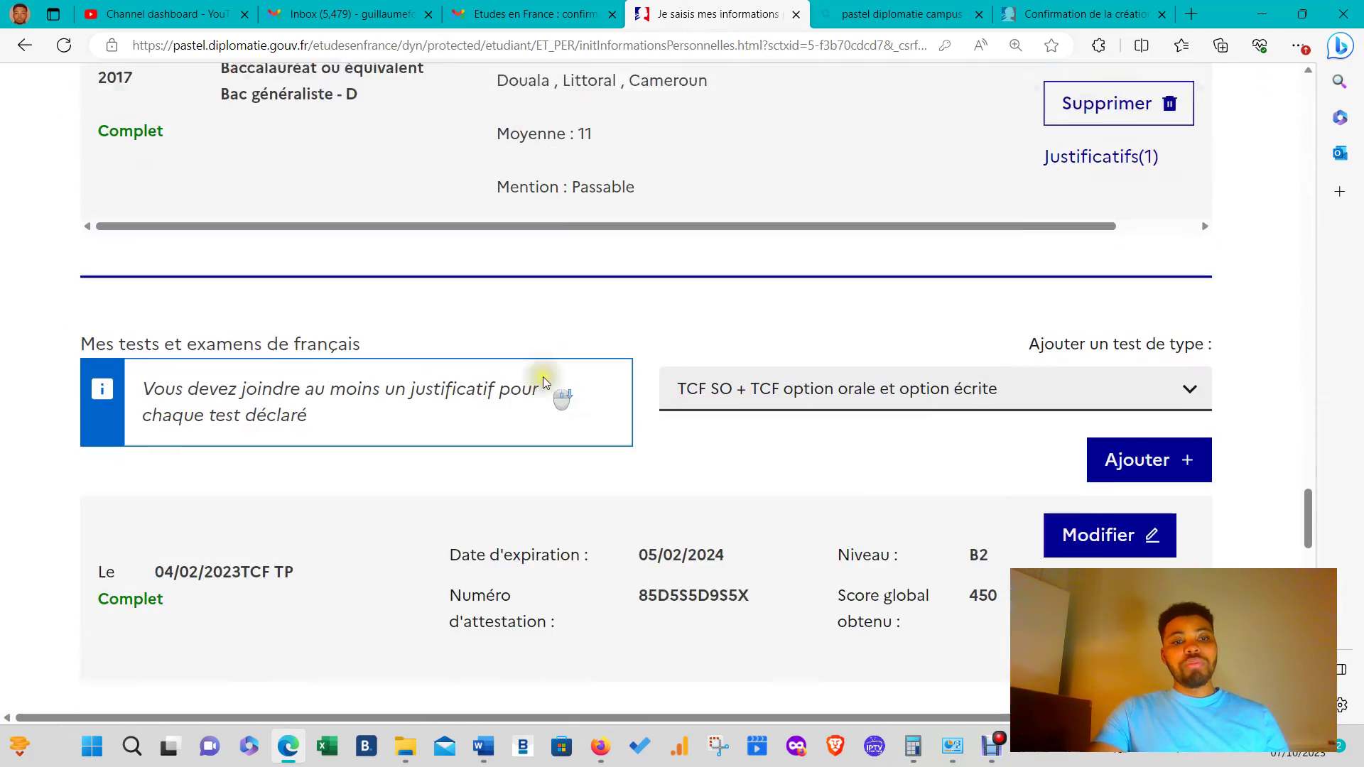
scroll(544, 383, "down", 5)
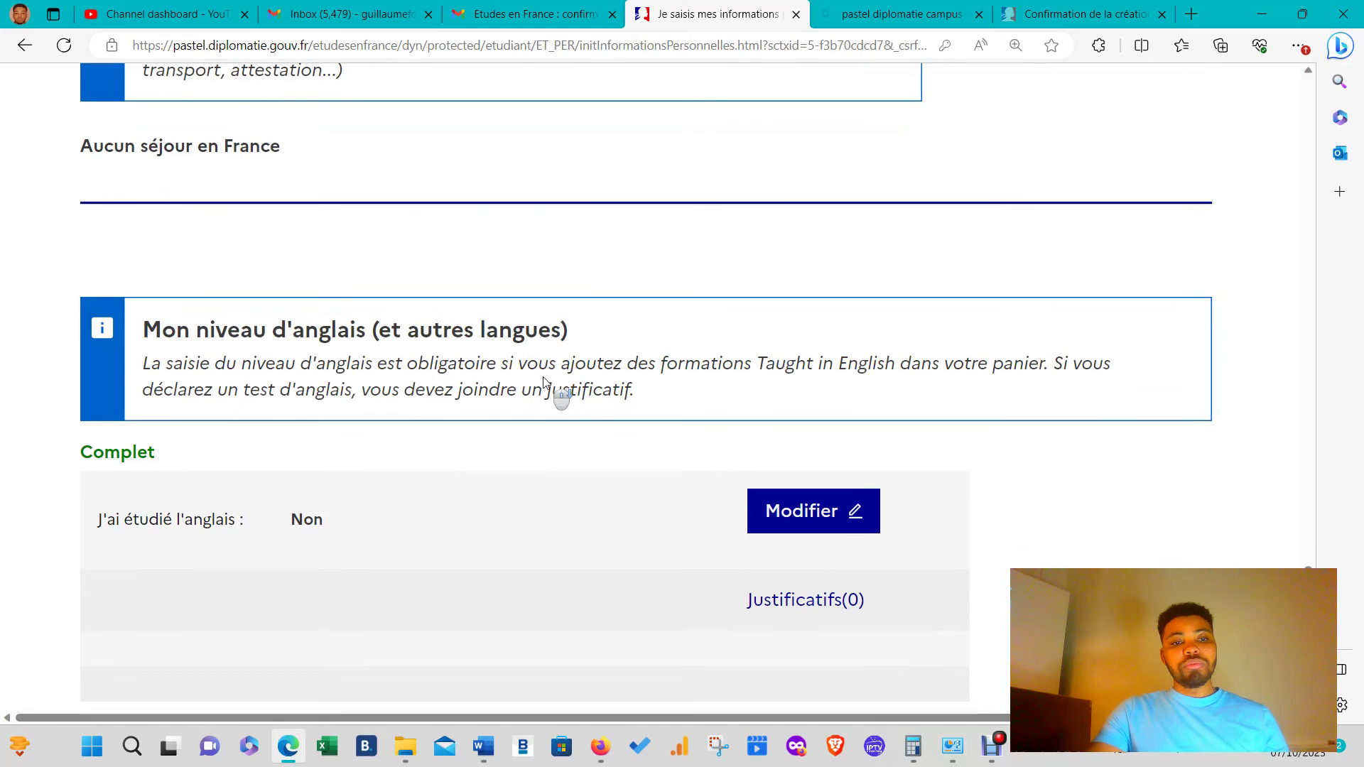
scroll(544, 382, "down", 5)
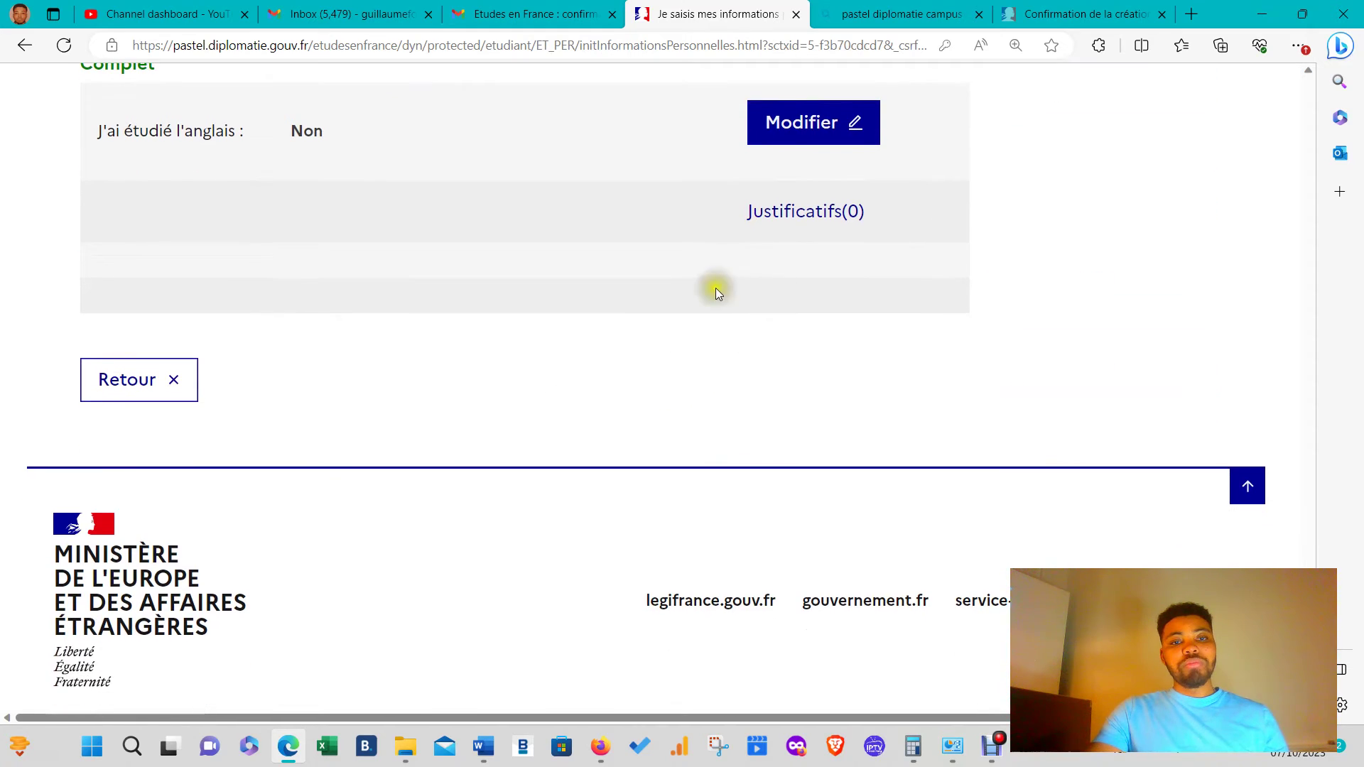
scroll(714, 288, "up", 5)
scroll(621, 347, "up", 20)
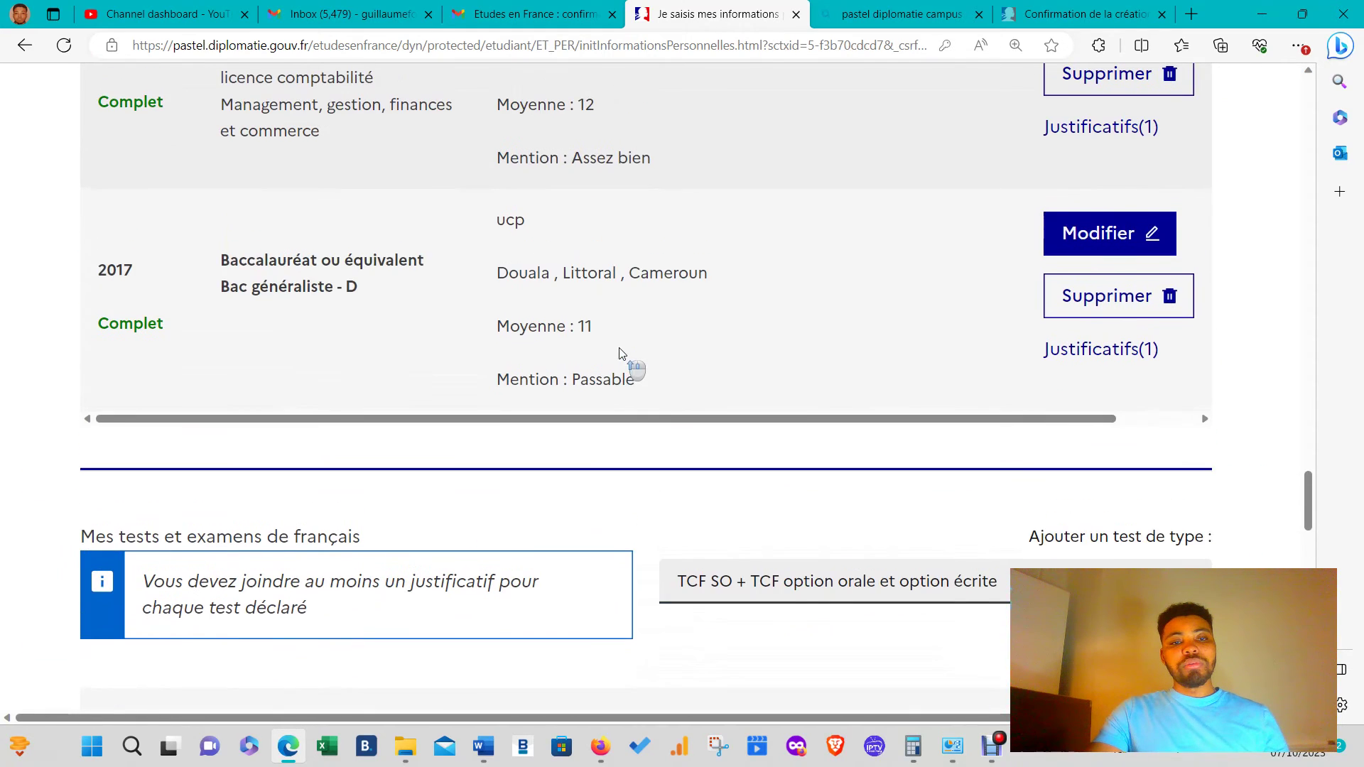
scroll(623, 358, "up", 10)
scroll(624, 359, "down", 3)
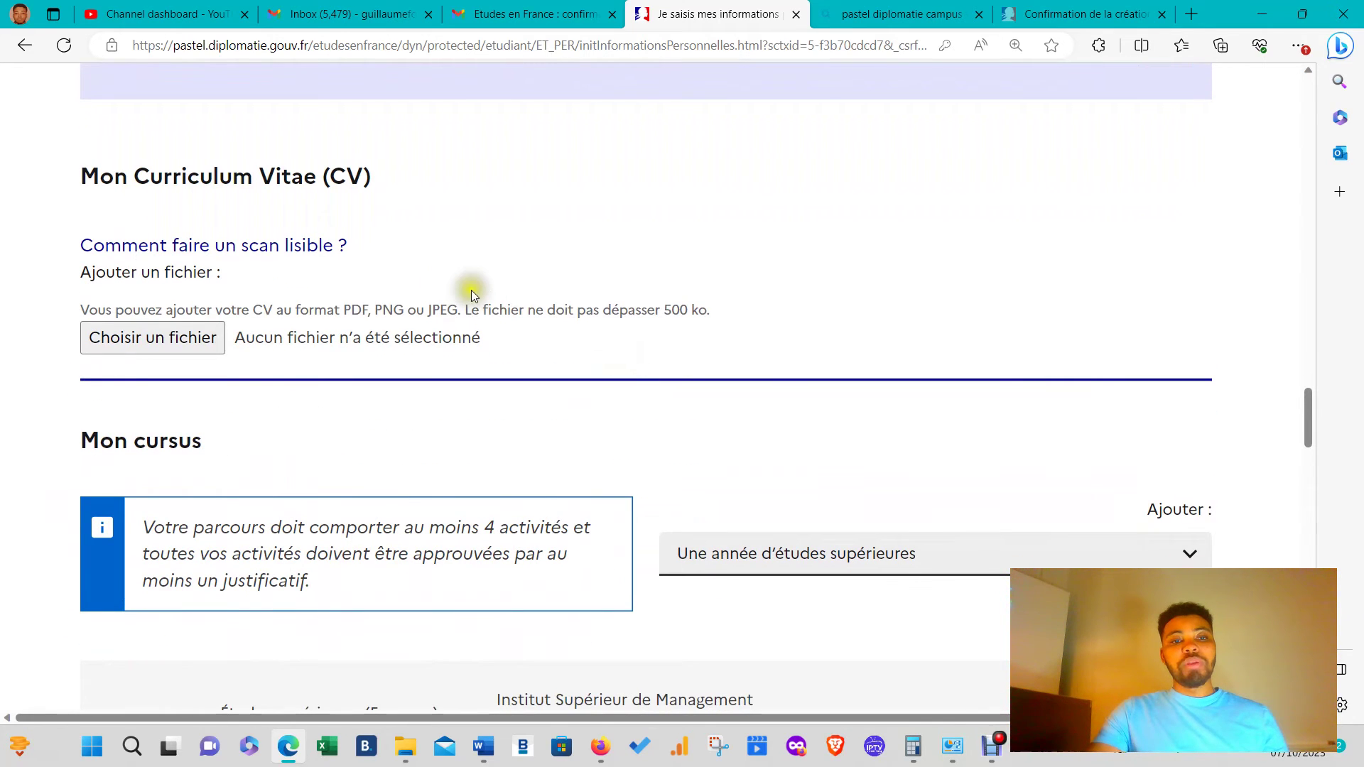
scroll(469, 291, "up", 8)
scroll(469, 294, "up", 3)
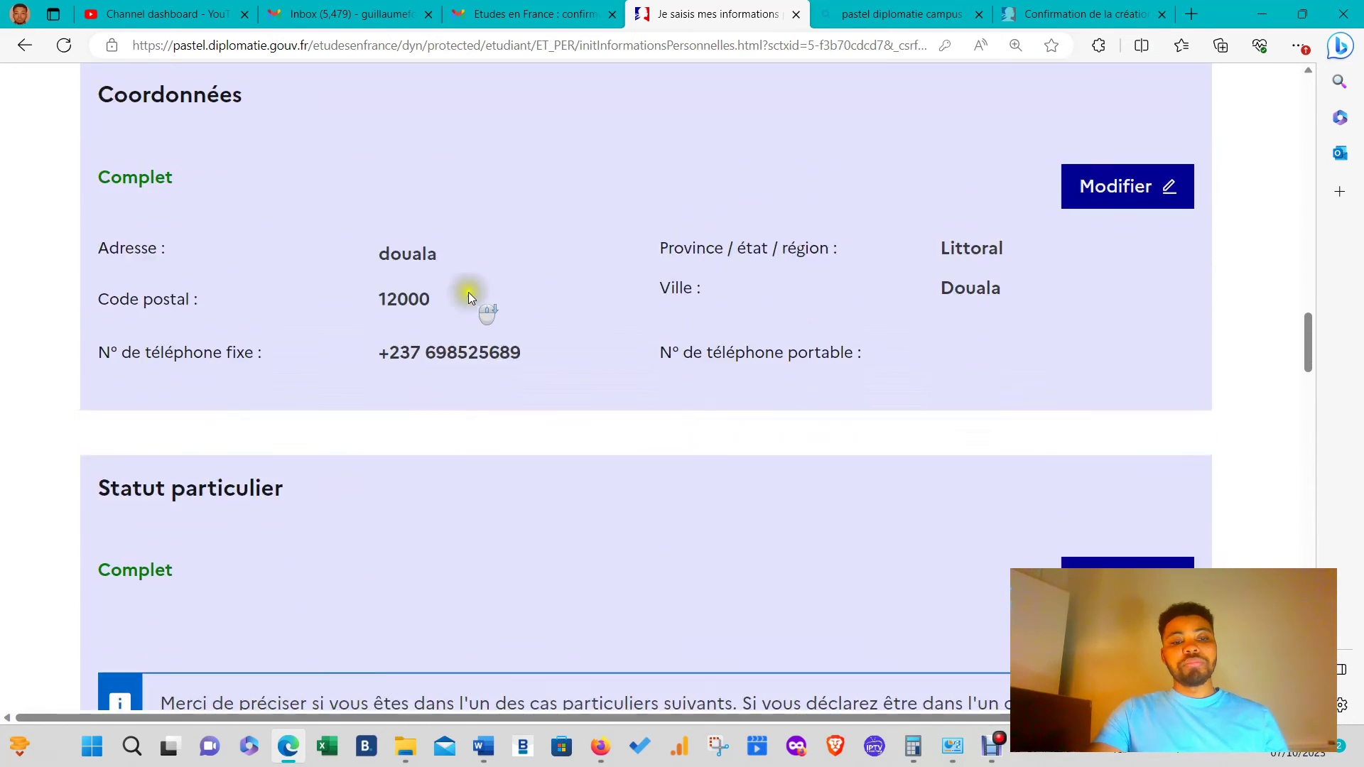
scroll(469, 294, "down", 4)
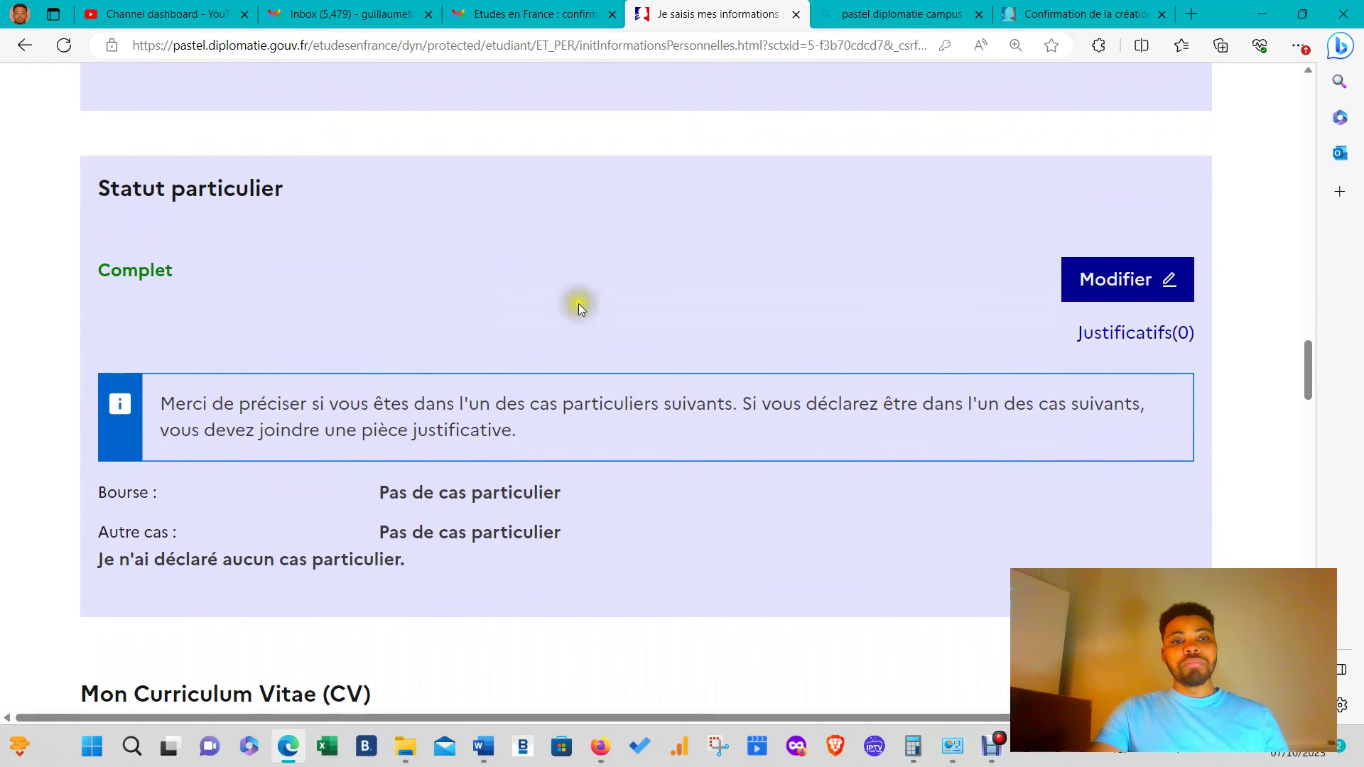
scroll(578, 305, "up", 3)
scroll(579, 305, "down", 7)
scroll(578, 310, "down", 8)
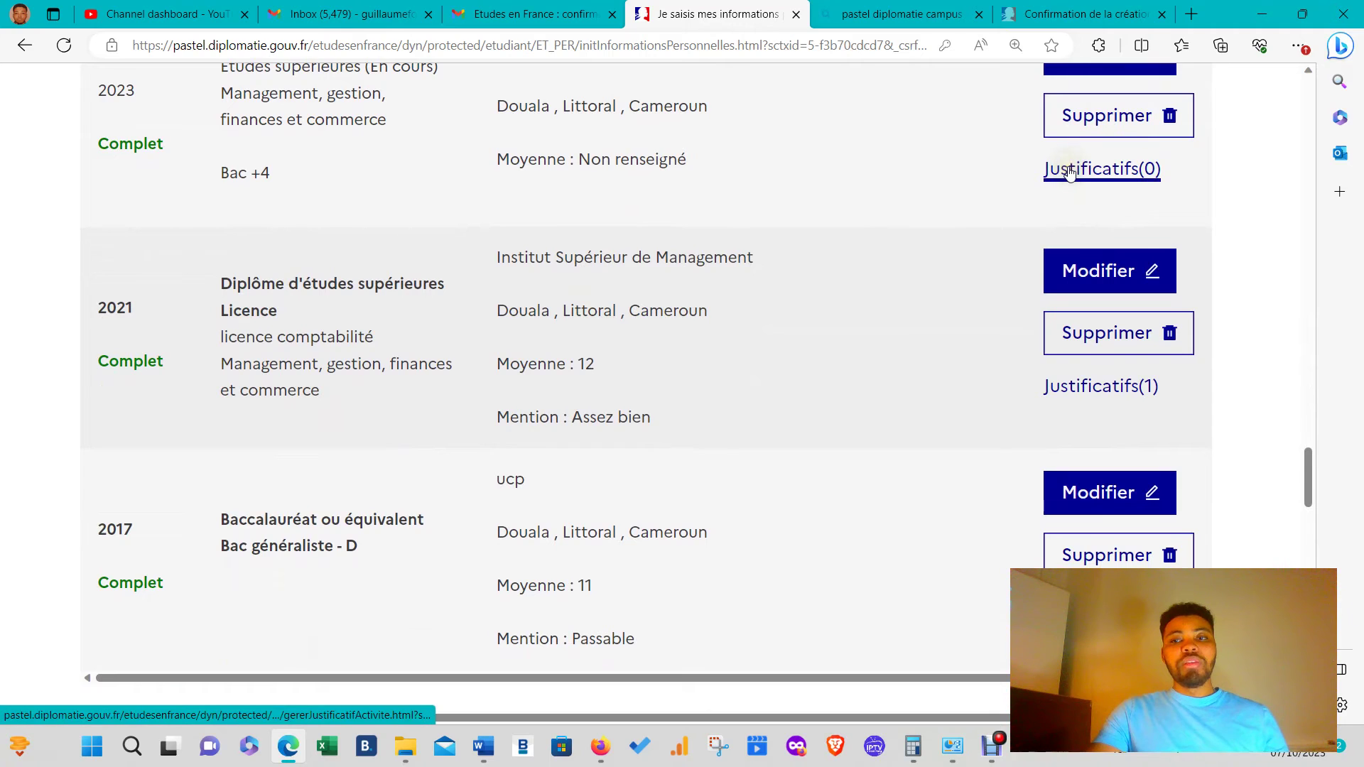
- Upload imm1295f(1).pdf from Téléchargements as the 2023 year's justificatif and close the window
left_click(1069, 173)
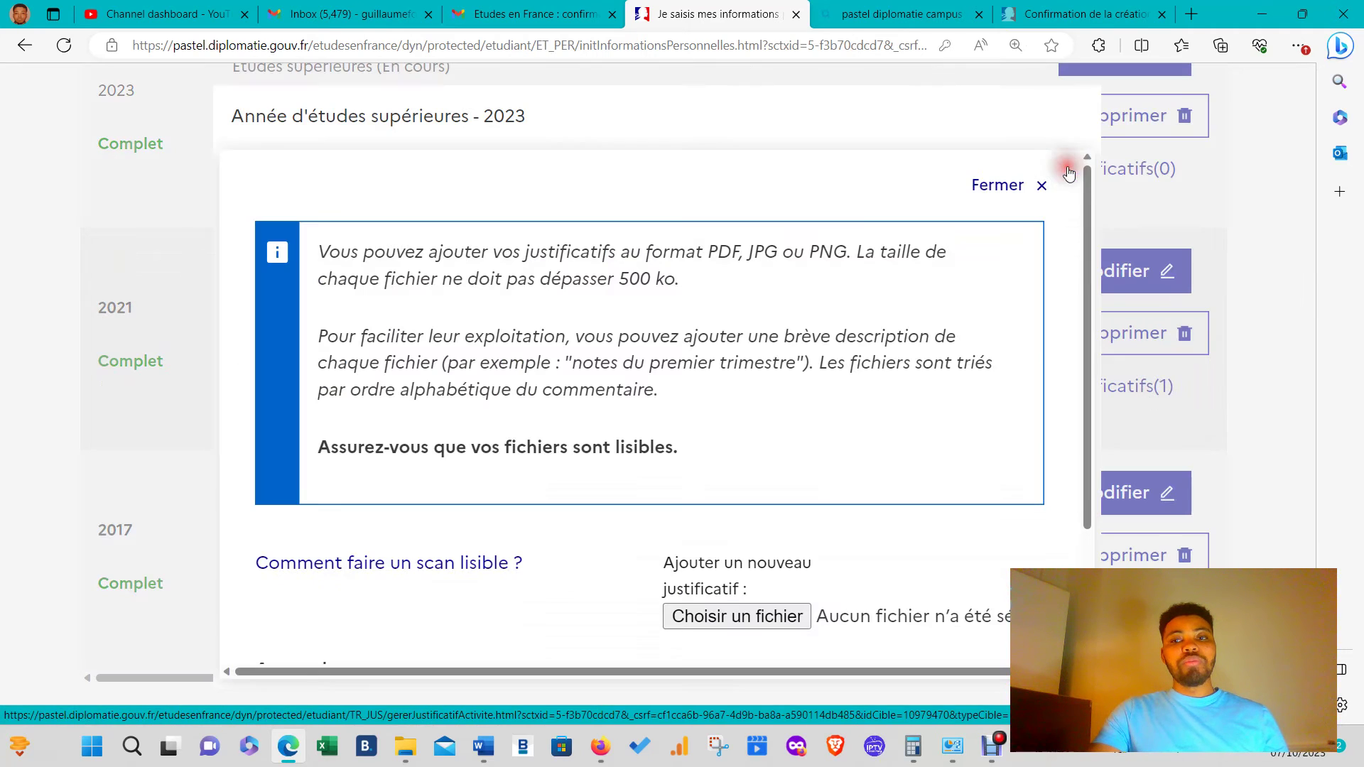
left_click(716, 612)
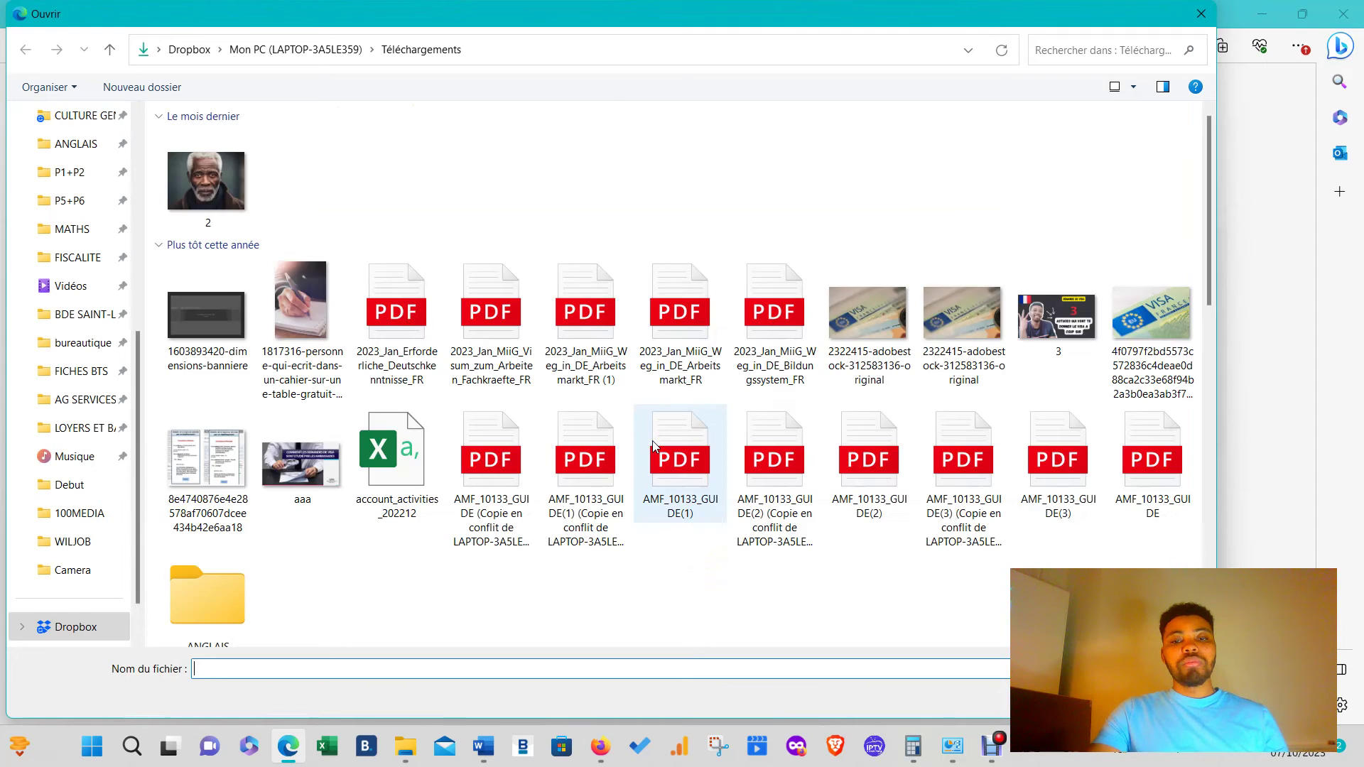
scroll(658, 443, "down", 3)
left_click(749, 529)
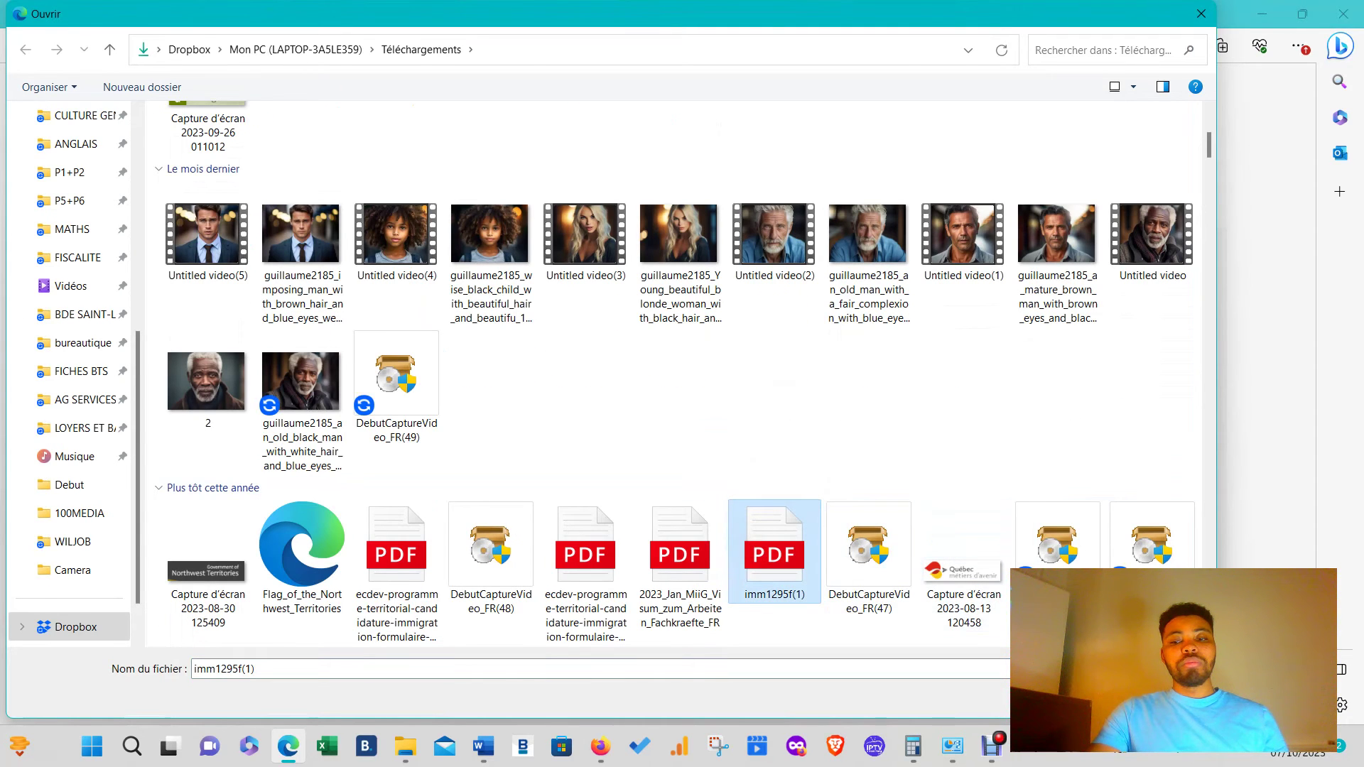
left_click(1079, 697)
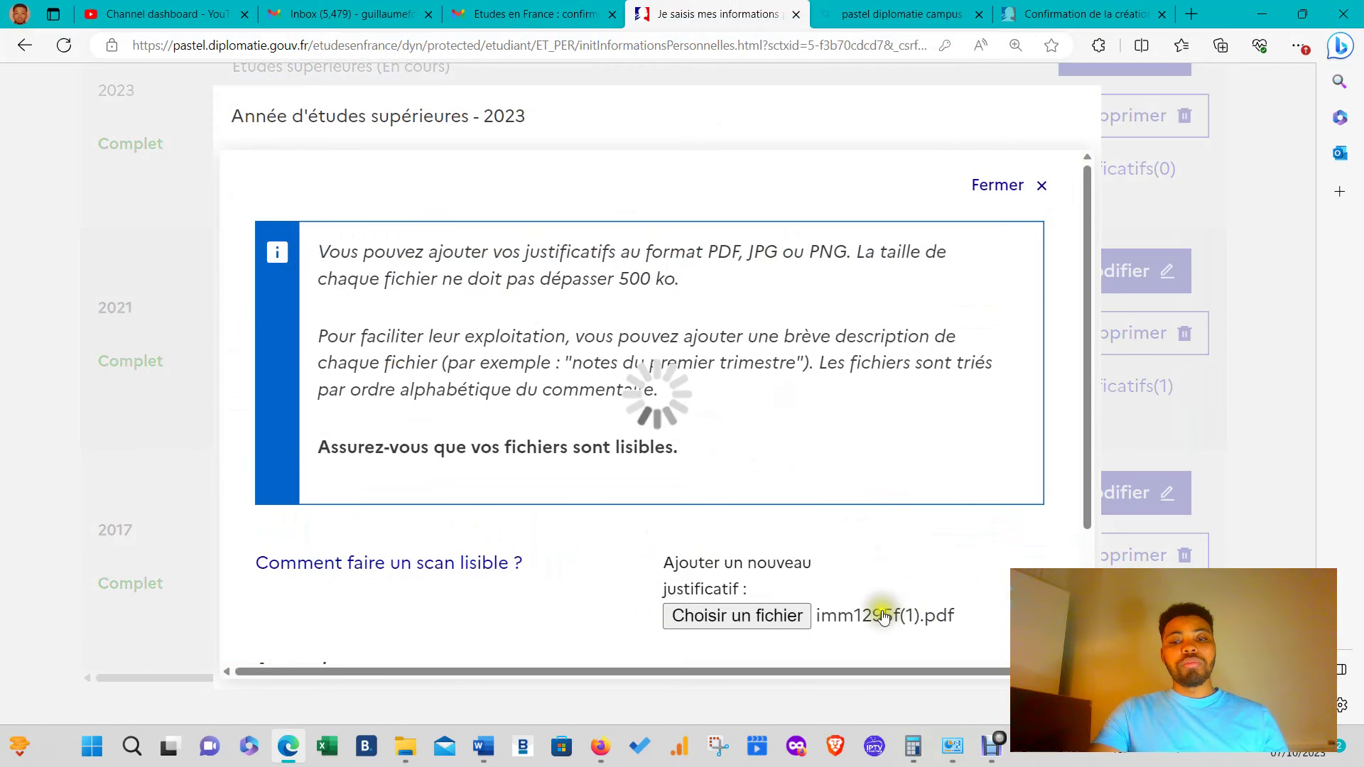
scroll(681, 534, "down", 2)
scroll(660, 641, "down", 3)
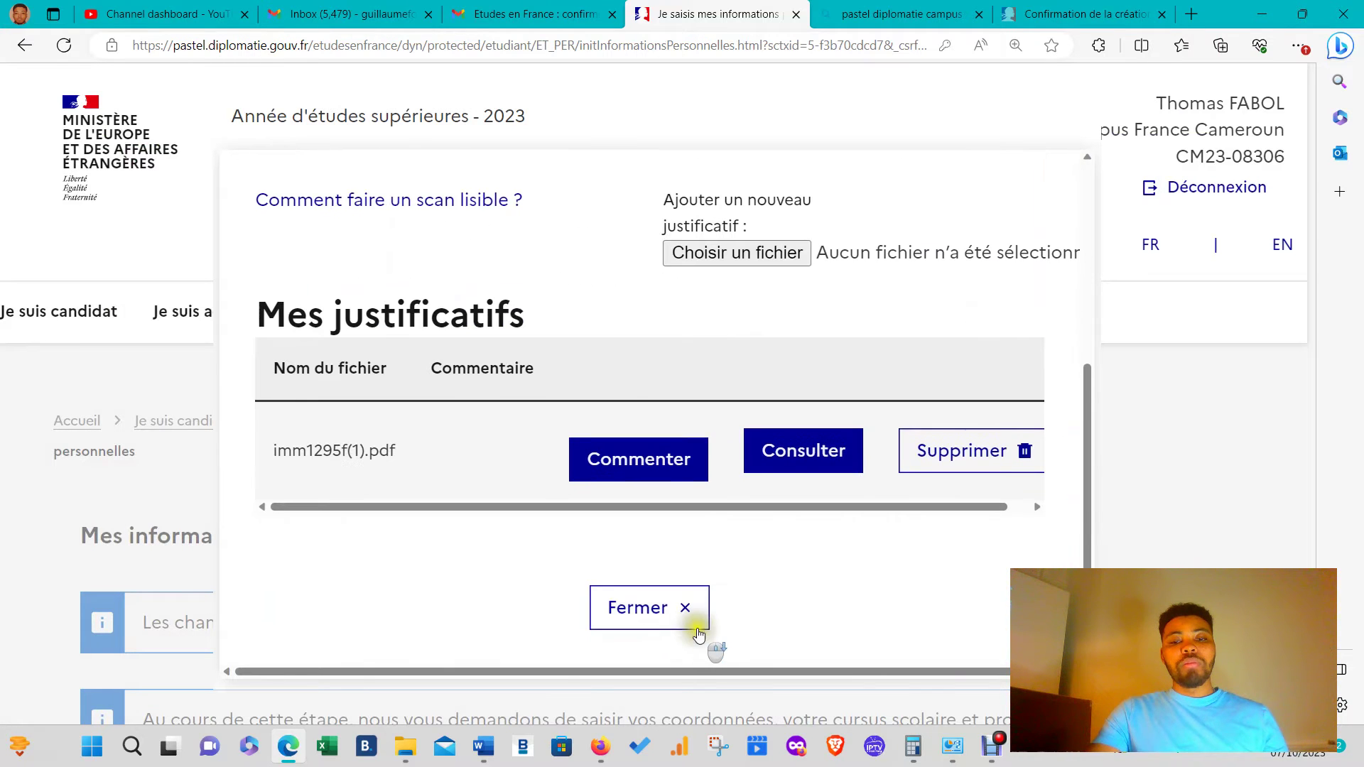
left_click(674, 606)
scroll(873, 536, "down", 15)
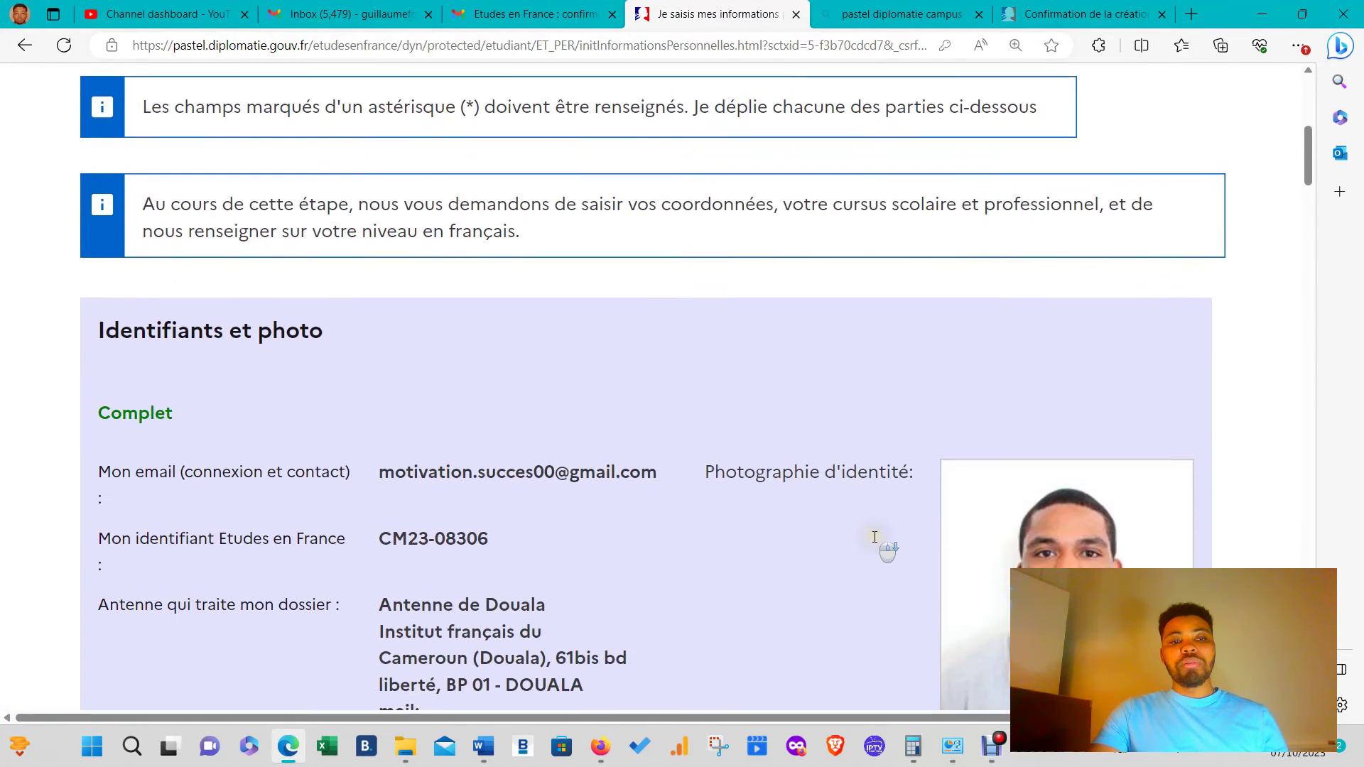
scroll(872, 534, "up", 7)
scroll(872, 536, "down", 7)
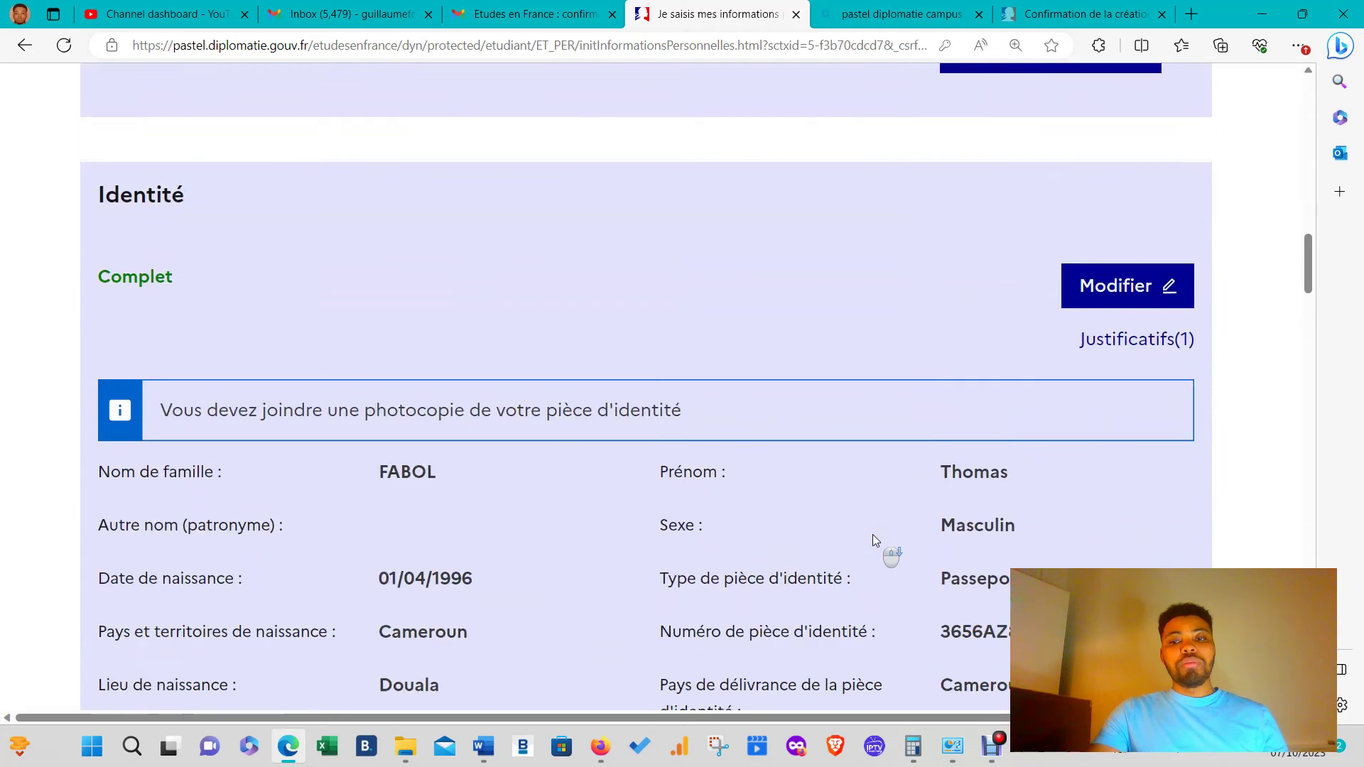
scroll(874, 539, "down", 12)
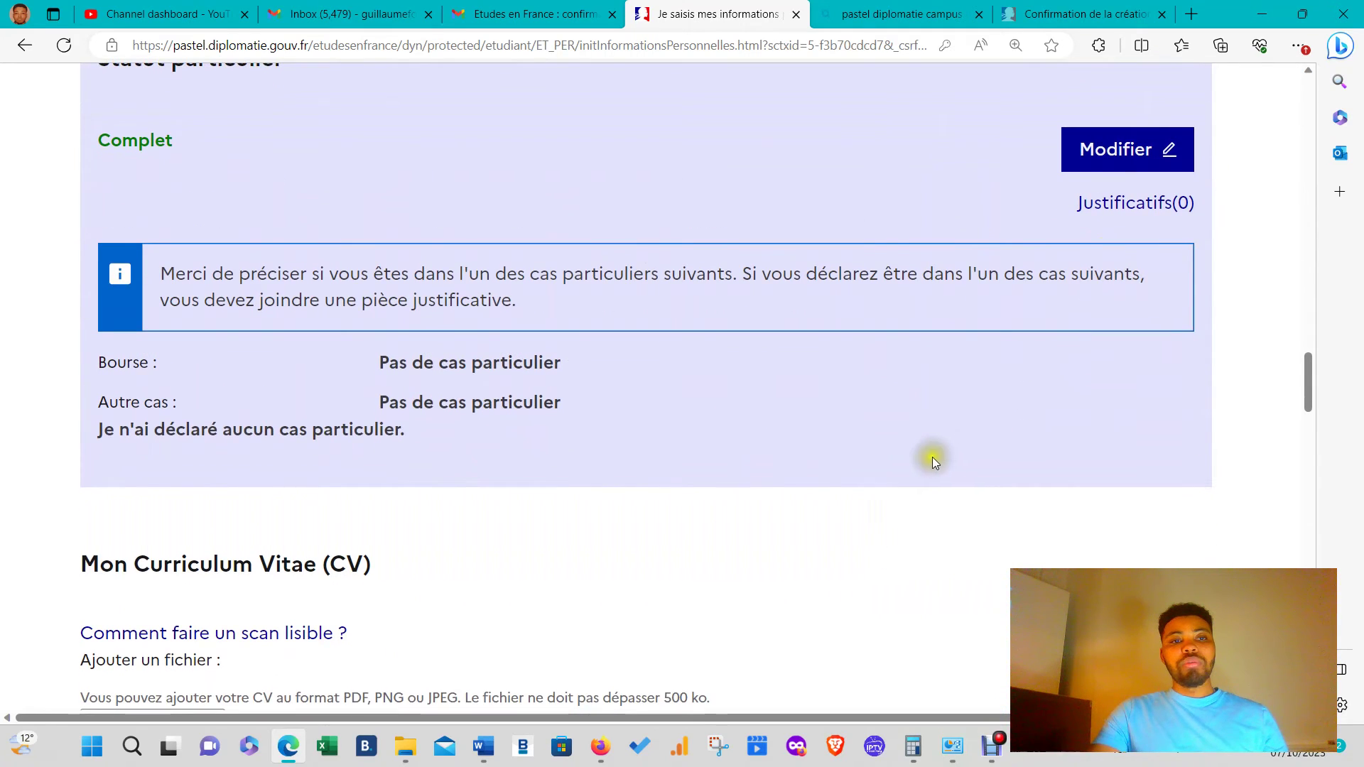
scroll(933, 462, "up", 2)
scroll(815, 508, "down", 8)
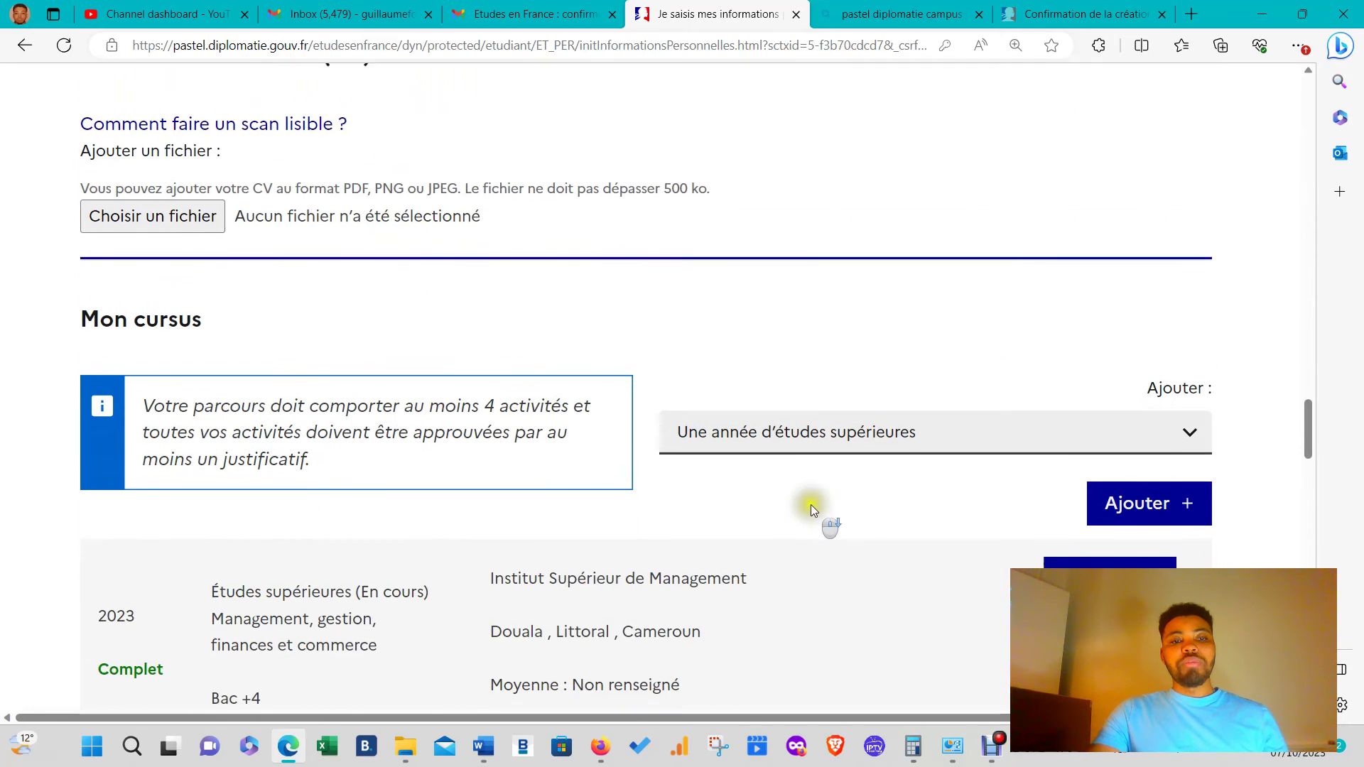
scroll(755, 476, "down", 15)
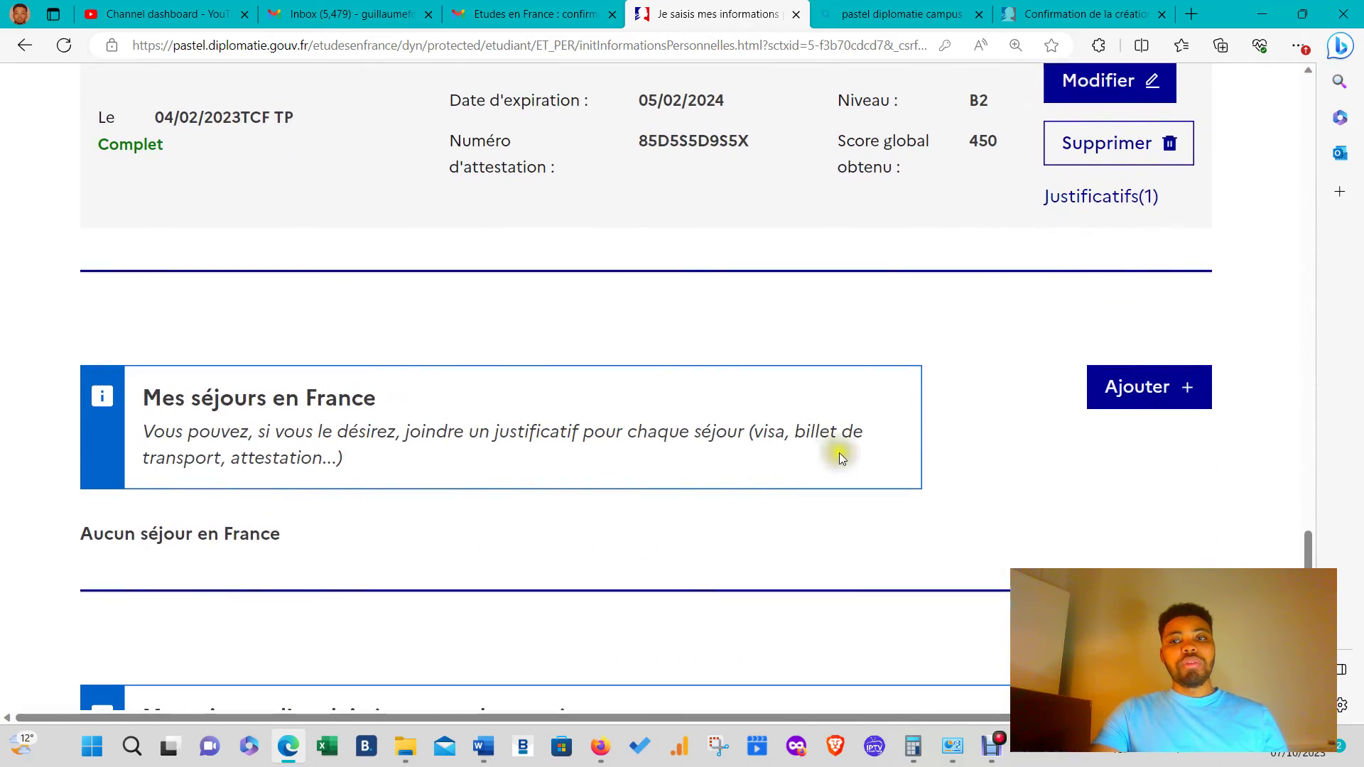
scroll(839, 457, "down", 3)
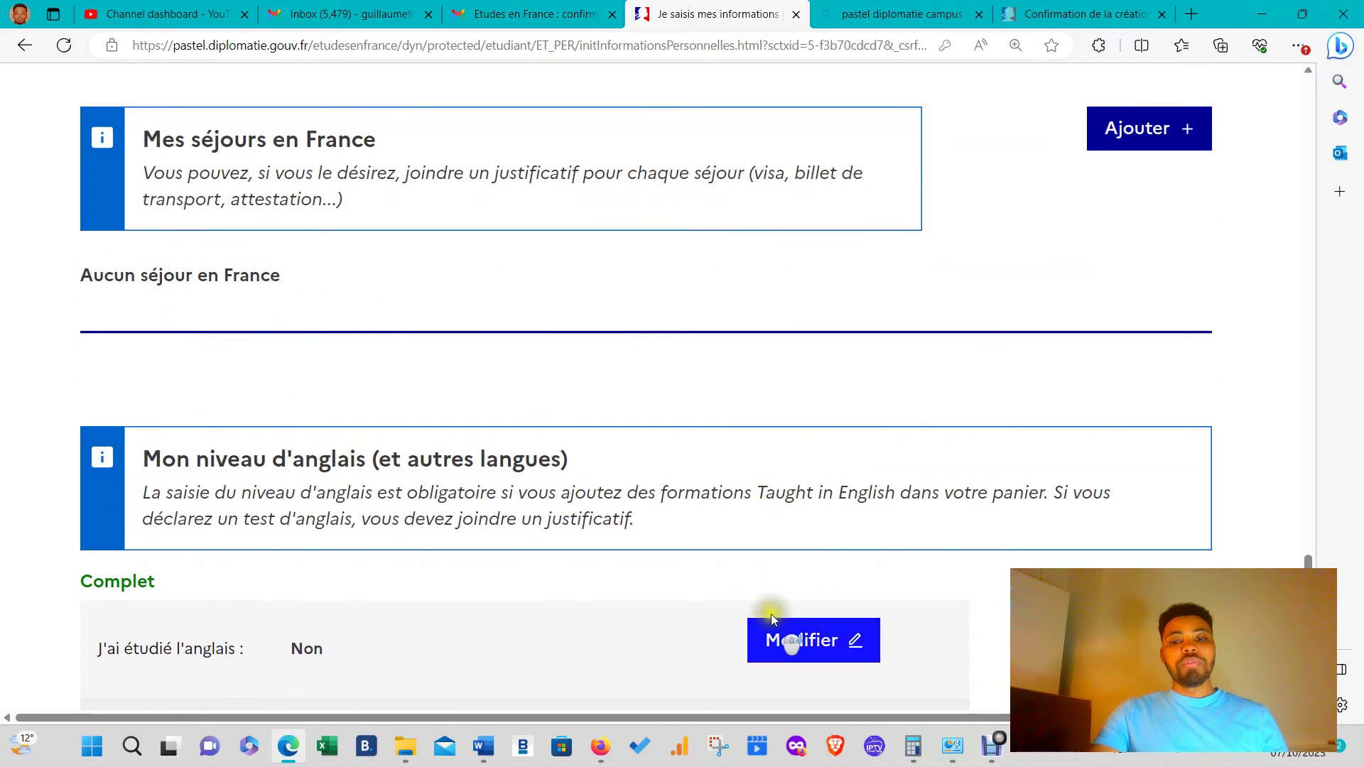
scroll(770, 614, "down", 5)
left_click(816, 342)
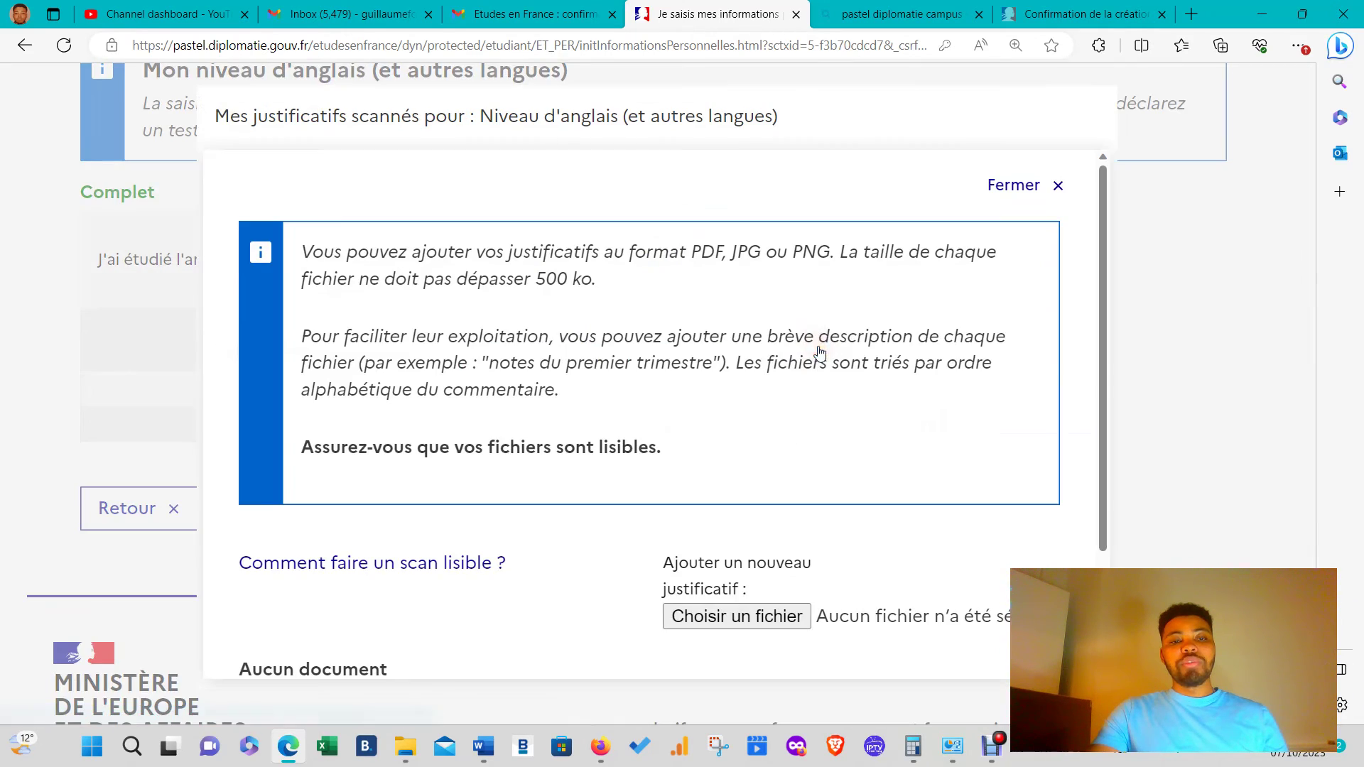
scroll(615, 428, "down", 3)
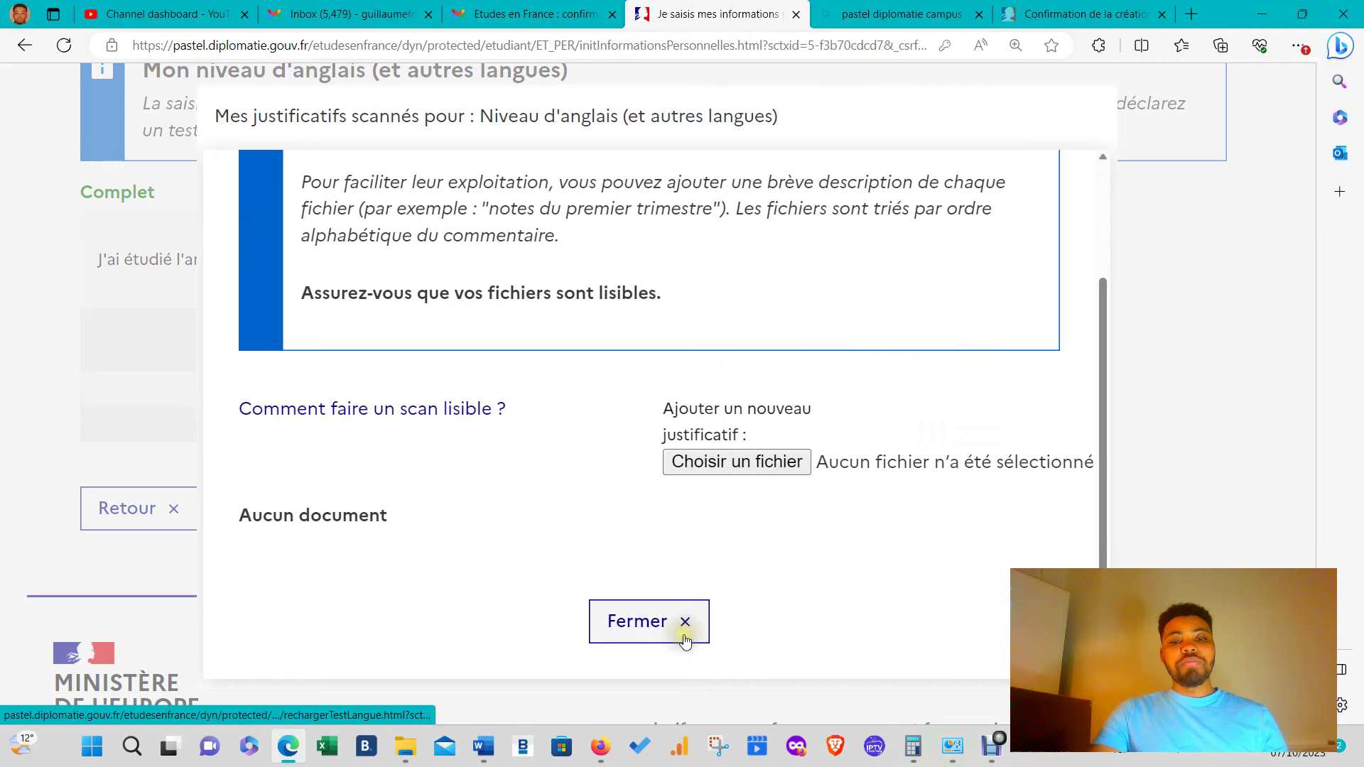
left_click(683, 622)
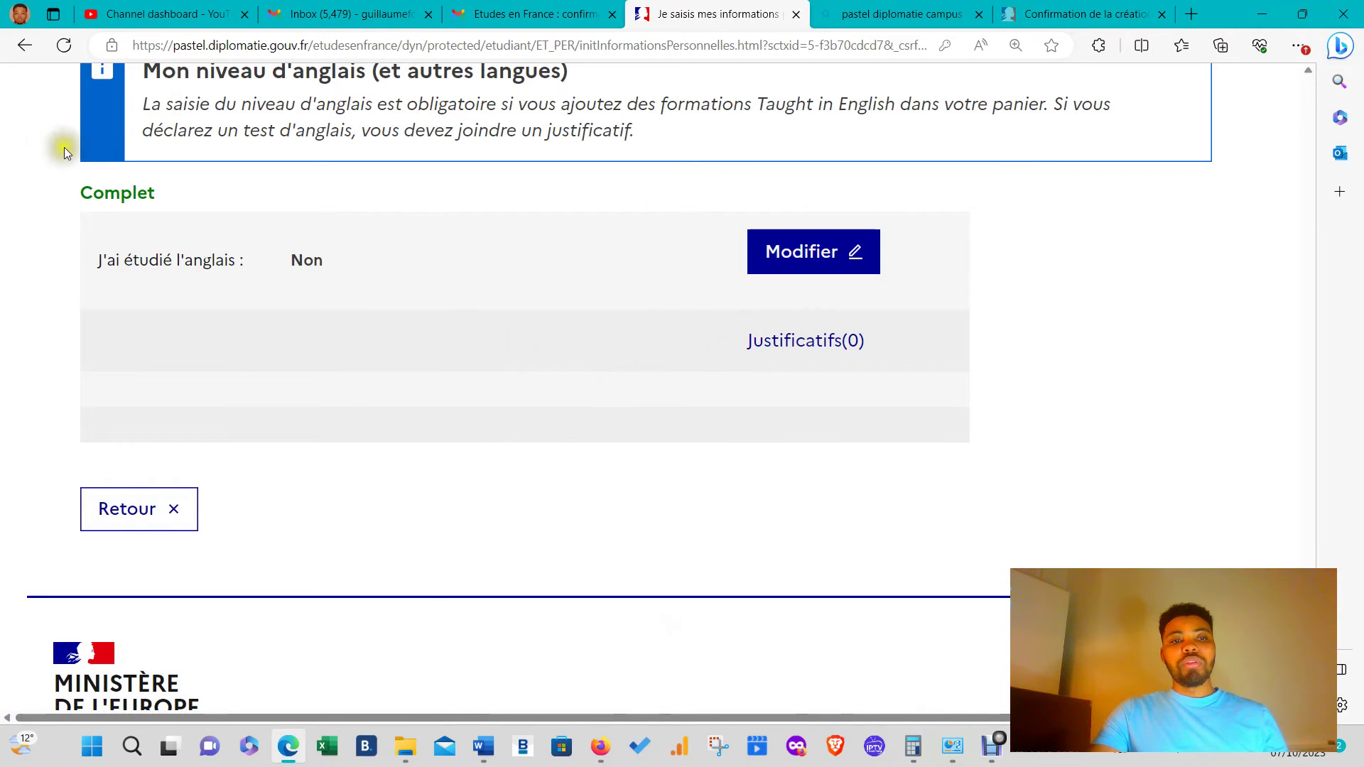
scroll(384, 408, "down", 6)
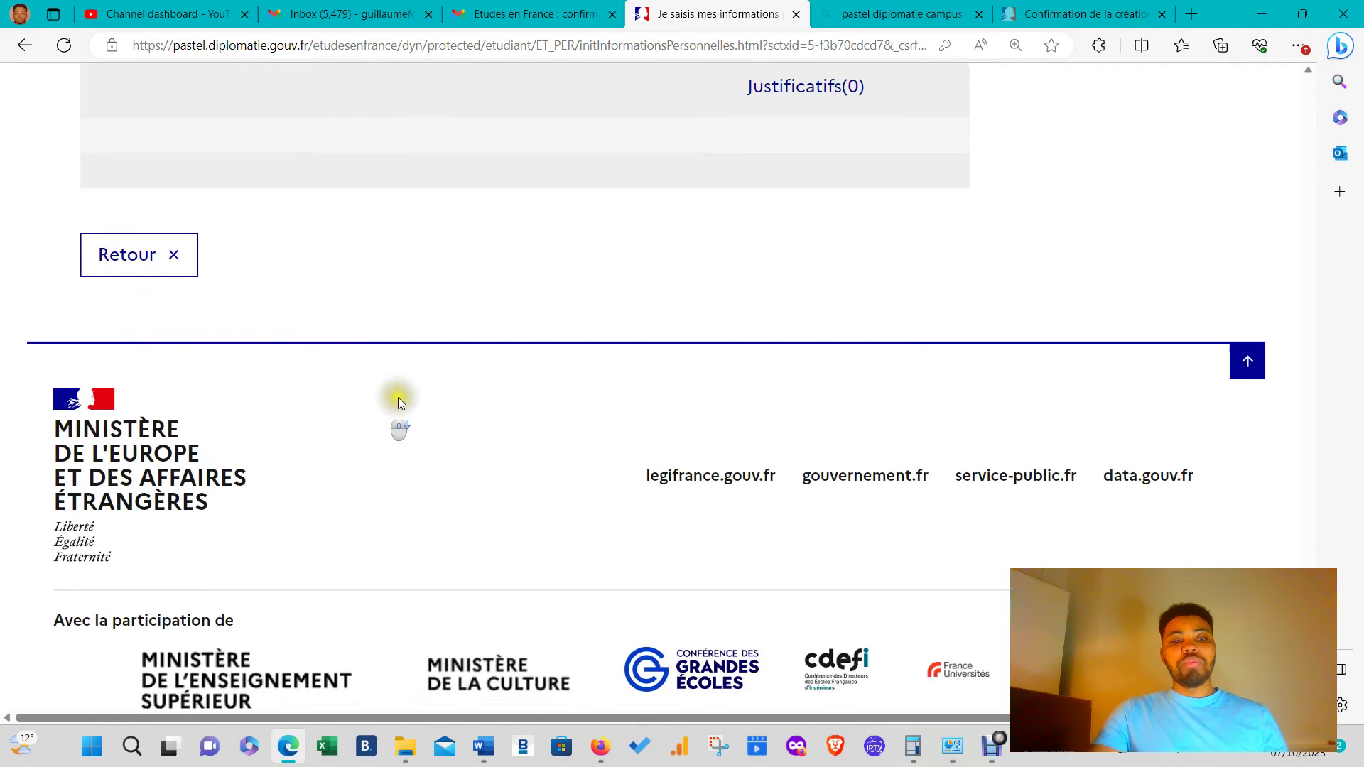
scroll(440, 387, "up", 12)
scroll(507, 384, "up", 15)
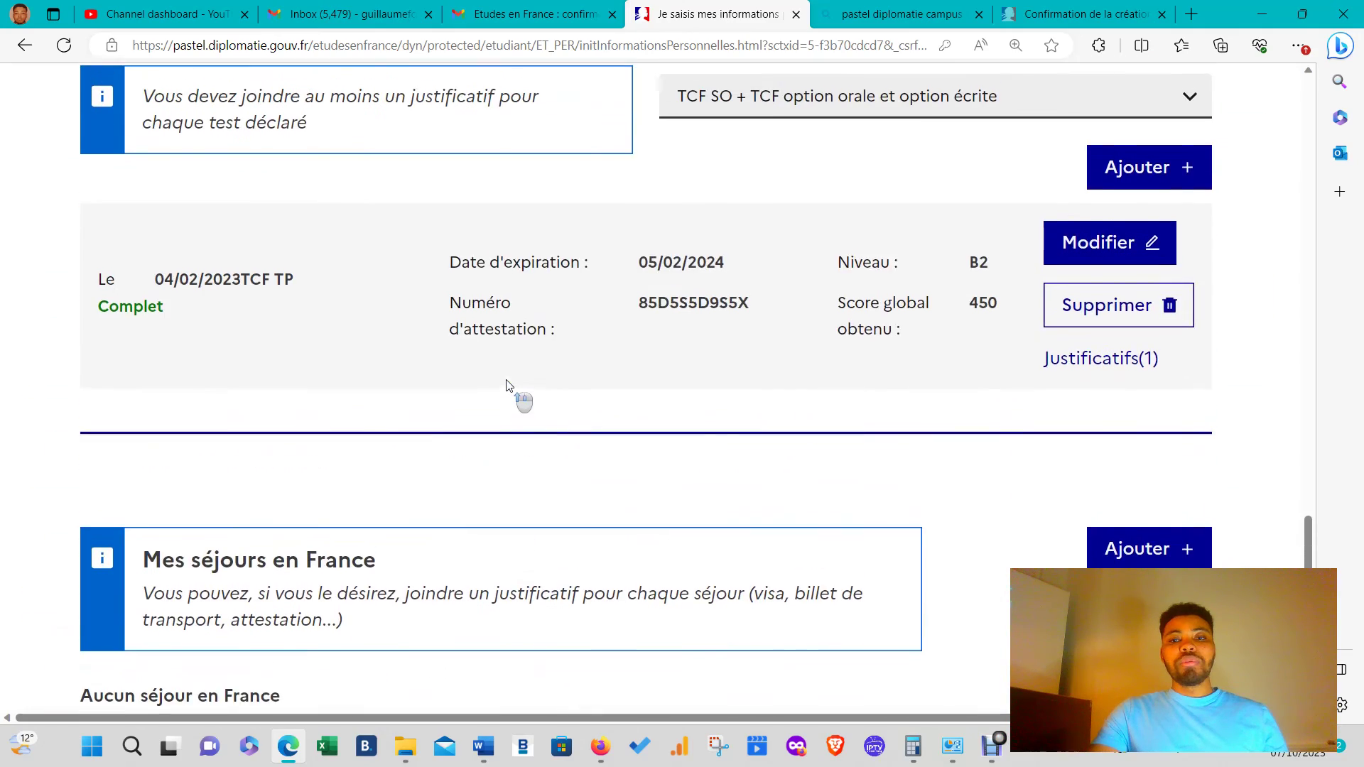
scroll(507, 385, "up", 6)
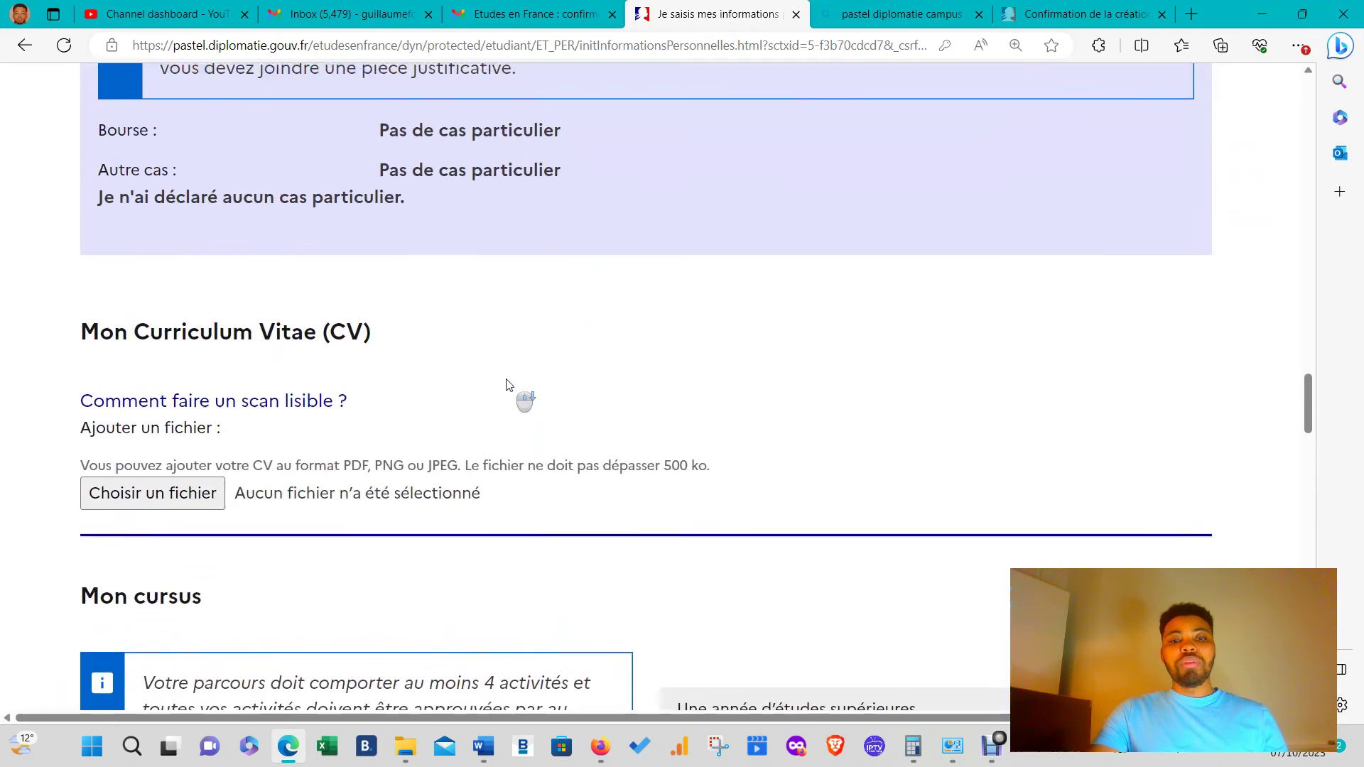
scroll(506, 385, "down", 11)
scroll(507, 384, "up", 6)
scroll(506, 384, "up", 6)
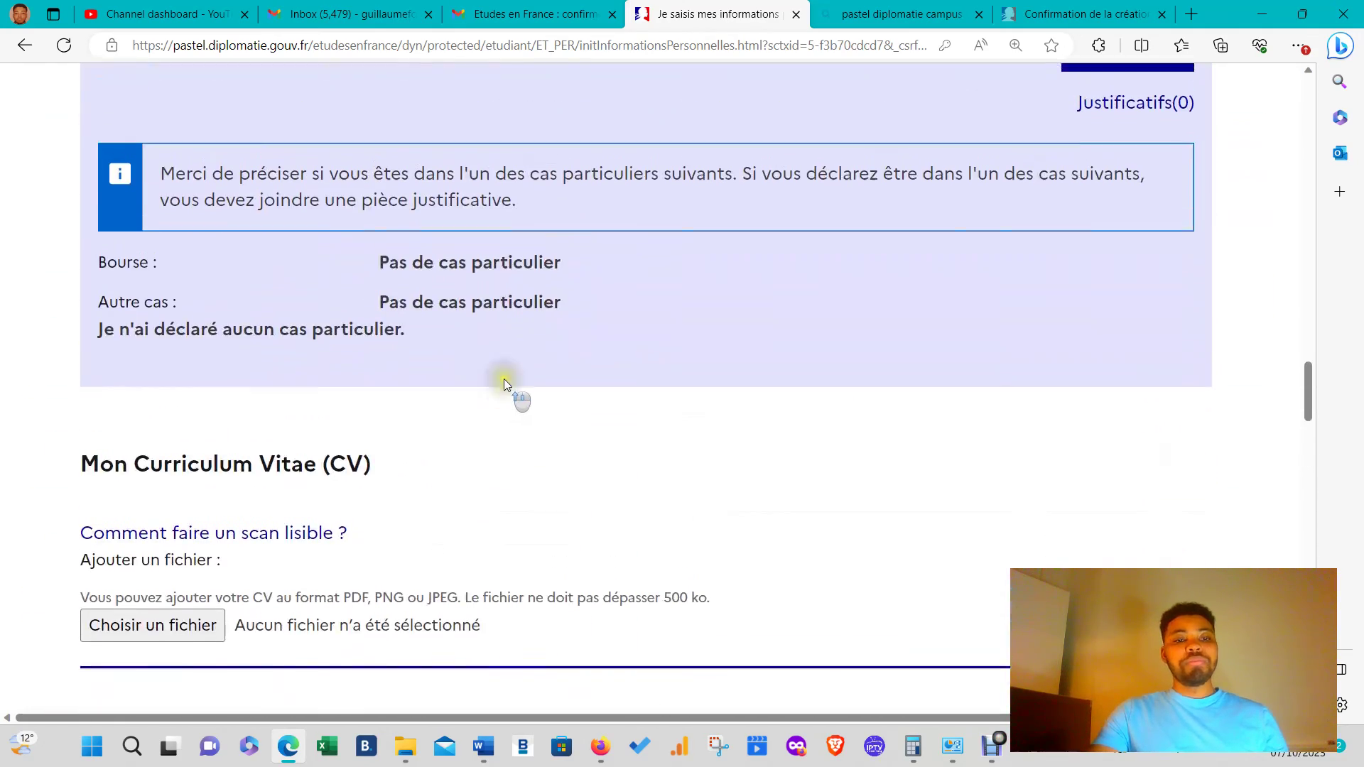
left_click(141, 632)
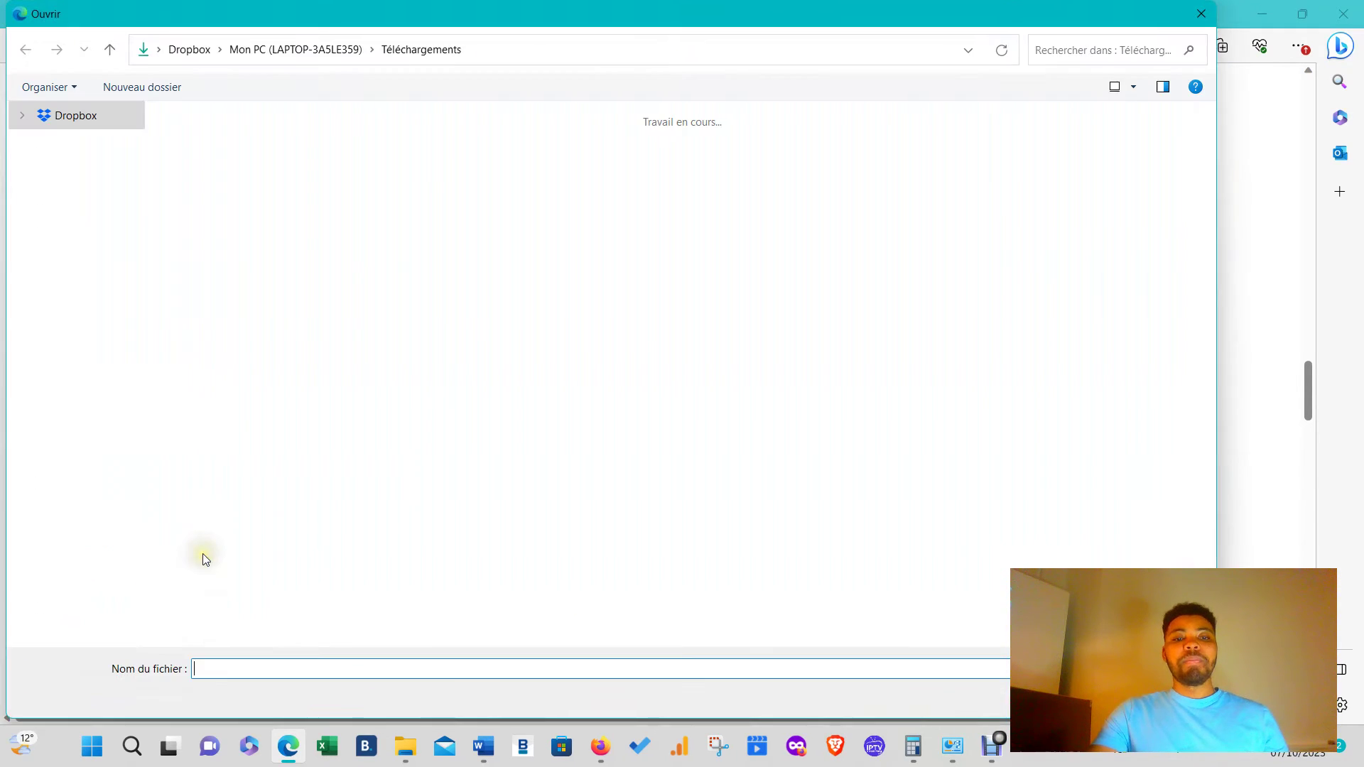
scroll(694, 483, "down", 6)
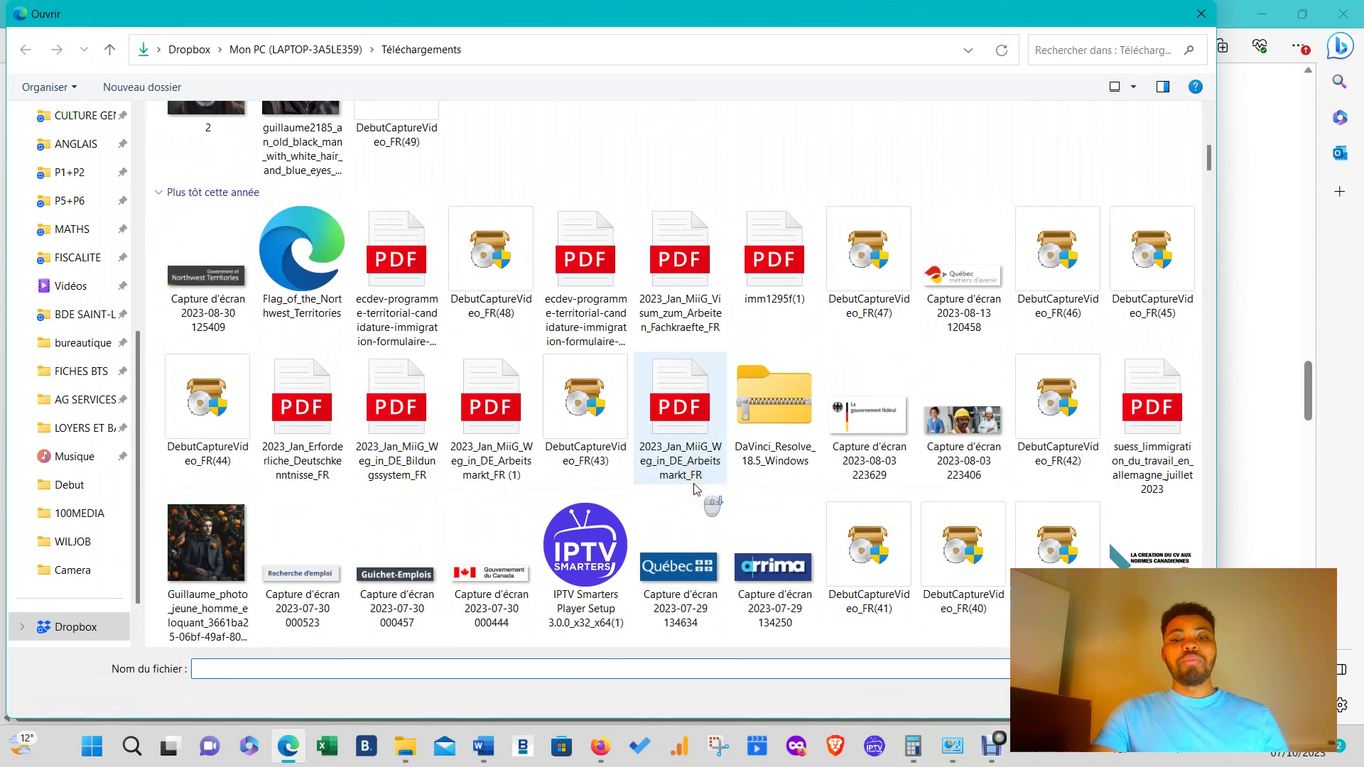
left_click(772, 259)
key("Return")
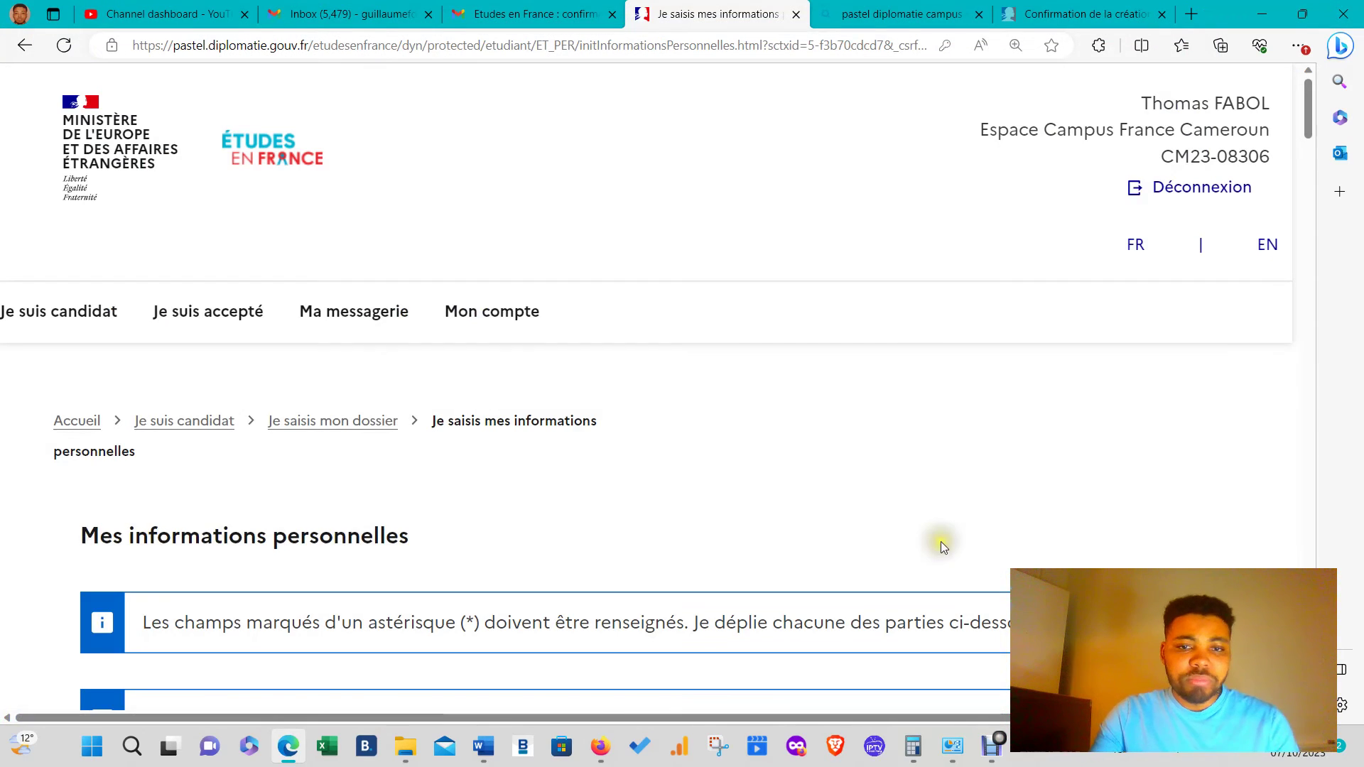
scroll(699, 521, "down", 5)
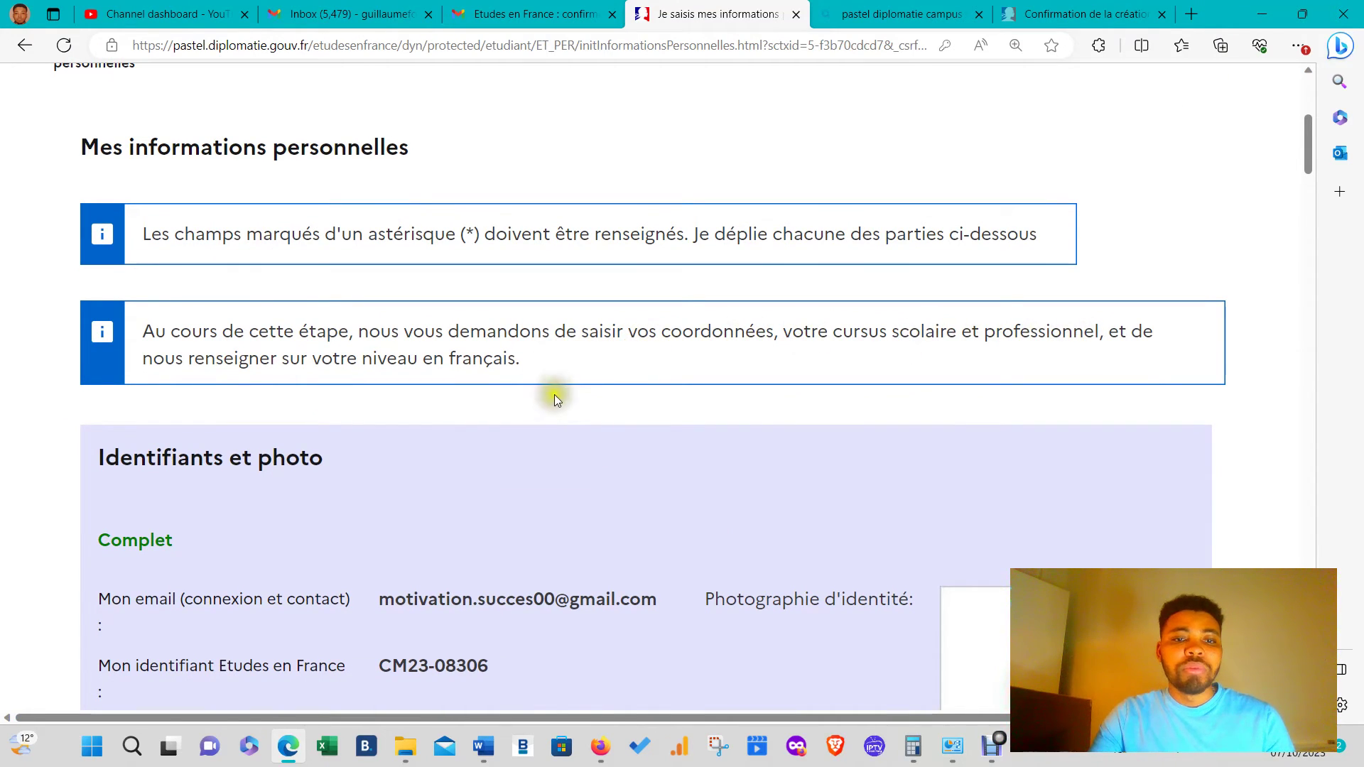
scroll(556, 396, "down", 5)
scroll(555, 398, "down", 13)
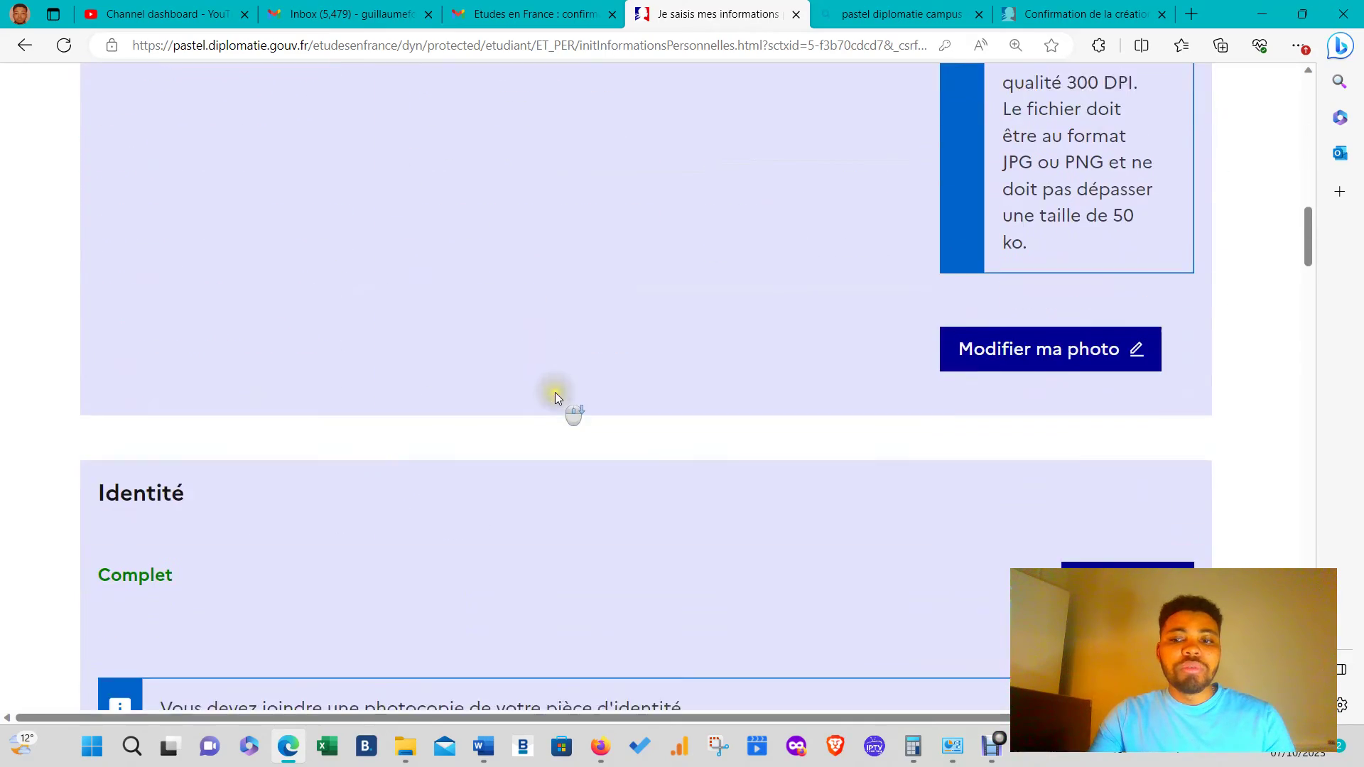
scroll(519, 434, "down", 6)
scroll(523, 356, "up", 20)
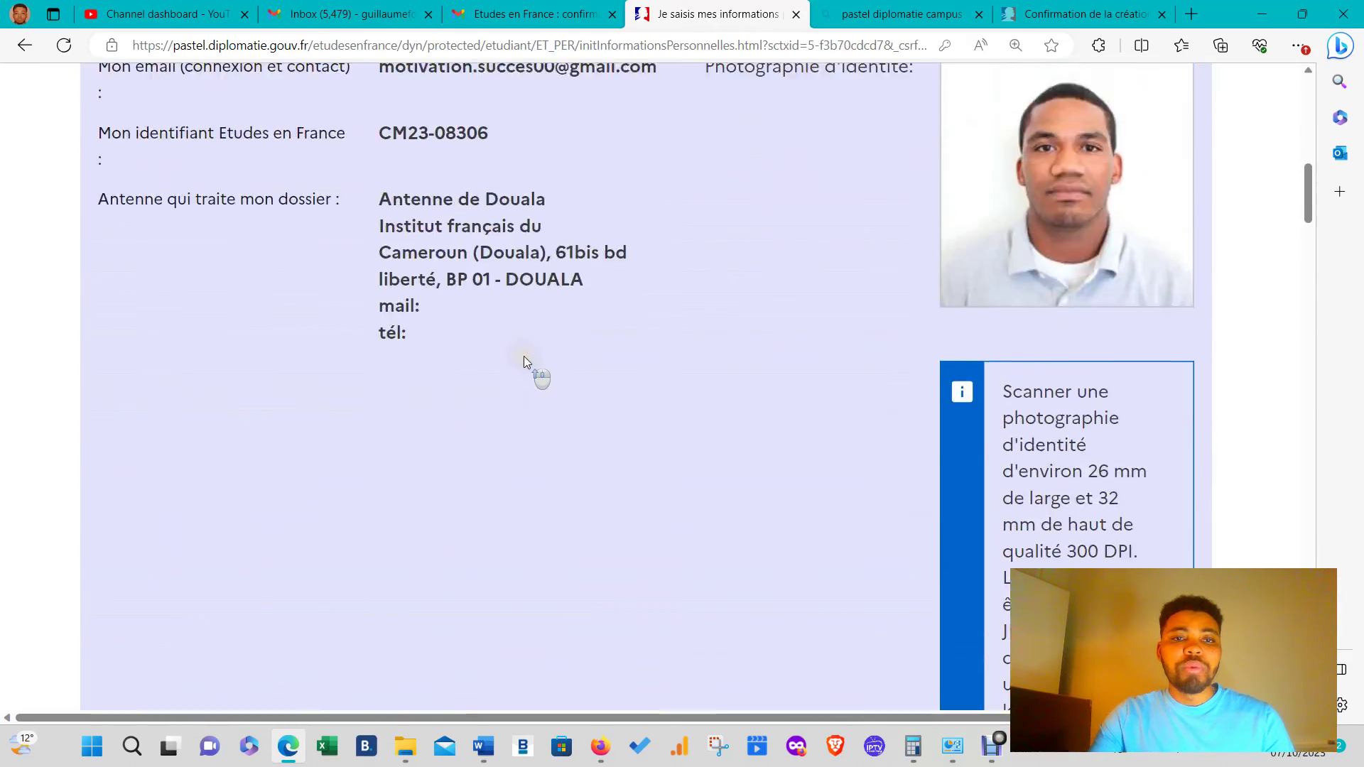
scroll(307, 274, "up", 4)
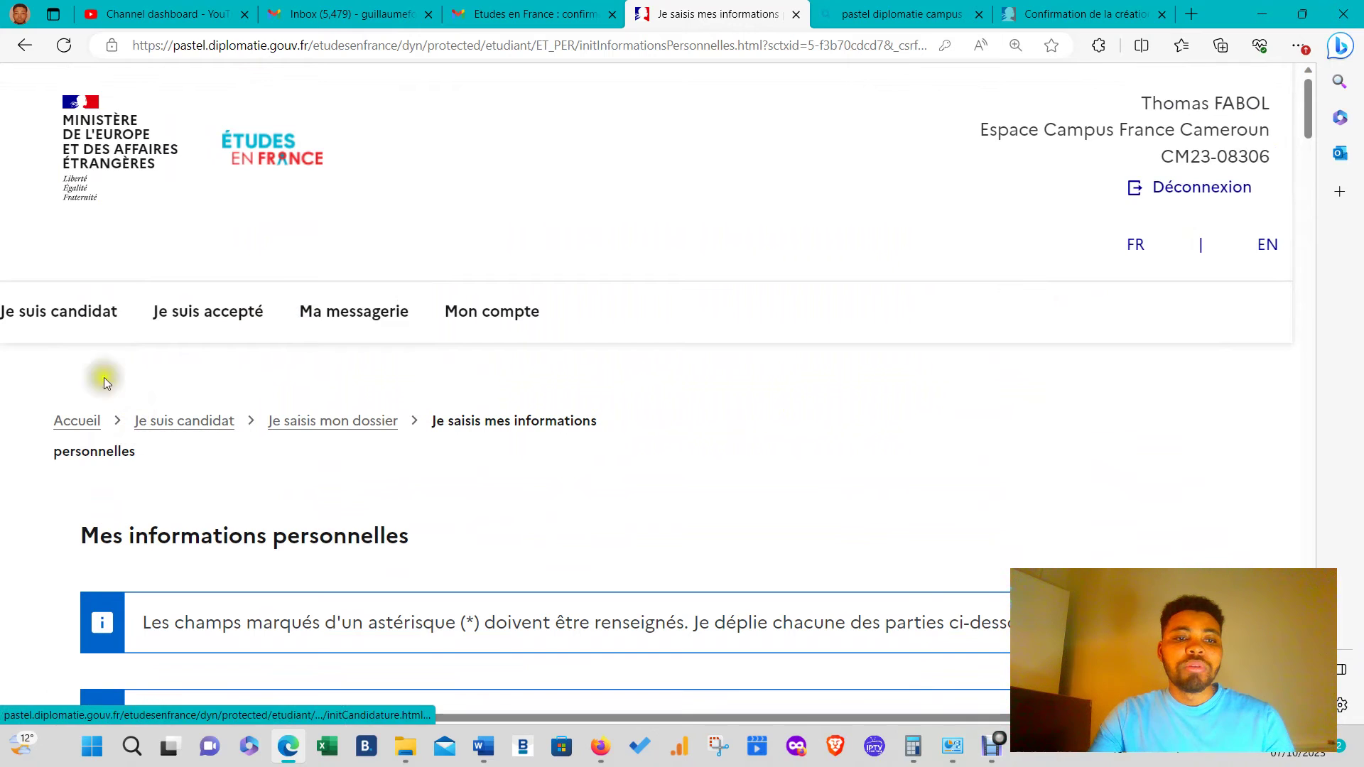
left_click(59, 311)
scroll(95, 106, "down", 7)
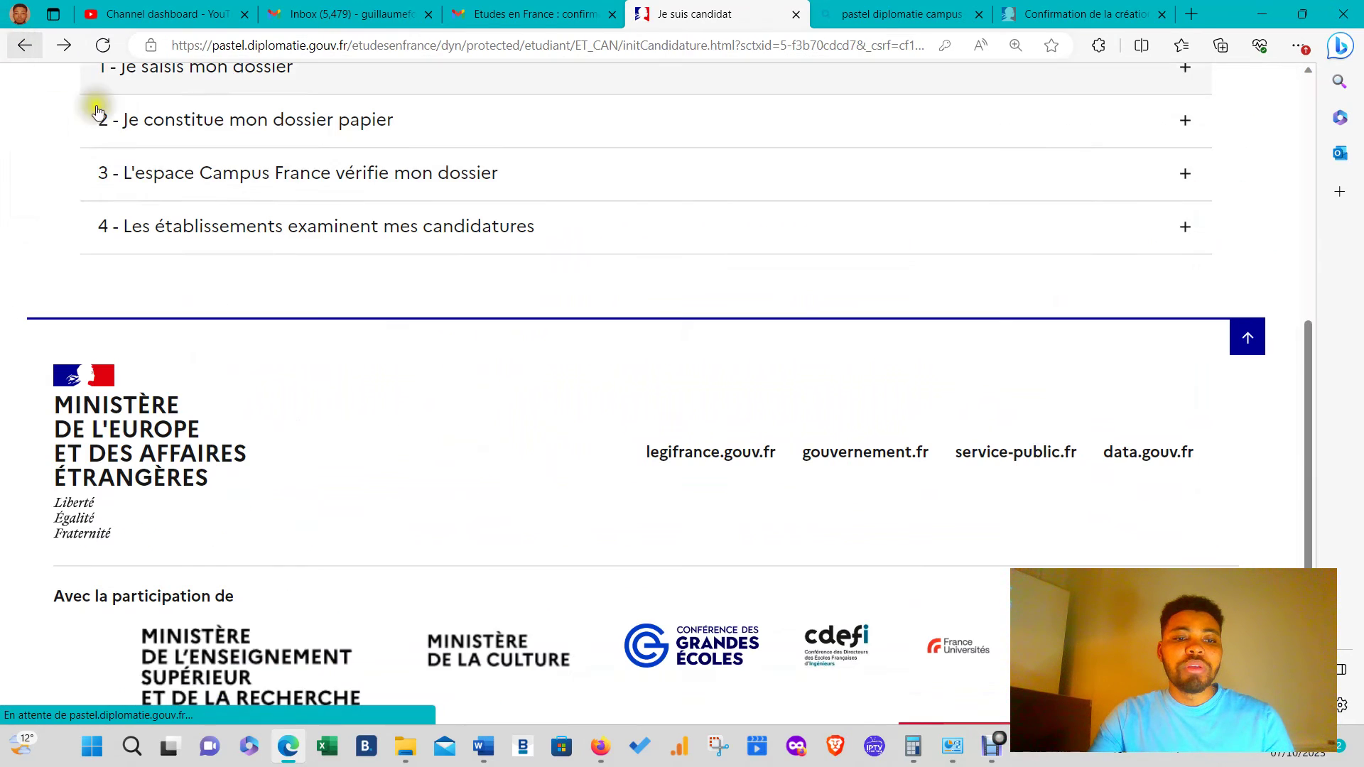
scroll(295, 268, "up", 5)
left_click(206, 461)
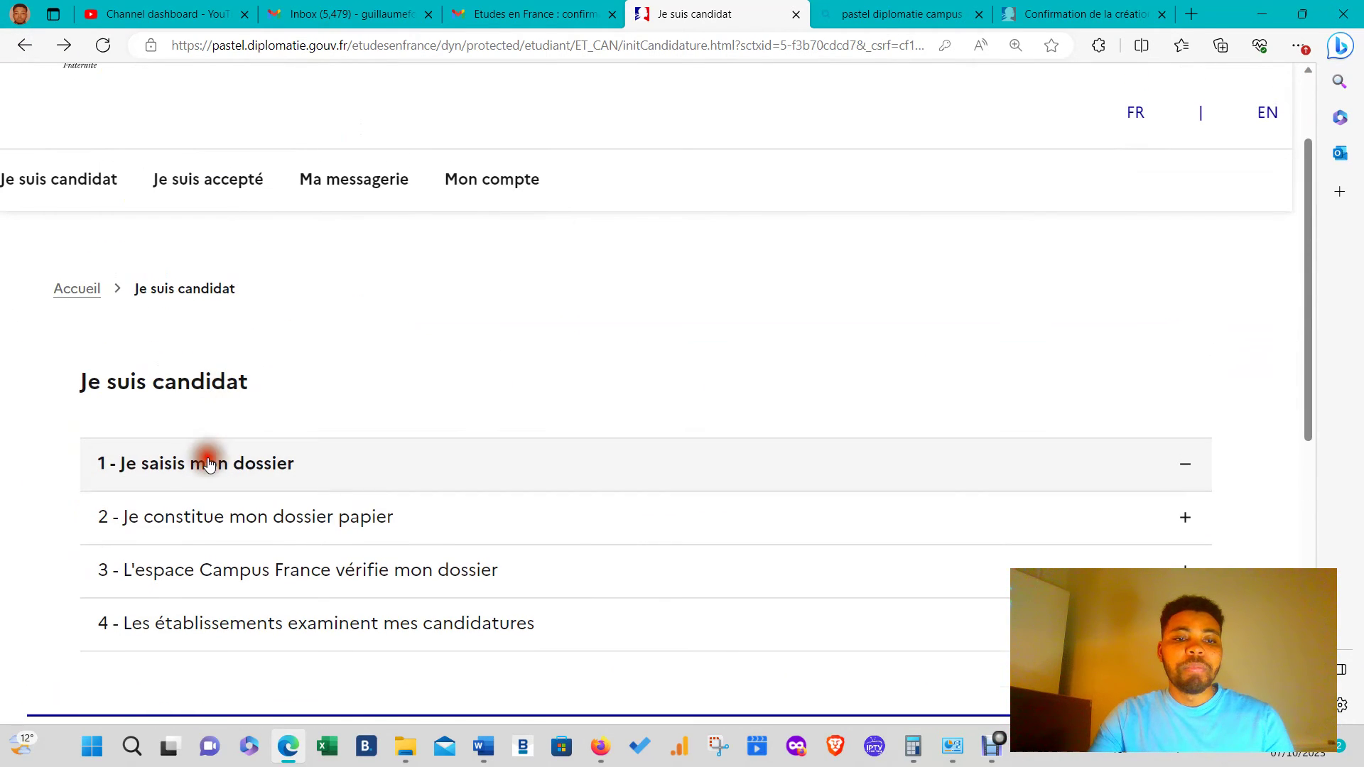
scroll(331, 446, "down", 5)
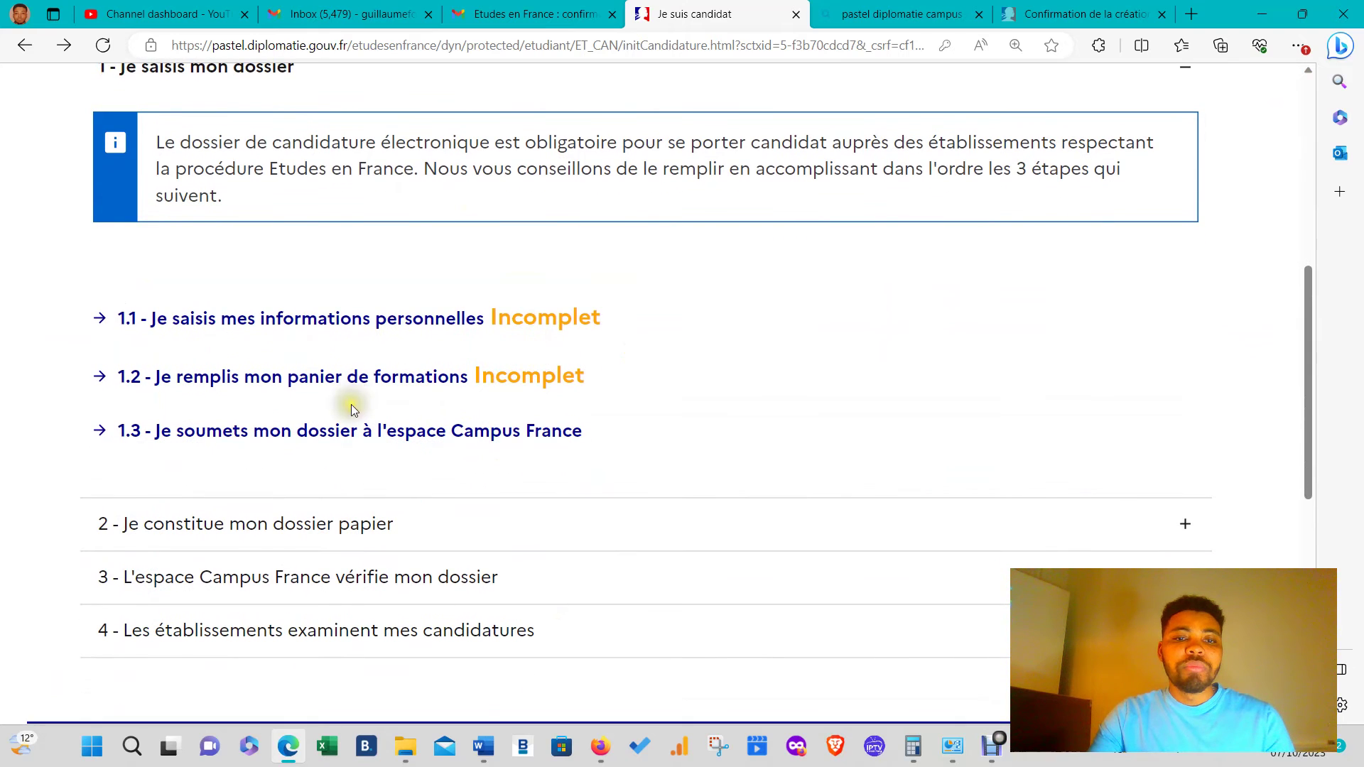
left_click(103, 70)
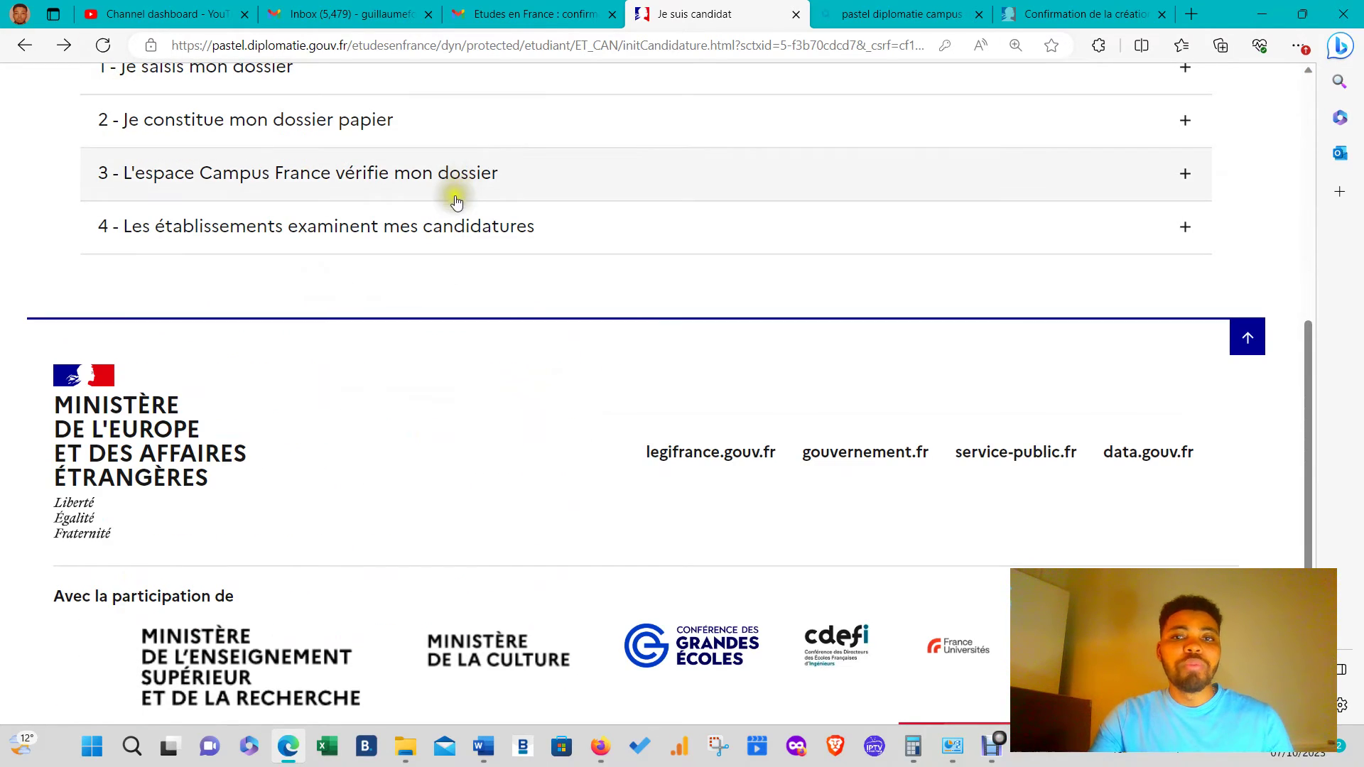
scroll(447, 206, "up", 2)
left_click(388, 216)
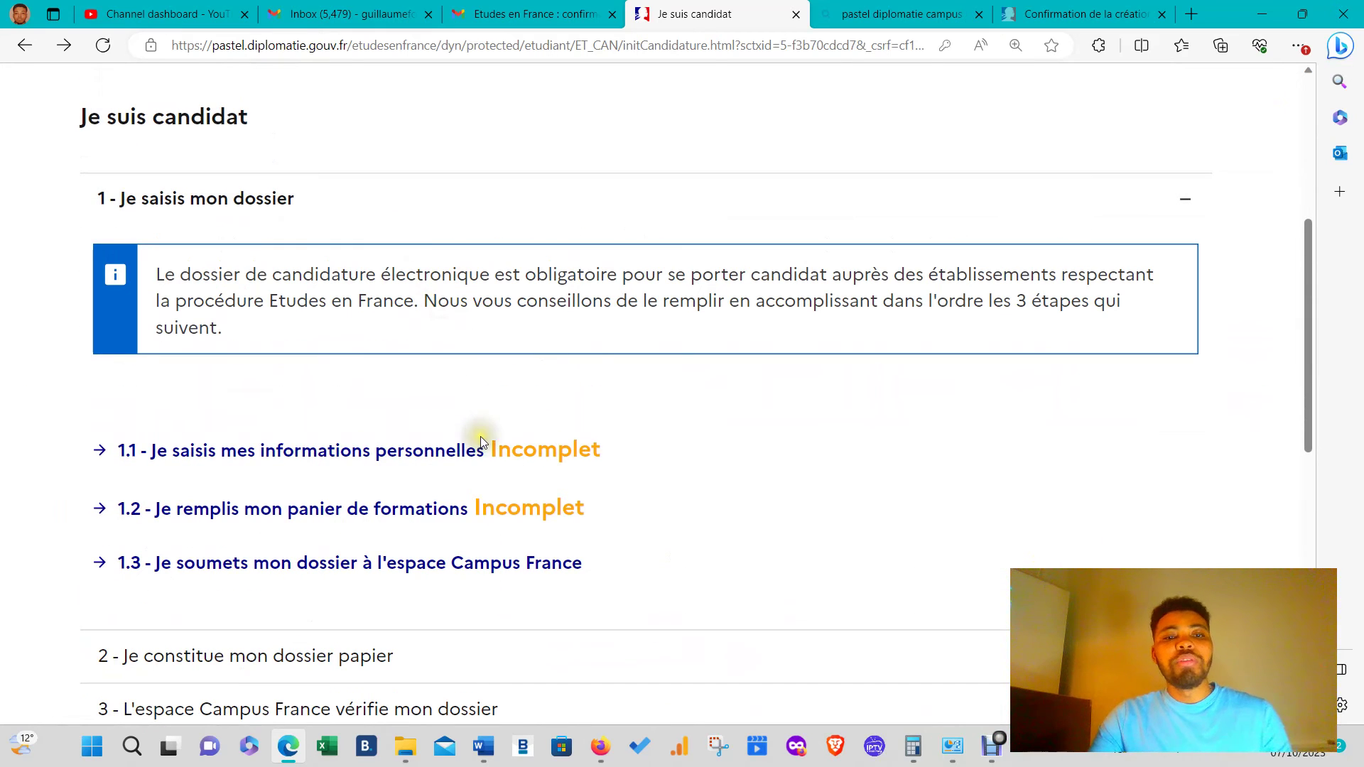
left_click(482, 448)
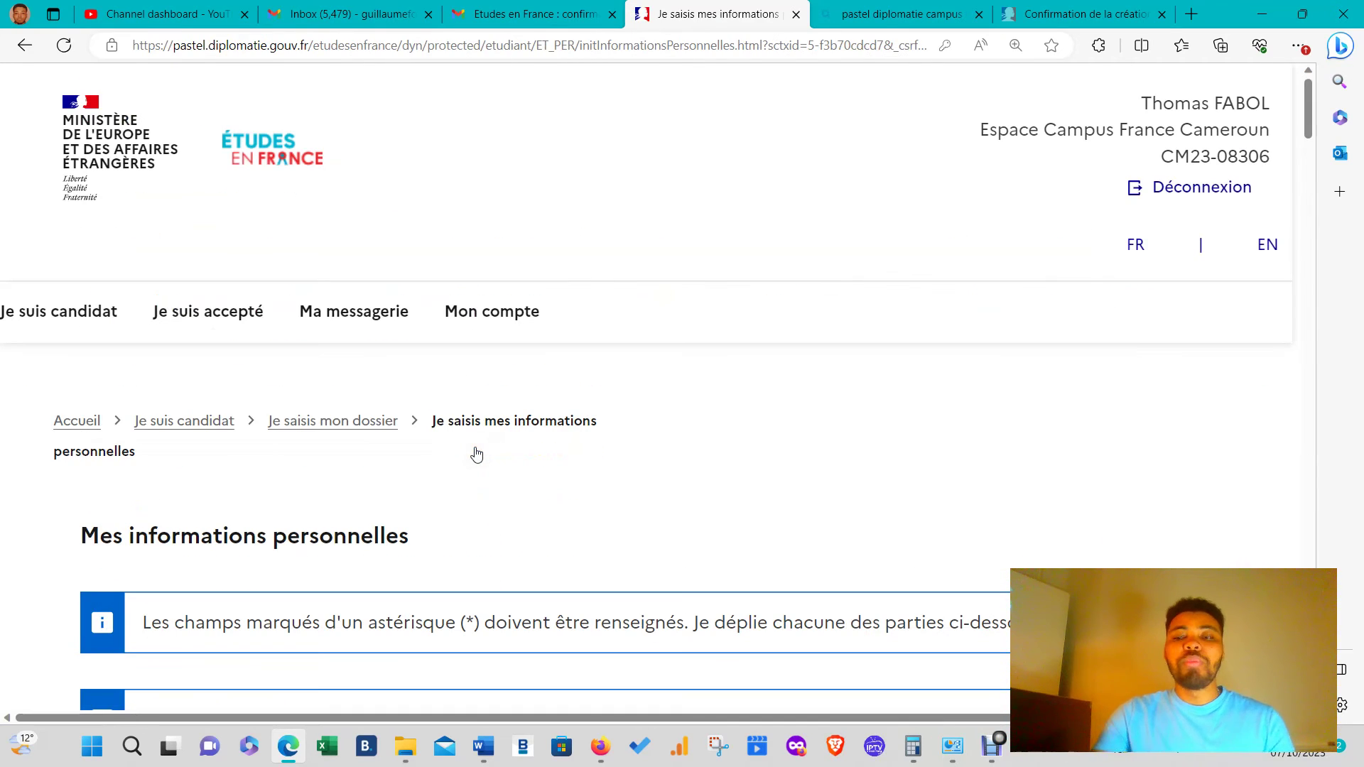
scroll(476, 454, "down", 10)
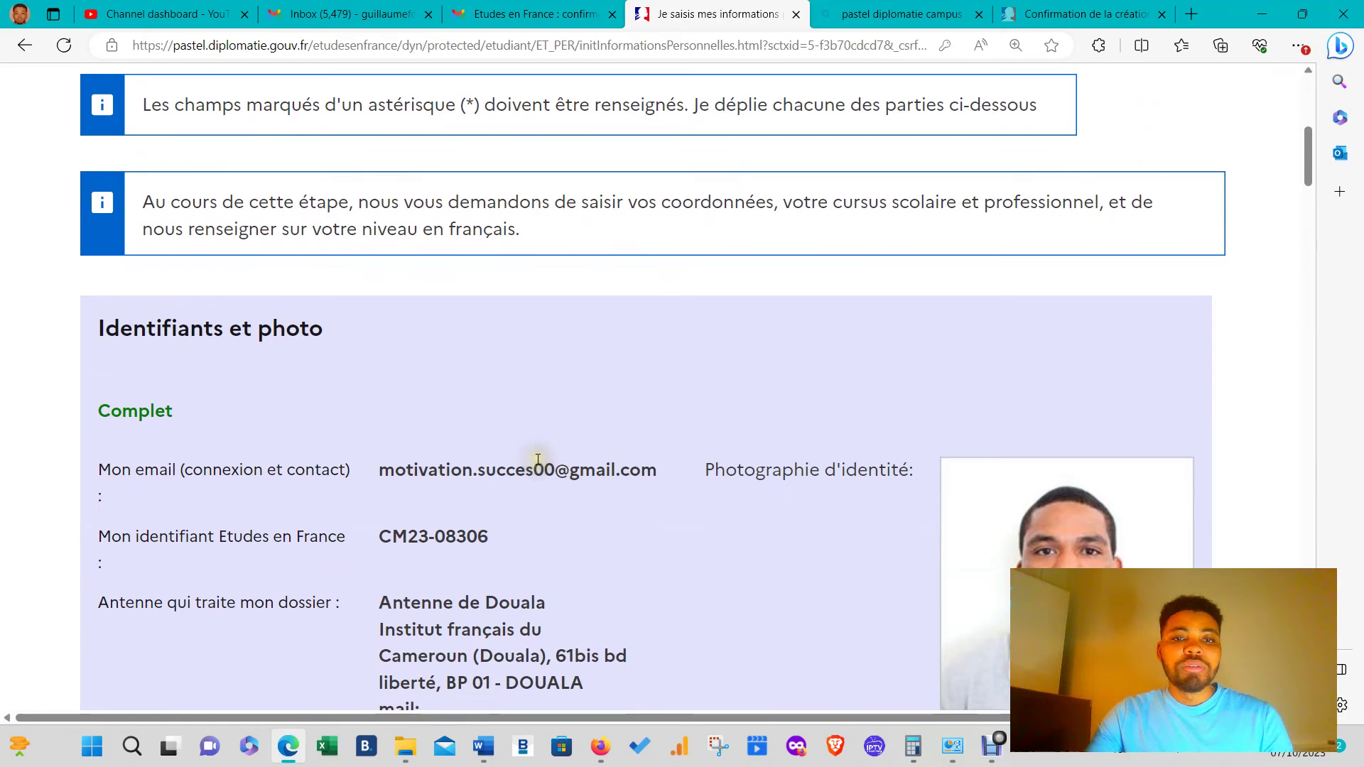
scroll(538, 460, "down", 10)
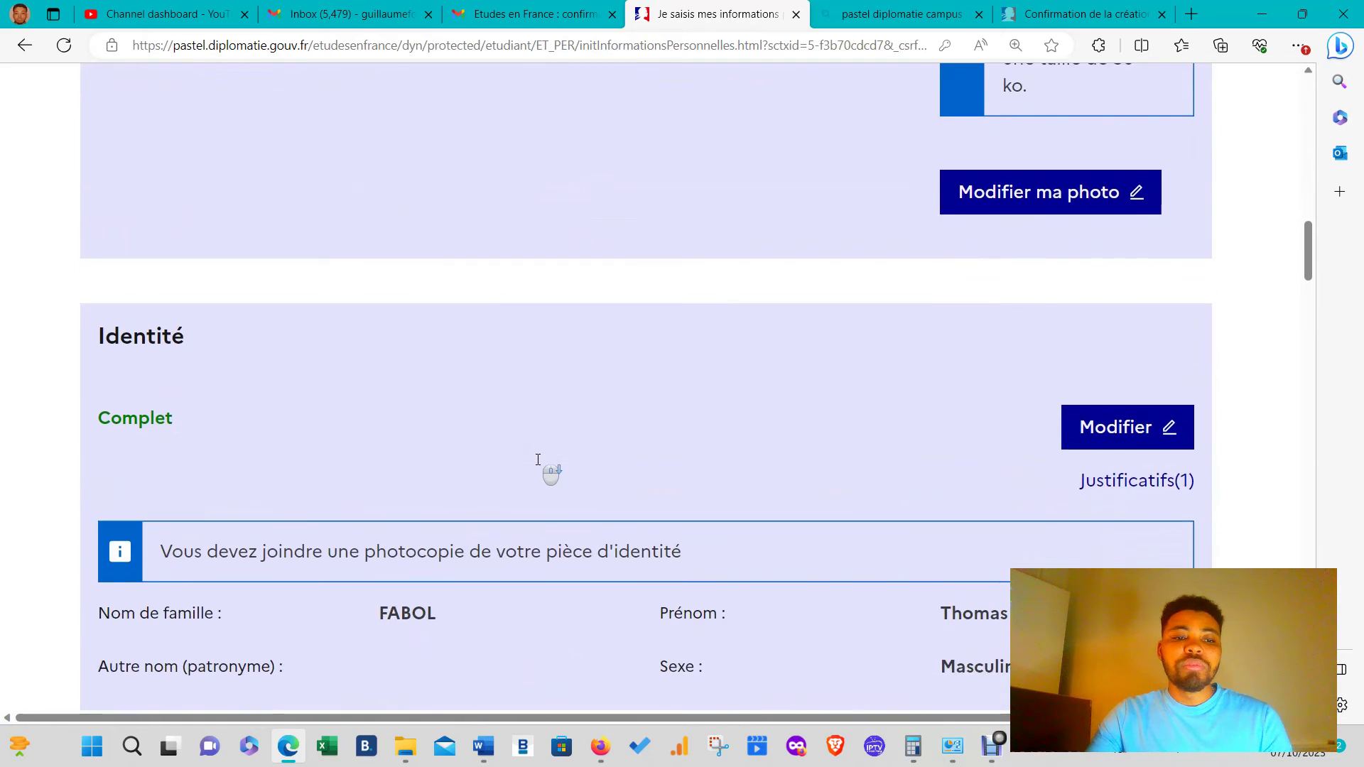
scroll(538, 460, "down", 2)
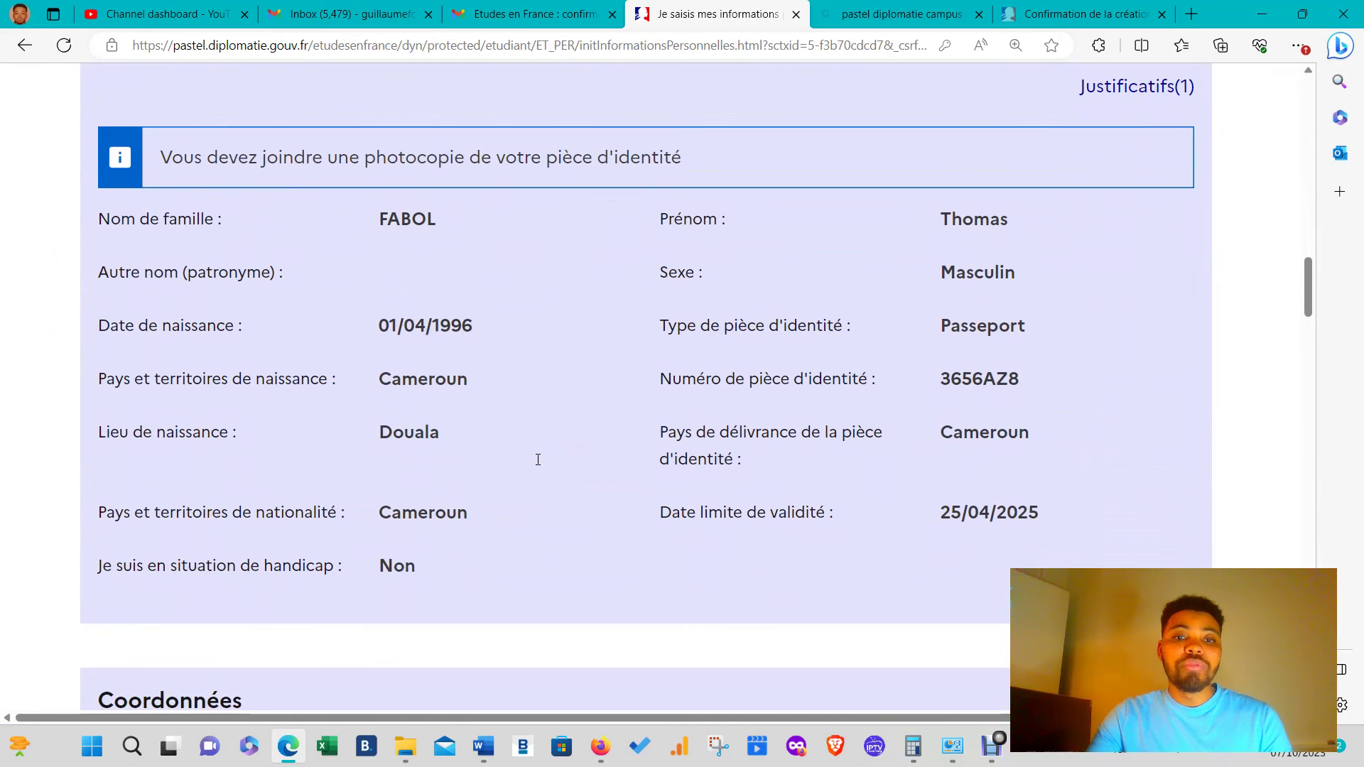
scroll(538, 459, "down", 11)
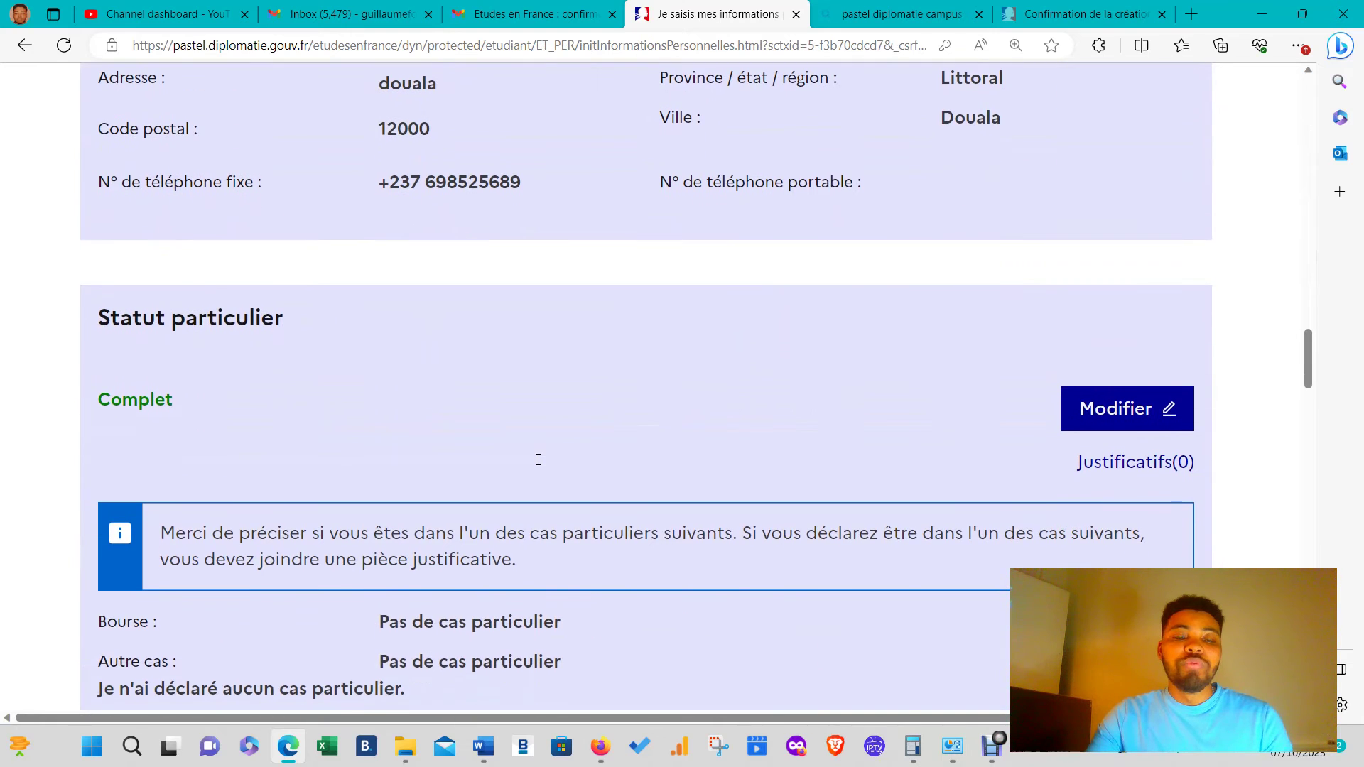
scroll(538, 460, "down", 2)
scroll(537, 460, "up", 2)
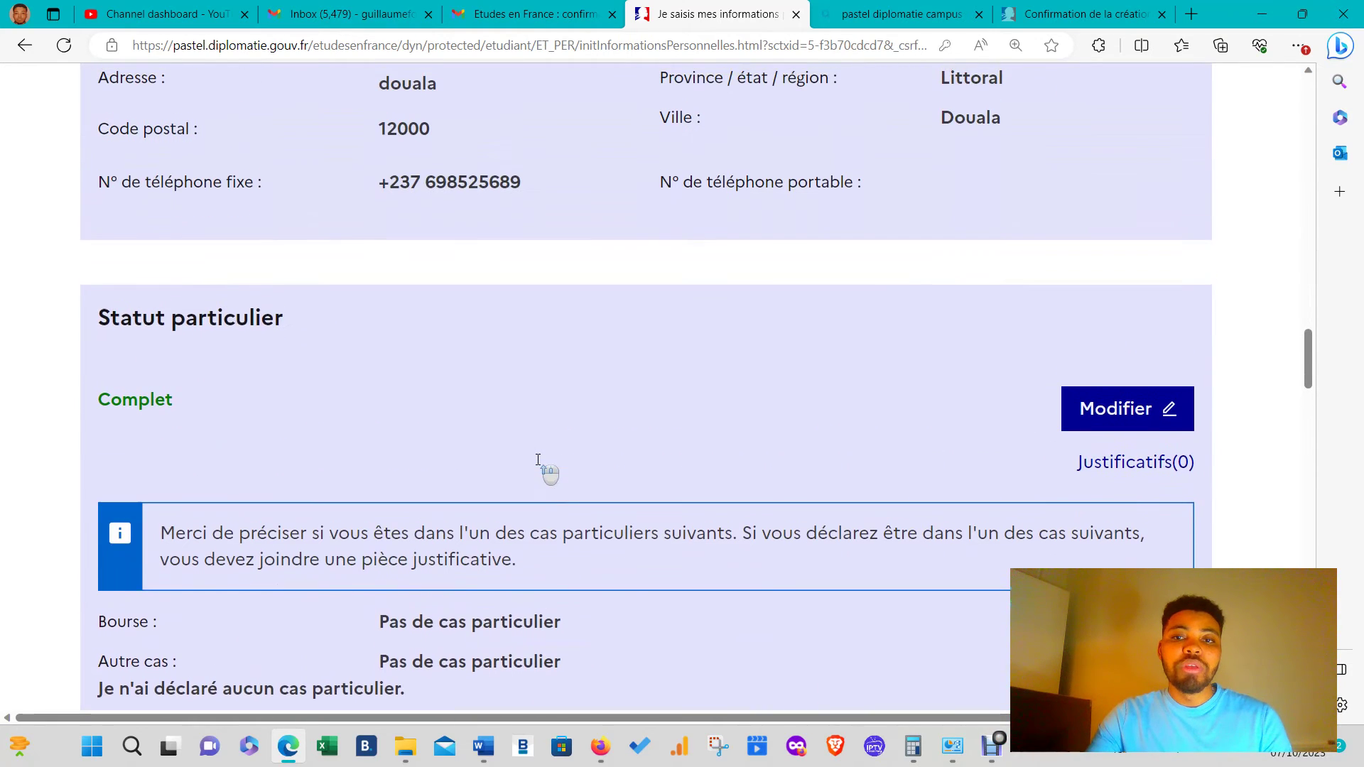
scroll(538, 460, "up", 3)
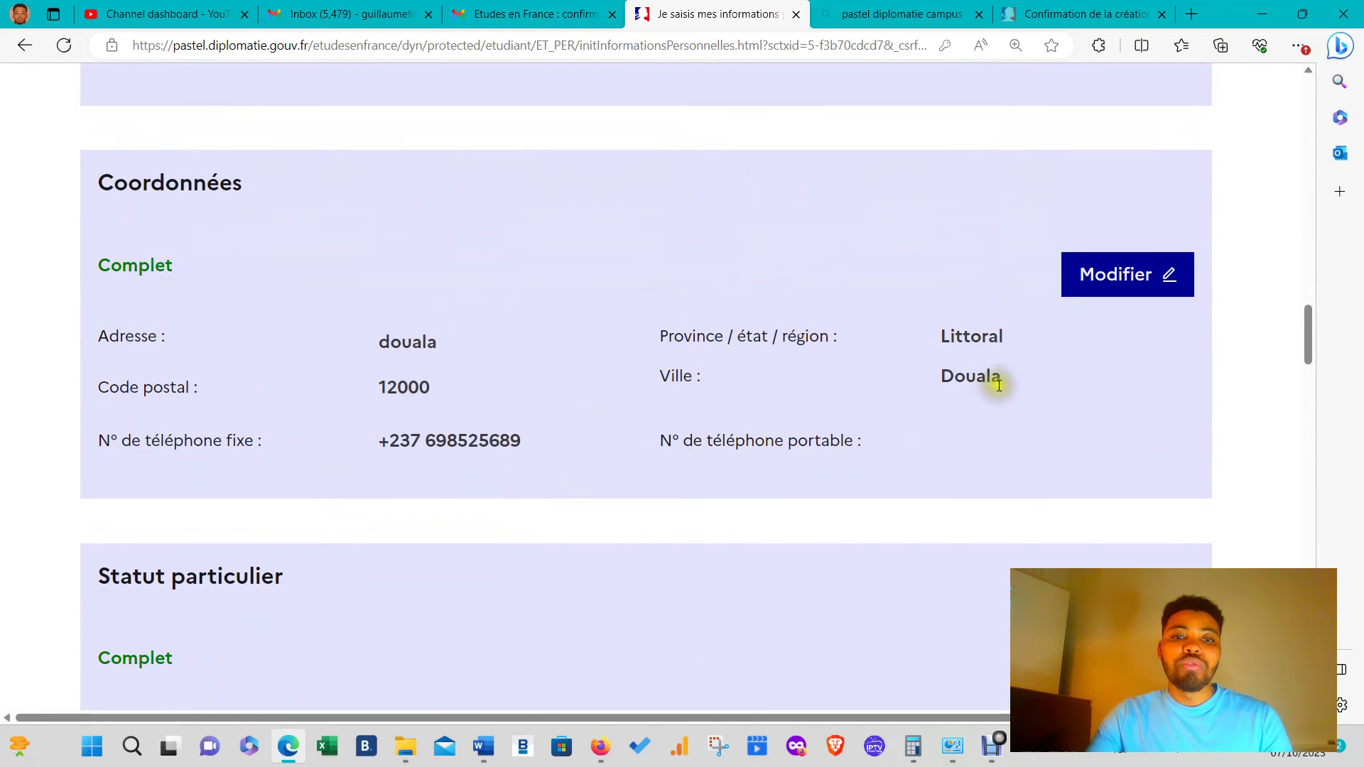
- Start editing Coordonnées with 237 as the mobile code, then discard the changes
left_click(1080, 285)
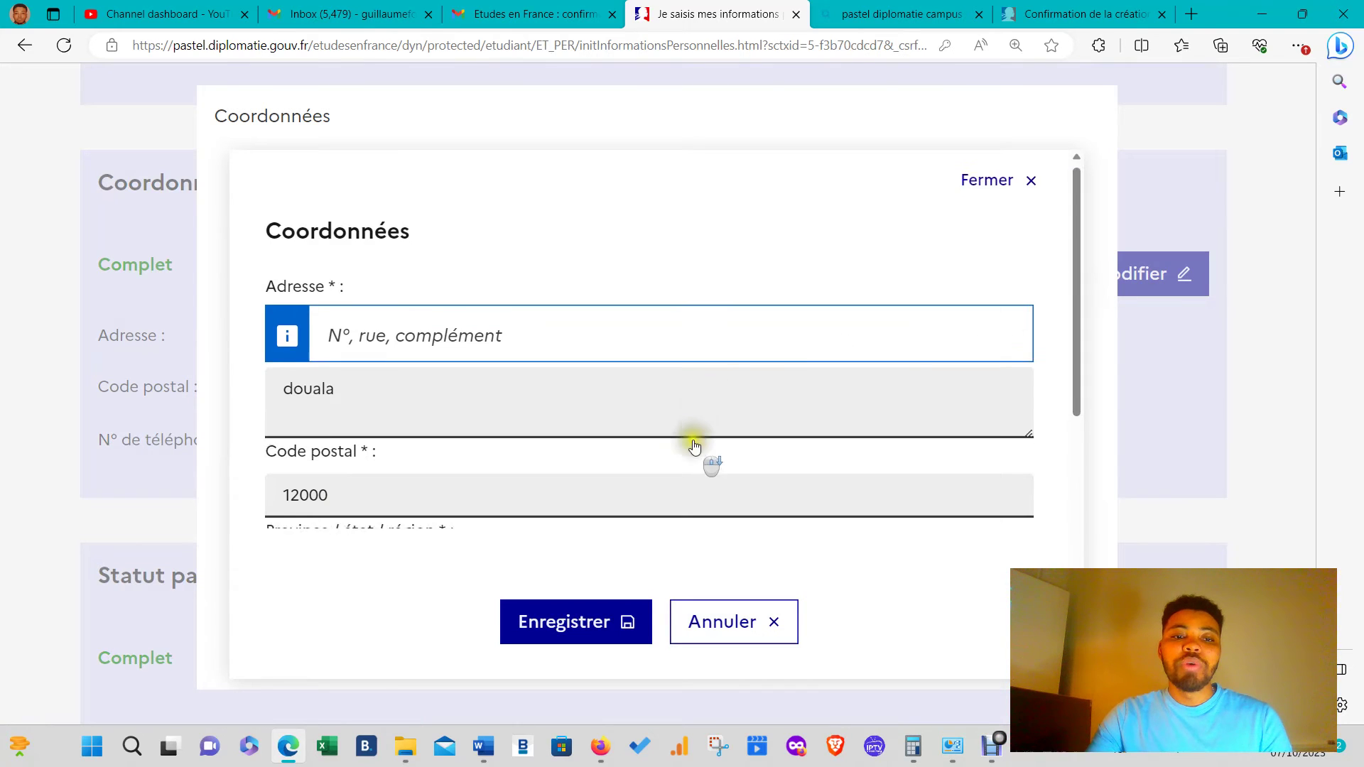
scroll(694, 444, "down", 5)
scroll(696, 439, "down", 2)
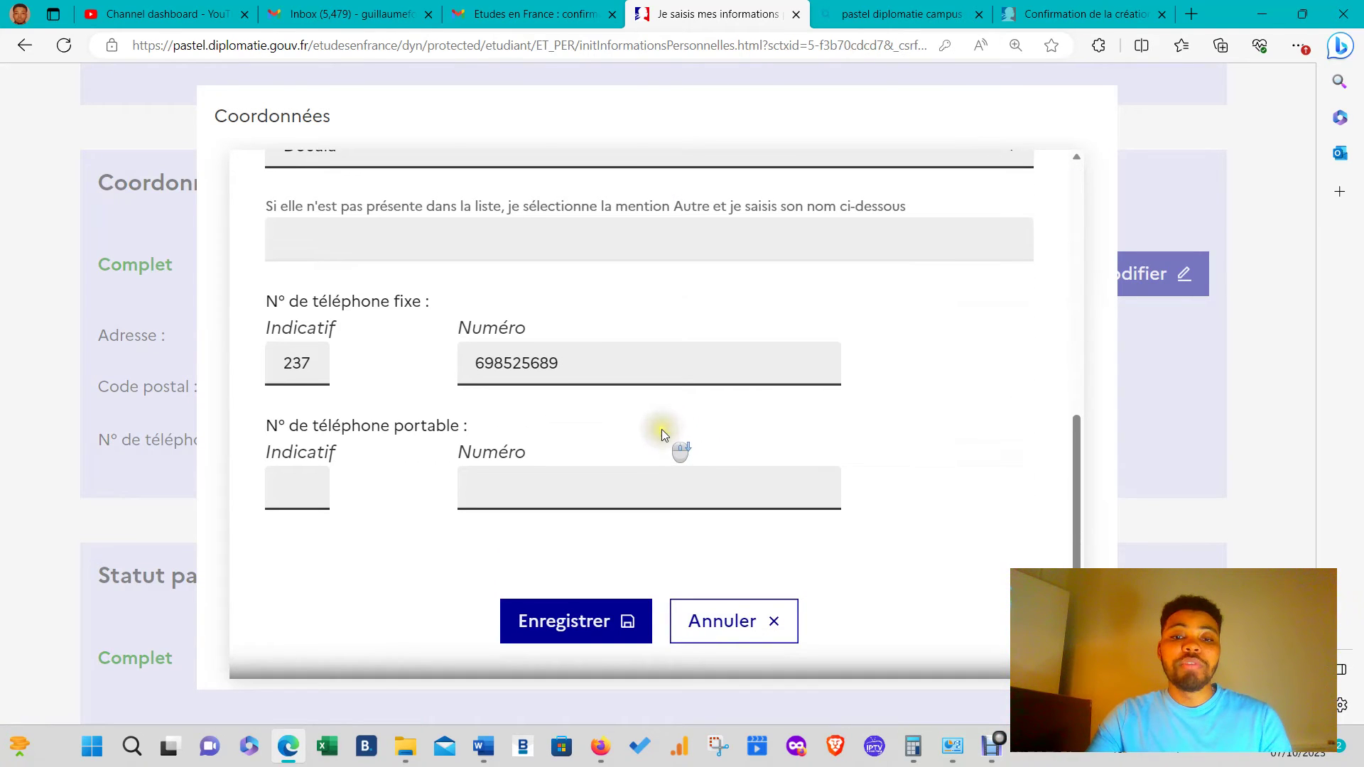
double_click(298, 363)
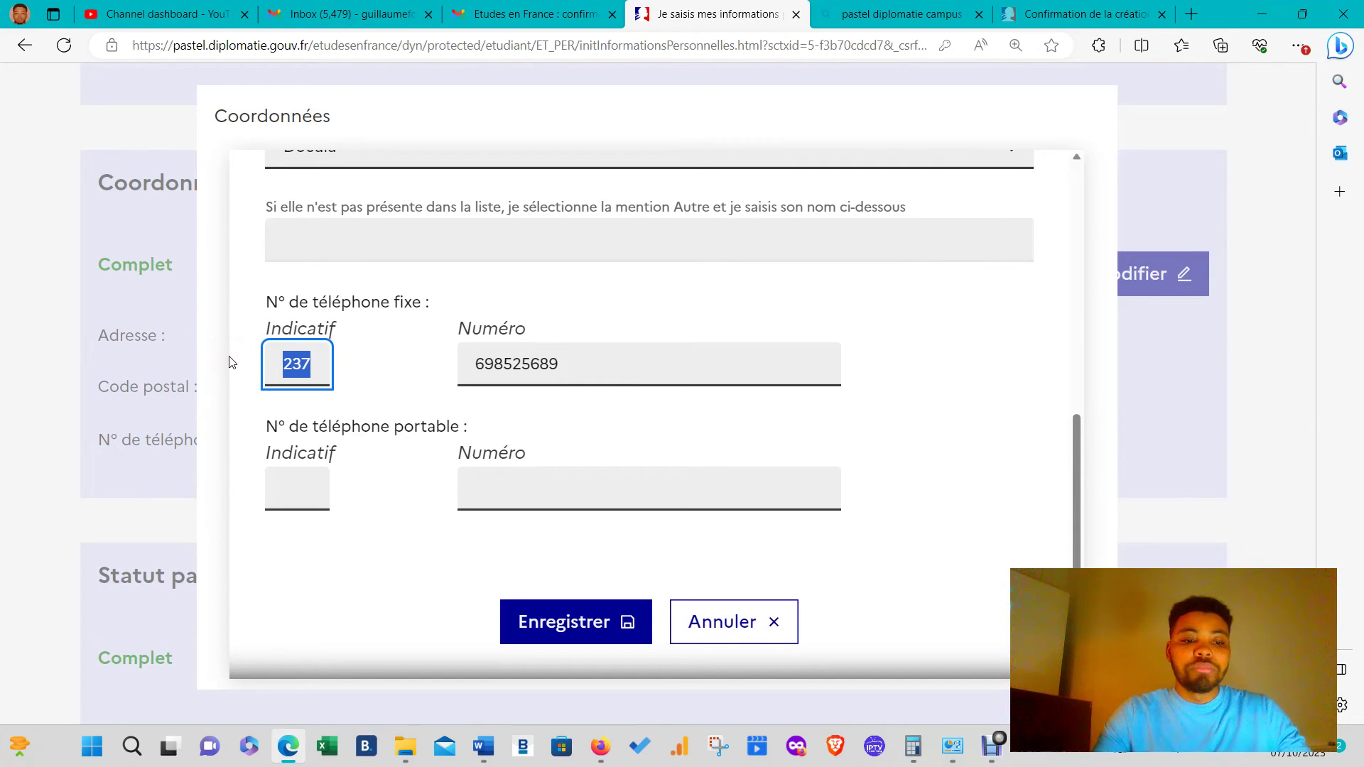
key("Tab")
key("Tab")
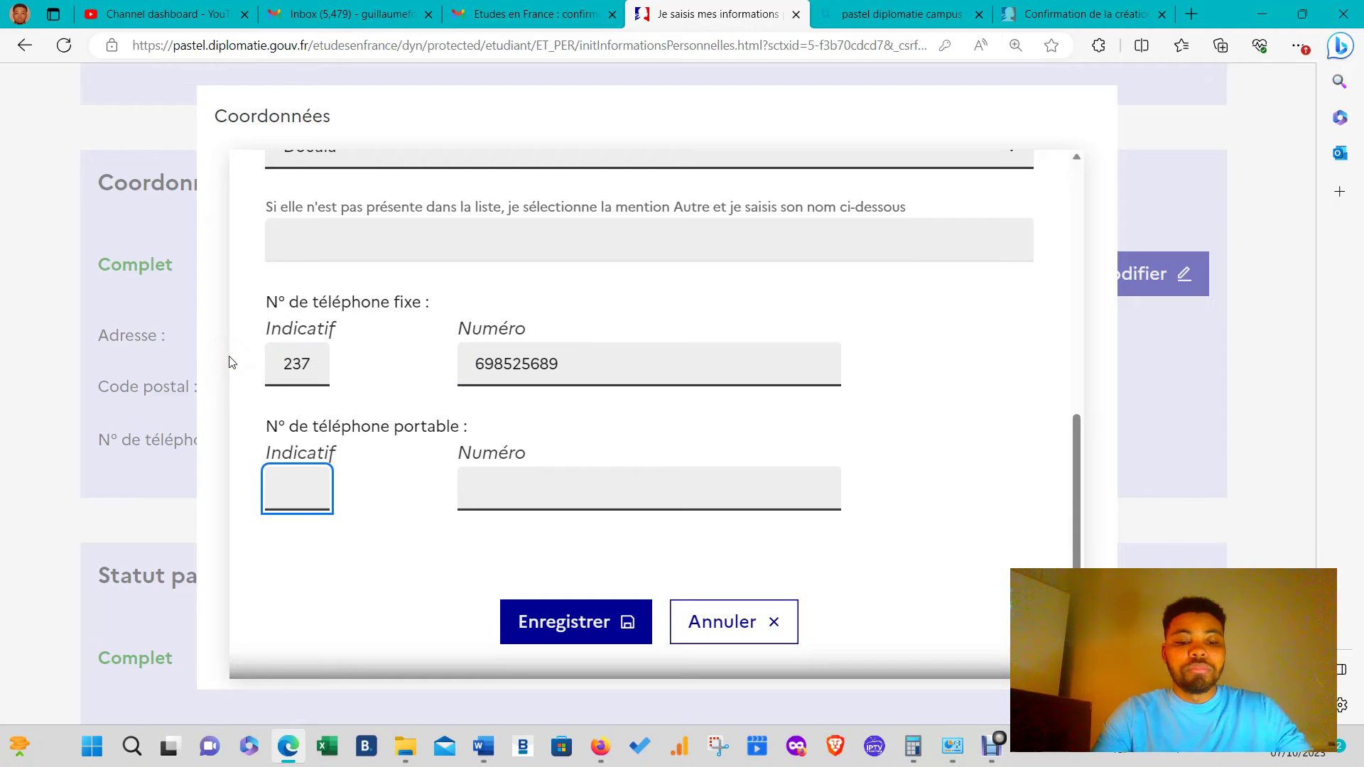
type("237")
double_click(628, 360)
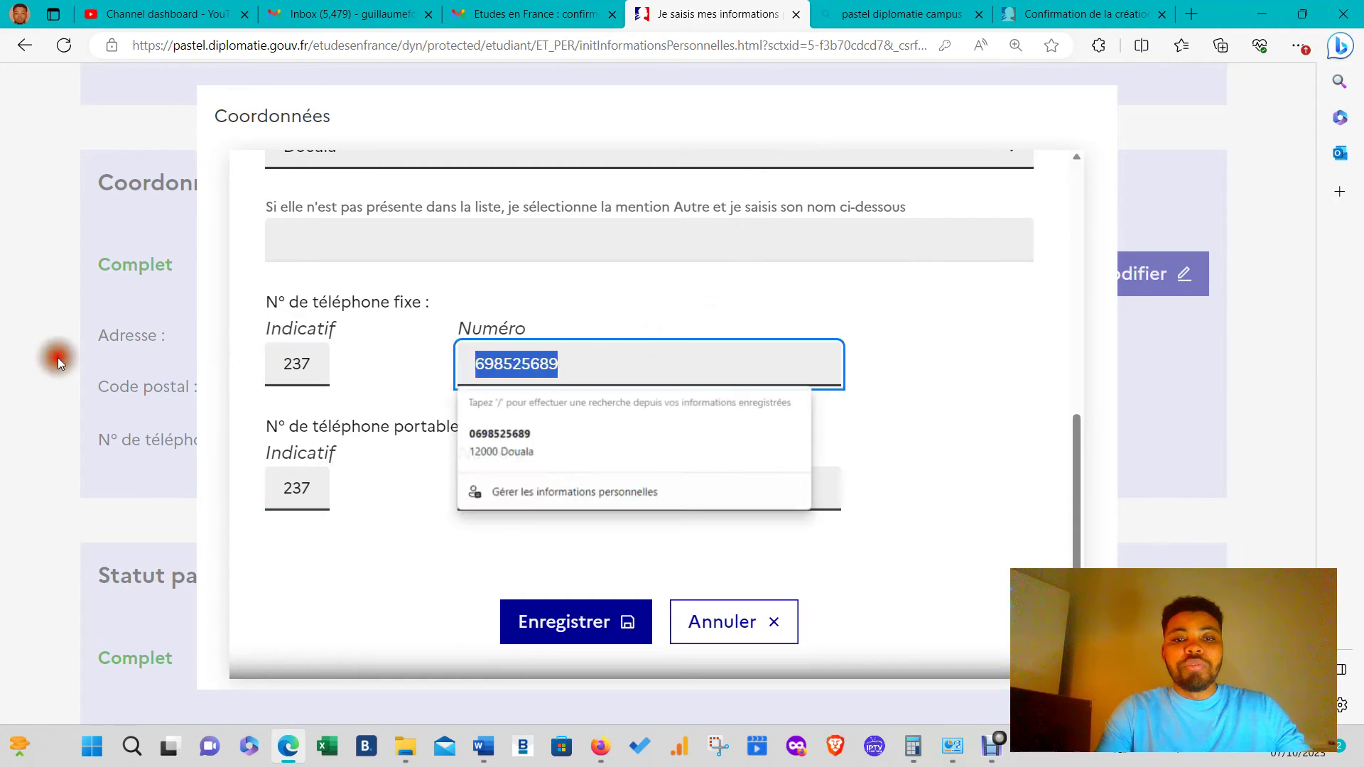
left_click(59, 360)
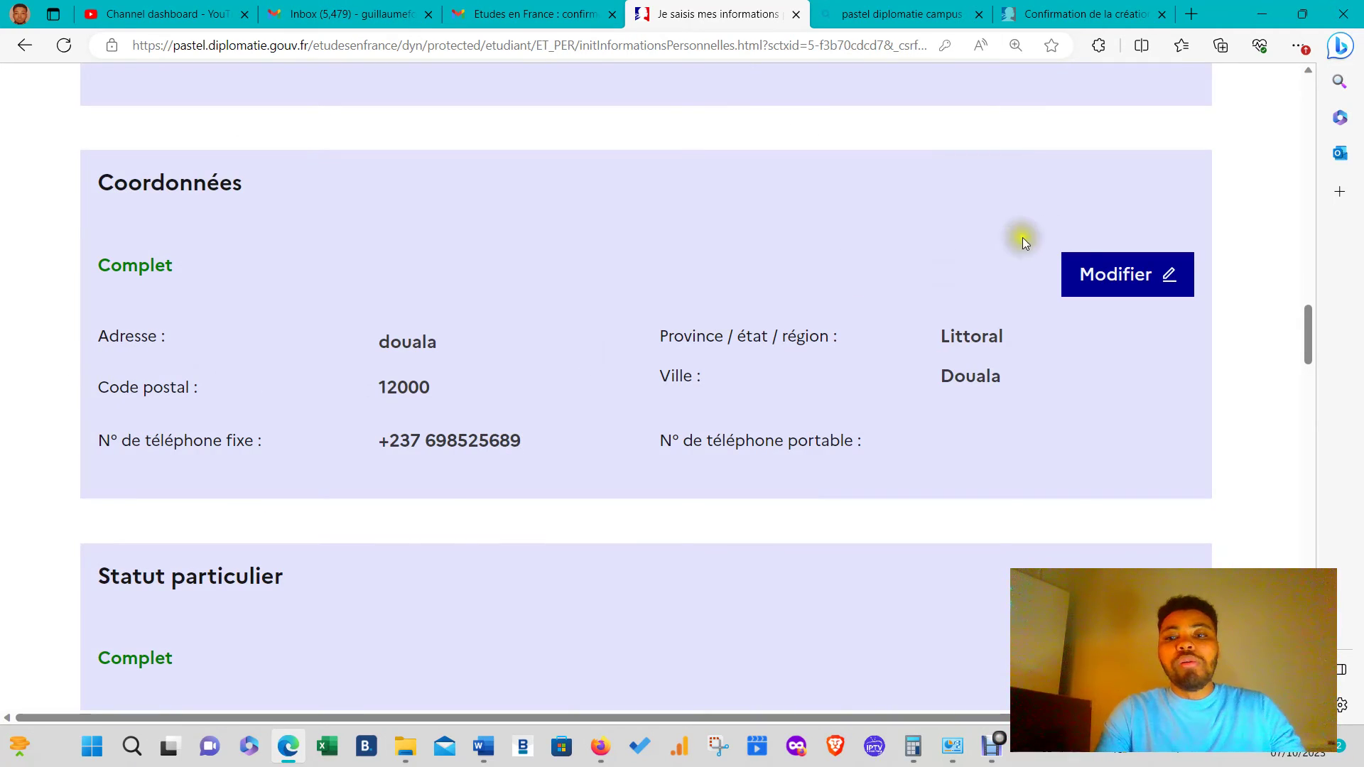
- Copy the landline number into the mobile Numéro field, set Indicatif 237 and save
left_click(1118, 268)
scroll(571, 470, "down", 4)
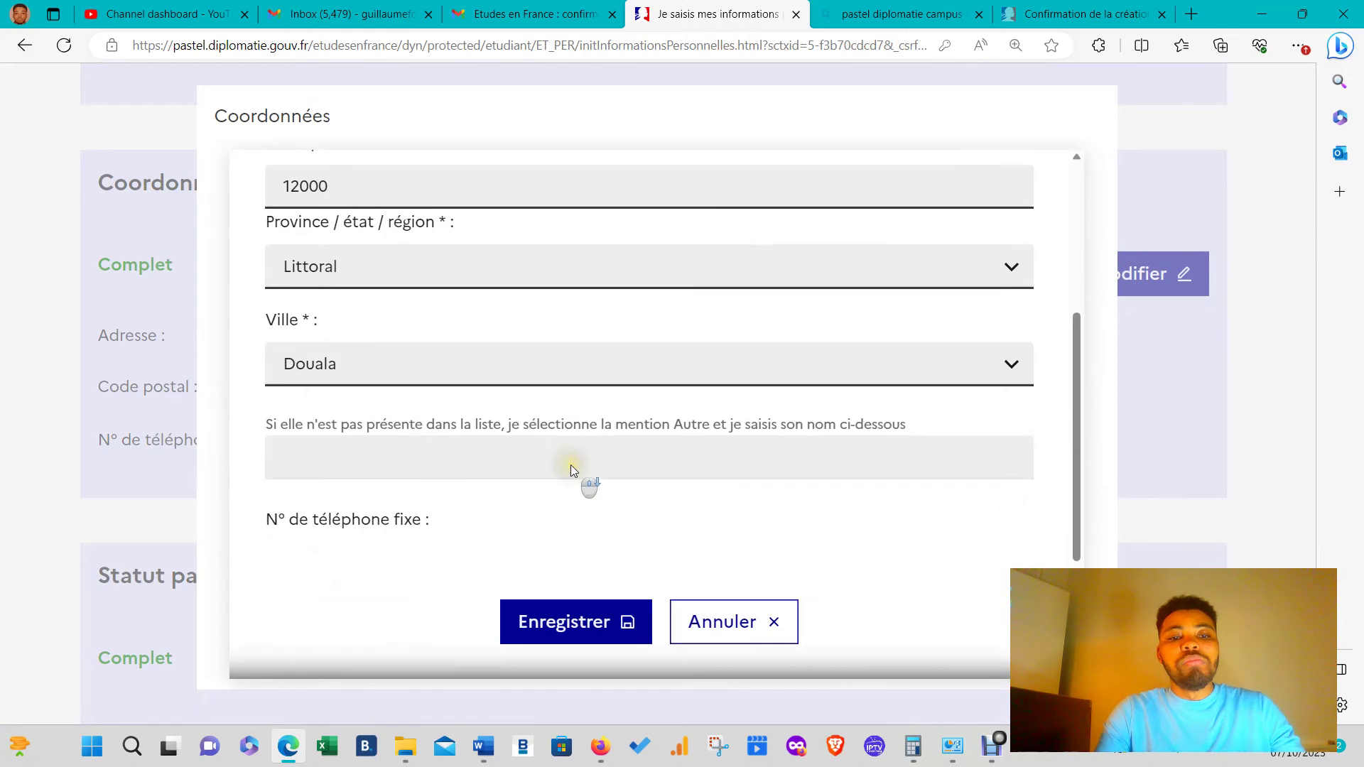
scroll(570, 465, "down", 3)
left_click(552, 353)
left_click_drag(559, 357, 480, 364)
key("ctrl+c")
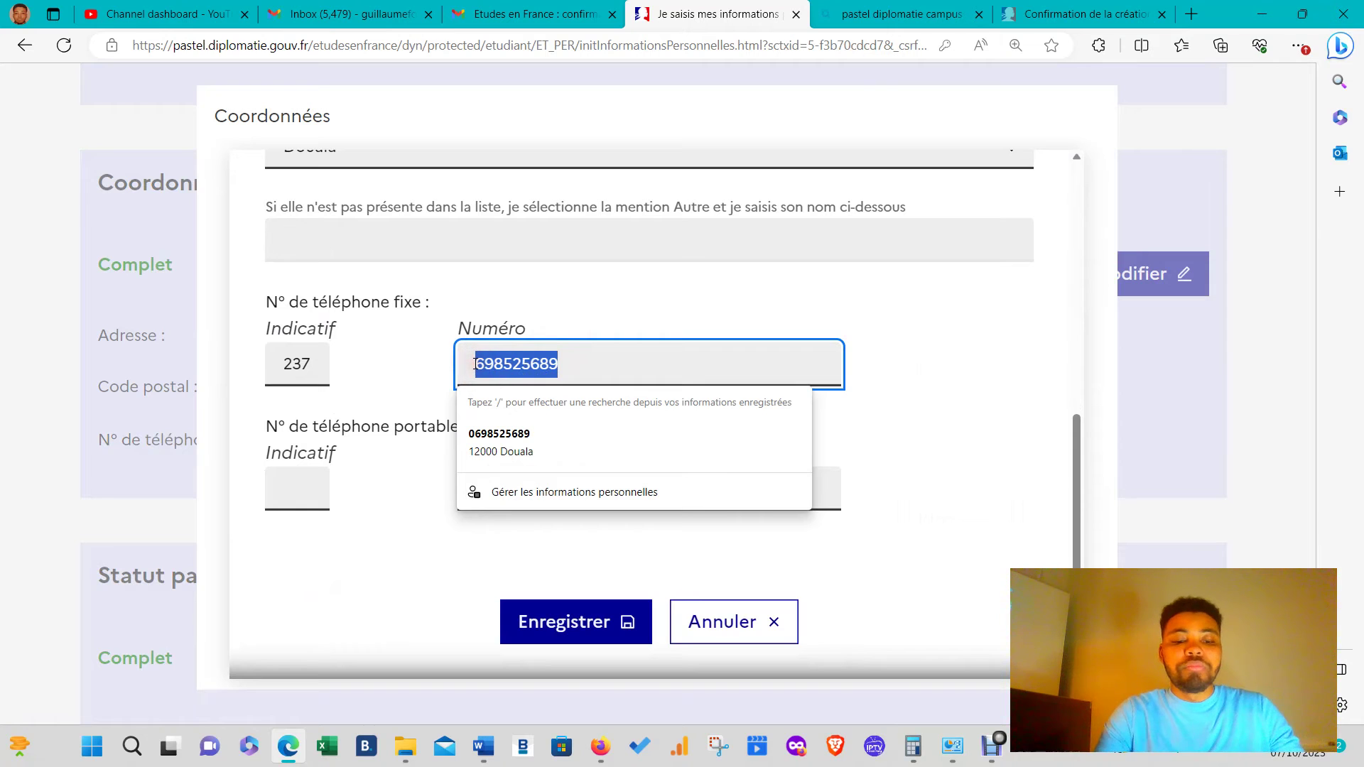
key("Tab")
key("Tab")
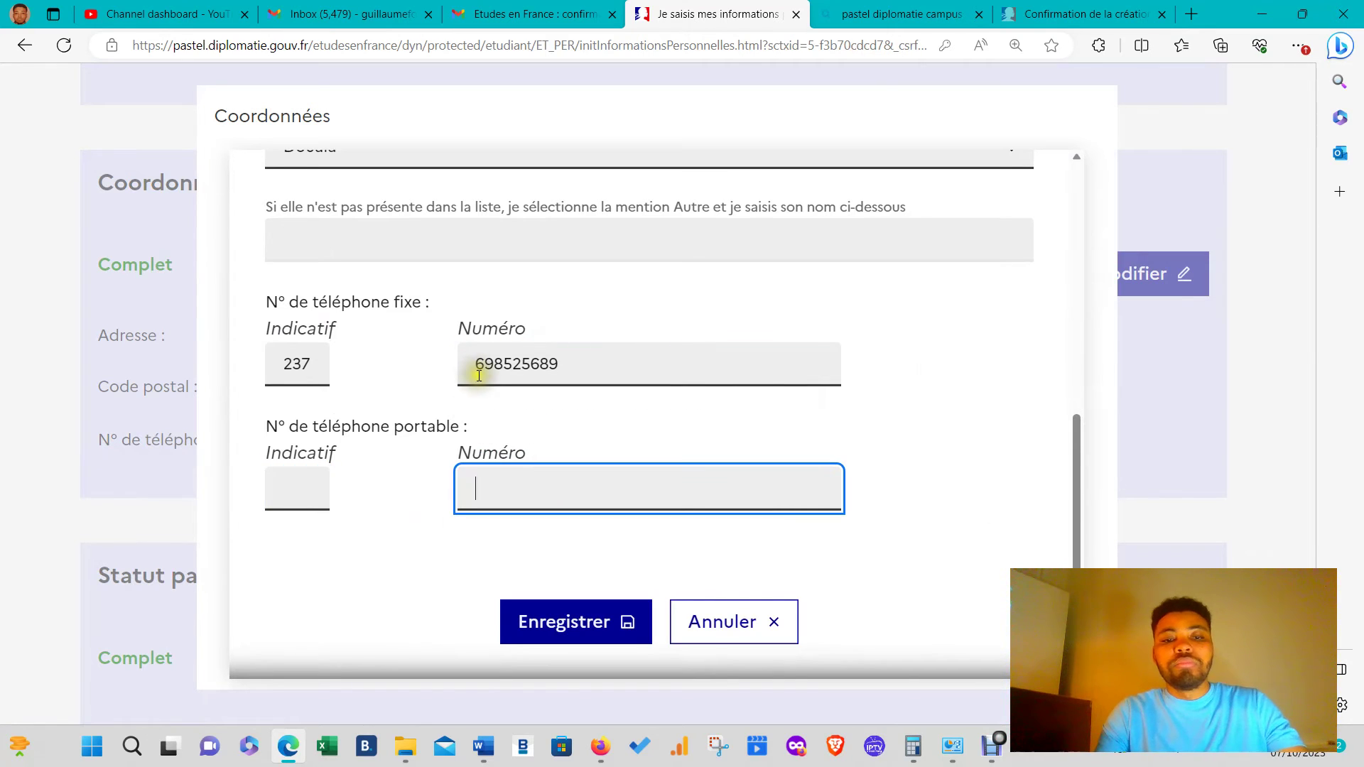
key("ctrl+v")
left_click(285, 479)
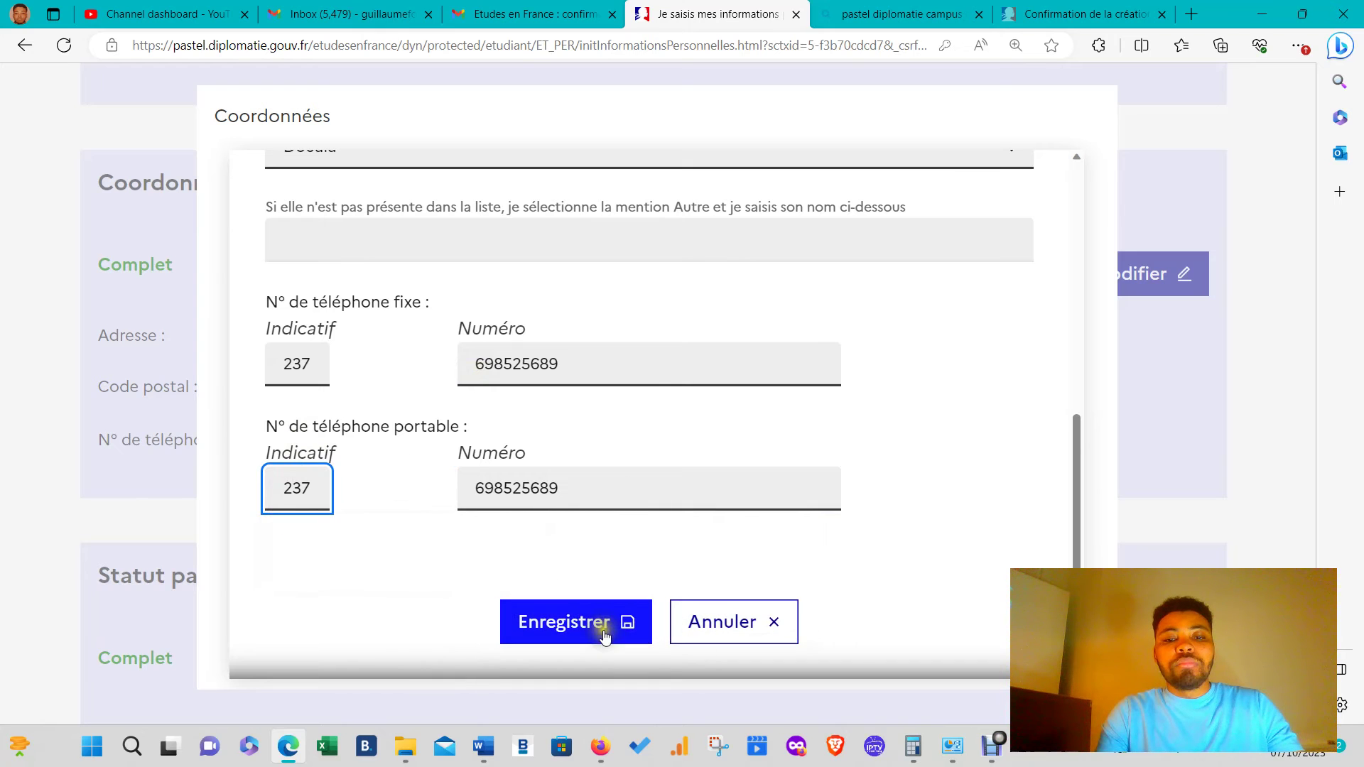
left_click(607, 629)
- Choose 'Une année d'études supérieures' in the Ajouter list and start a new entry
scroll(641, 604, "down", 5)
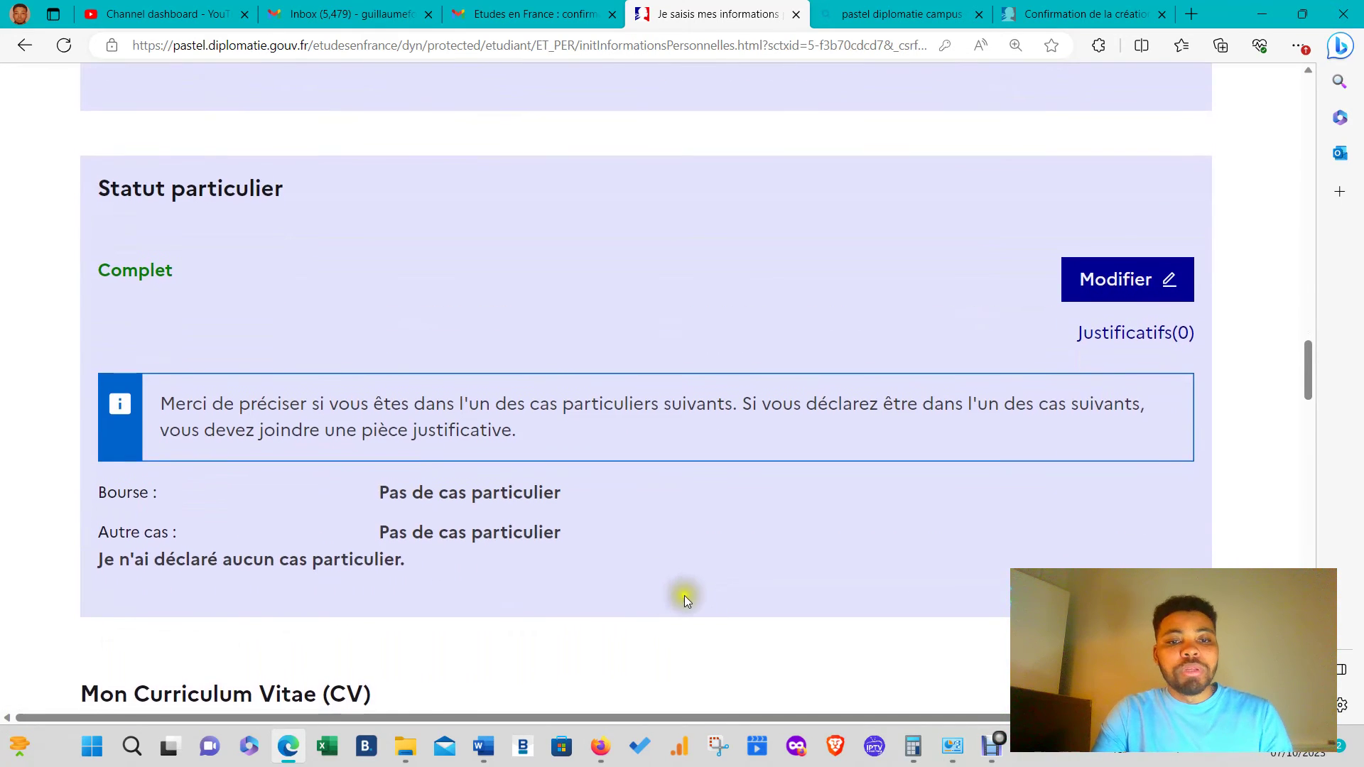
scroll(684, 595, "down", 5)
scroll(635, 466, "down", 3)
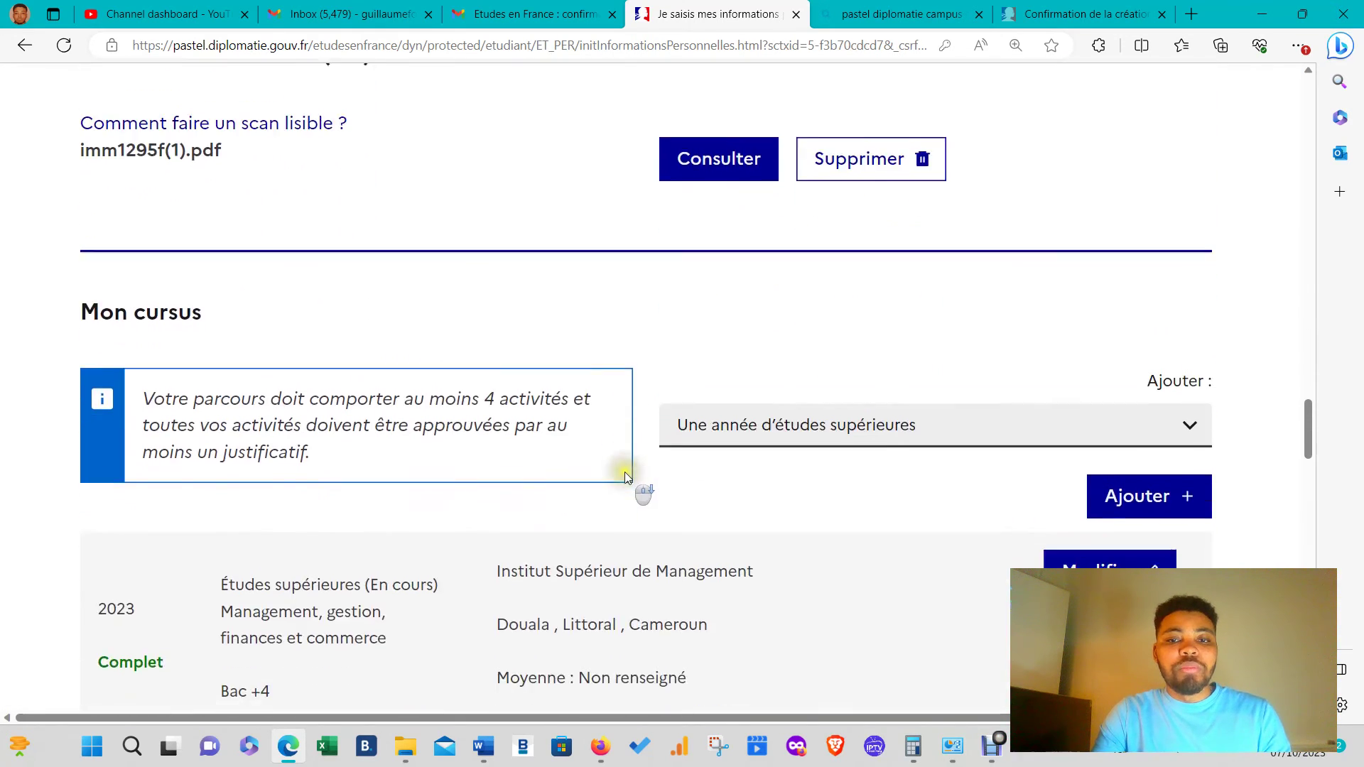
scroll(539, 509, "down", 2)
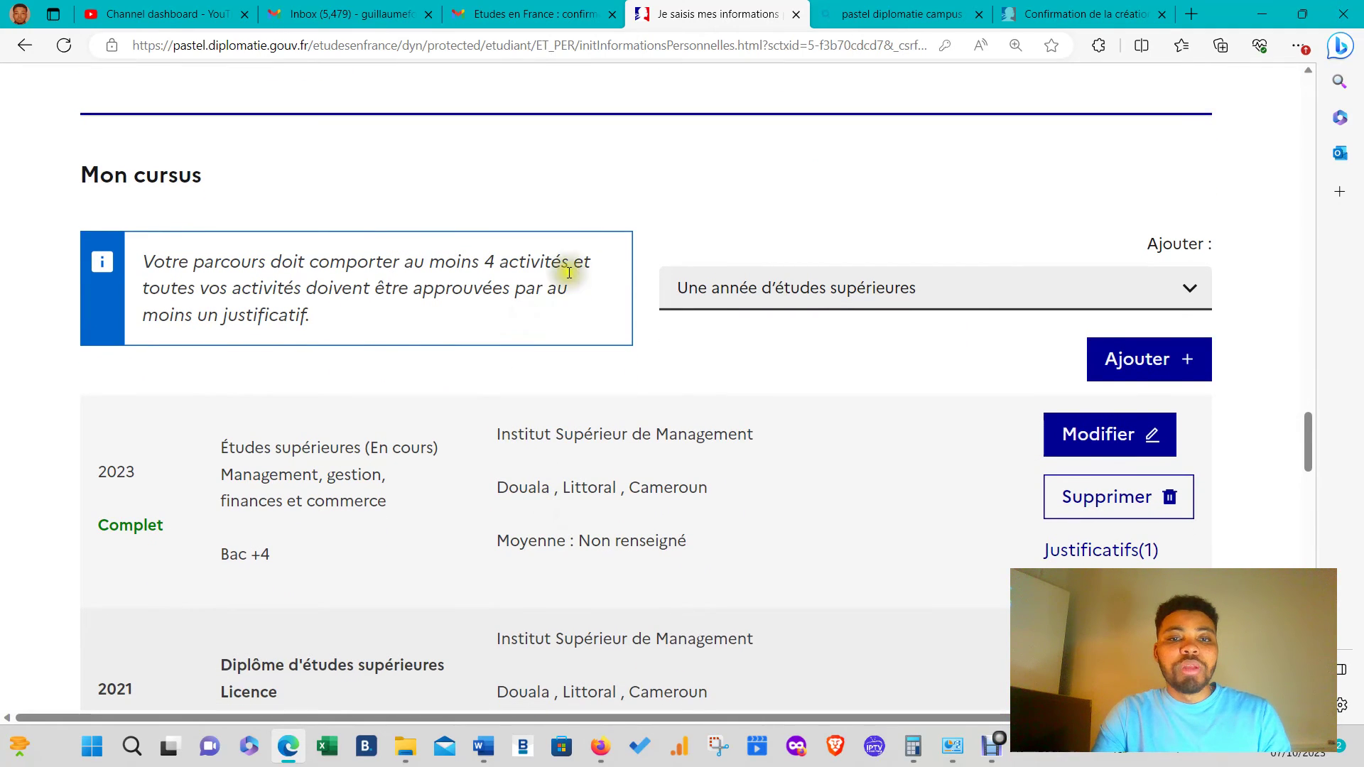
scroll(296, 365, "down", 5)
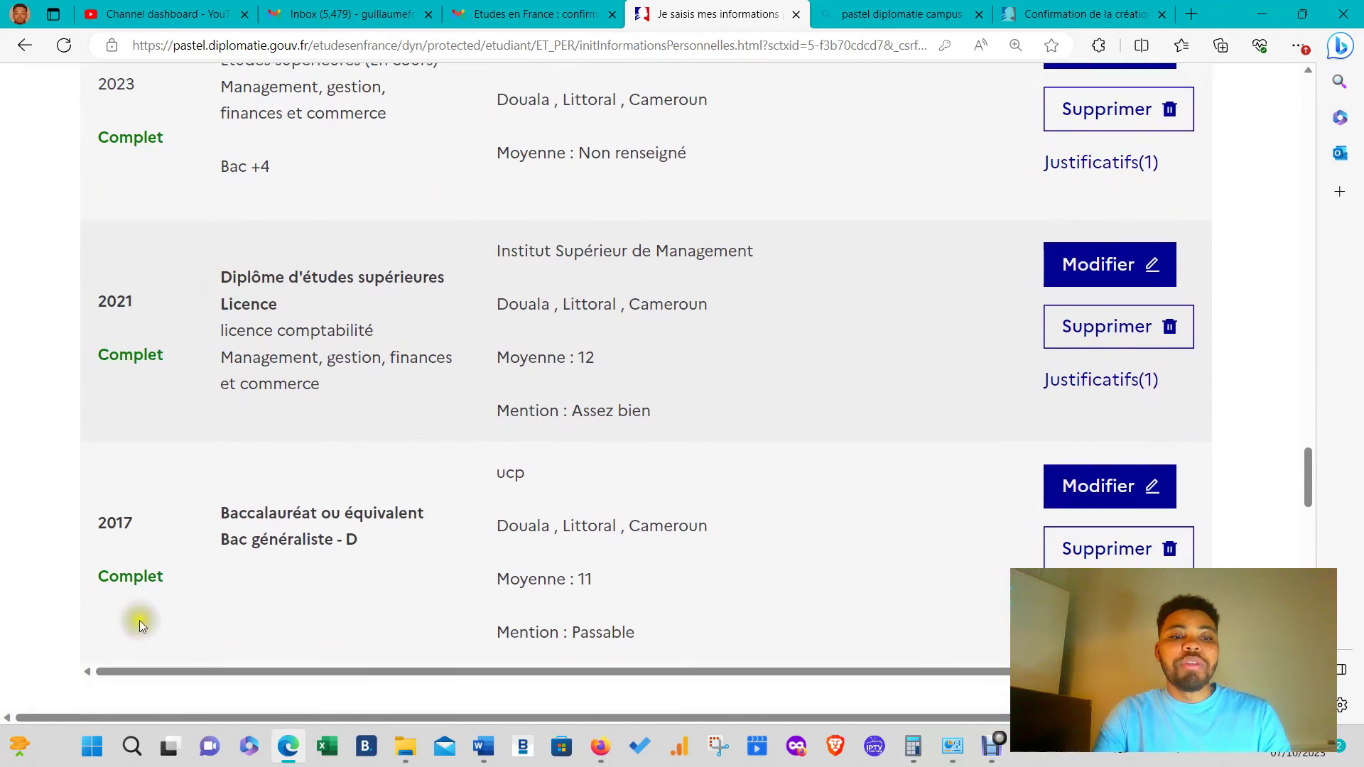
scroll(838, 419, "up", 3)
scroll(838, 419, "up", 1)
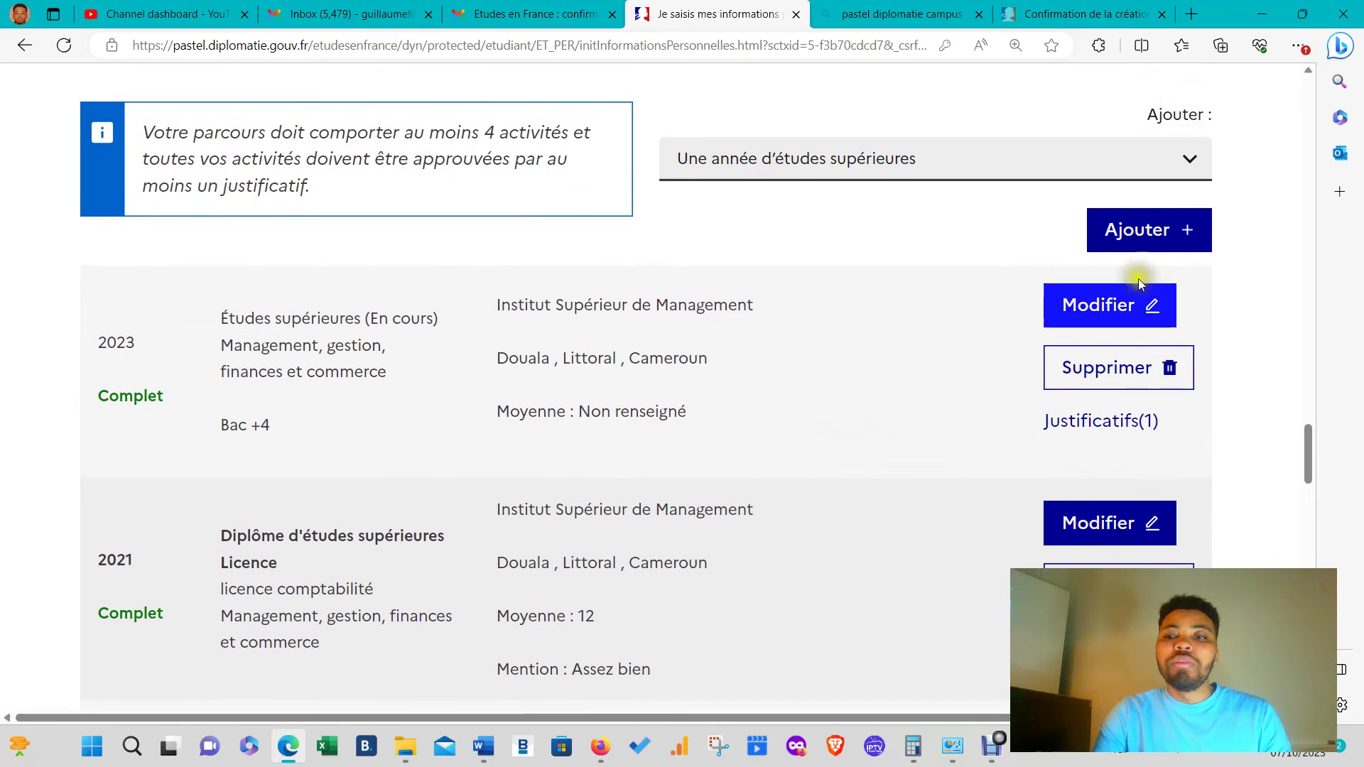
left_click(1035, 159)
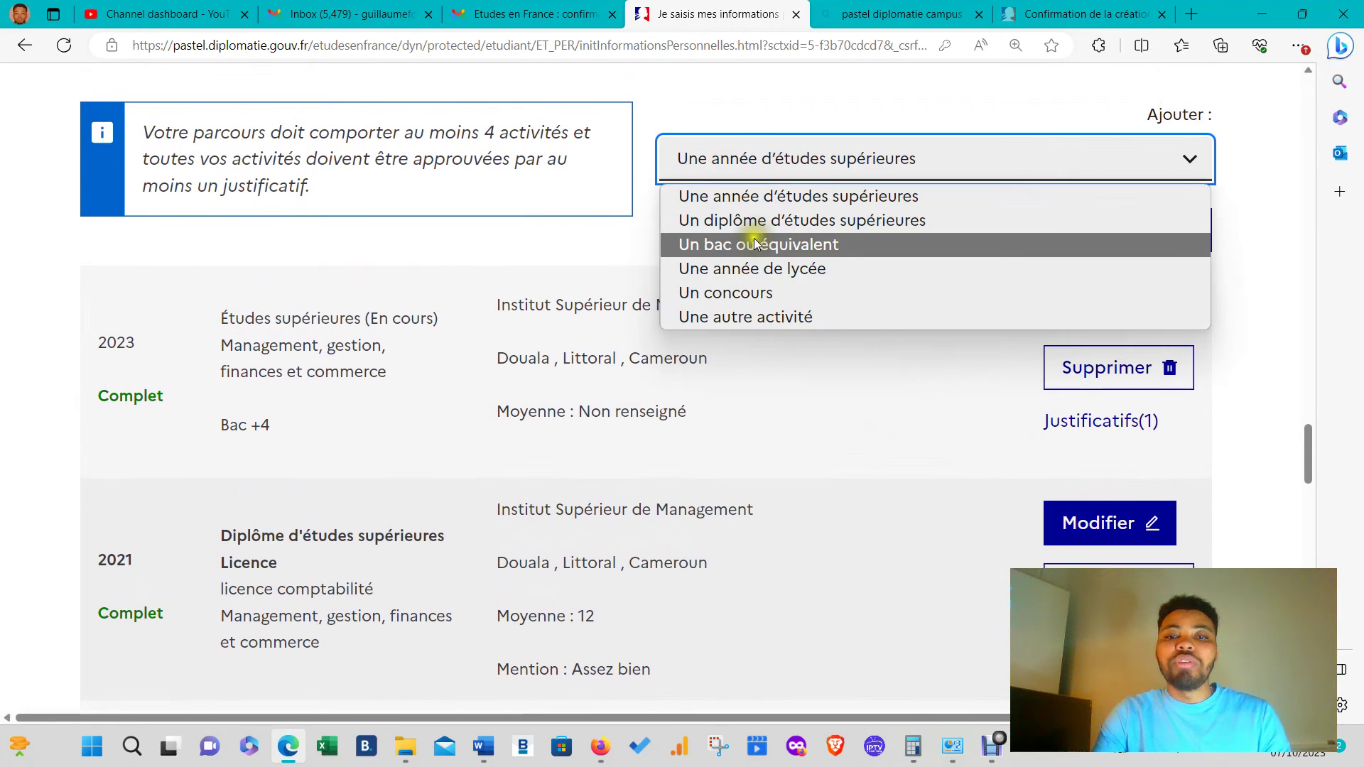
left_click(773, 201)
left_click(1144, 229)
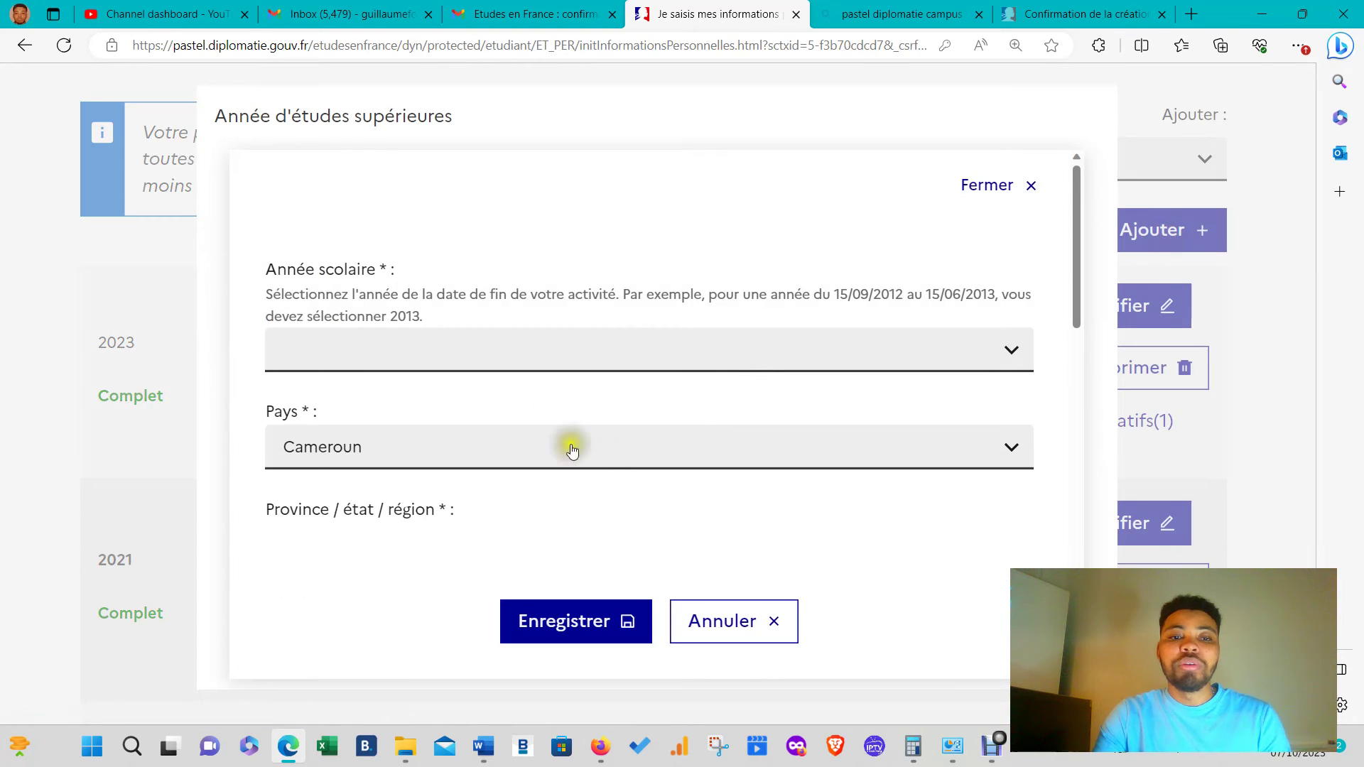
- Set the school year to 2022 and keep Cameroun as the country
left_click(554, 358)
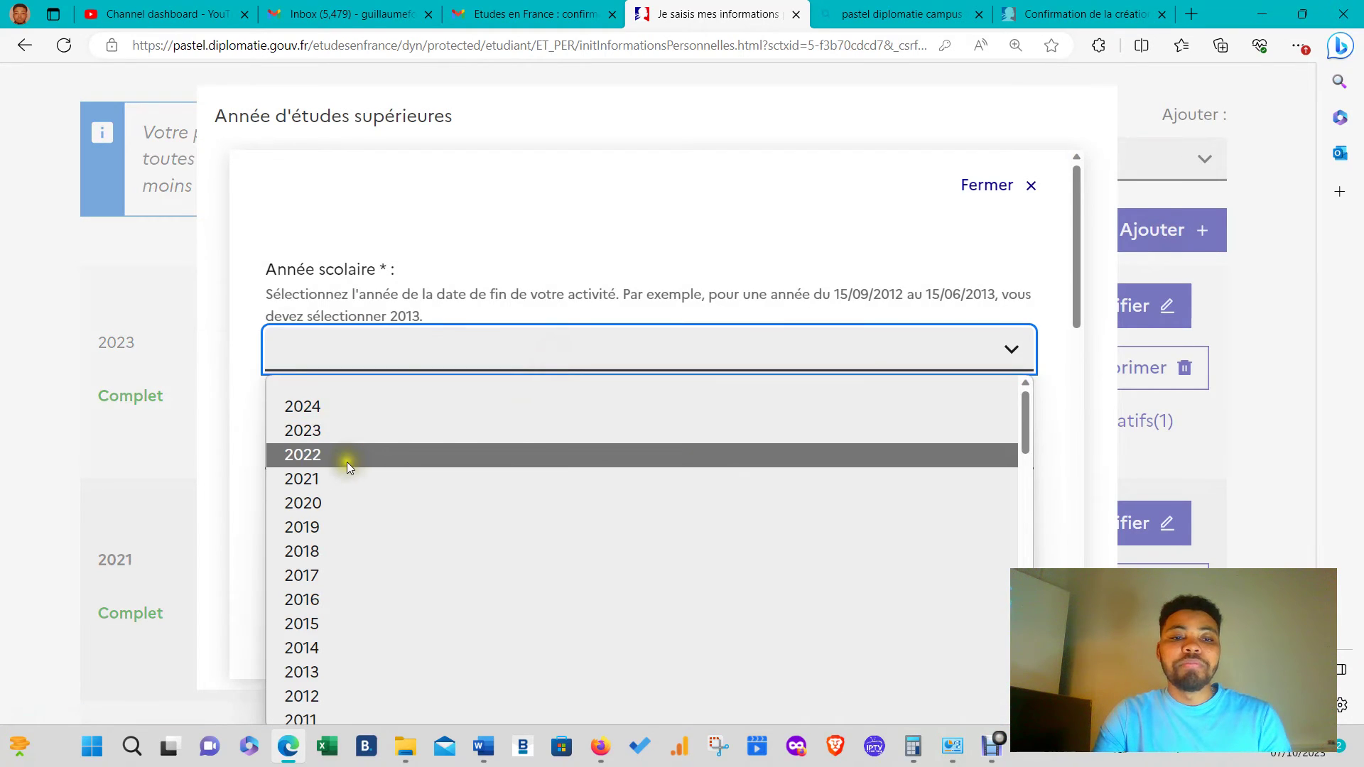
left_click(347, 458)
left_click(593, 448)
left_click(594, 452)
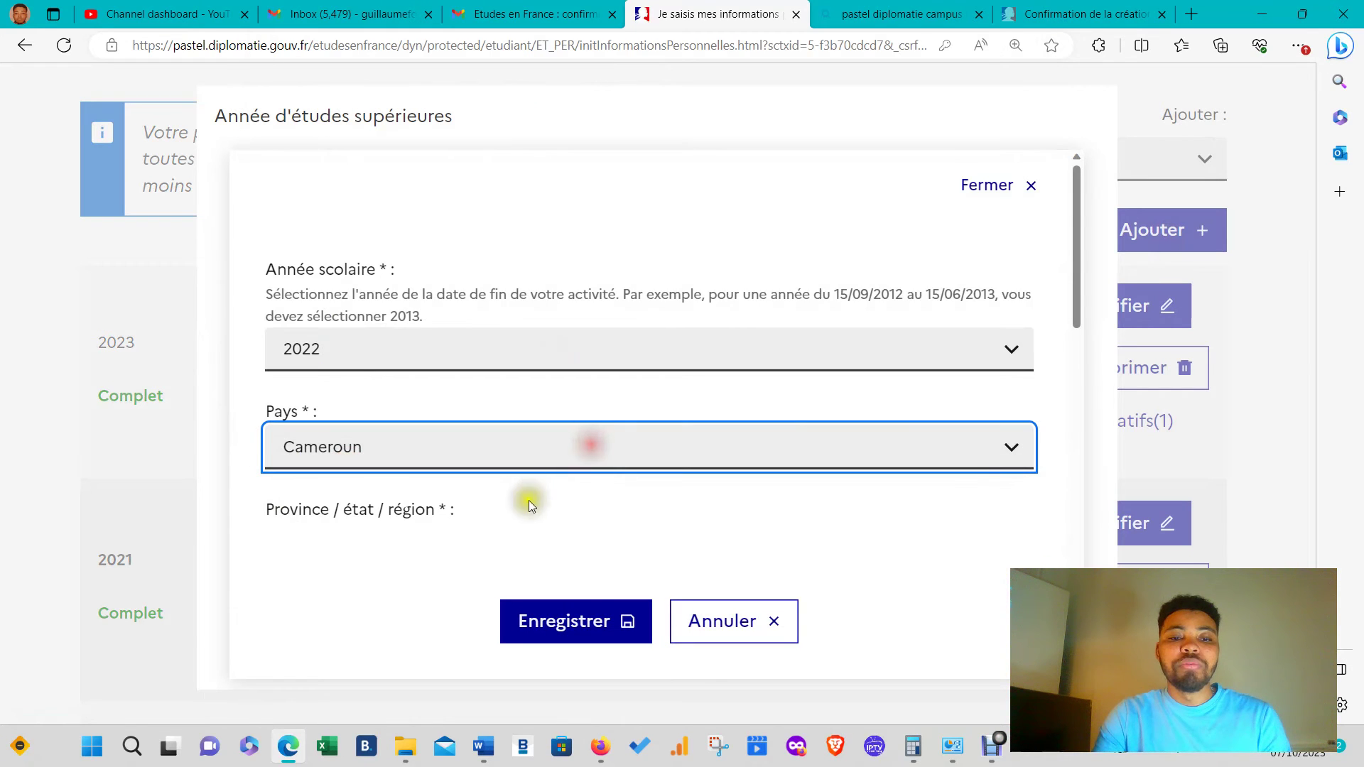
scroll(573, 548, "down", 4)
scroll(405, 419, "down", 5)
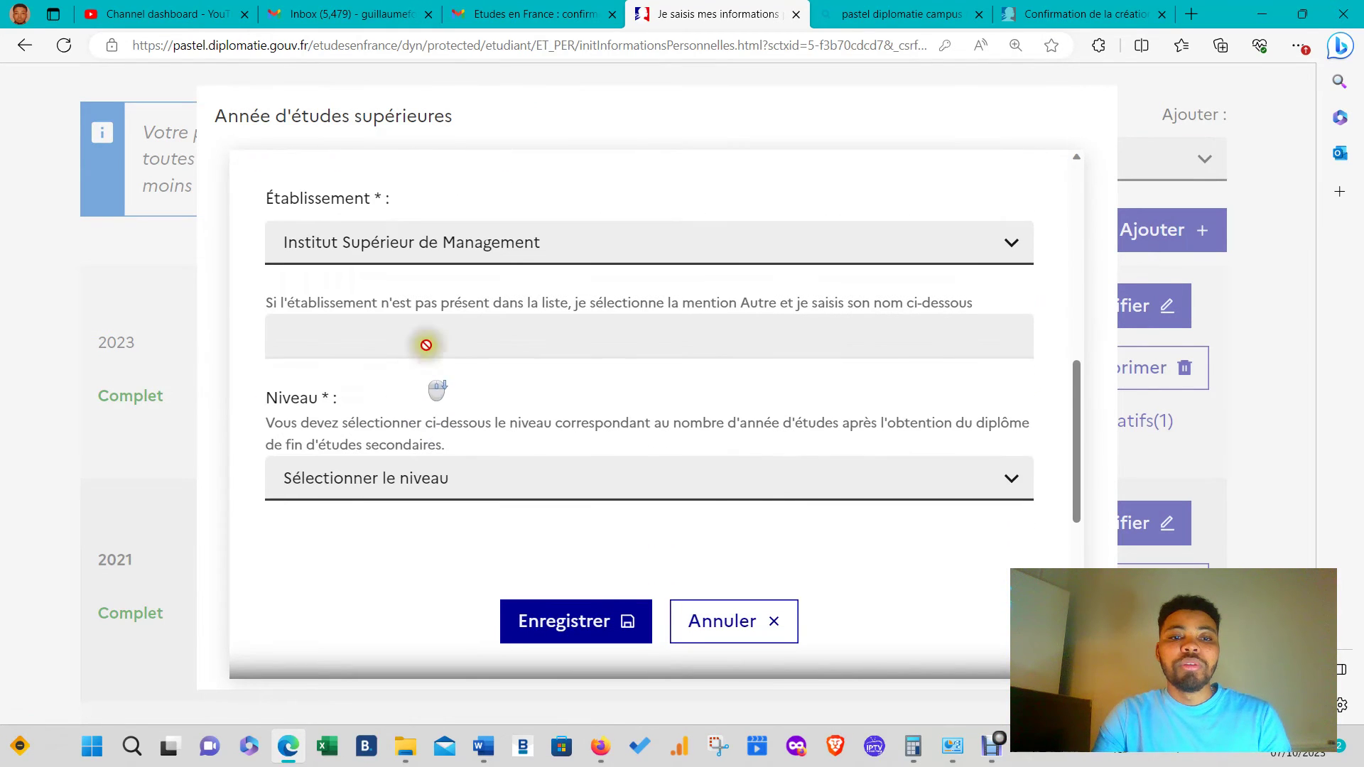
scroll(433, 363, "down", 2)
- Set the study level to Bac +3 and the Moyenne to 11, then save
left_click(460, 275)
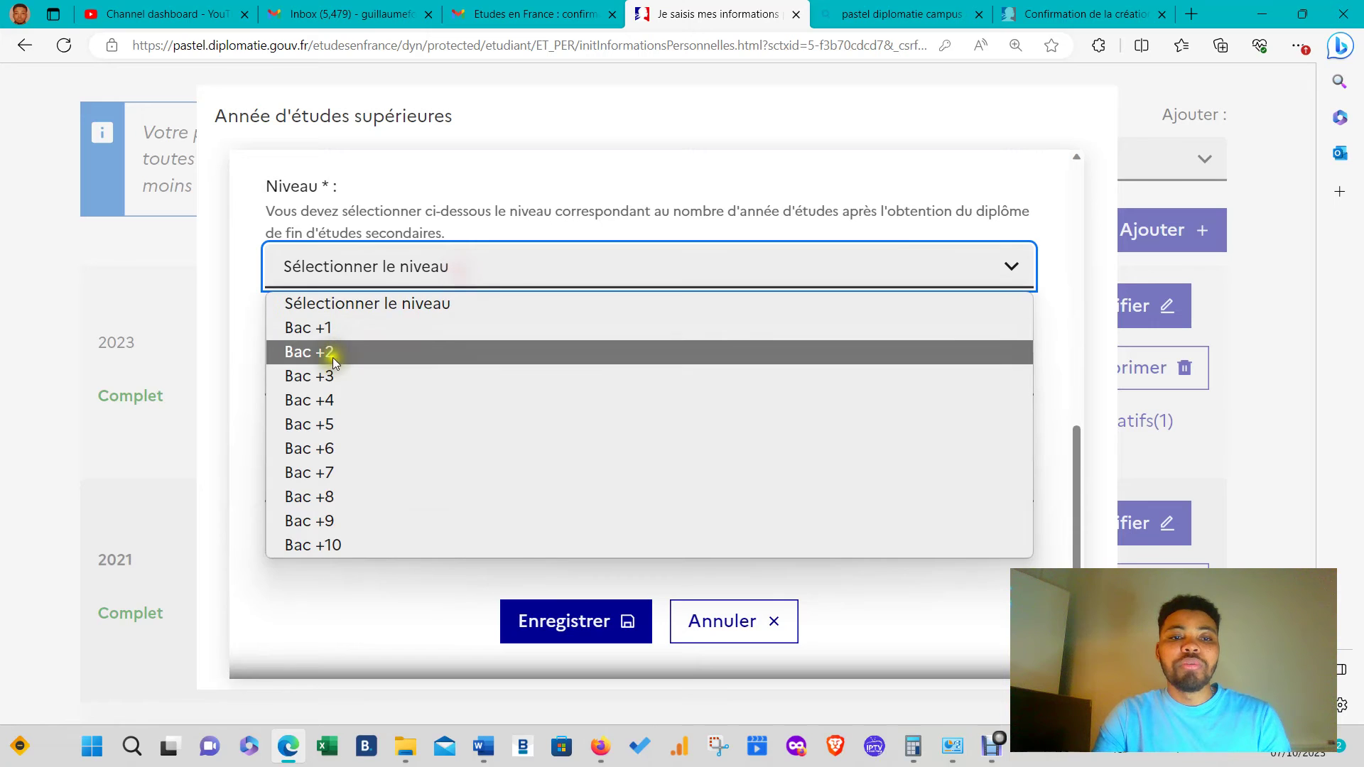
left_click(328, 374)
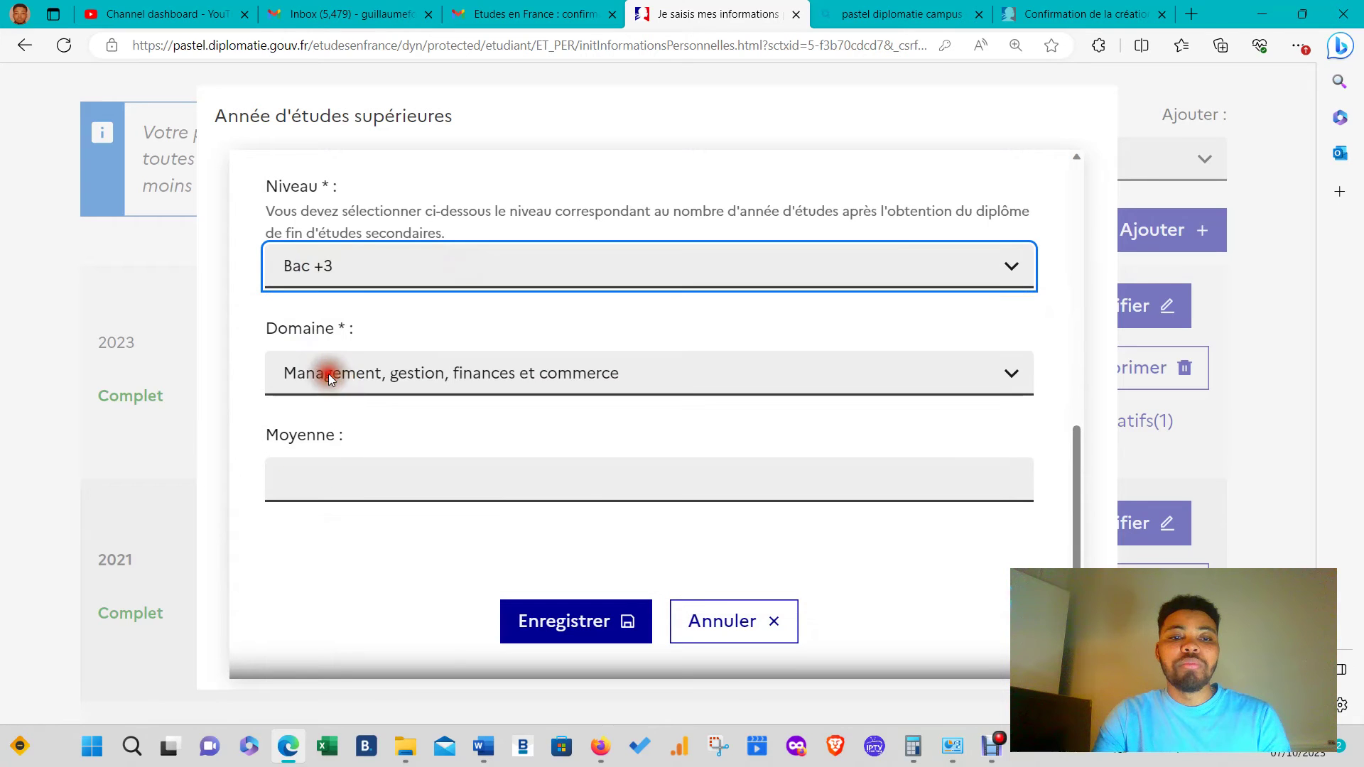
left_click(377, 476)
left_click(360, 554)
scroll(397, 440, "down", 3)
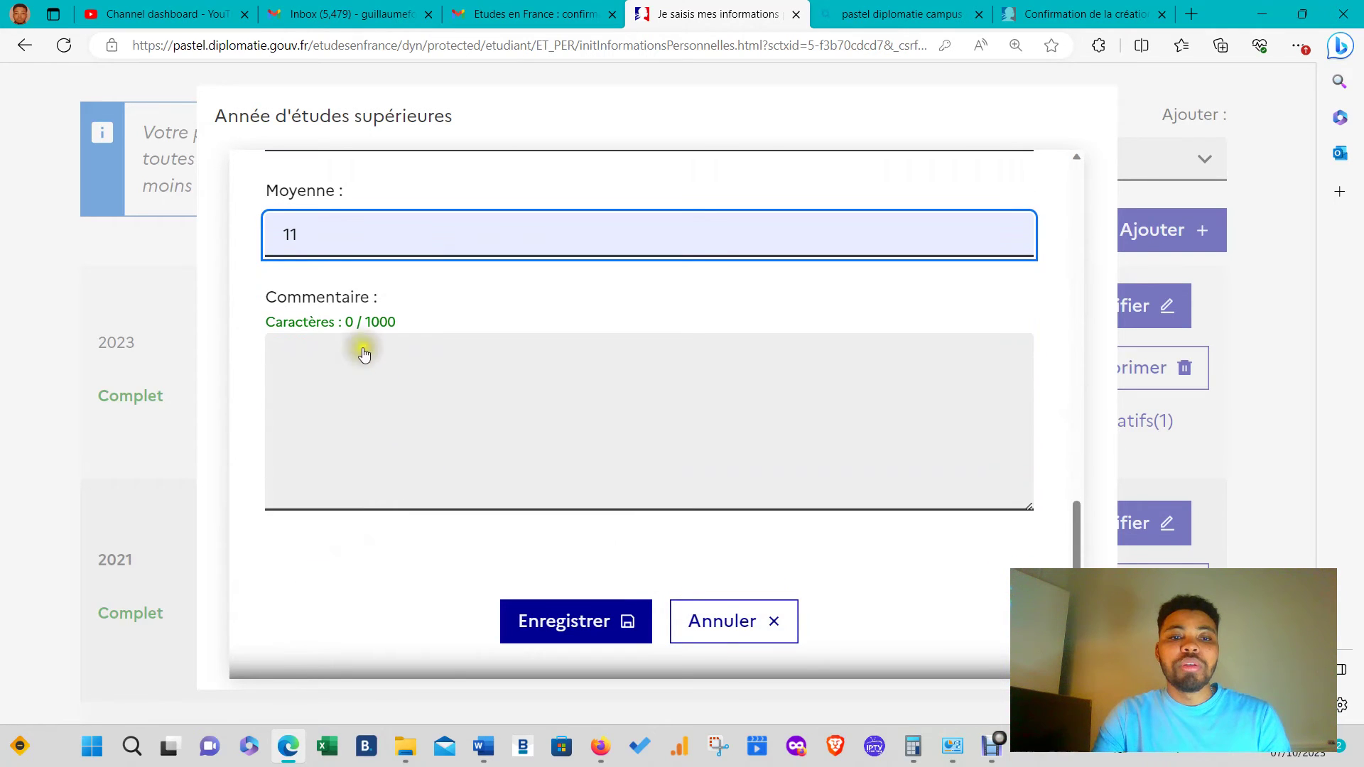
left_click(564, 621)
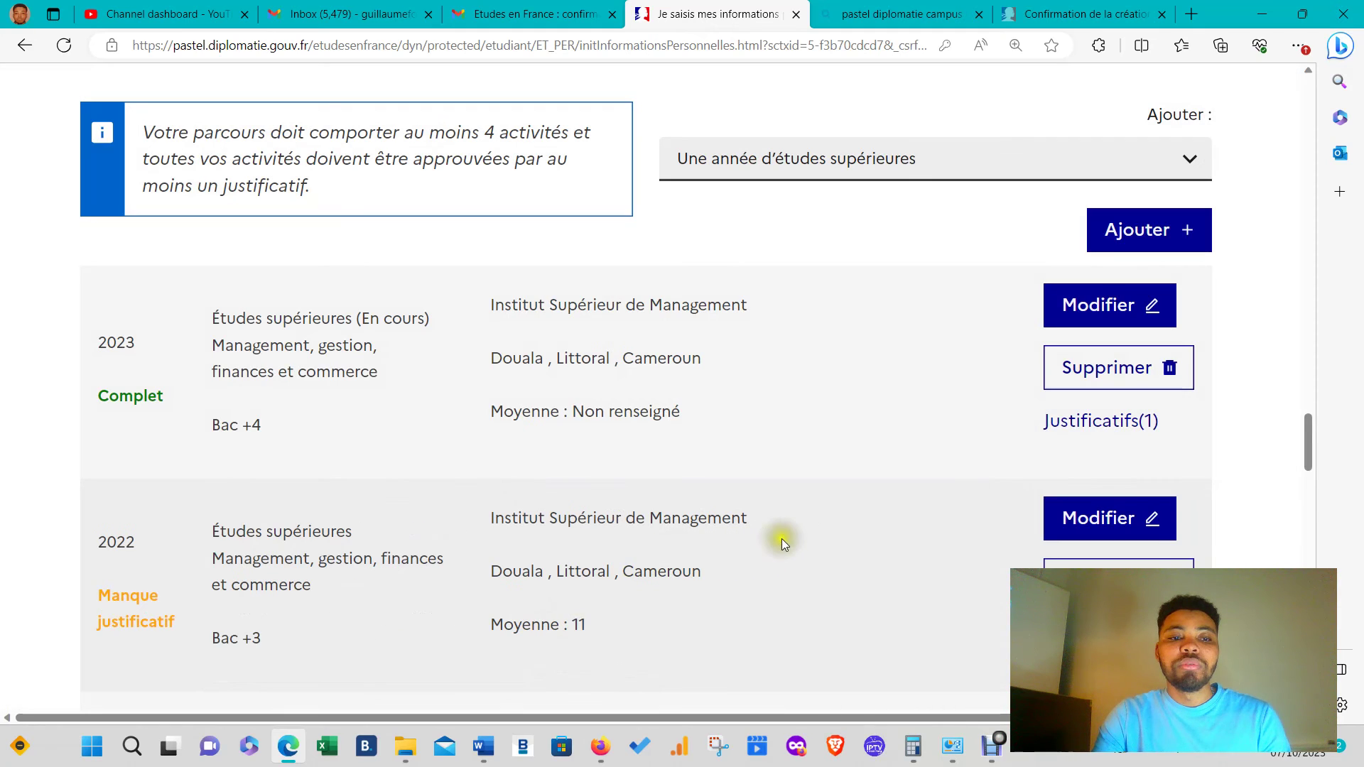
- Upload imm1295f(1).pdf as the 2022 year's justificatif, close the window and review the cursus list
left_click(1101, 634)
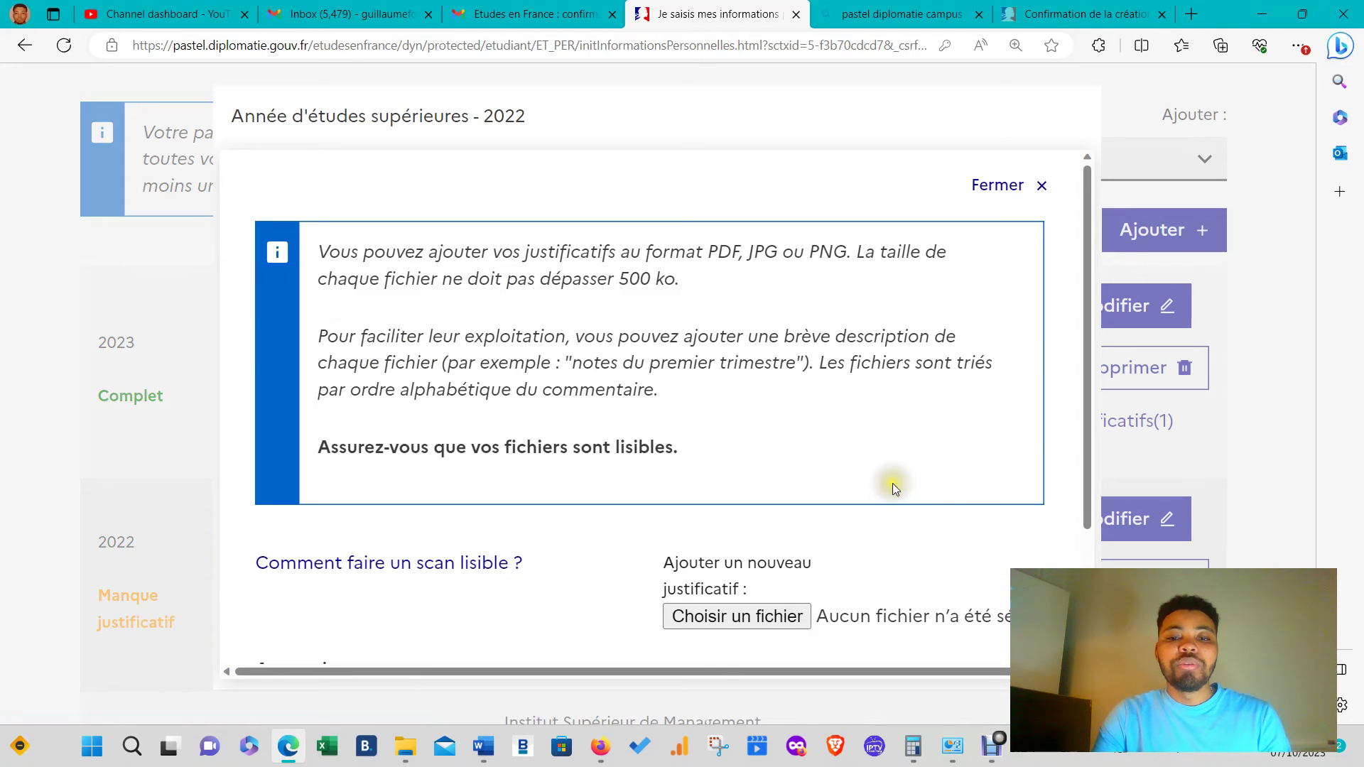
left_click(785, 615)
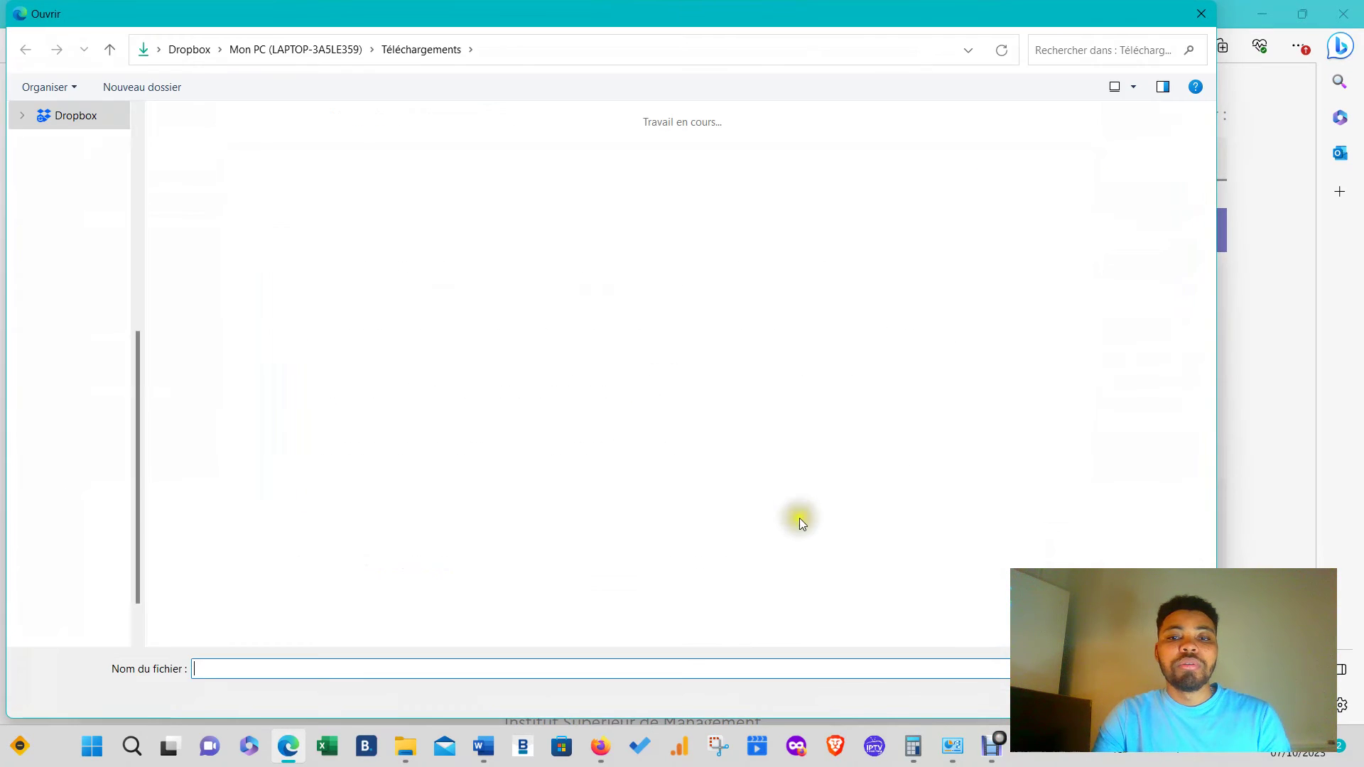
scroll(865, 415, "down", 3)
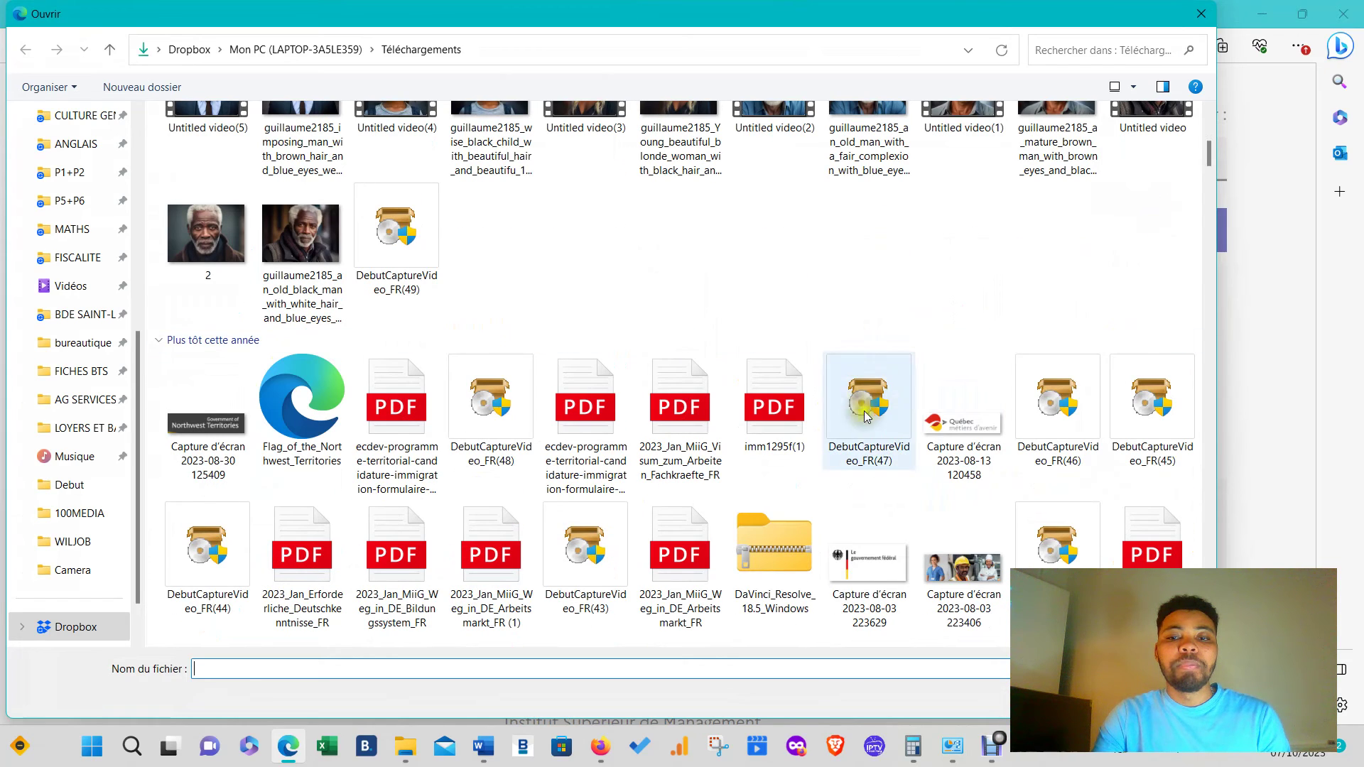
left_click(774, 405)
left_click(1086, 701)
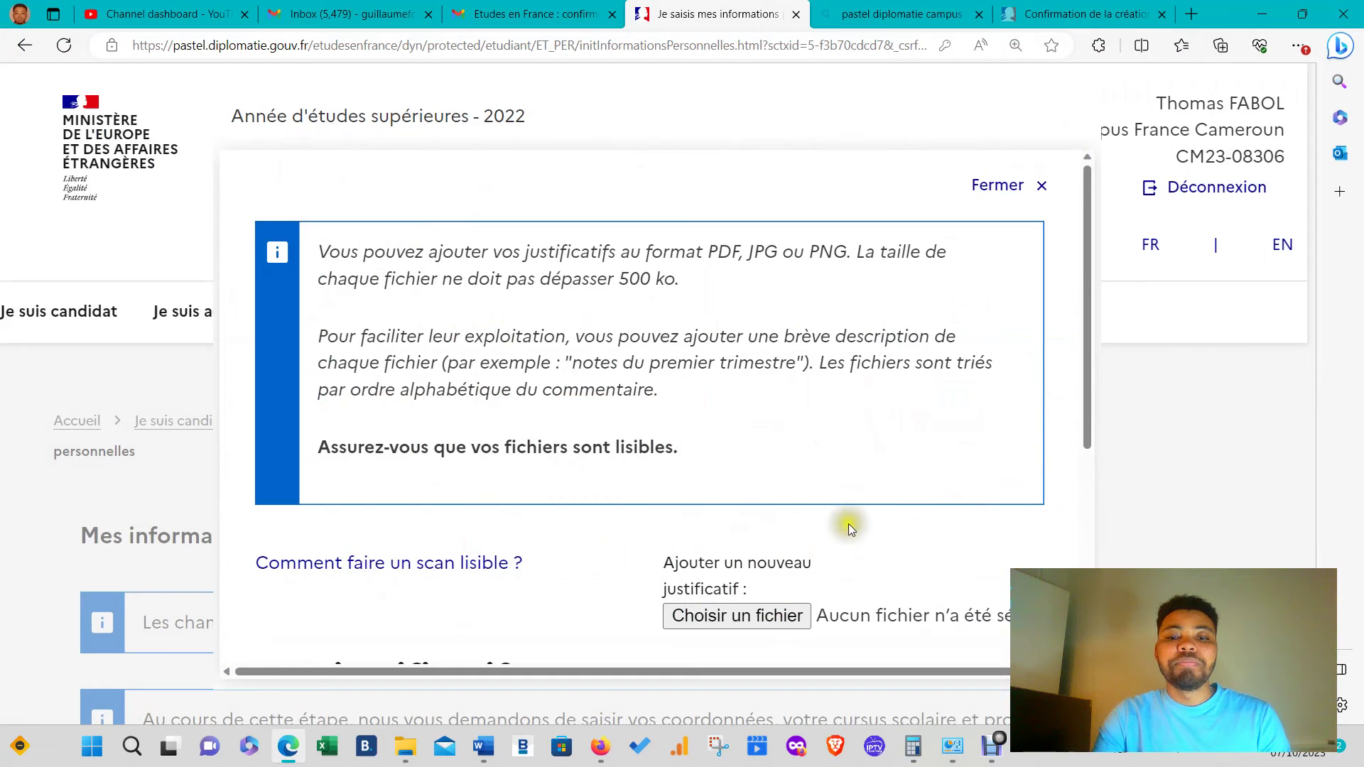
scroll(842, 526, "down", 5)
left_click(621, 597)
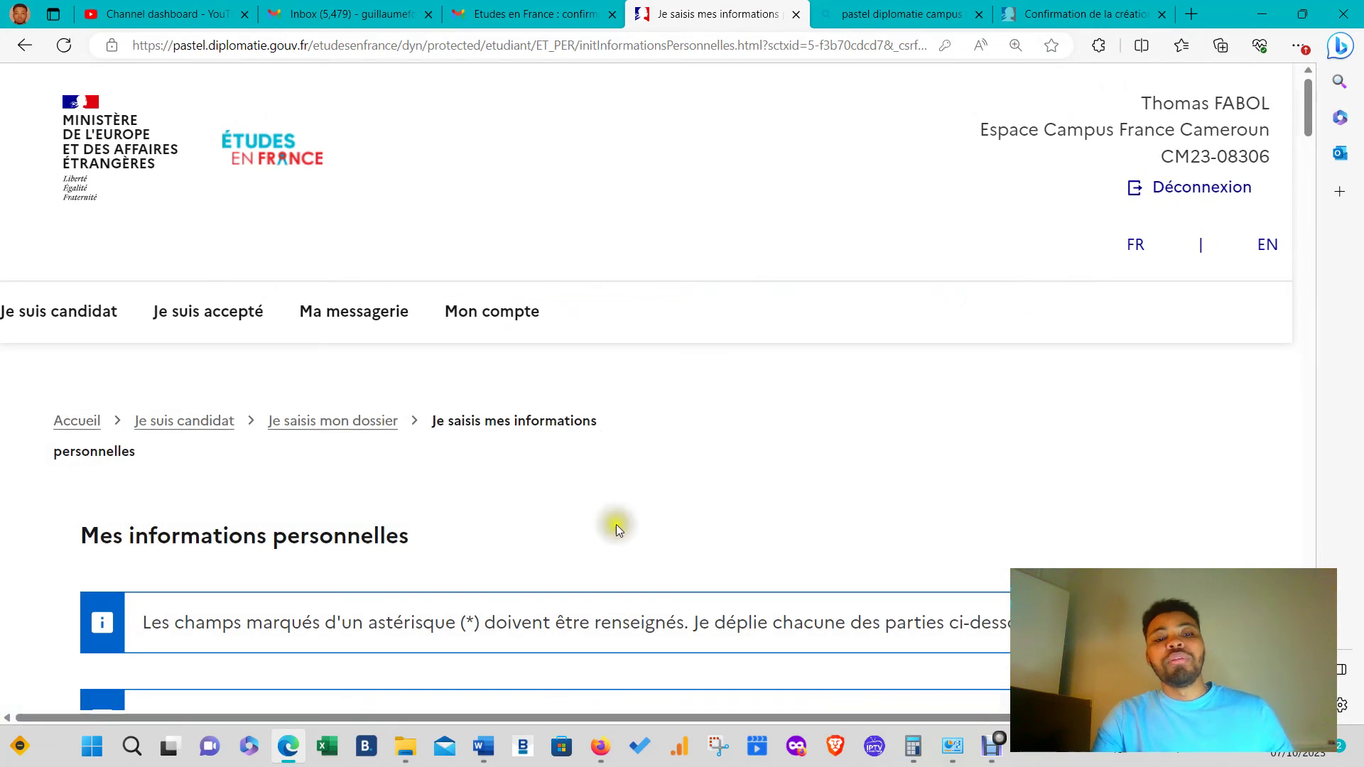
scroll(599, 513, "down", 15)
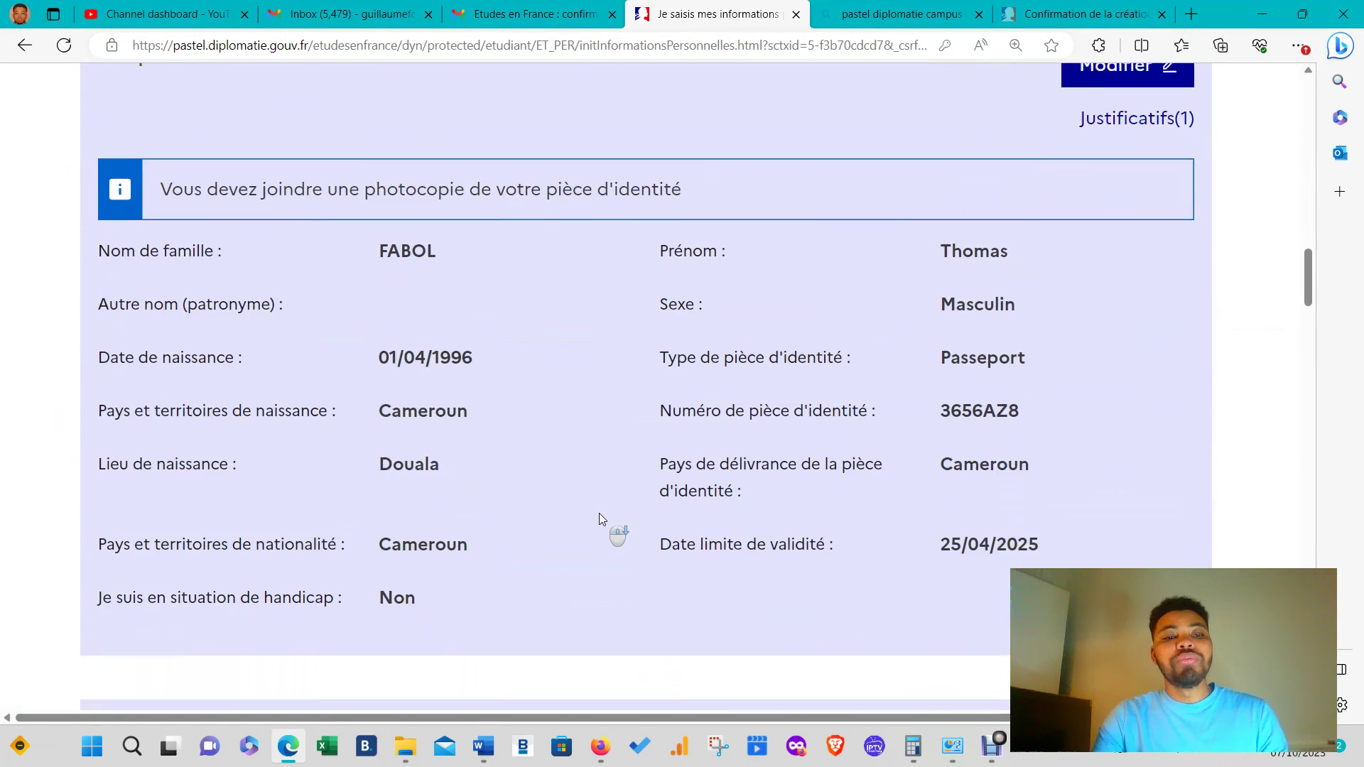
scroll(599, 517, "down", 15)
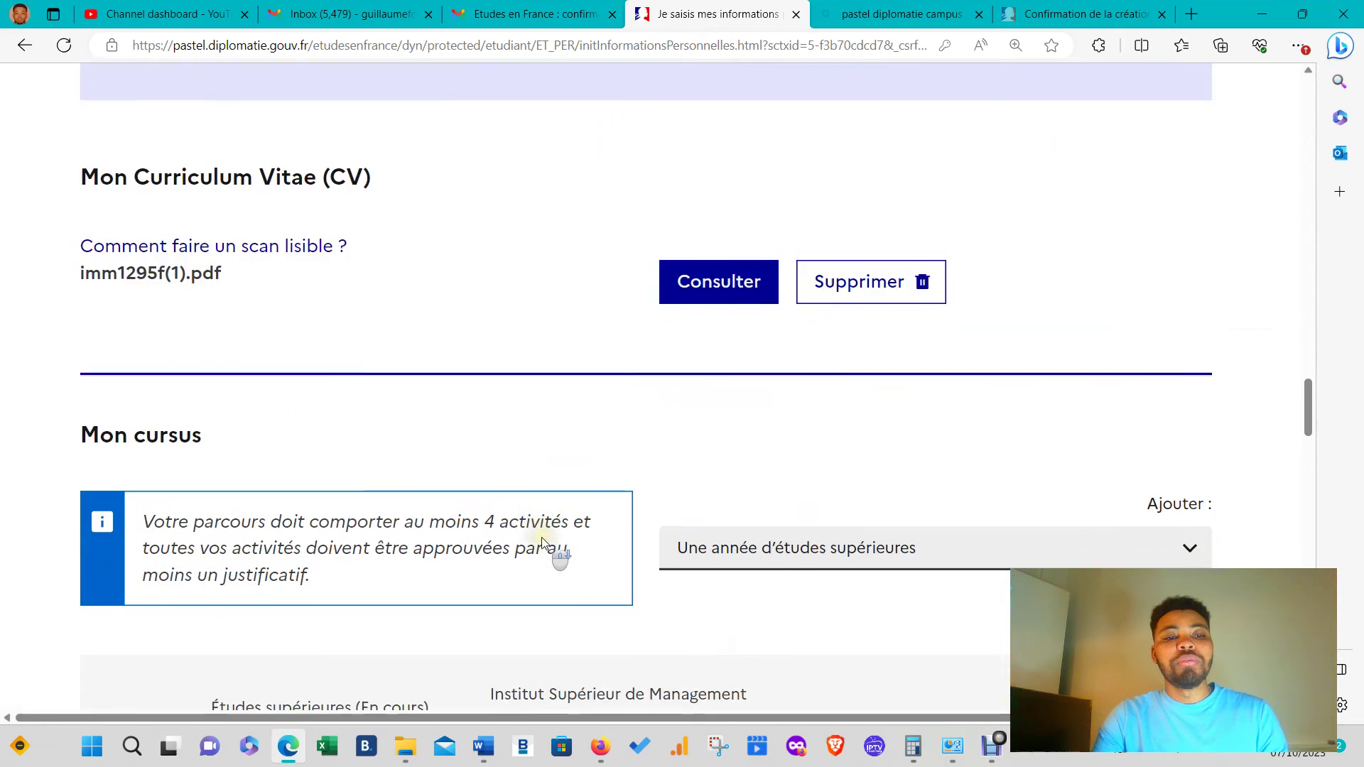
scroll(542, 542, "down", 10)
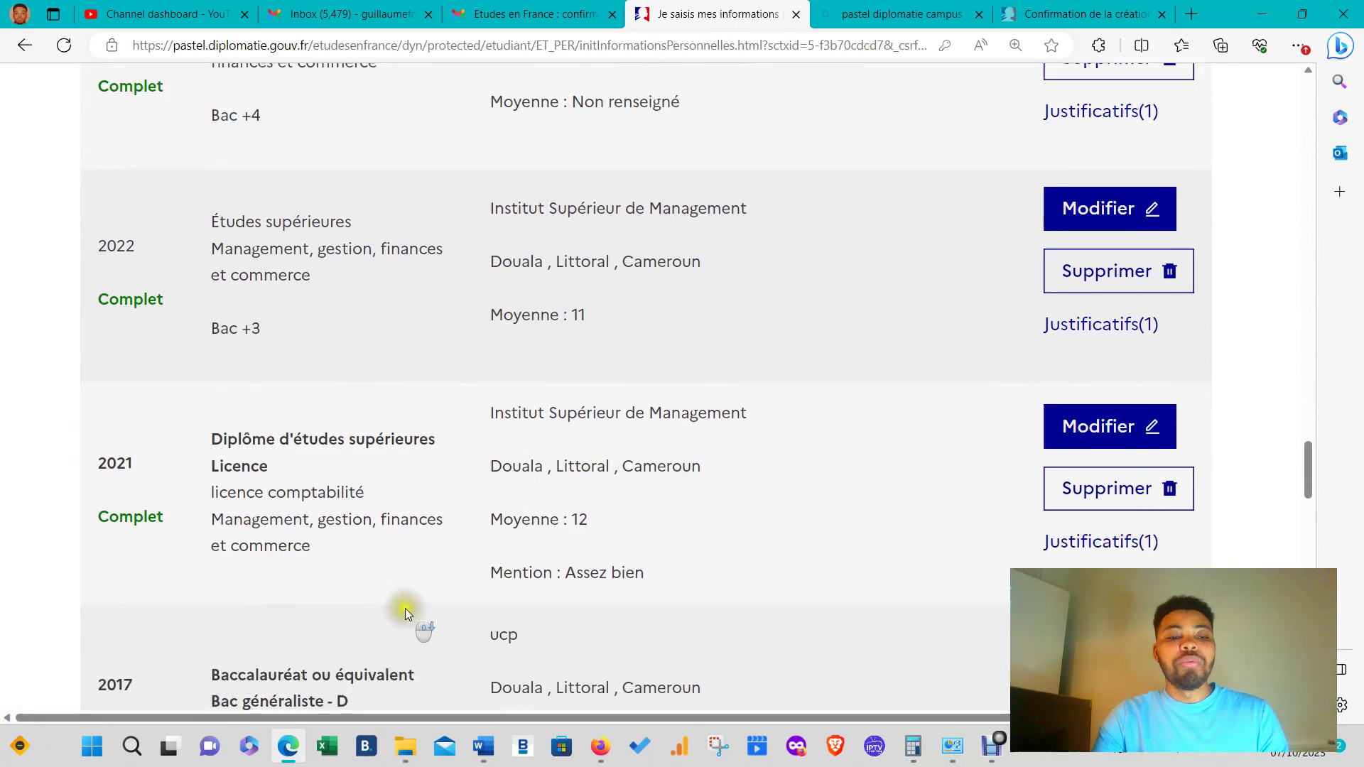
scroll(405, 608, "down", 1)
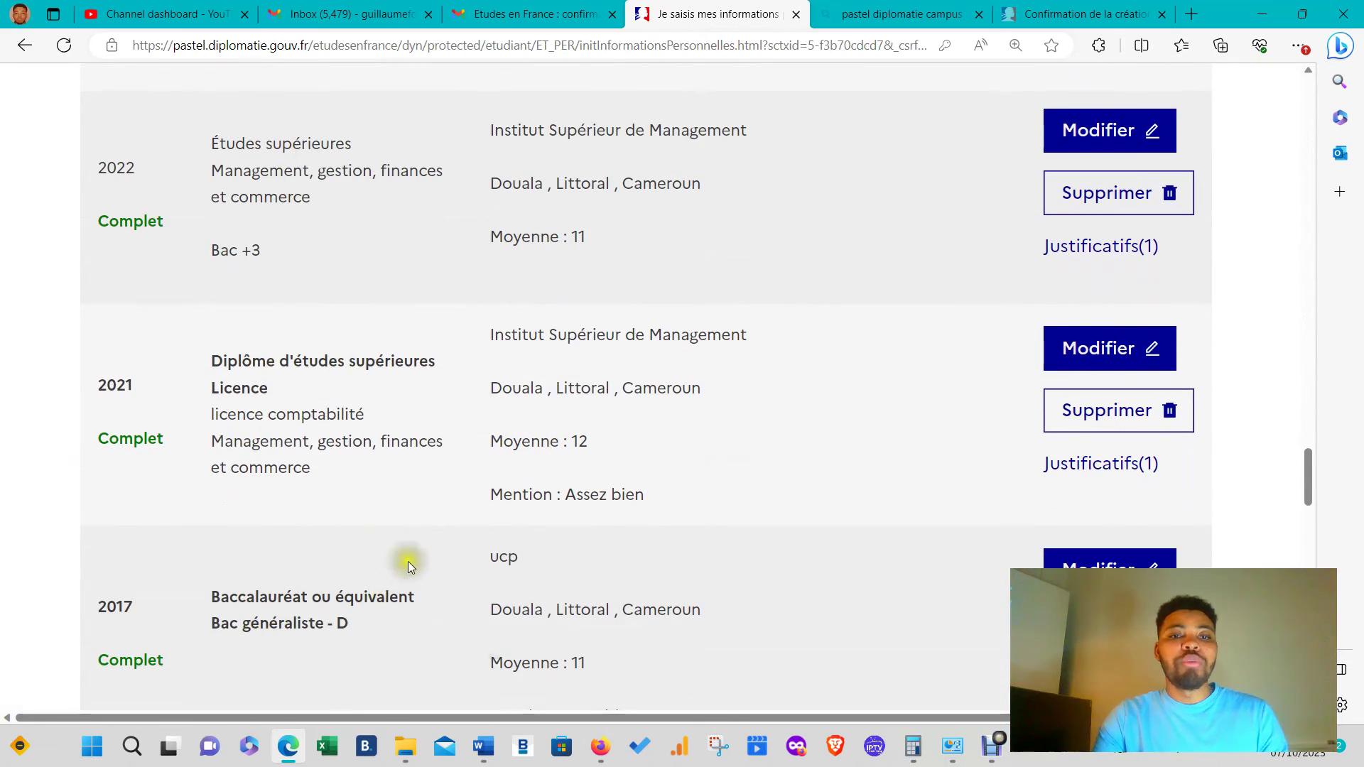
scroll(442, 565, "up", 3)
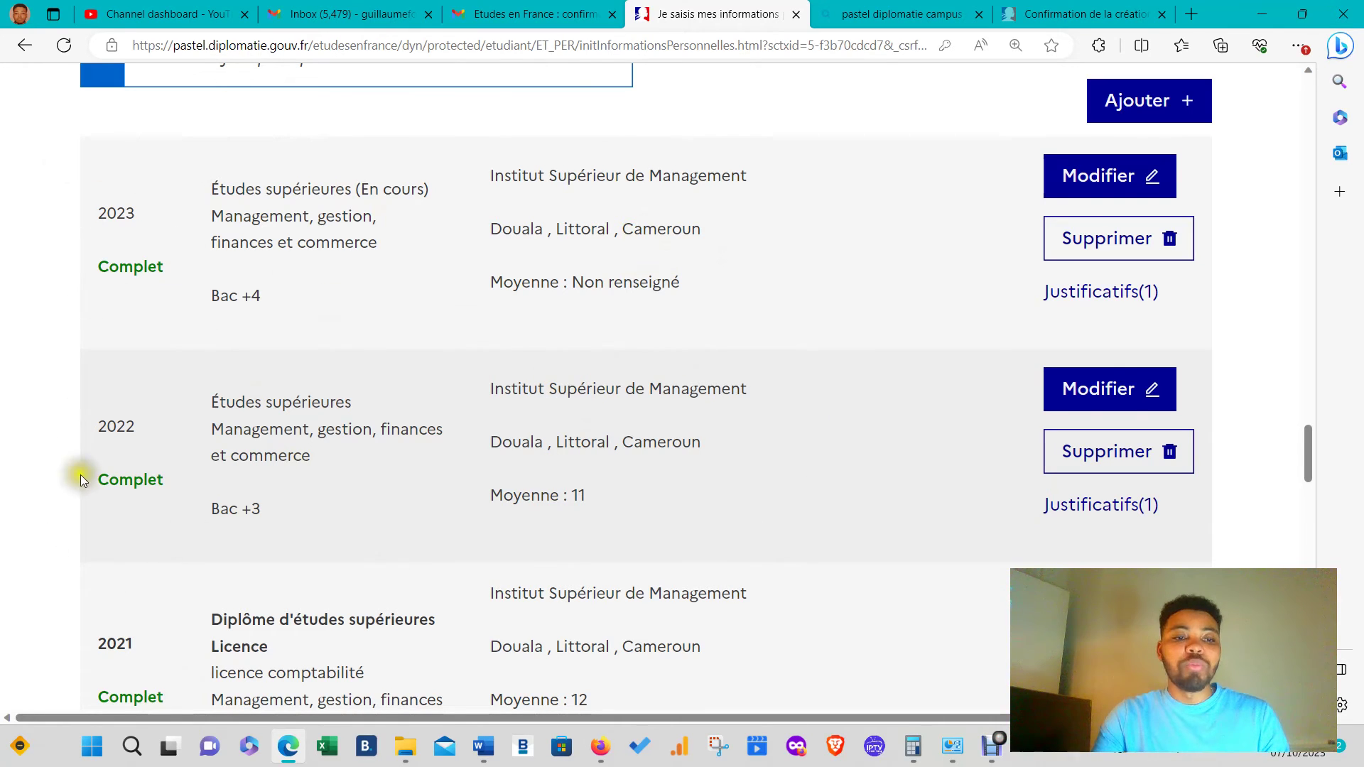
scroll(874, 366, "up", 15)
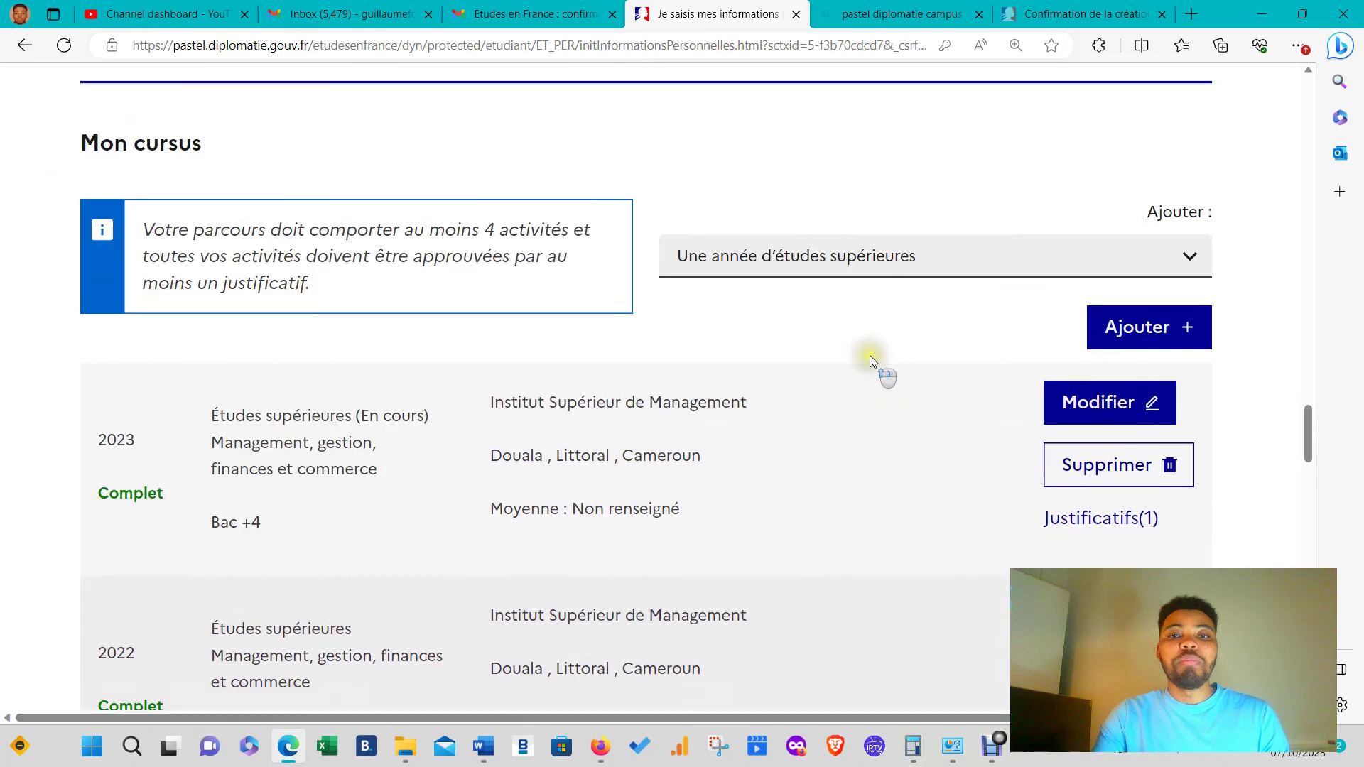
scroll(611, 373, "up", 10)
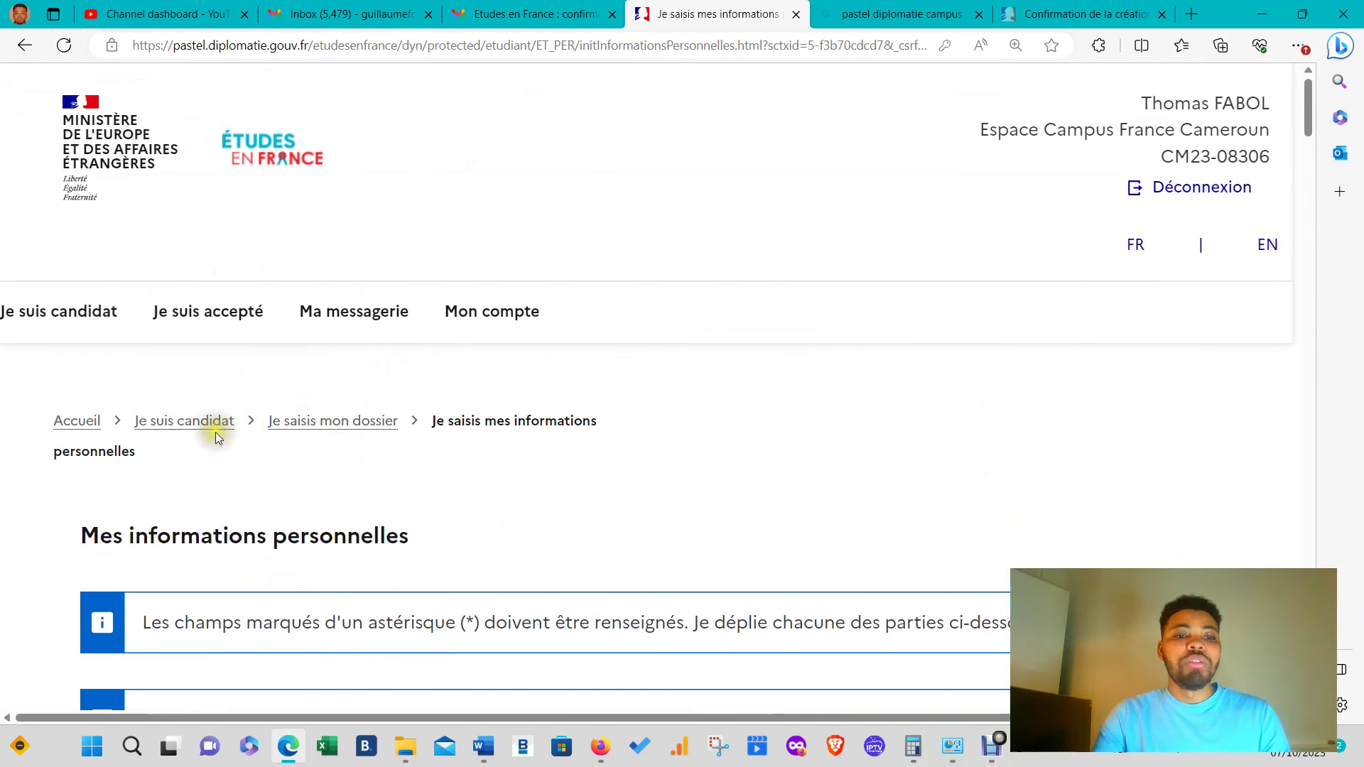
- From the Je suis candidat page, open 1.2 panier de formations and choose 'Ajouter une formation'
left_click(213, 424)
scroll(320, 405, "down", 5)
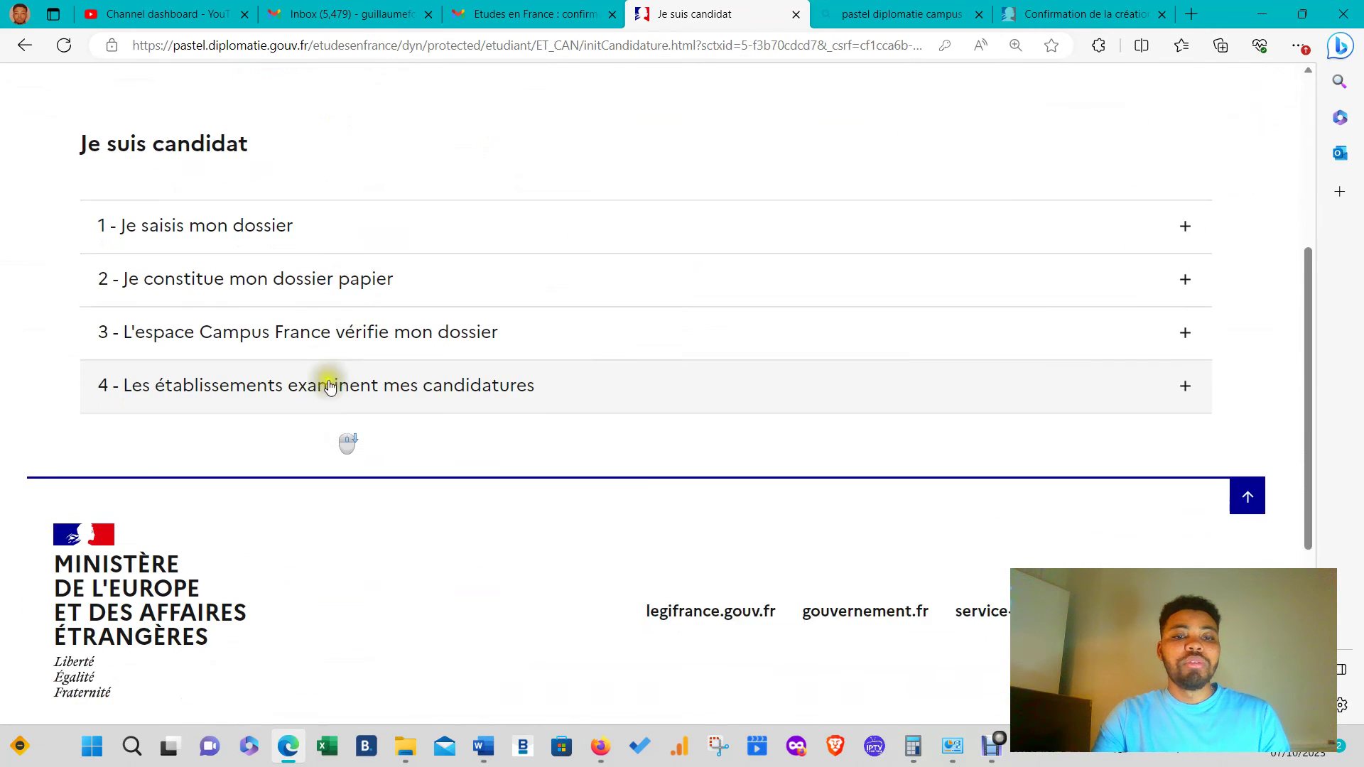
left_click(329, 194)
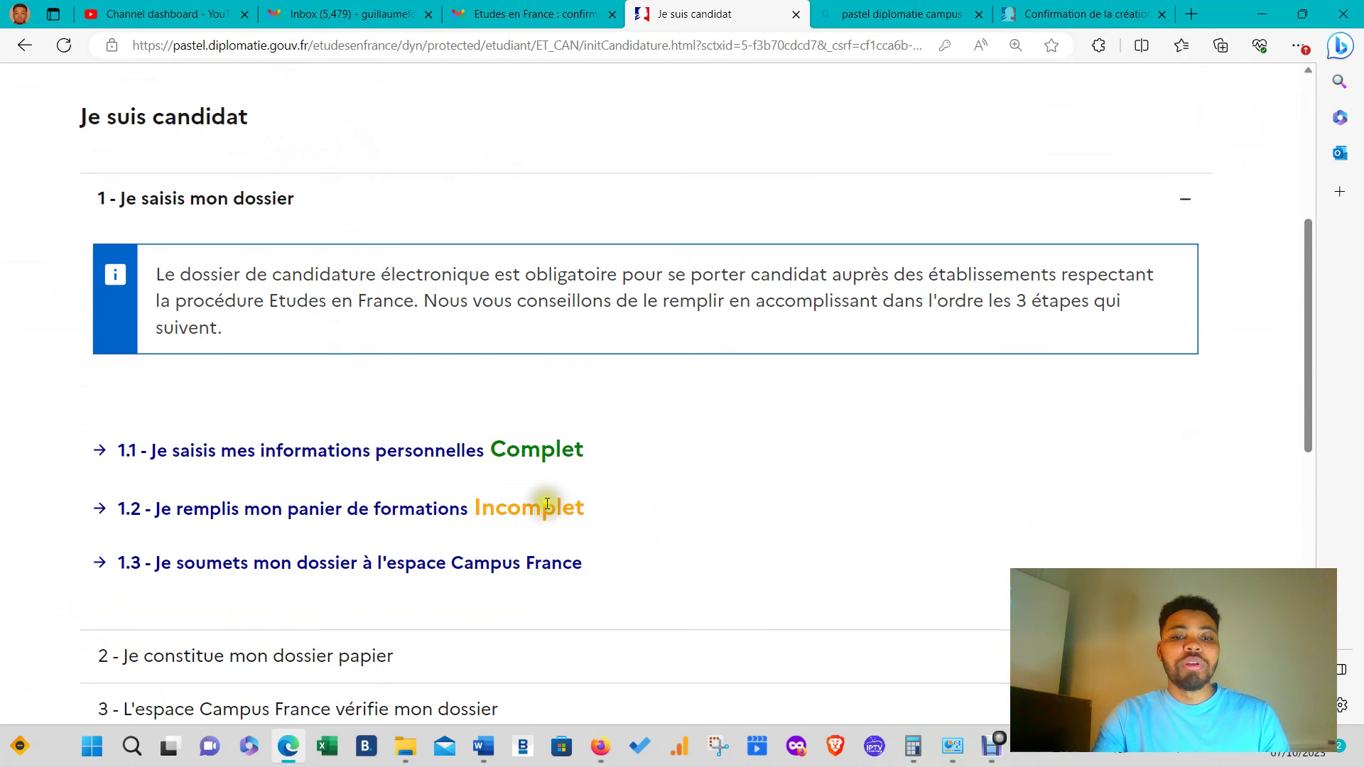
left_click(384, 526)
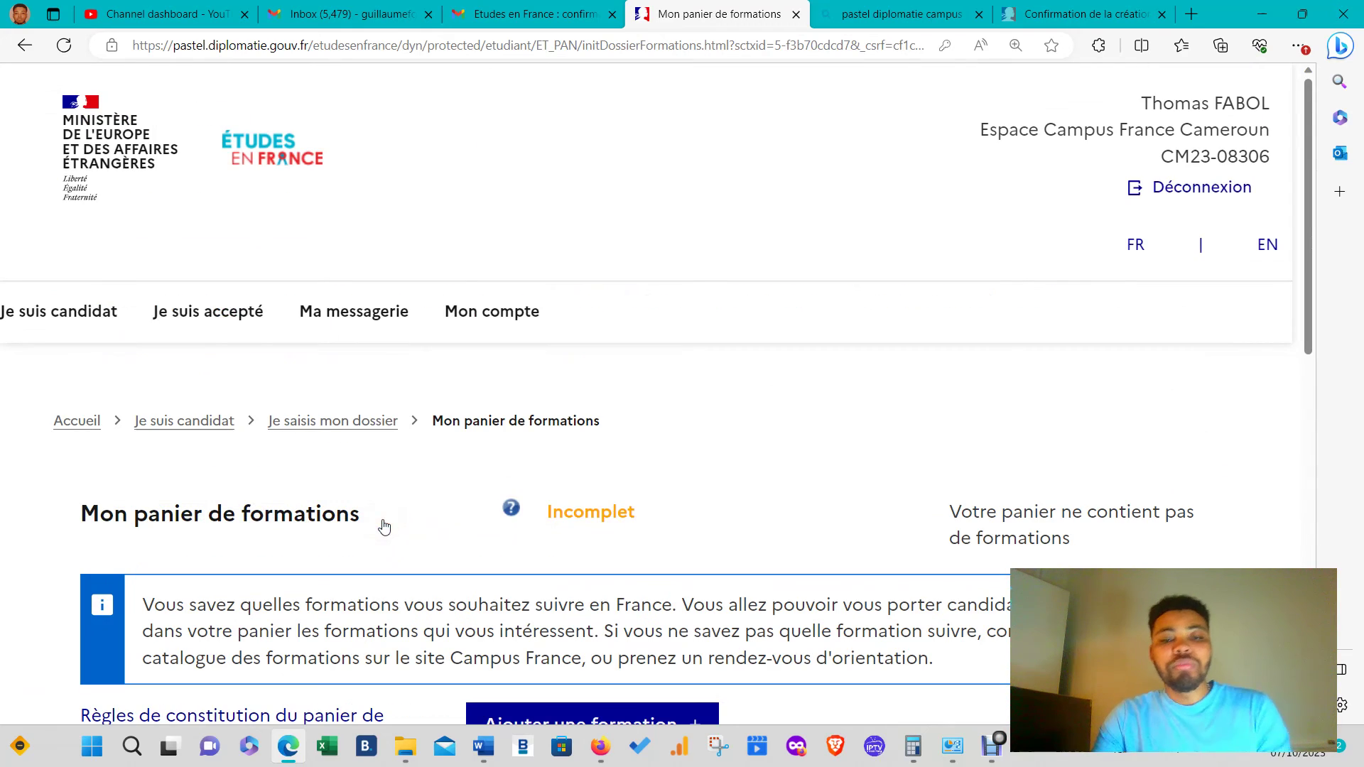
scroll(473, 487, "down", 3)
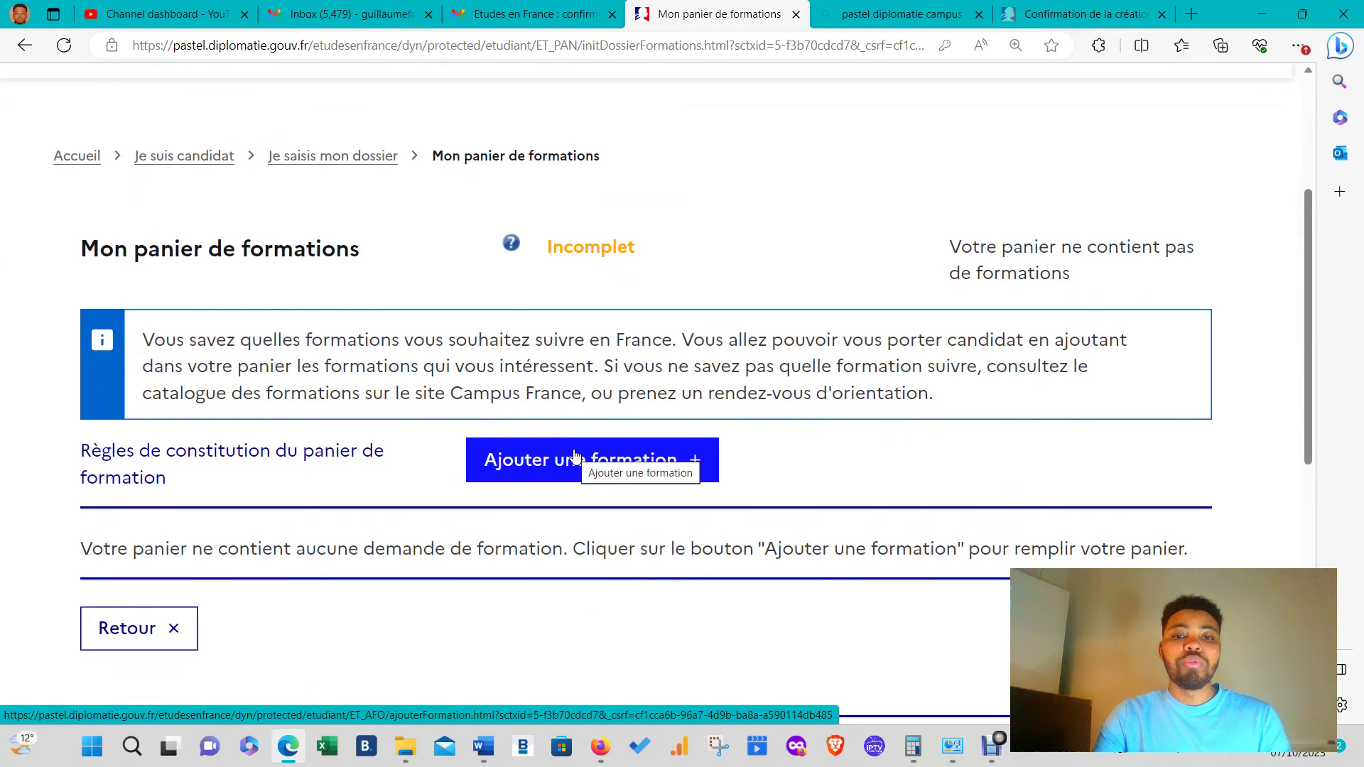
scroll(620, 406, "down", 2)
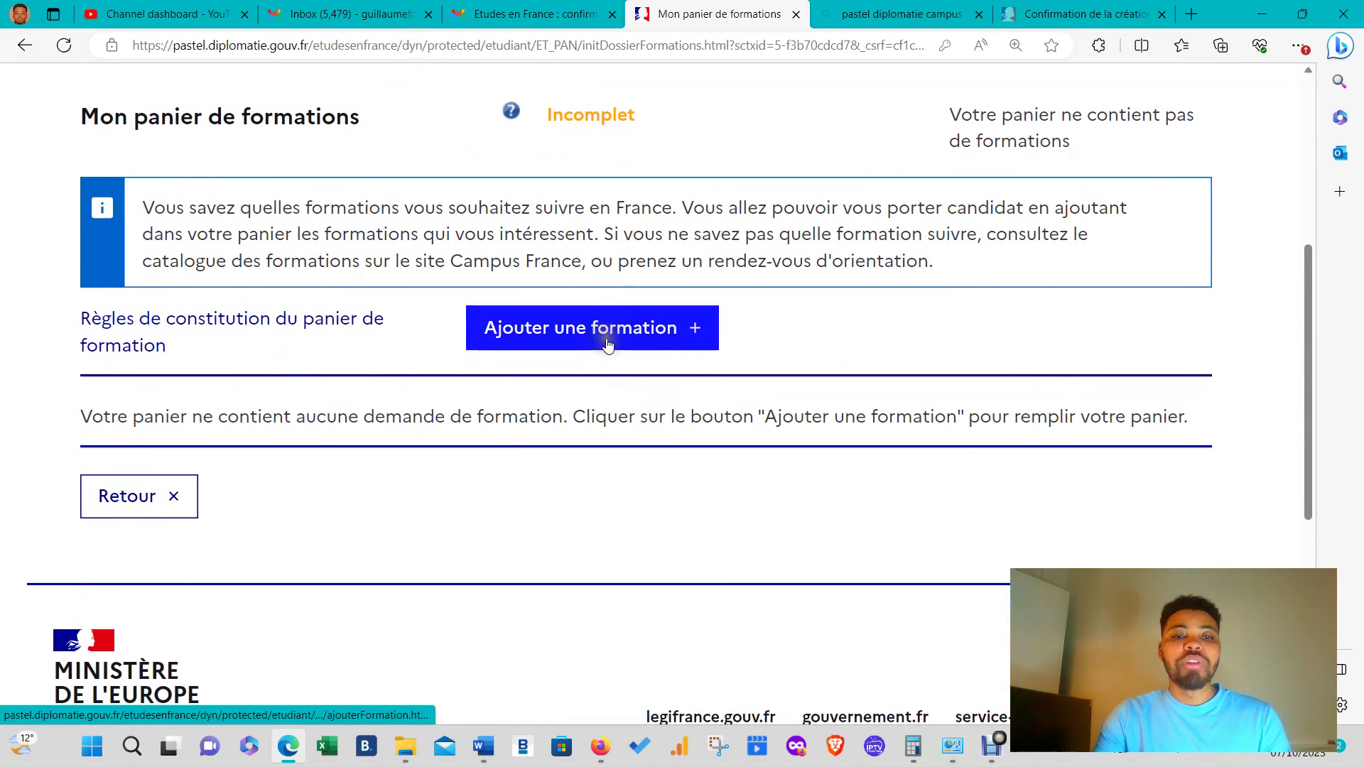
left_click(608, 343)
scroll(511, 458, "down", 5)
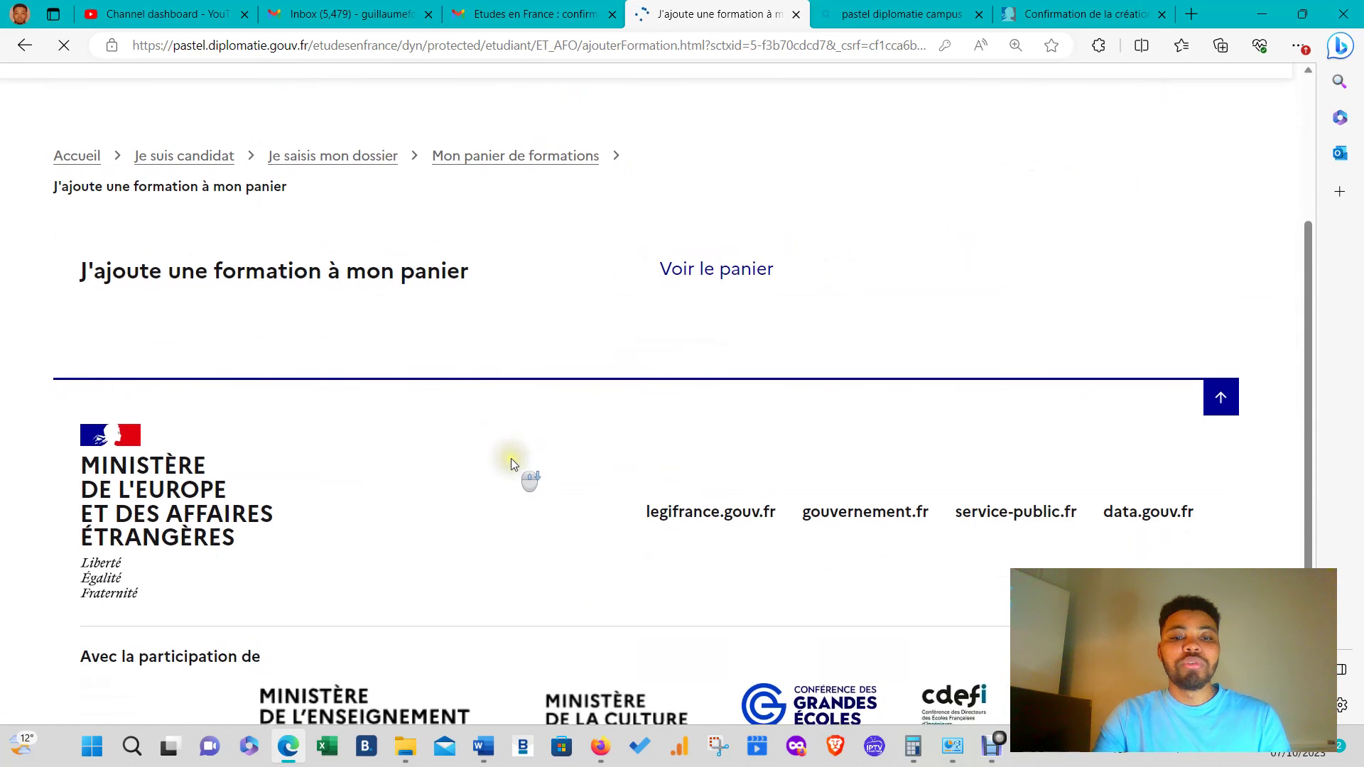
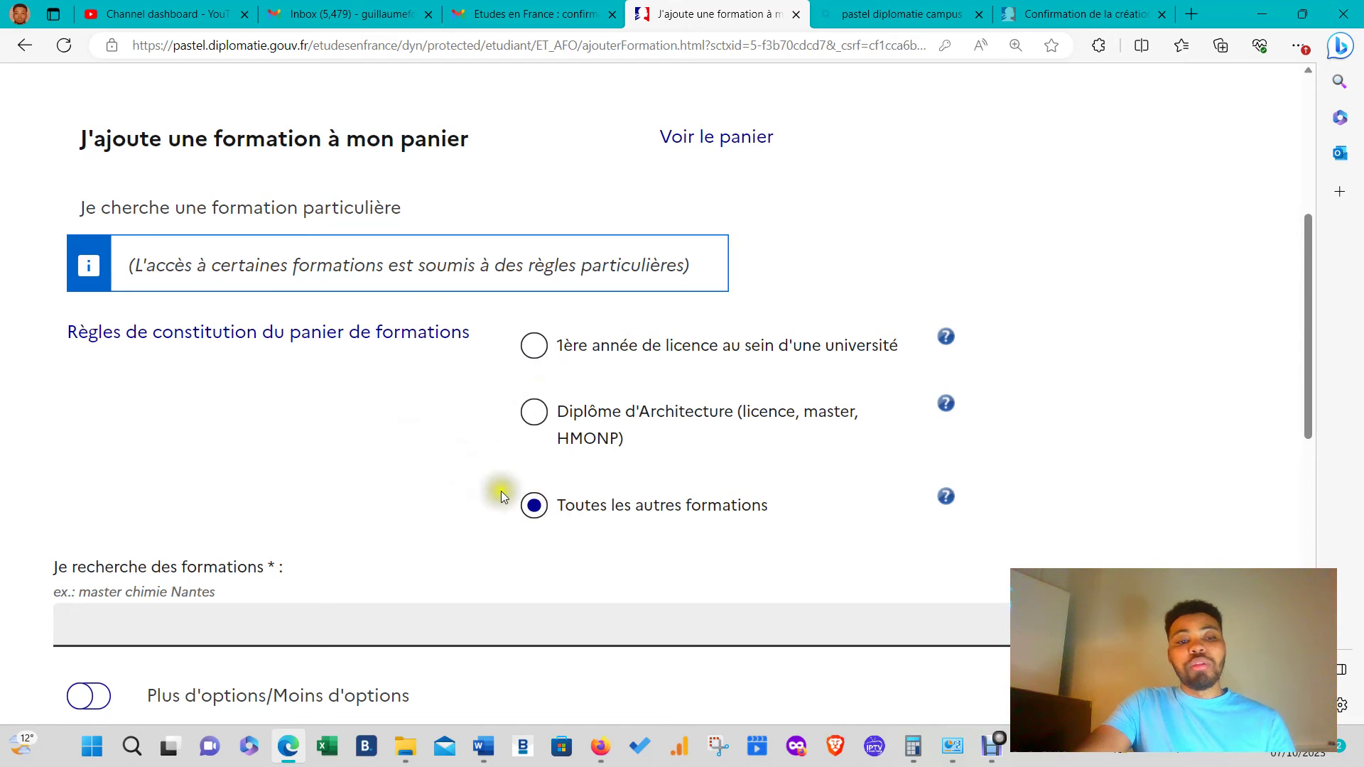
- Search 'MASTER CCA' and add Sciences de gestion CCA année 1 at Site de Futuroscope to the basket
scroll(500, 491, "down", 3)
left_click(305, 377)
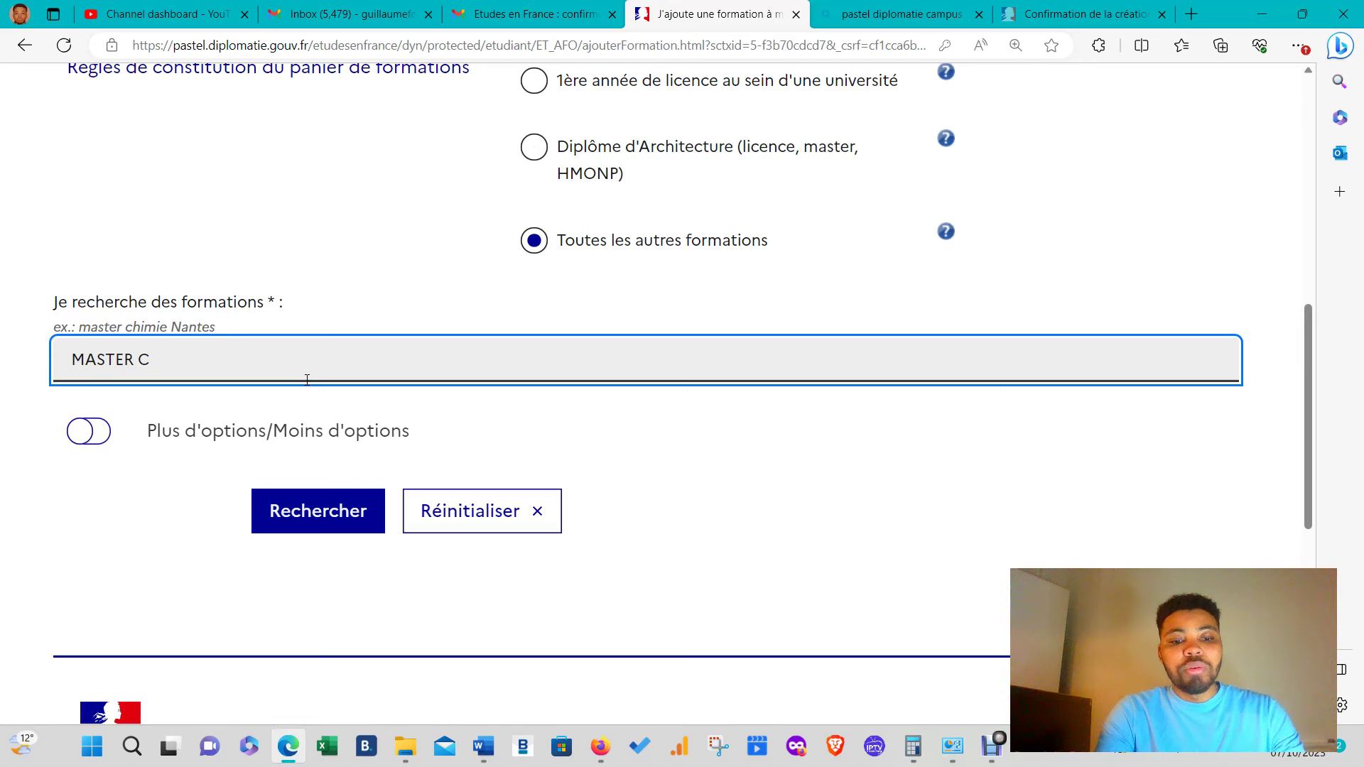
left_click(286, 505)
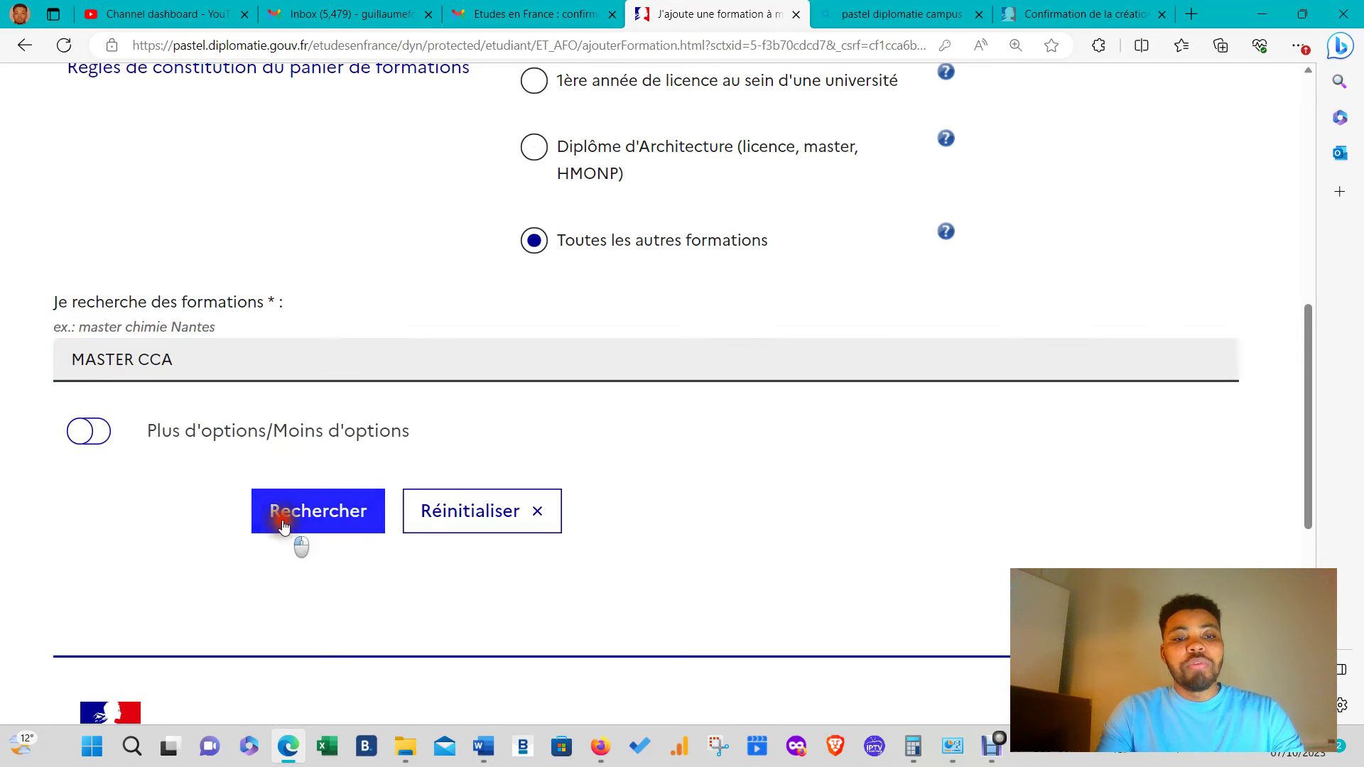
scroll(322, 505, "down", 3)
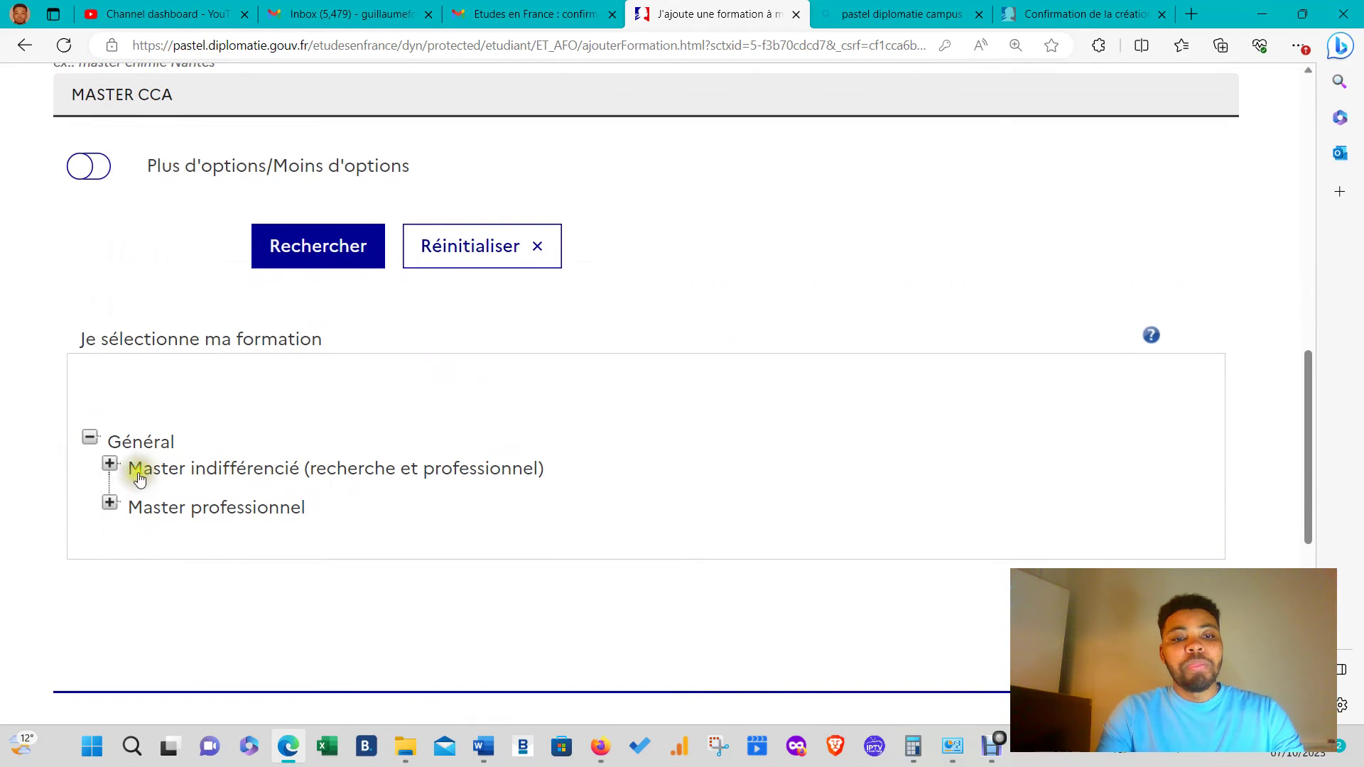
left_click(111, 504)
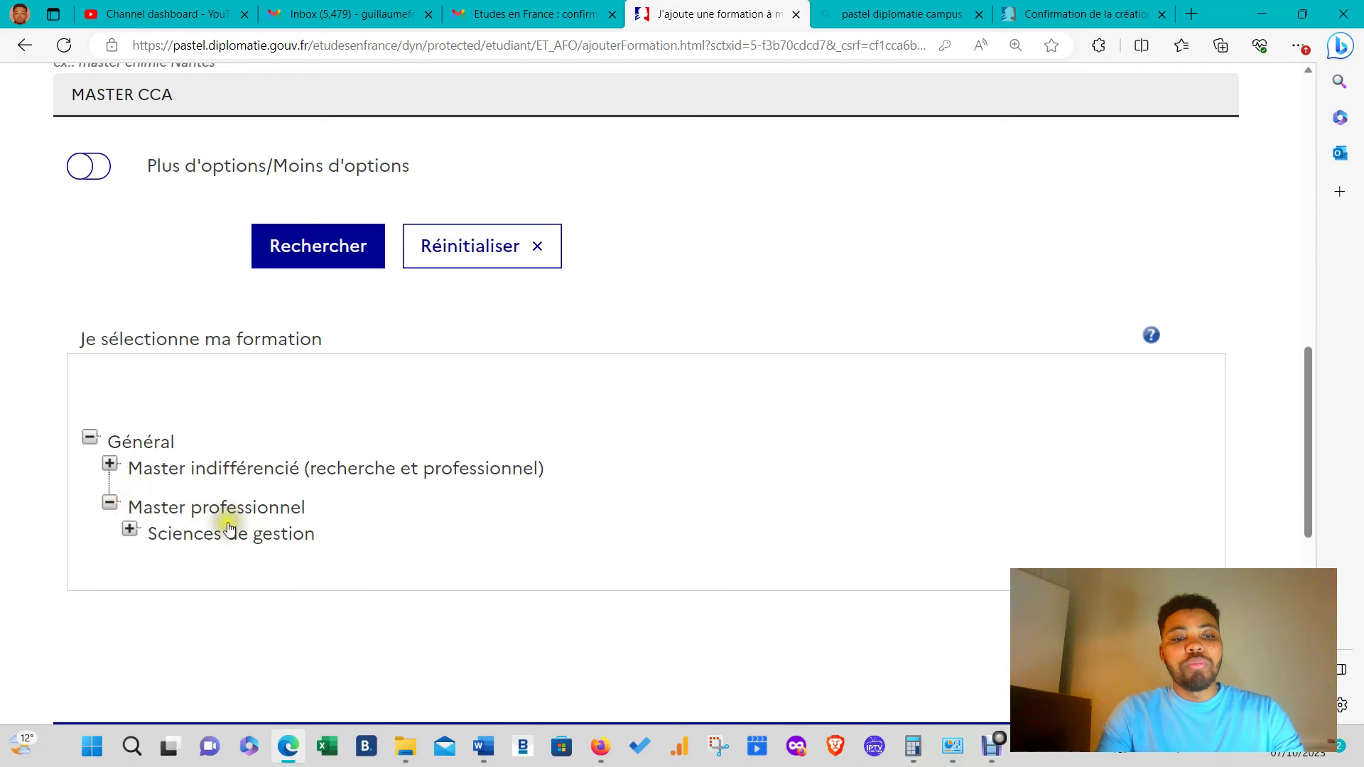
left_click(129, 529)
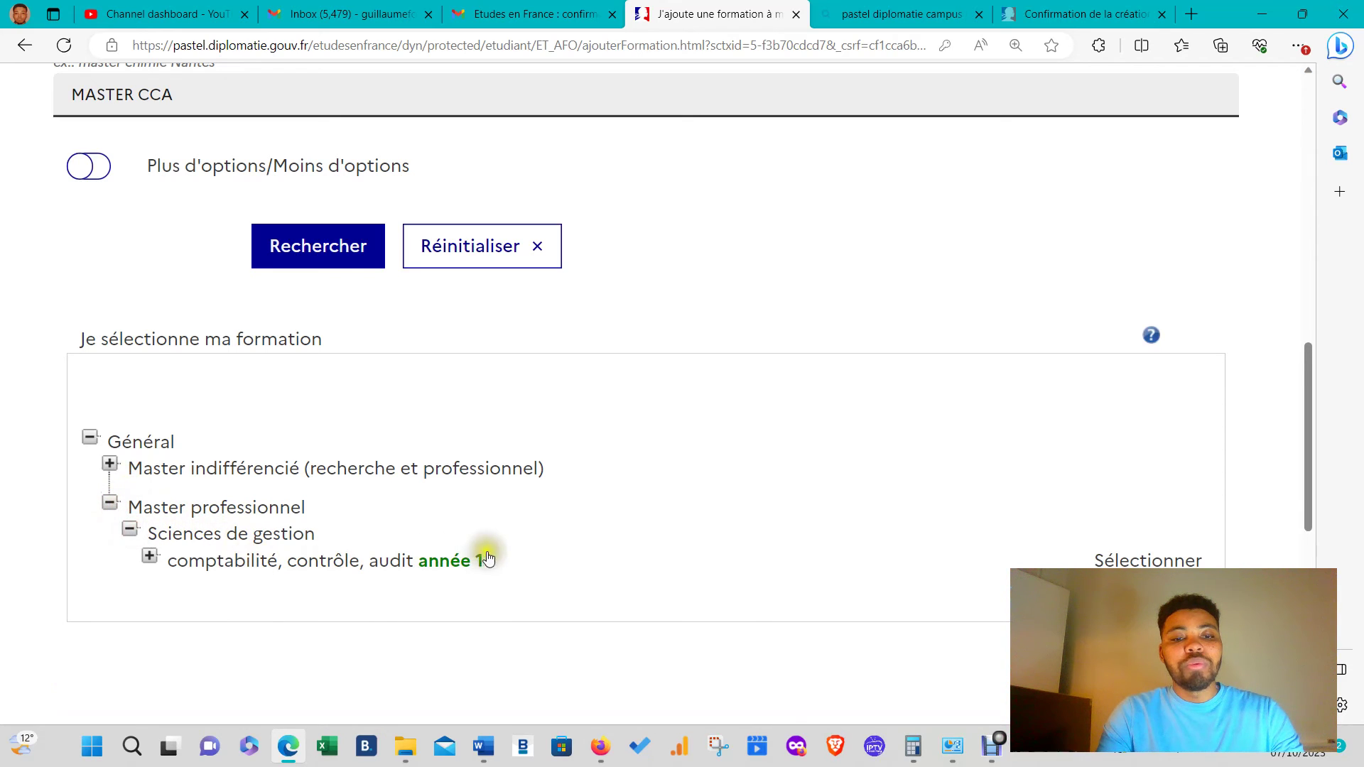
left_click(1140, 561)
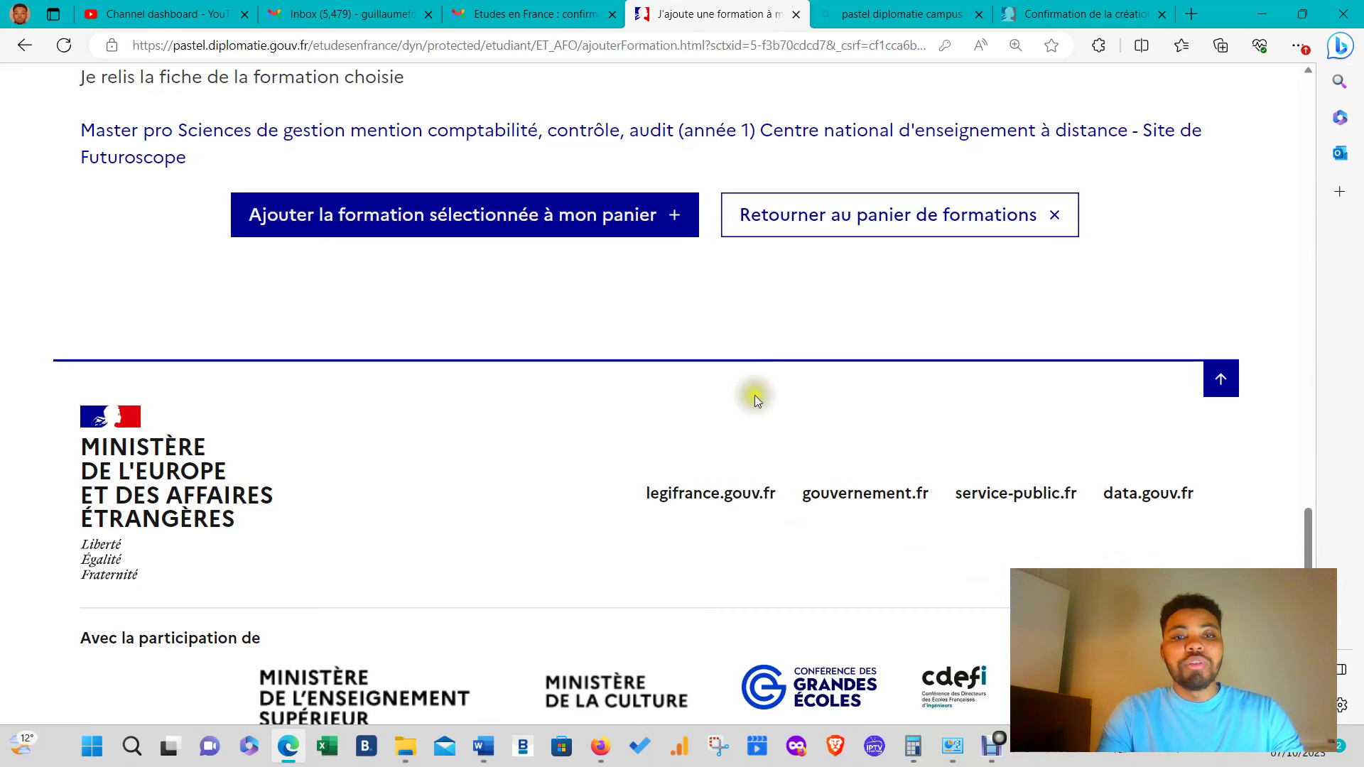
scroll(756, 348, "up", 3)
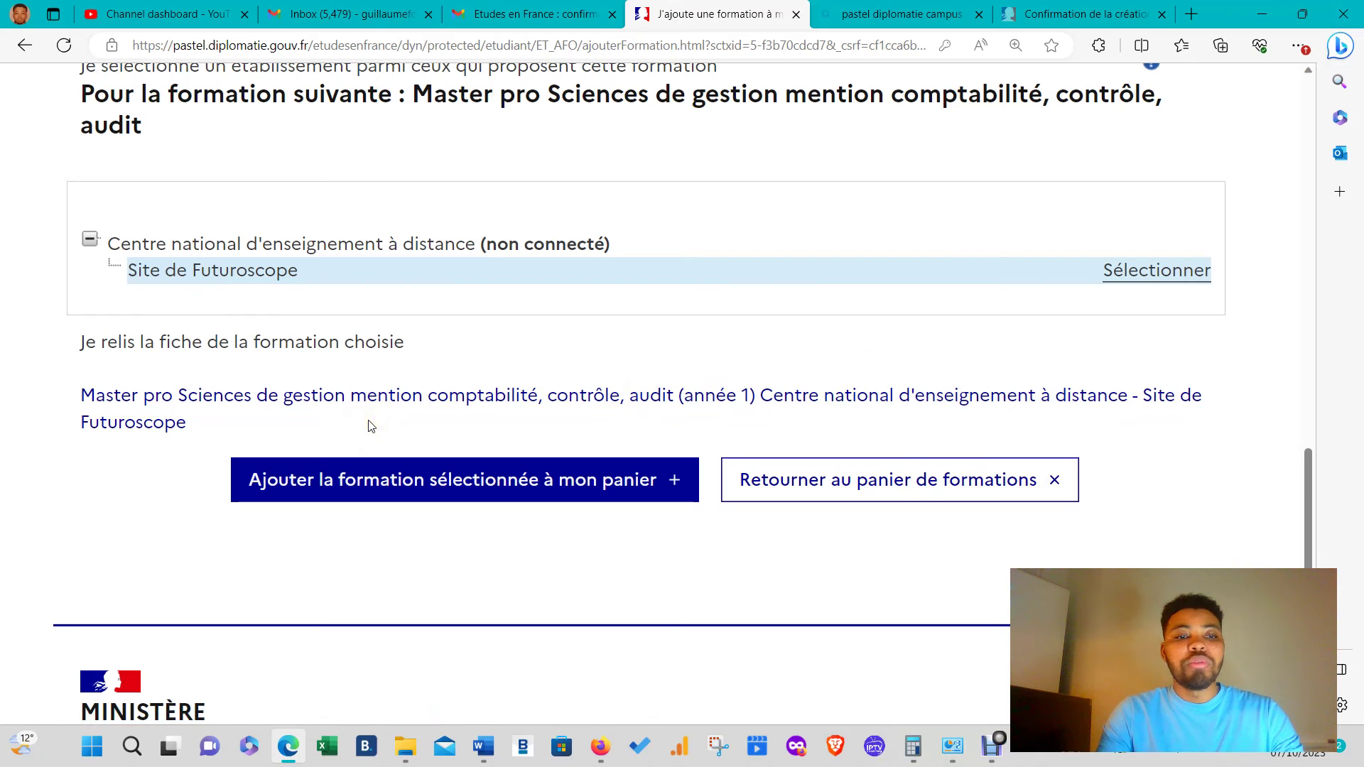
left_click(387, 479)
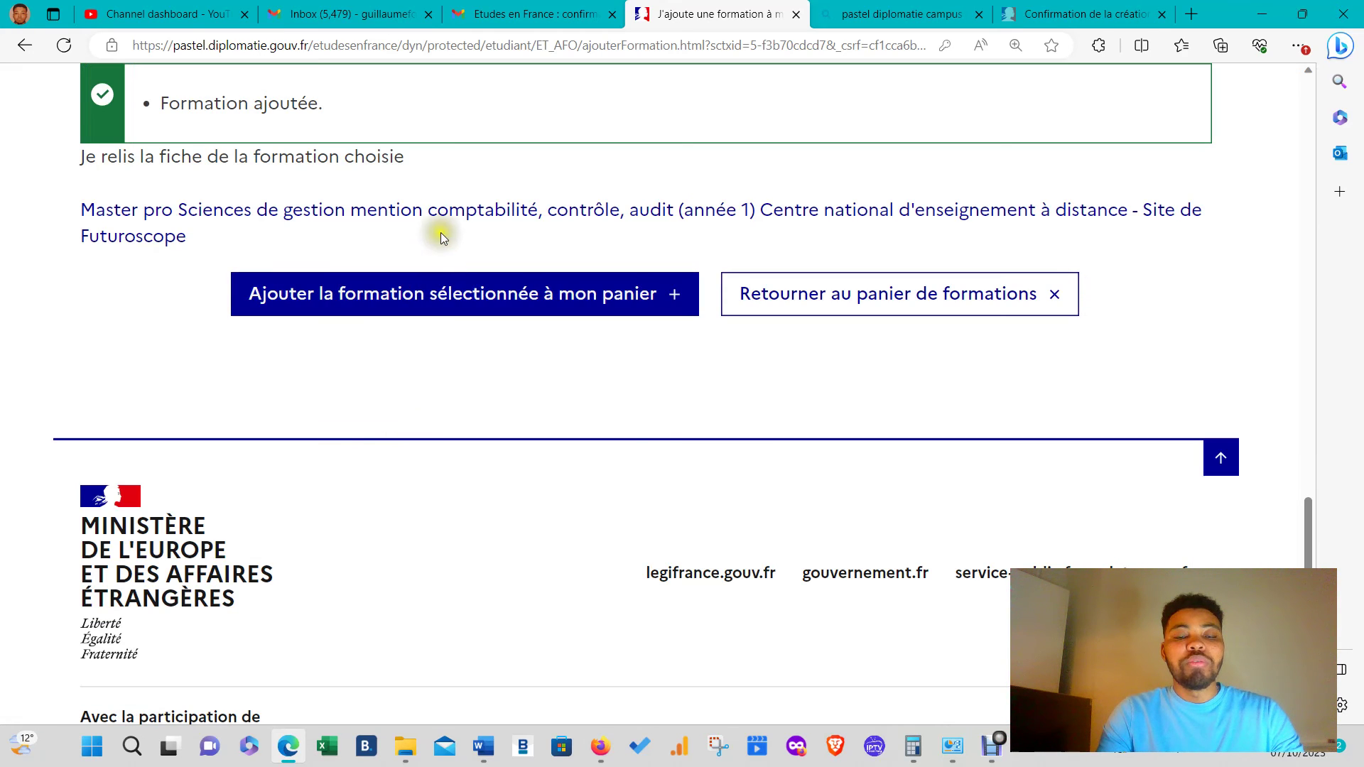
scroll(441, 232, "up", 6)
- Add the comptabilité, contrôle, audit expertise et conseil année 2 master at Futuroscope
scroll(778, 440, "up", 5)
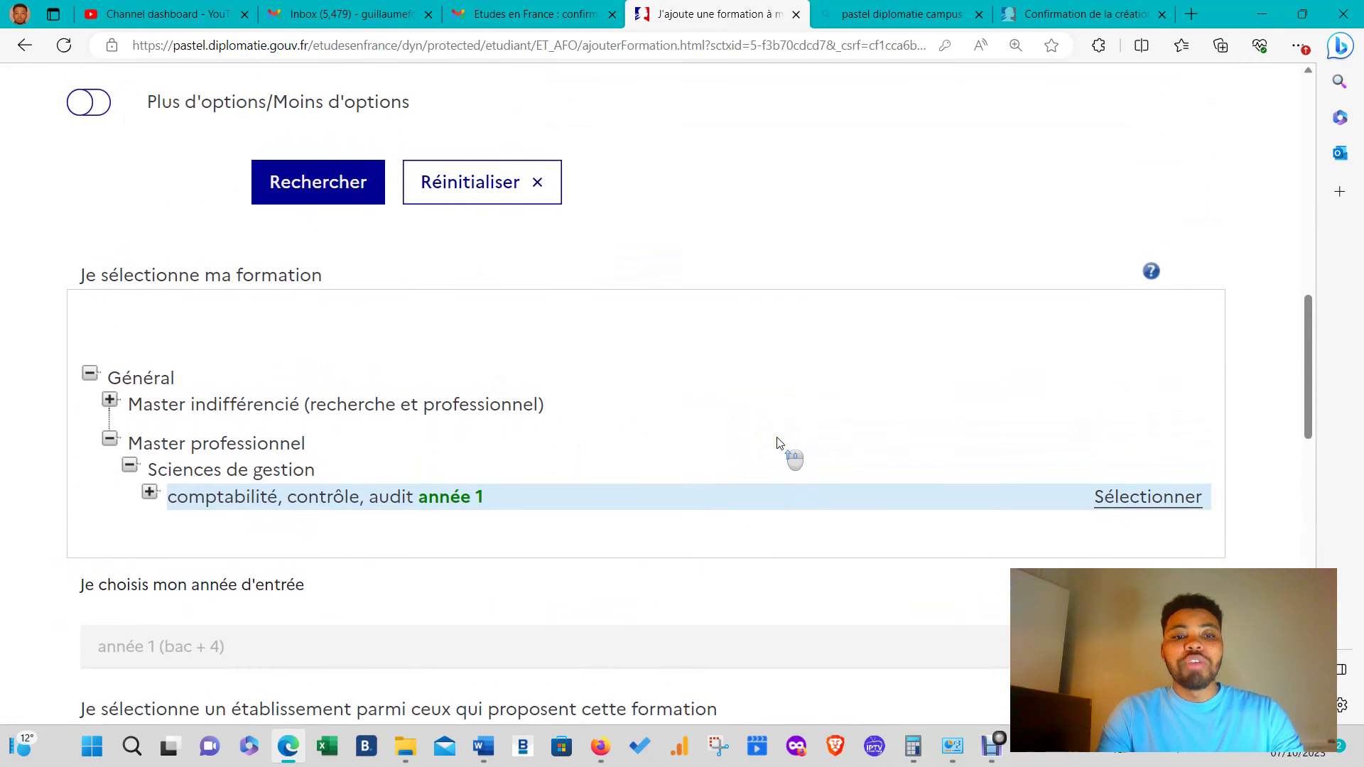
scroll(456, 402, "down", 7)
scroll(458, 411, "up", 5)
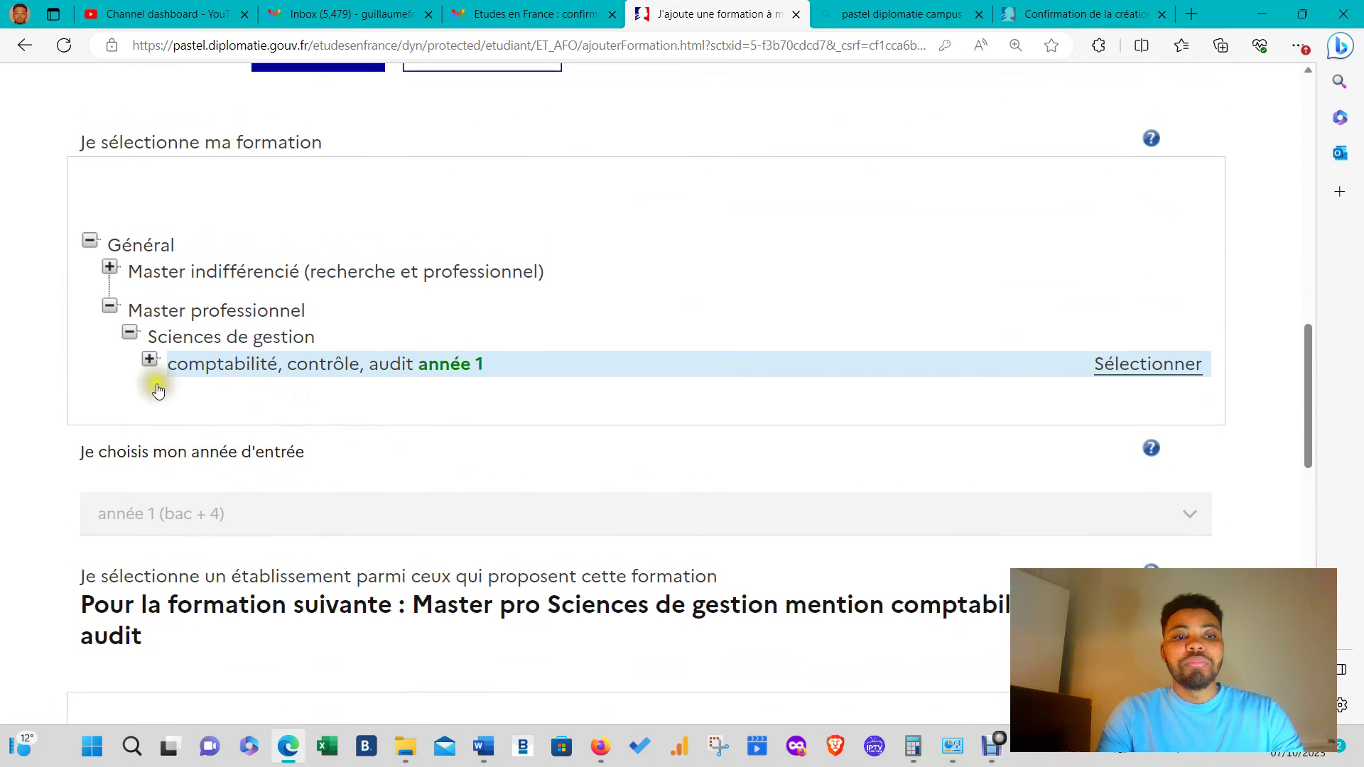
left_click(150, 361)
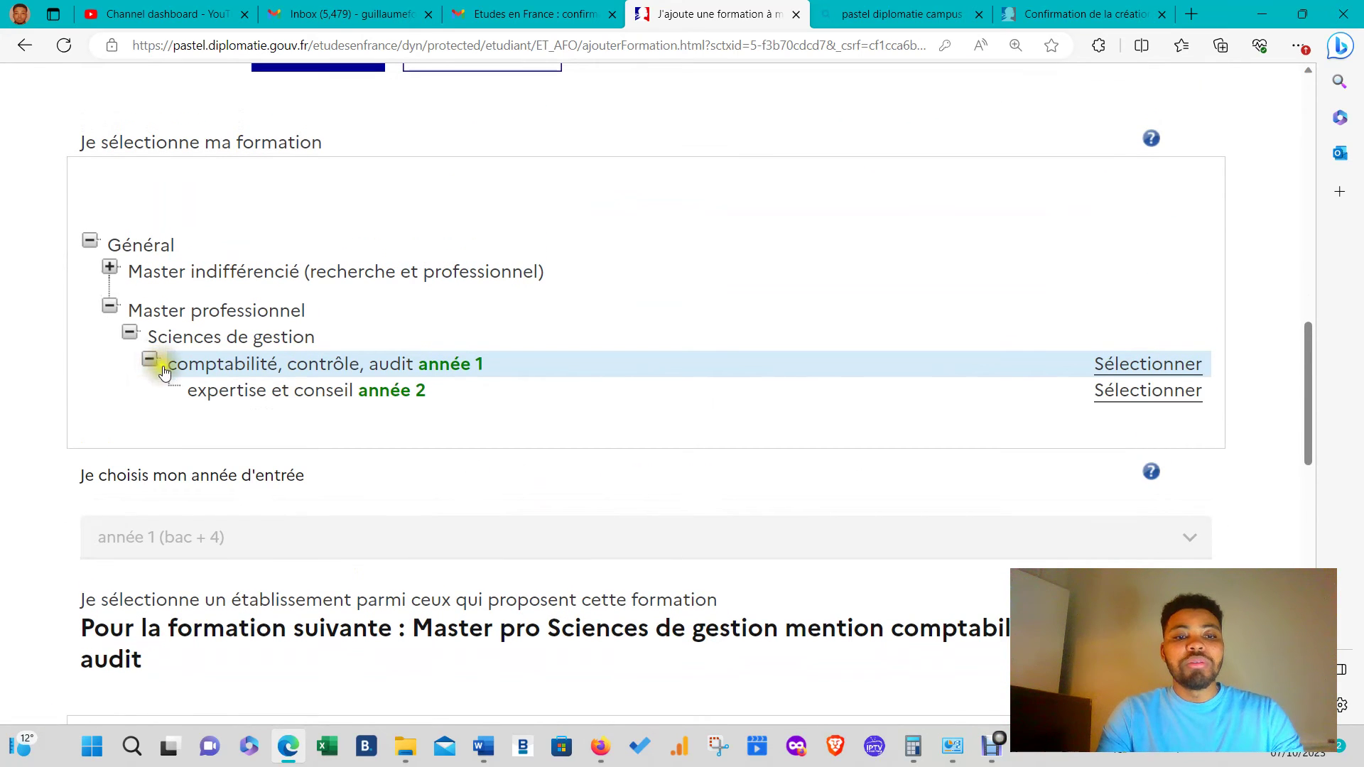
left_click(262, 390)
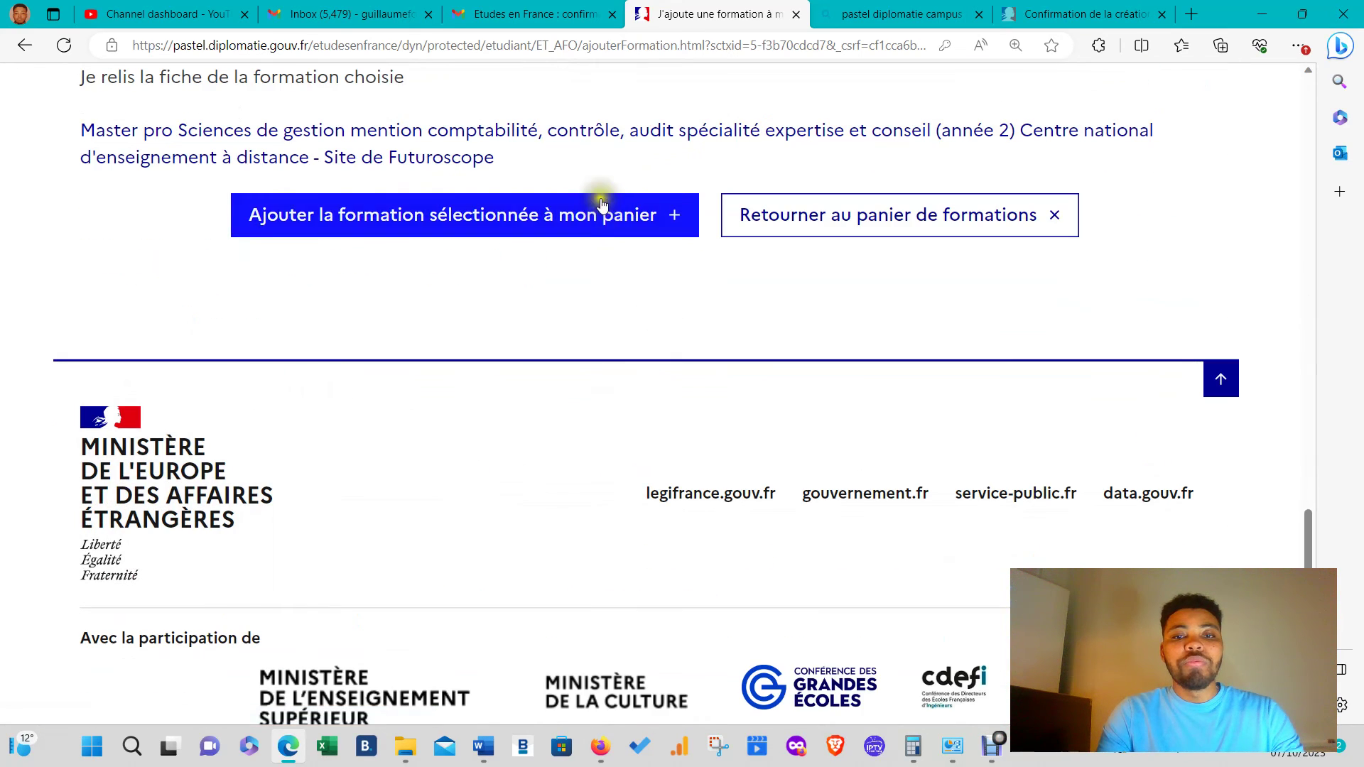
left_click(600, 204)
- Add the Master indifférencié Droit, économie, gestion CCA at Sorbonne Paris Nord, Site d'Argenteuil
scroll(527, 291, "up", 5)
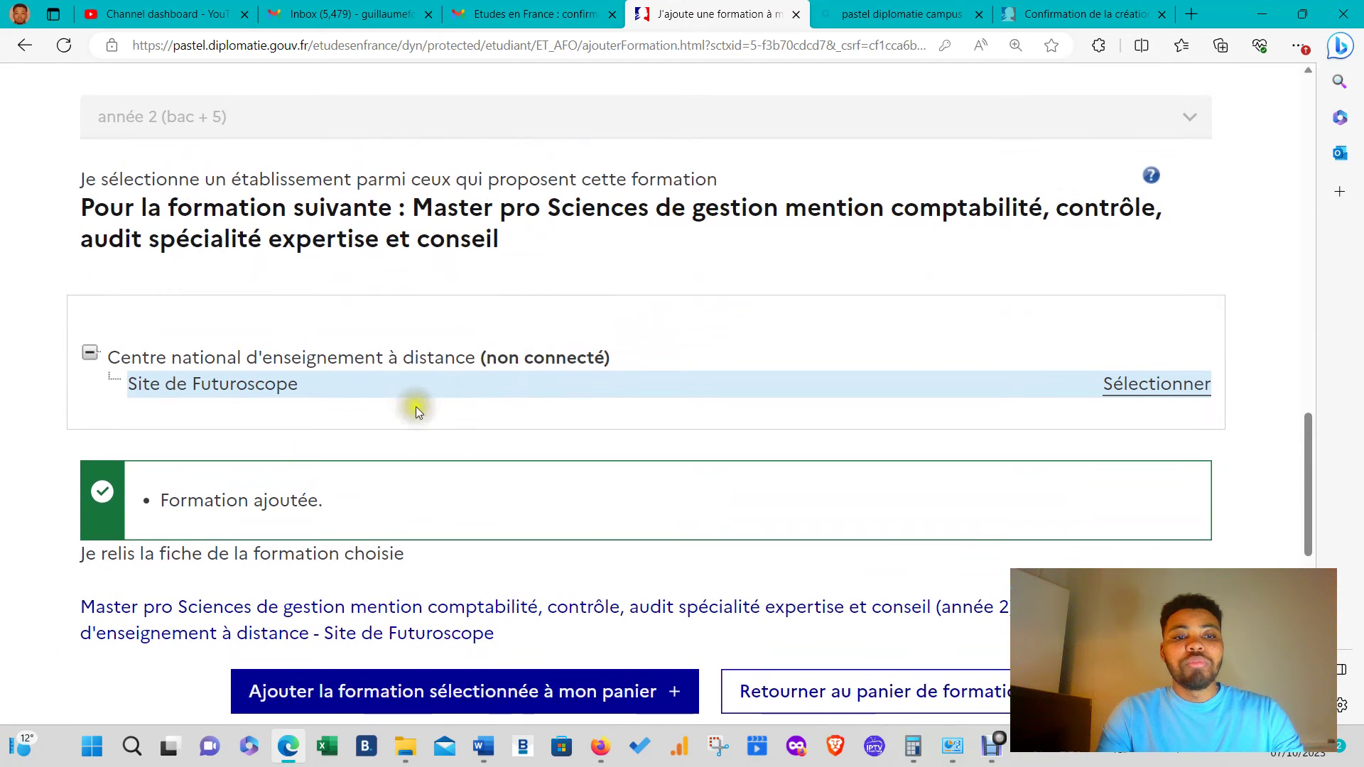
scroll(277, 359, "up", 5)
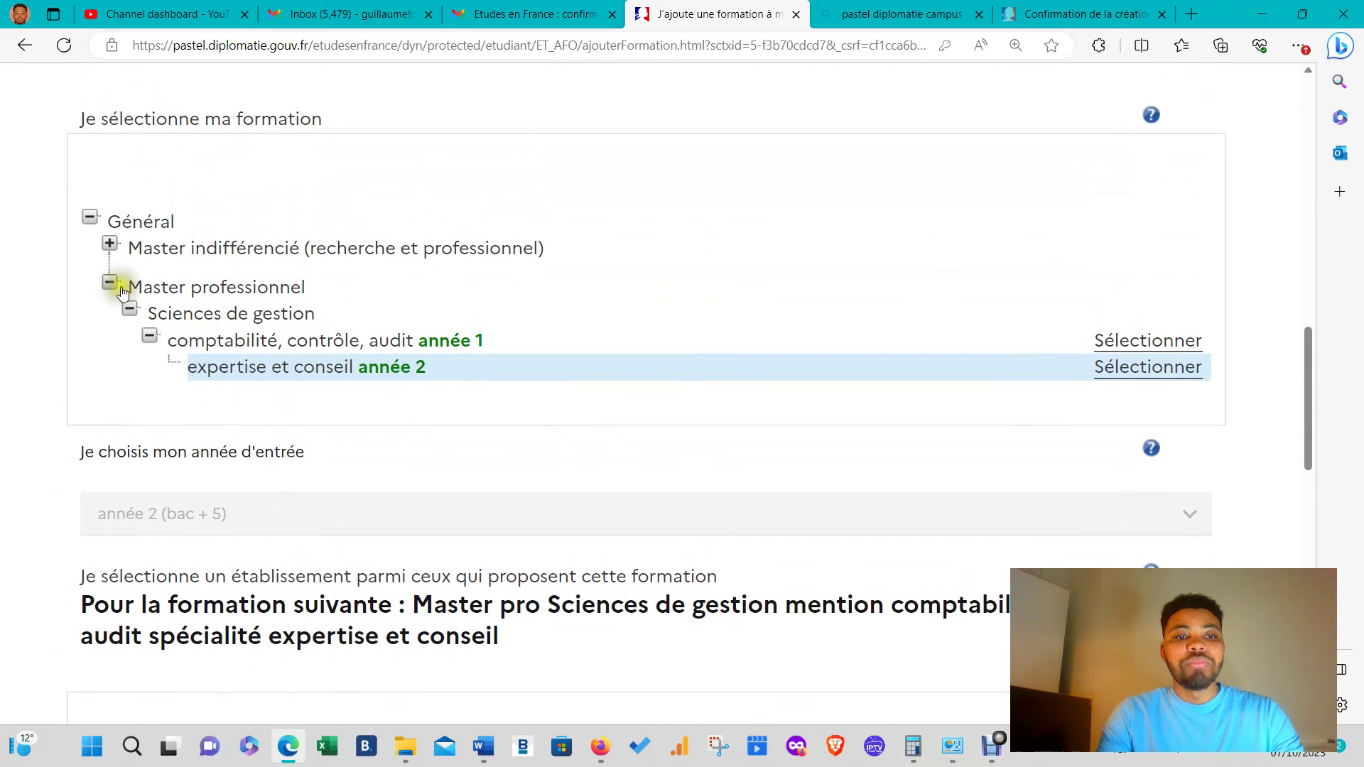
left_click(109, 244)
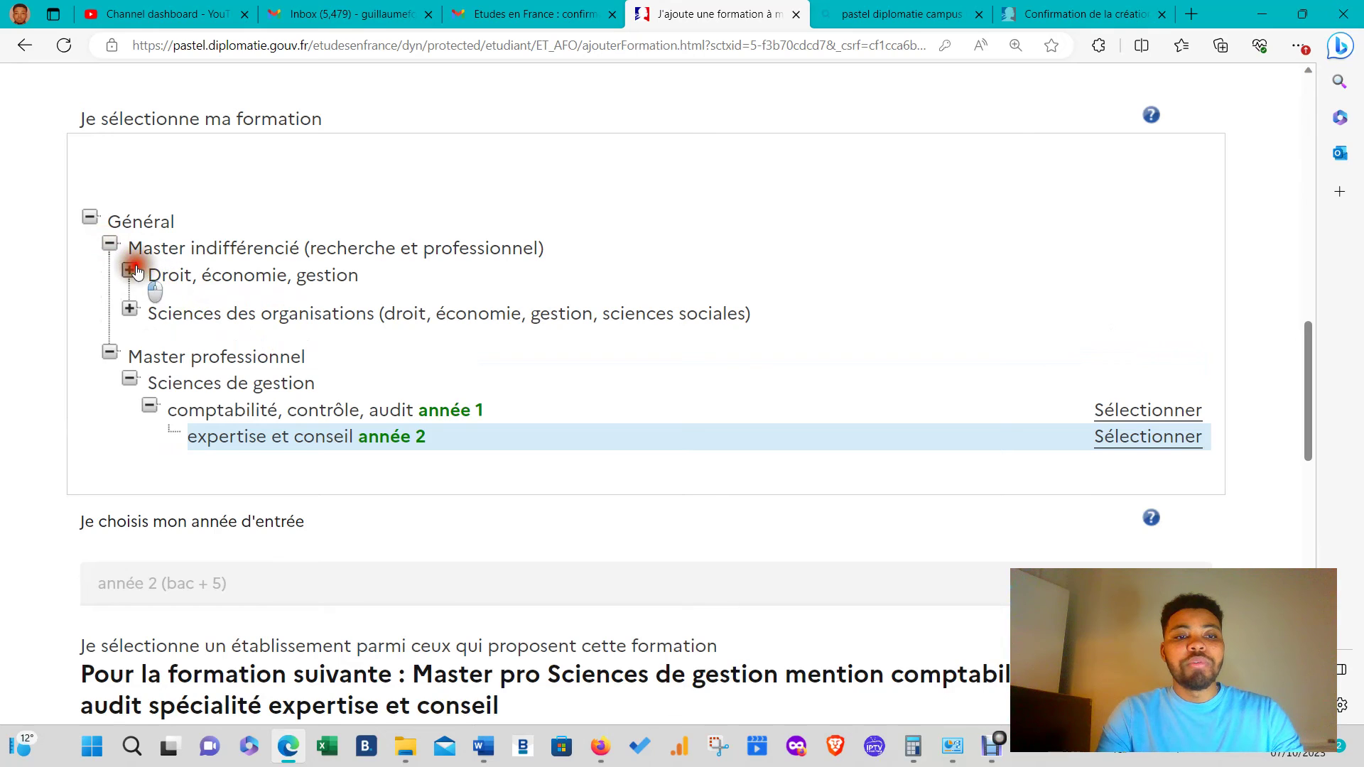
left_click(135, 271)
left_click(151, 296)
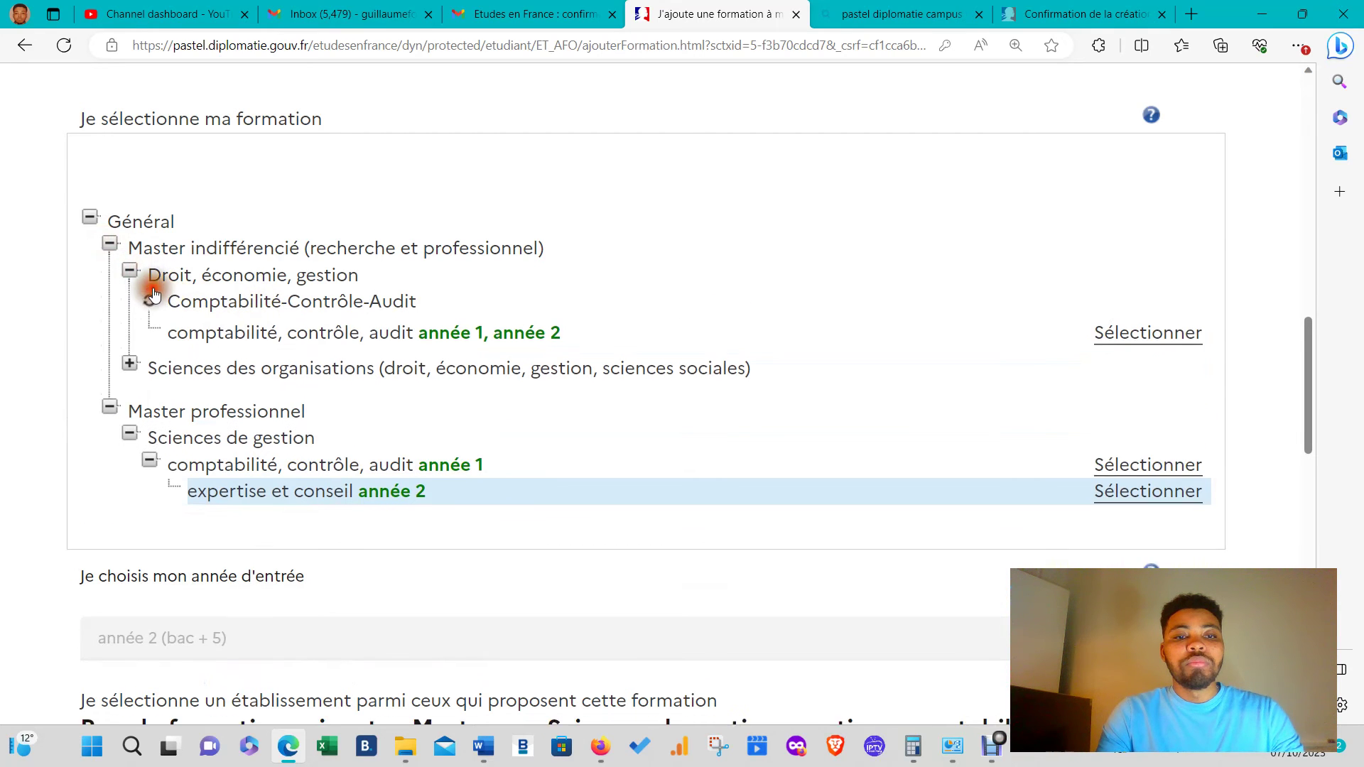
left_click(380, 328)
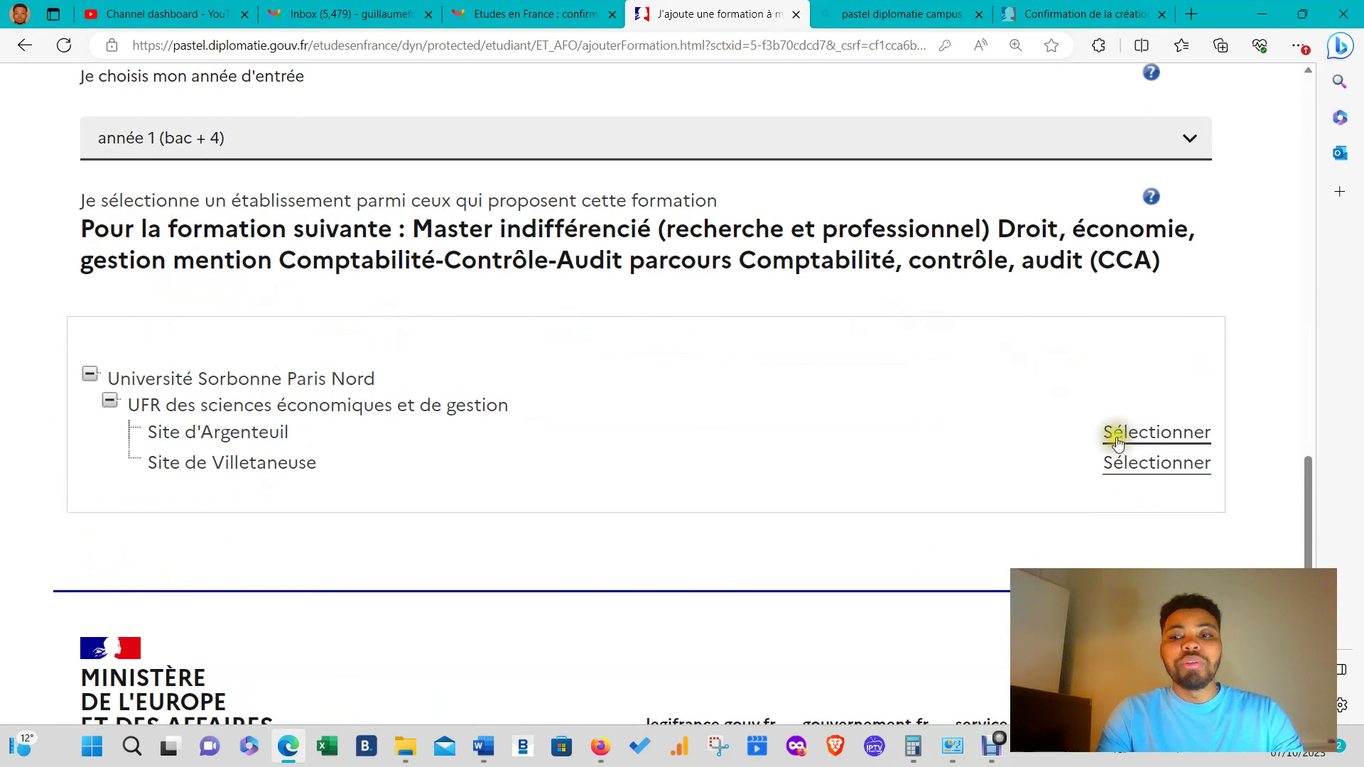
left_click(1117, 440)
left_click(593, 322)
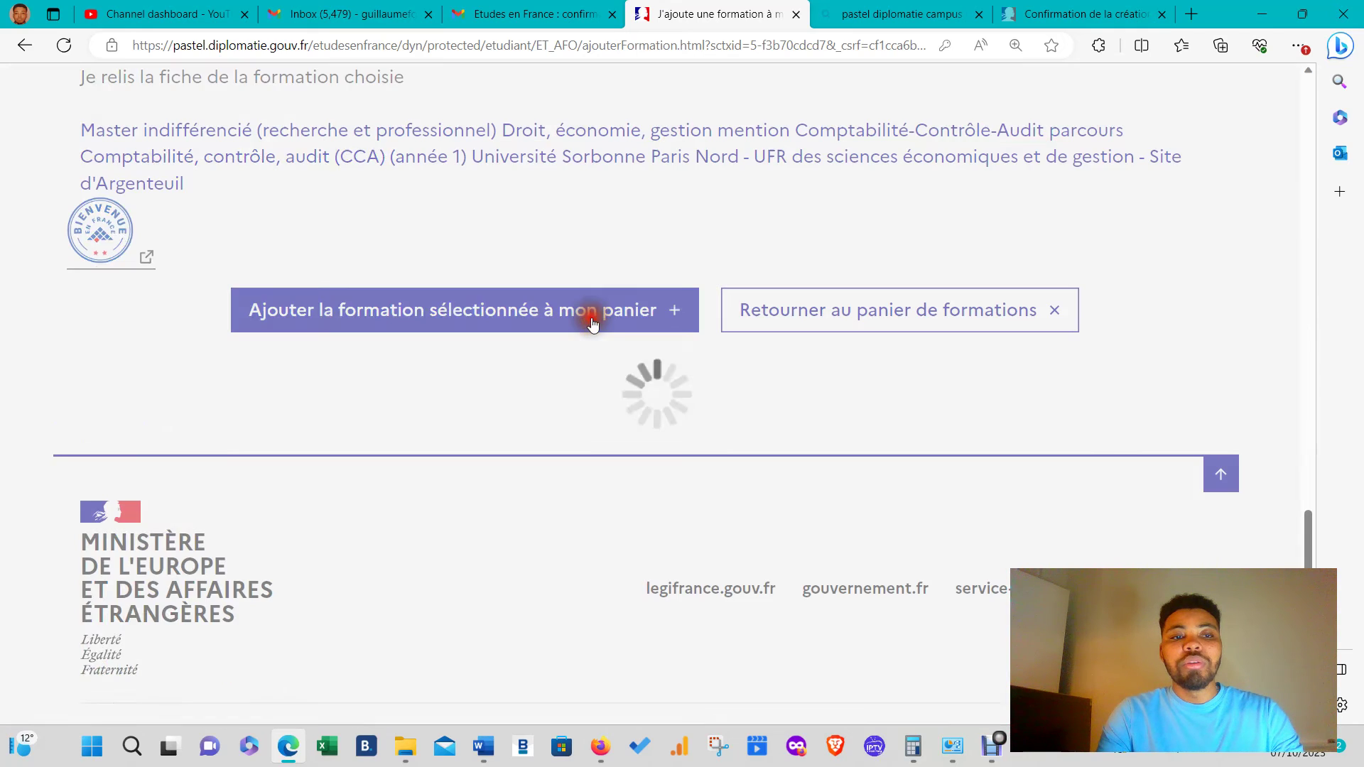
- Add the same Sorbonne Paris Nord CCA master at Site de Villetaneuse
scroll(388, 296, "up", 4)
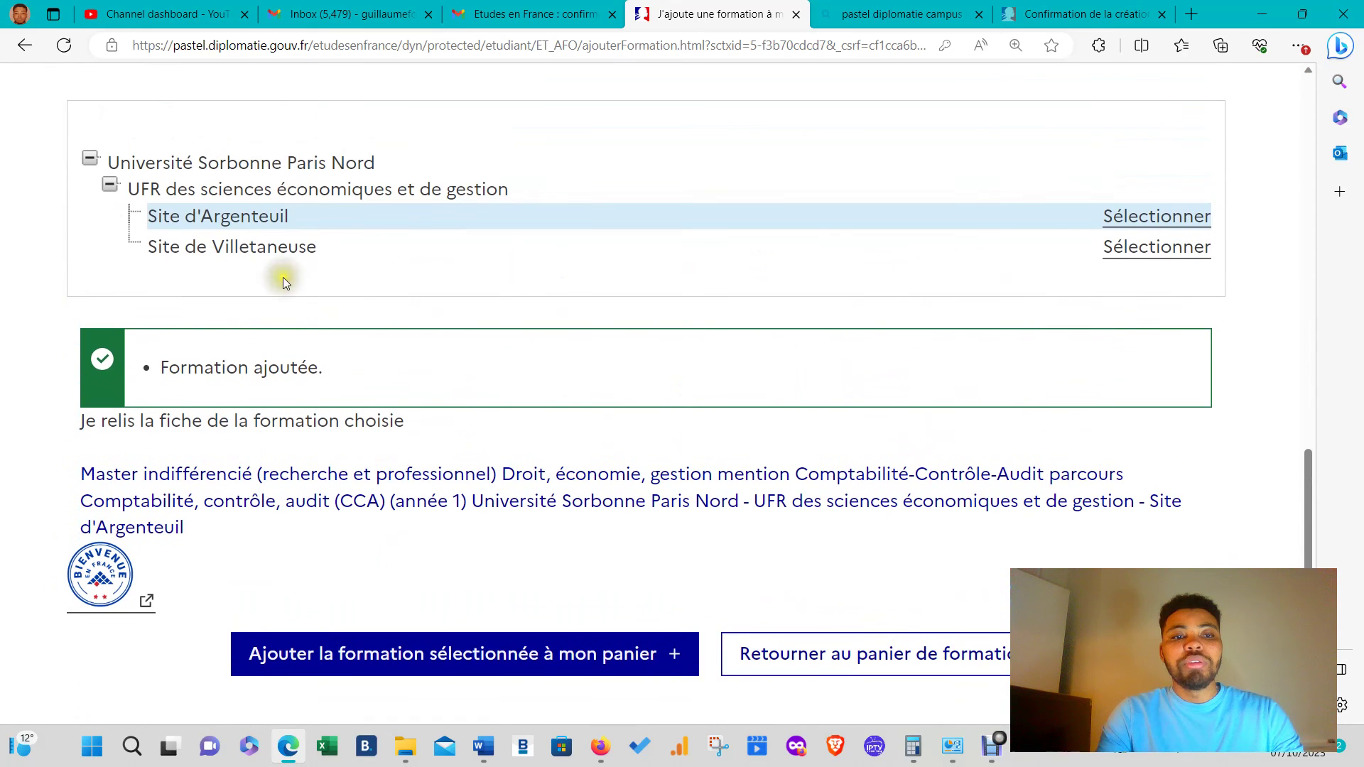
left_click(264, 249)
left_click(356, 299)
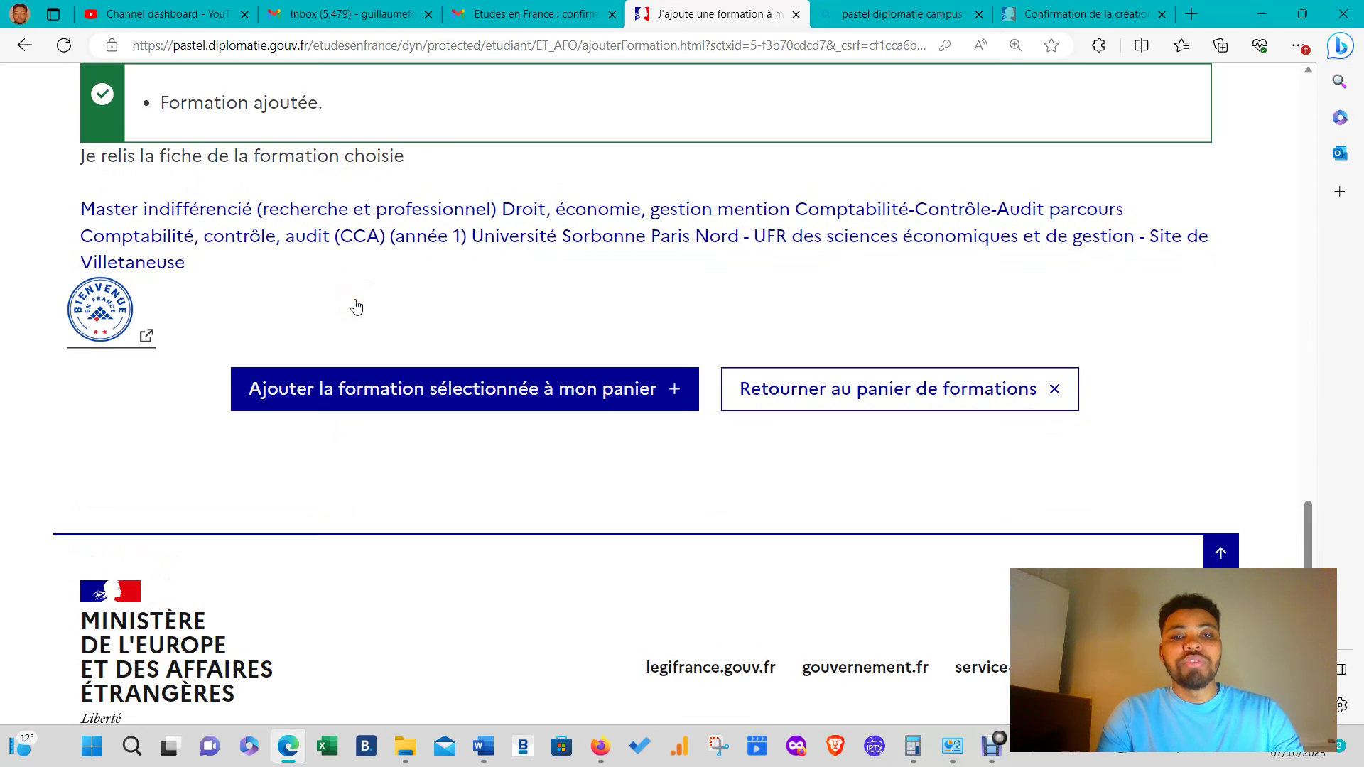
scroll(376, 294, "up", 5)
scroll(391, 285, "up", 15)
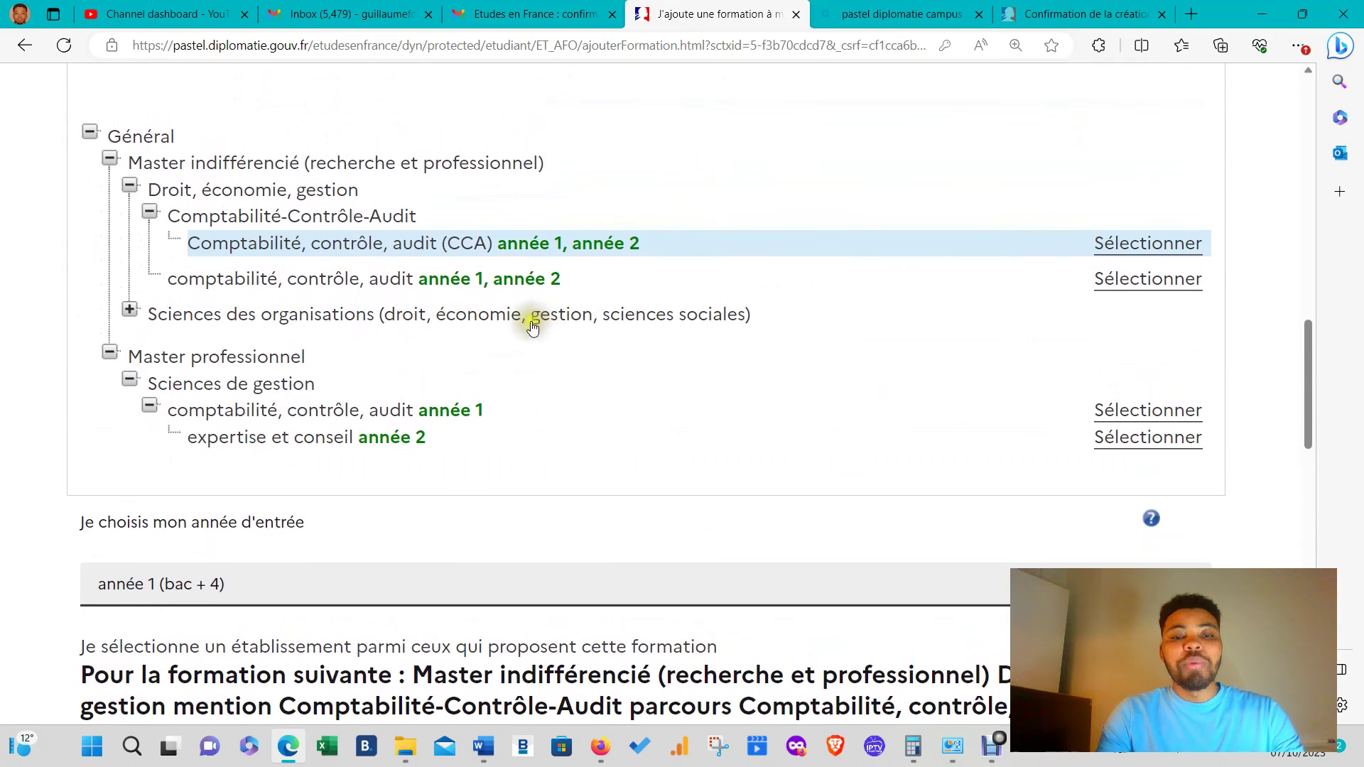
scroll(521, 332, "up", 10)
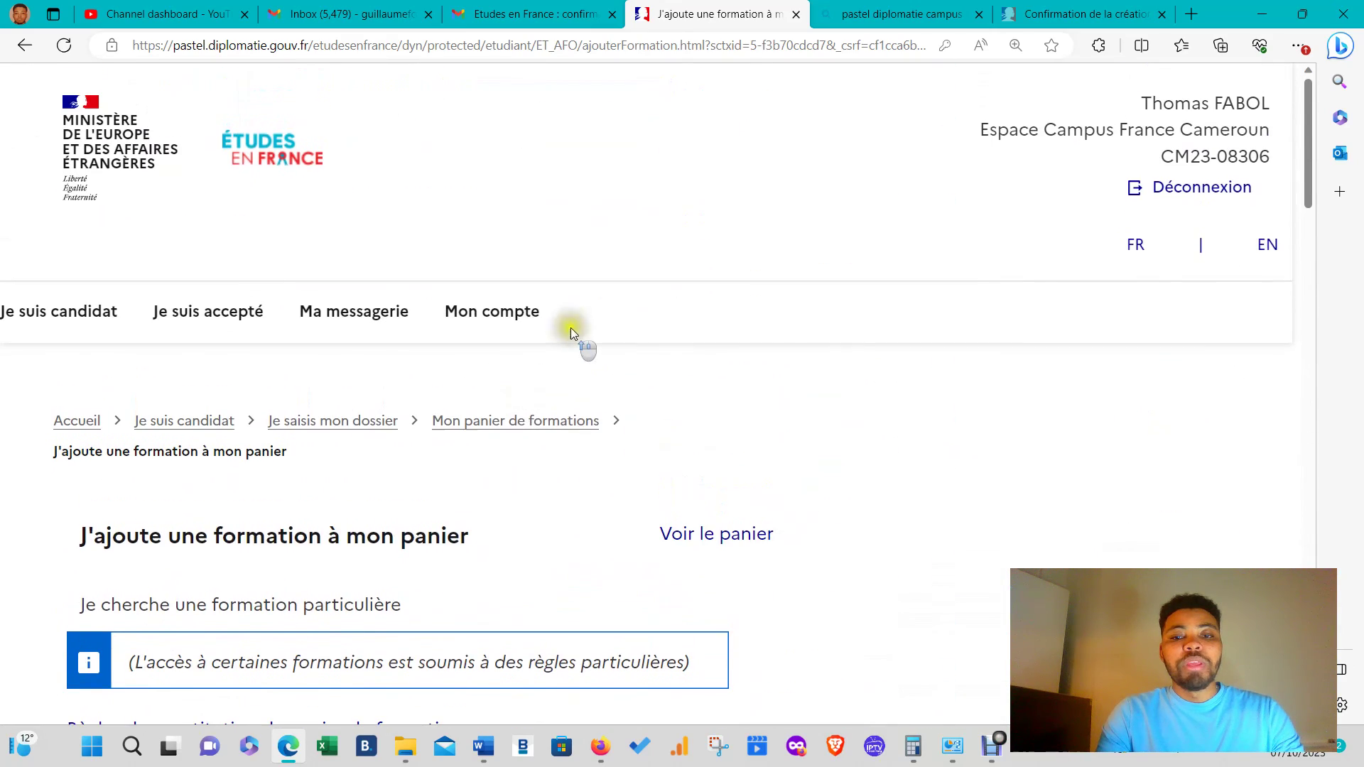
- Open the formations basket and review the chosen formations
left_click(704, 525)
scroll(668, 446, "down", 10)
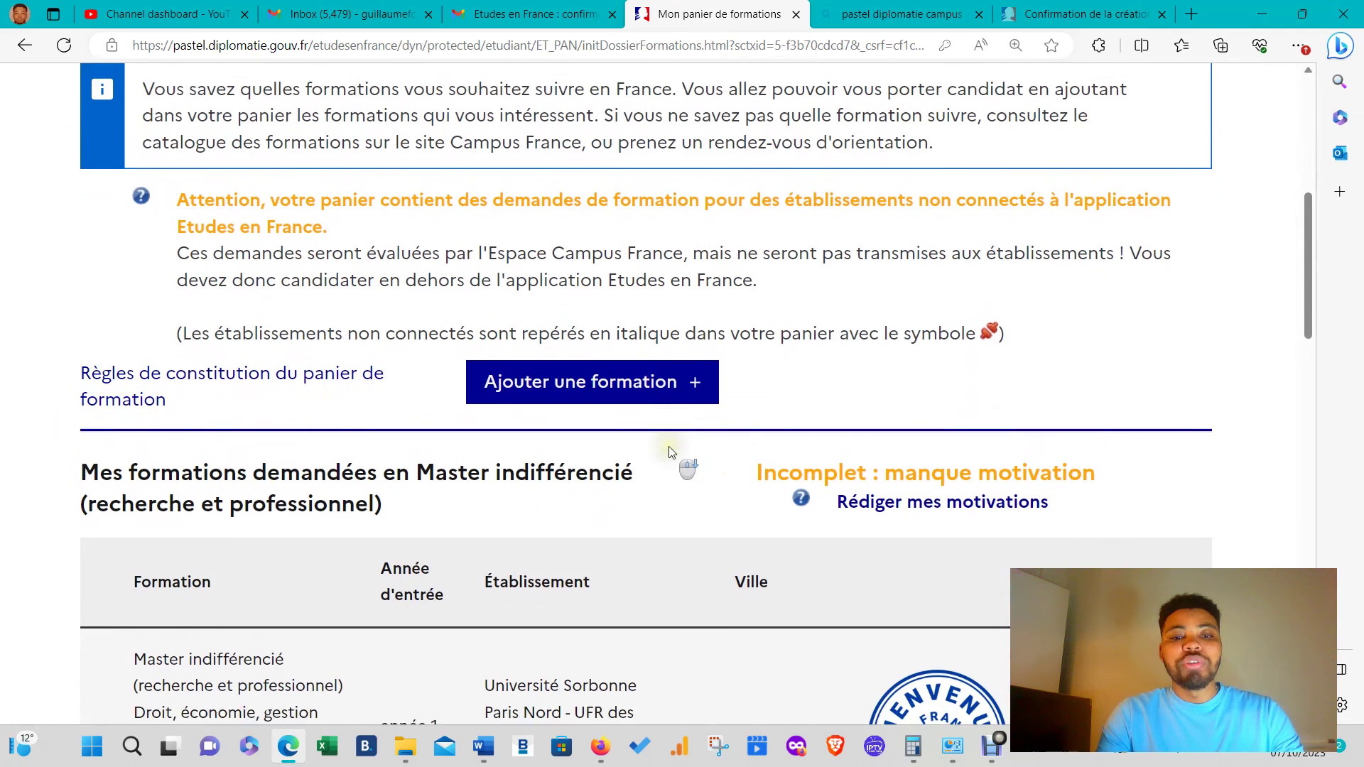
scroll(671, 451, "down", 10)
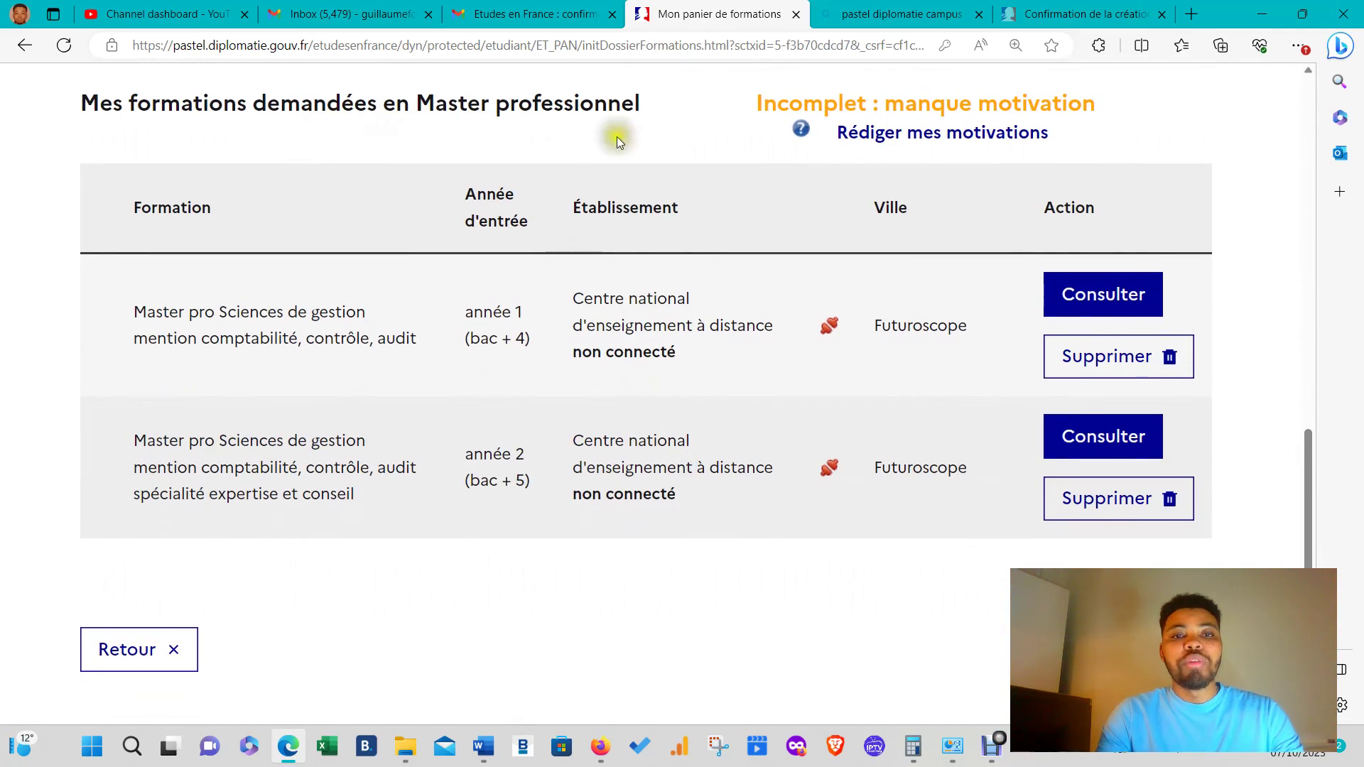
scroll(827, 165, "up", 10)
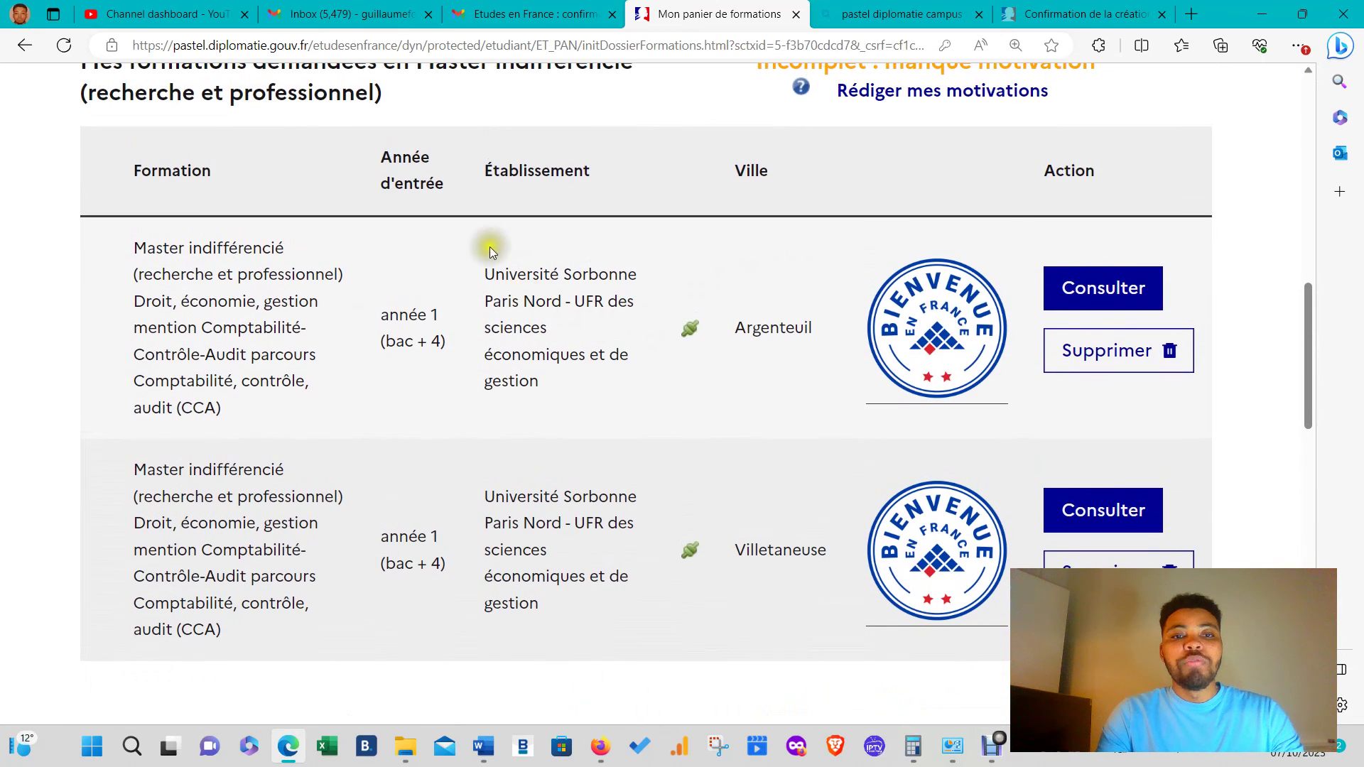
scroll(454, 184, "up", 1)
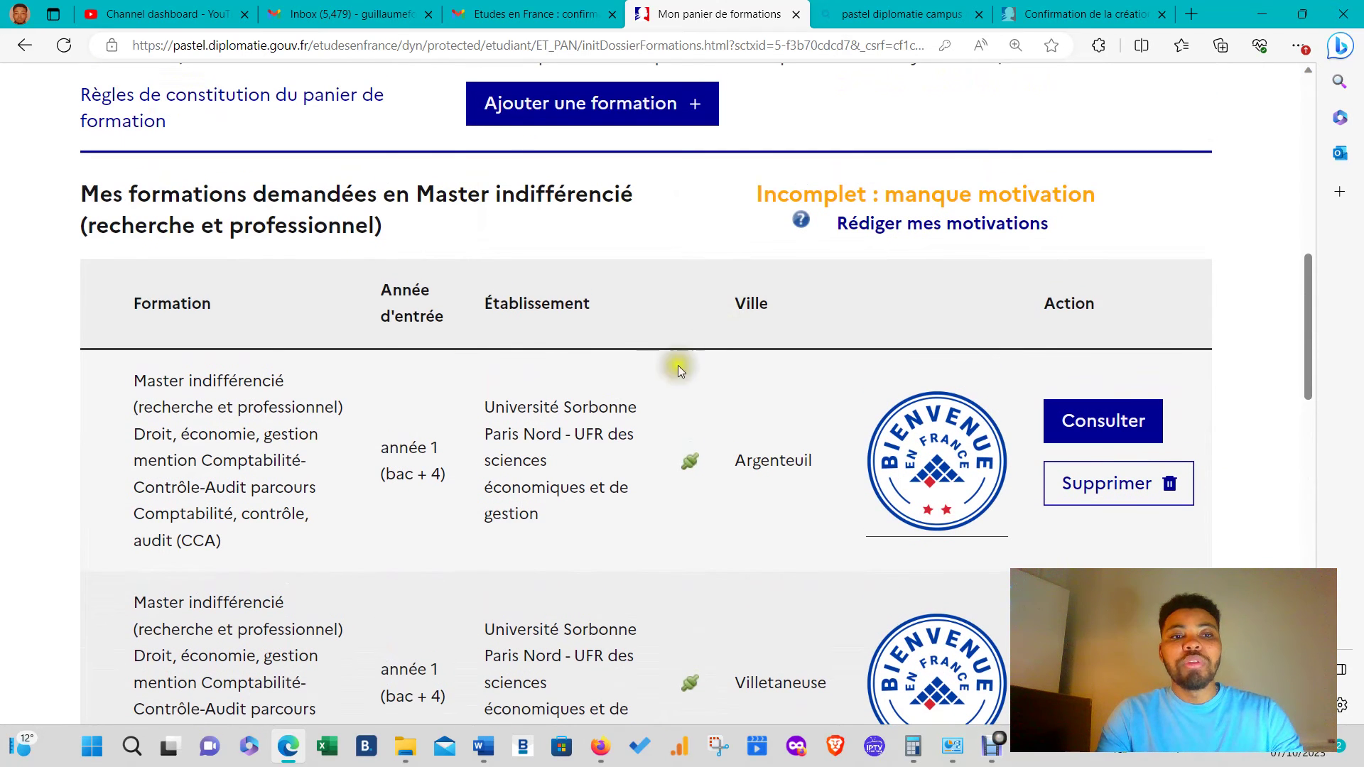
scroll(940, 344, "down", 13)
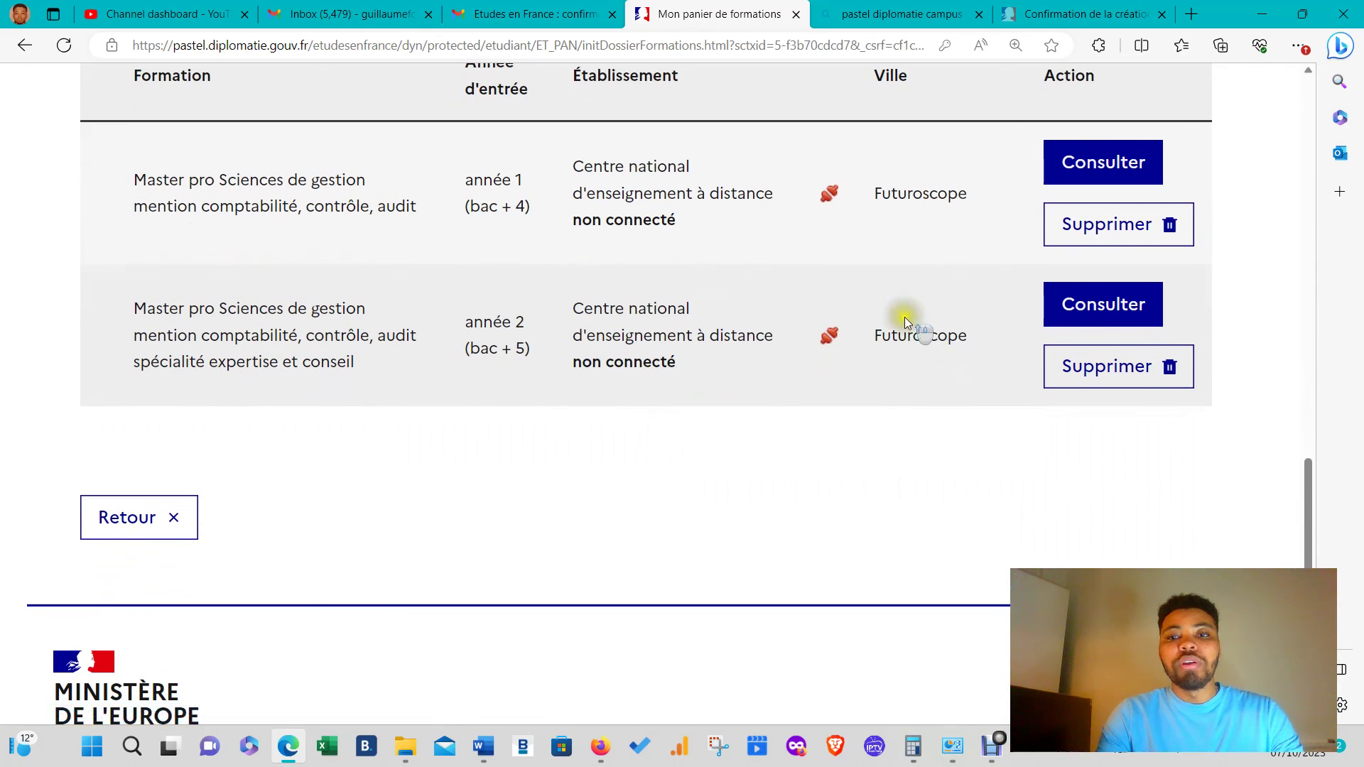
scroll(882, 460, "up", 4)
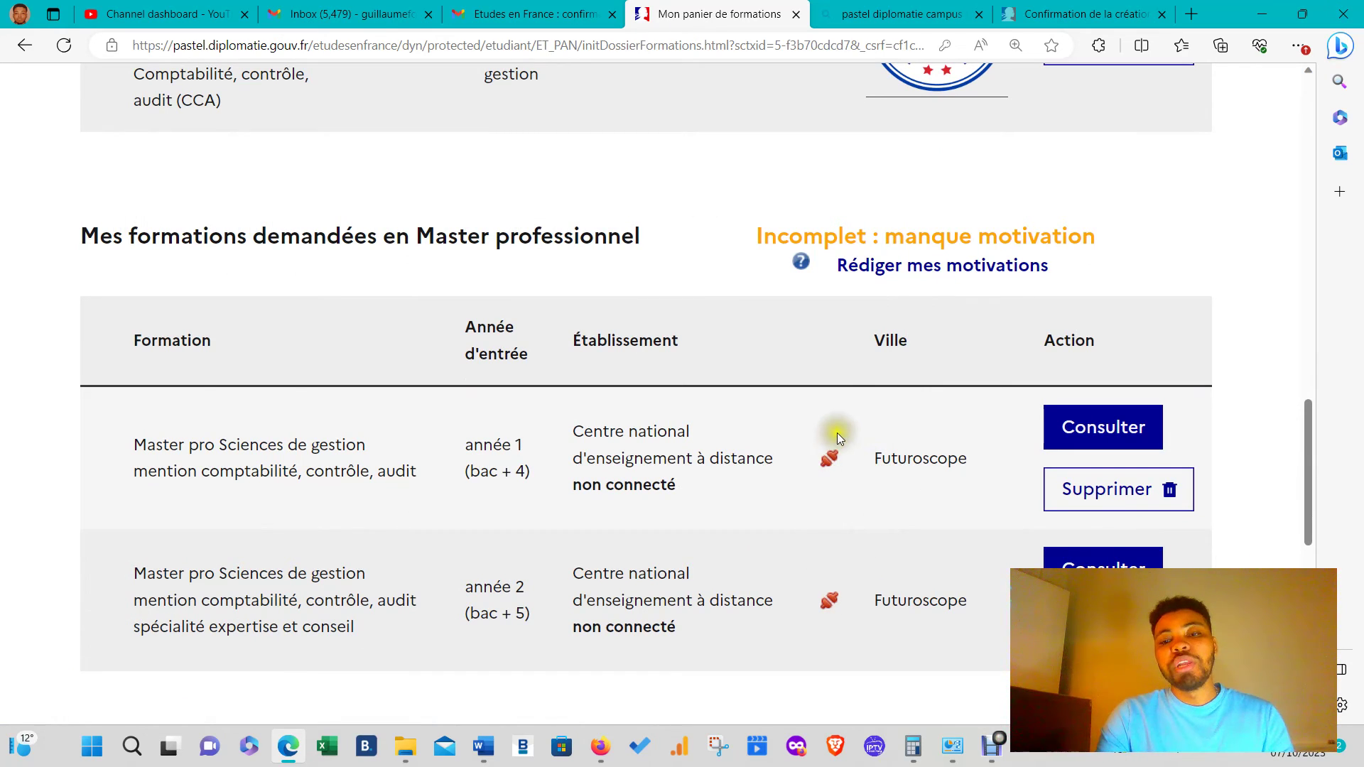
scroll(824, 633, "up", 5)
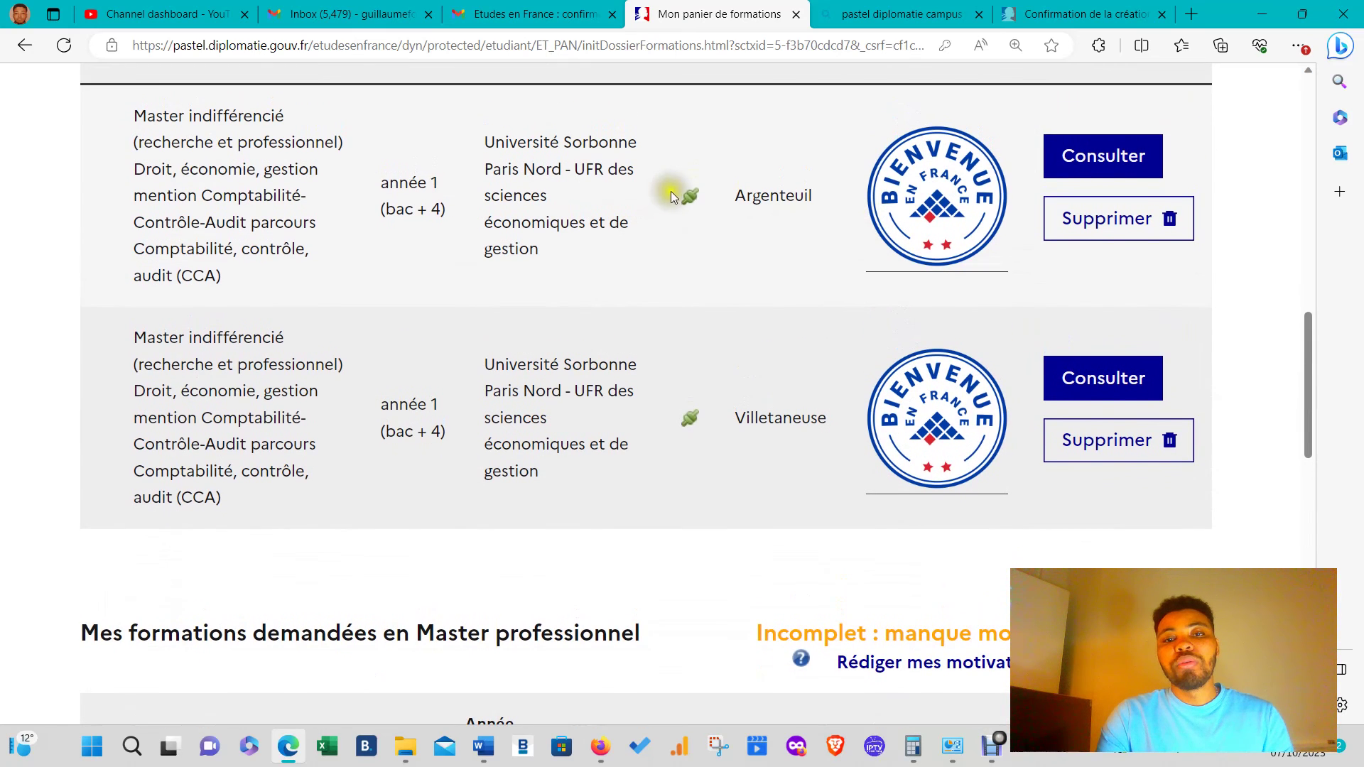
- View and close the Bienvenue en France label page, then scroll to the Master professionnel table
left_click(905, 182)
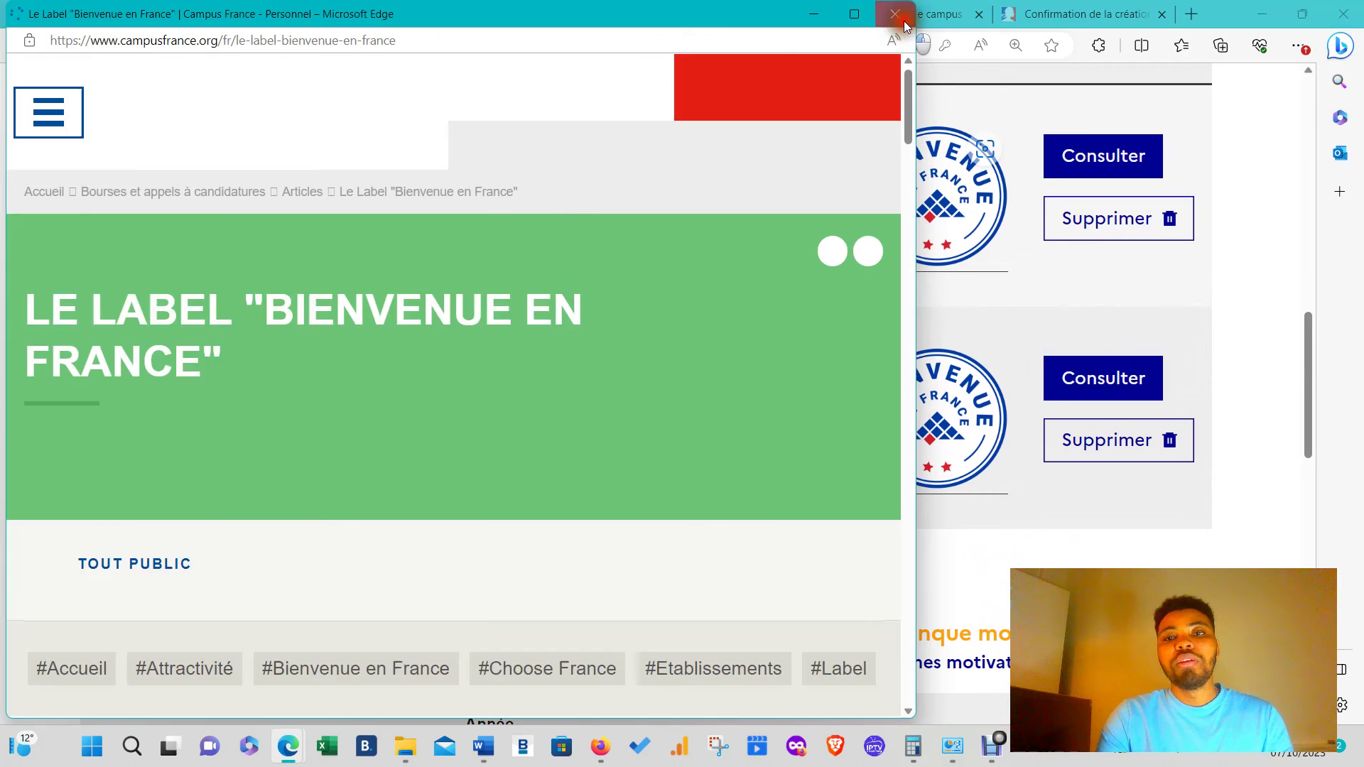
left_click(897, 16)
scroll(1009, 398, "down", 6)
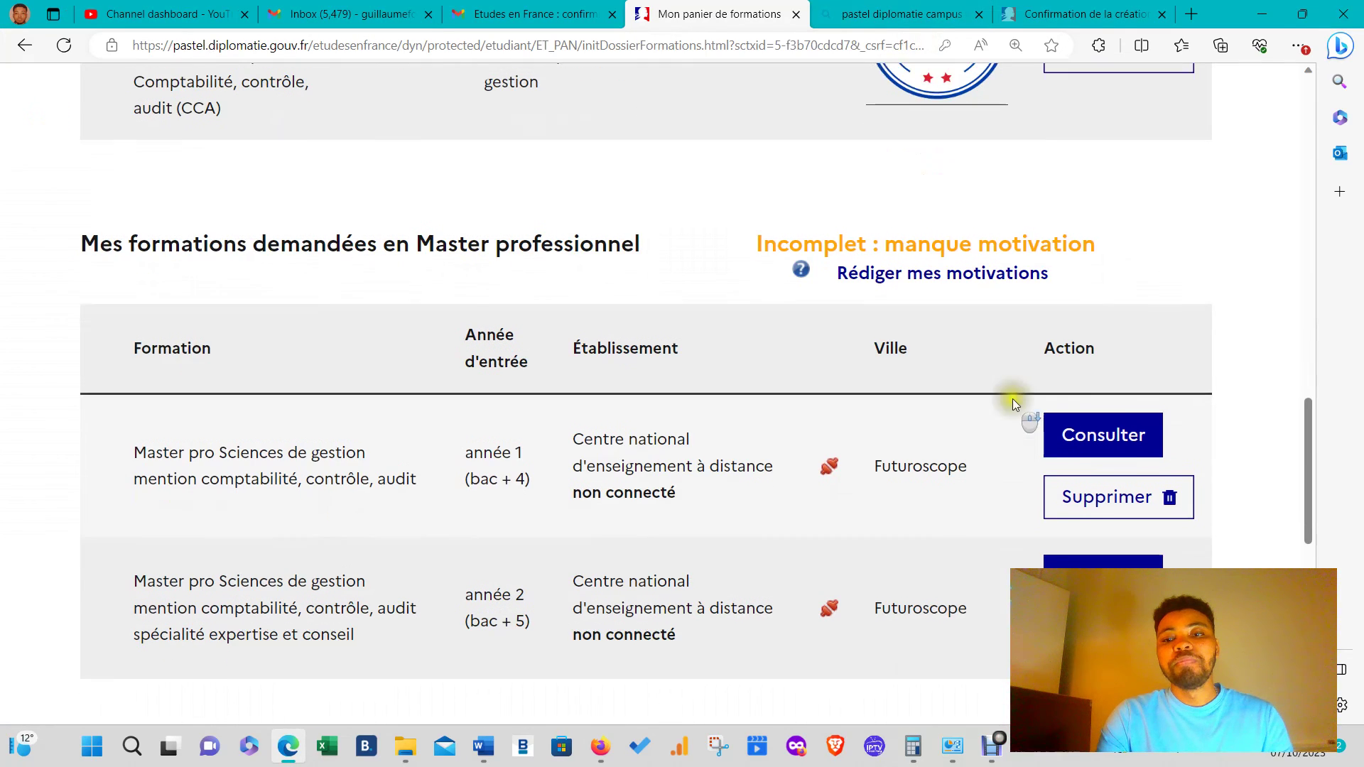
scroll(1003, 401, "down", 2)
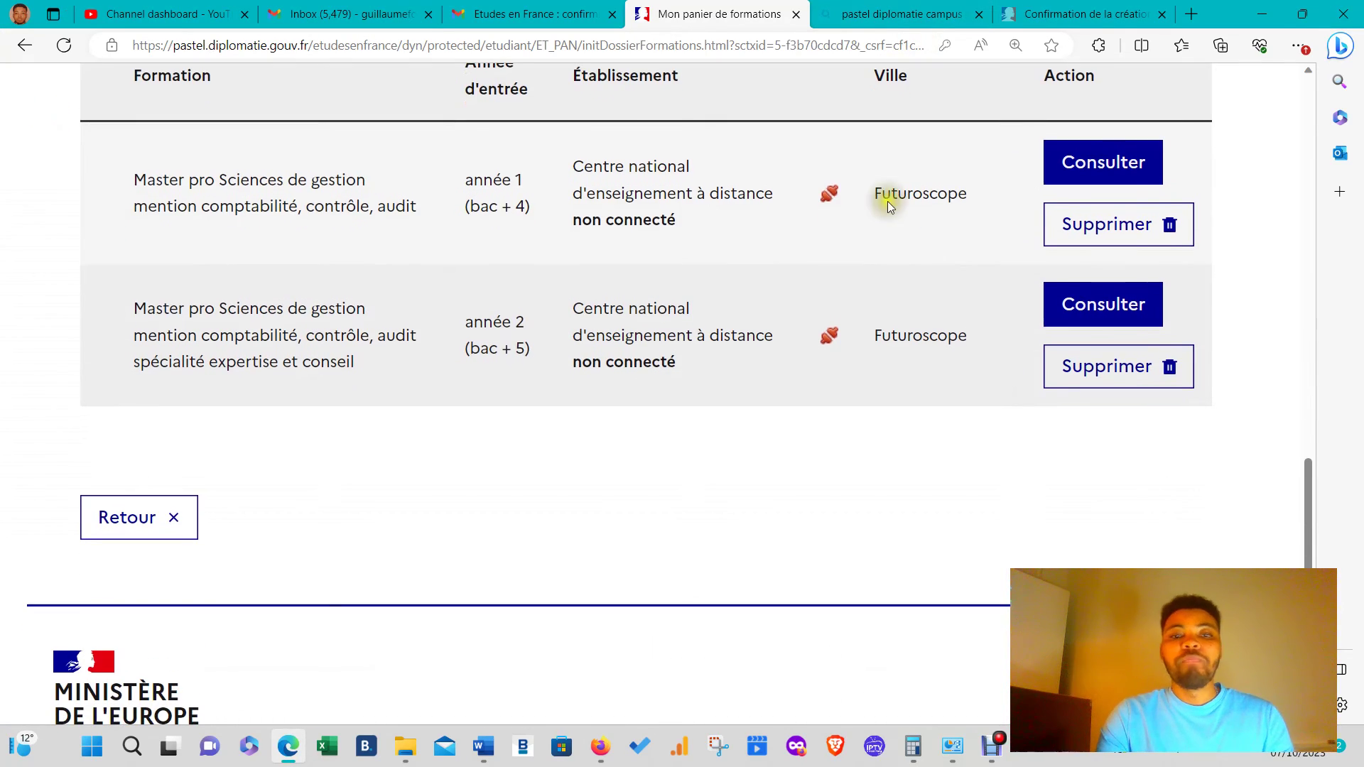
left_click(831, 195)
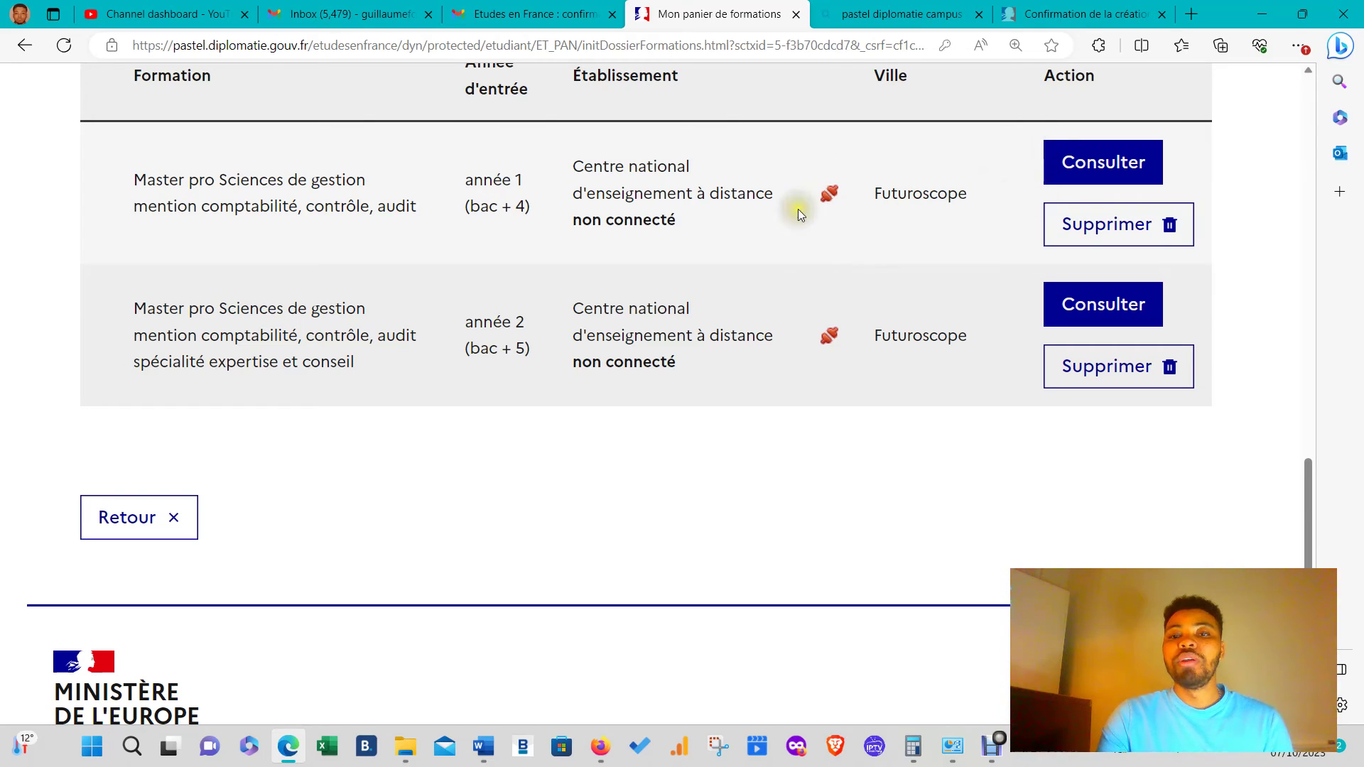
left_click(1136, 159)
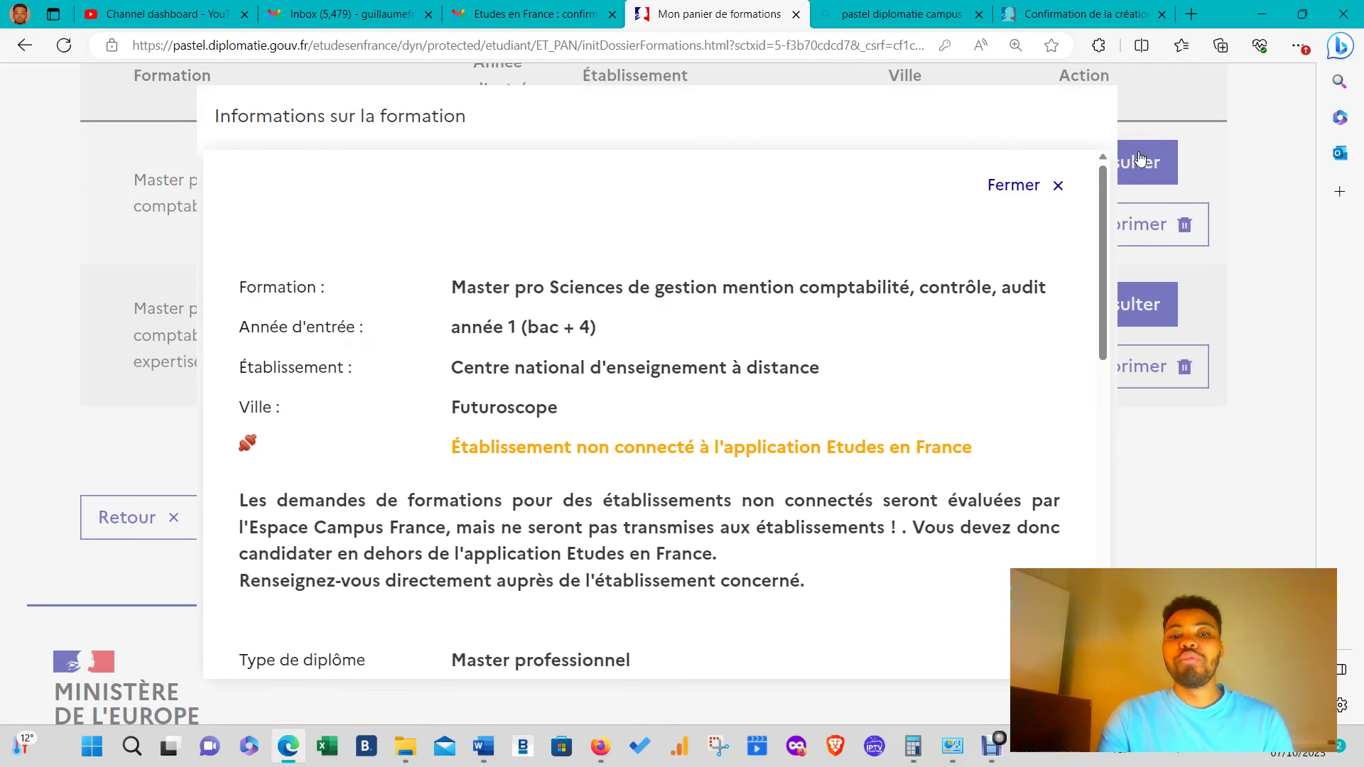
left_click_drag(490, 447, 856, 447)
left_click(655, 427)
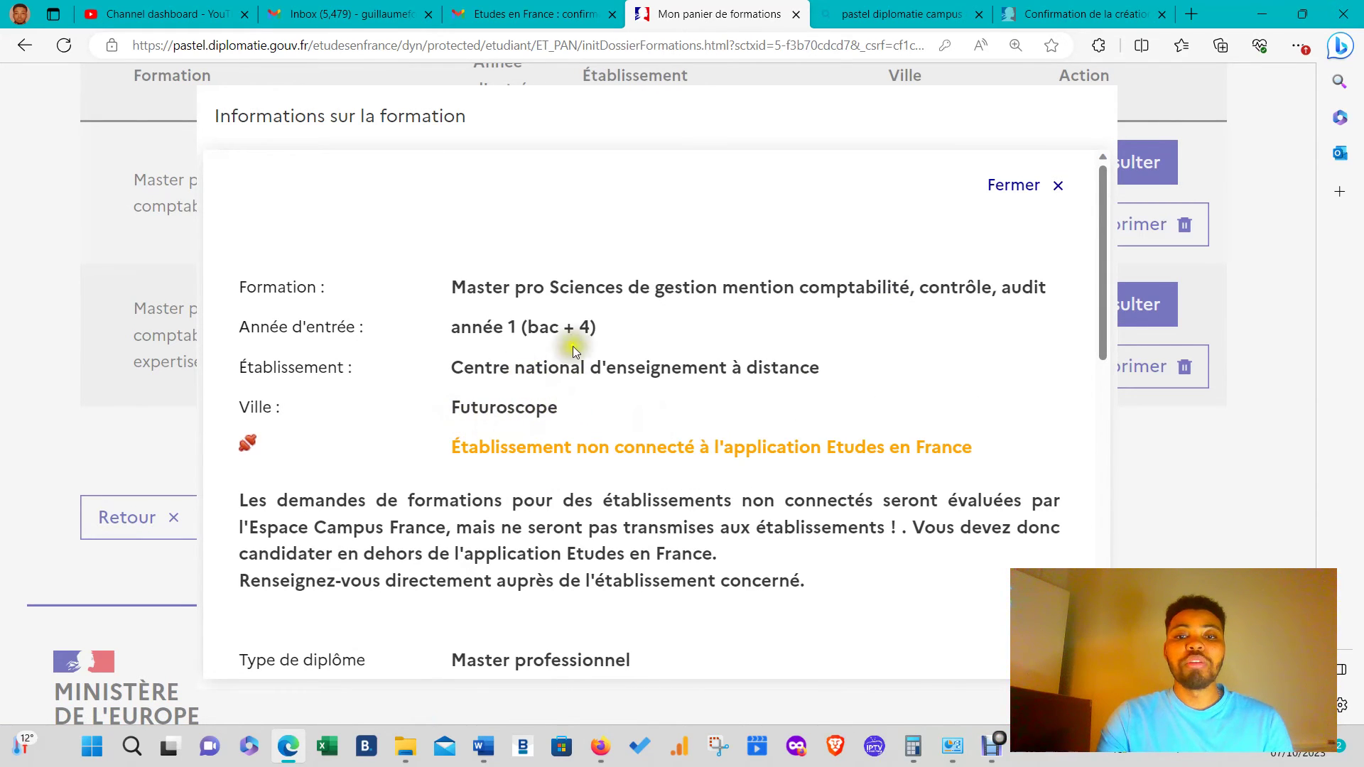
scroll(552, 423, "down", 1)
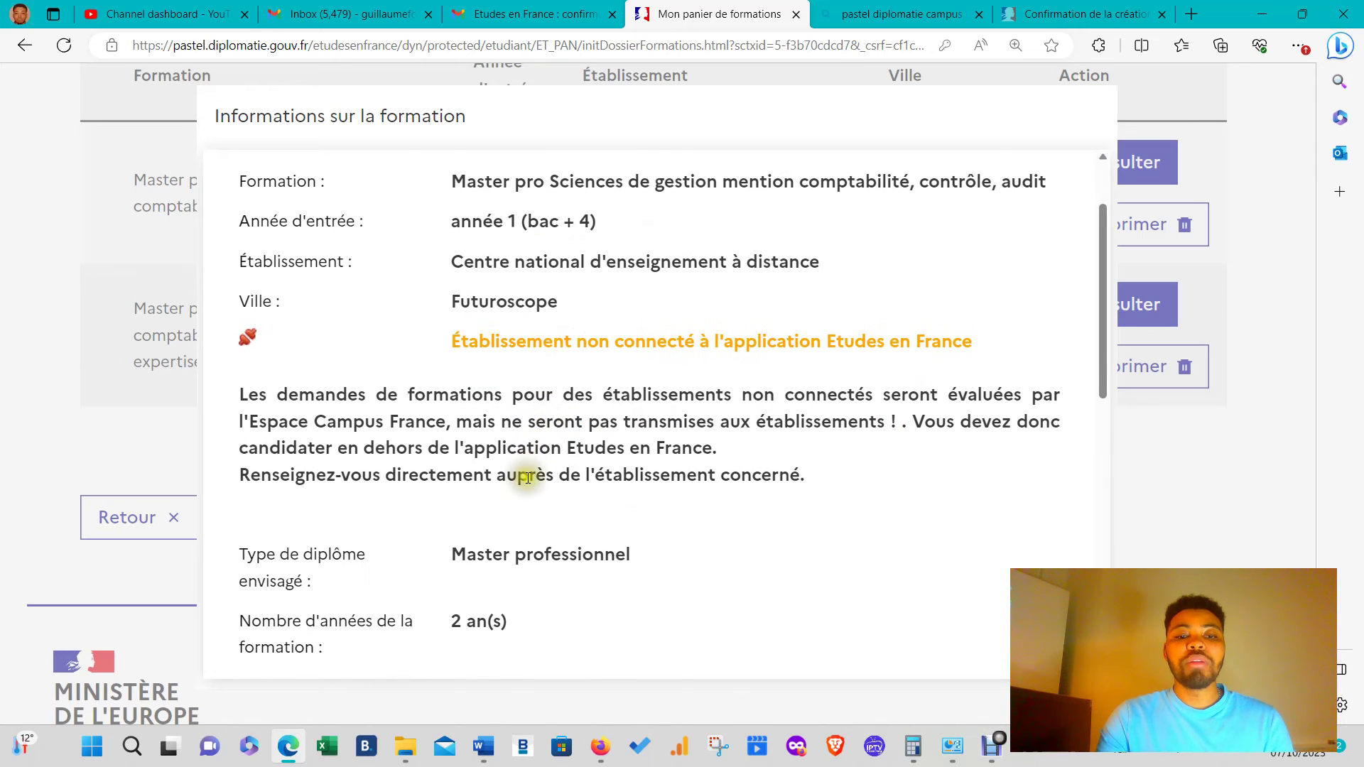
scroll(519, 540, "down", 2)
scroll(497, 526, "down", 2)
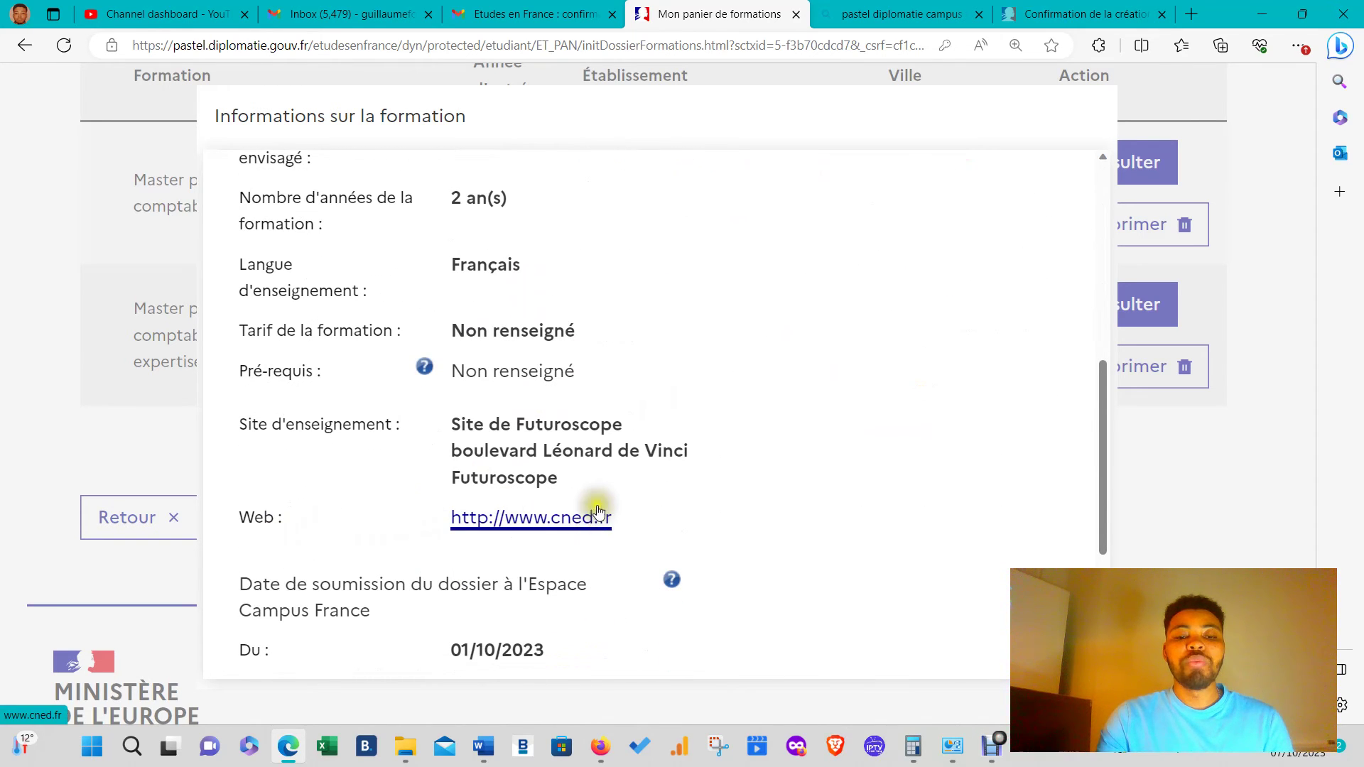
scroll(527, 482, "down", 2)
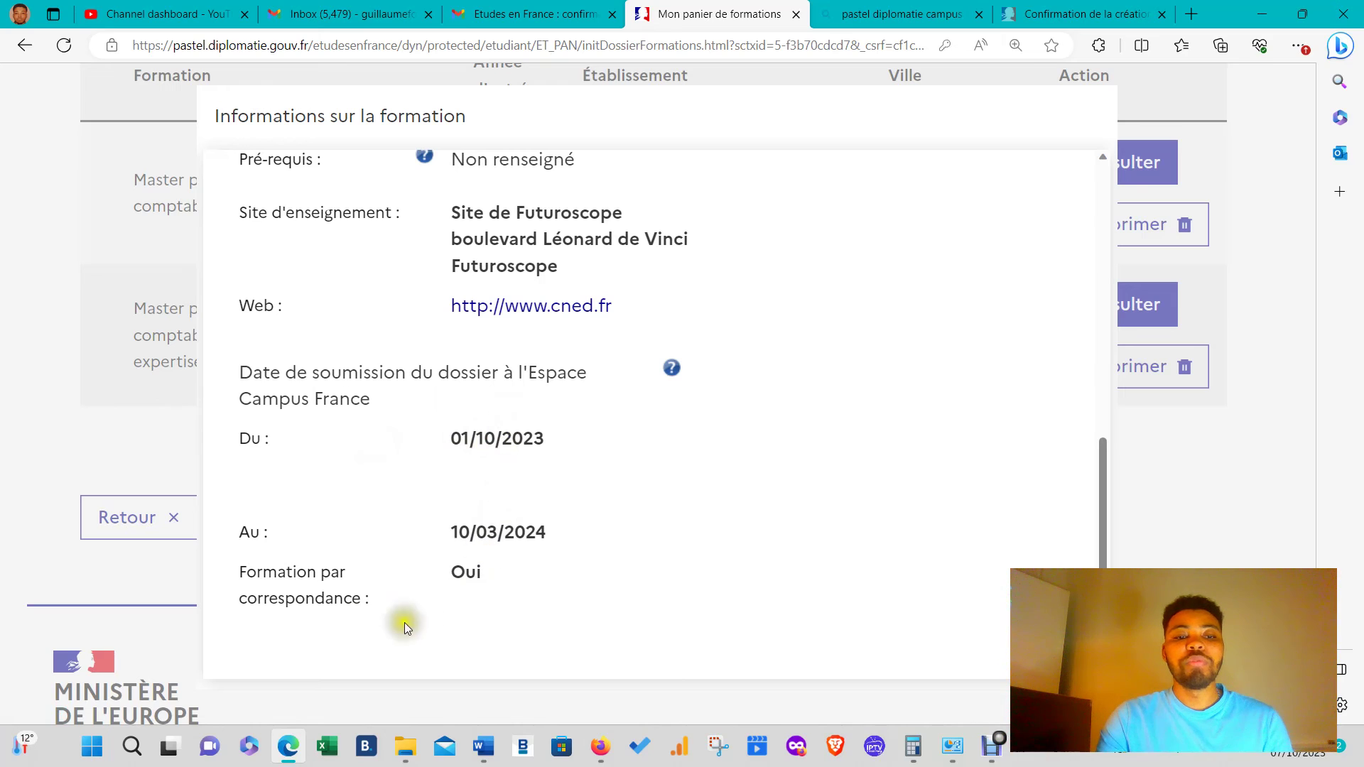
scroll(490, 534, "down", 1)
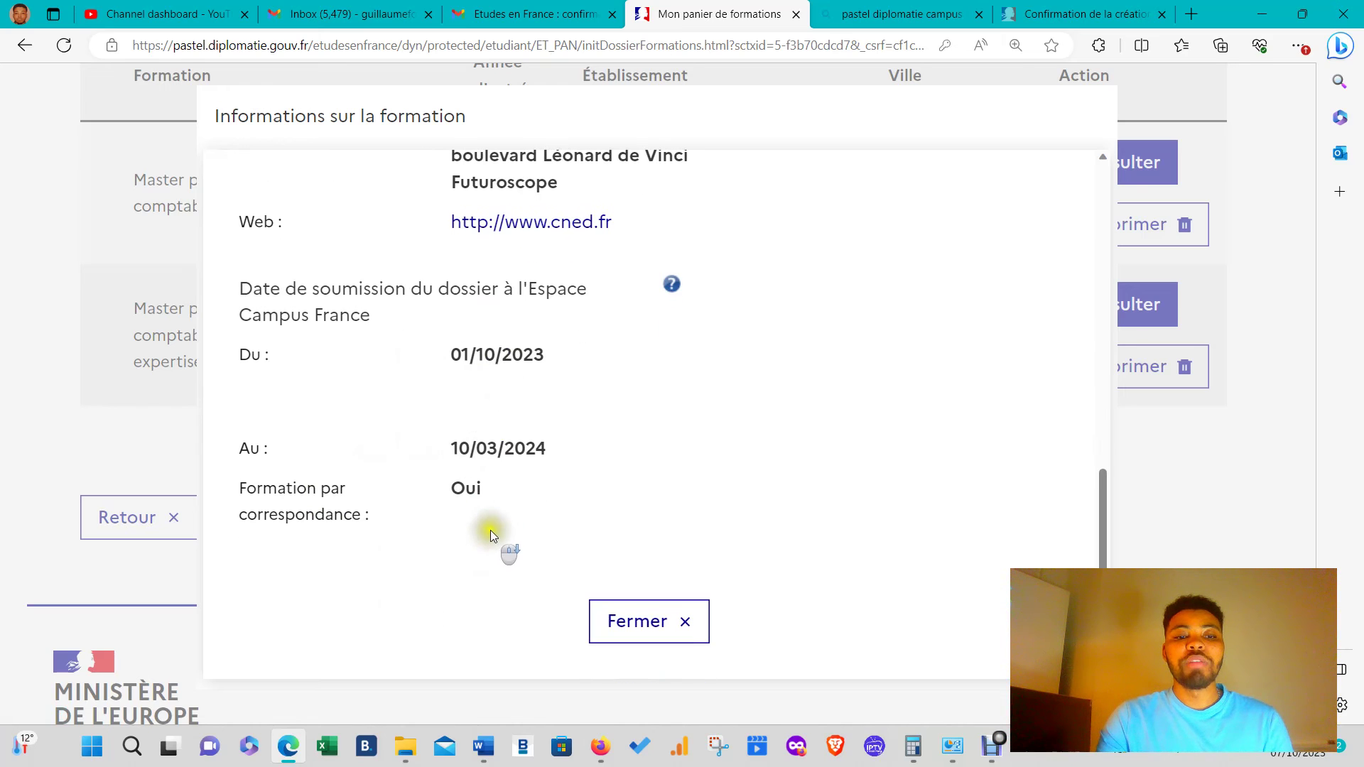
scroll(594, 462, "up", 5)
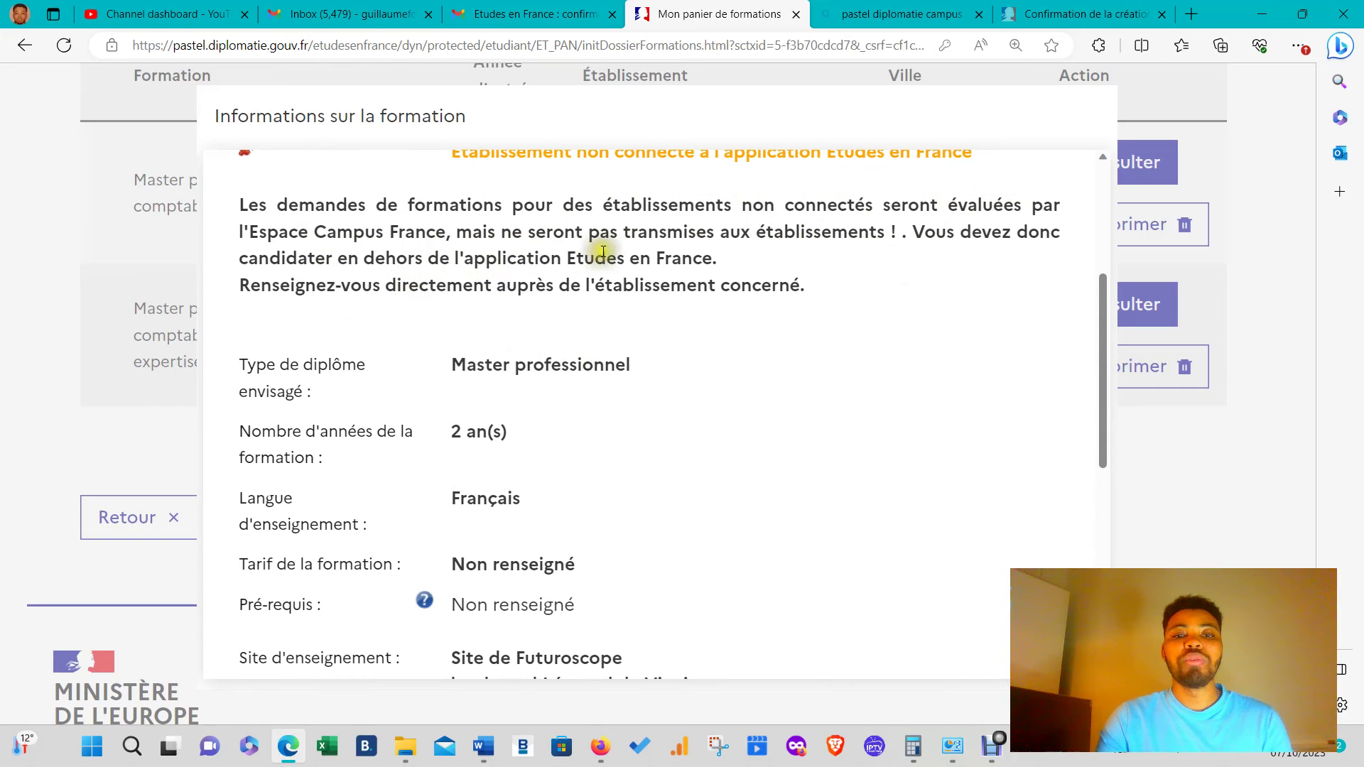
left_click(463, 427)
scroll(703, 326, "down", 2)
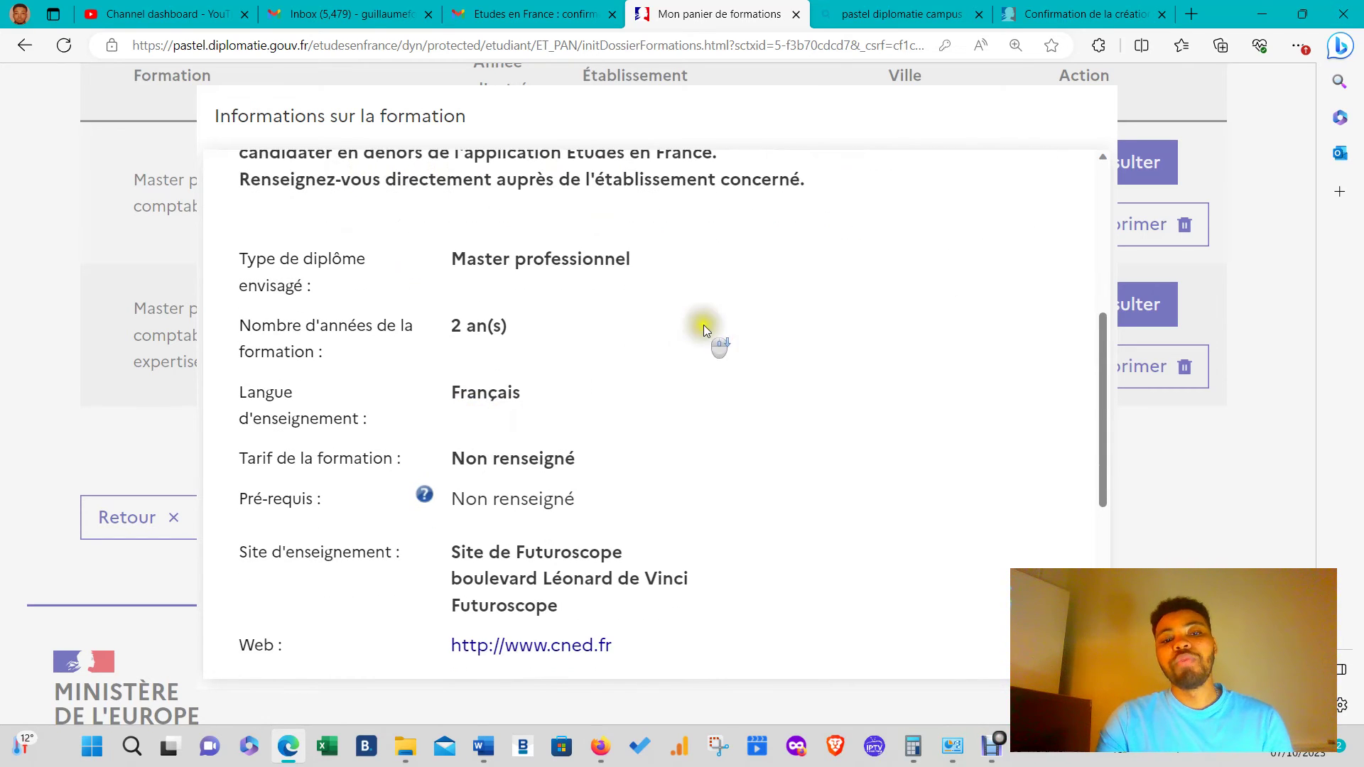
scroll(625, 326, "up", 3)
left_click_drag(540, 363, 748, 364)
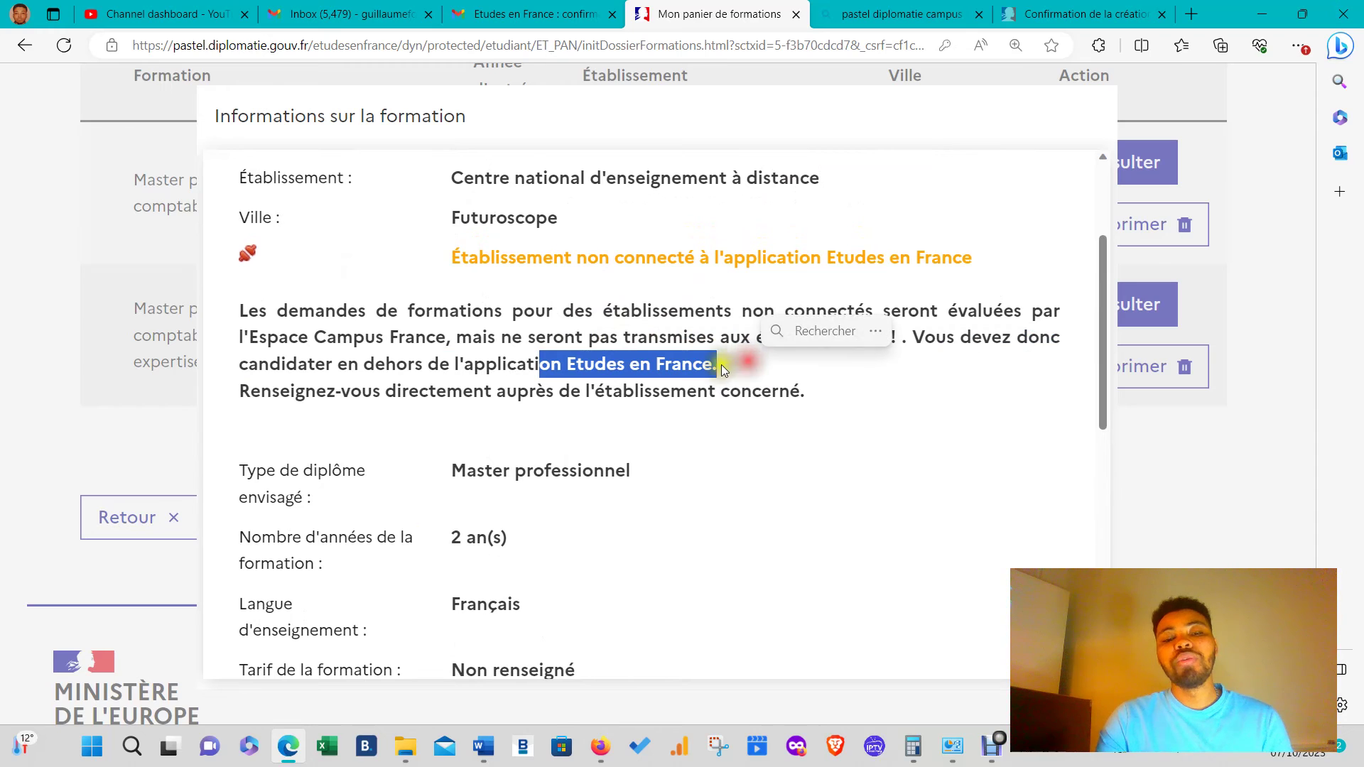
left_click(766, 517)
scroll(756, 497, "down", 5)
scroll(725, 491, "down", 3)
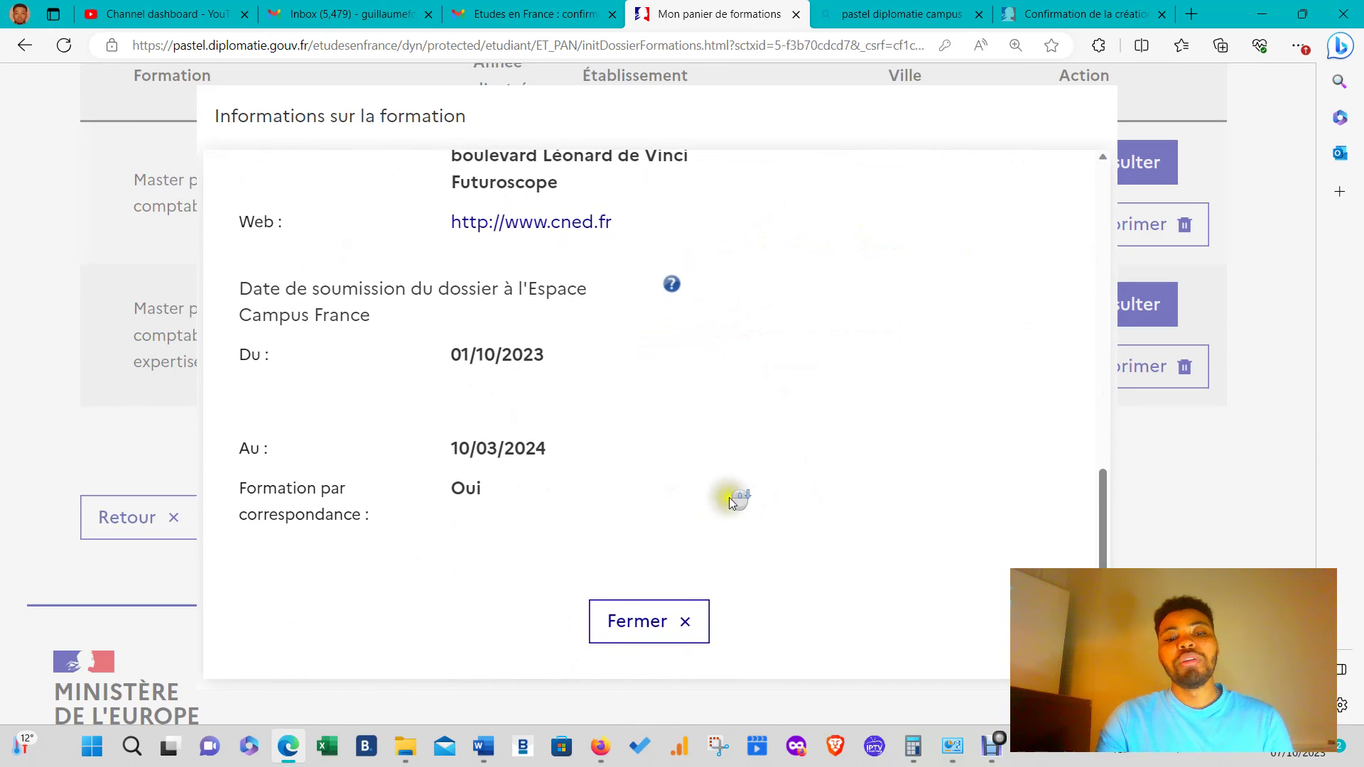
left_click(682, 617)
scroll(929, 336, "down", 2)
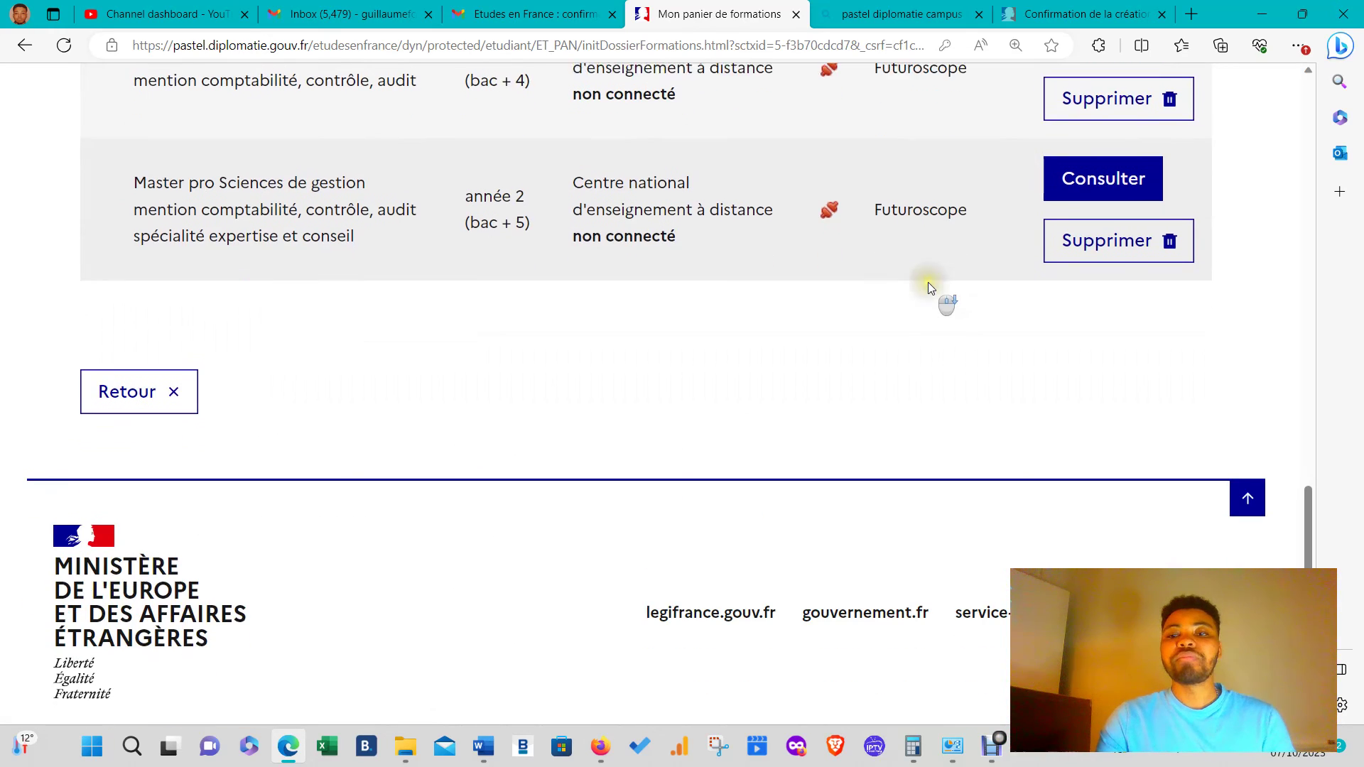
scroll(910, 283, "up", 5)
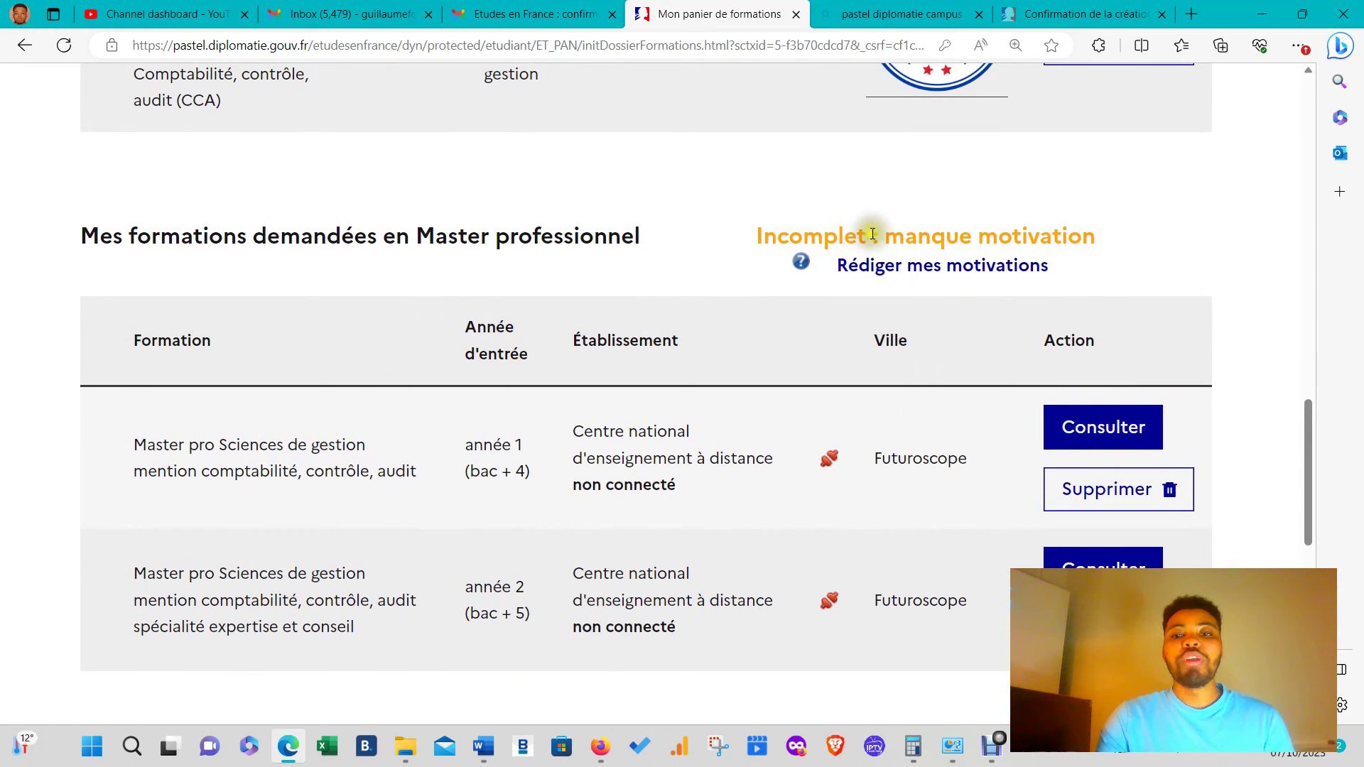
scroll(930, 234, "up", 10)
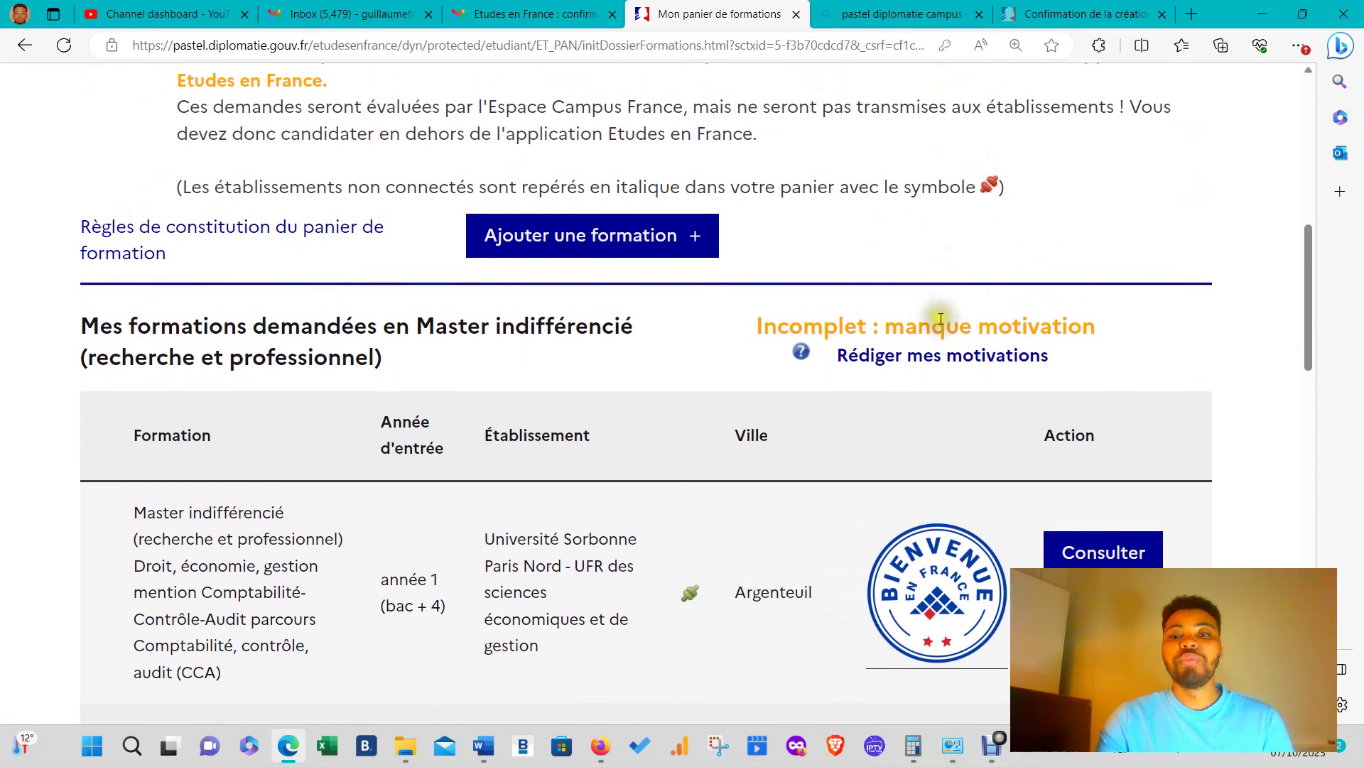
- Open Rédiger mes motivations for the Master indifférencié requests and review the formations listed
left_click(929, 364)
scroll(916, 368, "down", 7)
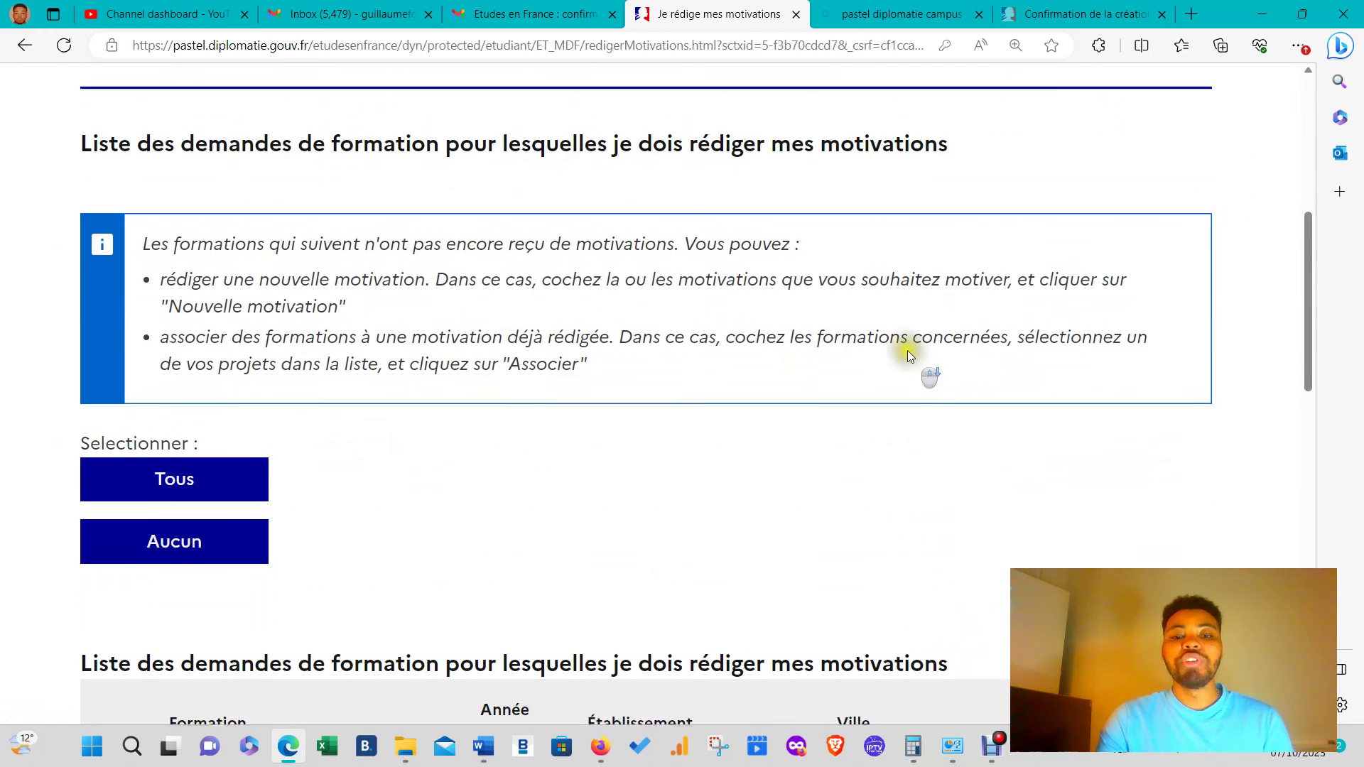
scroll(397, 384, "down", 2)
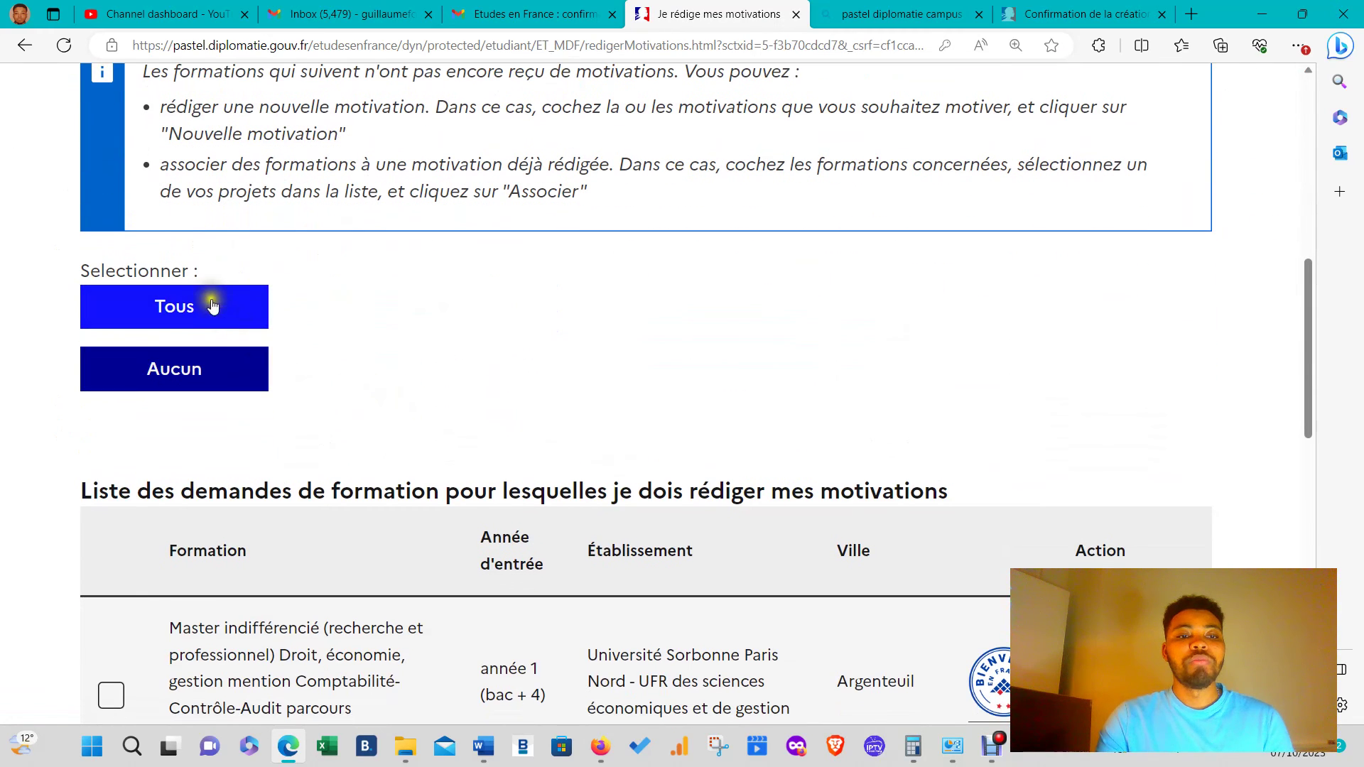
scroll(308, 355, "down", 13)
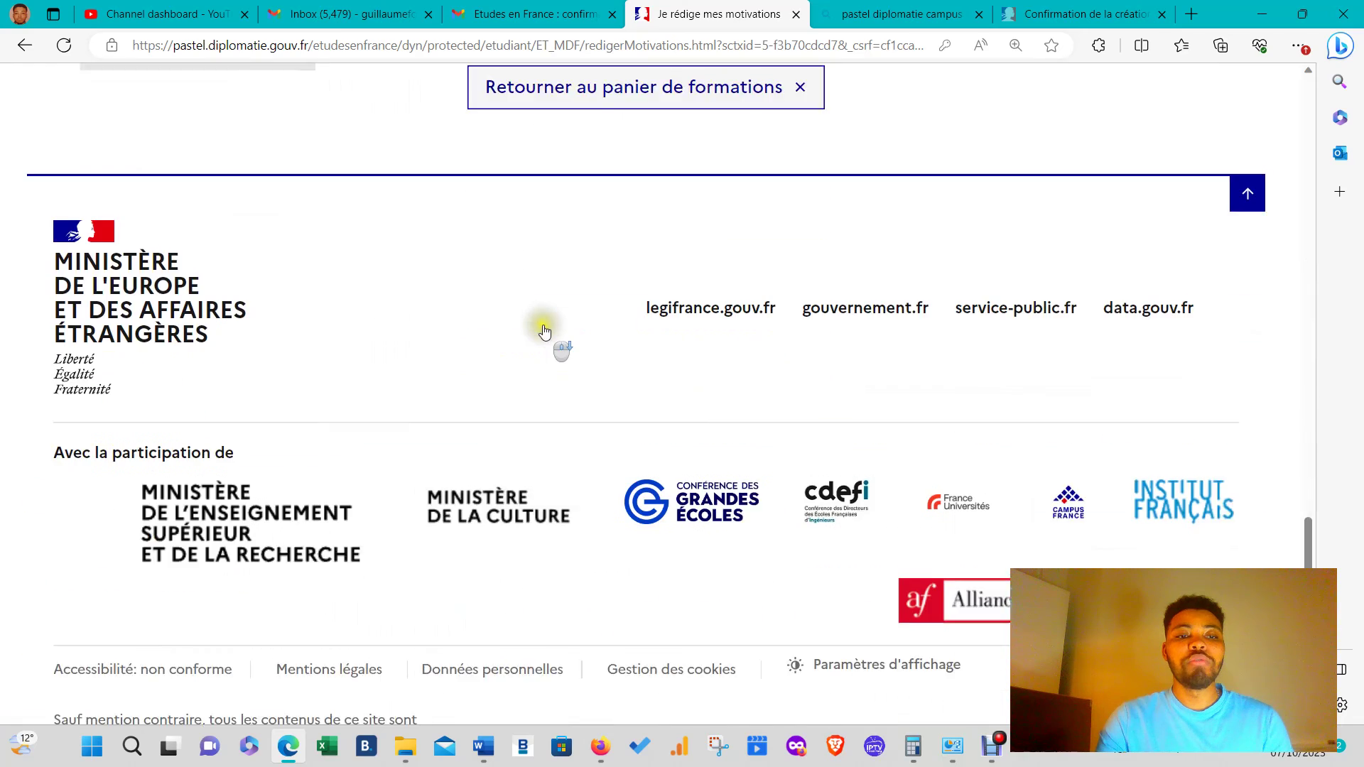
scroll(554, 324, "up", 7)
scroll(565, 321, "up", 9)
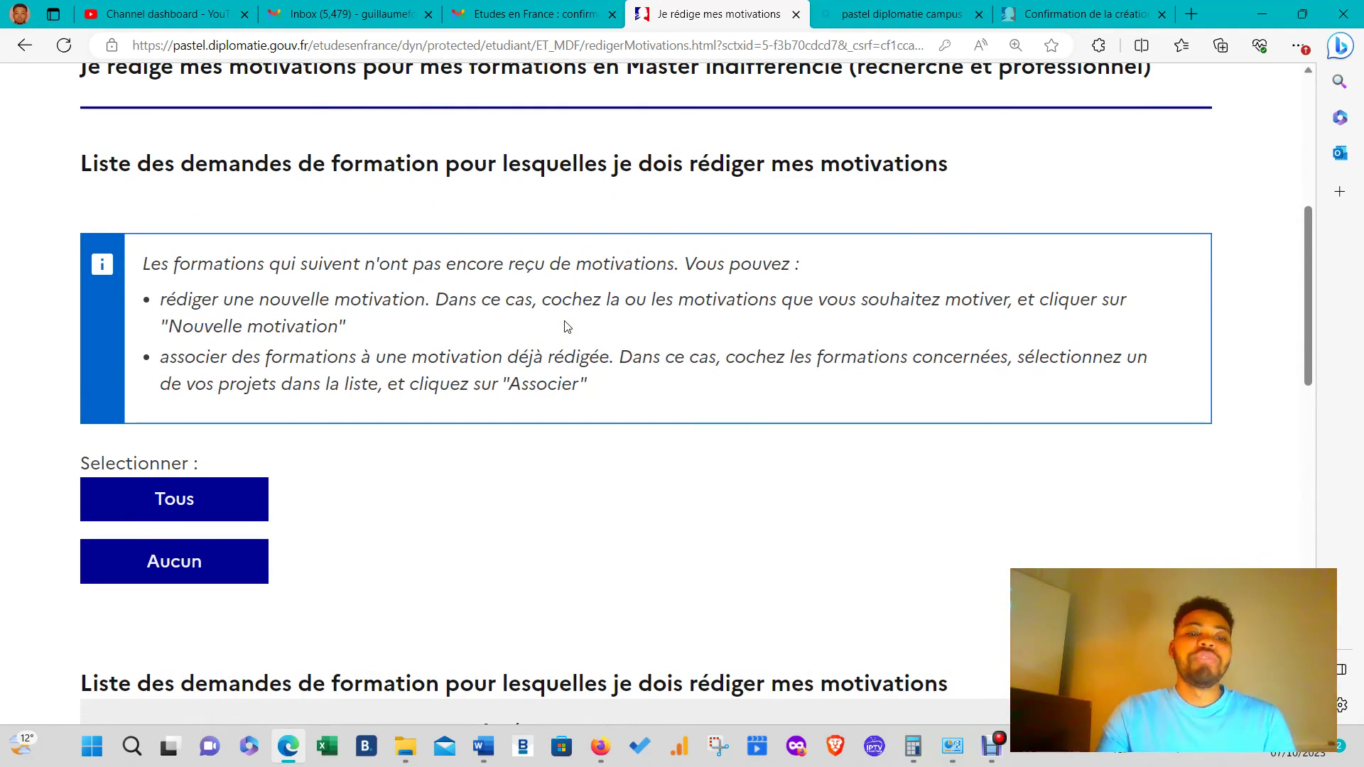
- Tick all formations with Tous, then untick the Villetaneuse row so only Argenteuil remains selected
left_click(155, 488)
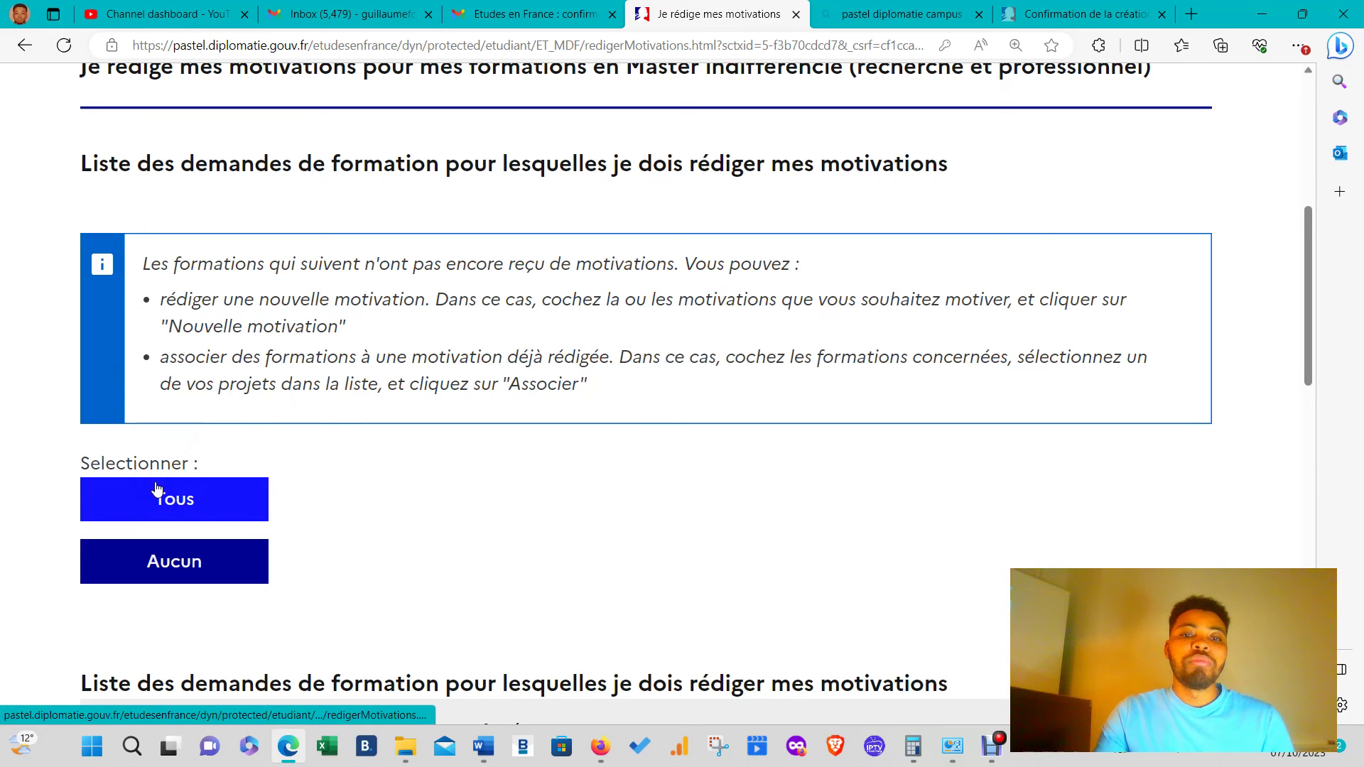
scroll(399, 470, "down", 9)
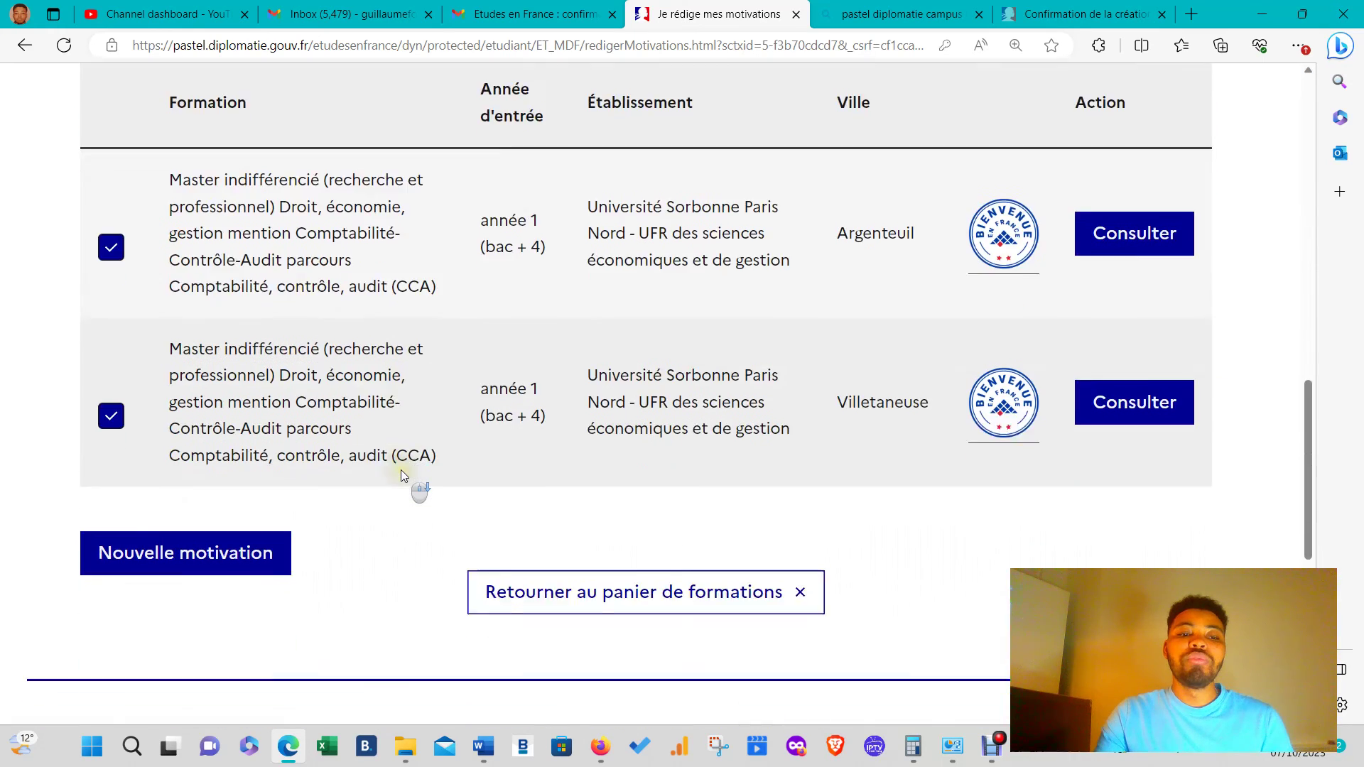
scroll(401, 470, "down", 4)
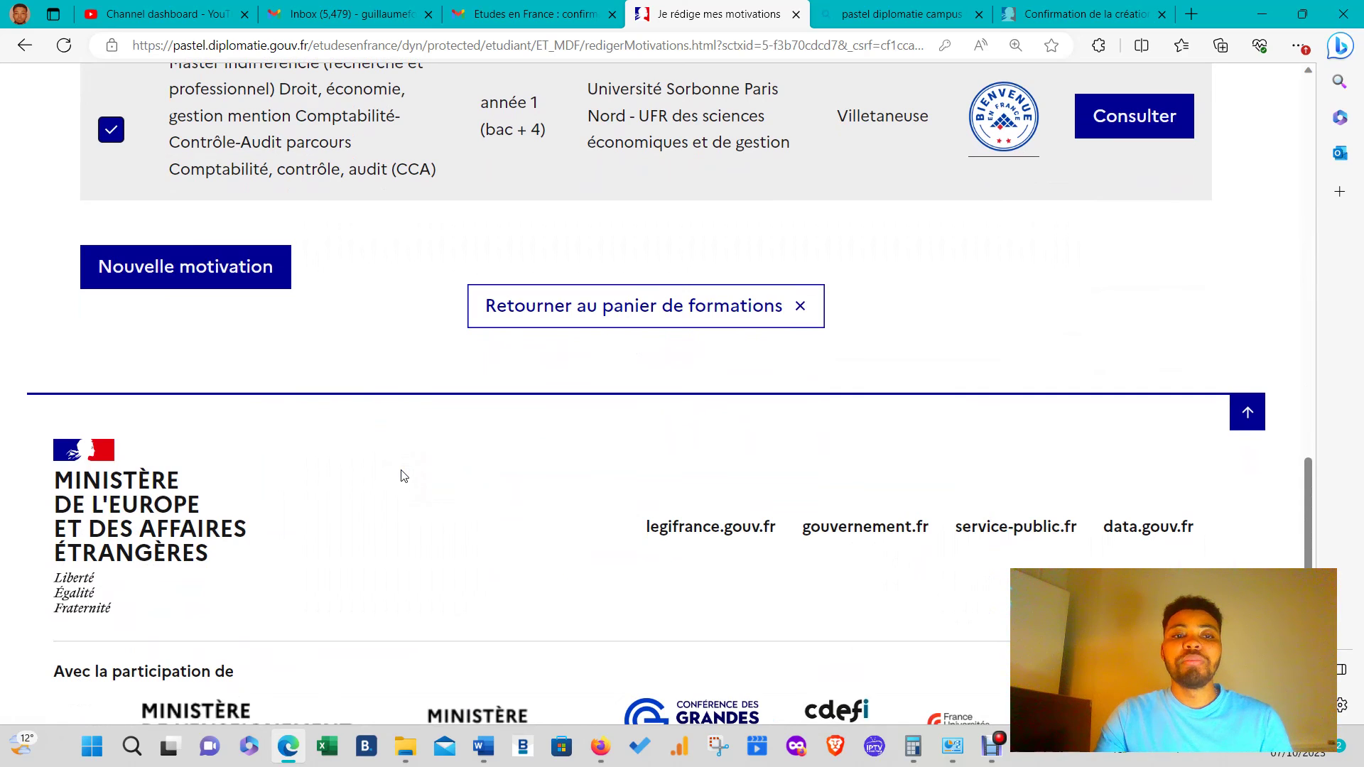
scroll(405, 477, "up", 4)
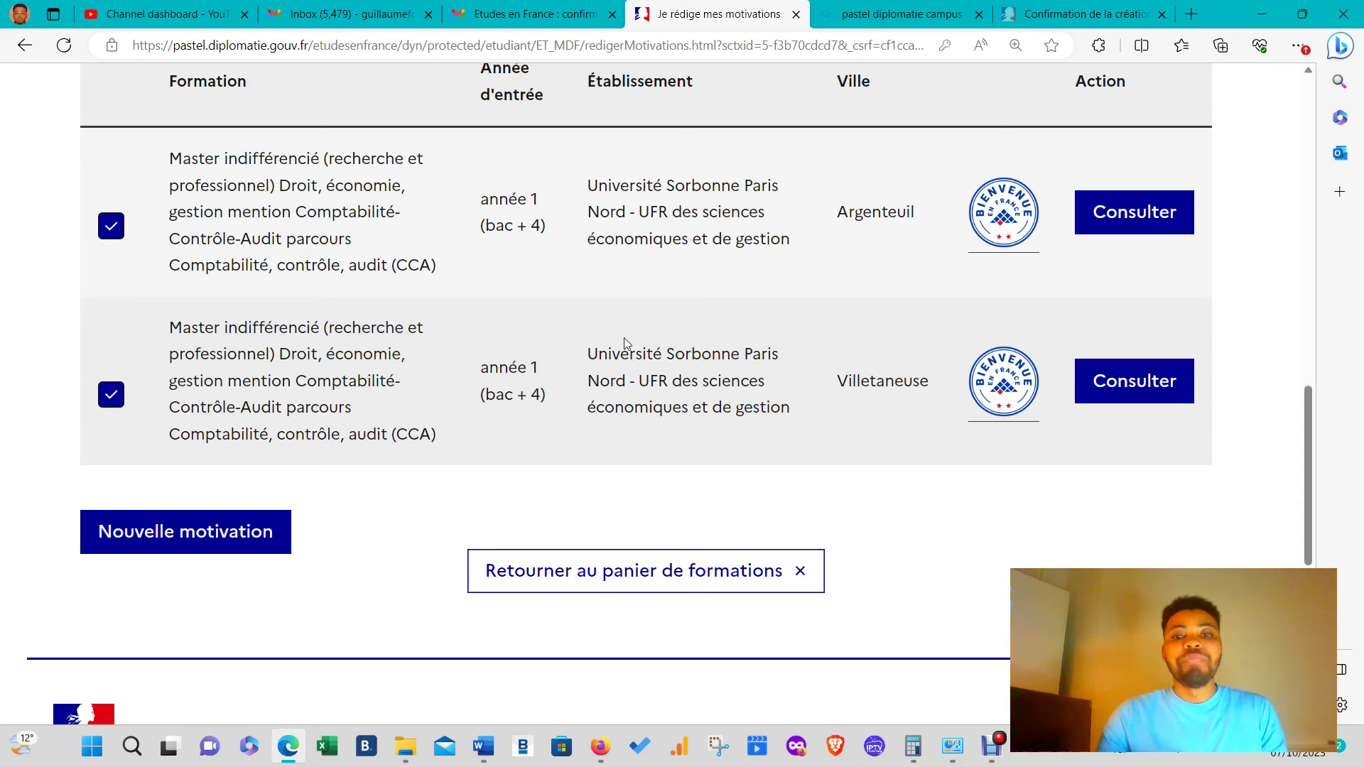
scroll(578, 432, "up", 2)
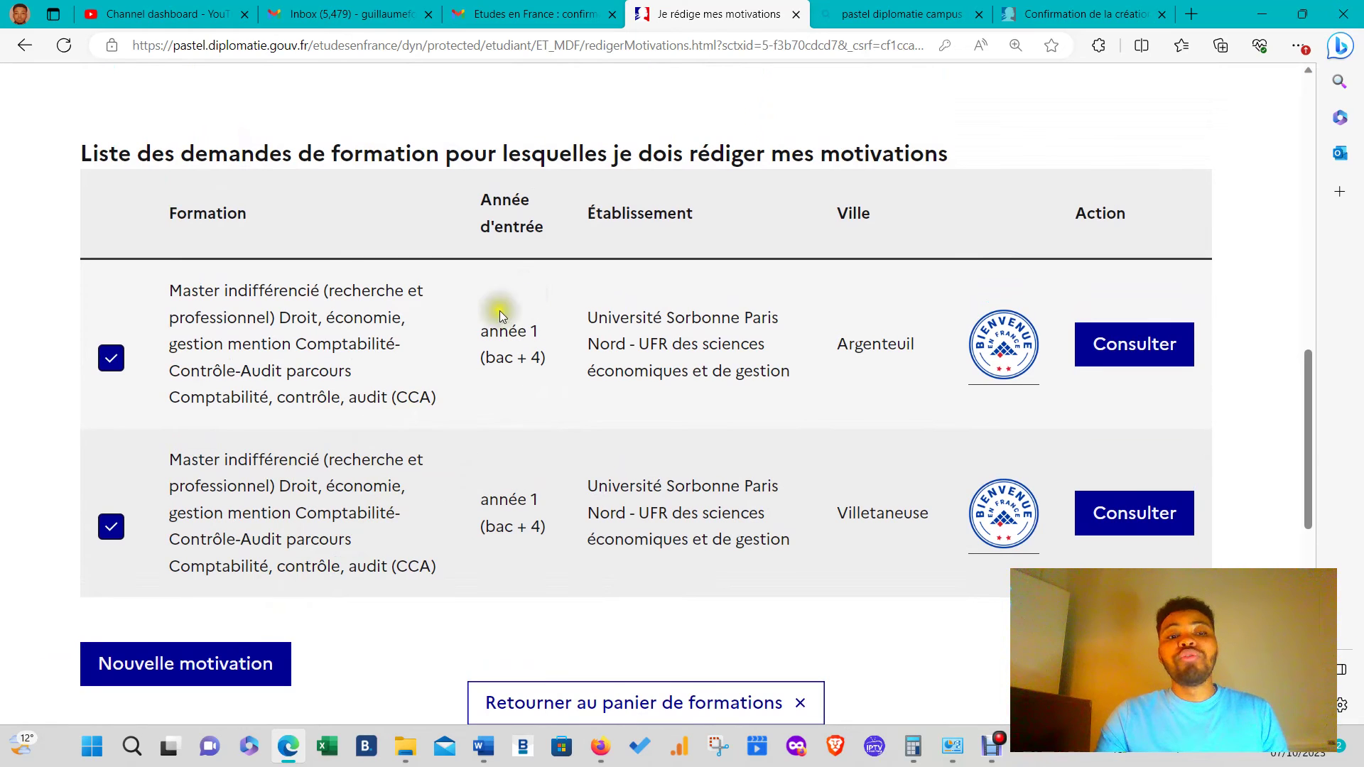
scroll(258, 282, "up", 6)
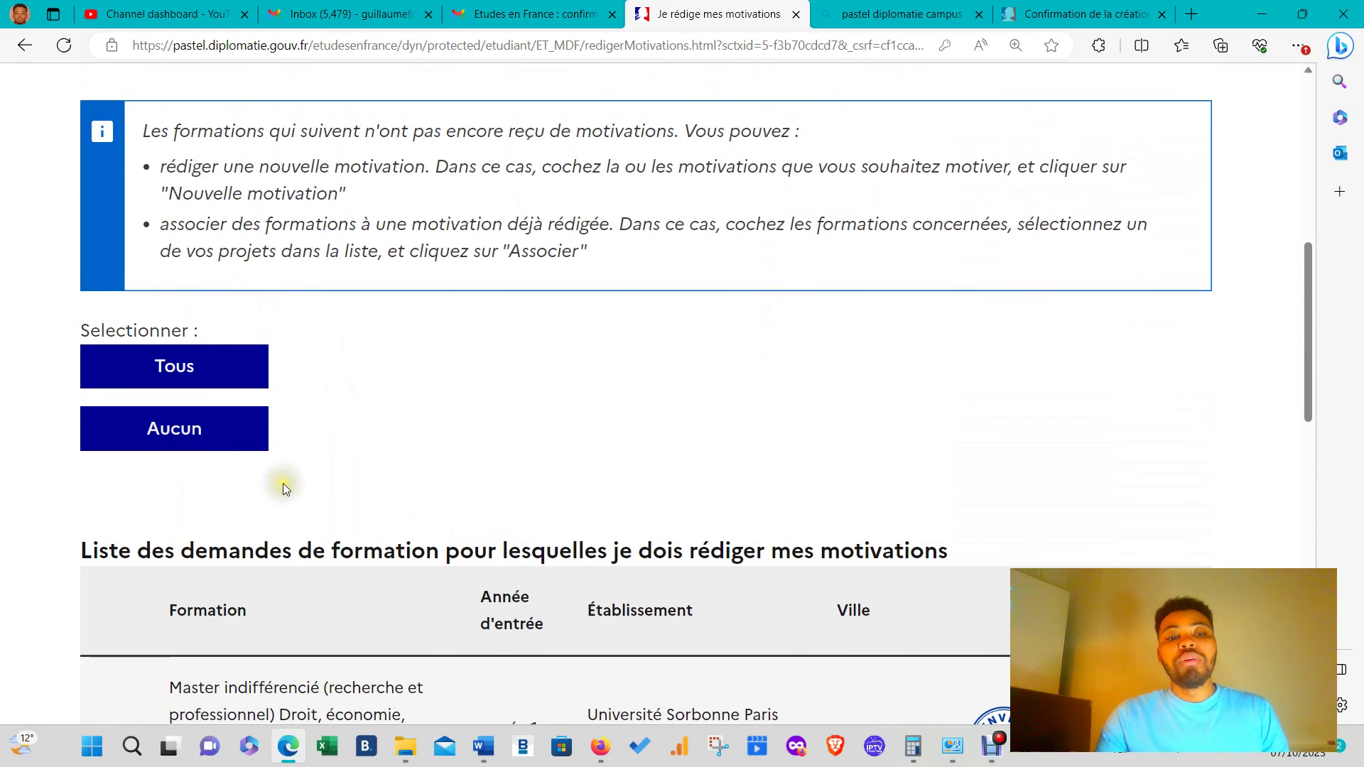
scroll(517, 496, "down", 4)
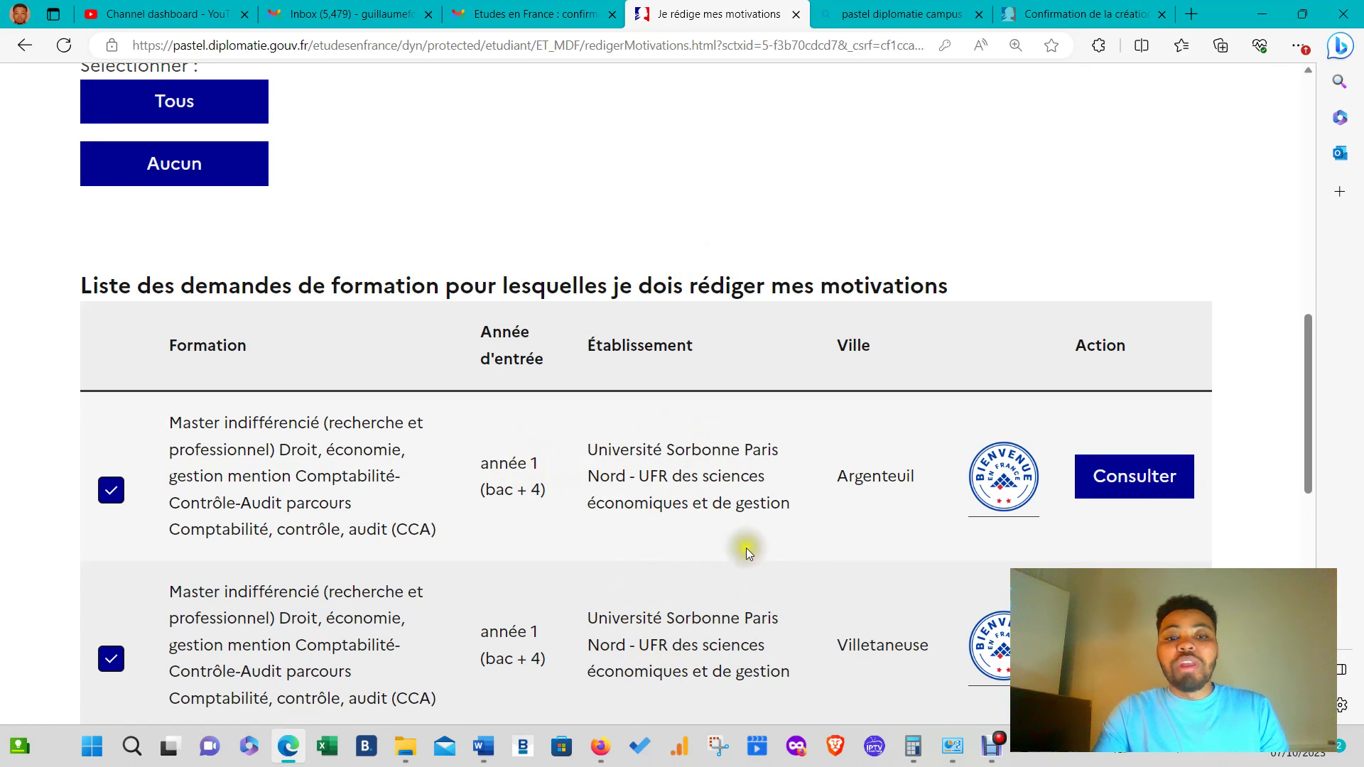
scroll(746, 548, "down", 4)
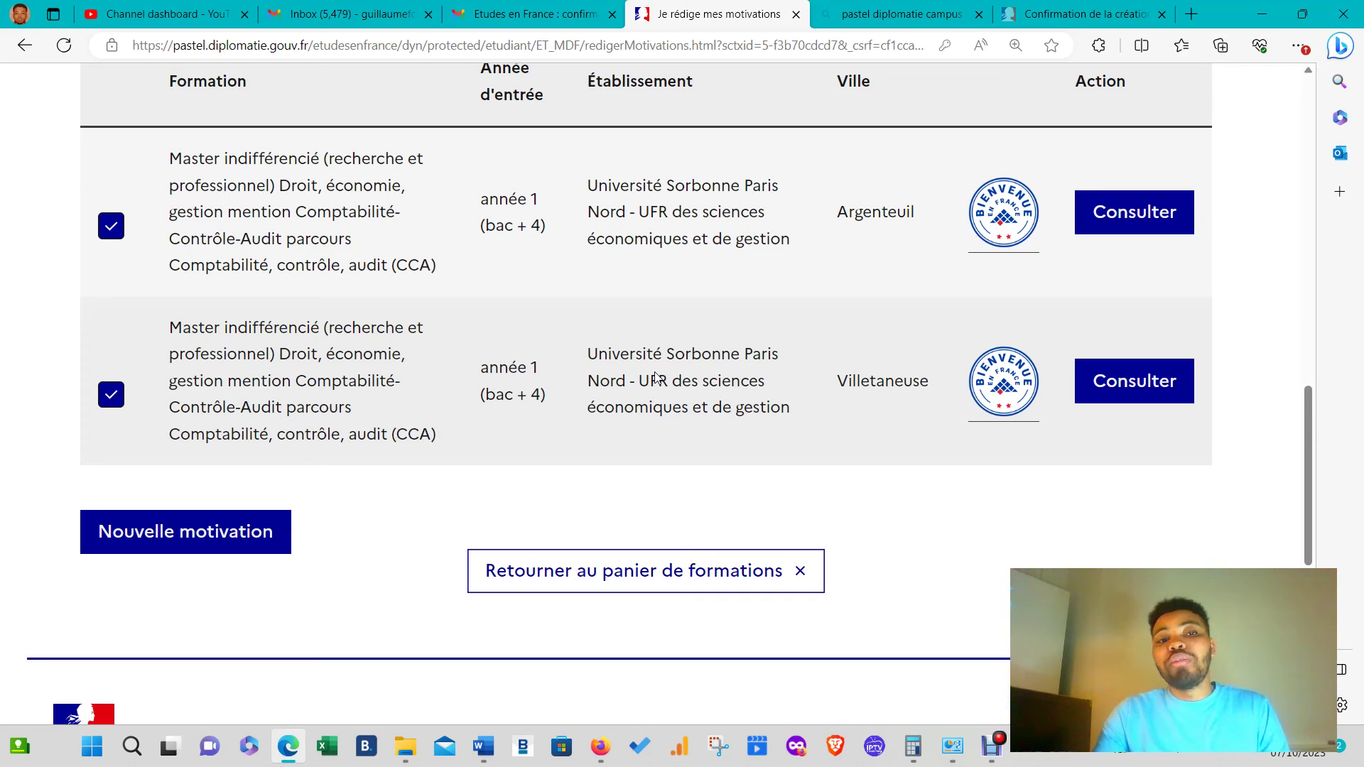
left_click(110, 395)
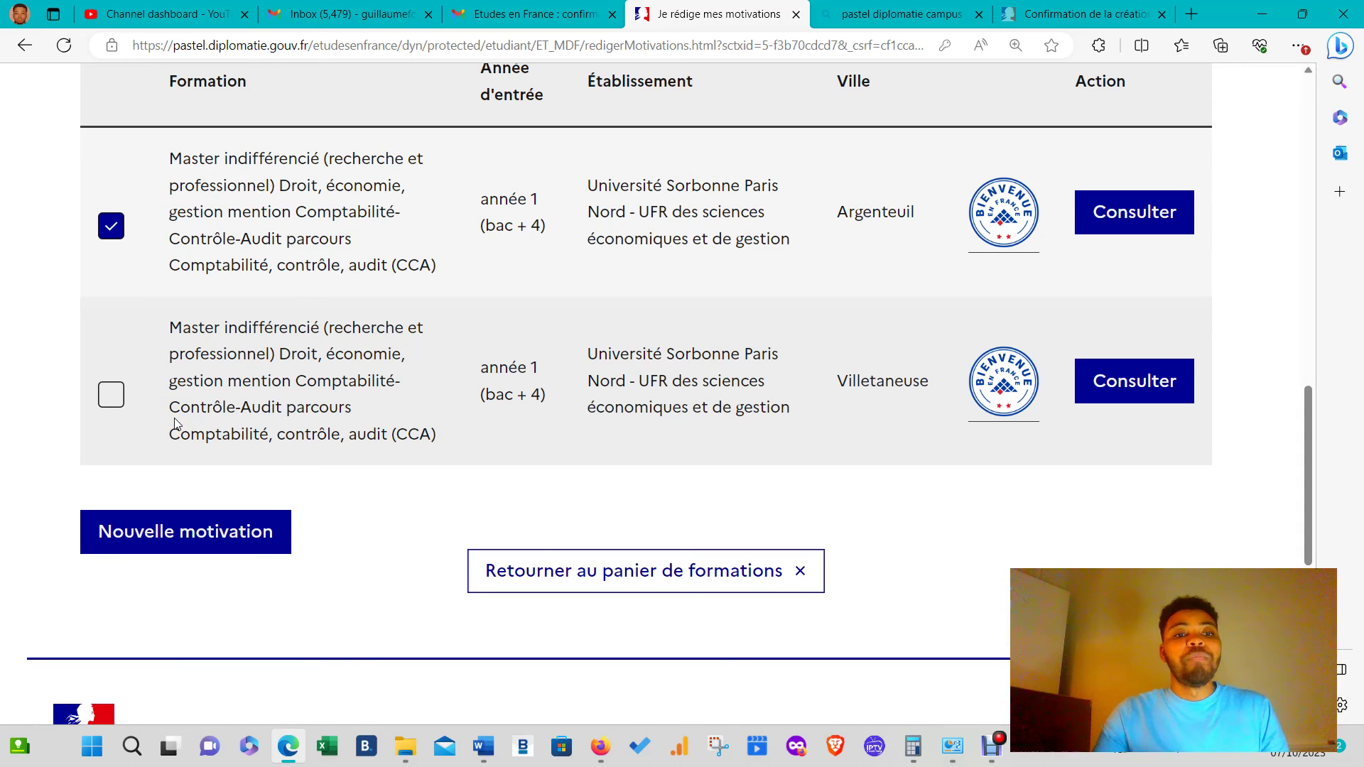
- Re-tick Villetaneuse and start a new motivation titled 'CANDIDATURE MASTER CCA'
left_click(118, 402)
left_click(211, 540)
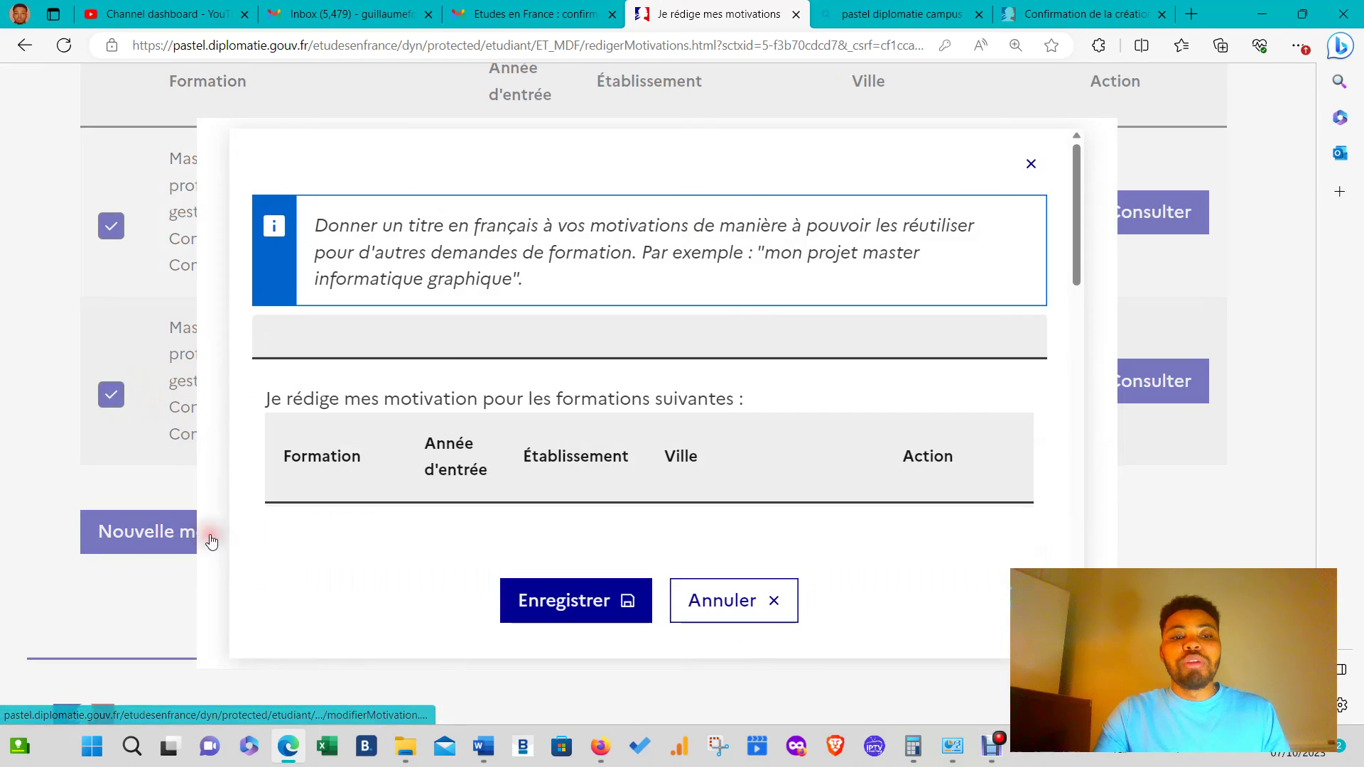
left_click(623, 325)
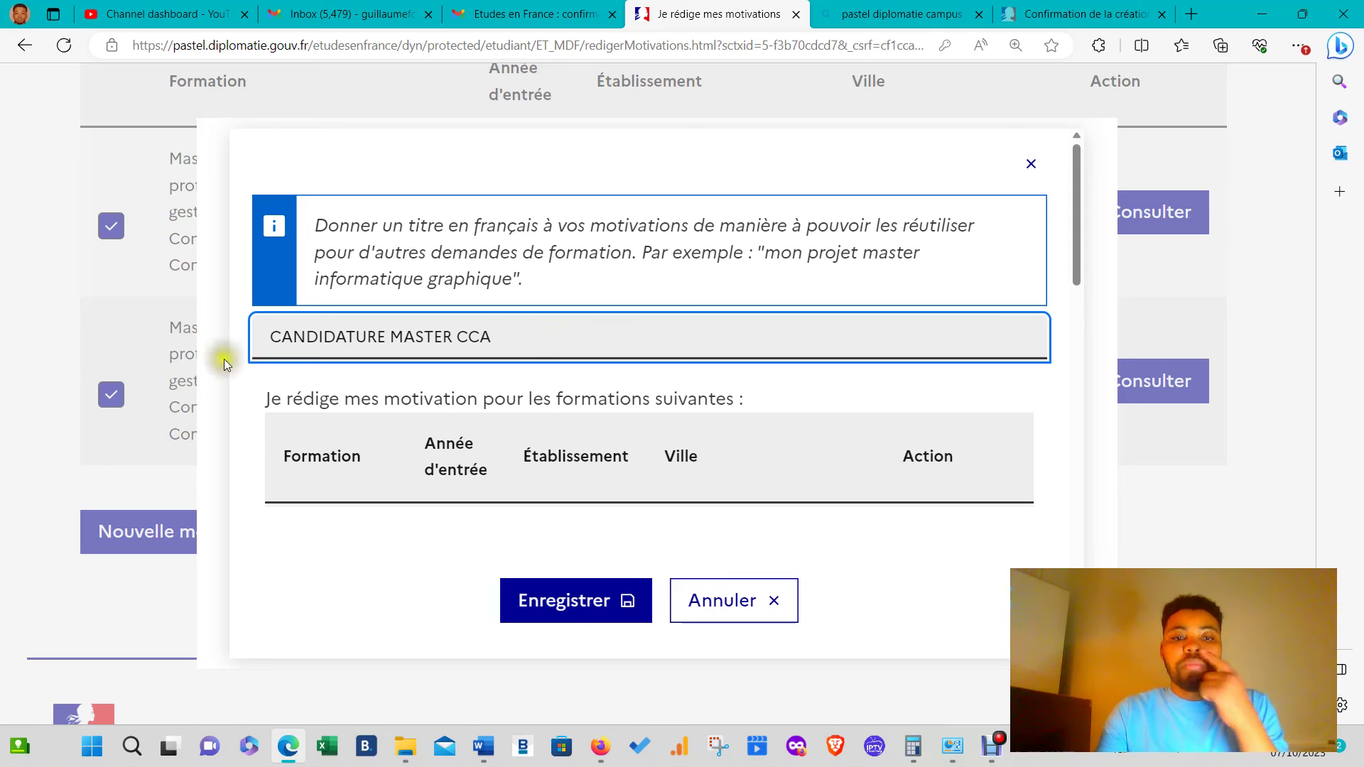
scroll(654, 426, "down", 3)
scroll(654, 426, "down", 11)
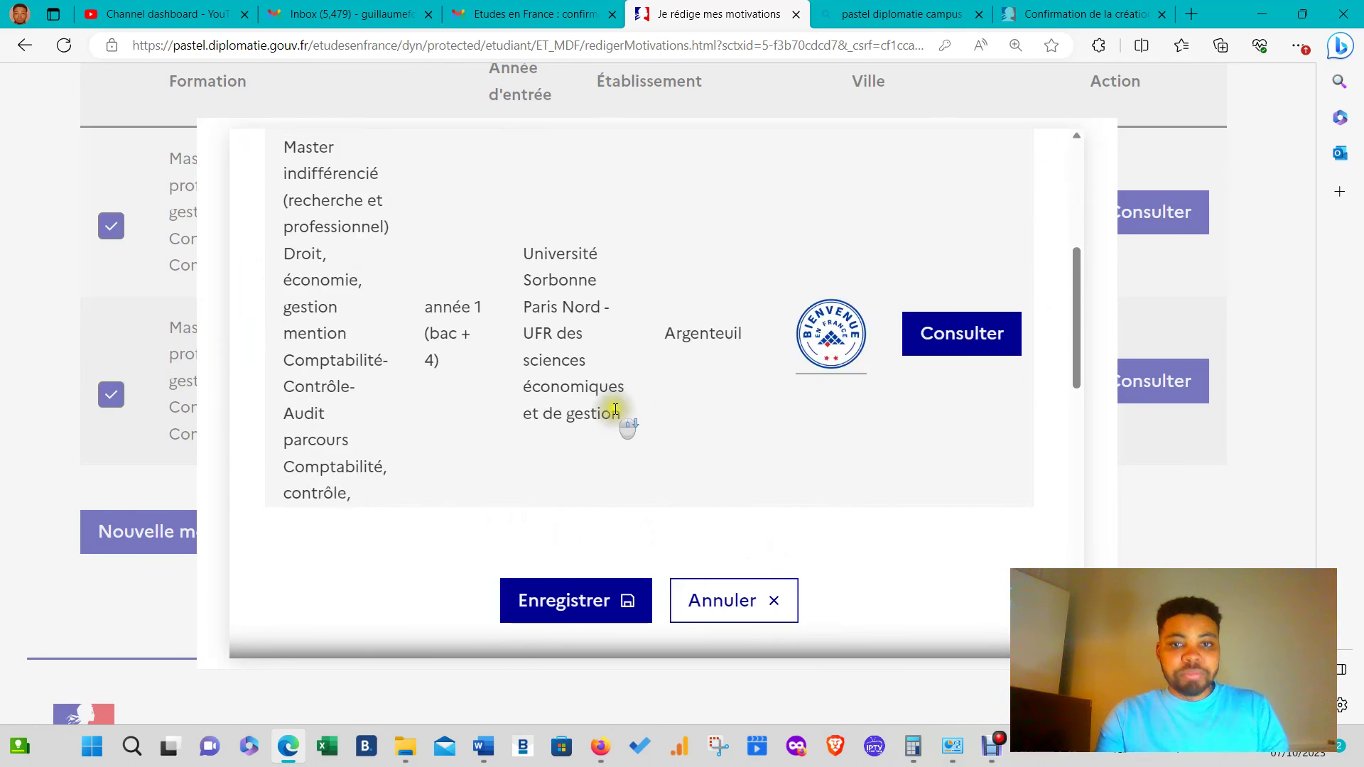
scroll(571, 333, "down", 5)
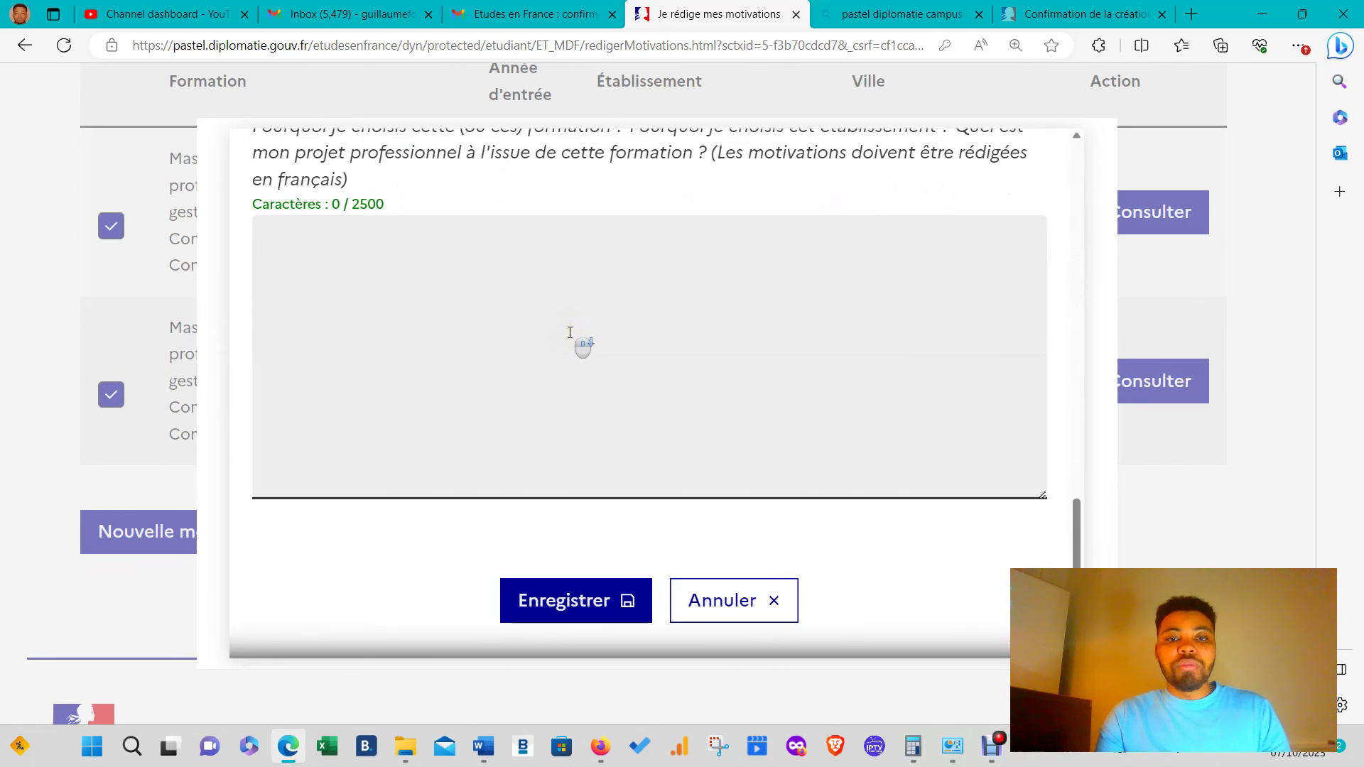
left_click(516, 265)
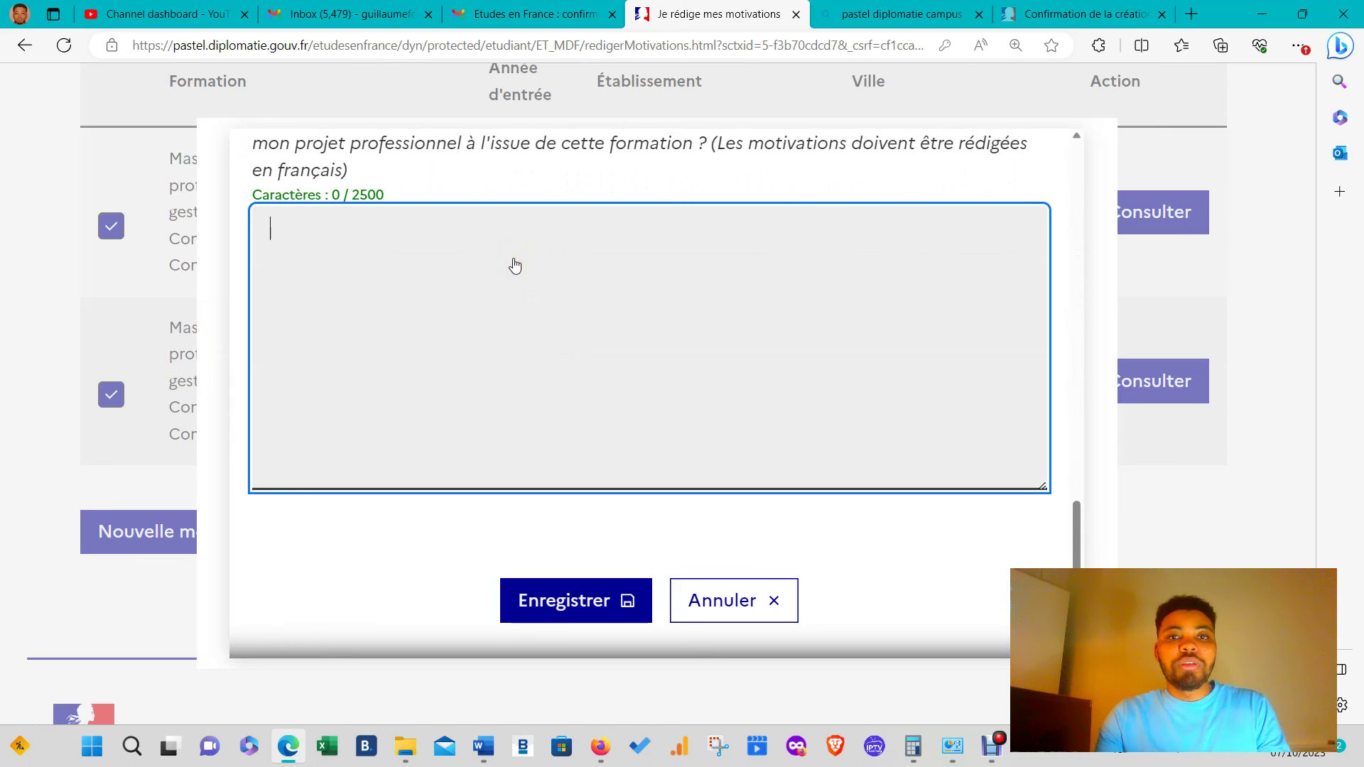
- Copy the body of the account-confirmation email from Gmail, then return to the motivations form
left_click(529, 14)
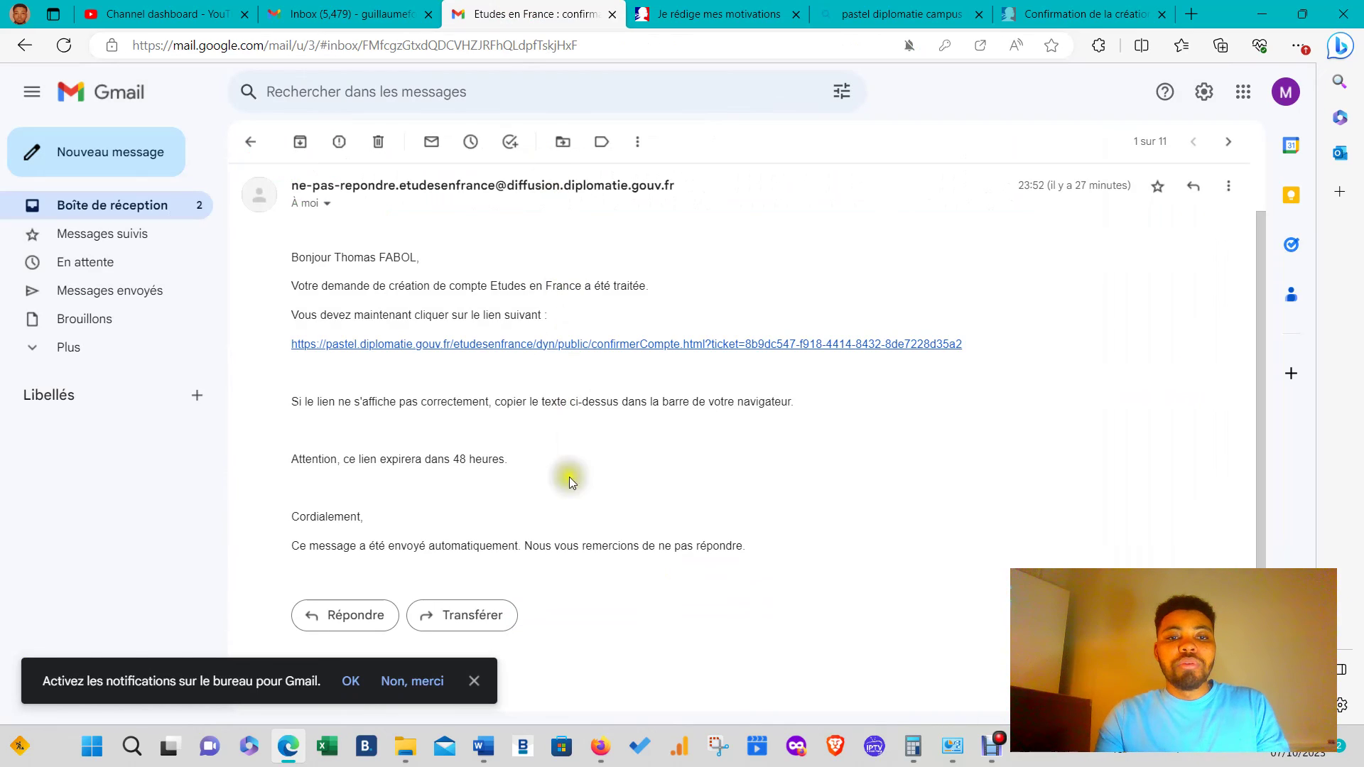
left_click_drag(748, 548, 293, 253)
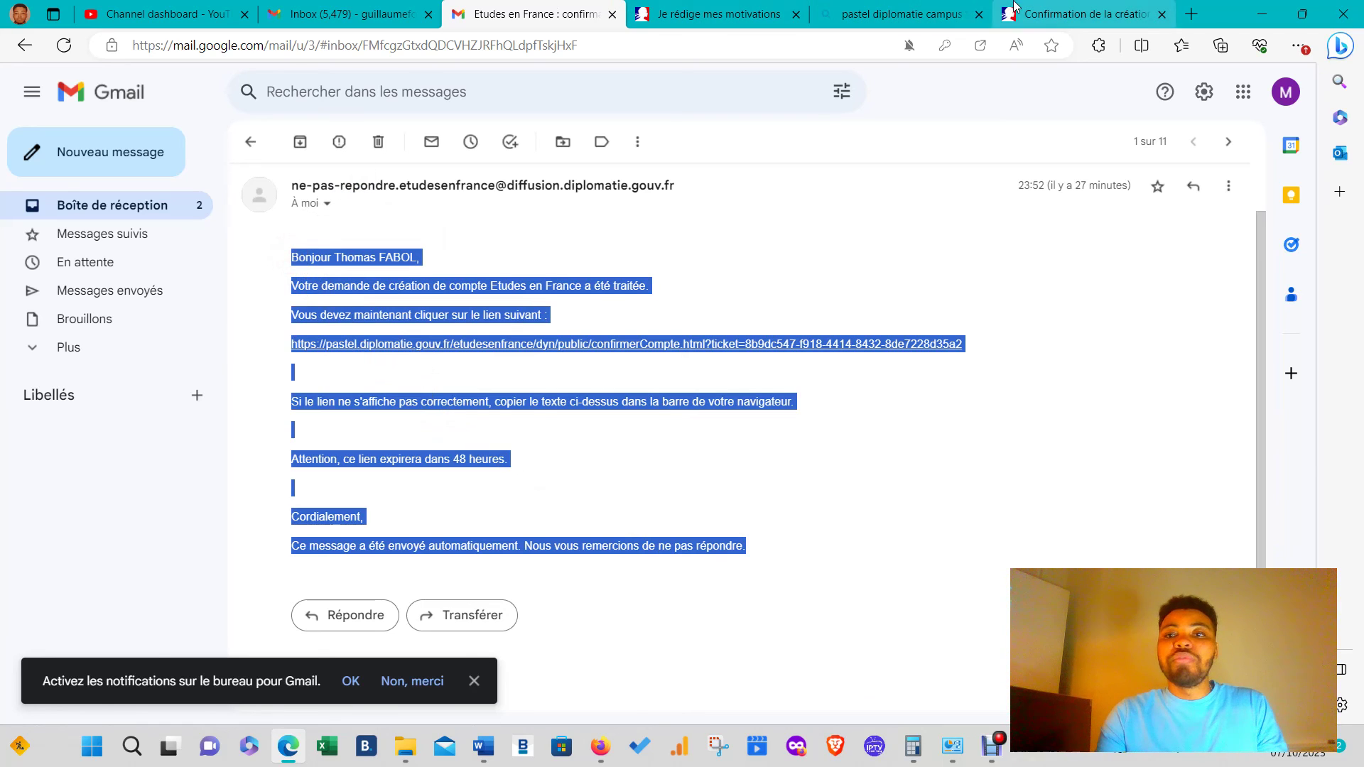
left_click(1080, 15)
left_click(939, 8)
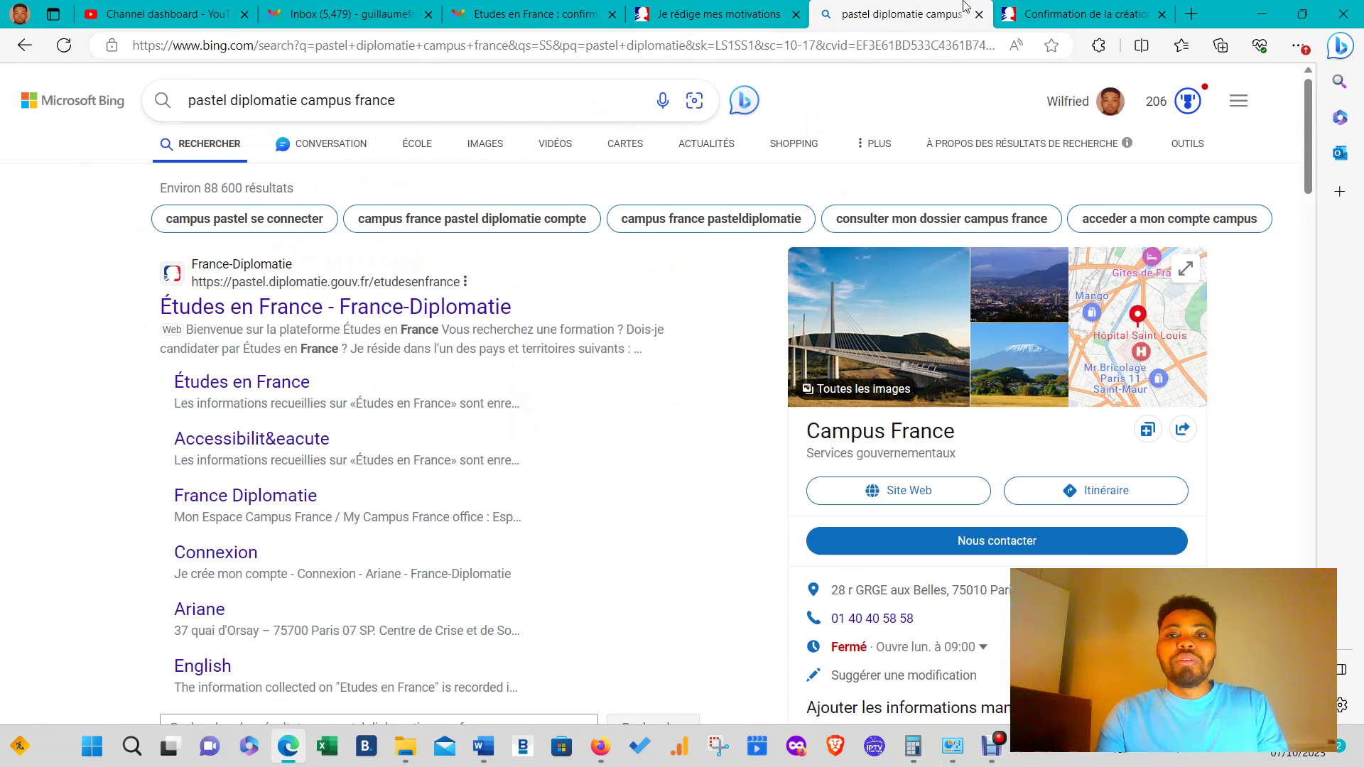
left_click(731, 20)
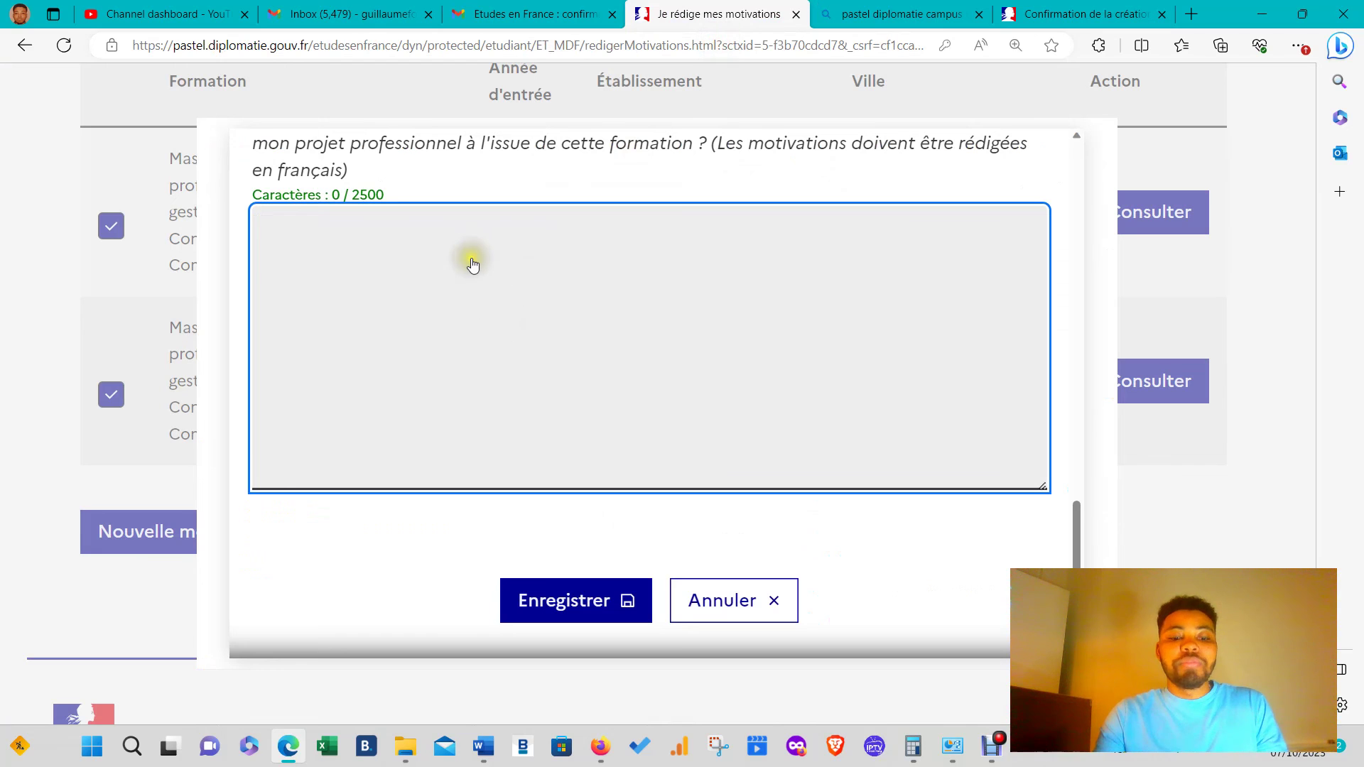
- Paste the copied email text as the Master CCA motivation and save it
key("ctrl+v")
left_click(551, 621)
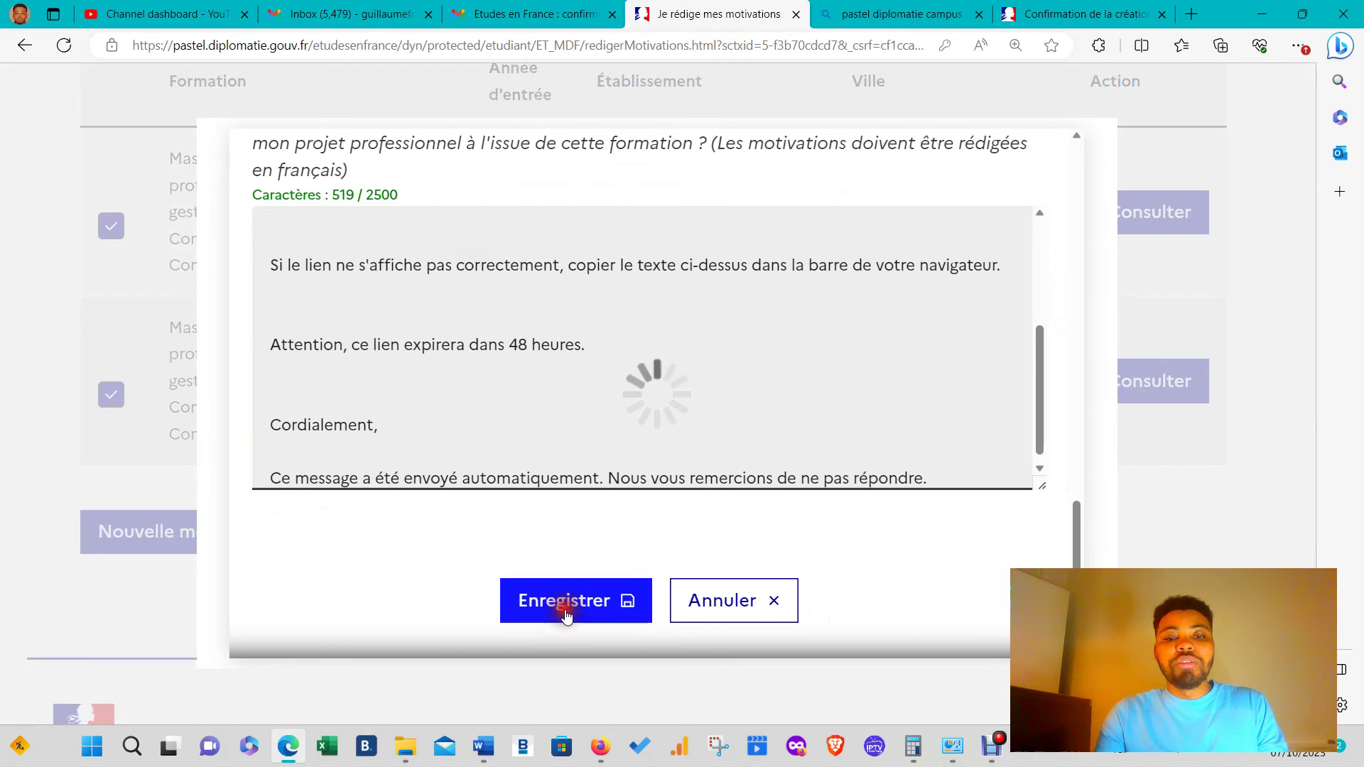
scroll(572, 533, "down", 6)
scroll(572, 533, "up", 6)
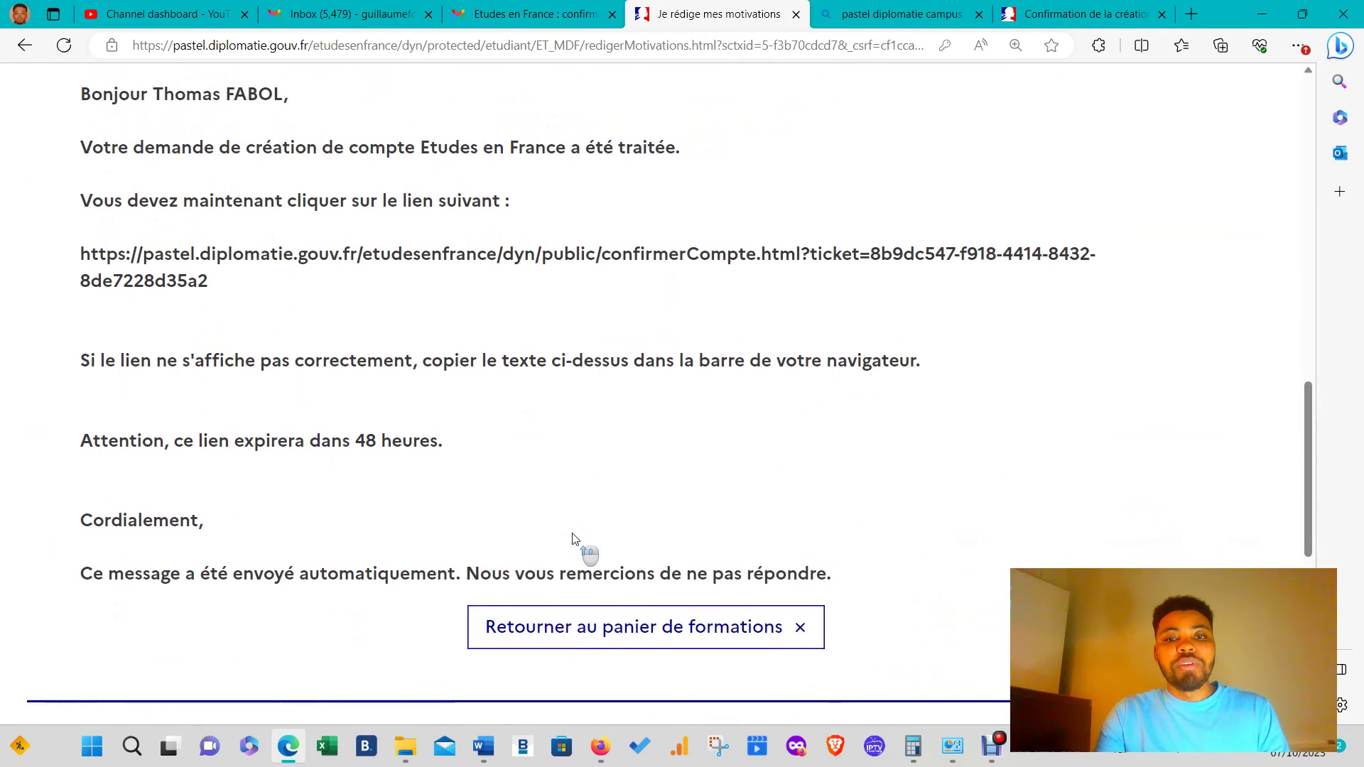
- Return to the formations basket and scroll to the Master professionnel section
left_click(664, 641)
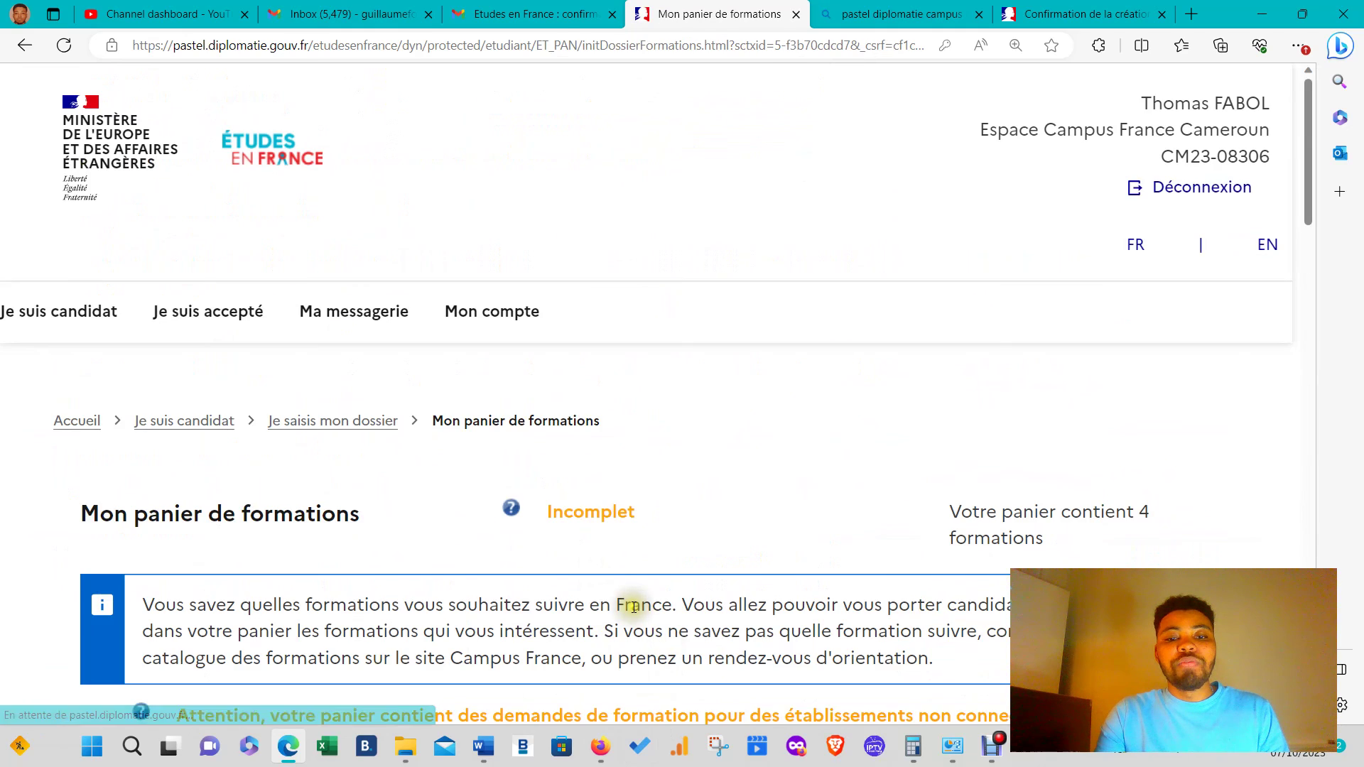
scroll(676, 624, "down", 7)
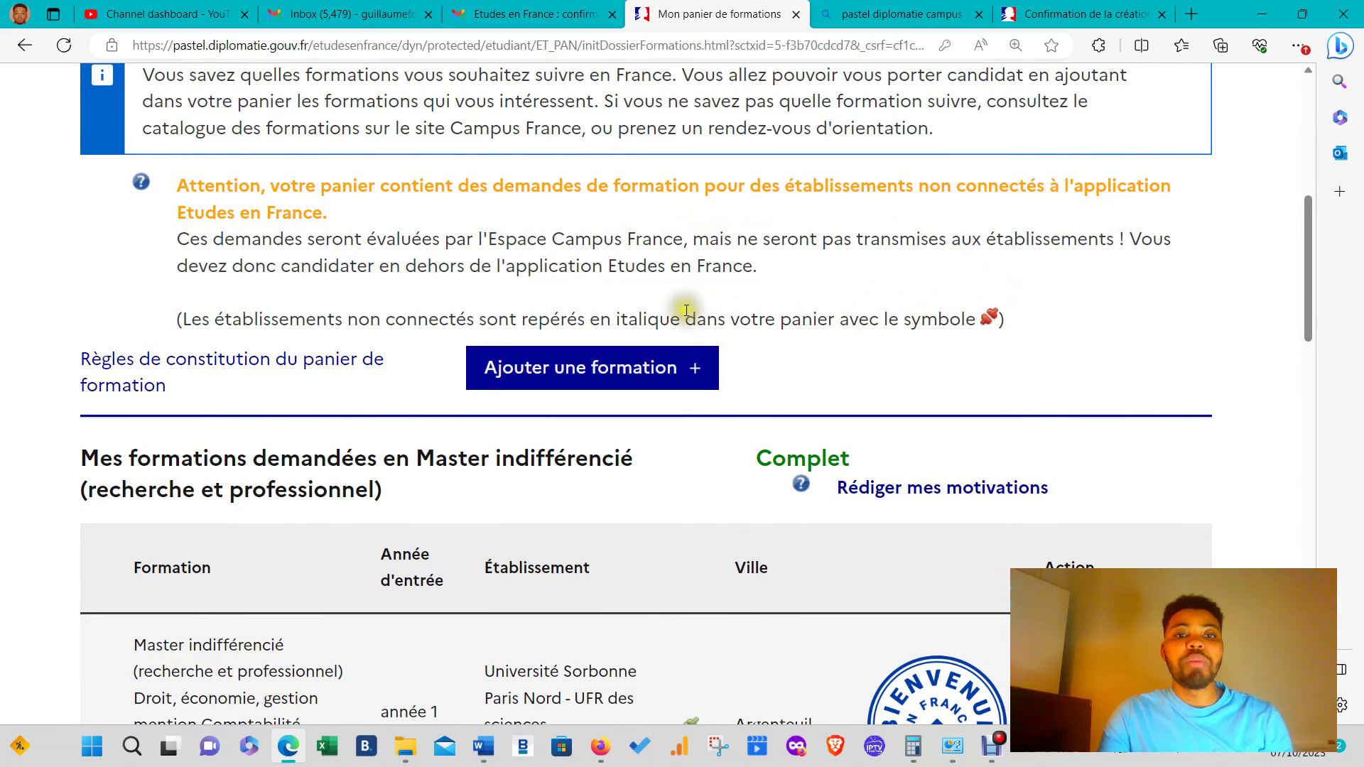
scroll(1023, 497, "down", 3)
scroll(1023, 498, "down", 3)
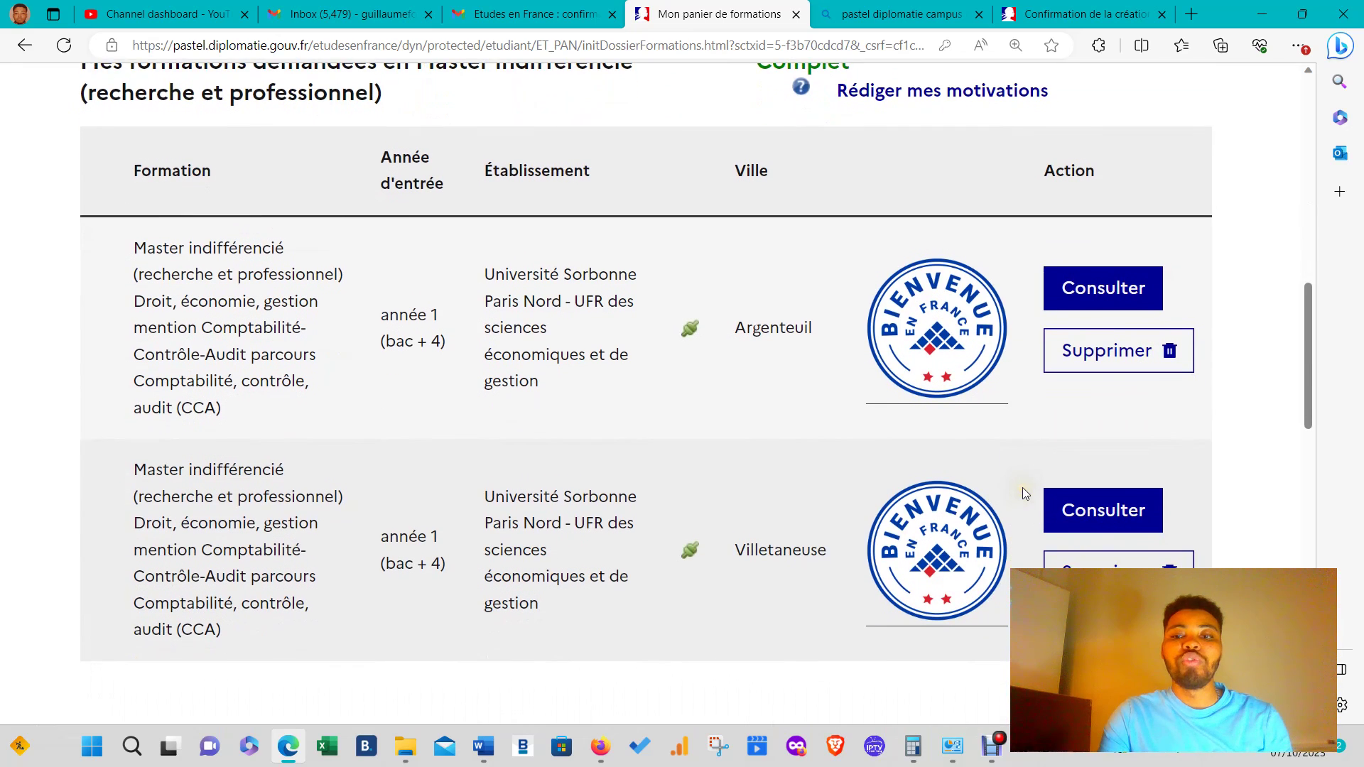
scroll(970, 482, "down", 13)
scroll(962, 493, "down", 2)
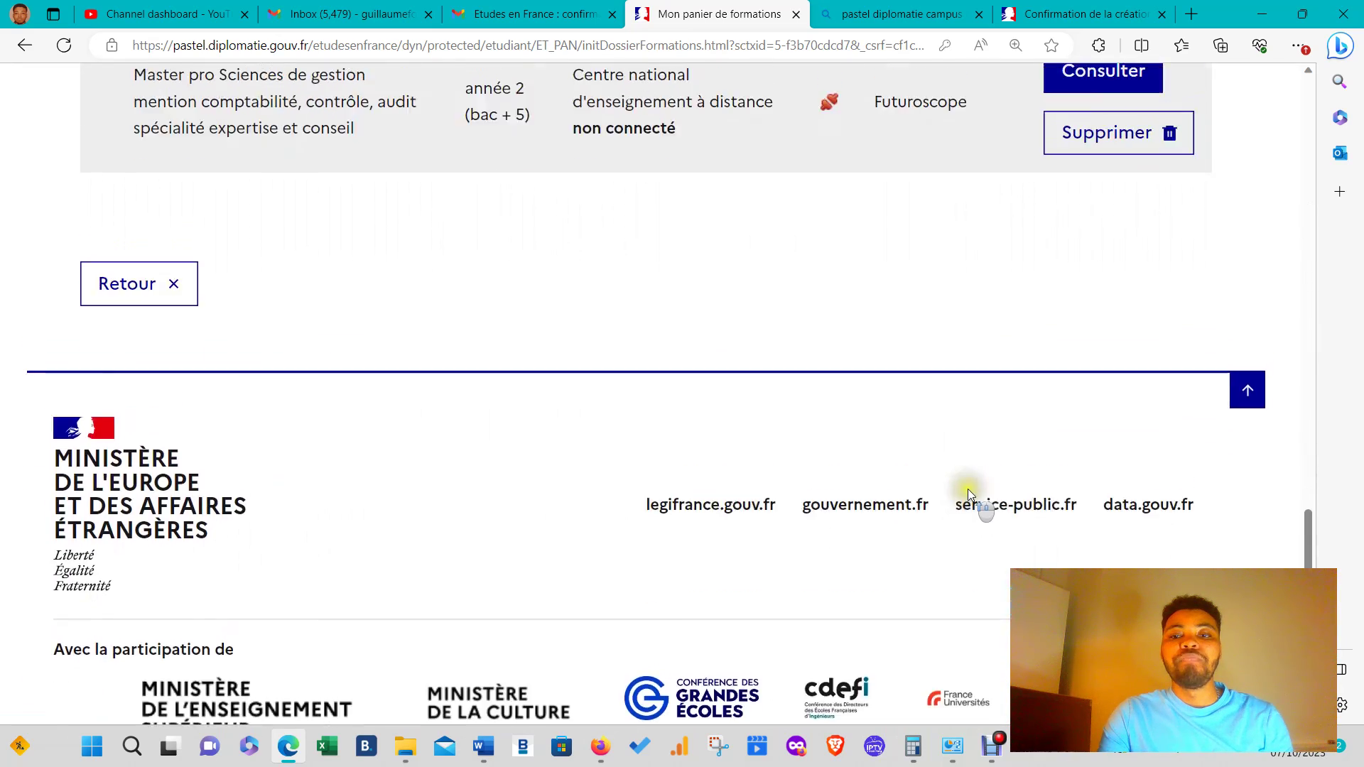
scroll(967, 489, "up", 7)
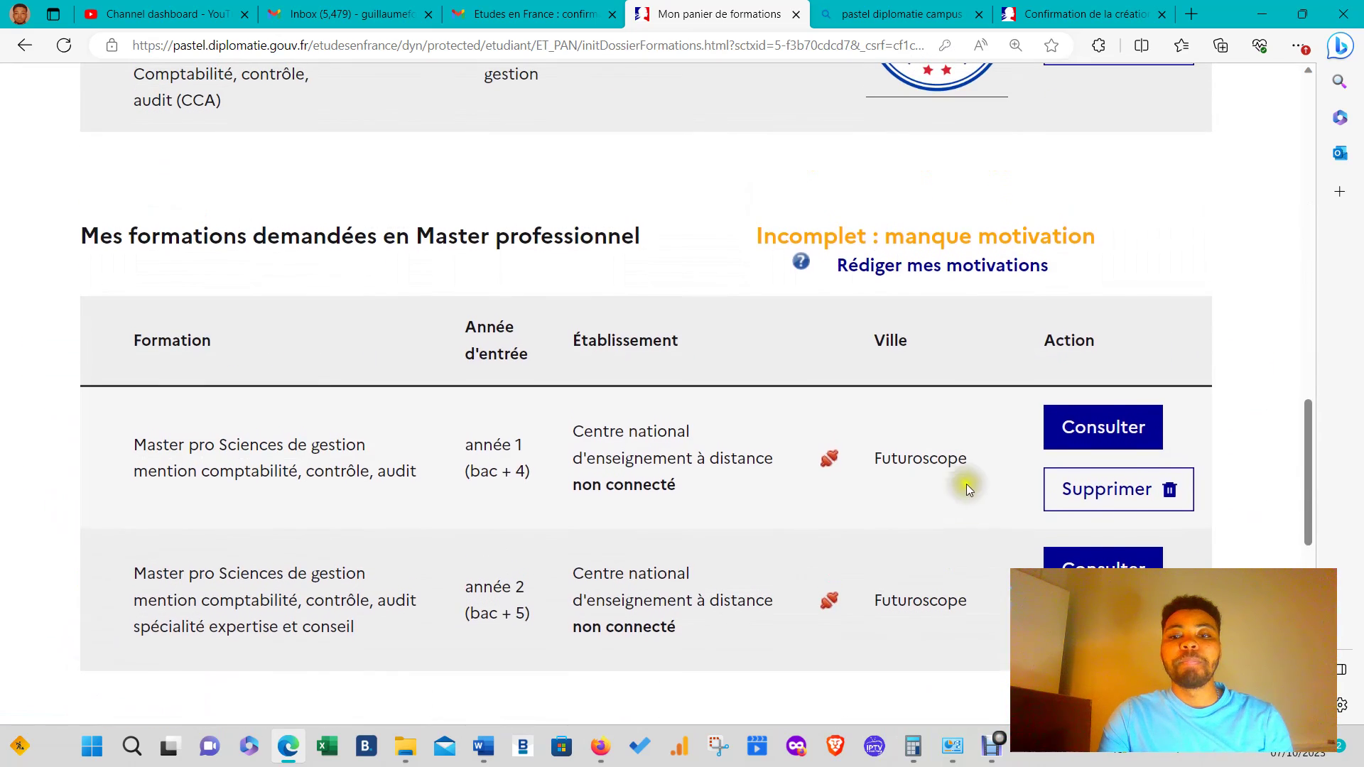
- Open motivations for the Master professionnel formations and tick both with Tous
left_click(864, 265)
scroll(447, 679, "down", 6)
scroll(446, 678, "down", 8)
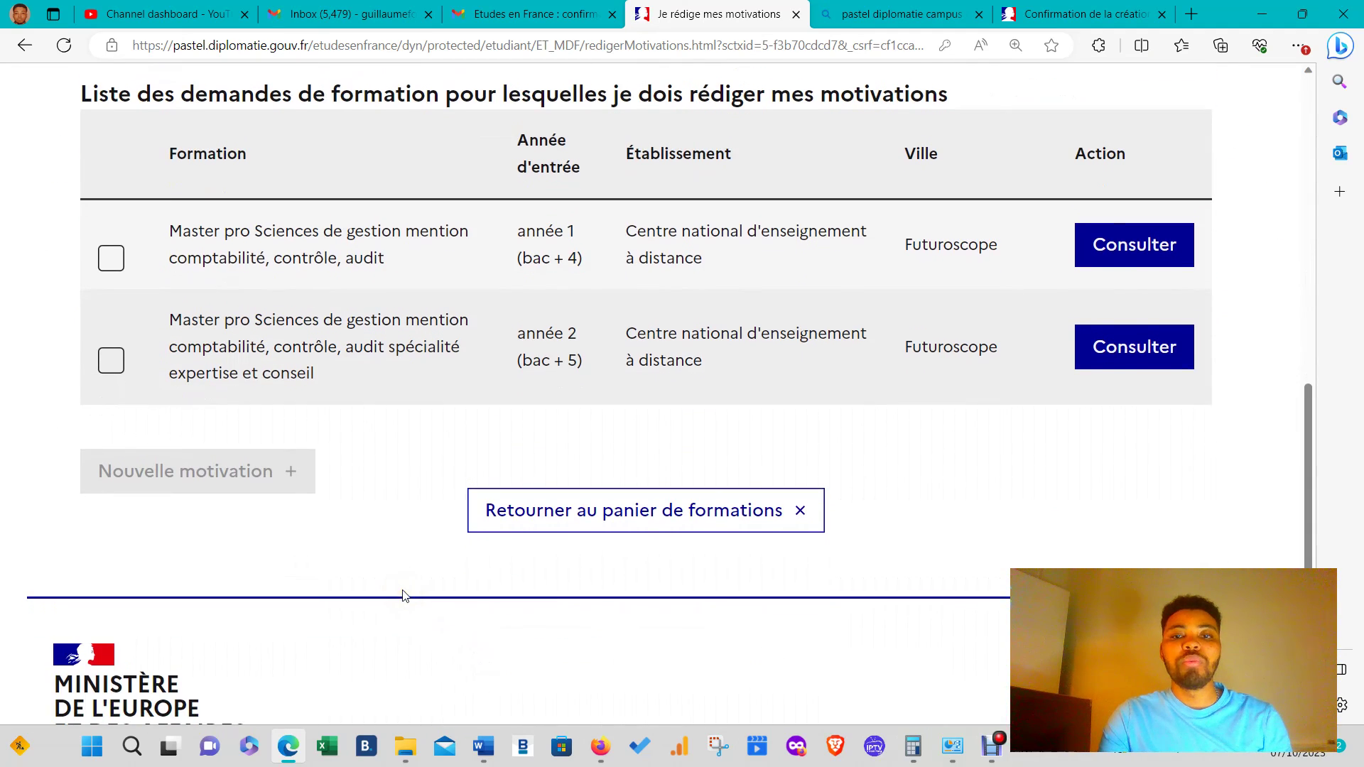
scroll(117, 248, "up", 3)
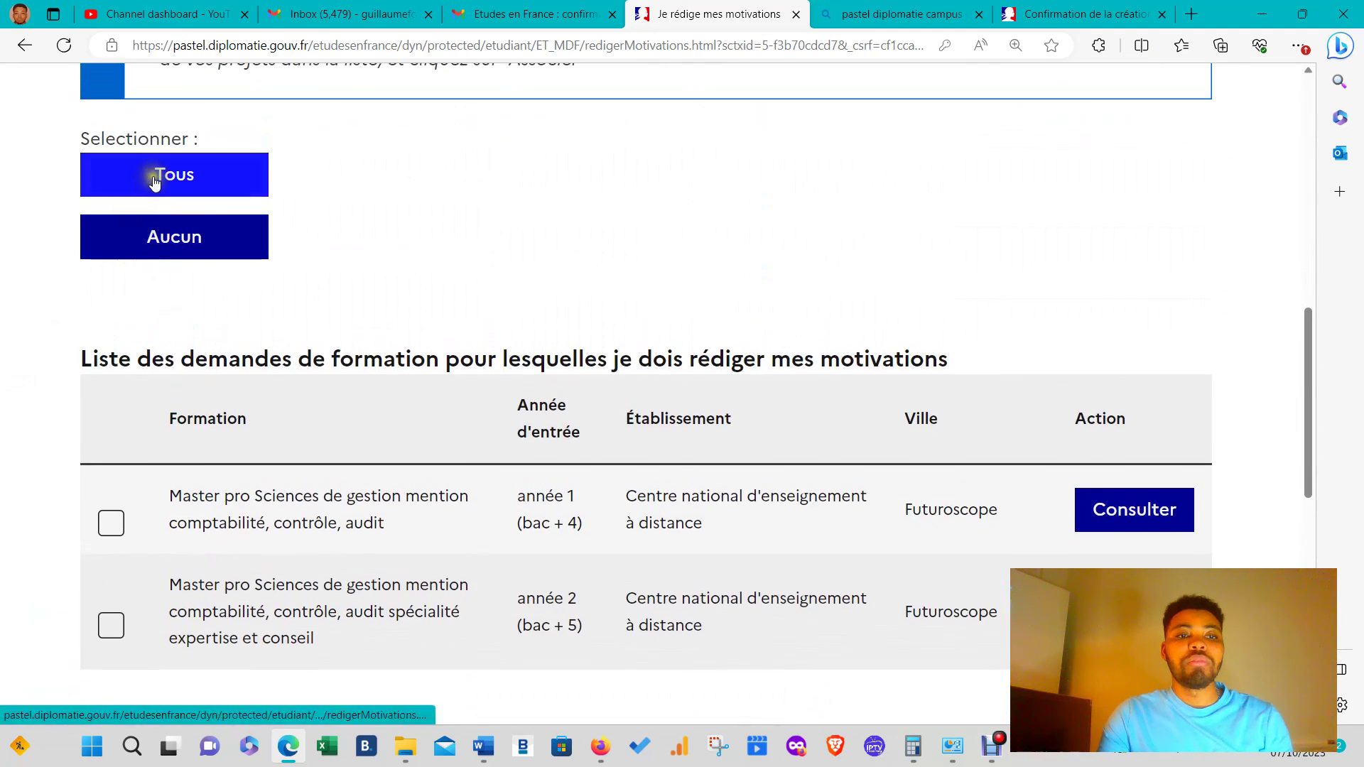
left_click(152, 173)
- Create a new motivation with the pasted email text, titled 'CANDIDATURE MASTER CCA', and save it
scroll(228, 462, "down", 3)
left_click(249, 477)
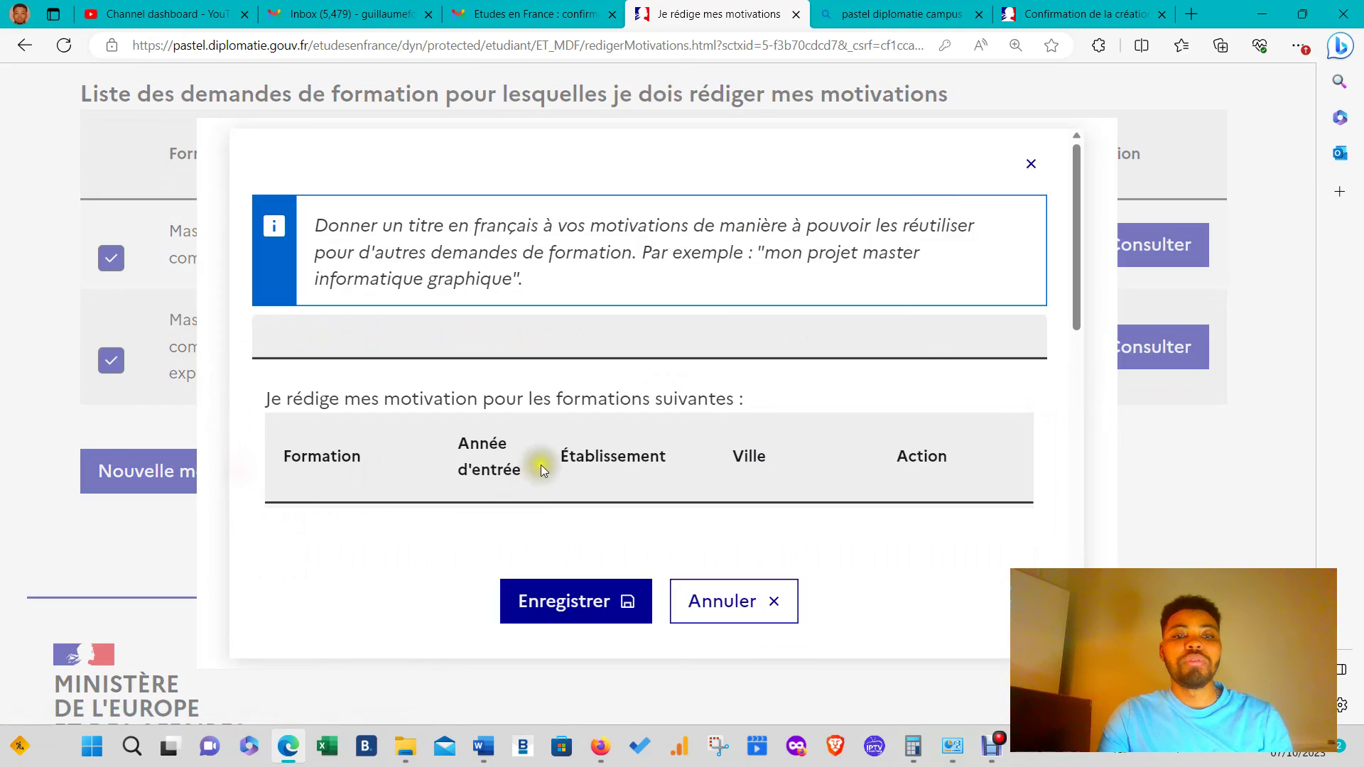
scroll(584, 497, "down", 3)
scroll(584, 492, "down", 5)
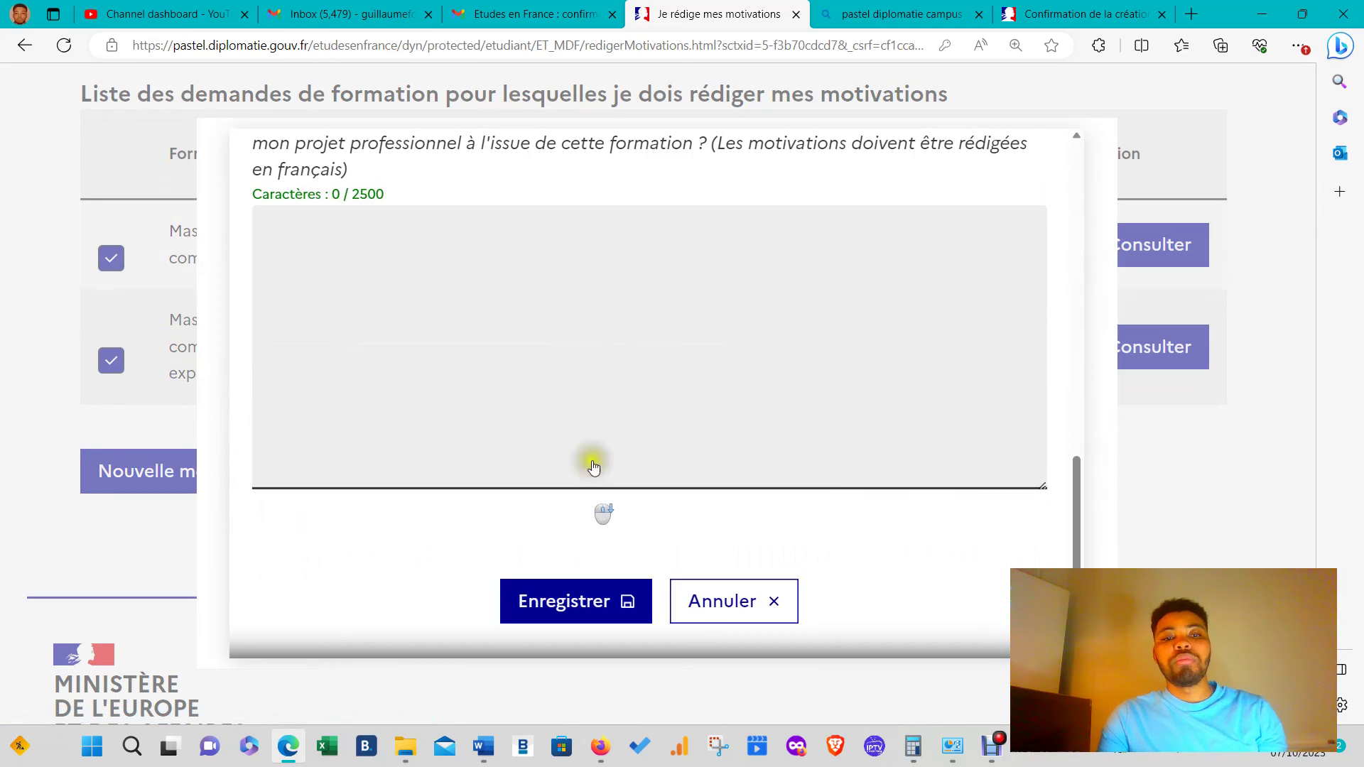
left_click(590, 354)
key("ctrl+v")
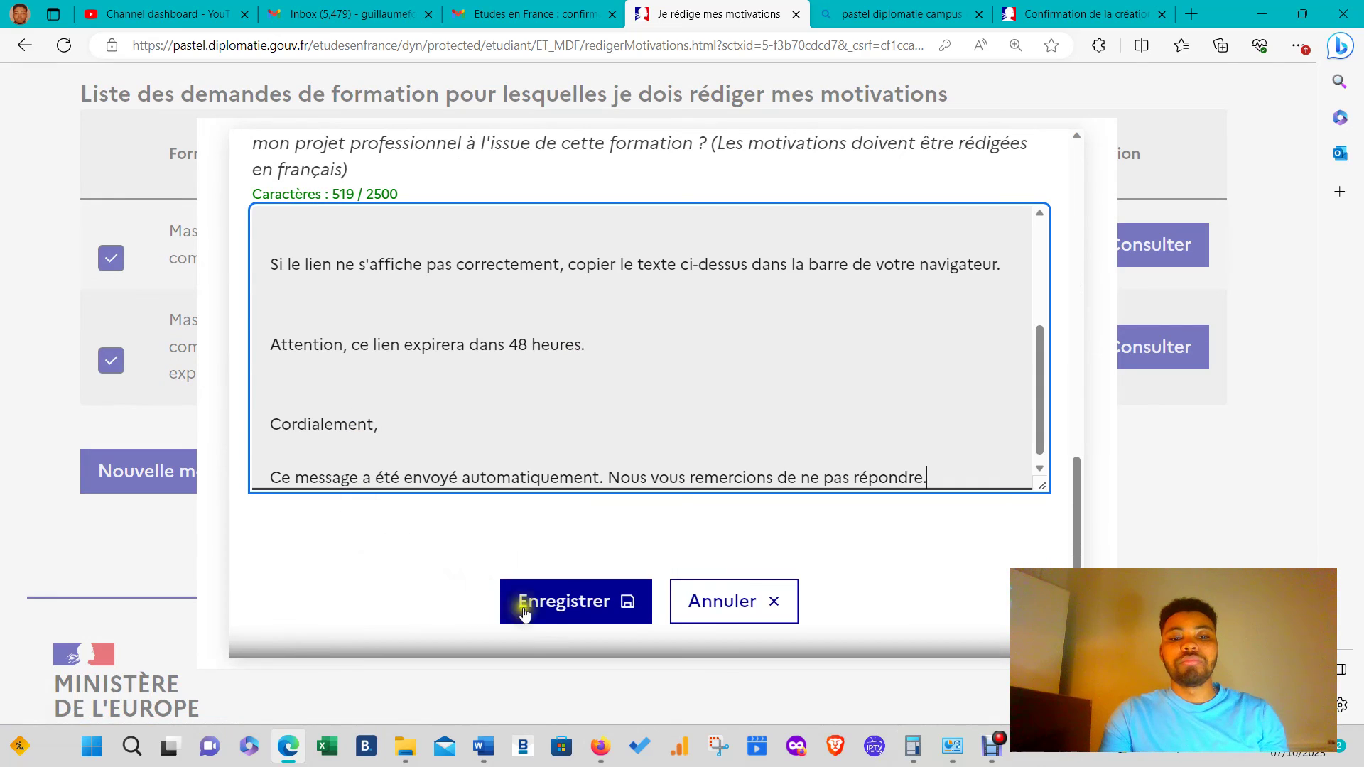
left_click(523, 603)
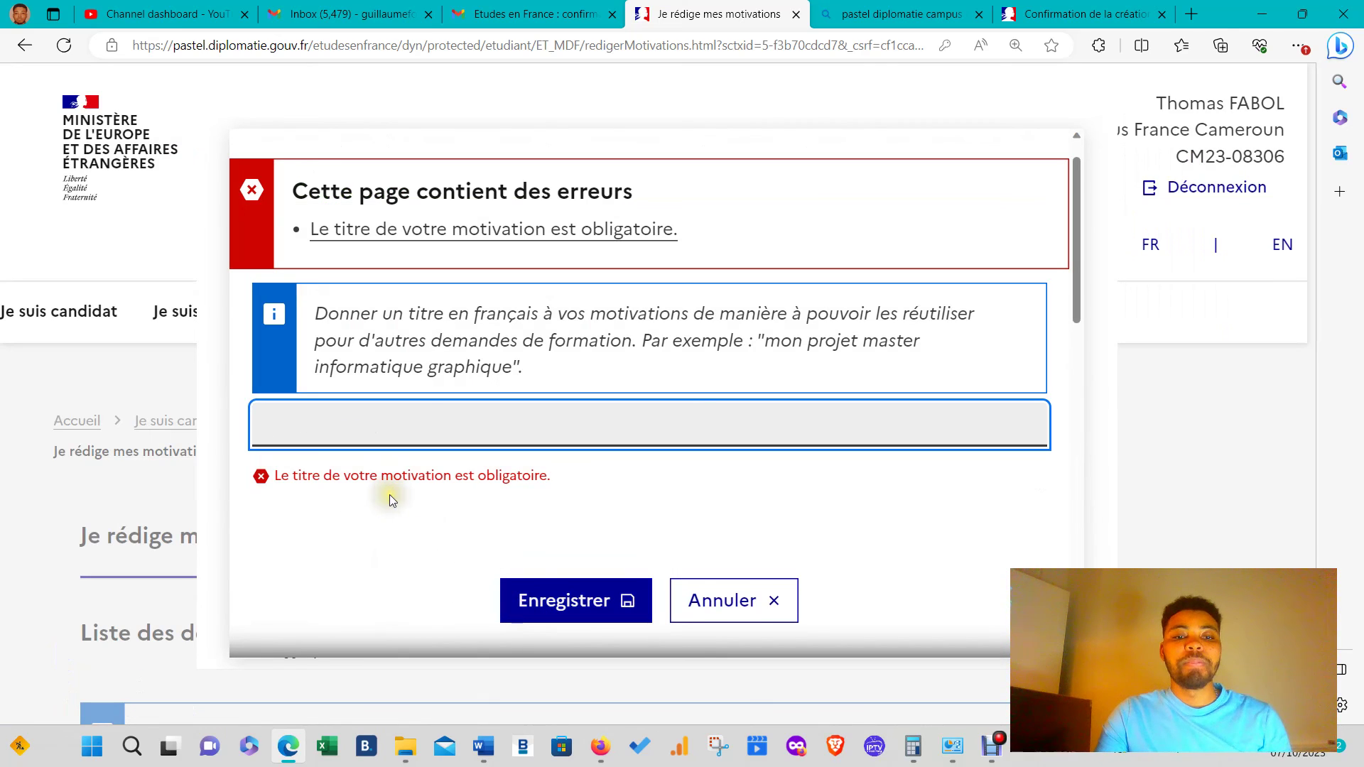
left_click(361, 416)
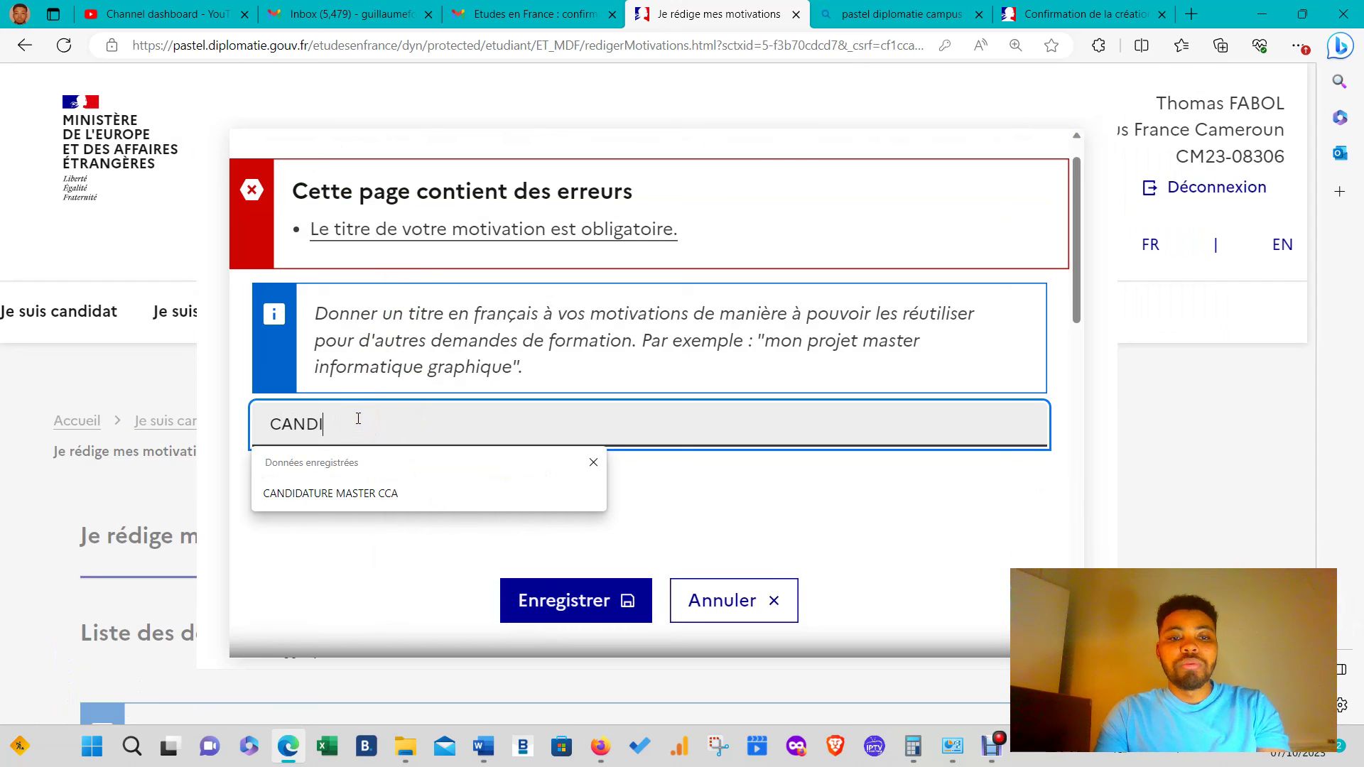
left_click(353, 490)
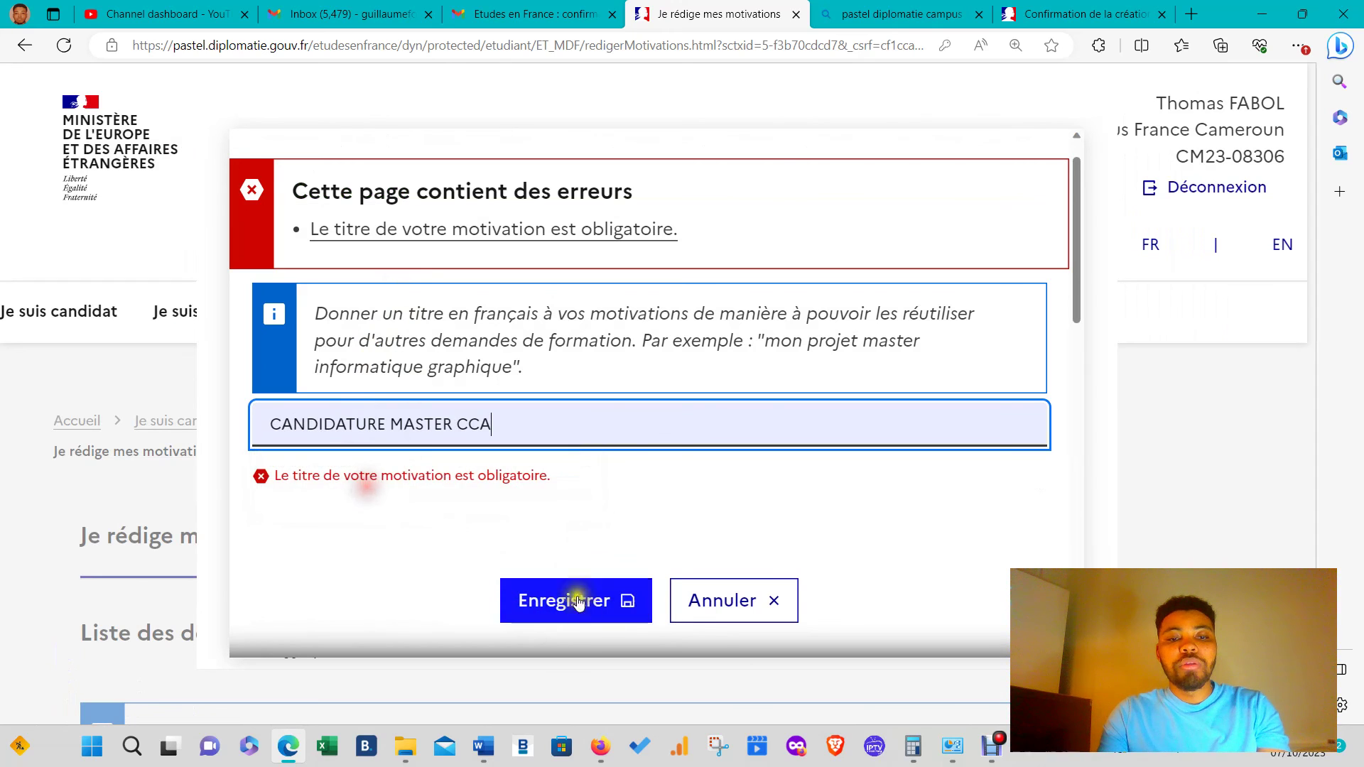
left_click(572, 601)
scroll(658, 543, "down", 20)
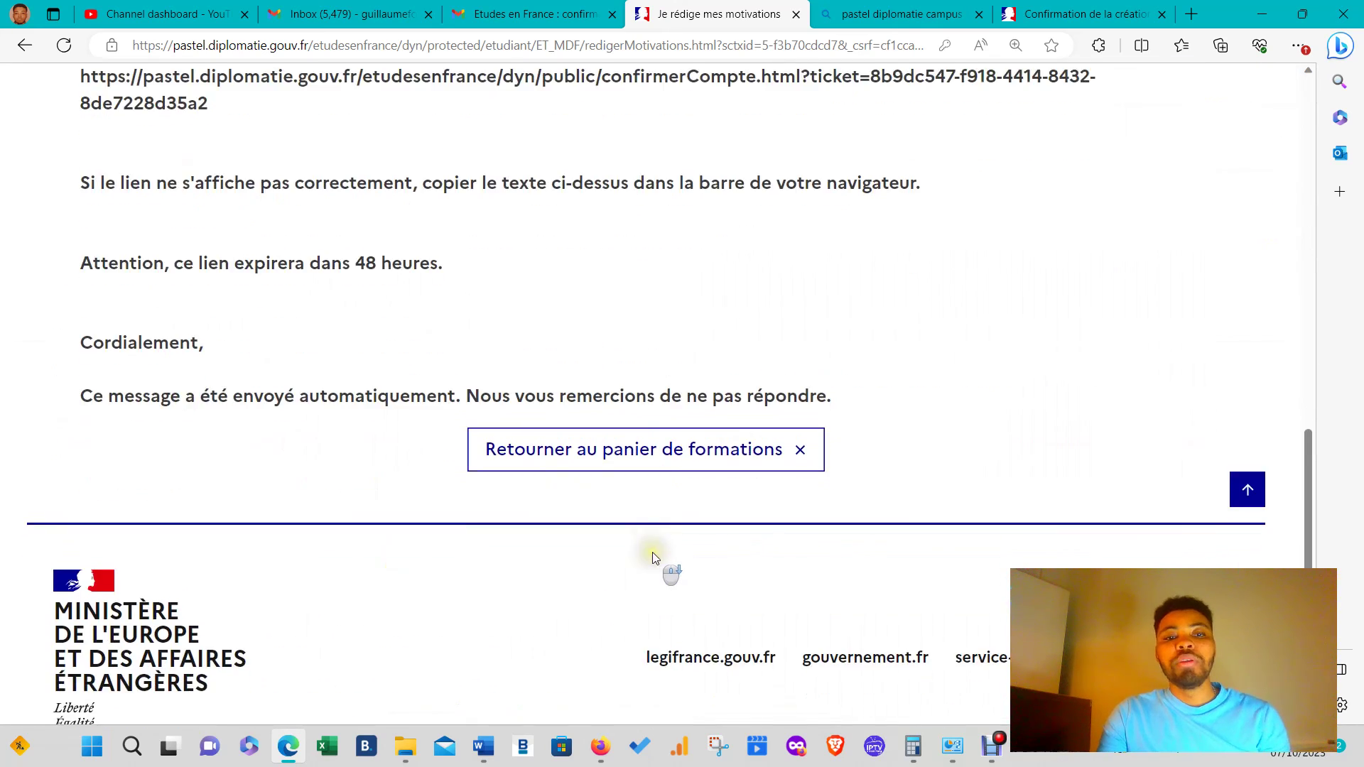
- Return to the formations basket and check that it is complete
left_click(711, 460)
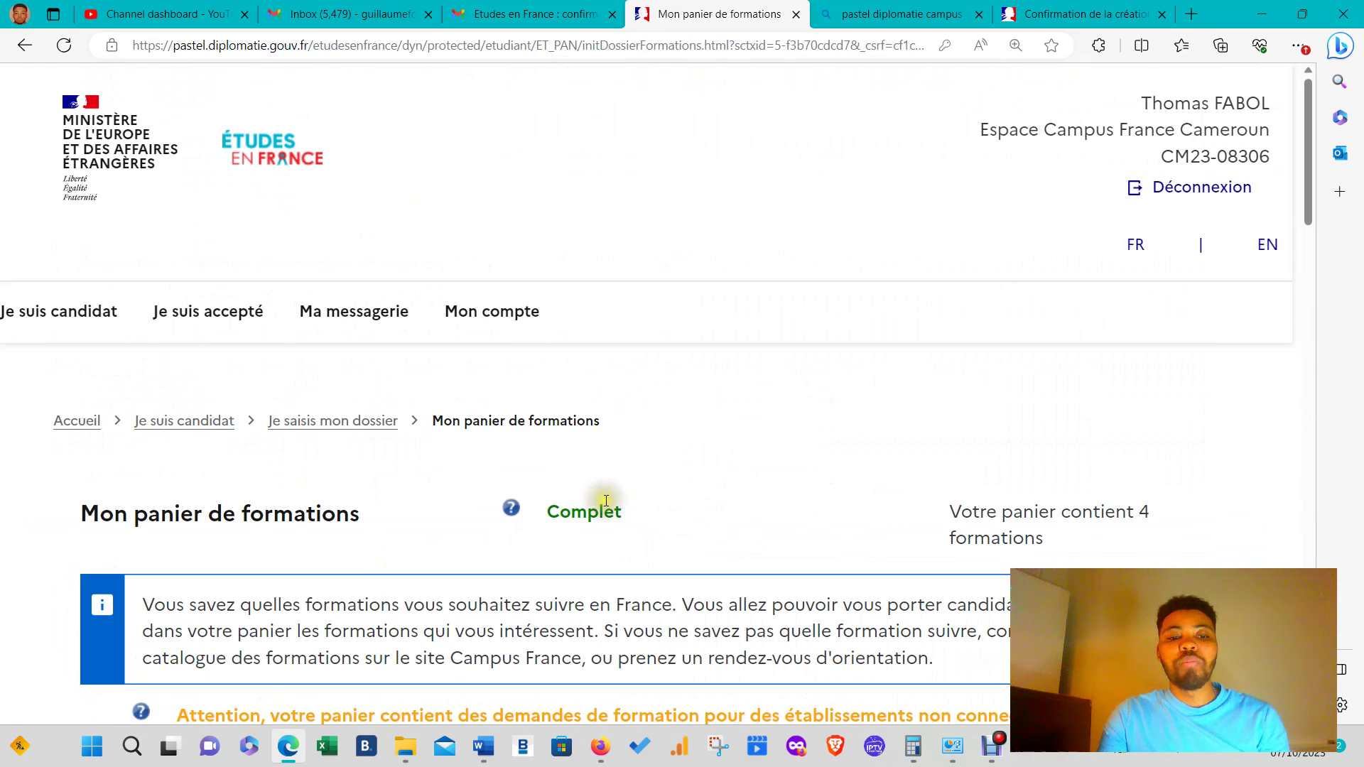
scroll(603, 503, "down", 8)
scroll(961, 693, "down", 5)
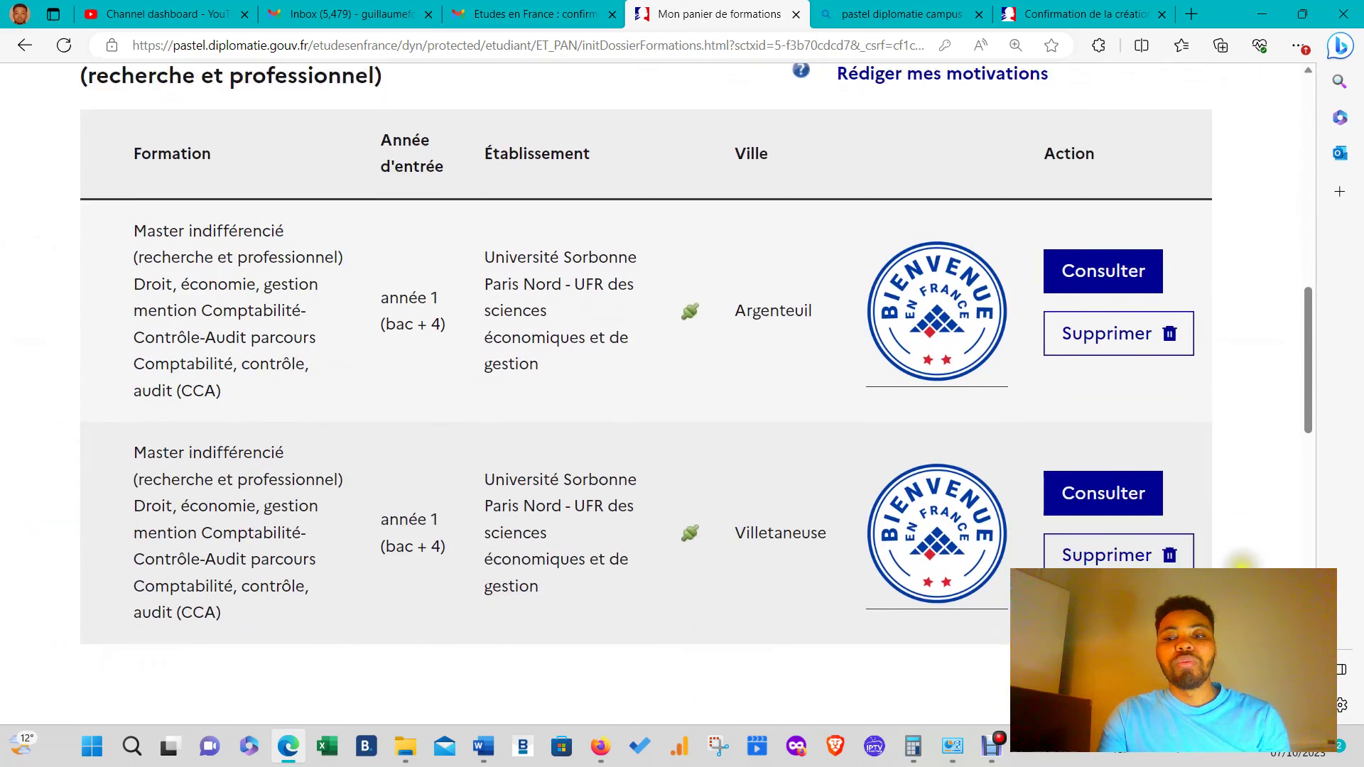
scroll(961, 692, "up", 14)
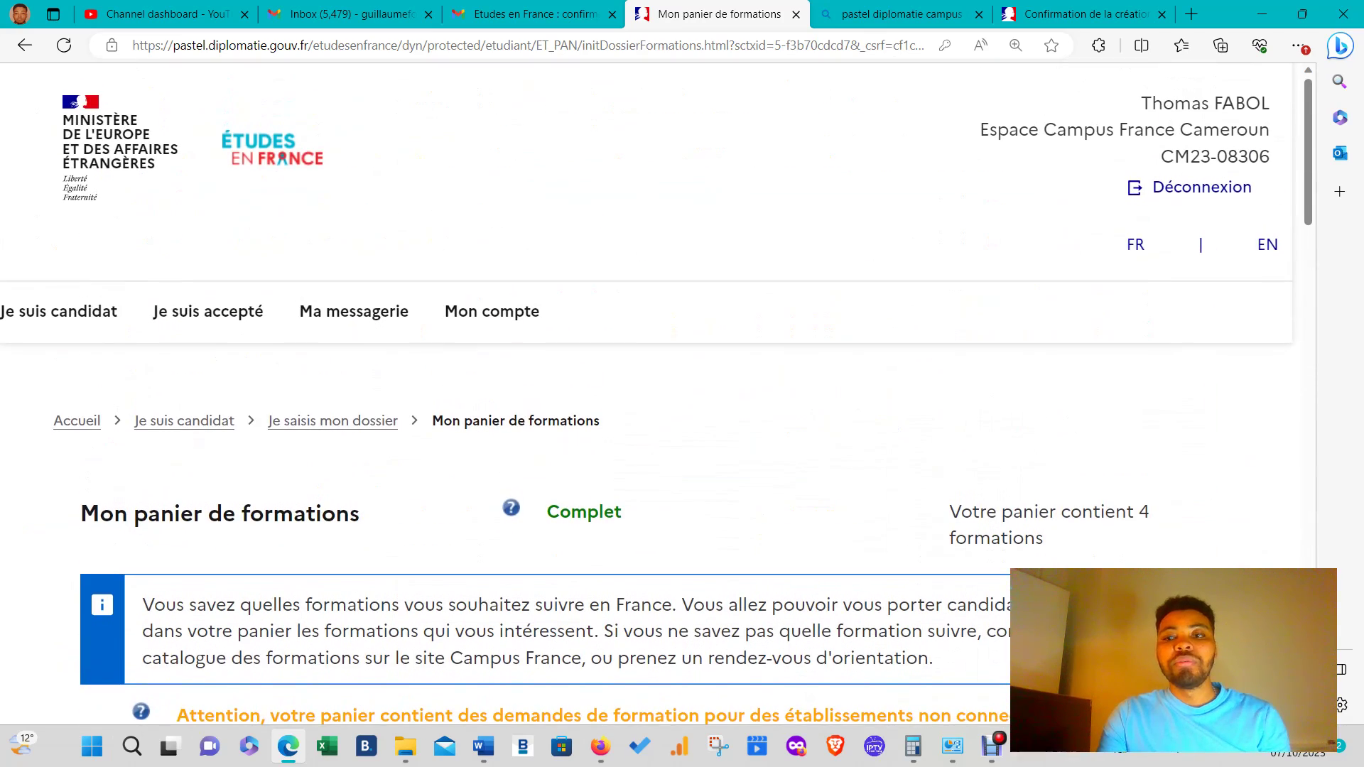
- On Je suis candidat, expand '1 - Je saisis mon dossier' and open the dossier submission step
left_click(60, 308)
scroll(298, 348, "down", 4)
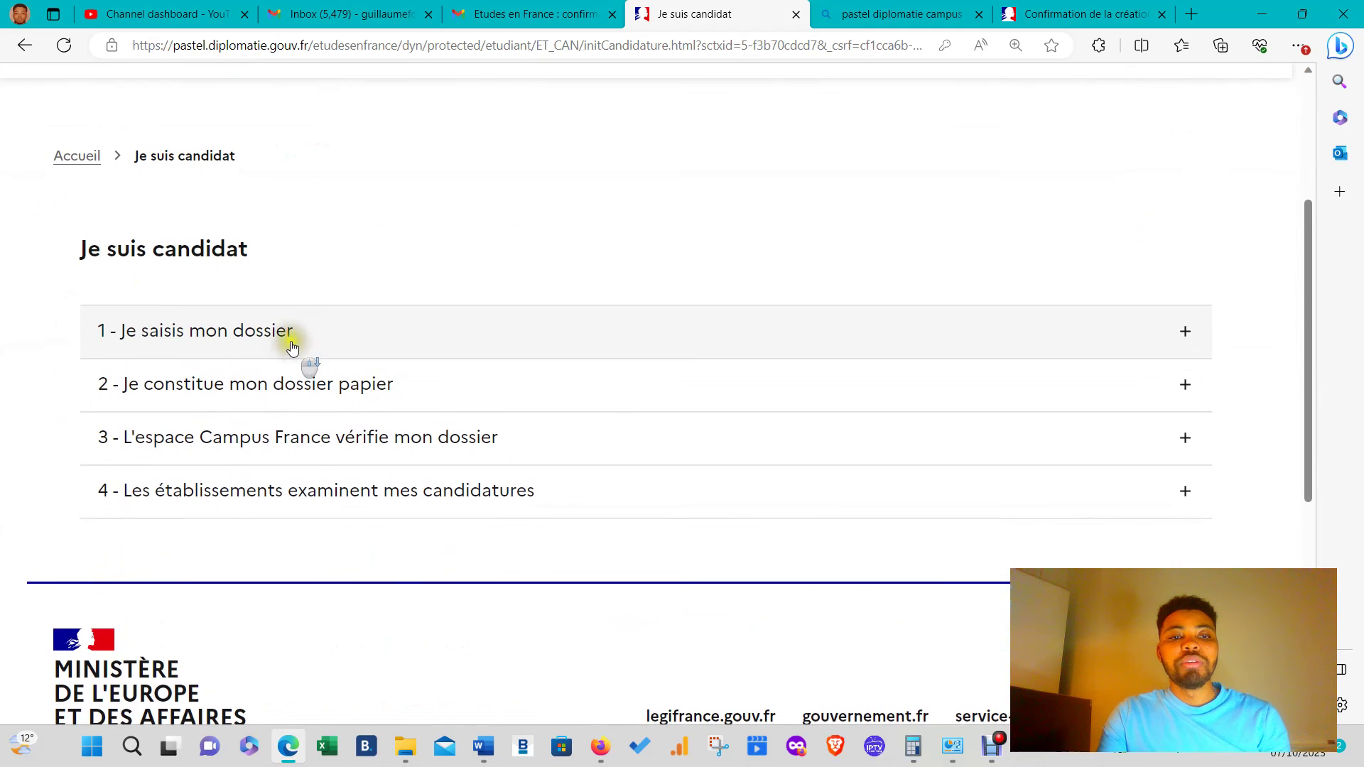
left_click(295, 339)
scroll(427, 378, "down", 3)
scroll(429, 382, "down", 1)
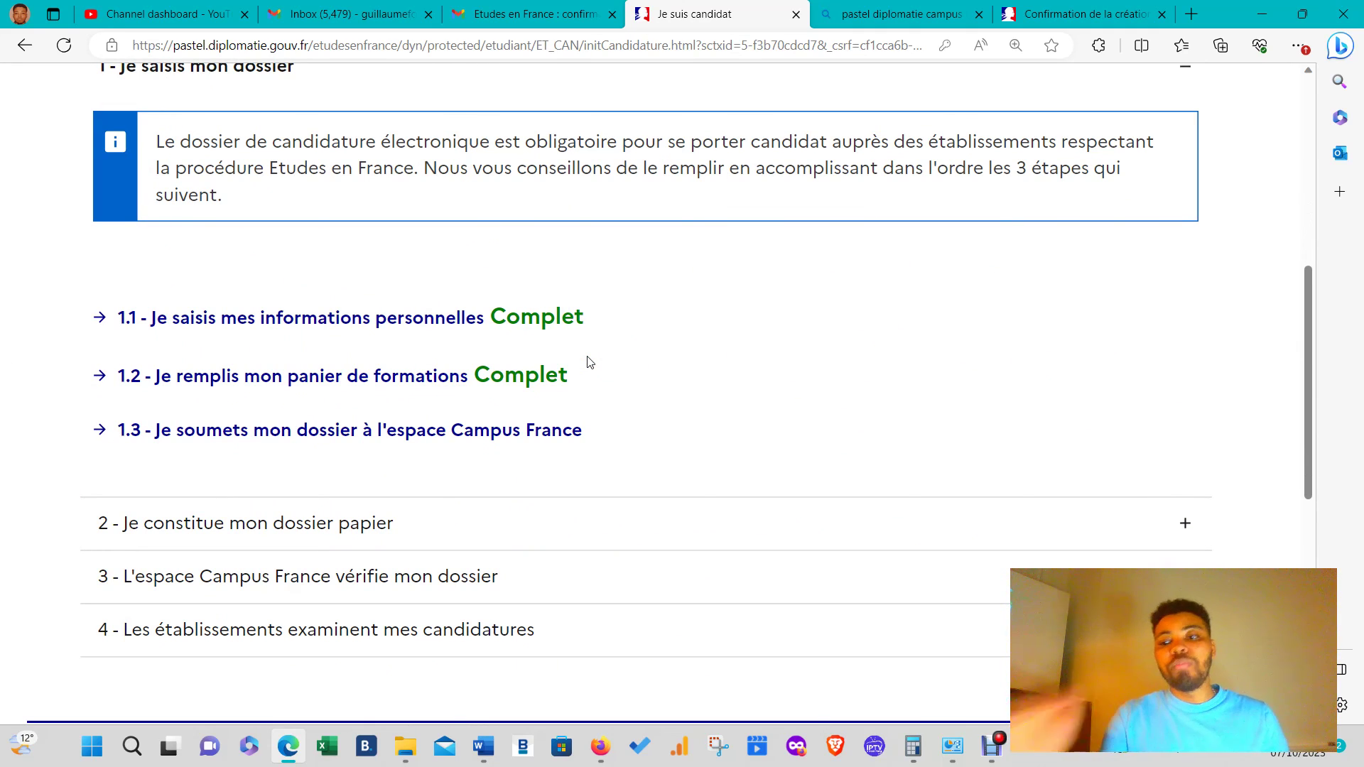
left_click(303, 429)
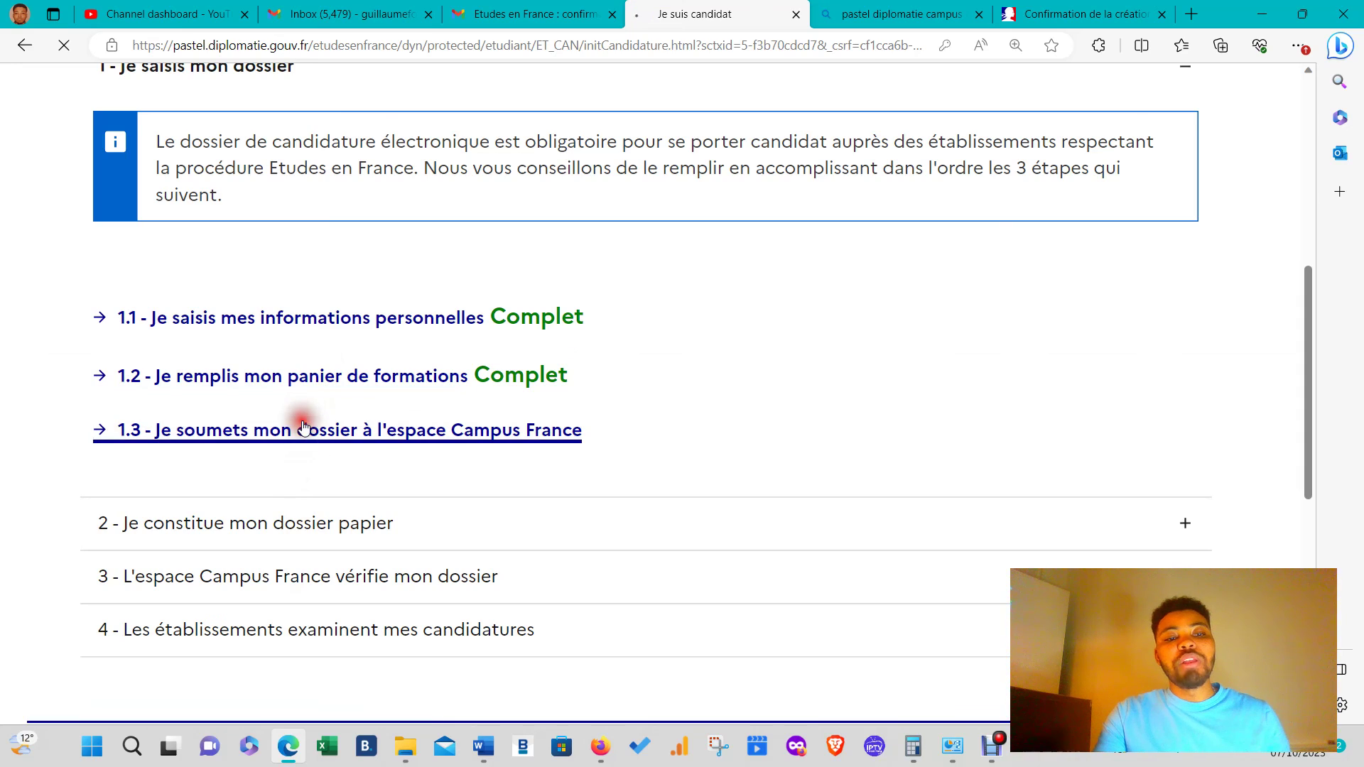
- Glance at the Ma situation personnelle section, then return to the submission checklist
scroll(383, 430, "down", 5)
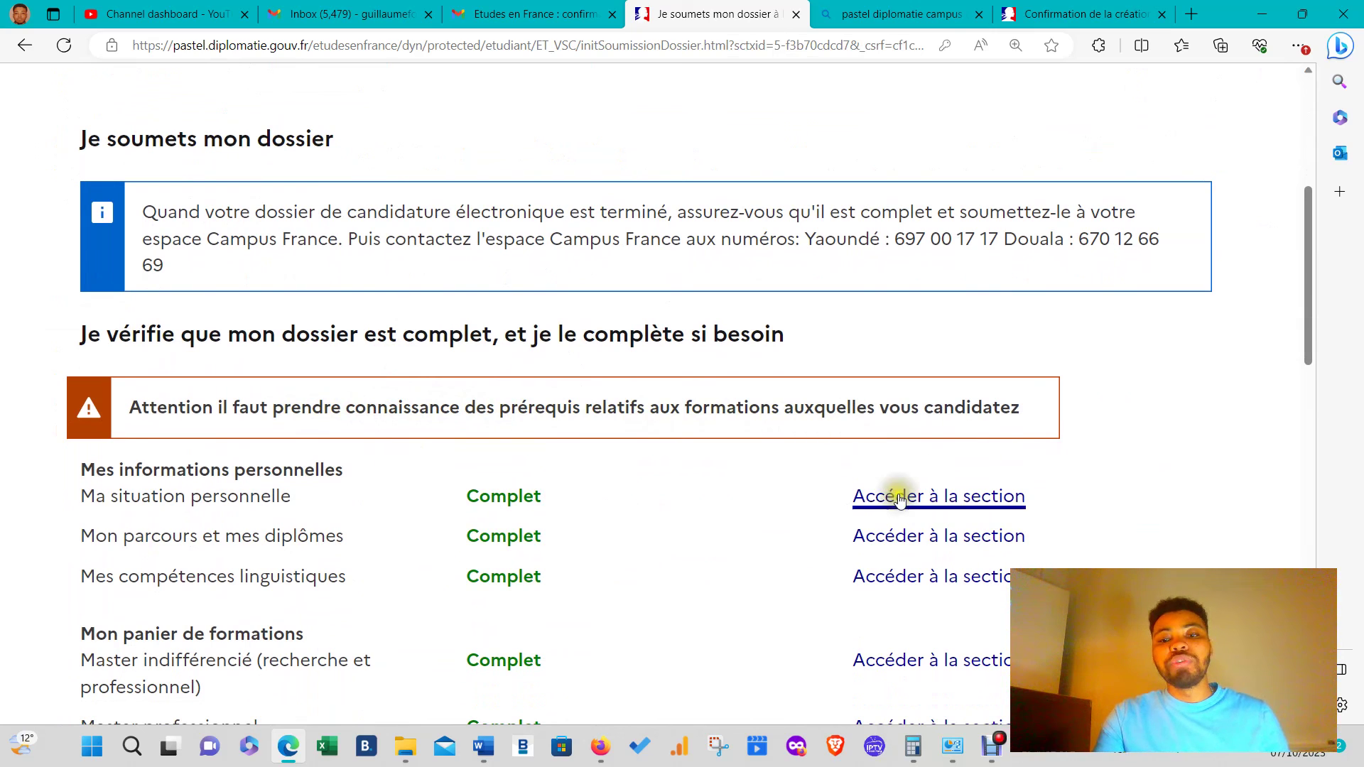
scroll(642, 497, "down", 2)
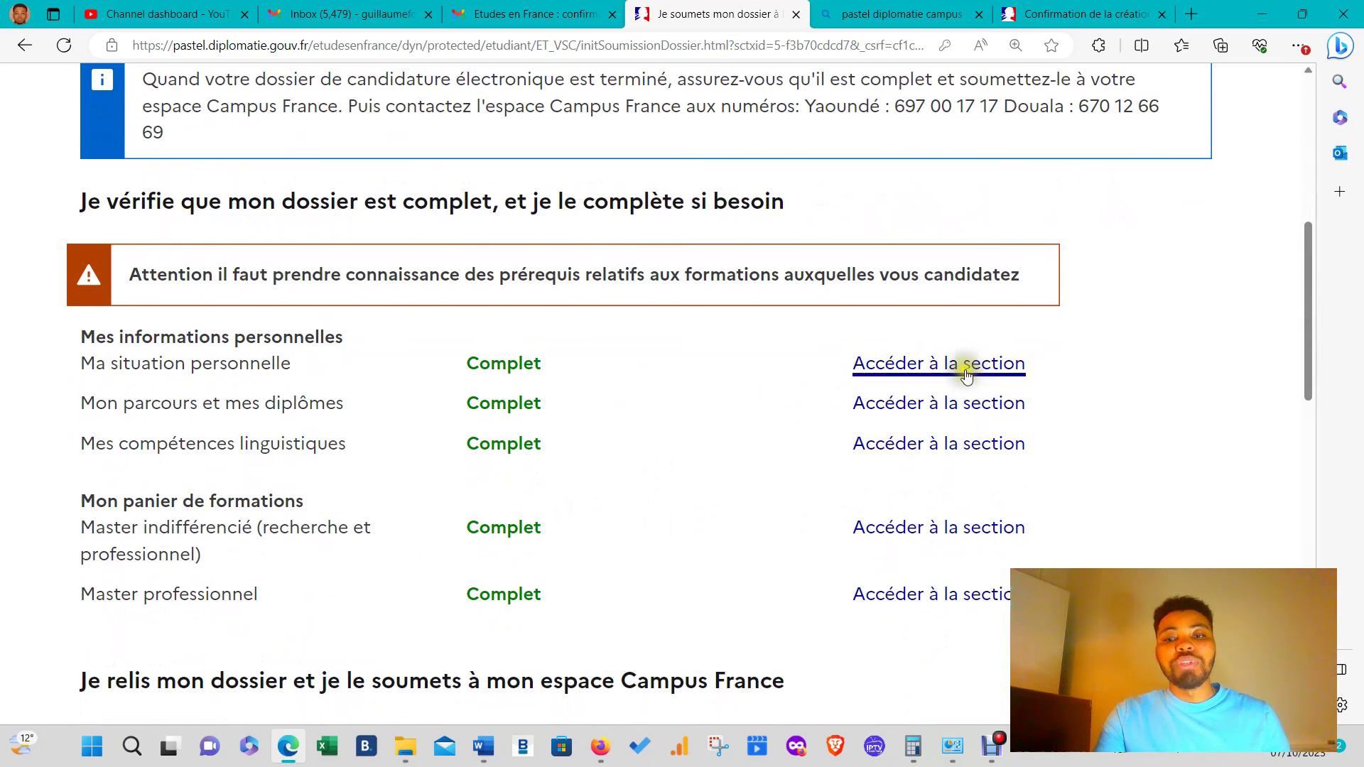
left_click(966, 375)
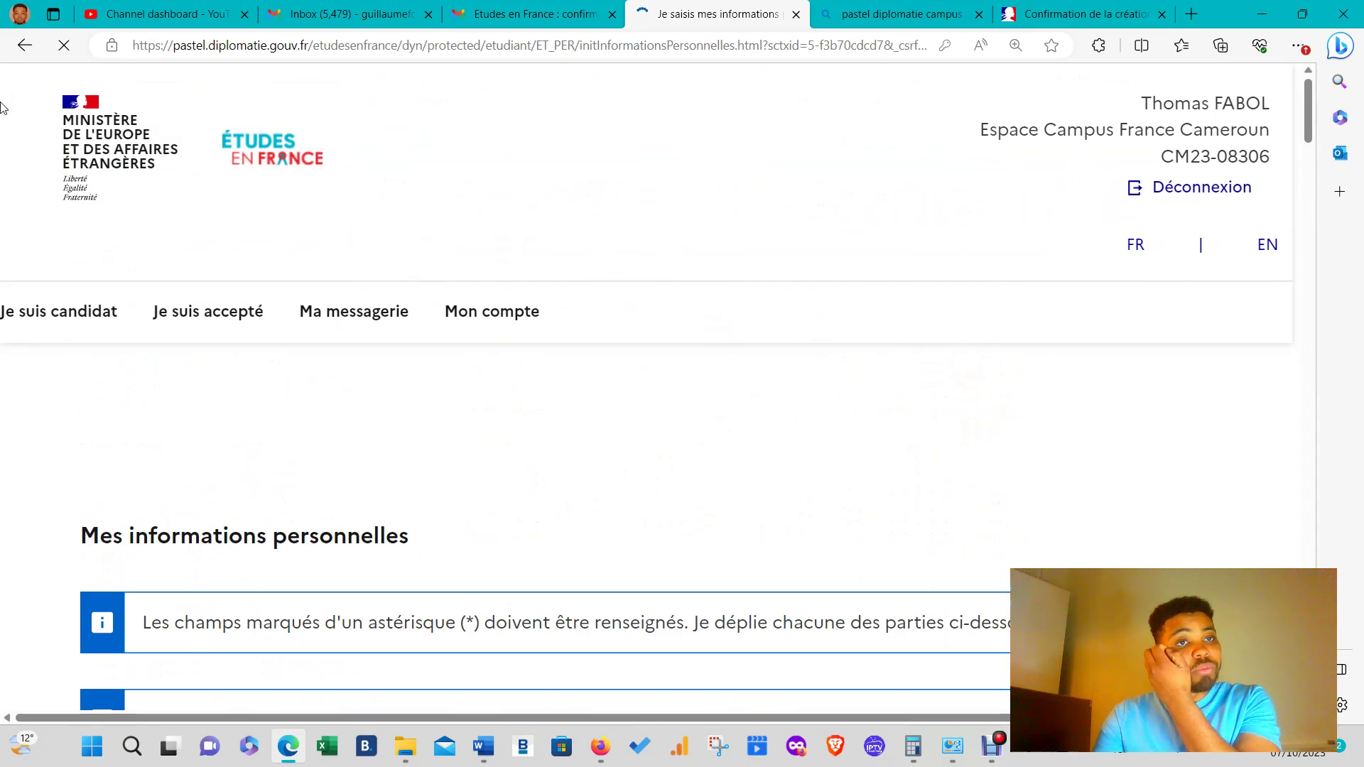
left_click(25, 45)
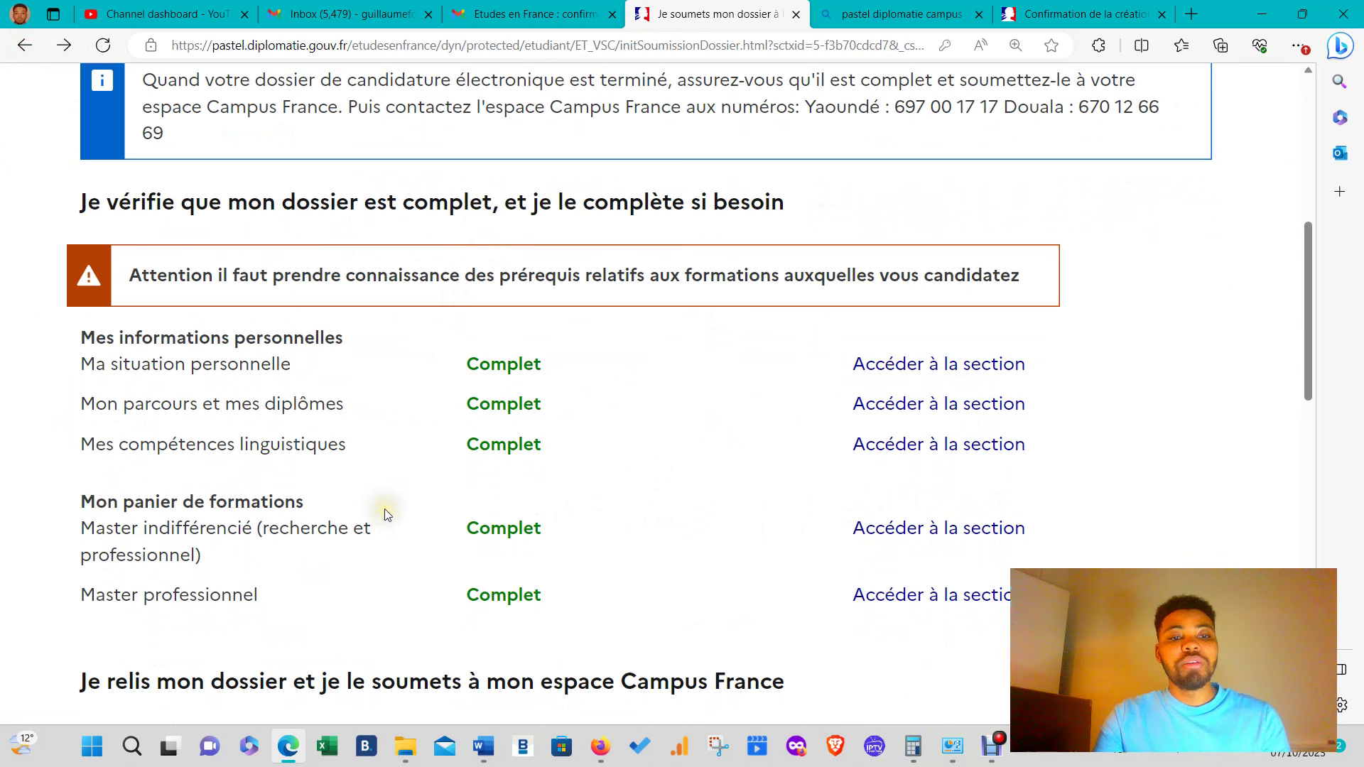
- Open the Master indifférencié basket section to view its formation requests marked Complet
left_click(891, 531)
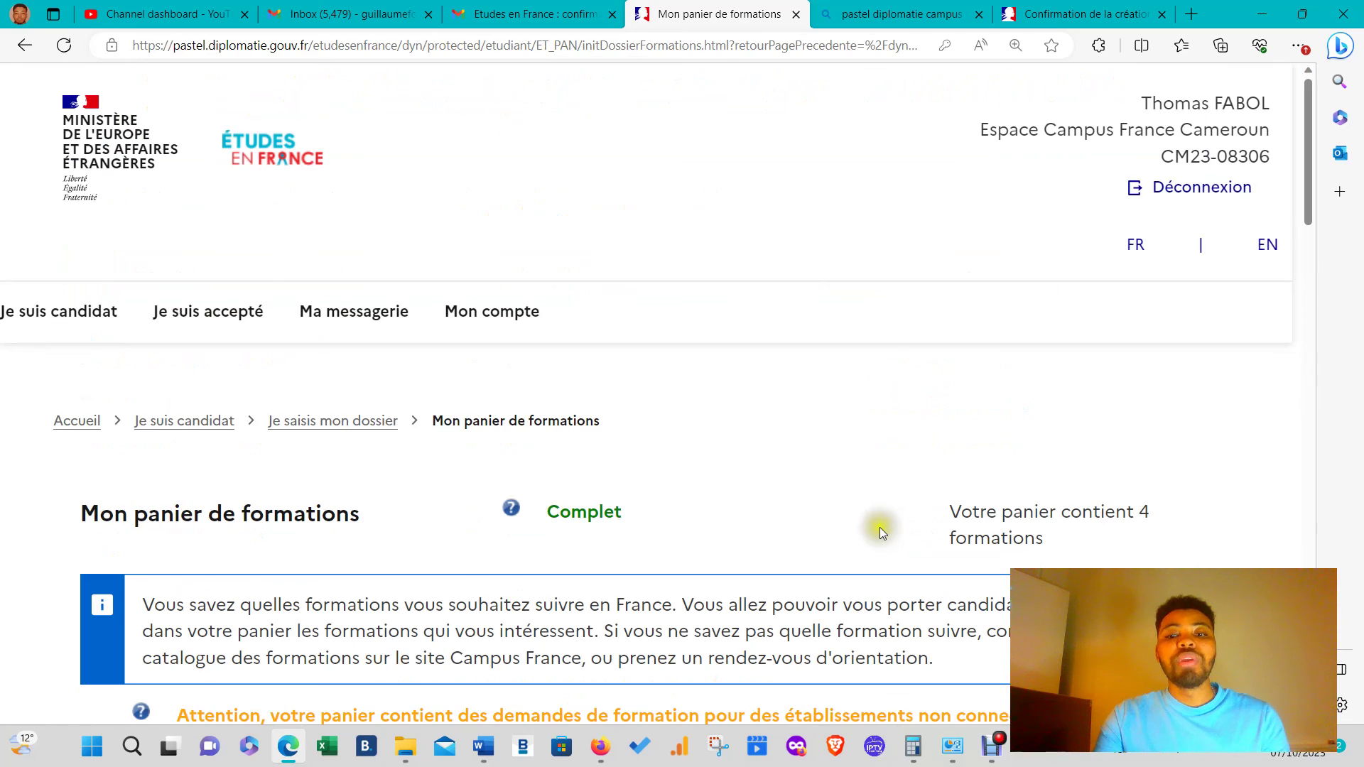
scroll(885, 522, "down", 5)
scroll(595, 544, "down", 5)
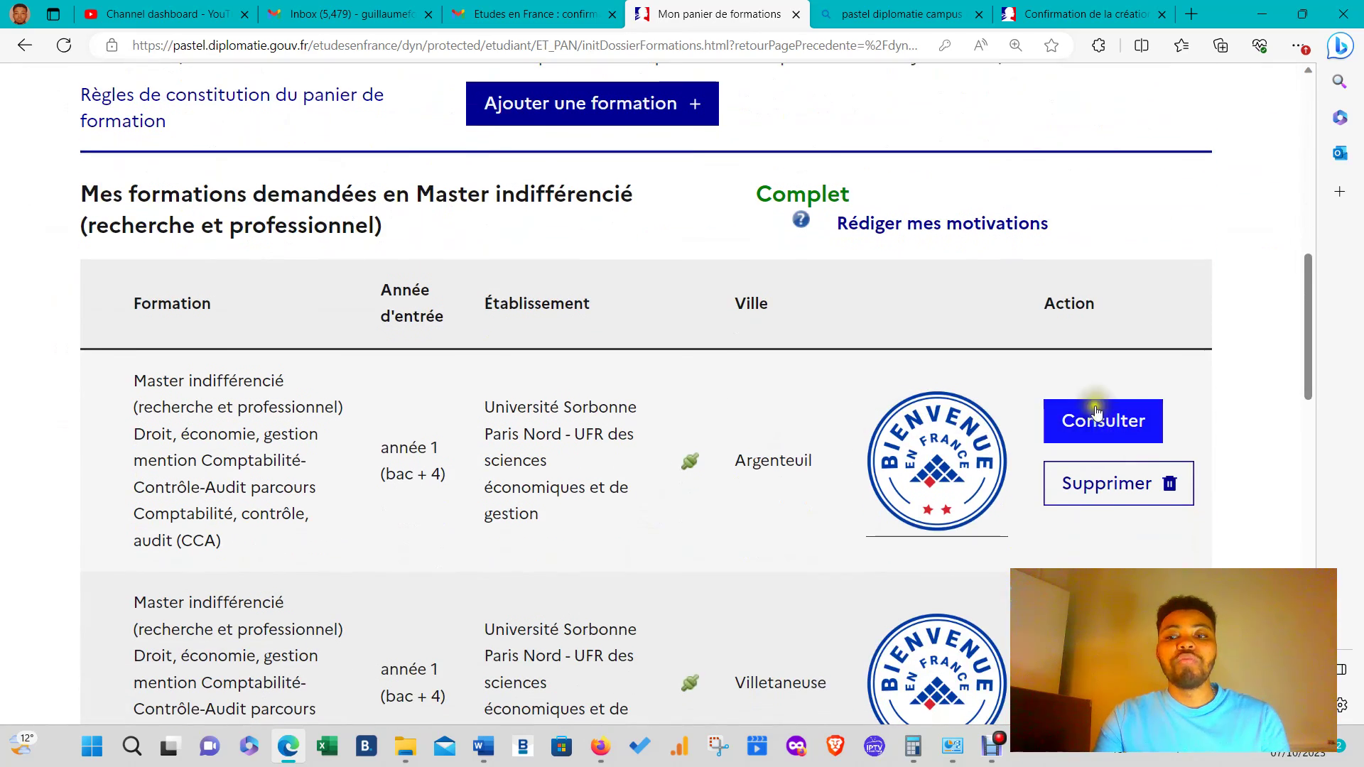
left_click(1102, 430)
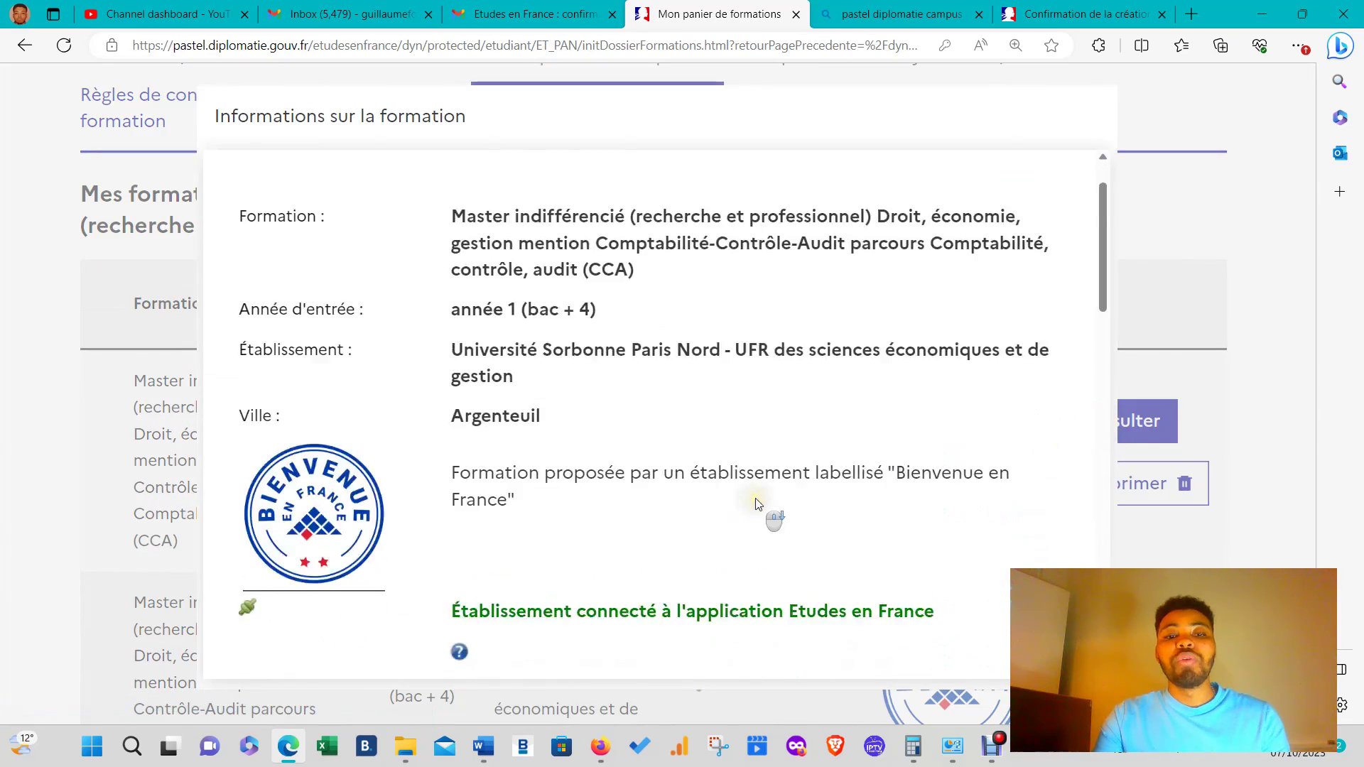
scroll(714, 421, "down", 2)
scroll(557, 402, "up", 3)
scroll(557, 405, "down", 2)
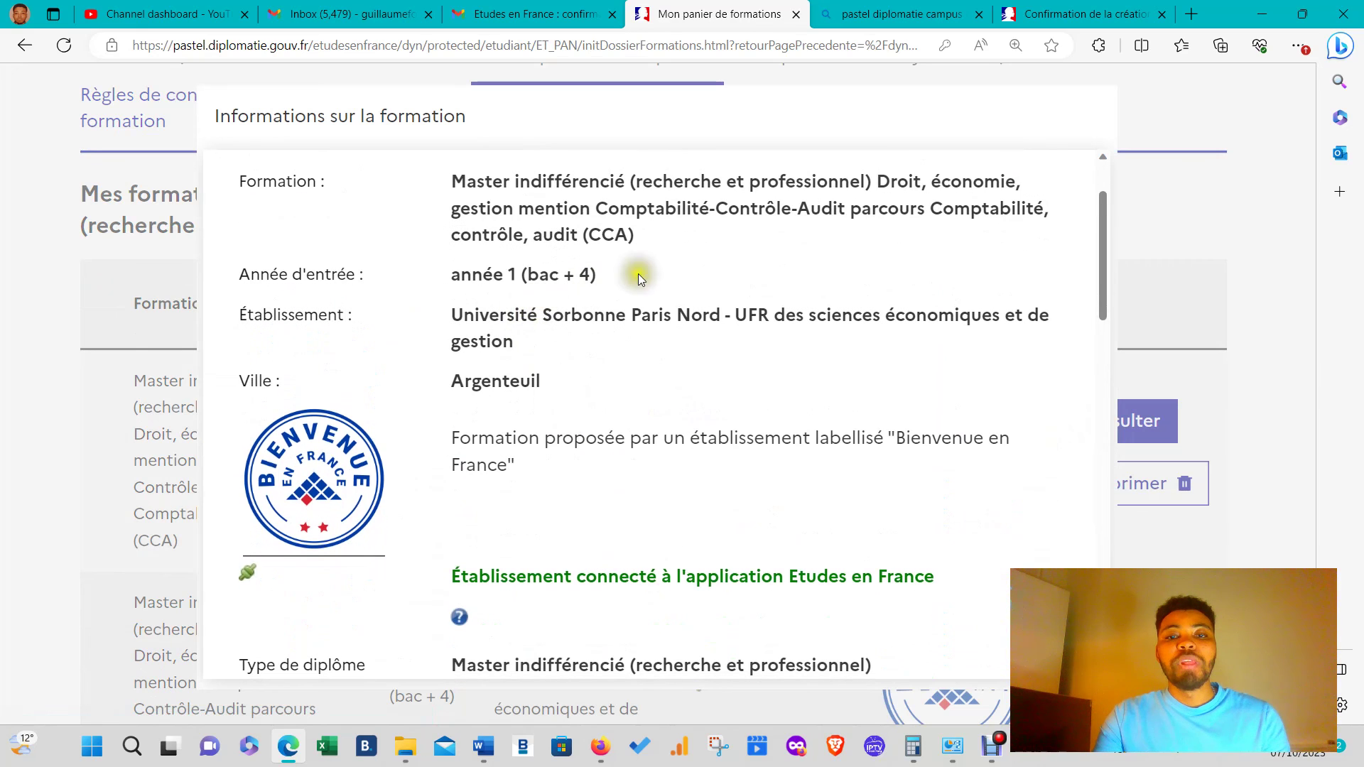
scroll(682, 426, "down", 7)
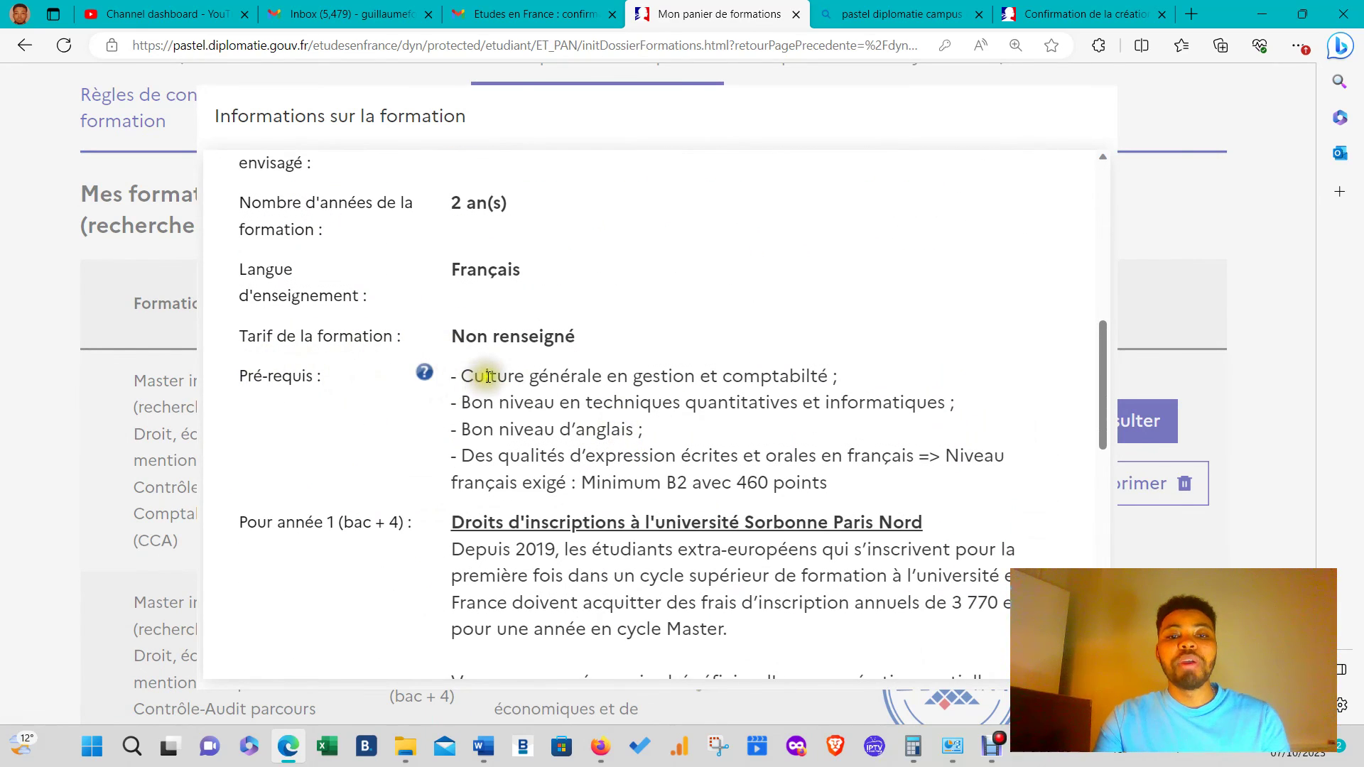
left_click_drag(485, 376, 828, 376)
left_click(525, 413)
left_click_drag(524, 412, 876, 421)
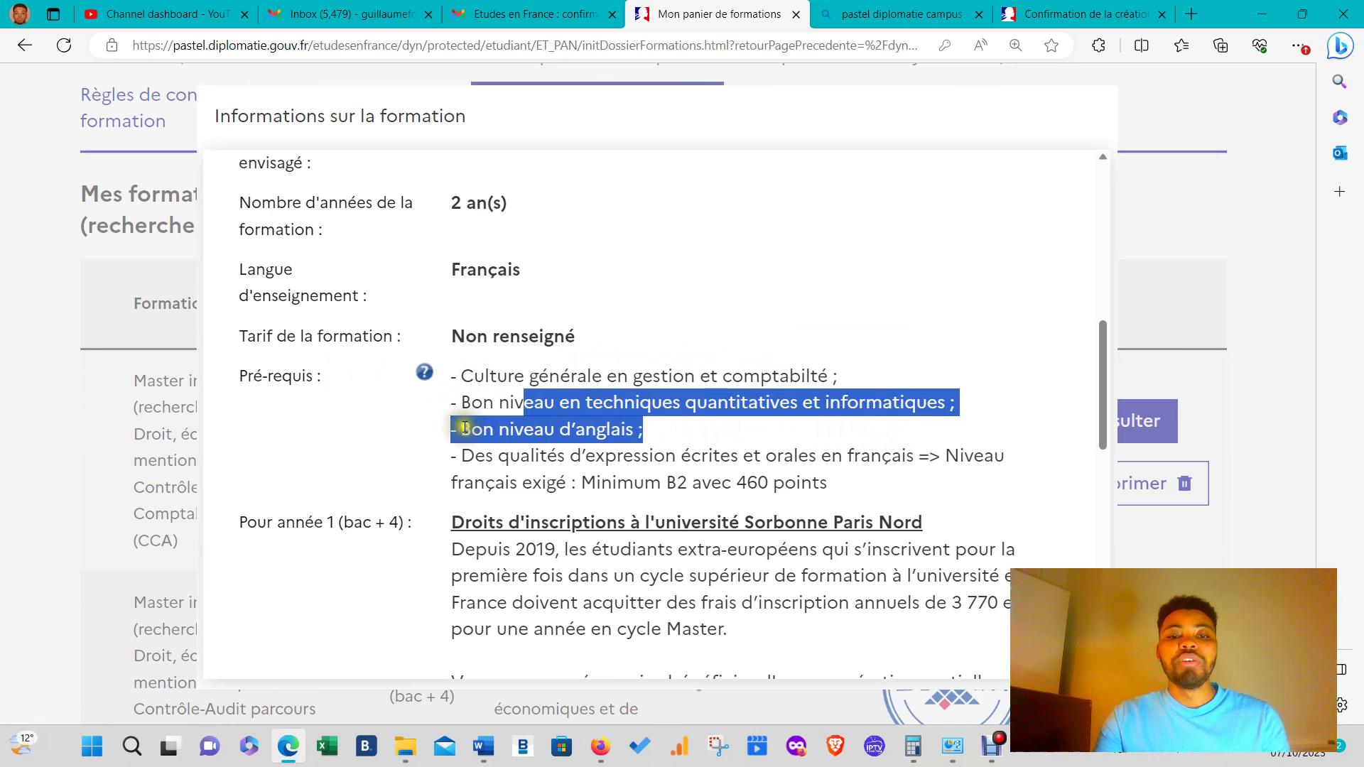
left_click_drag(485, 455, 890, 476)
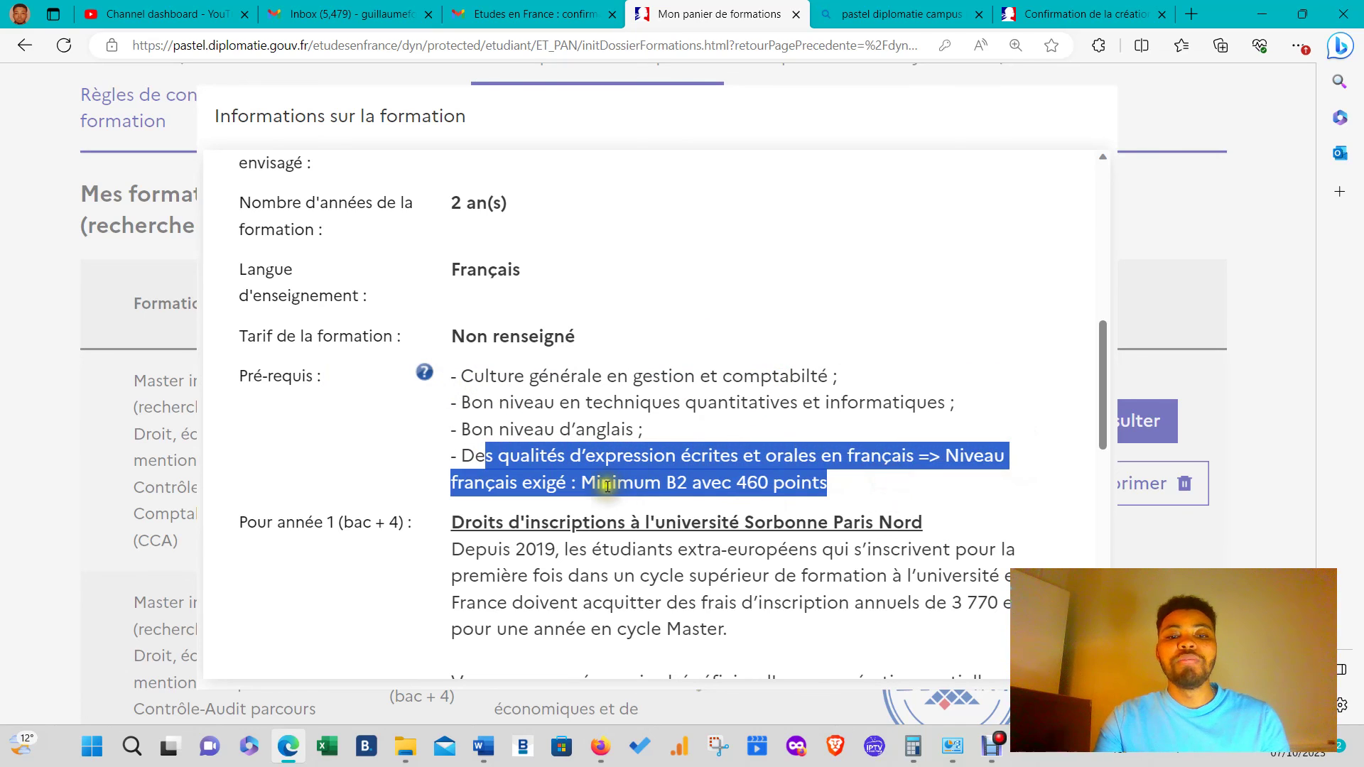
left_click(618, 483)
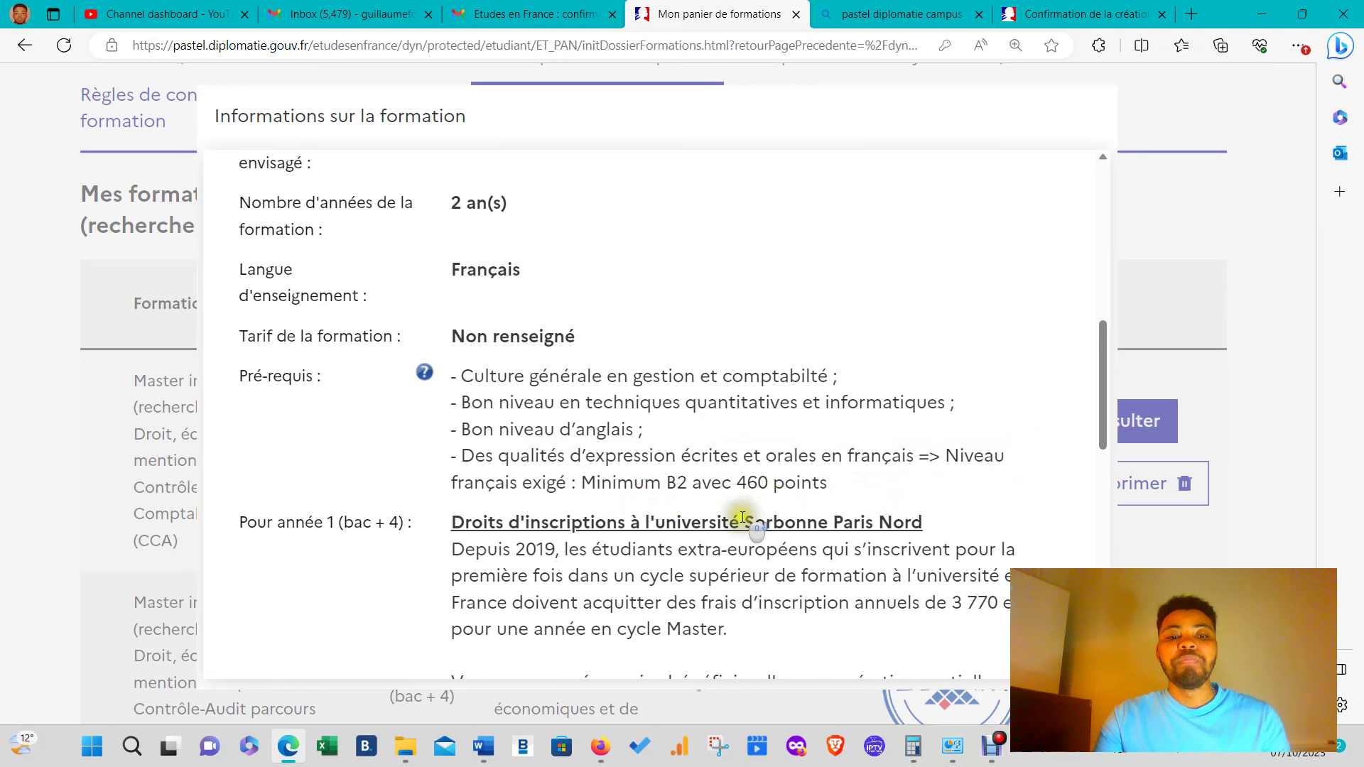
scroll(739, 510, "down", 3)
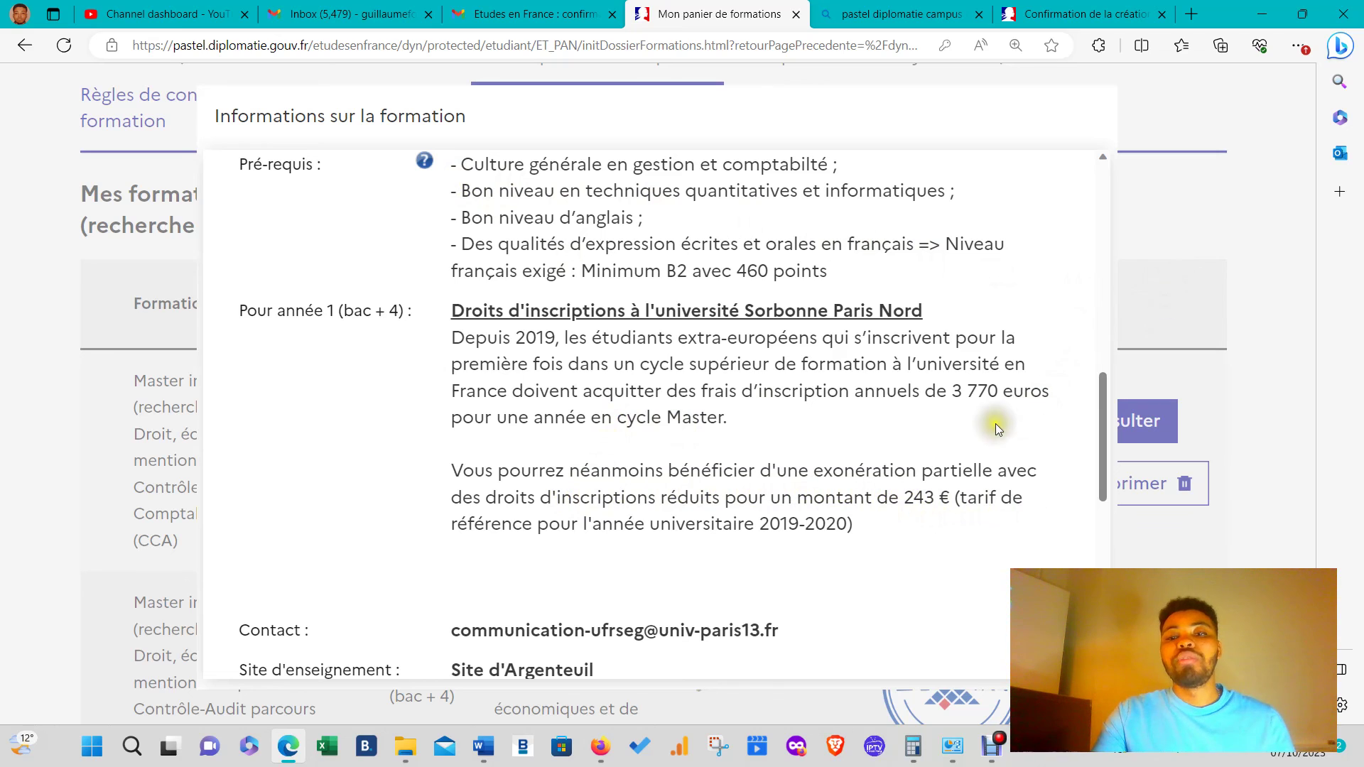
scroll(607, 468, "down", 3)
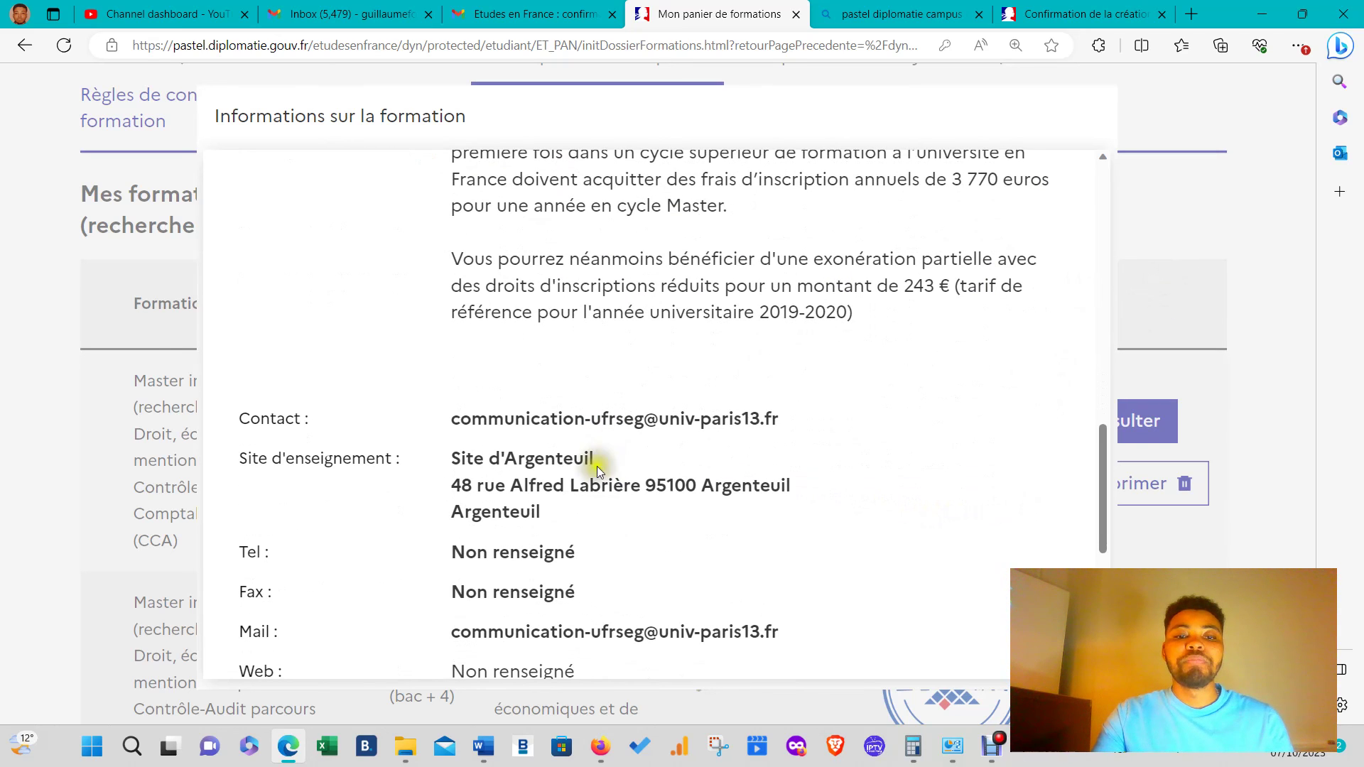
scroll(579, 451, "down", 4)
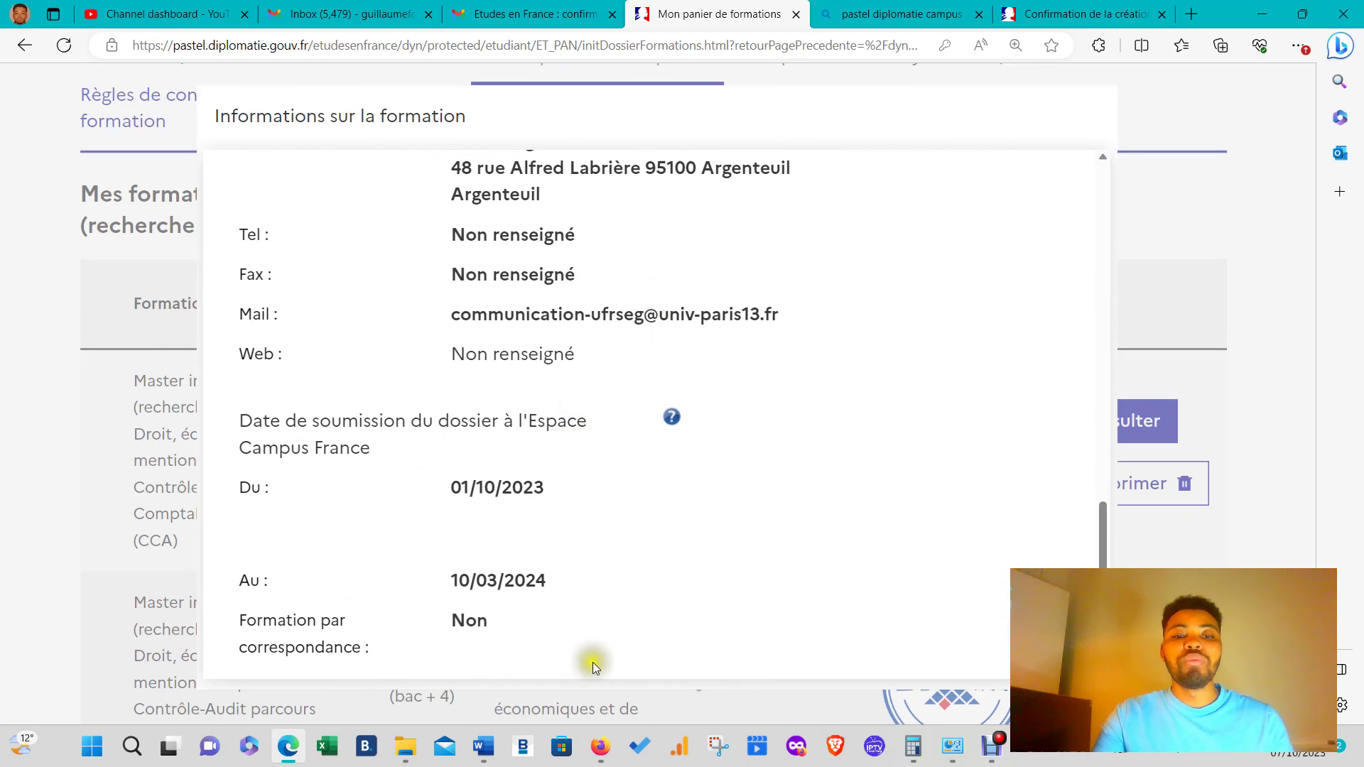
scroll(593, 639, "down", 1)
scroll(902, 401, "up", 10)
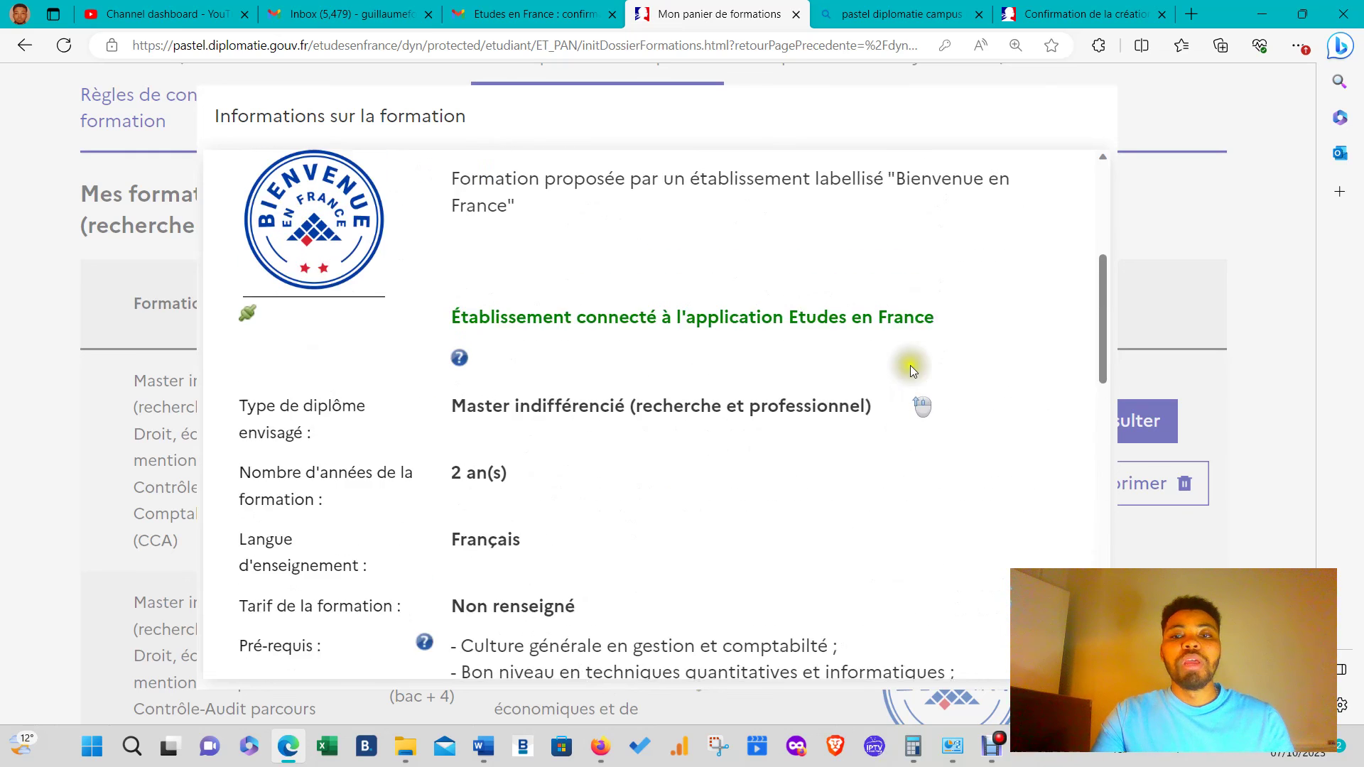
scroll(910, 365, "up", 5)
left_click(1026, 183)
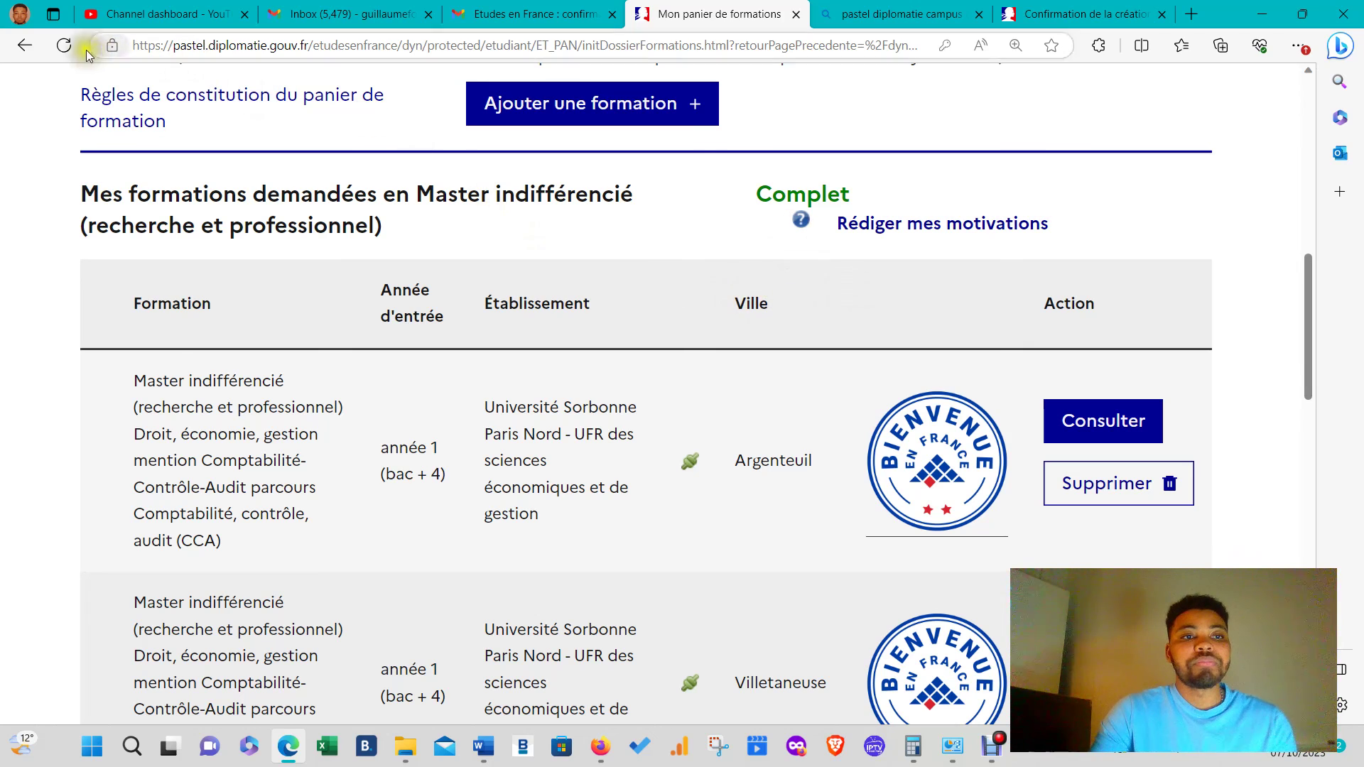
- Back on the submission page, tick both certifications: dossier reread and training prerequisites understood
left_click(25, 45)
scroll(689, 410, "down", 3)
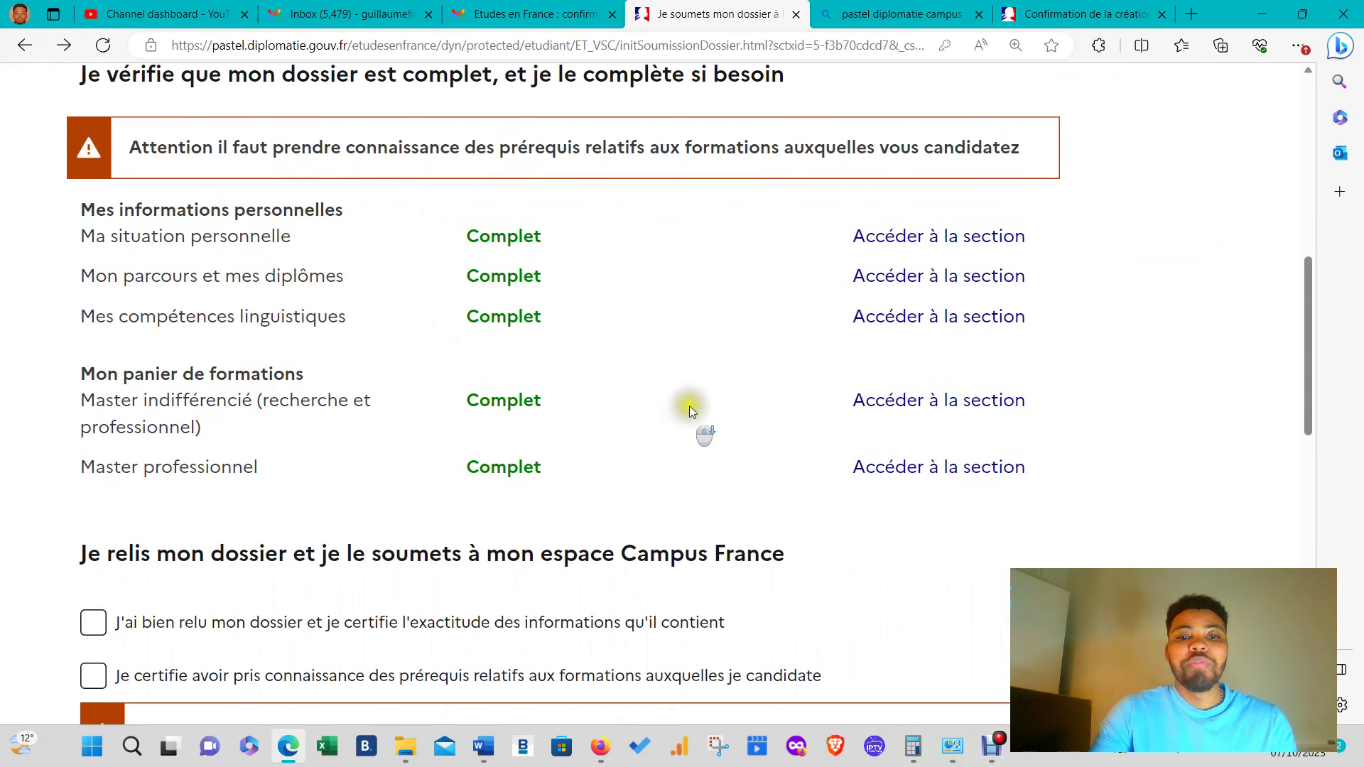
scroll(689, 407, "down", 5)
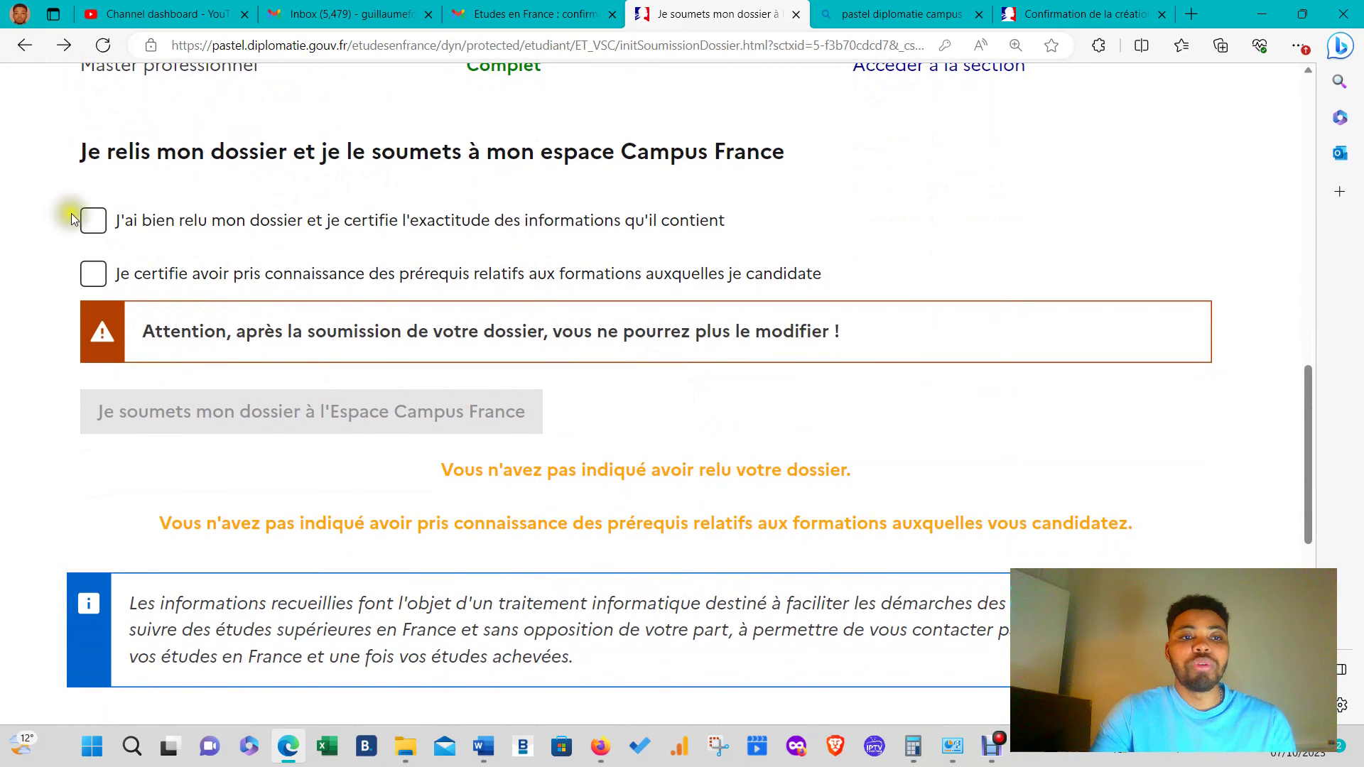
left_click(90, 220)
left_click(110, 275)
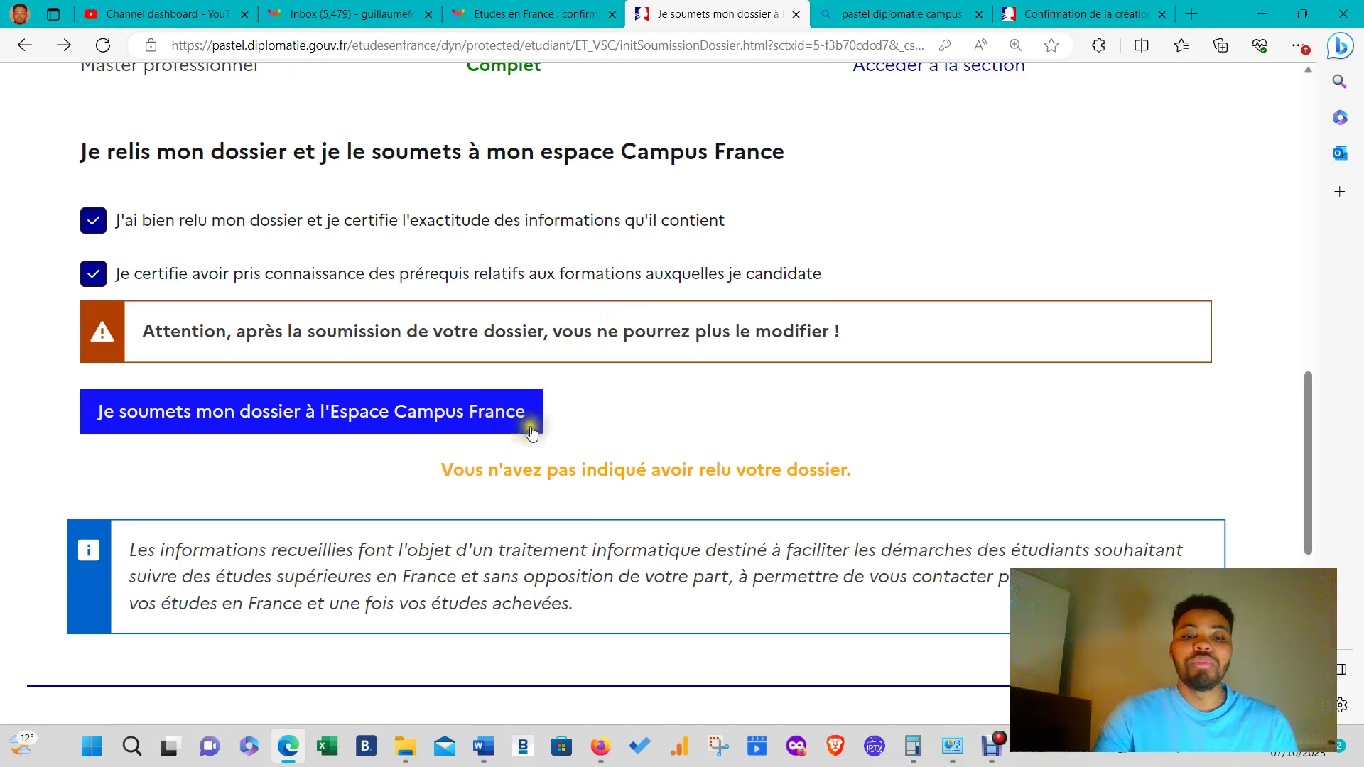
- Submit the dossier to the Espace Campus France
scroll(532, 433, "down", 8)
scroll(533, 438, "up", 15)
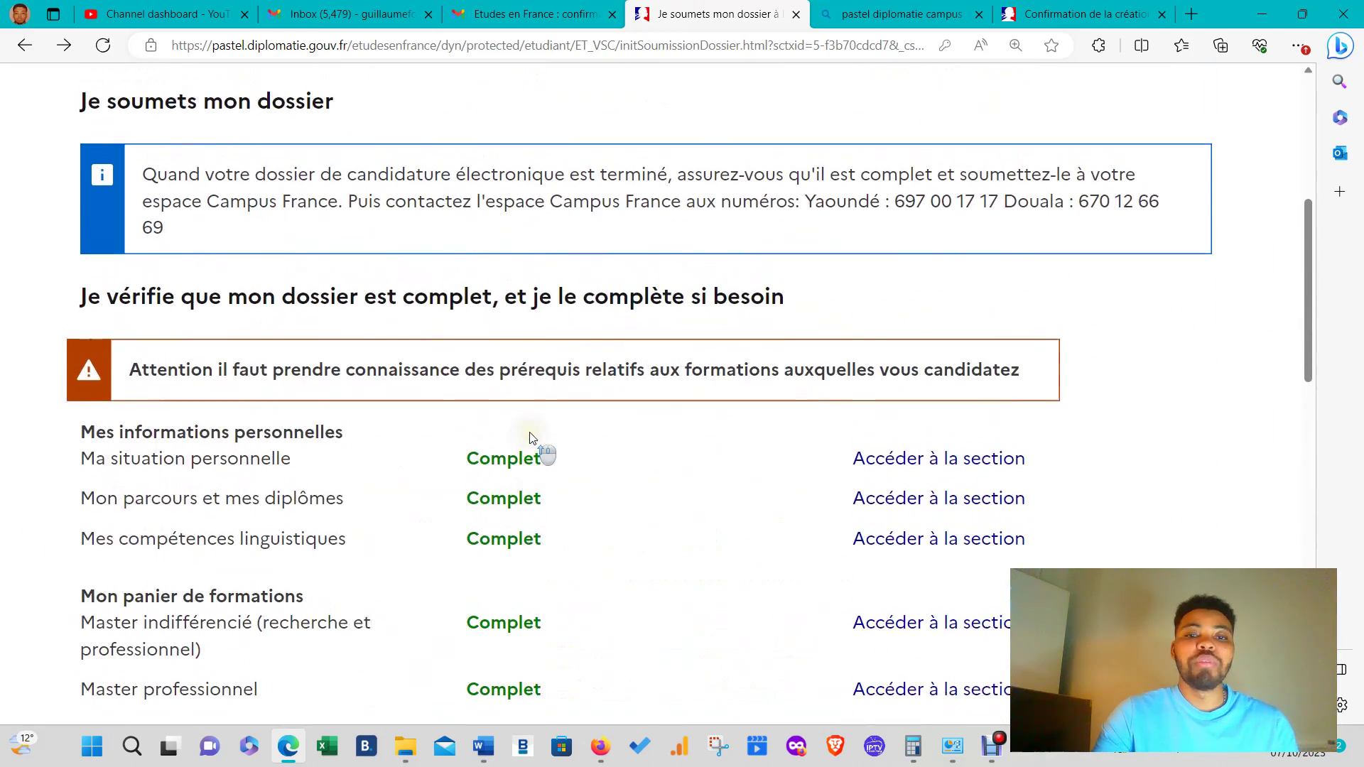
scroll(529, 437, "down", 10)
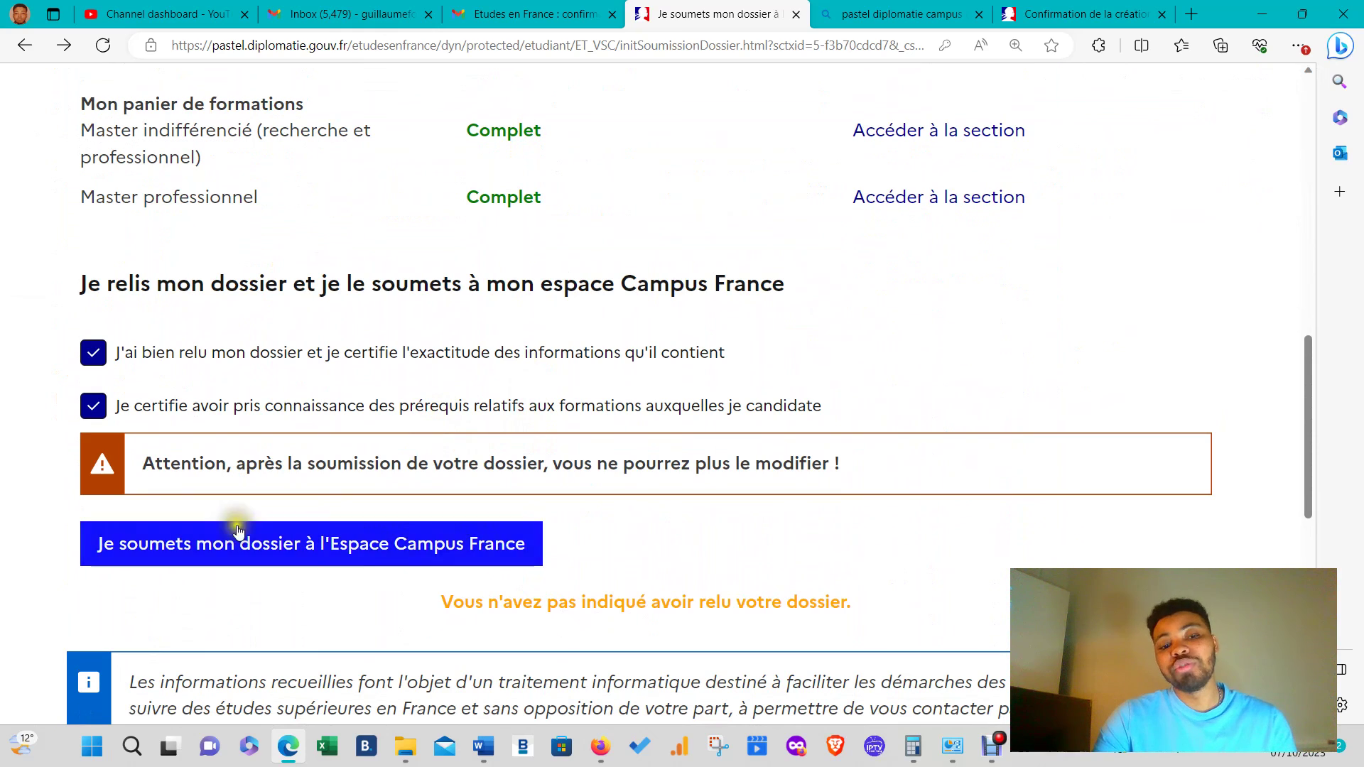
left_click(255, 546)
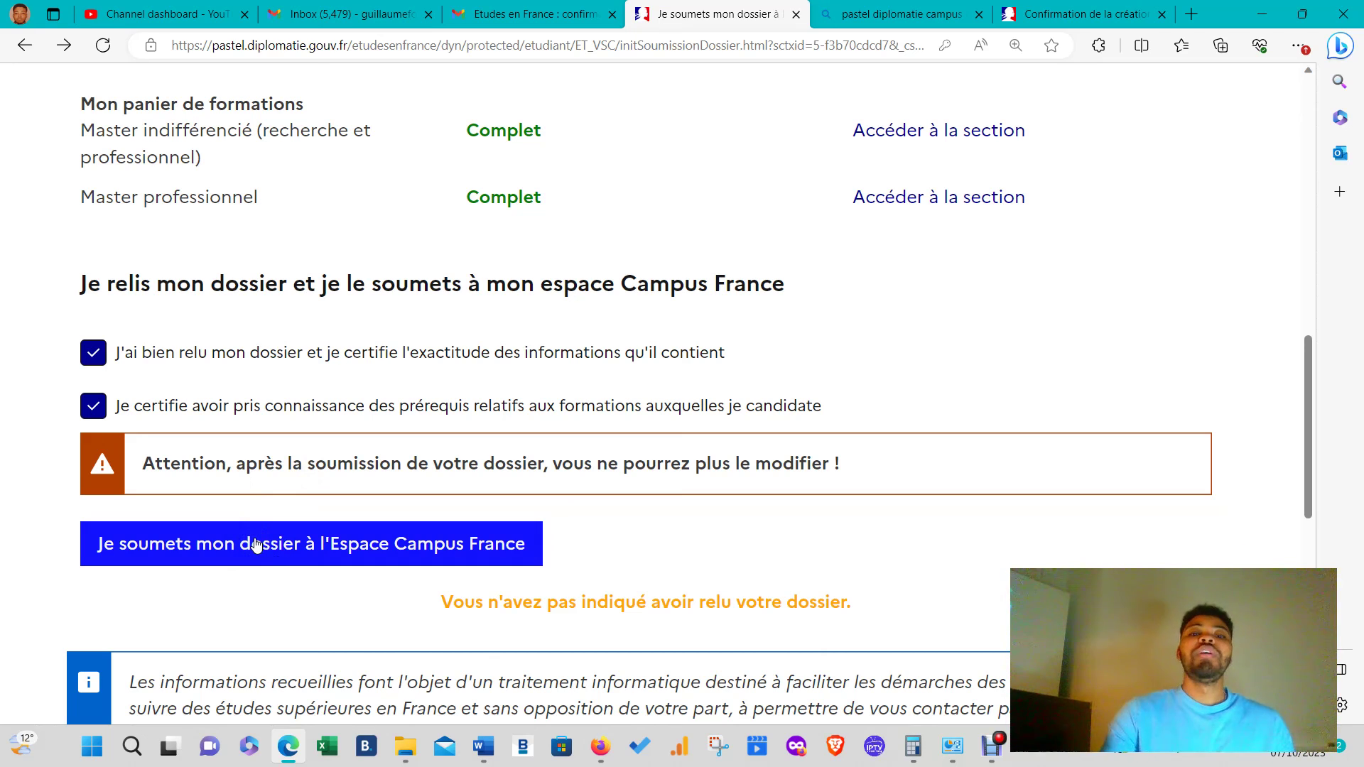
scroll(661, 387, "up", 10)
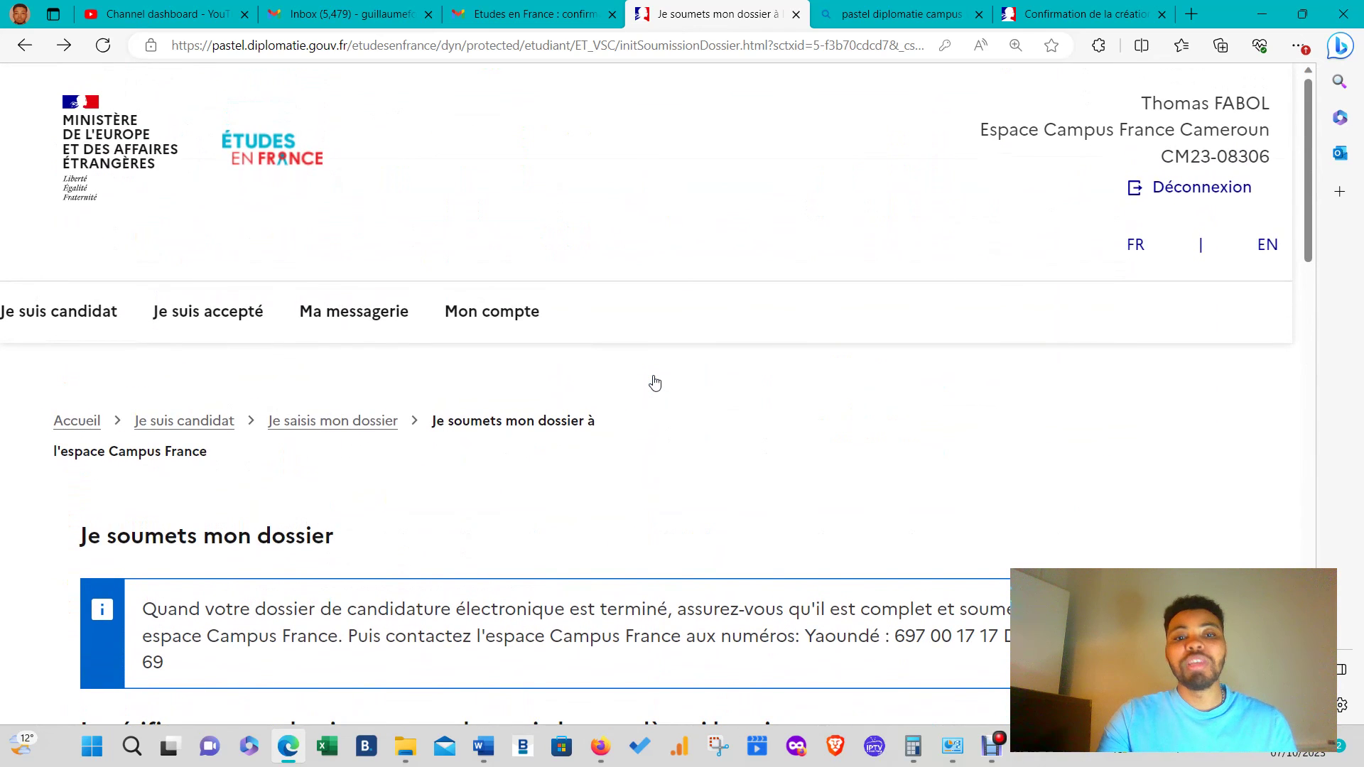
scroll(654, 384, "down", 3)
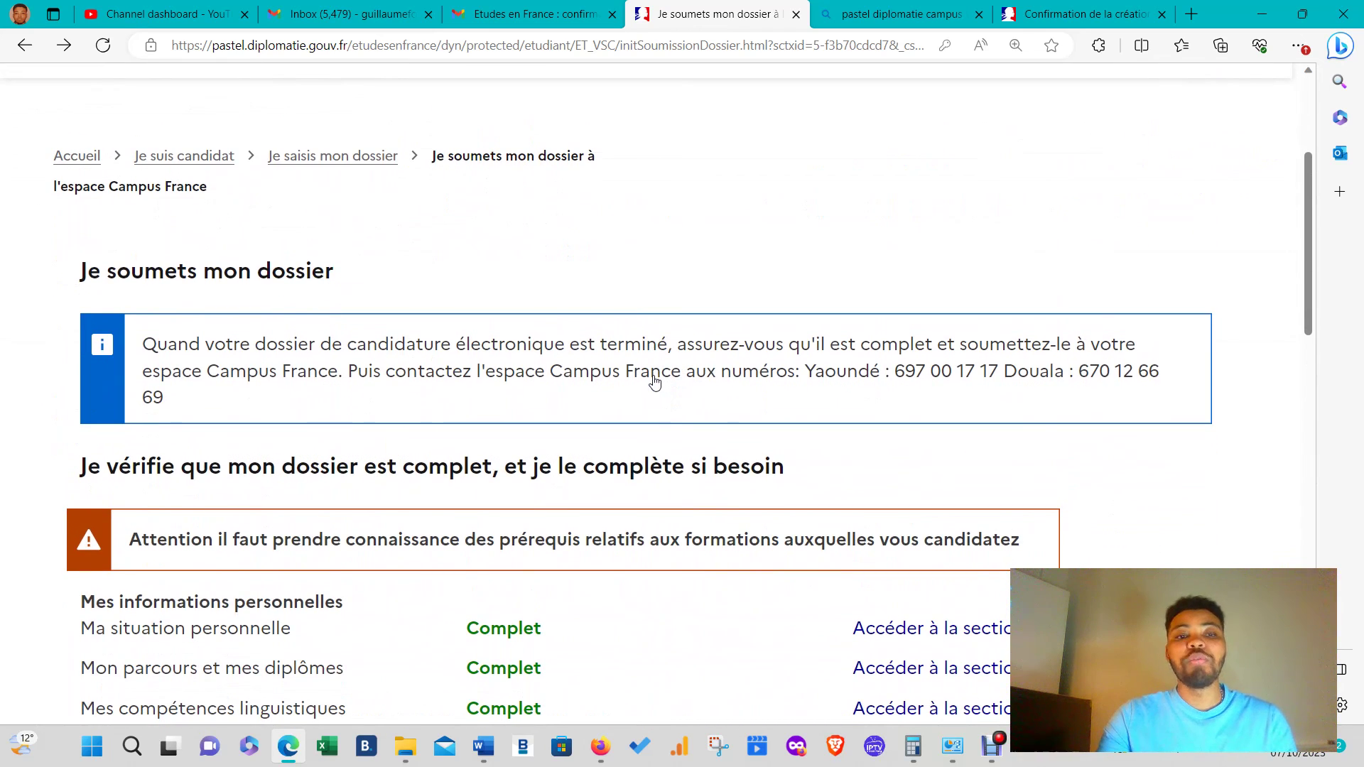
scroll(654, 383, "down", 2)
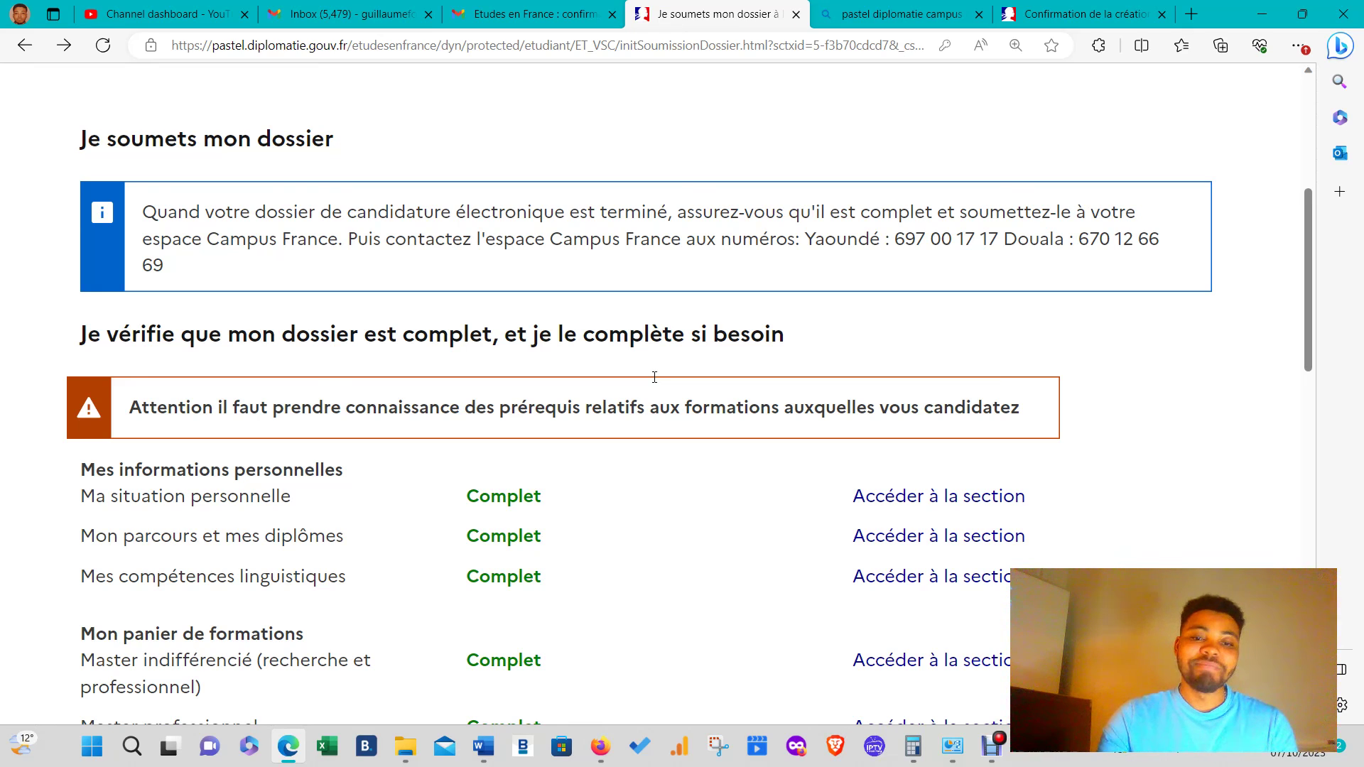
left_click(992, 747)
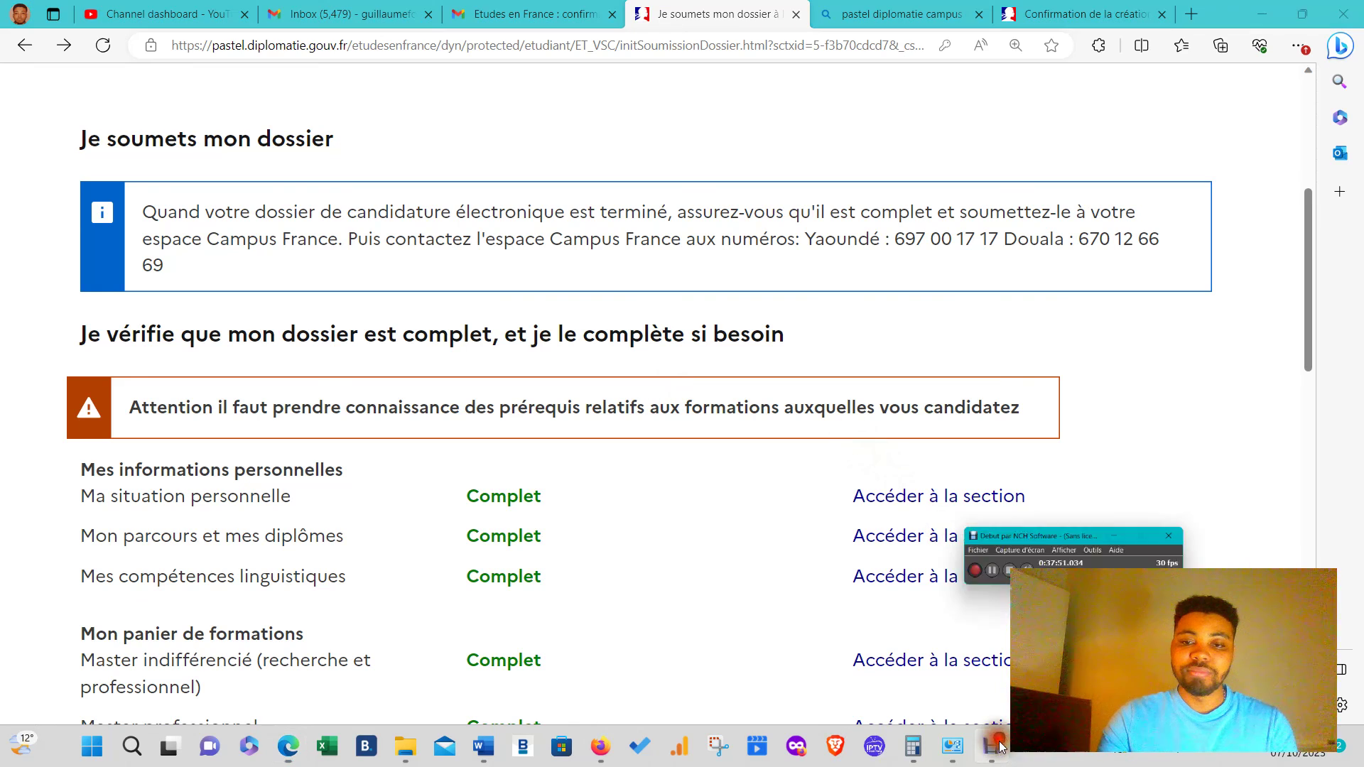